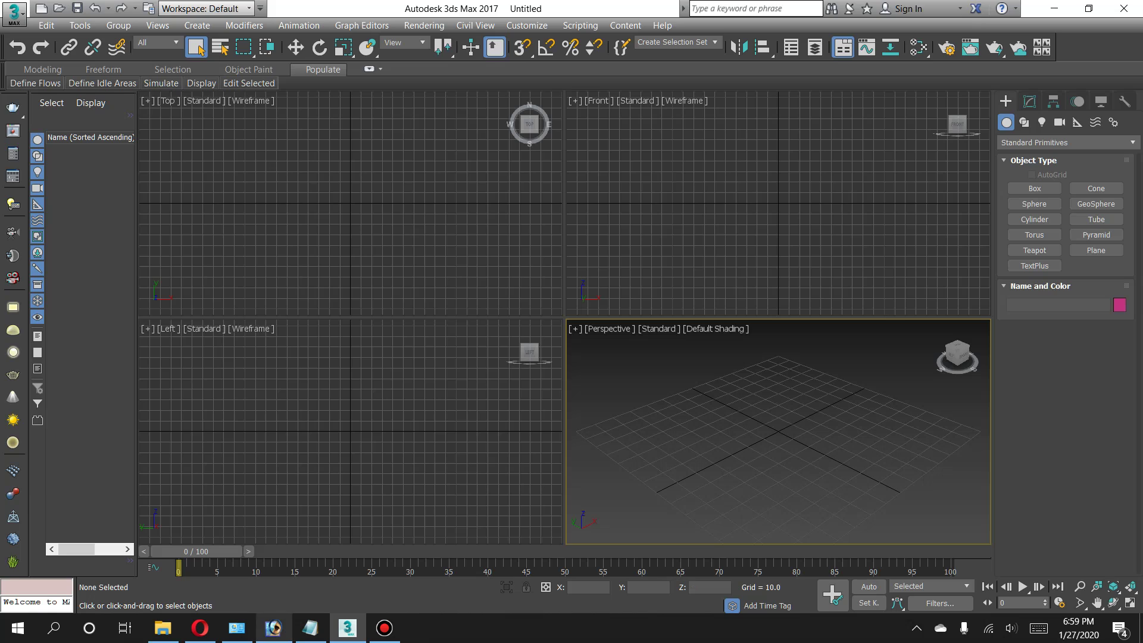
Switch to Photoshop, where the Largemouth Bass Reference photo is open.
left_click(274, 628)
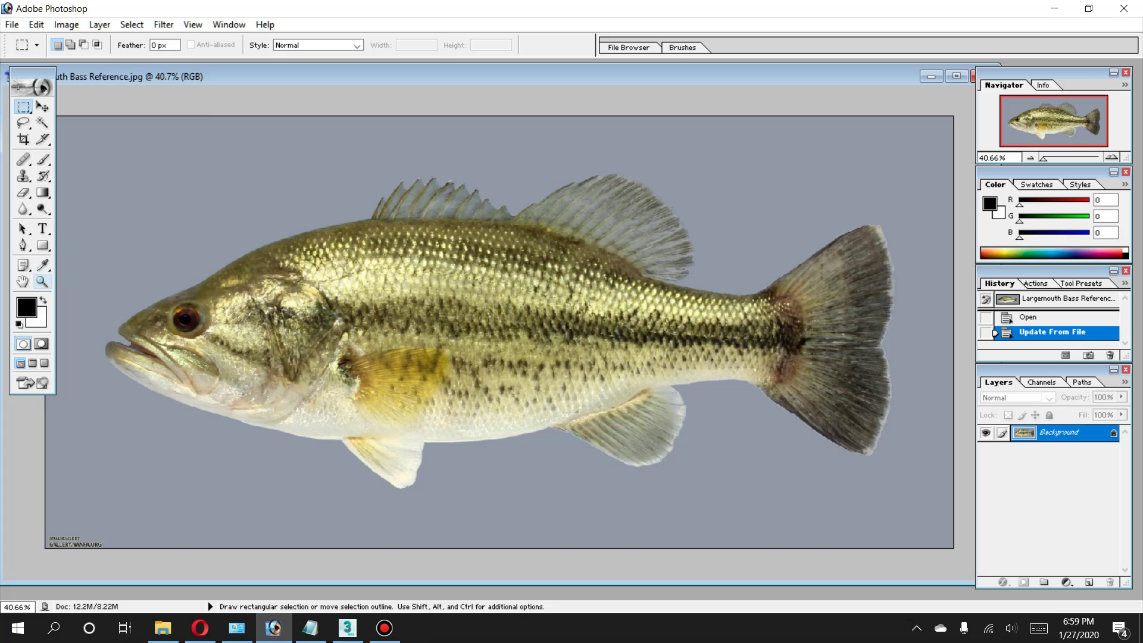
Zoom the bass photo in to 66.7% and pan it so the fish fills the window.
left_click(42, 281)
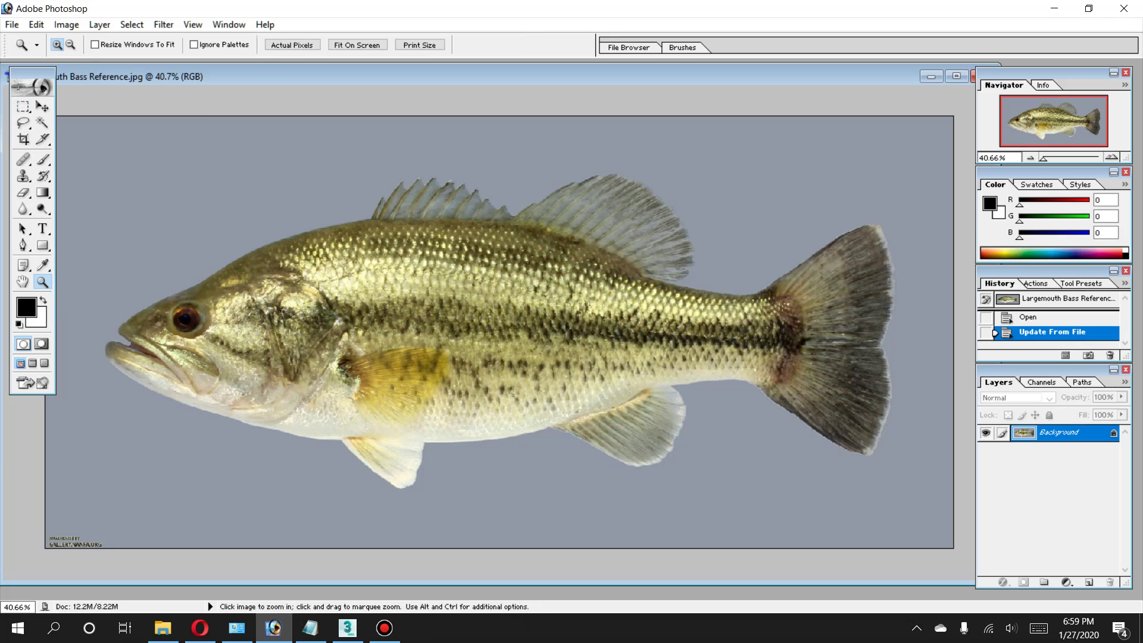
key("ctrl+plus")
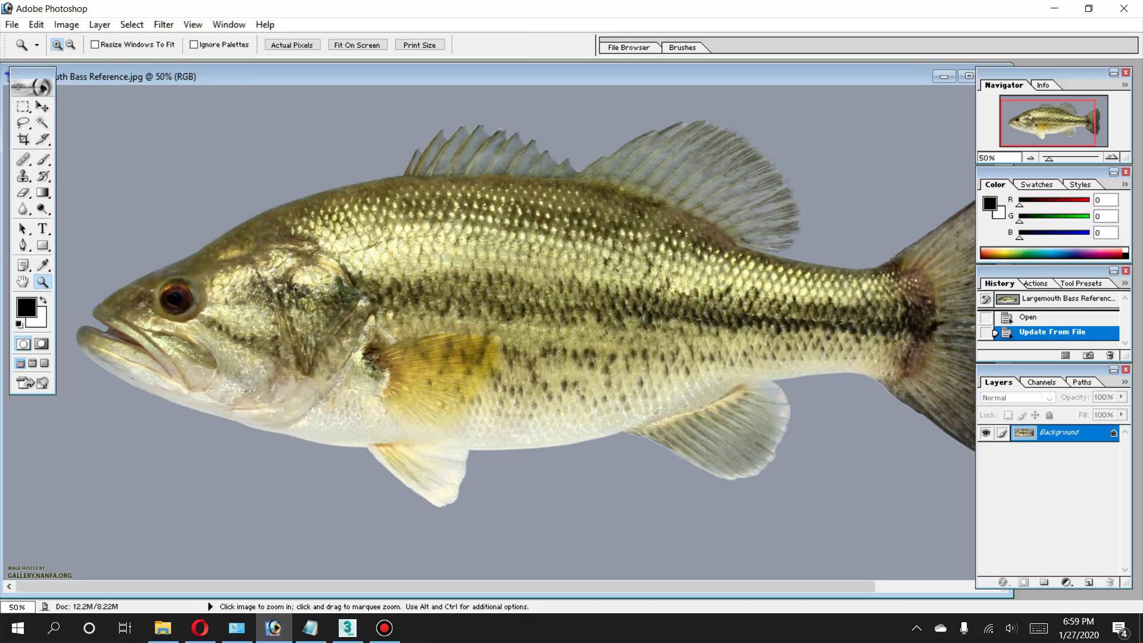
key("ctrl+plus")
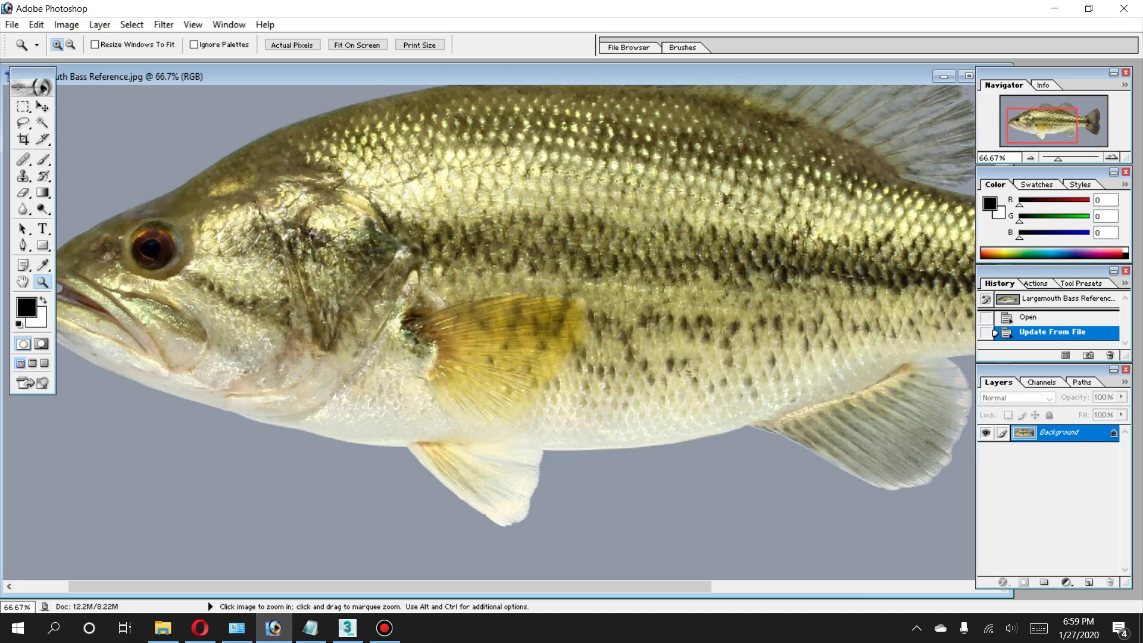
left_click_drag(390, 587, 418, 586)
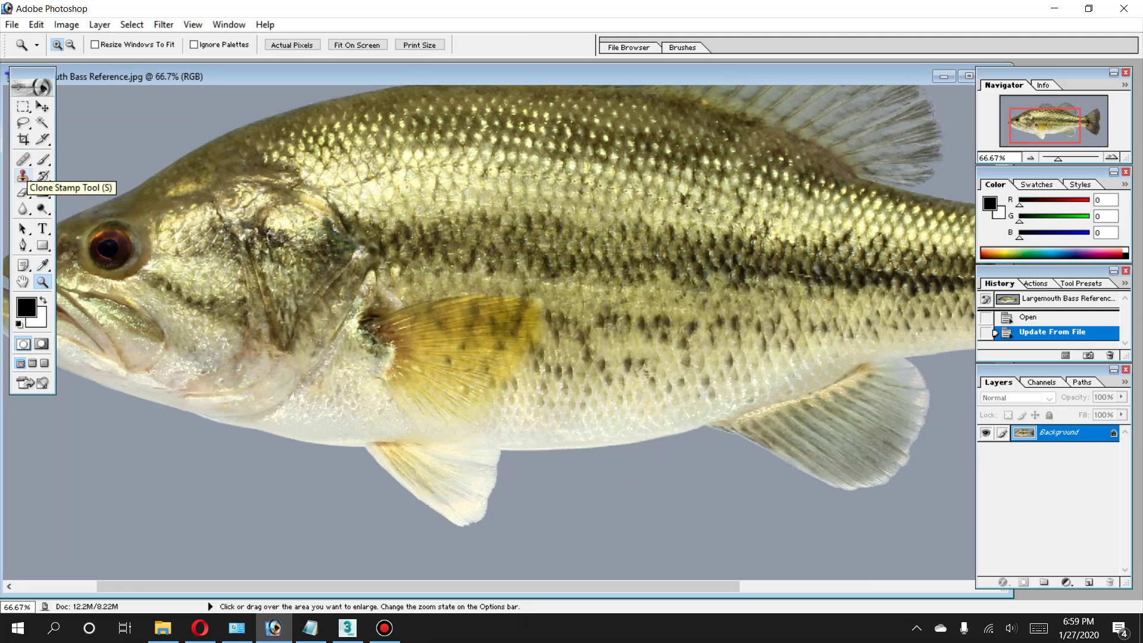
With the Patch tool, cover the pectoral fin with body scales from further back.
left_click(24, 176)
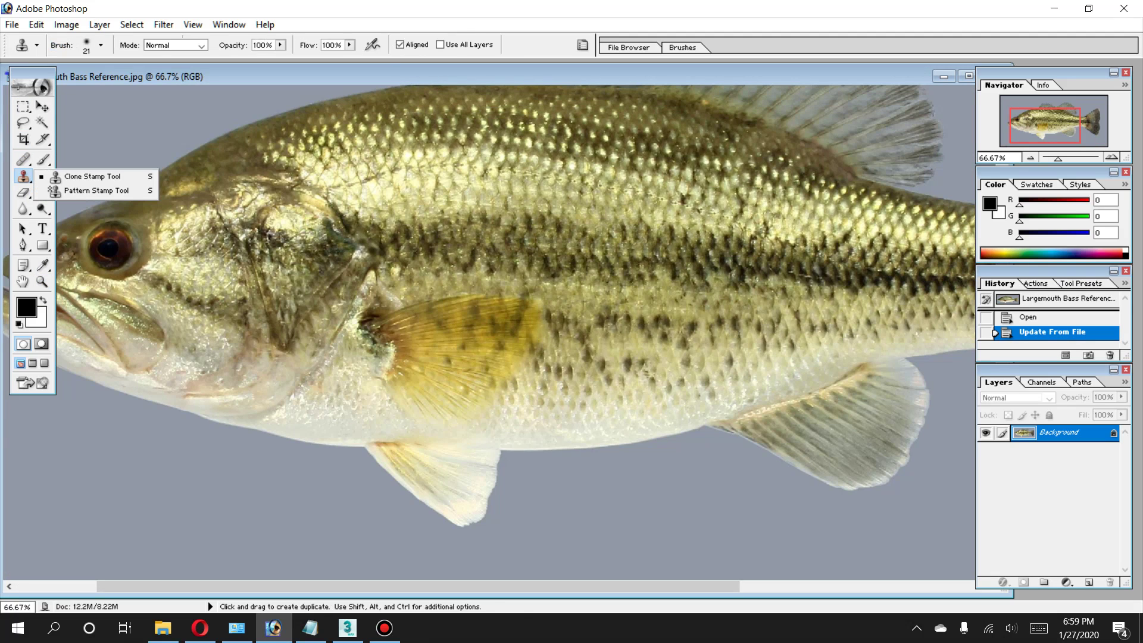
left_click(24, 160)
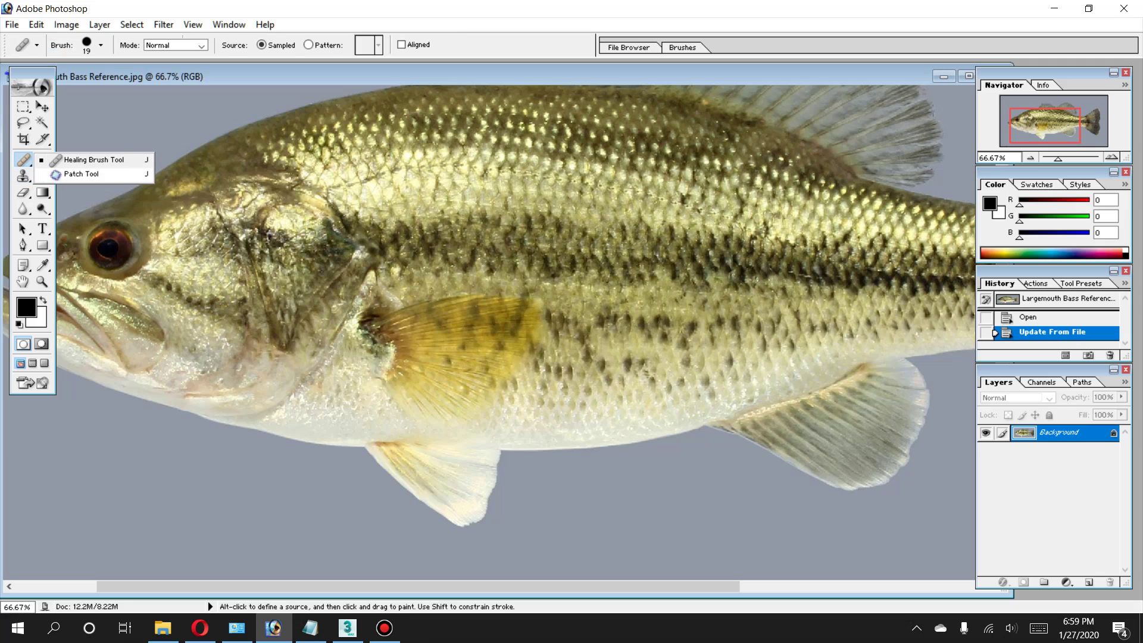
left_click(80, 173)
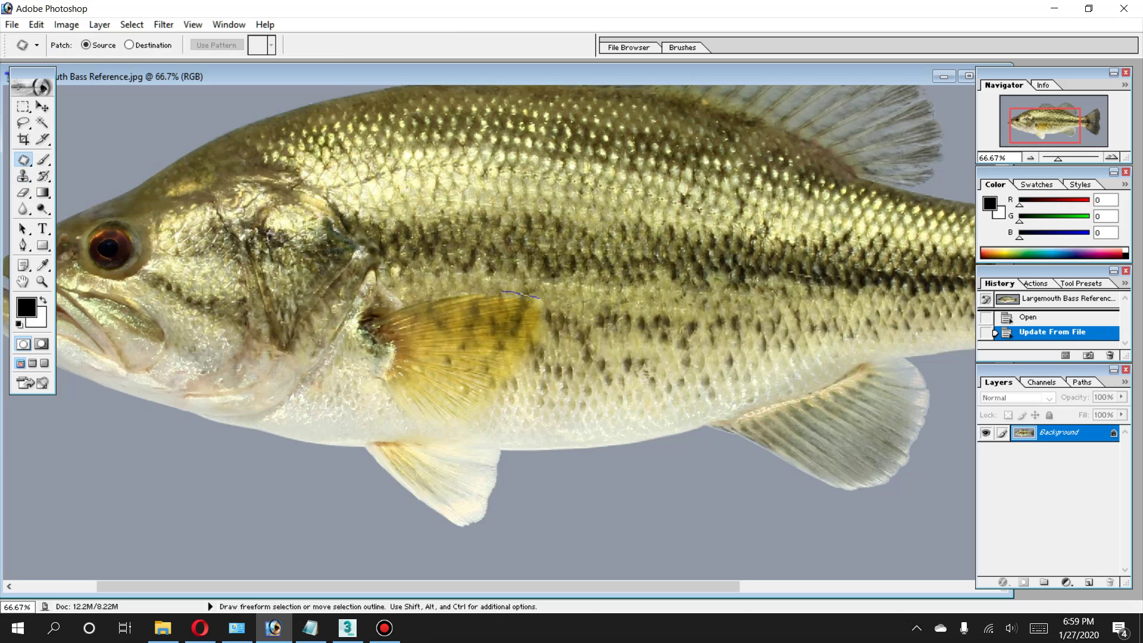
left_click_drag(464, 292, 458, 307)
left_click_drag(420, 415, 464, 425)
left_click_drag(514, 384, 546, 299)
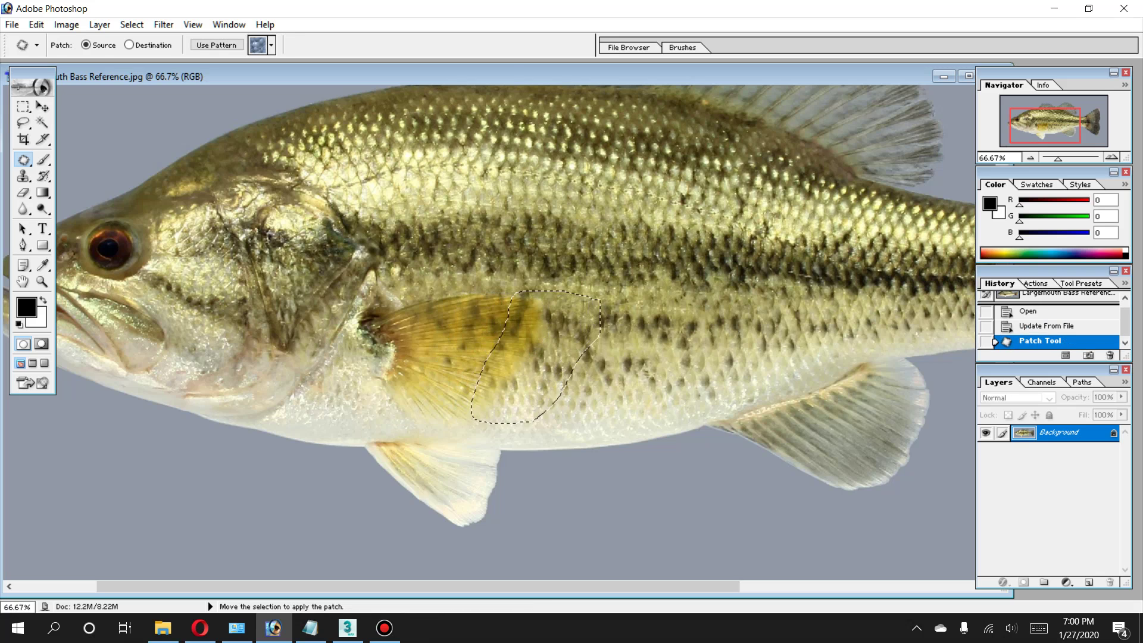
left_click_drag(489, 358, 617, 356)
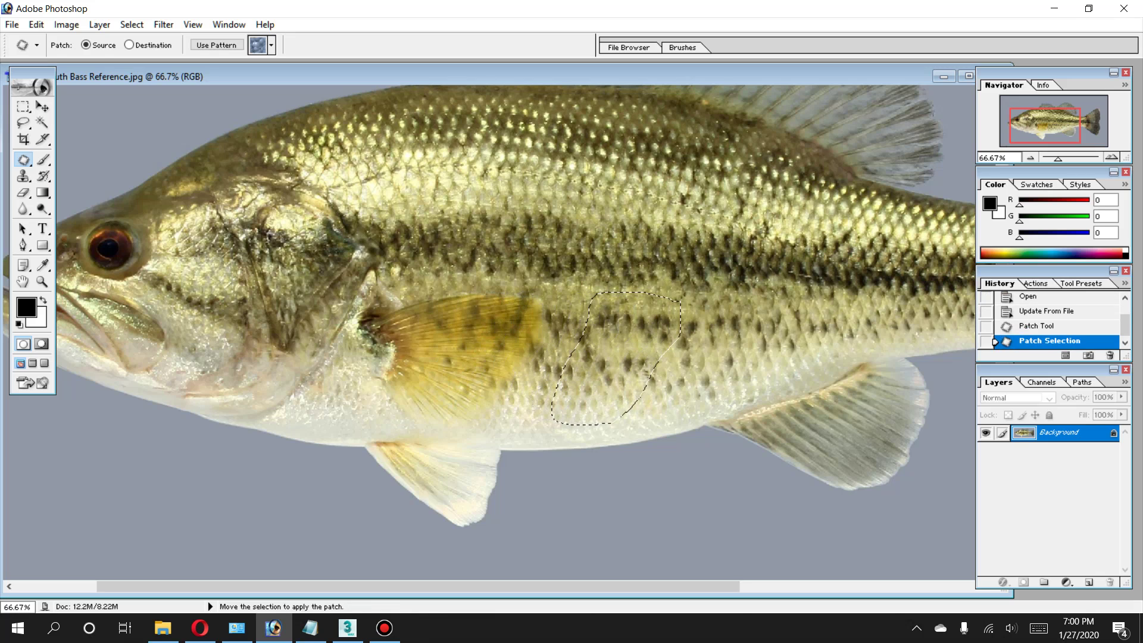
key("ctrl+d")
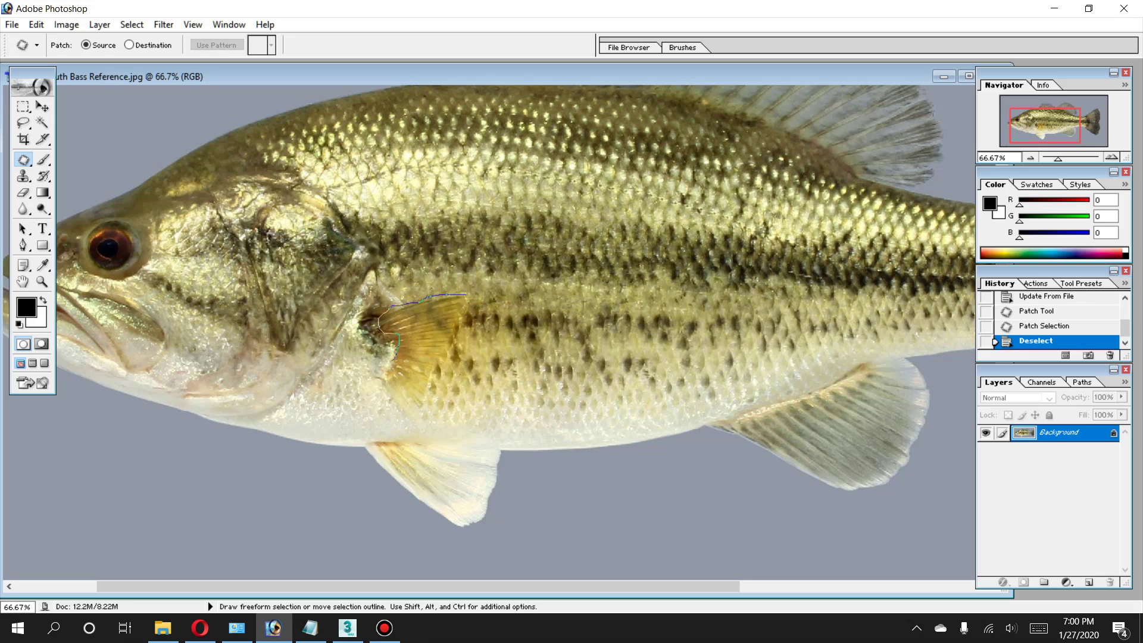
Patch the leftover fin traces along the gill edge with matching body scales.
left_click_drag(381, 381, 390, 403)
left_click_drag(431, 393, 444, 374)
left_click_drag(390, 306, 380, 320)
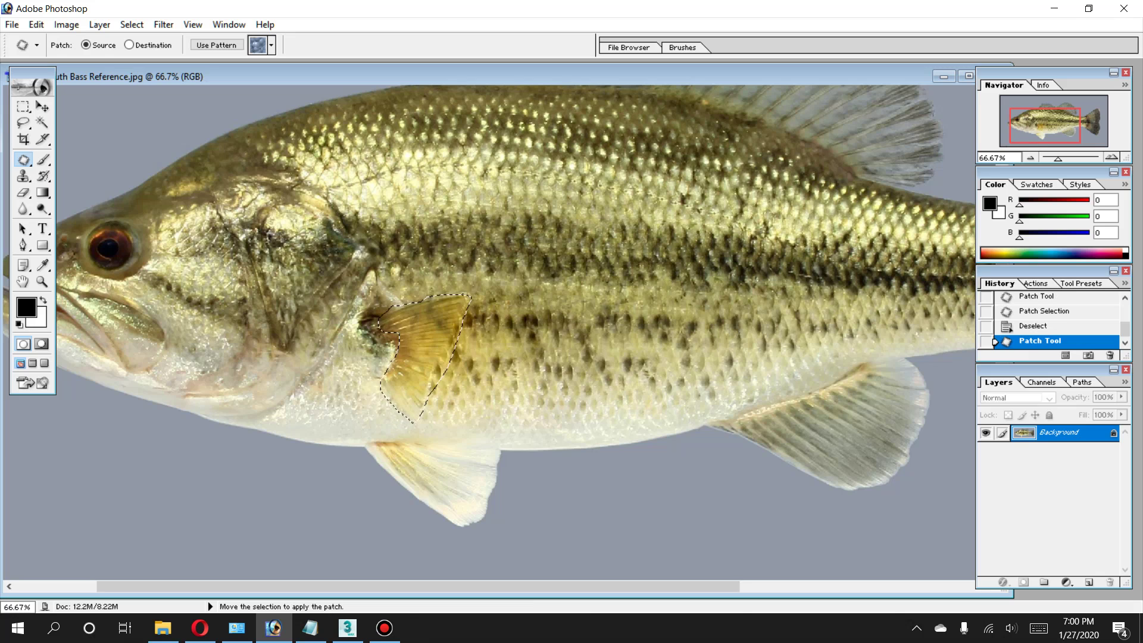
left_click_drag(423, 351, 545, 349)
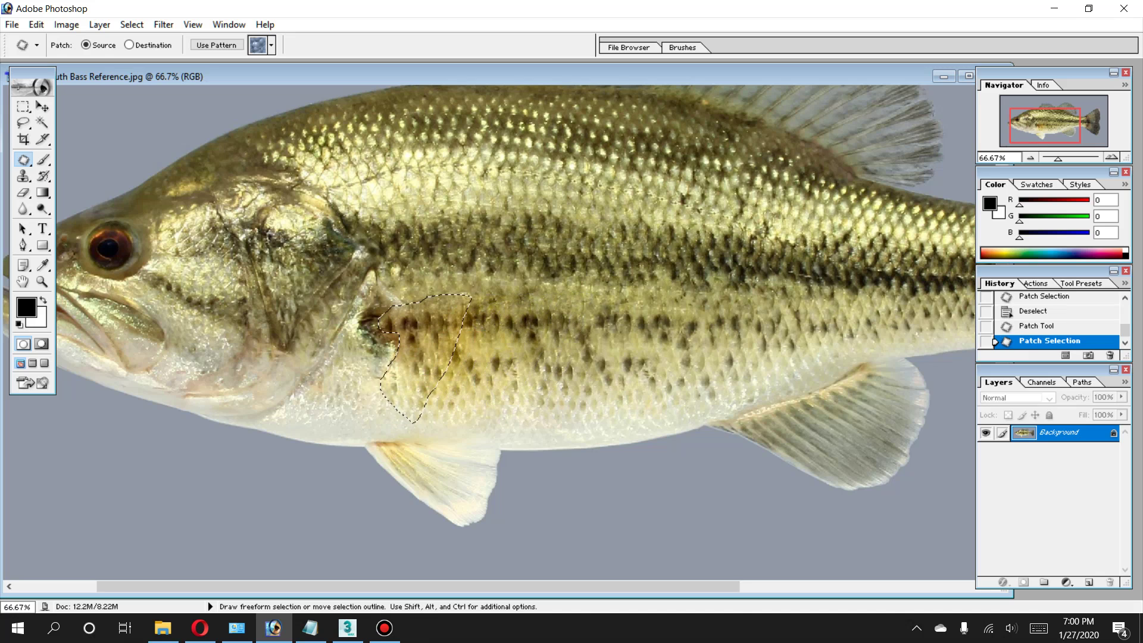
key("ctrl+d")
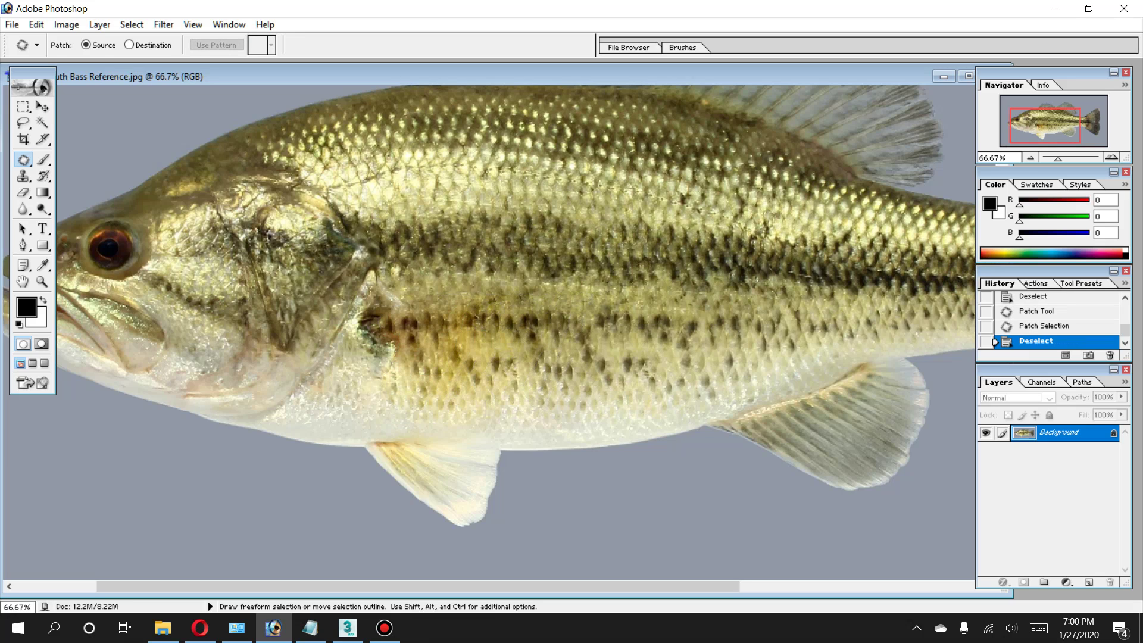
mouse_move(462, 309)
left_mouse_down()
mouse_move(426, 306)
mouse_move(384, 344)
mouse_move(391, 395)
mouse_move(435, 418)
mouse_move(499, 401)
mouse_move(529, 365)
mouse_move(503, 324)
mouse_move(471, 311)
left_mouse_up()
left_click_drag(452, 357, 593, 352)
key("ctrl+d")
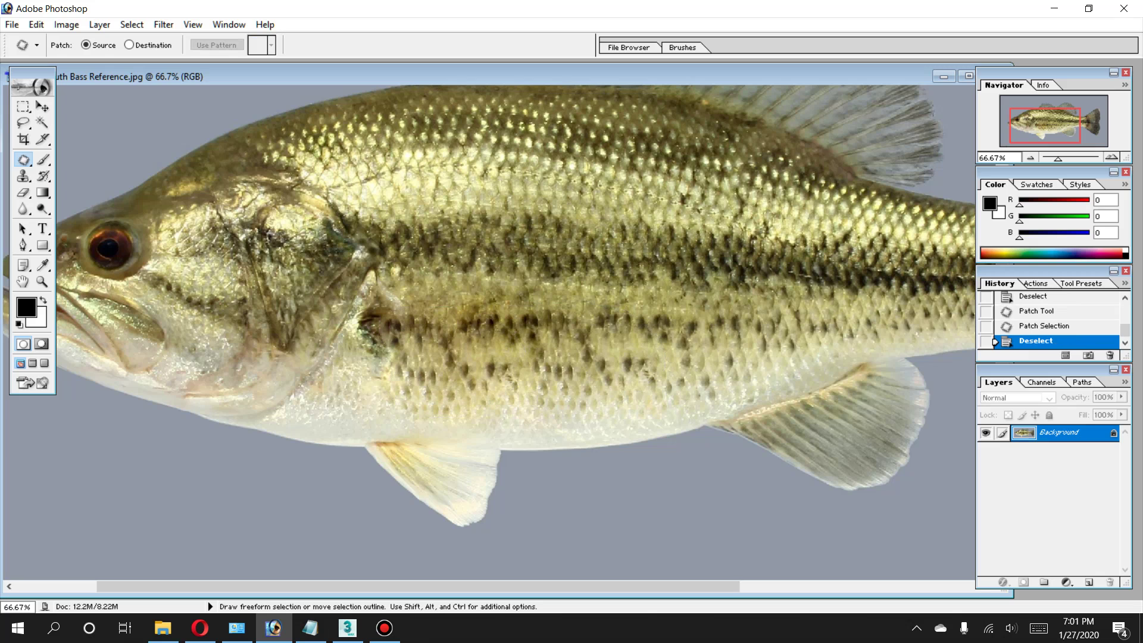
Scroll around the retouched photo to check the patched flank.
scroll(524, 321, "up", 1)
scroll(524, 321, "up", 1)
scroll(524, 322, "up", 1)
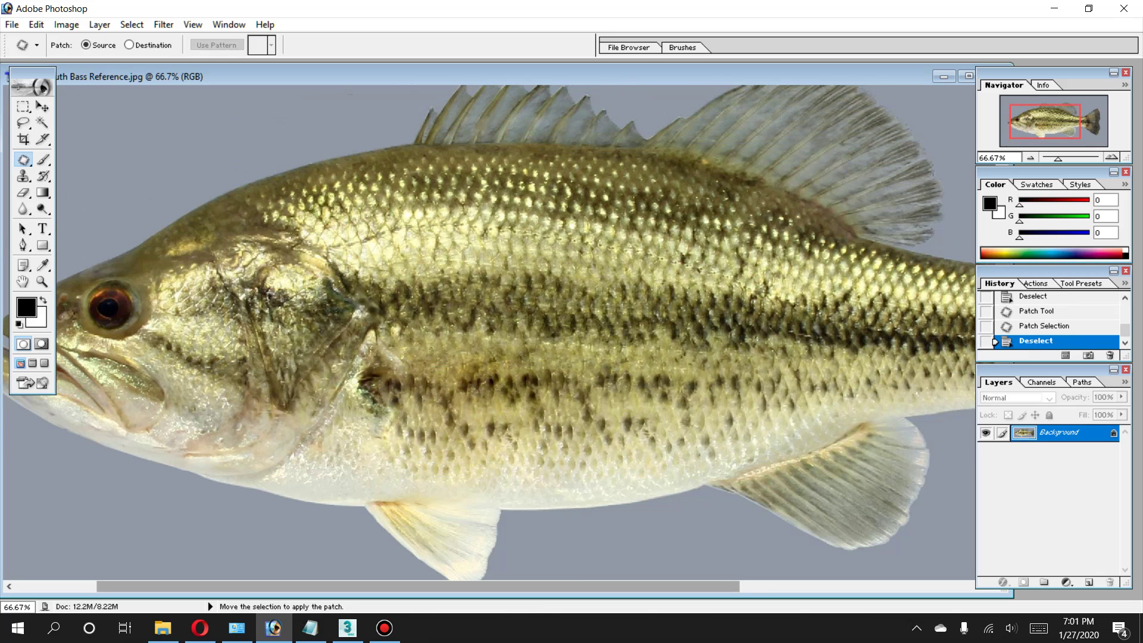
scroll(488, 333, "right", 2)
scroll(488, 334, "right", 2)
scroll(488, 333, "right", 2)
scroll(489, 334, "left", 2)
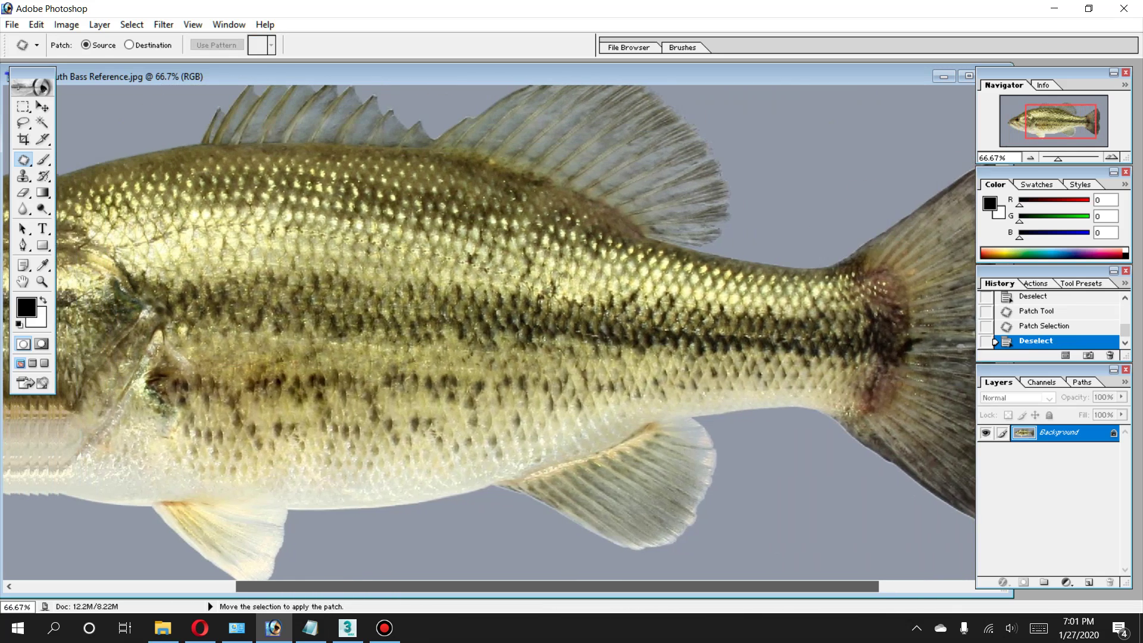
scroll(489, 333, "left", 2)
scroll(488, 333, "left", 2)
scroll(488, 333, "left", 2)
scroll(489, 333, "left", 1)
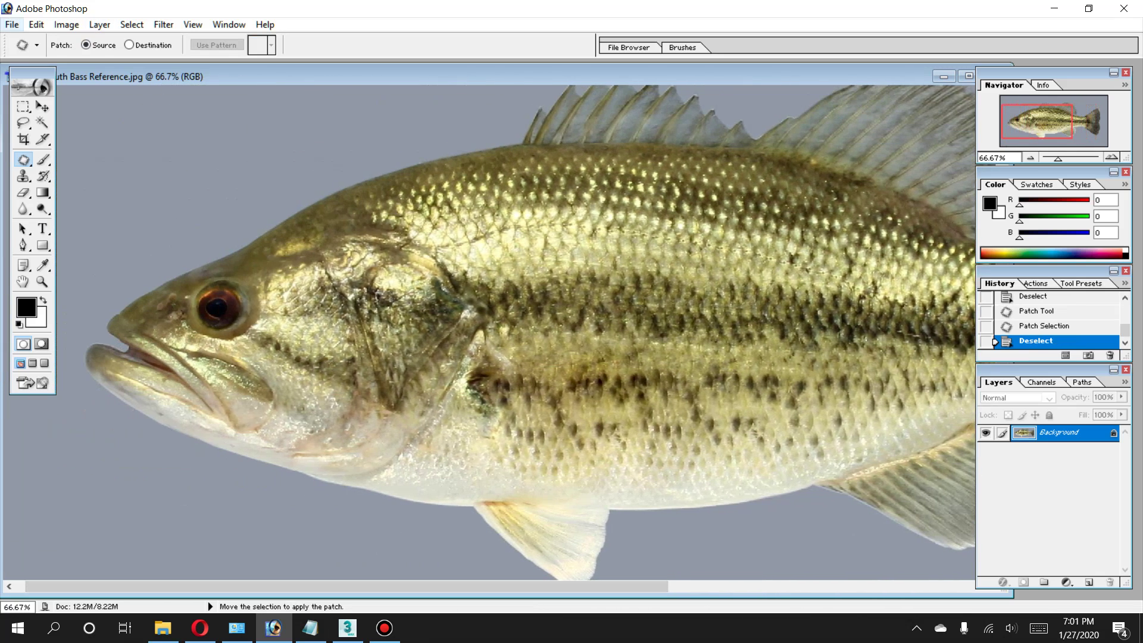
Save the photo as JPEG 'Largemouth Bass texture' in the real bass folder.
key("alt+f")
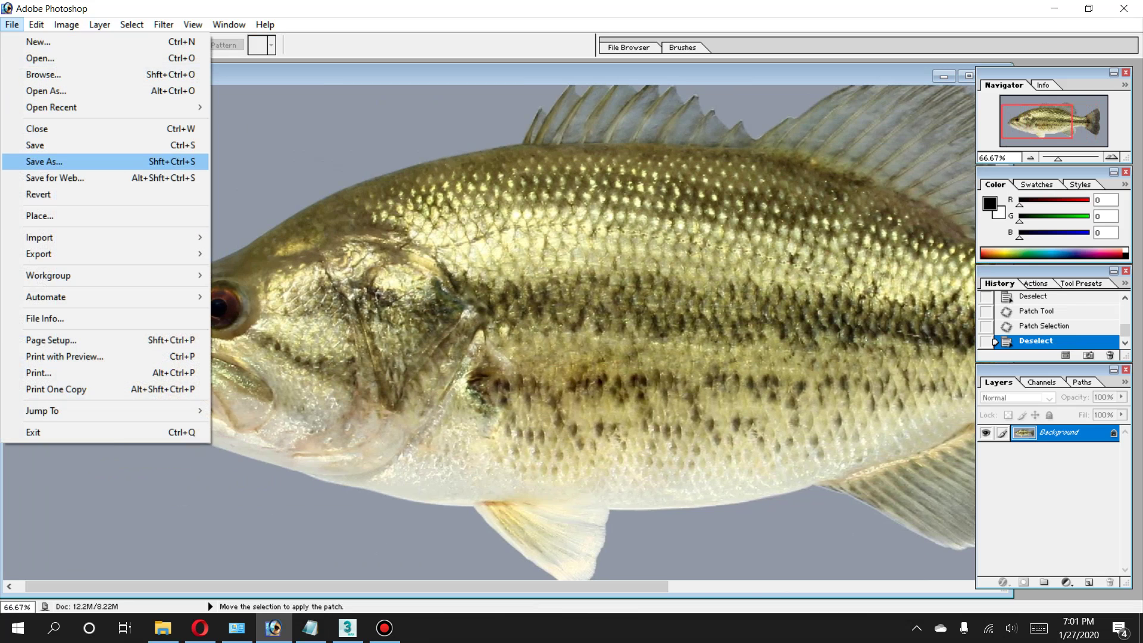
key("Return")
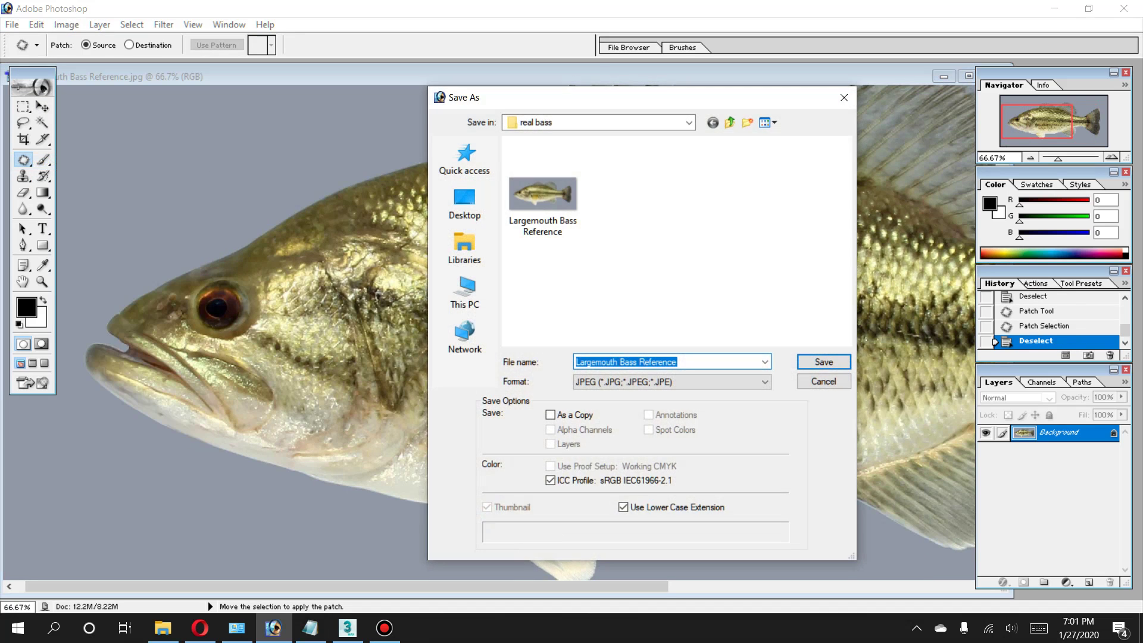
key("shift+Tab")
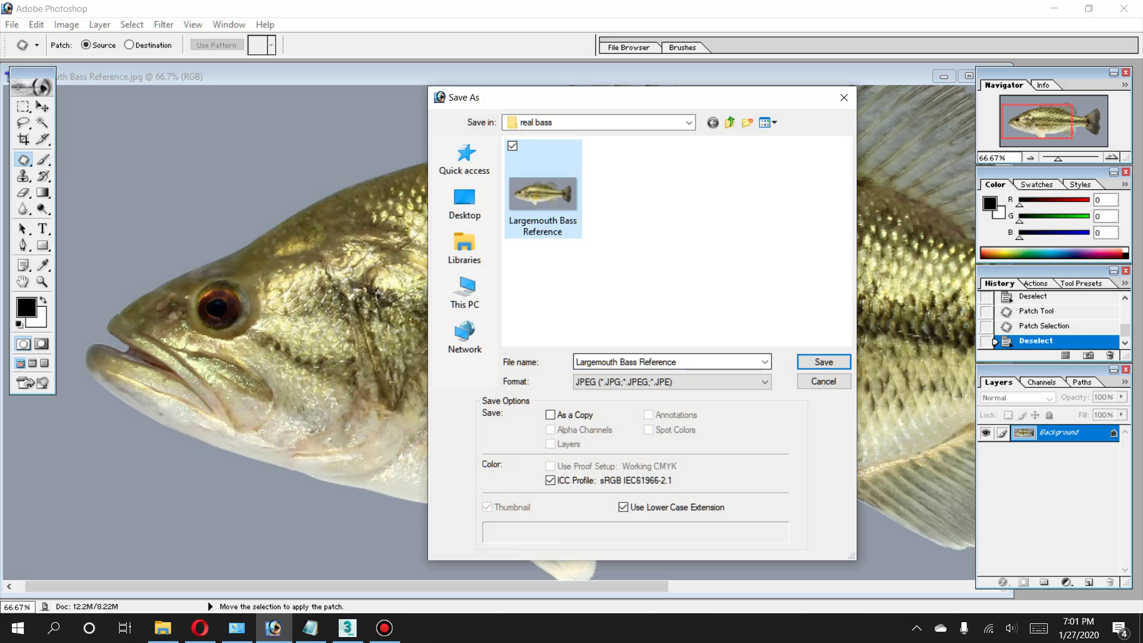
key("Tab")
key("End")
key("BackSpace")
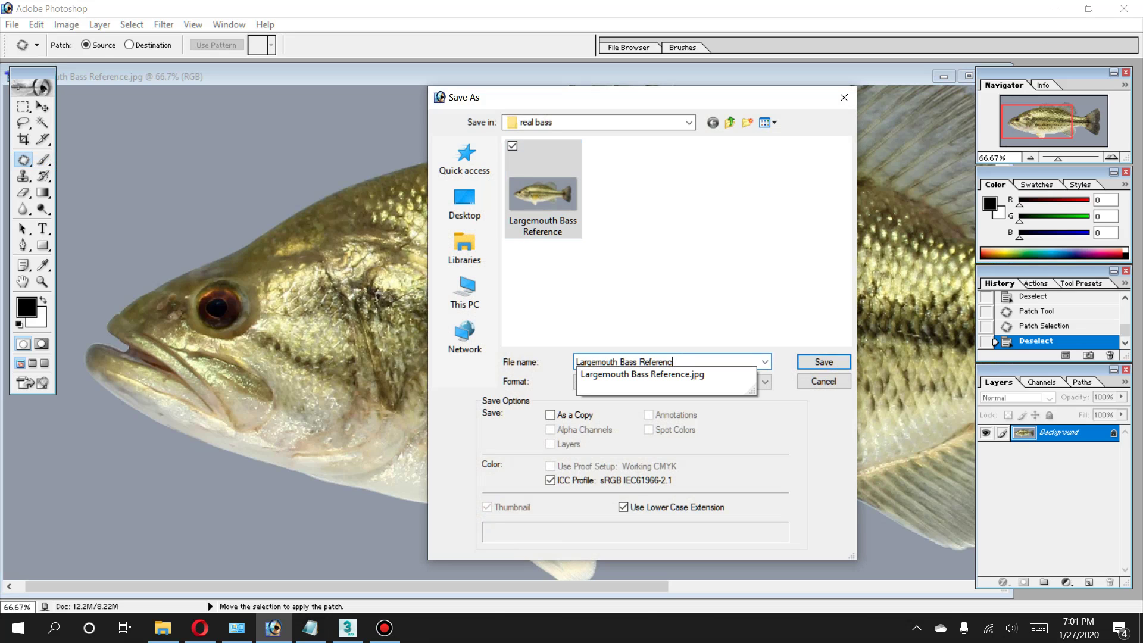
key("BackSpace")
key("BackSpace")
key("BackSpace")
key("BackSpace")
key("BackSpace")
key("BackSpace")
key("BackSpace")
key("BackSpace")
type("texture")
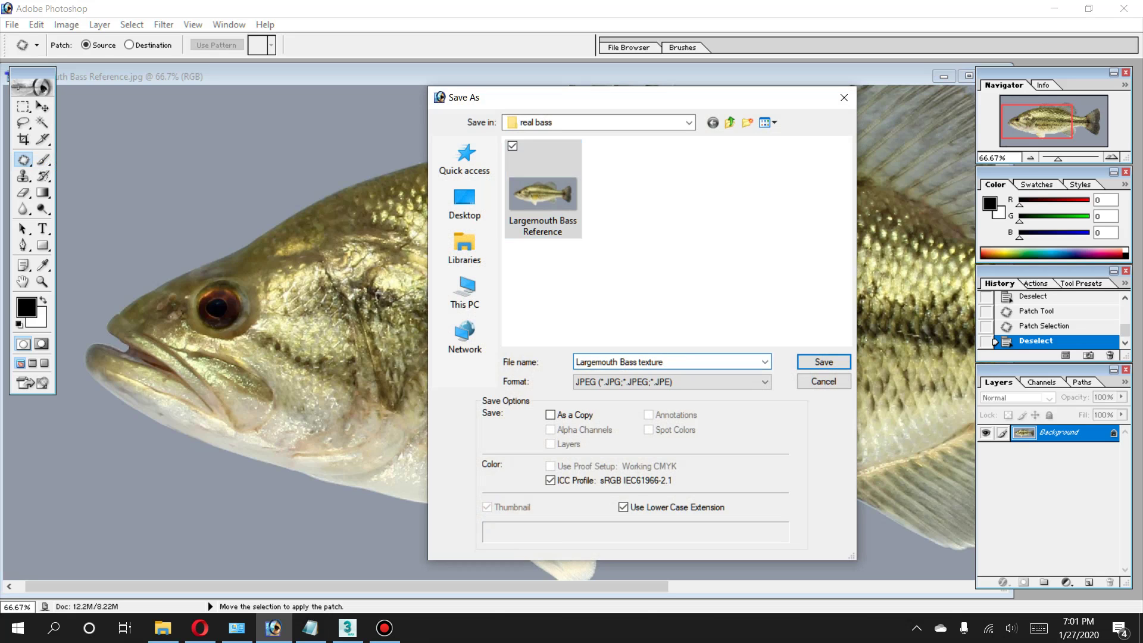
key("Return")
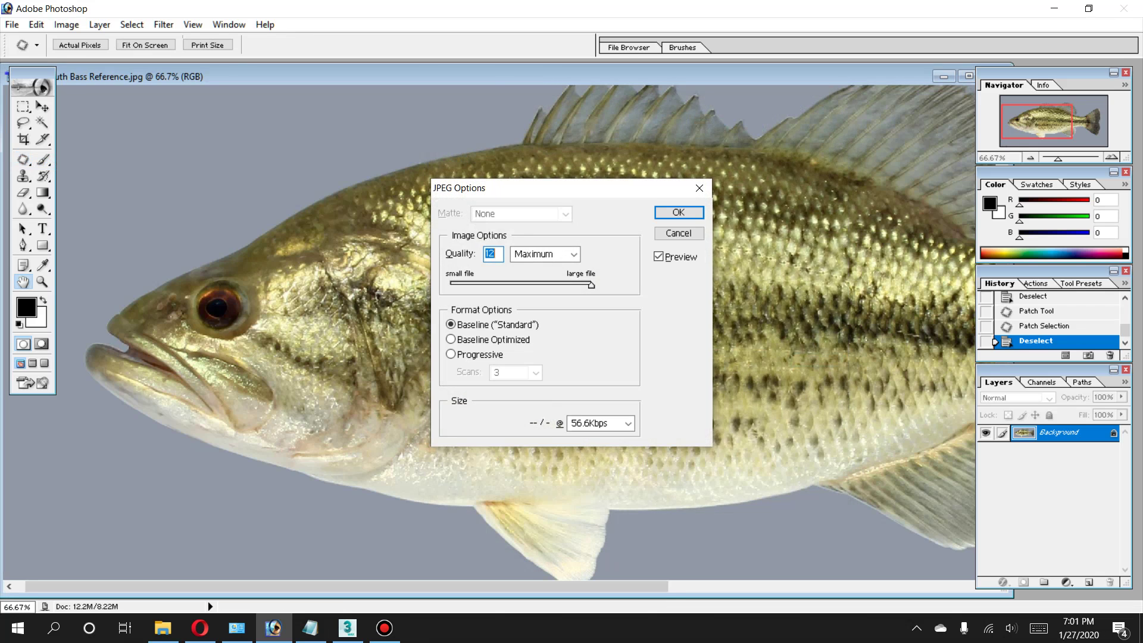
key("Return")
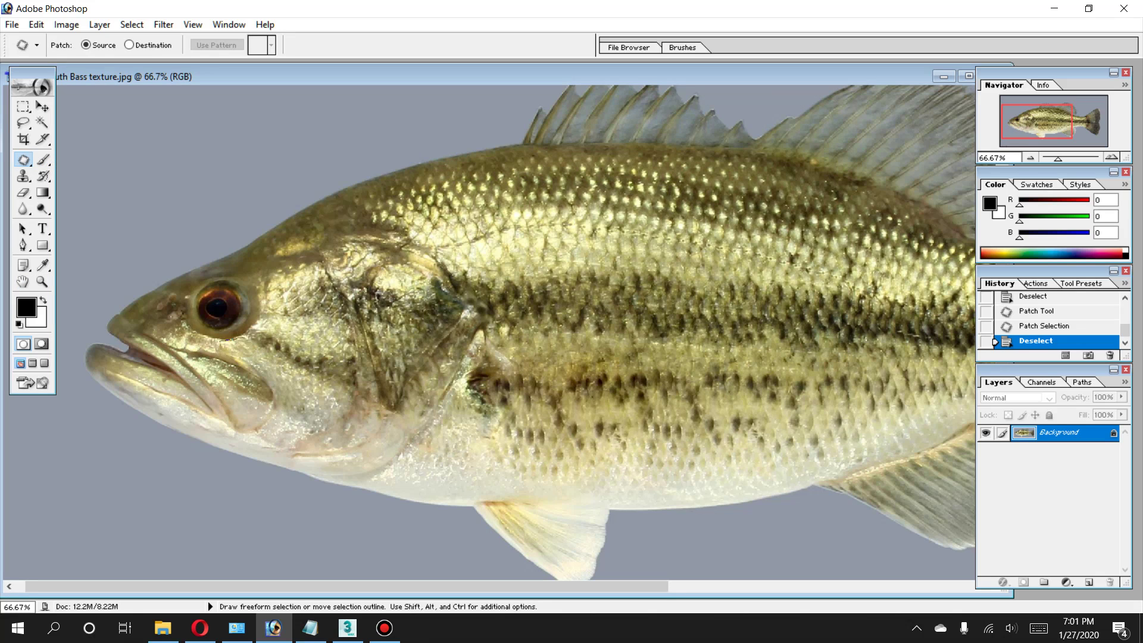
Patch a spot above the eye and part of the gill cover with nearby head texture.
left_click_drag(181, 314, 180, 286)
mouse_move(252, 325)
left_mouse_down()
mouse_move(187, 331)
mouse_move(289, 267)
left_mouse_up()
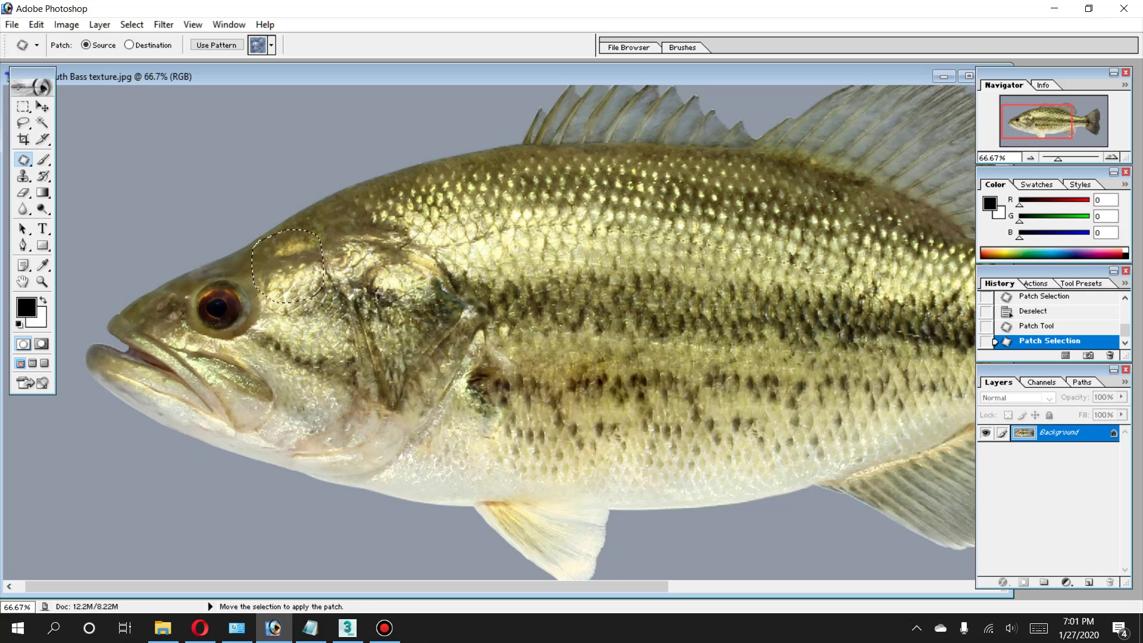
key("ctrl+d")
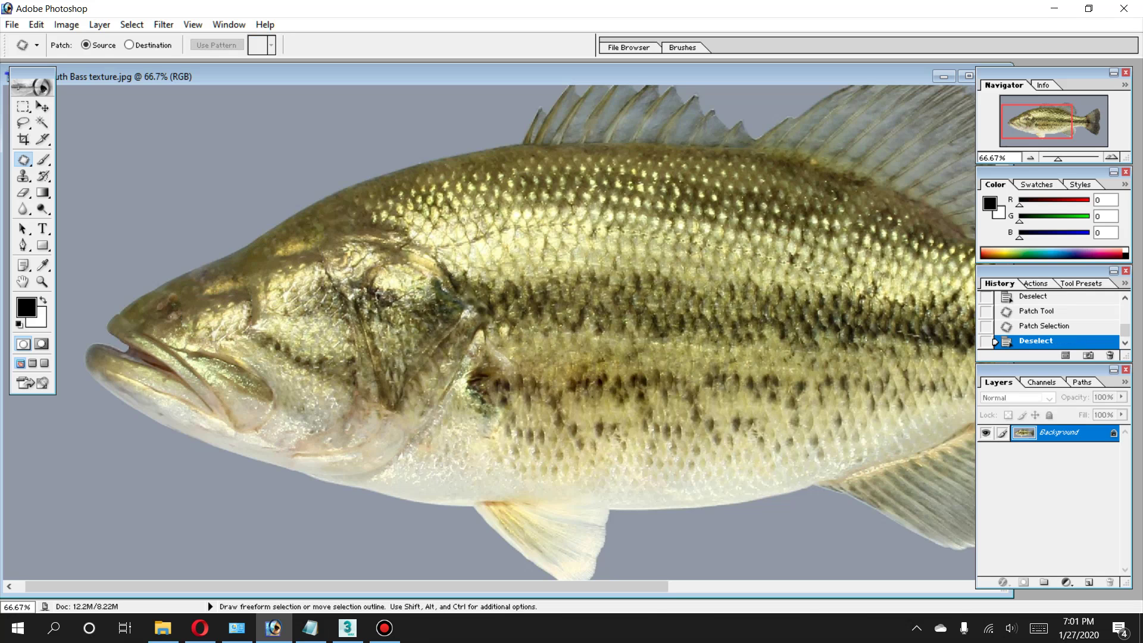
mouse_move(251, 278)
left_mouse_down()
mouse_move(262, 312)
mouse_move(235, 341)
mouse_move(279, 305)
left_mouse_up()
key("ctrl+d")
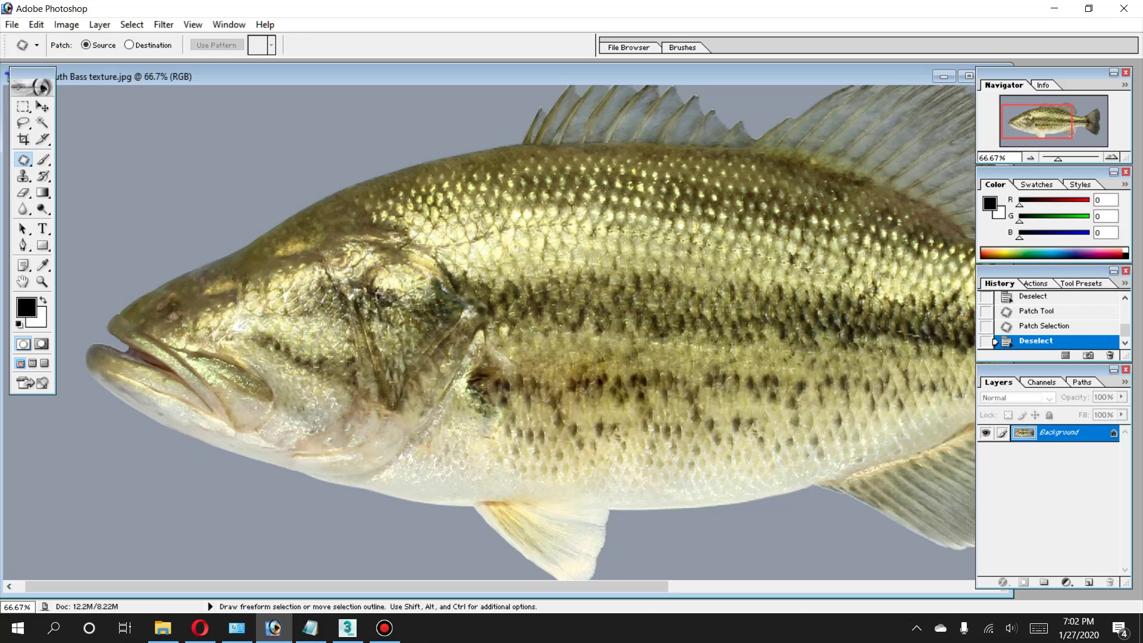
Patch a forehead area and the top of the gill cover with surrounding skin.
left_click_drag(201, 280, 198, 300)
left_click_drag(240, 292, 250, 264)
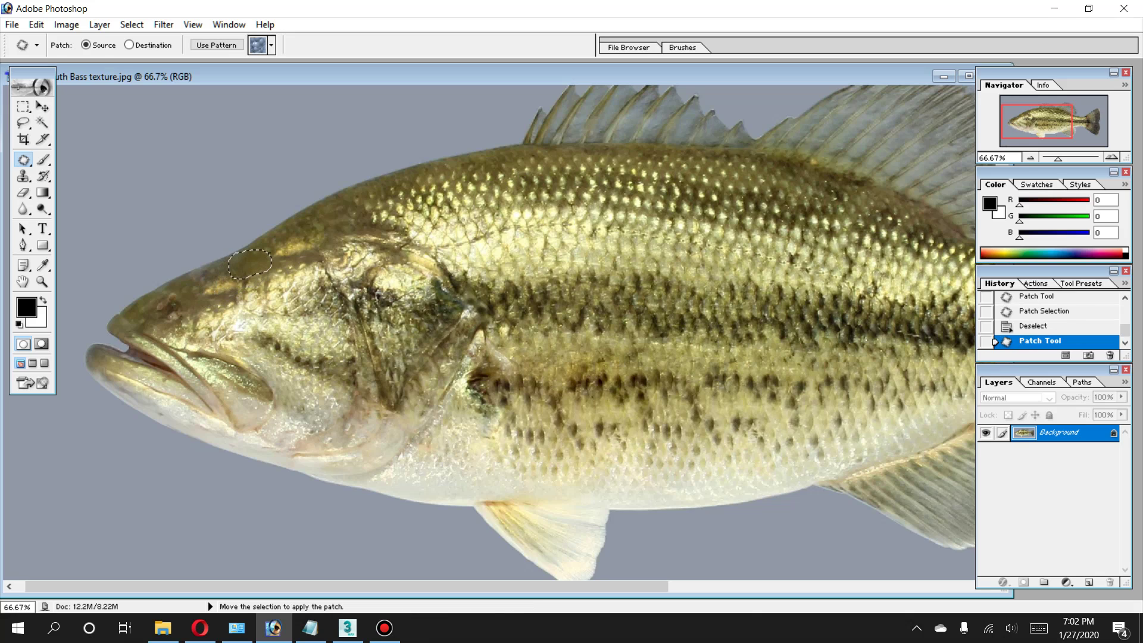
key("ctrl+d")
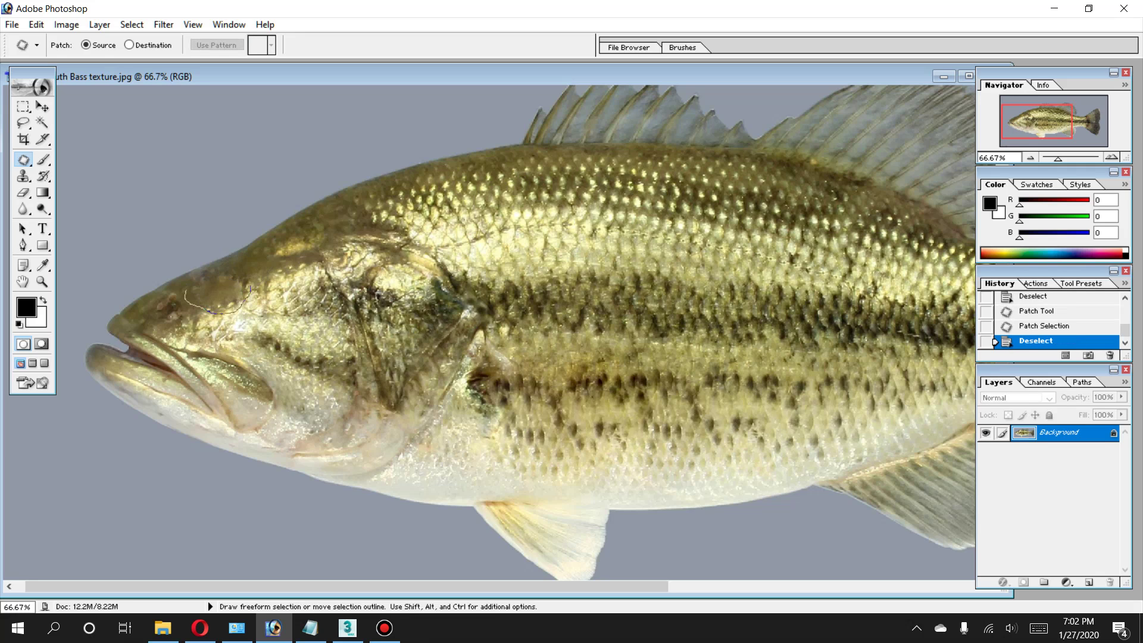
mouse_move(250, 287)
left_mouse_down()
mouse_move(200, 275)
mouse_move(262, 285)
left_mouse_up()
left_click_drag(254, 268, 217, 288)
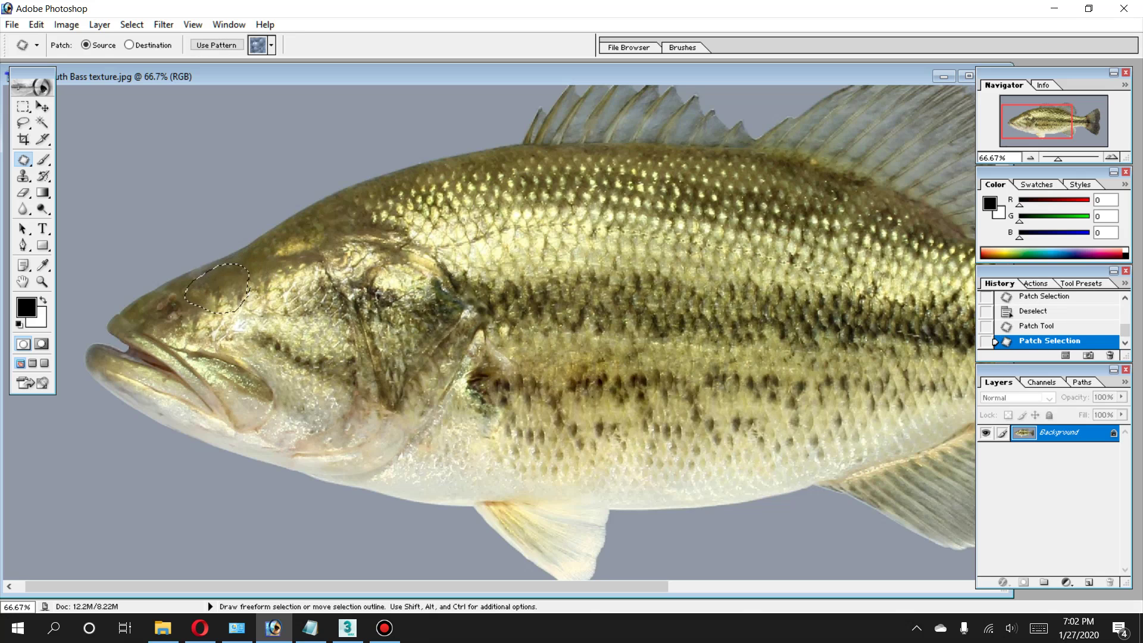
key("ctrl+d")
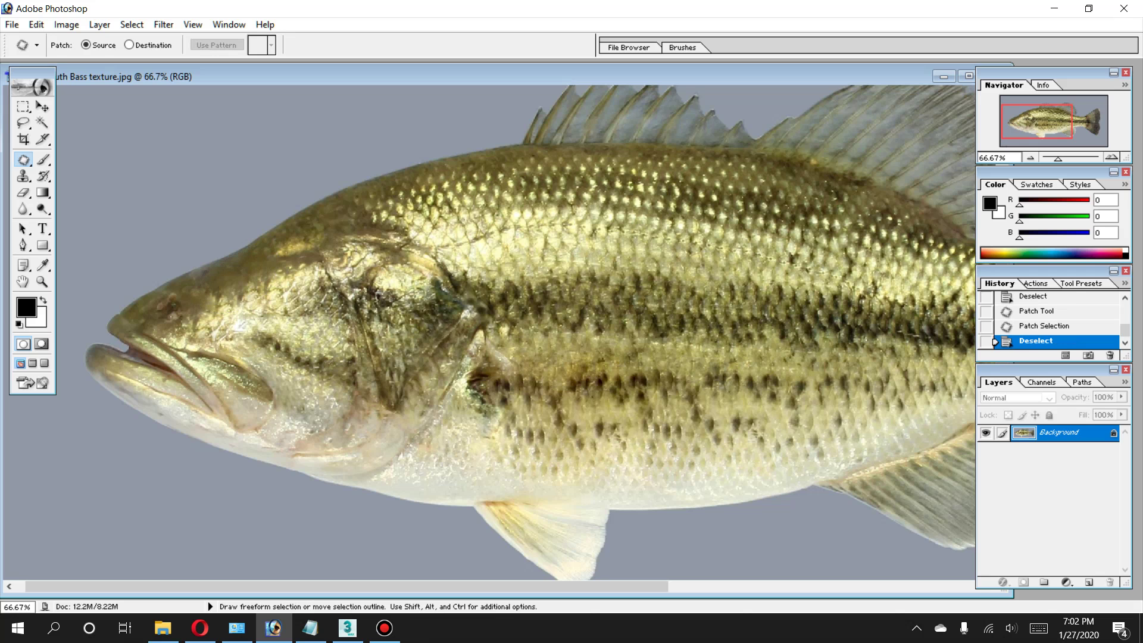
mouse_move(345, 587)
left_mouse_down()
mouse_move(640, 586)
mouse_move(336, 587)
left_mouse_up()
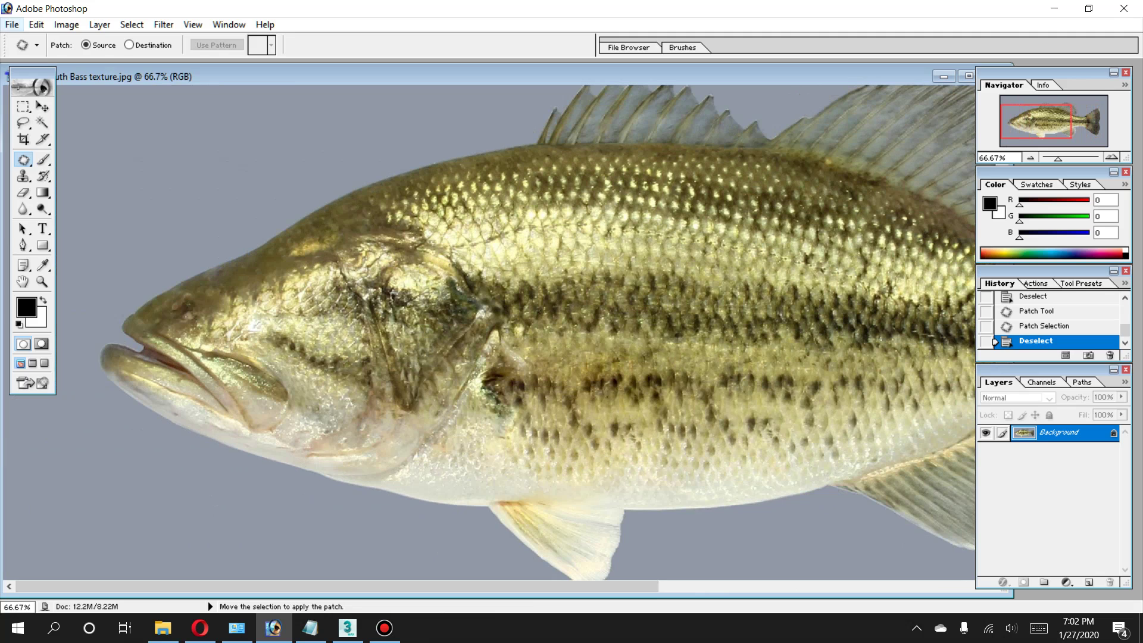
Overwrite Largemouth Bass texture.jpg with the patched image, keeping the JPEG options.
left_click(12, 24)
left_click(44, 162)
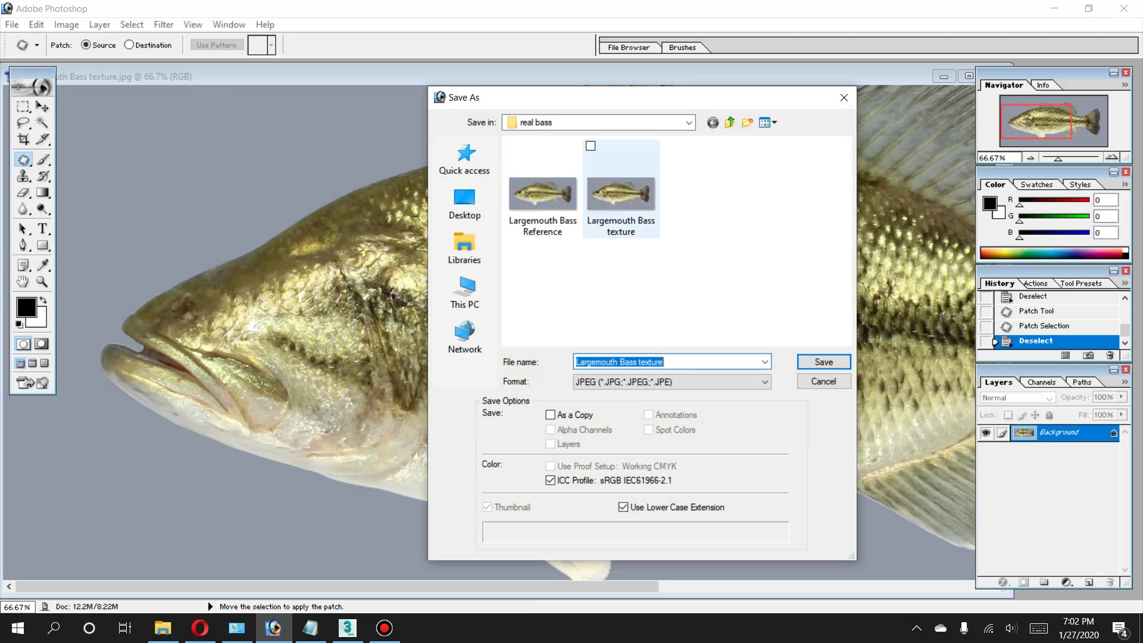
double_click(623, 196)
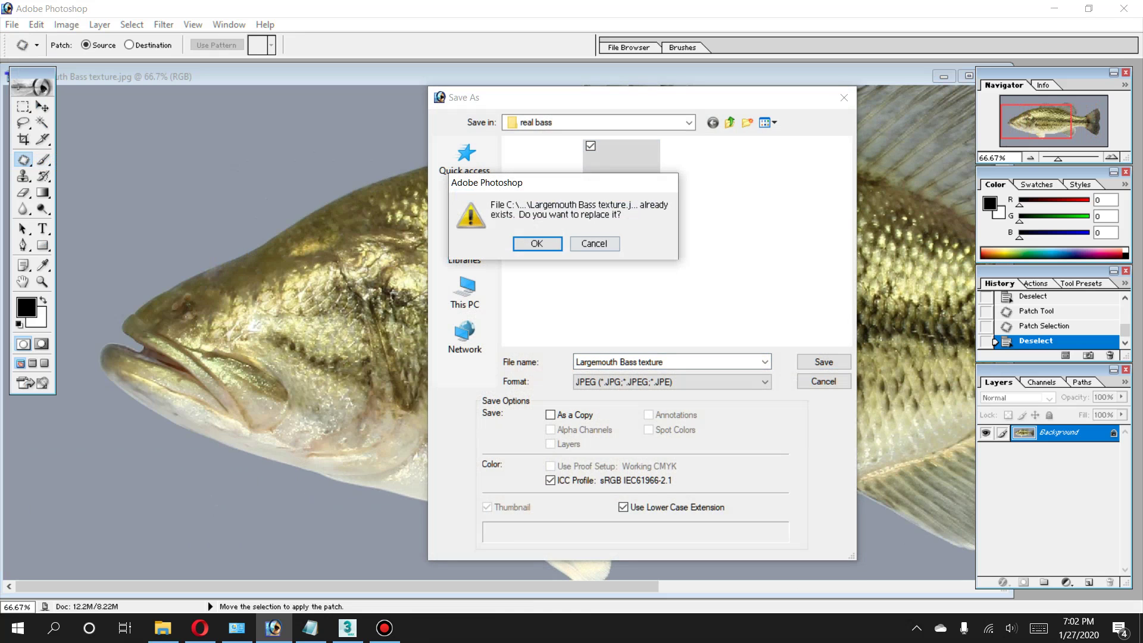
key("space")
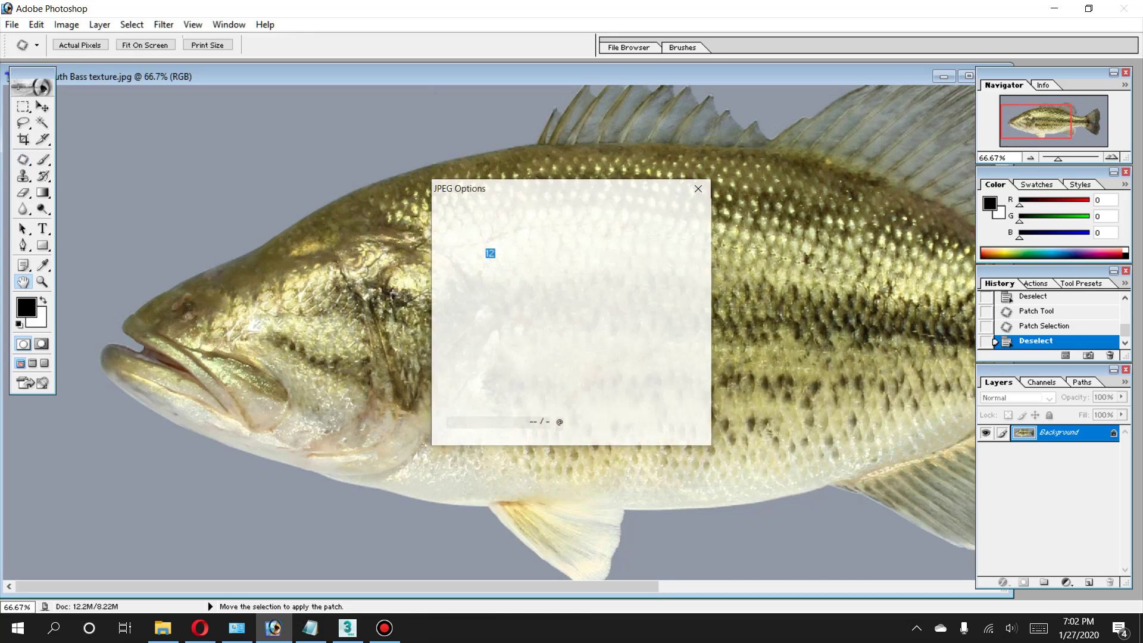
key("Return")
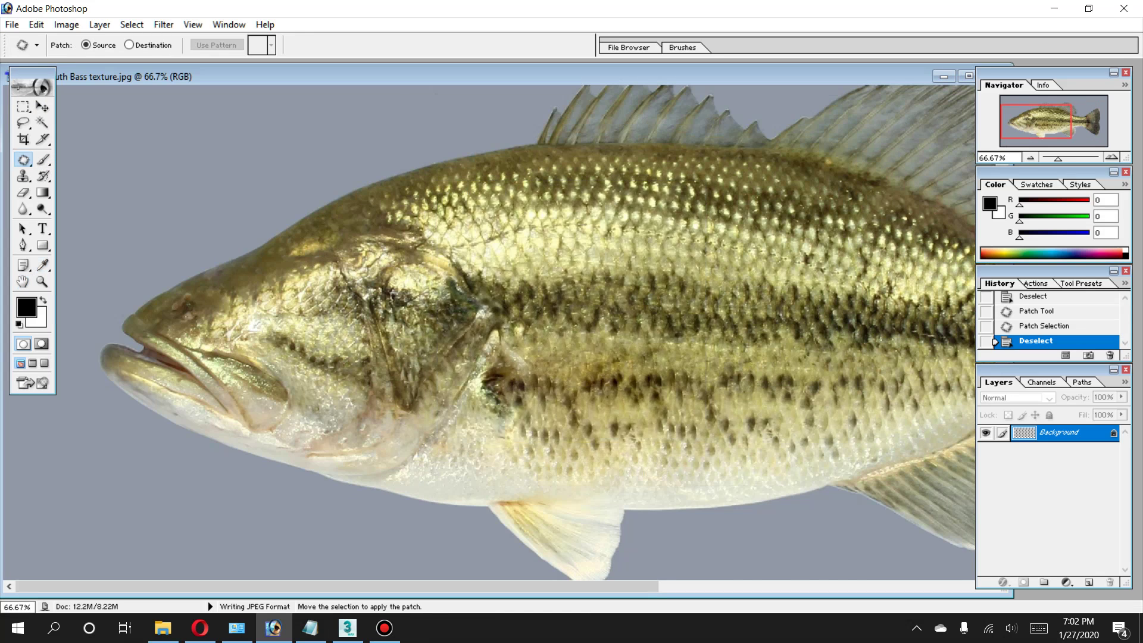
Back in 3ds Max, draw Plane001 across the Left viewport and show the Utilities panel.
left_click(348, 628)
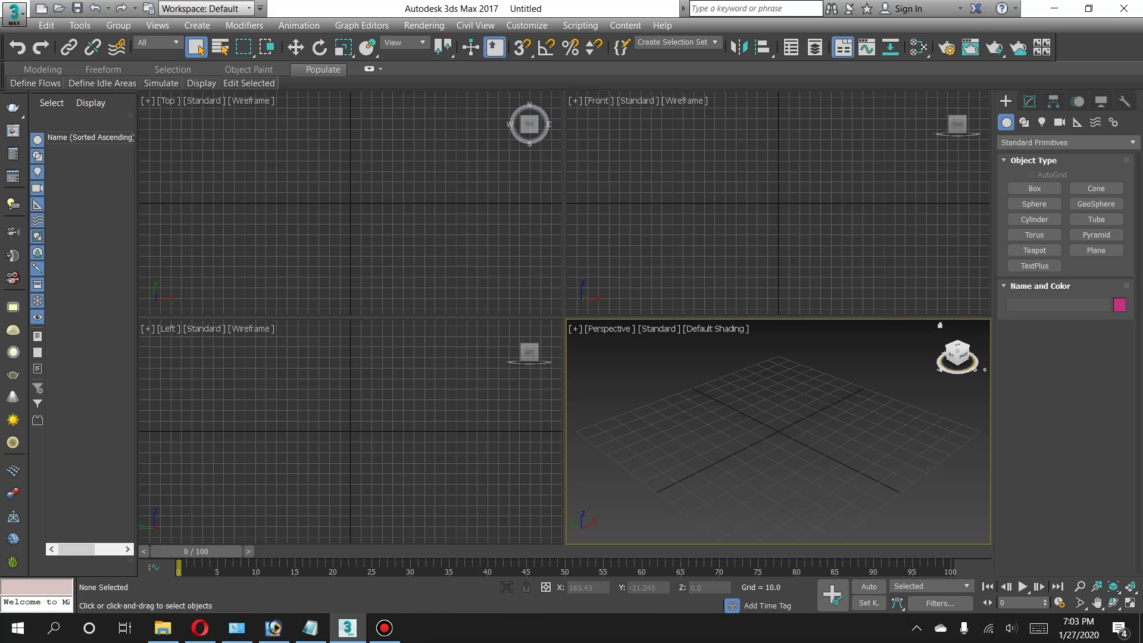
left_click(1097, 251)
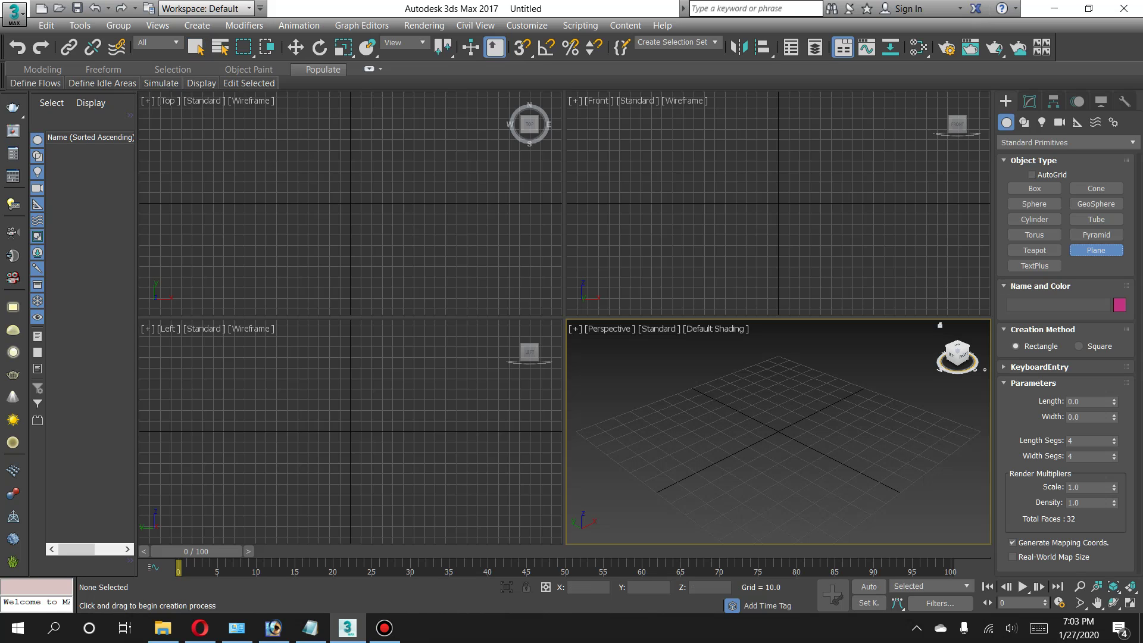
mouse_move(159, 335)
left_mouse_down()
mouse_move(510, 539)
mouse_move(534, 536)
left_mouse_up()
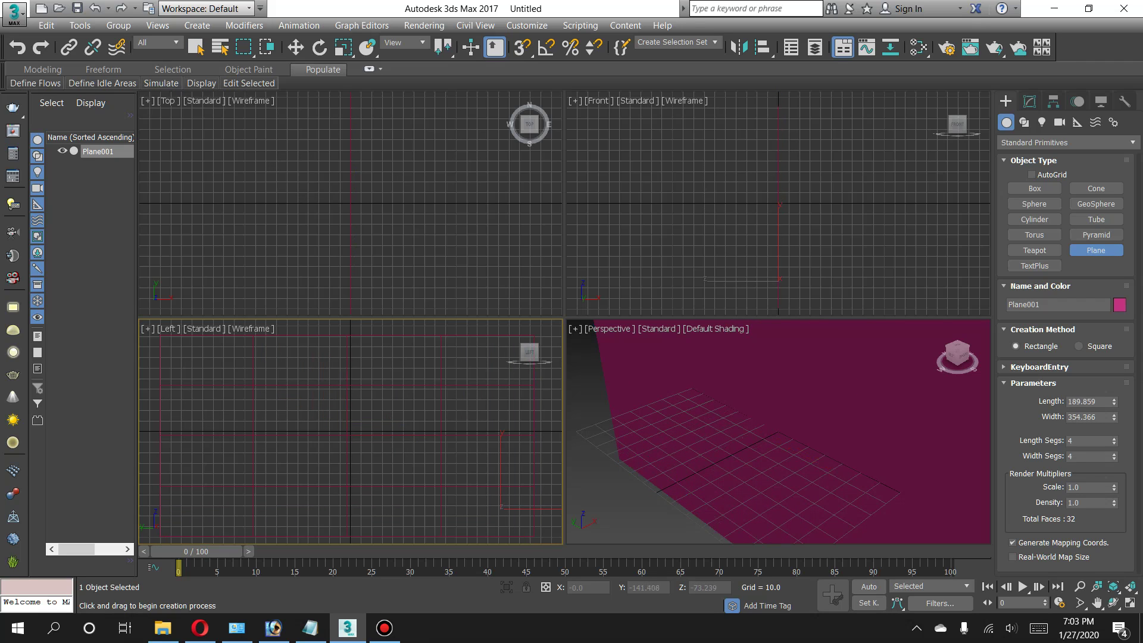
left_click(1124, 101)
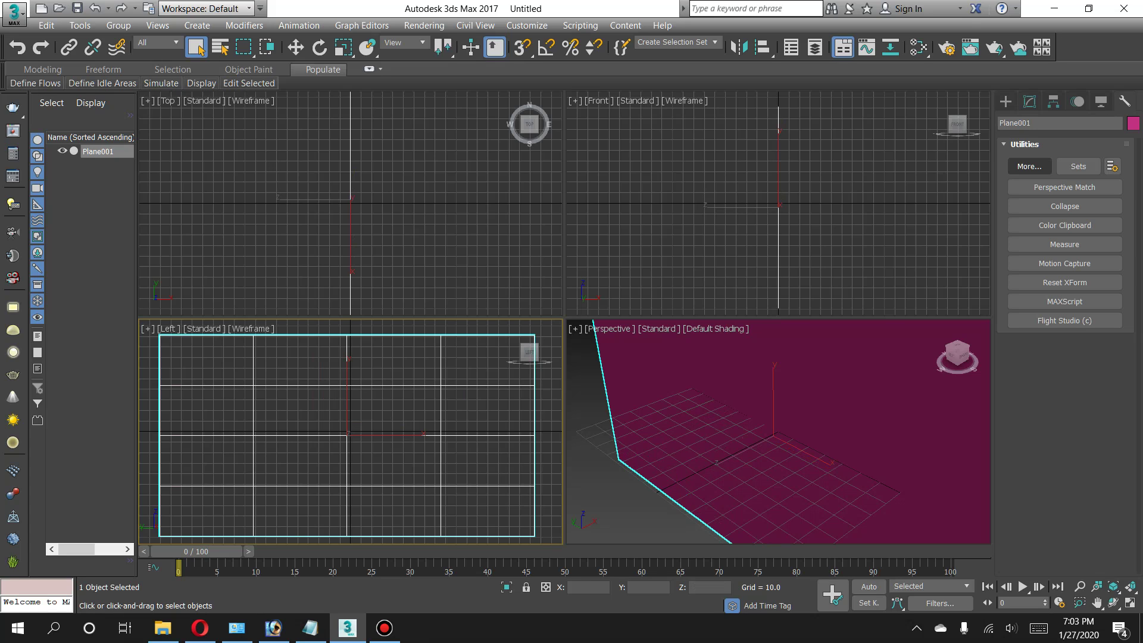
Launch the Asset Browser from the utilities list and browse to the real bass folder.
left_click(1030, 166)
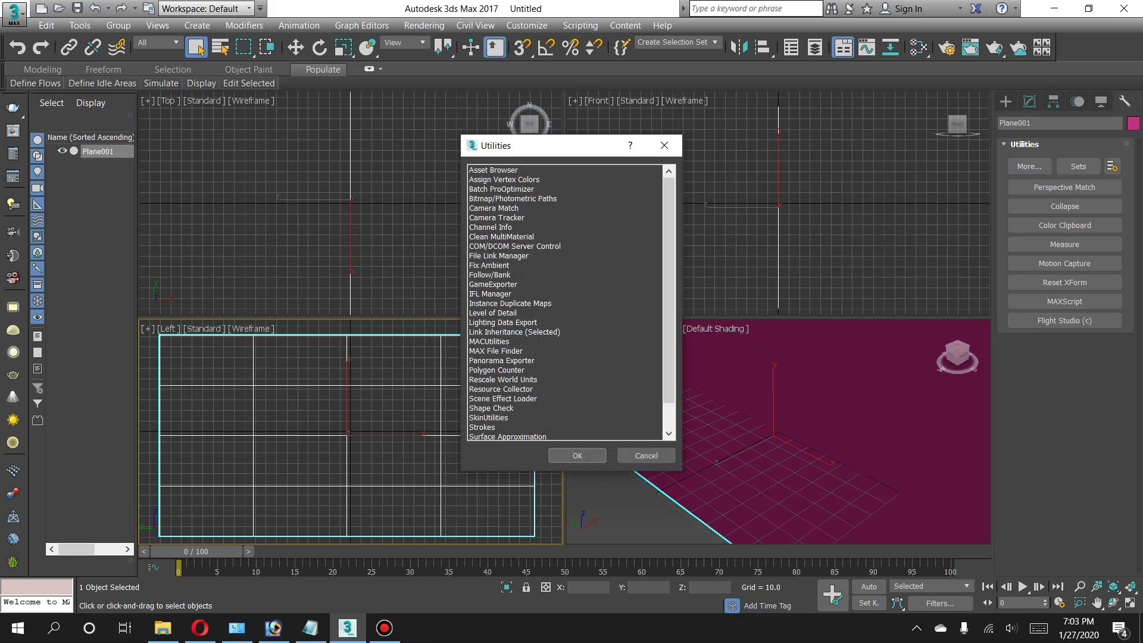
double_click(494, 170)
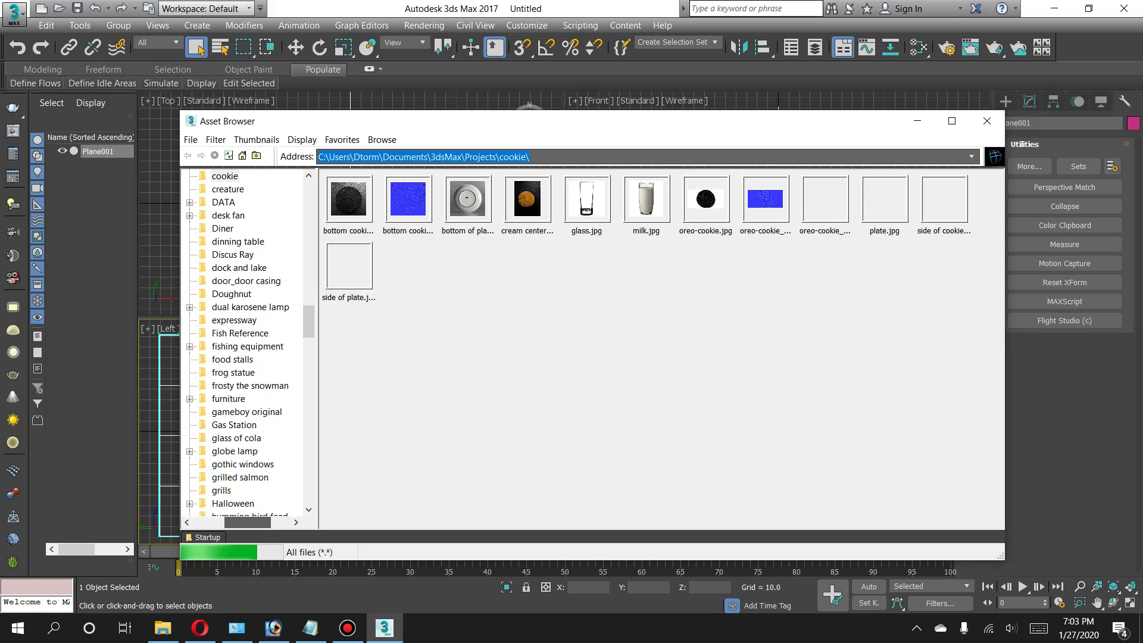
scroll(250, 344, "up", 2)
scroll(250, 344, "up", 1)
scroll(250, 343, "up", 1)
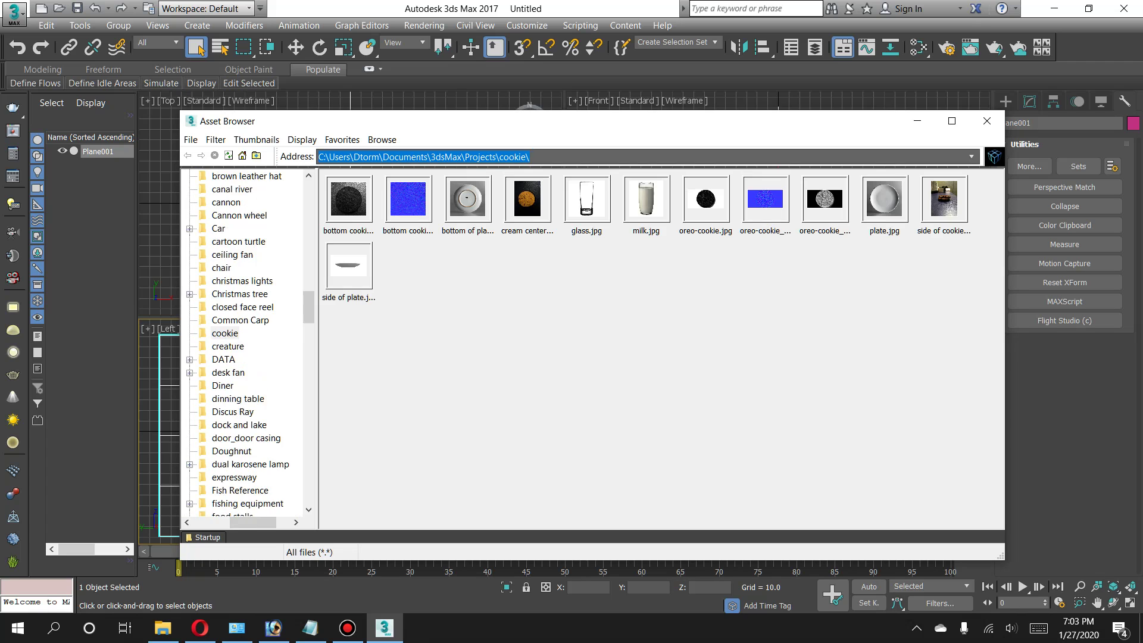
scroll(250, 344, "up", 1)
scroll(250, 344, "up", 1)
scroll(250, 344, "down", 5)
scroll(250, 344, "down", 4)
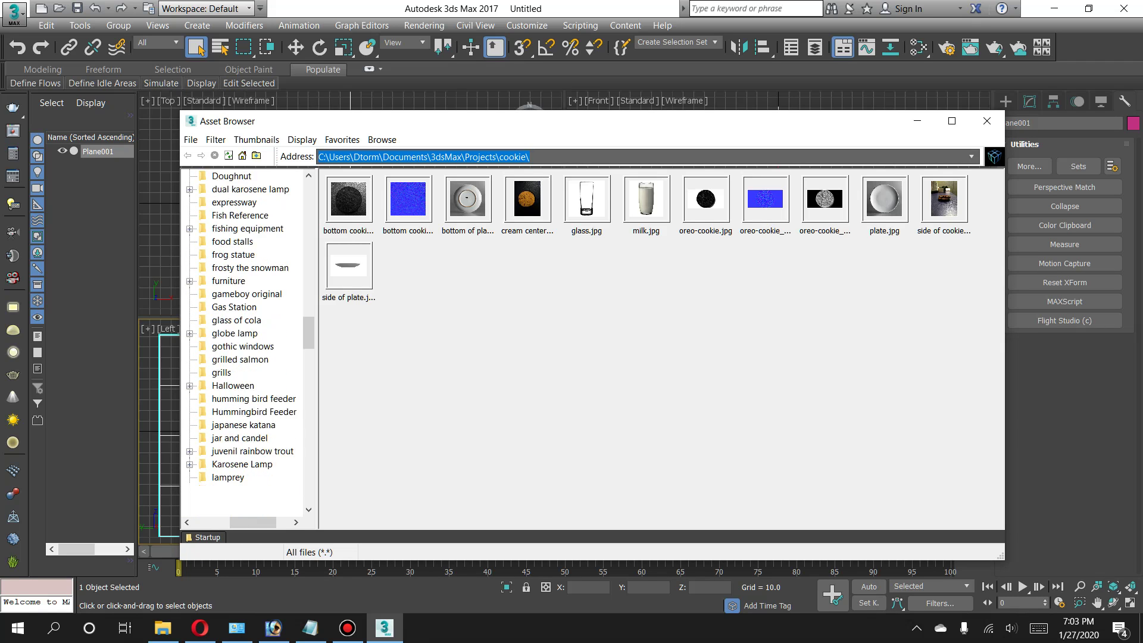
scroll(250, 343, "down", 2)
scroll(250, 343, "down", 1)
scroll(250, 343, "down", 4)
scroll(250, 343, "down", 2)
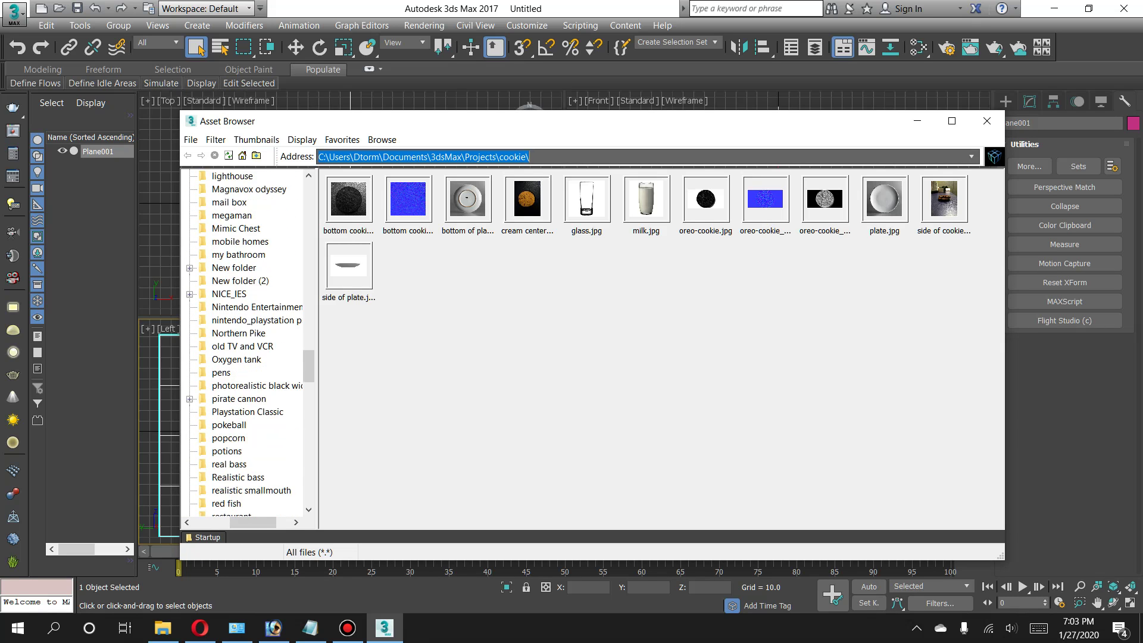
scroll(250, 344, "down", 1)
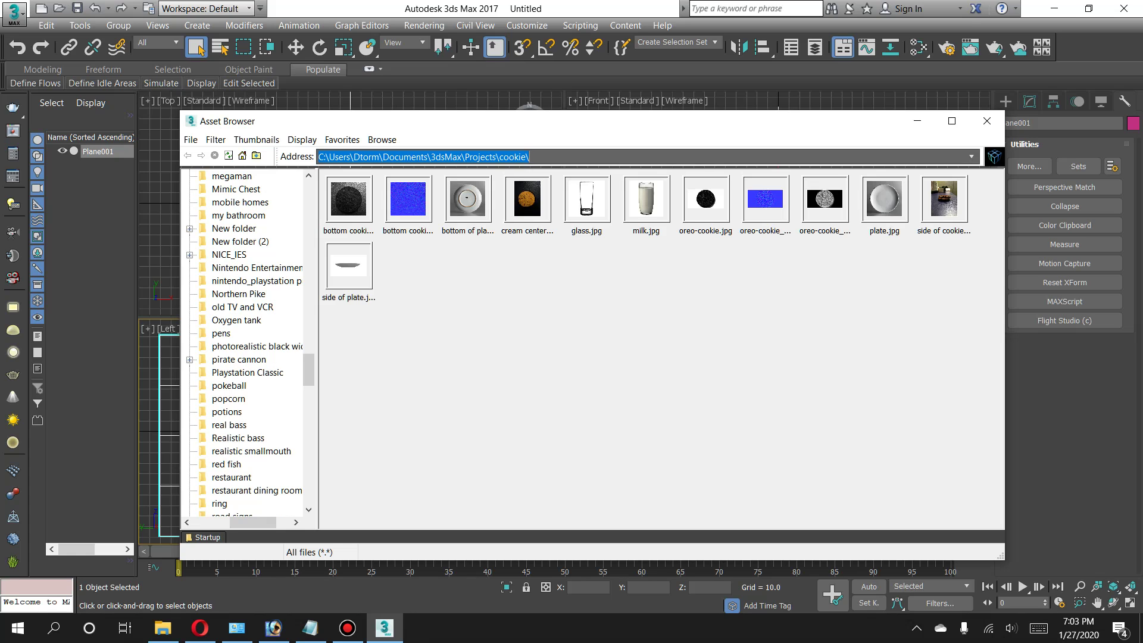
scroll(250, 343, "down", 1)
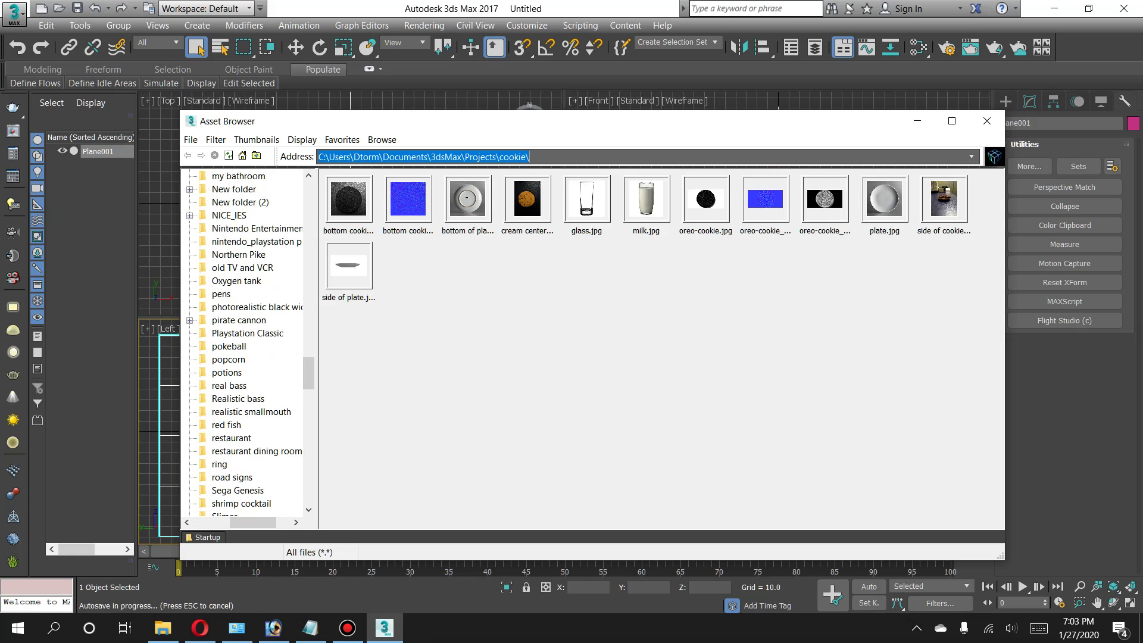
scroll(251, 344, "down", 1)
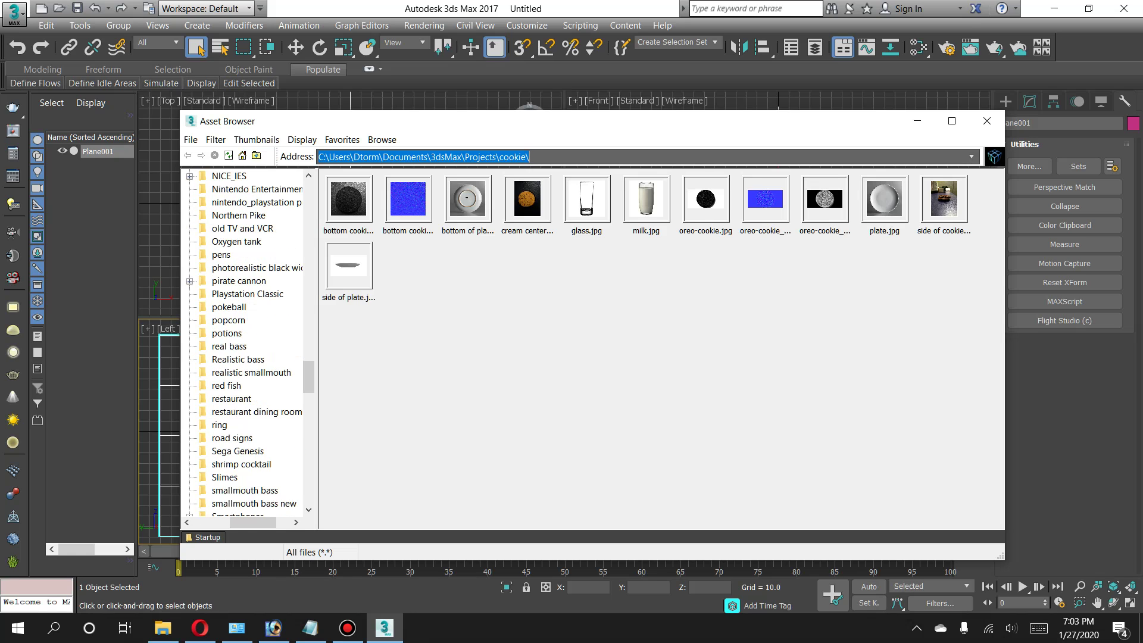
left_click(229, 346)
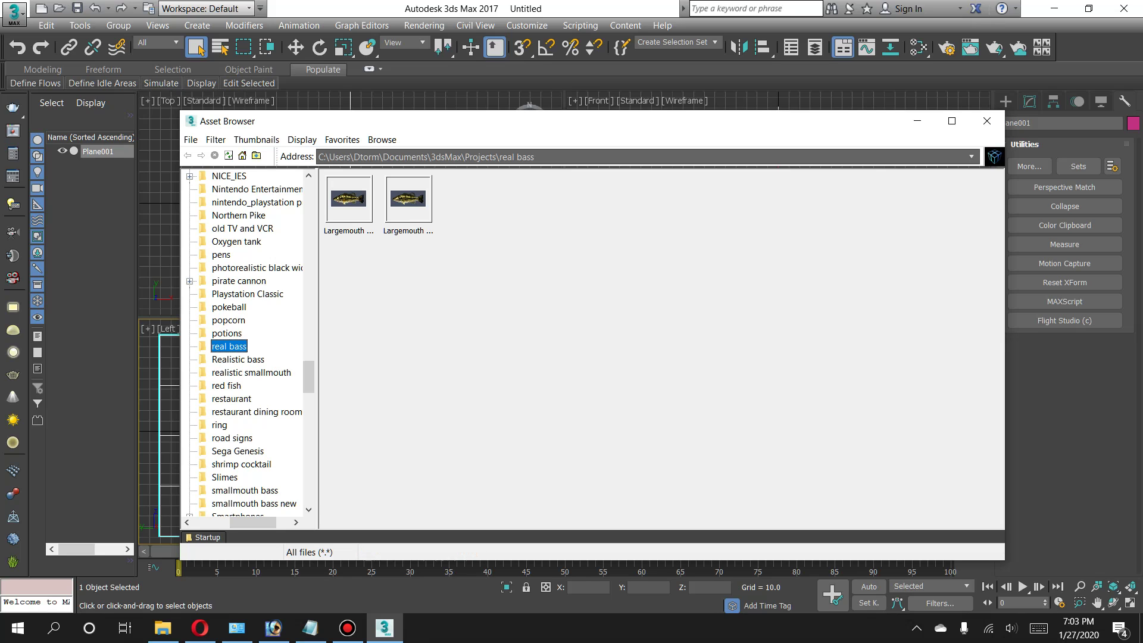
View Largemouth Bass Reference.jpg to read its size and set Plane001's Width to 3000.
key("Tab")
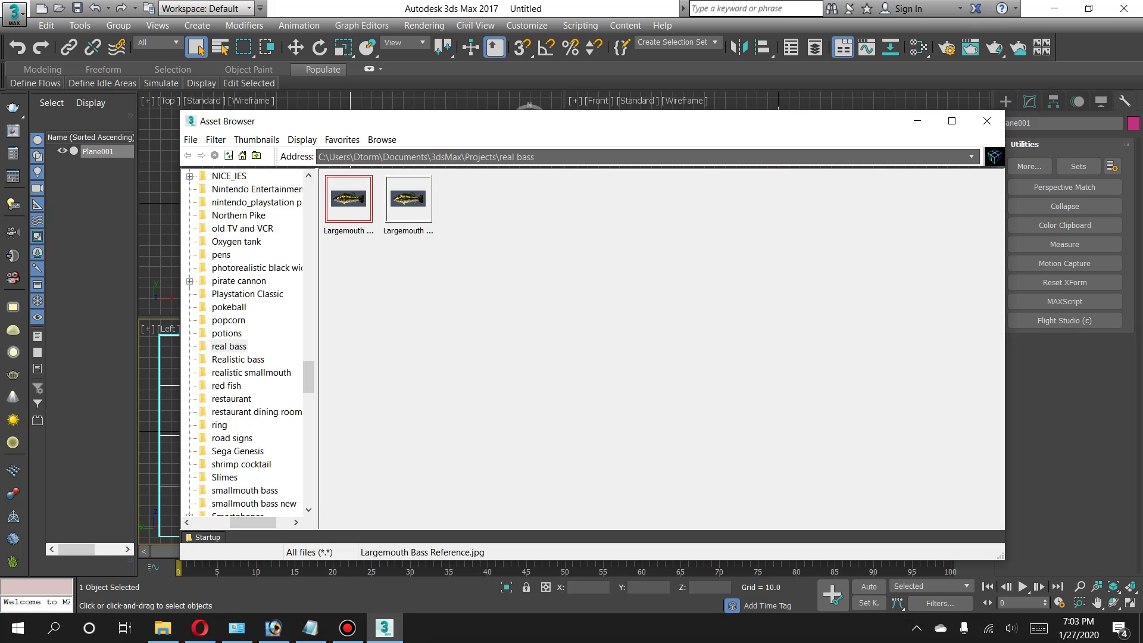
key("Return")
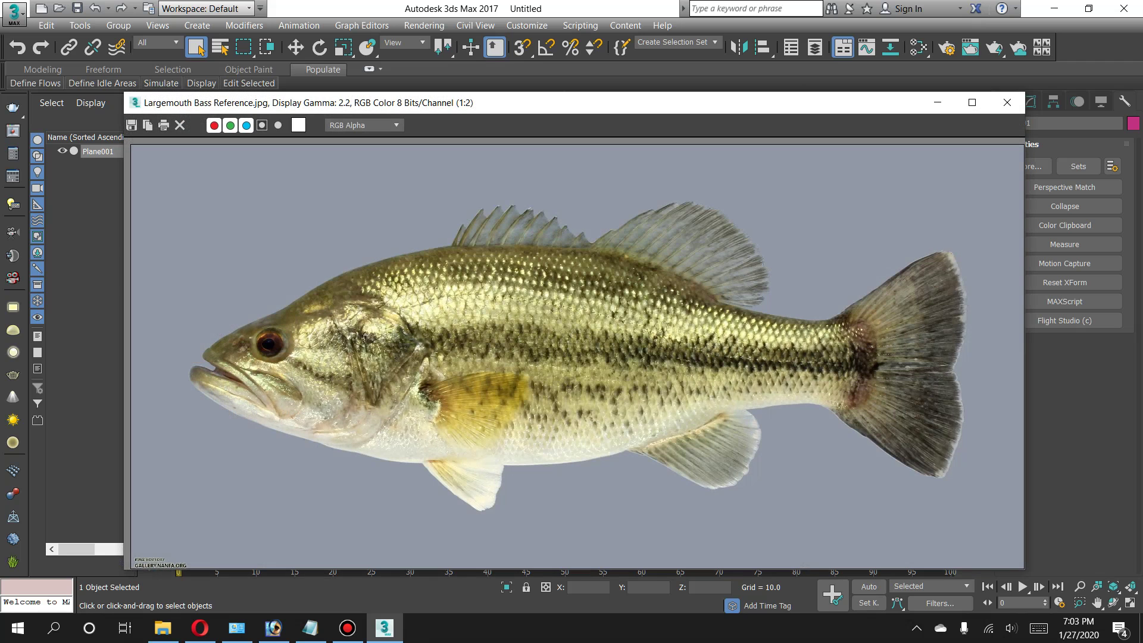
right_click(498, 312)
left_click(938, 102)
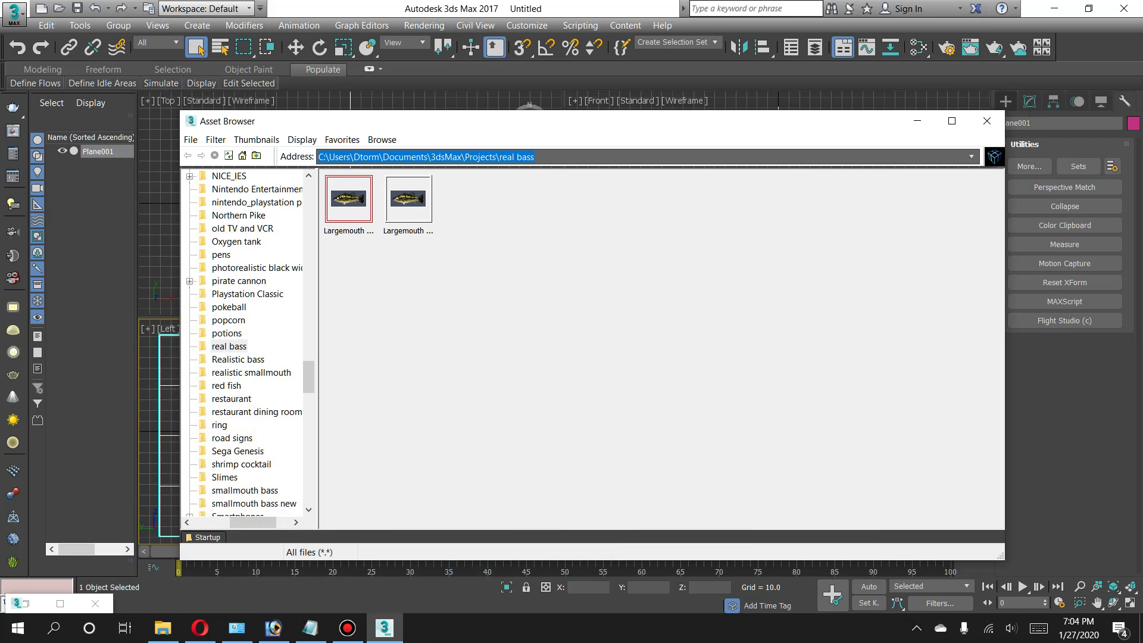
left_click(1029, 101)
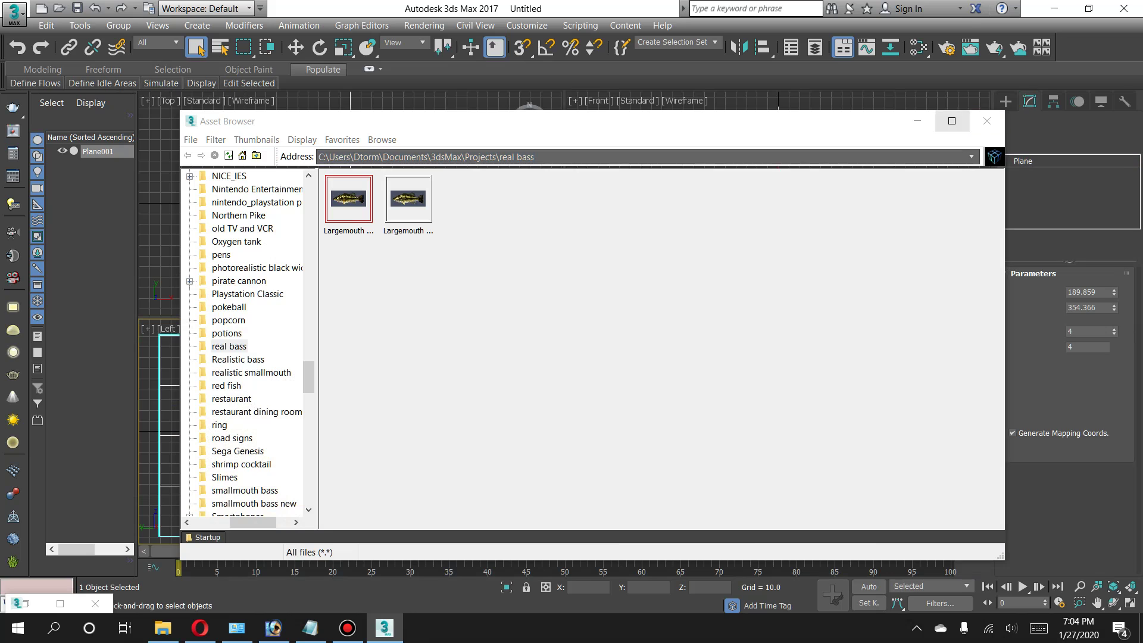
left_click_drag(852, 119, 763, 119)
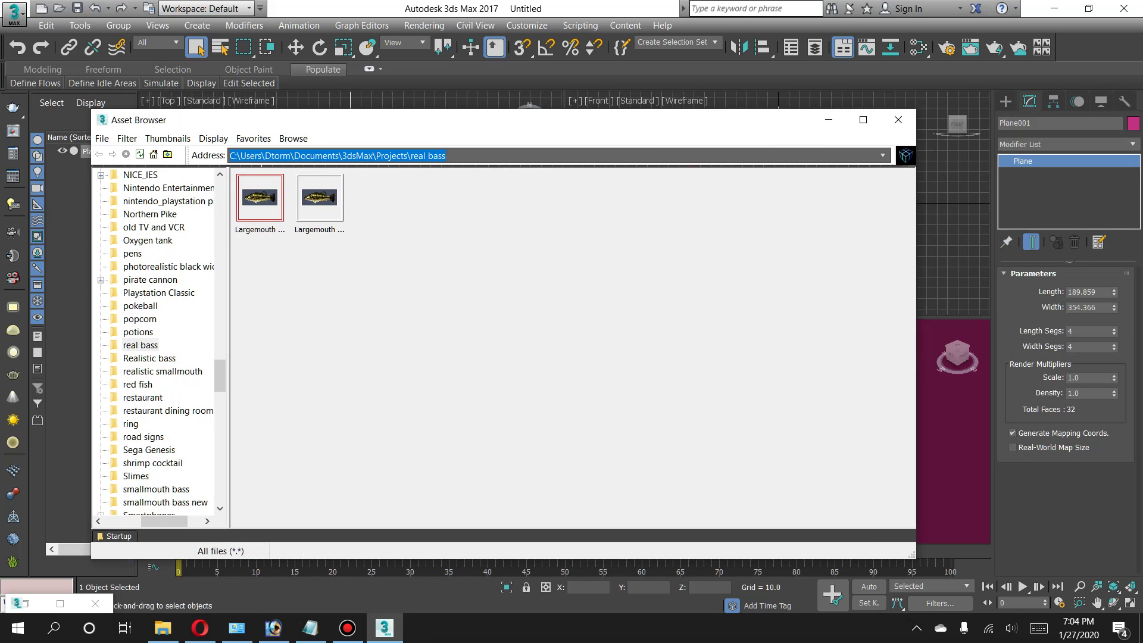
double_click(1089, 307)
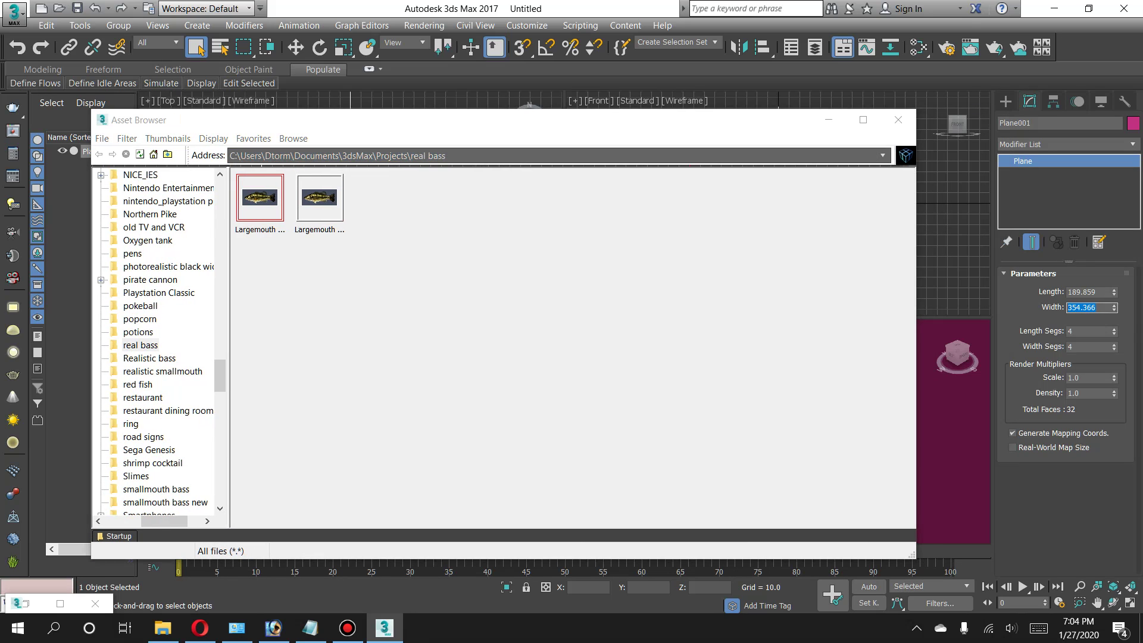
type("3000")
key("Return")
Set Plane001's Length to 1425, rechecking pixel coordinates on the reference photo.
key("shift+Tab")
key("Return")
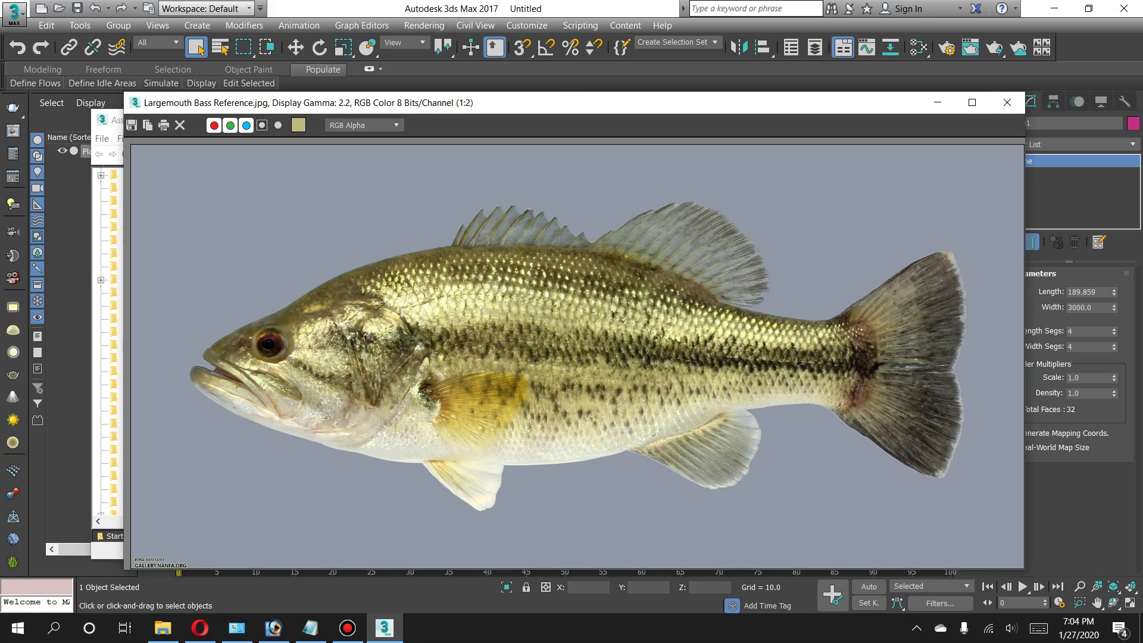
right_click(389, 271)
left_click(1090, 292)
type("14")
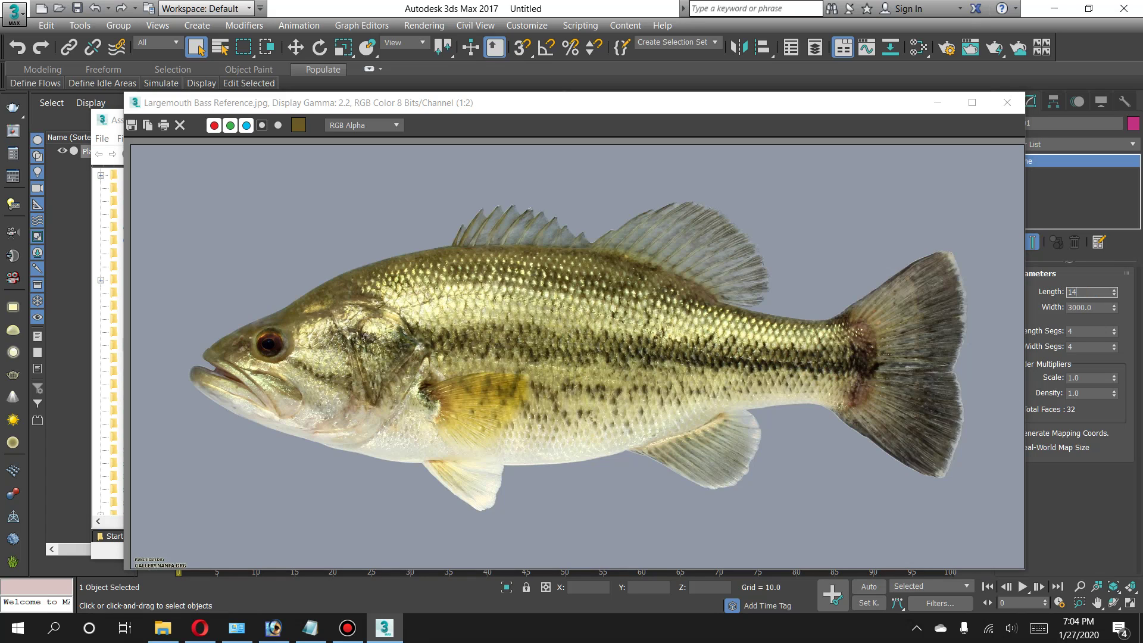
type("25")
key("Tab")
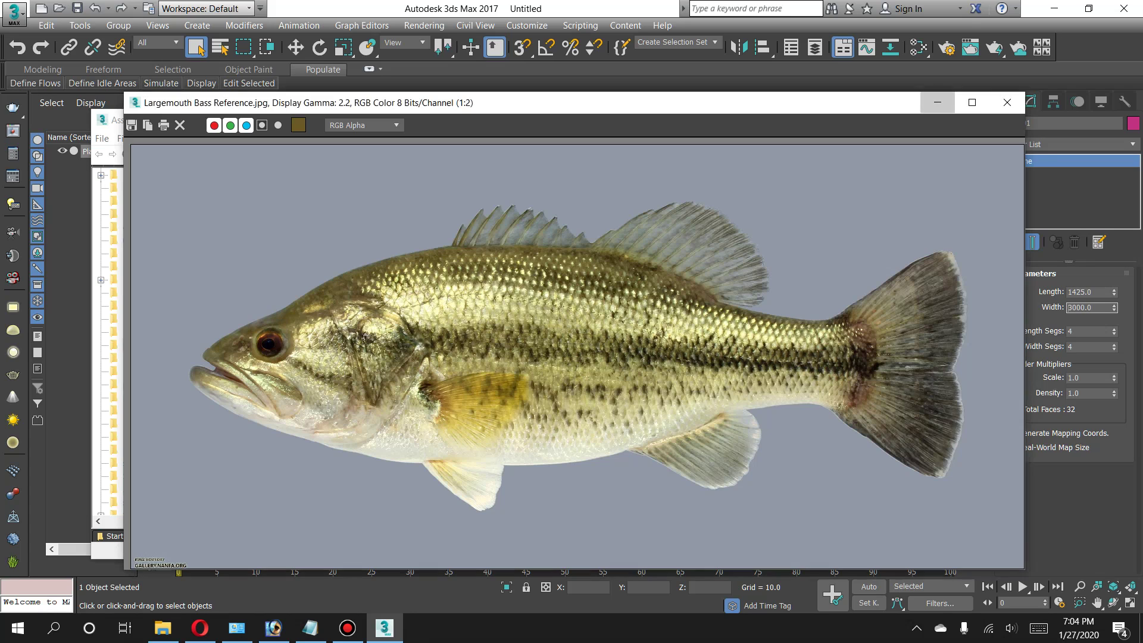
left_click(938, 103)
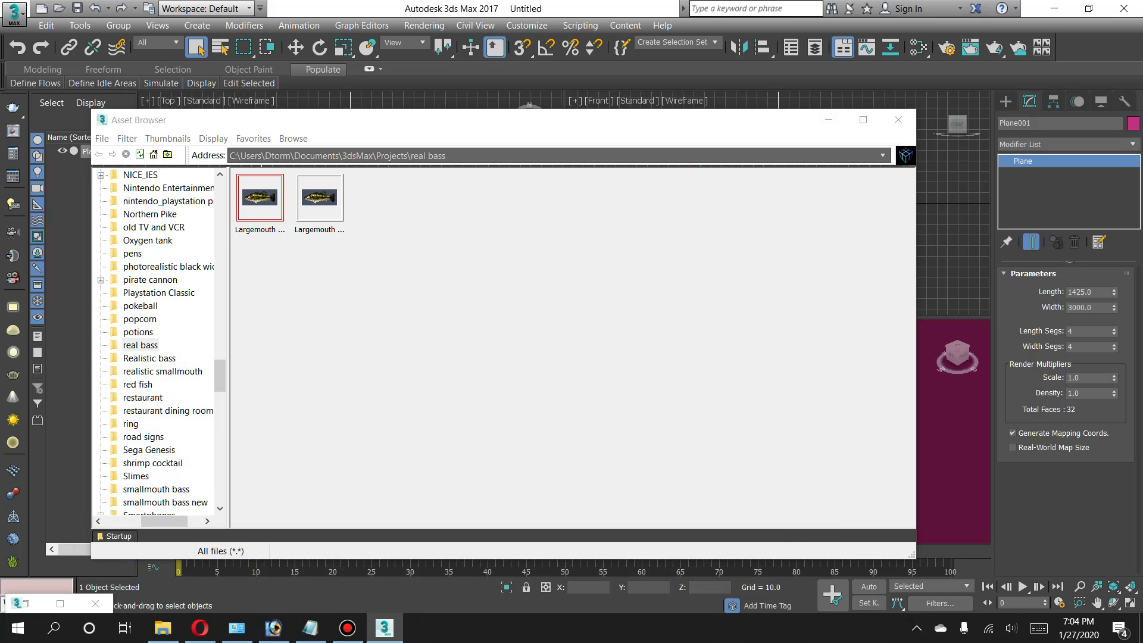
left_click(25, 603)
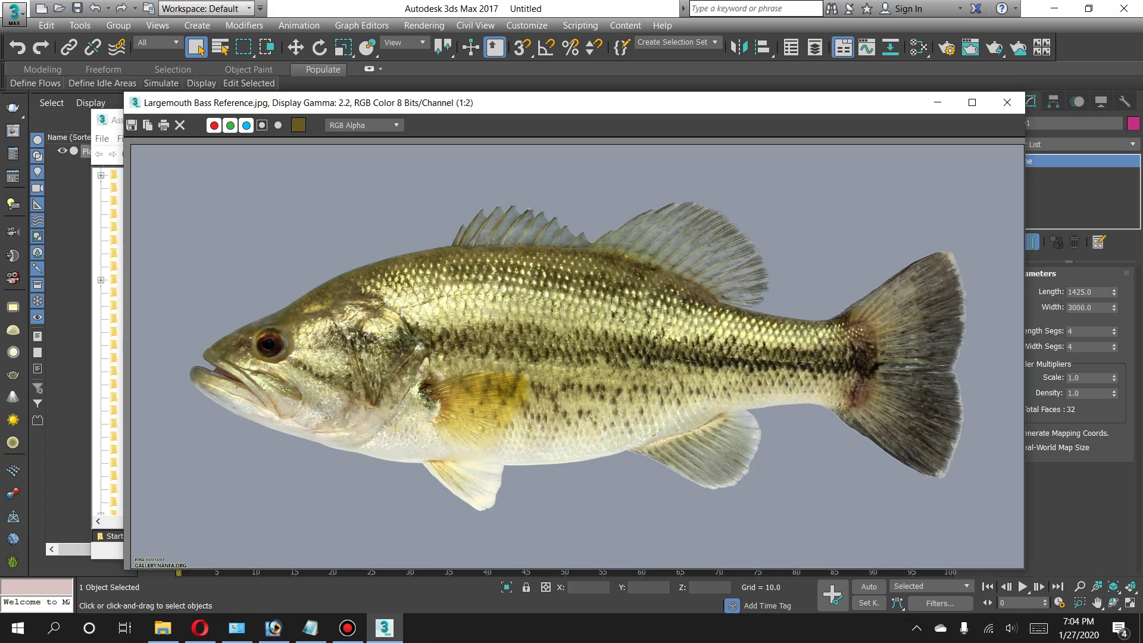
right_click(497, 345)
Close the image windows, zoom extents, and hide the grid in Top, Front and Left views.
left_click(938, 102)
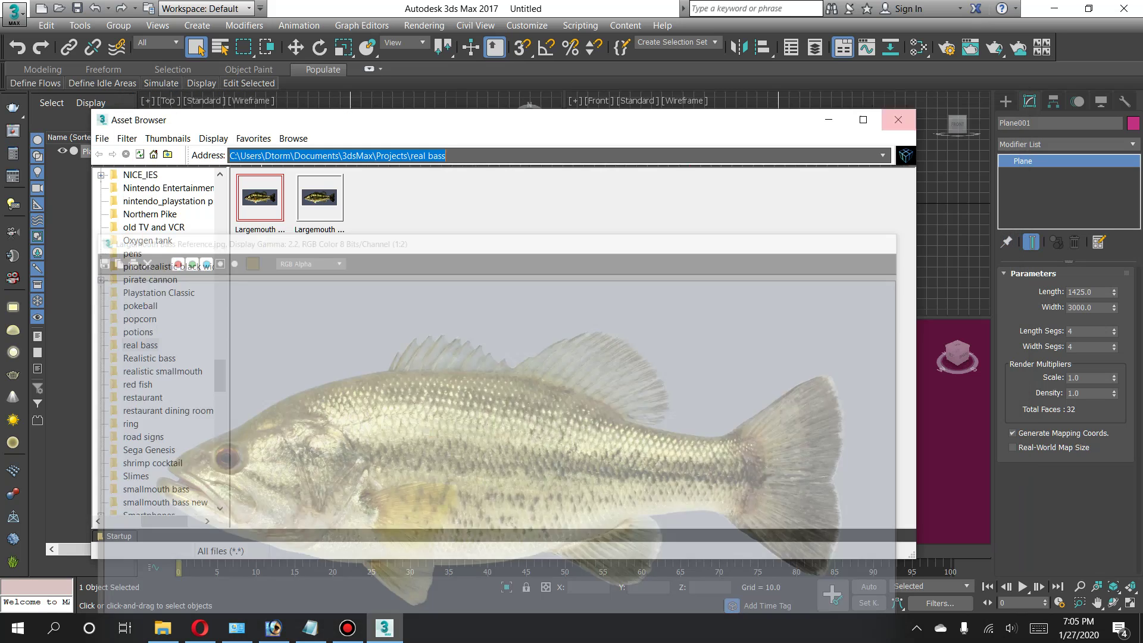
left_click(828, 120)
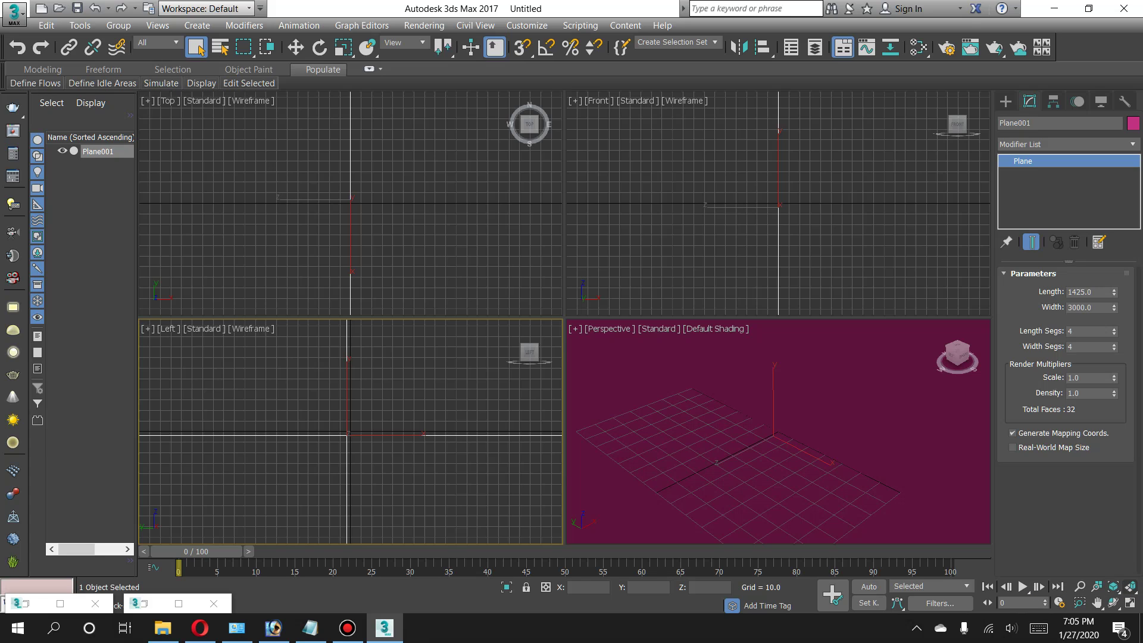
left_click(1130, 588)
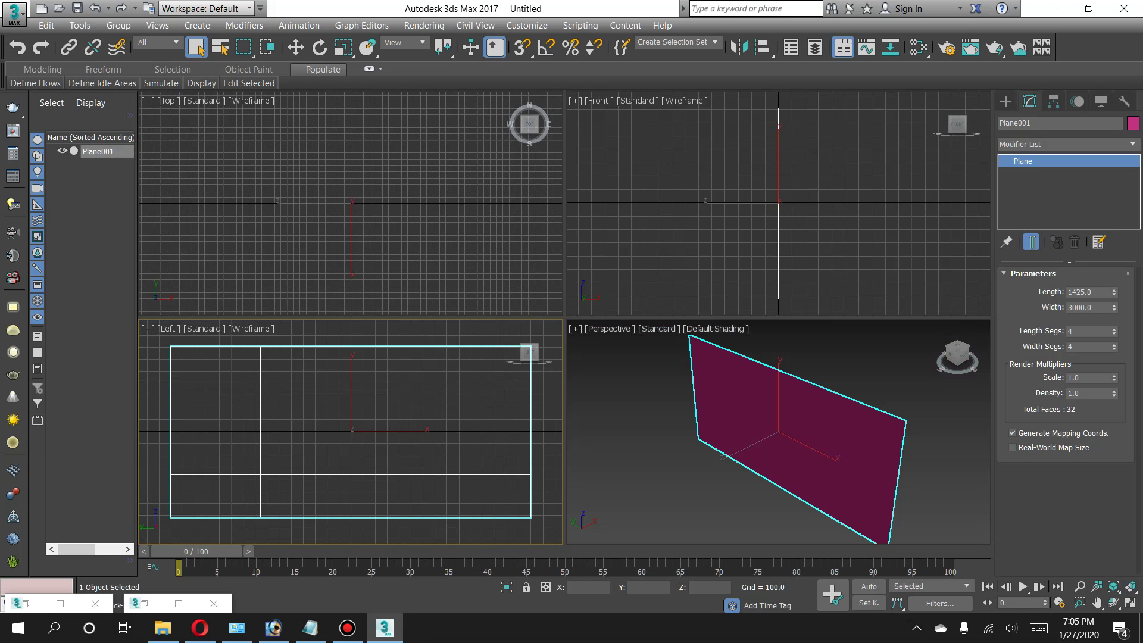
left_click(417, 238)
key("g")
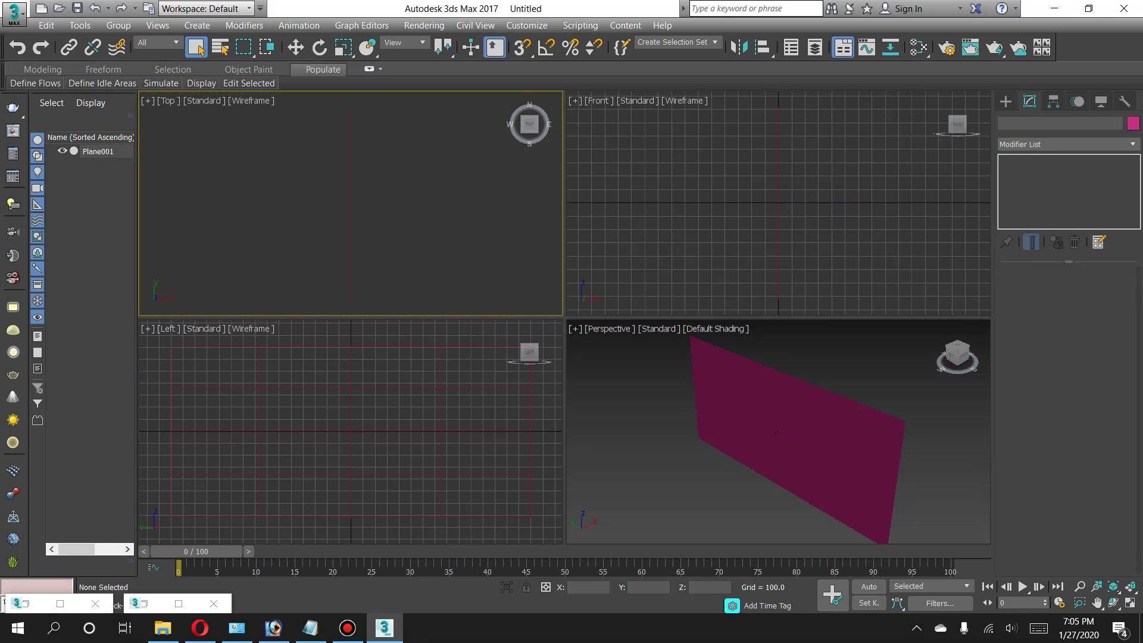
left_click(774, 202)
key("g")
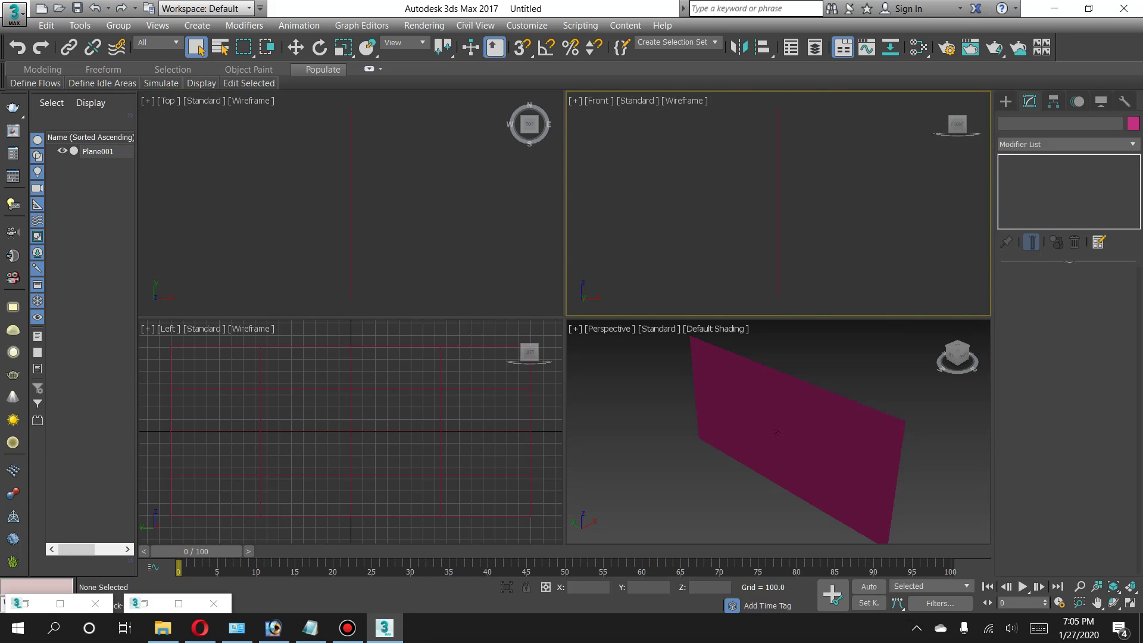
left_click(357, 387)
key("g")
Reduce the plane to 1 length and width segment and give it a grey object colour.
left_click(798, 429)
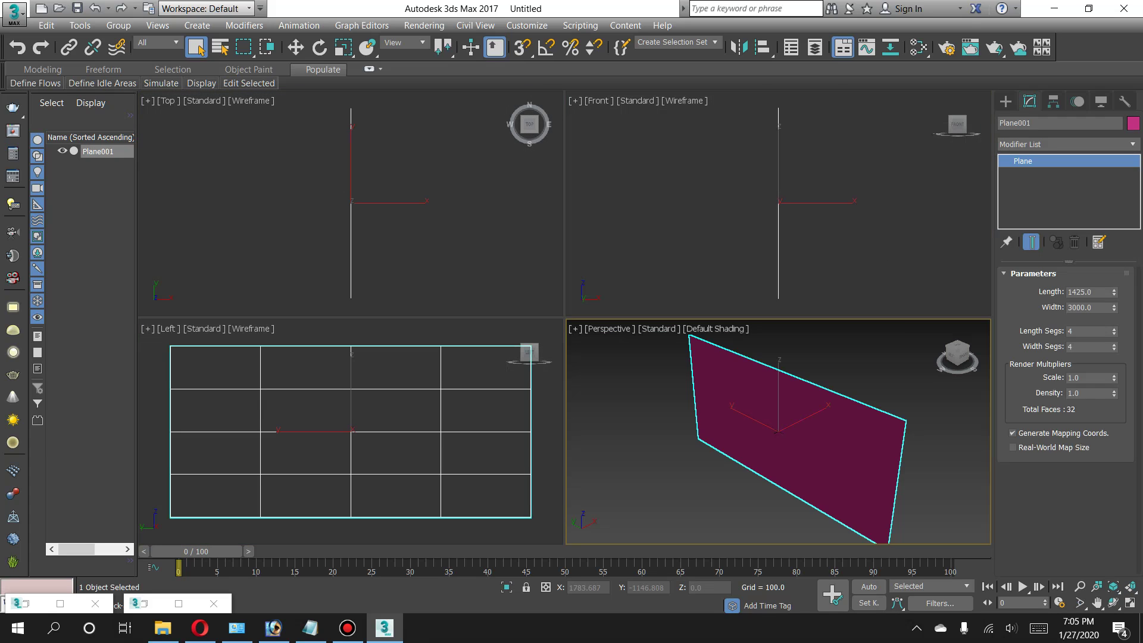
left_click_drag(1114, 331, 1114, 375)
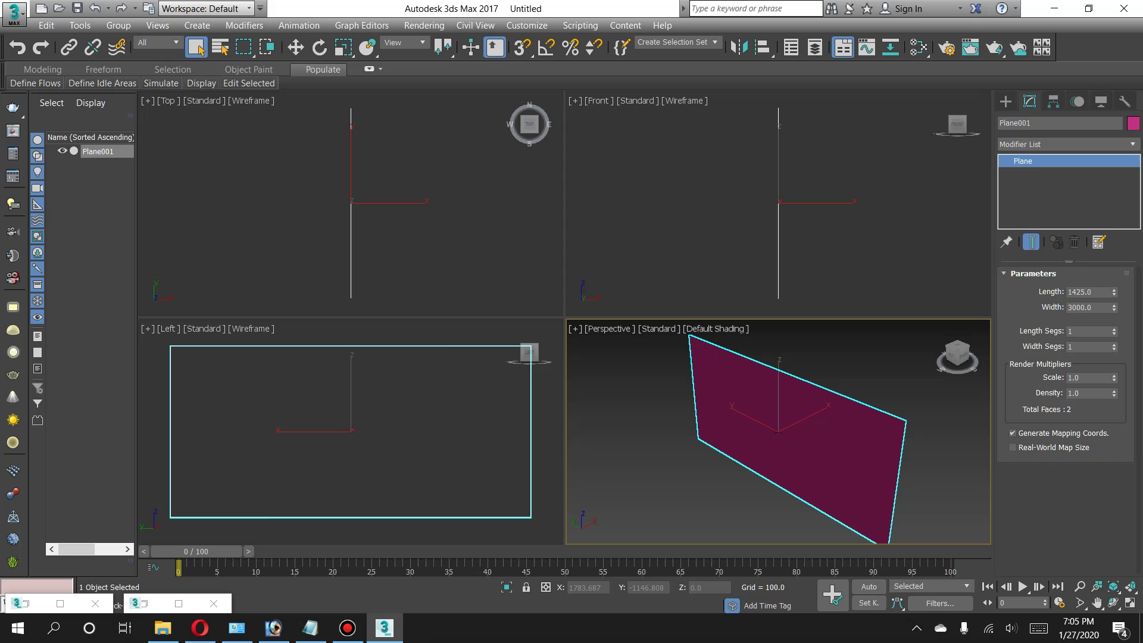
left_click(1134, 124)
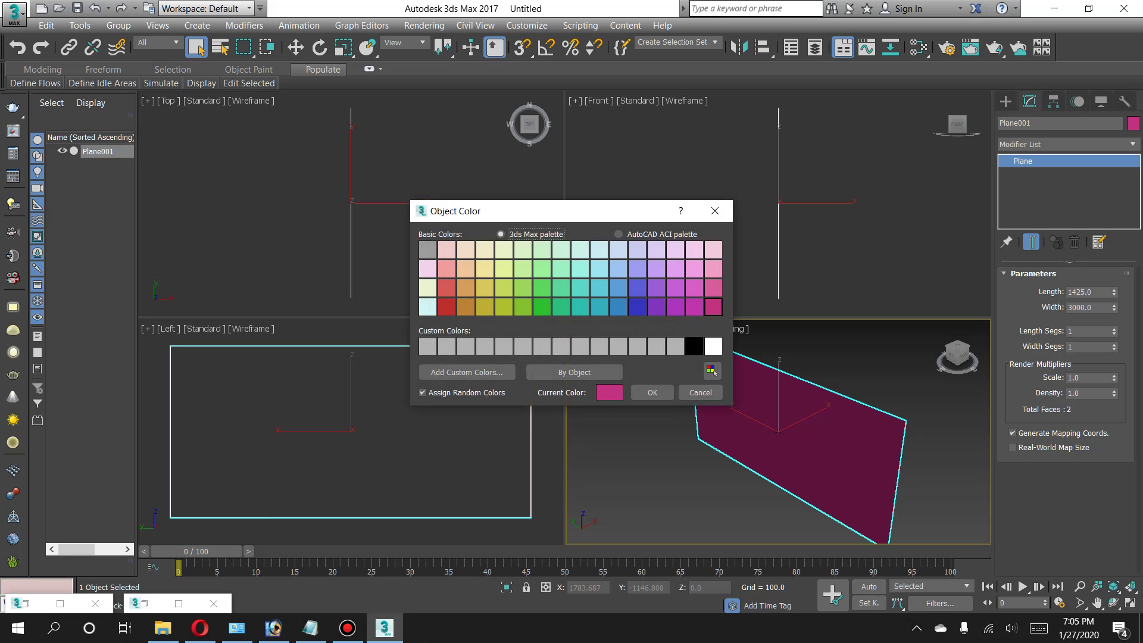
left_click(675, 346)
left_click(653, 392)
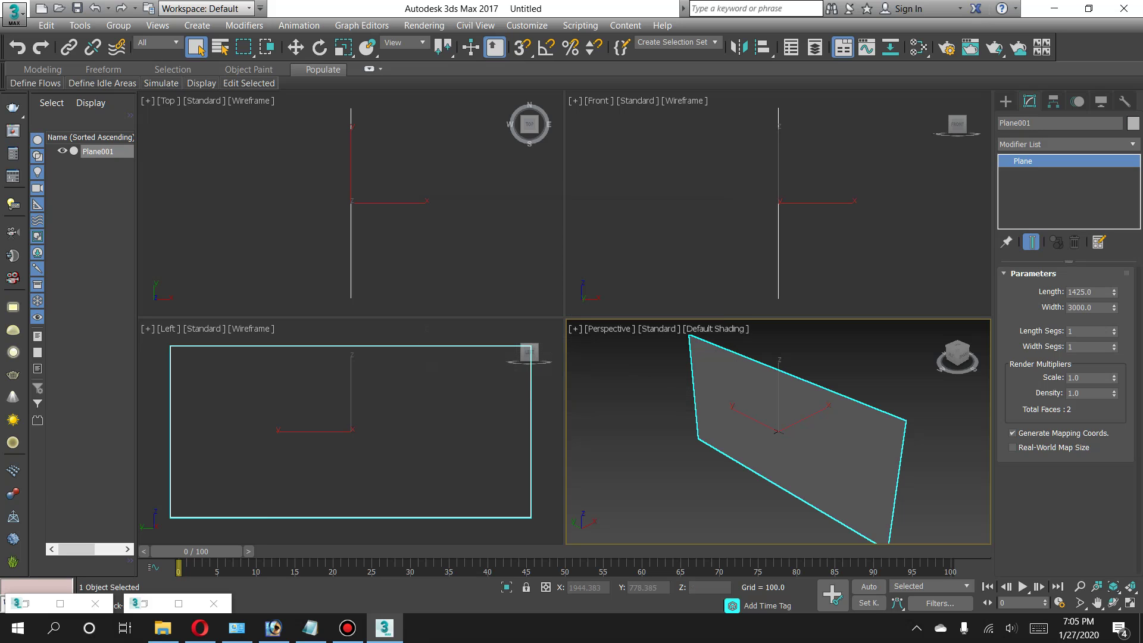
left_click(357, 453)
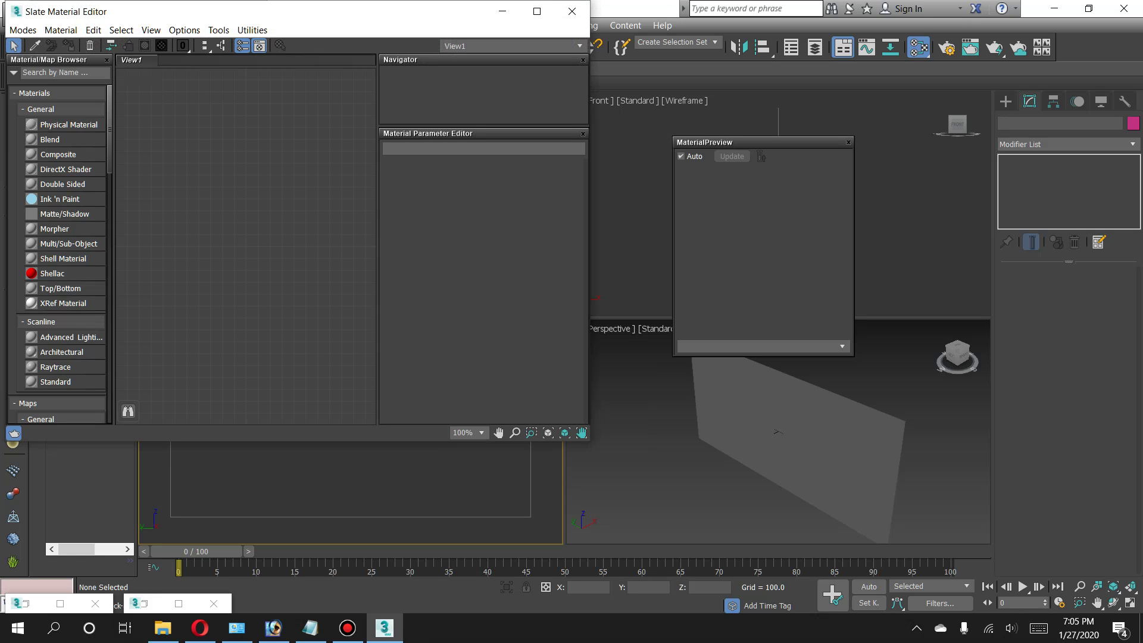
Maximize the Slate Material Editor and switch it to Compact Material Editor mode.
left_click(536, 11)
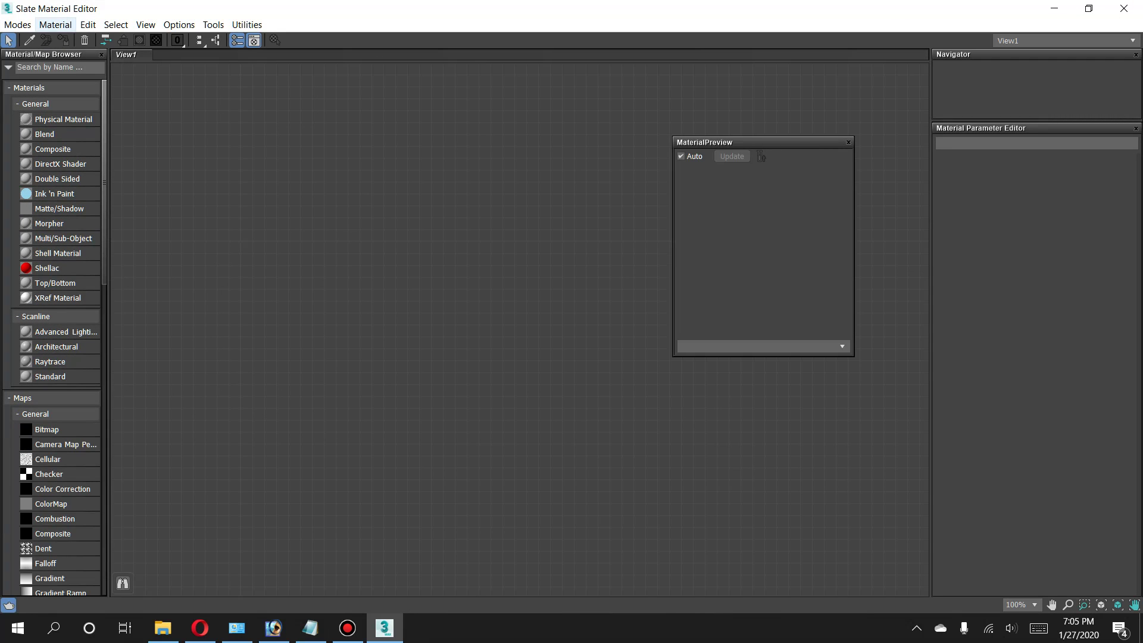
left_click(17, 24)
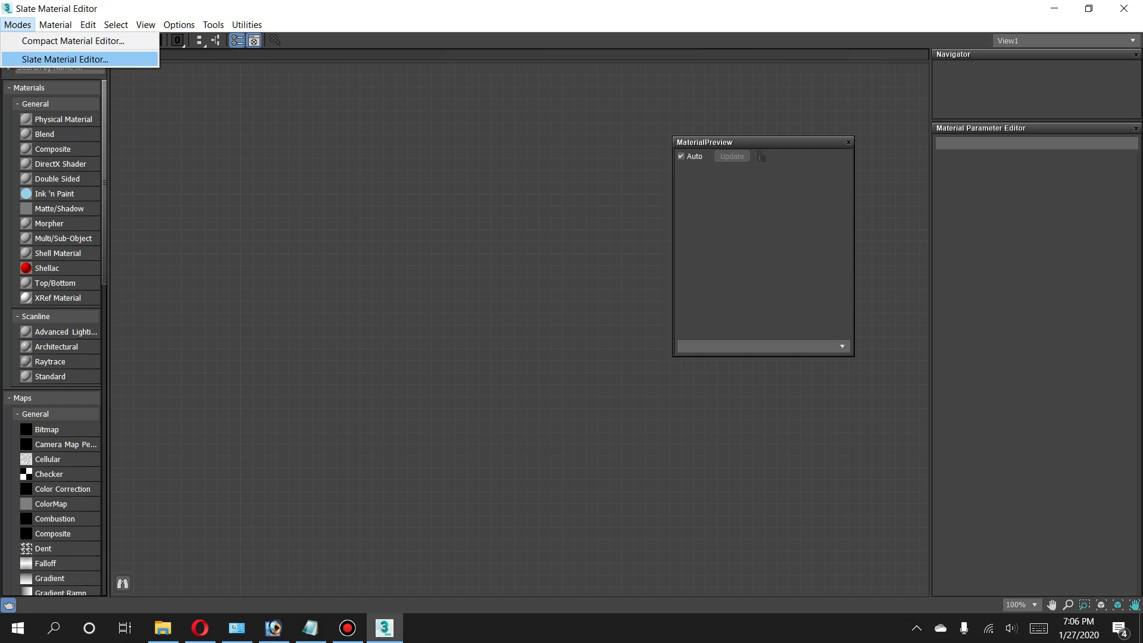
left_click(72, 40)
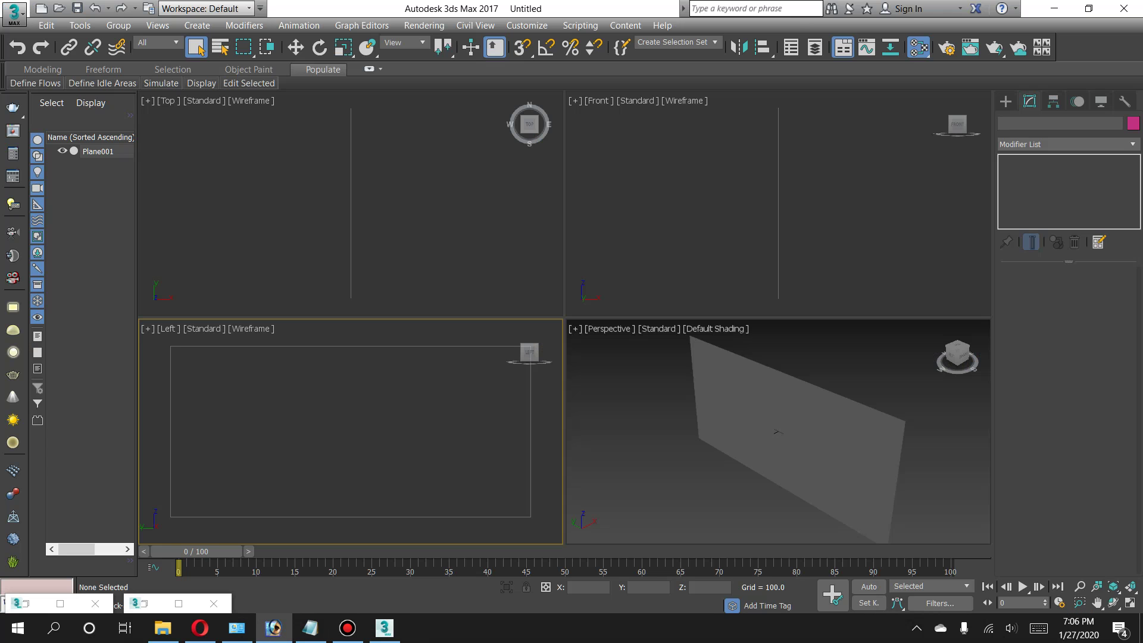
Give material 01's Diffuse a Bitmap map and browse up into the Projects folder.
key("m")
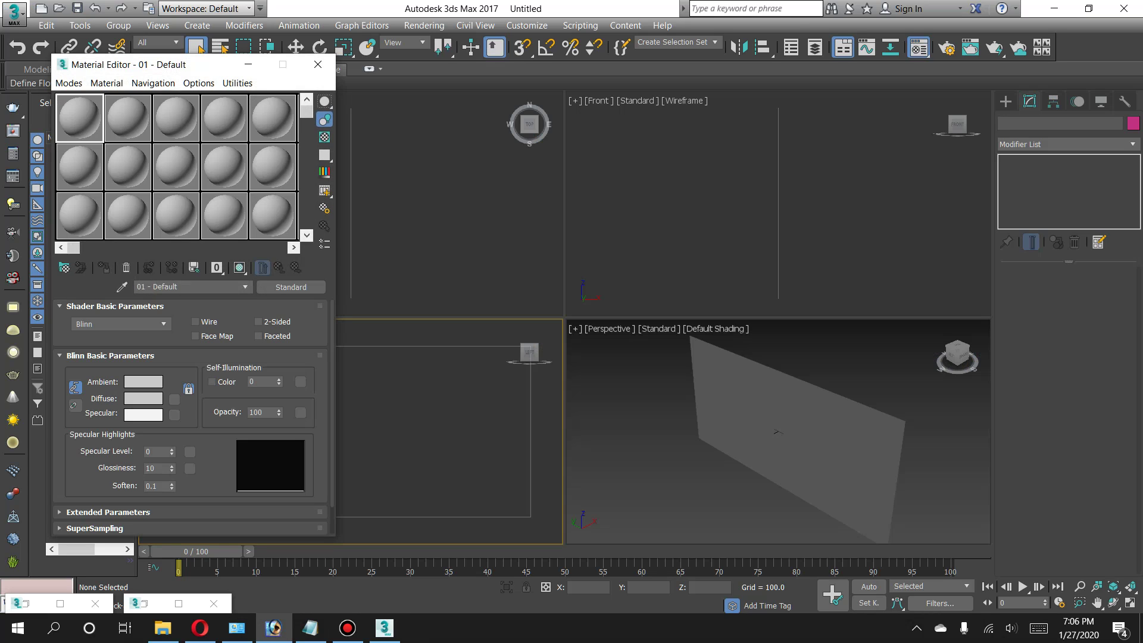
left_click(175, 399)
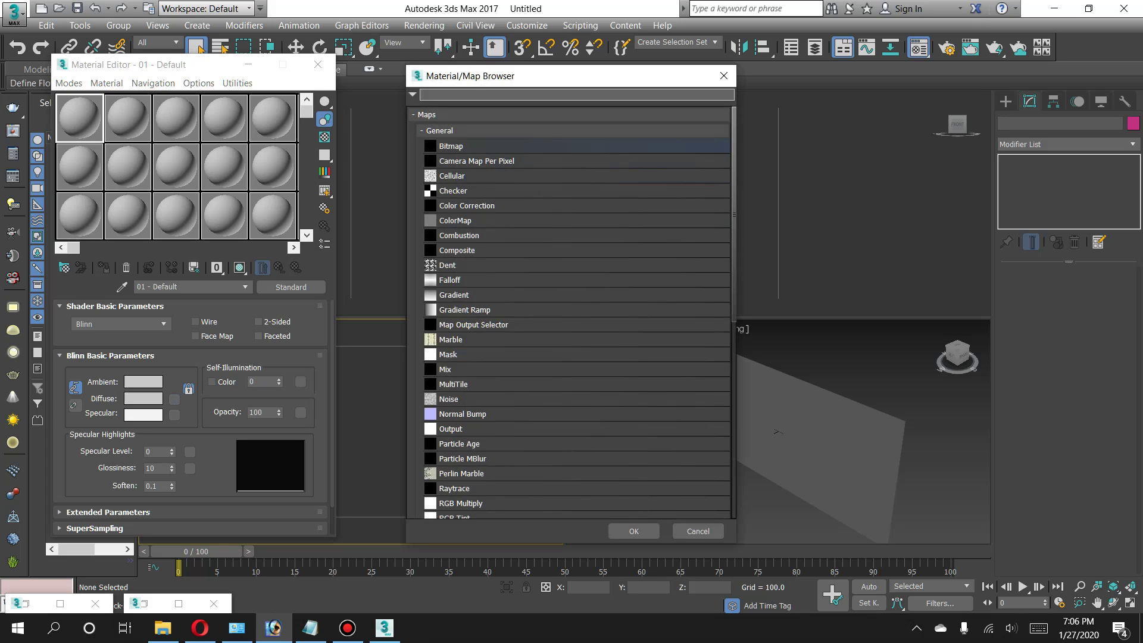
key("Escape")
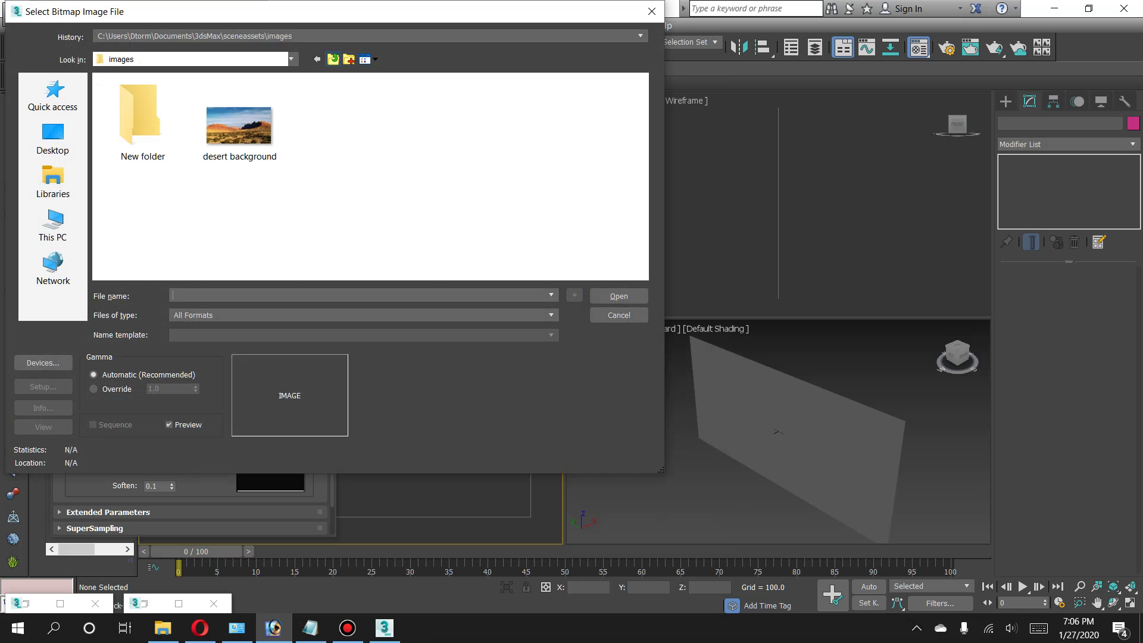
key("BackSpace")
key("BackSpace")
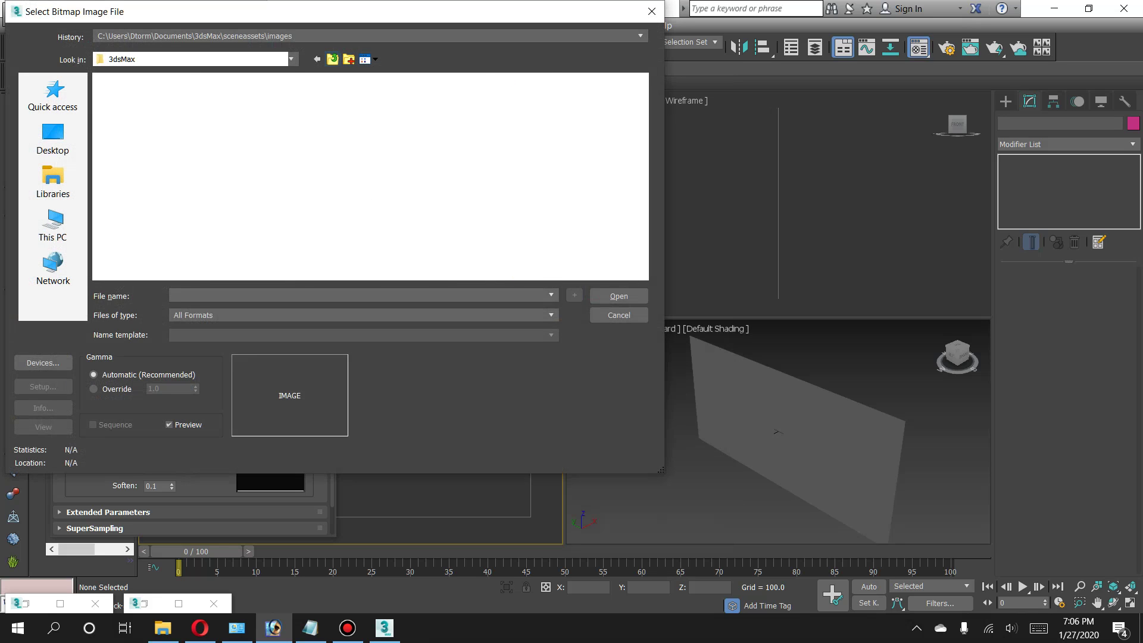
scroll(152, 165, "down", 1)
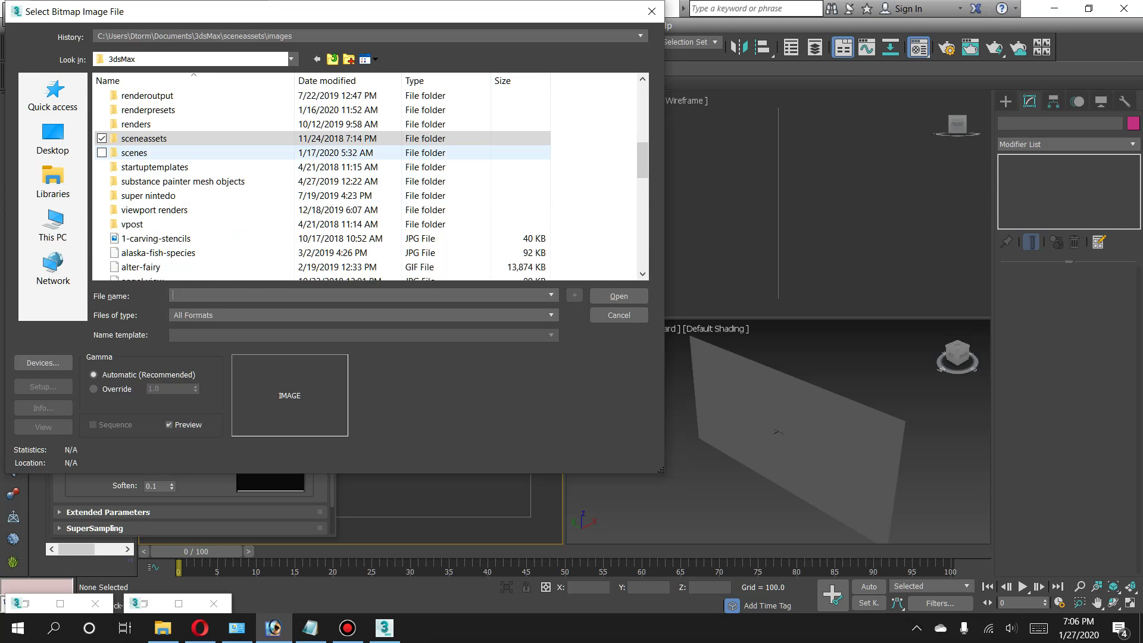
scroll(152, 164, "up", 1)
scroll(152, 161, "up", 1)
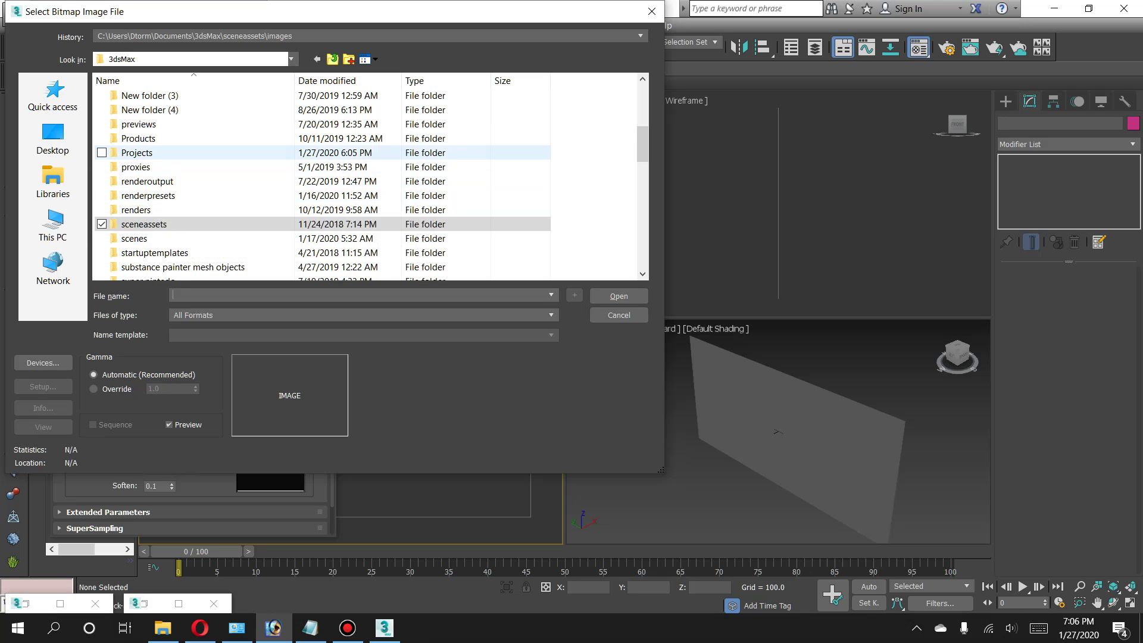
double_click(137, 152)
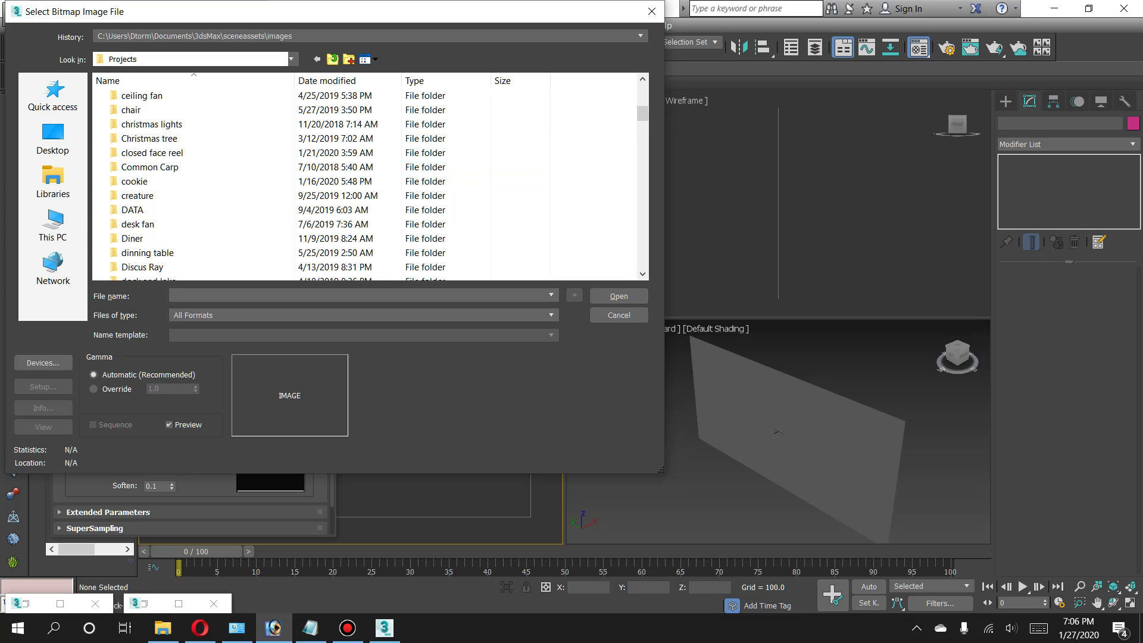
Load Largemouth Bass Reference from the real bass folder as the diffuse bitmap.
scroll(137, 153, "down", 3)
scroll(137, 152, "down", 3)
scroll(137, 152, "down", 3)
scroll(137, 152, "down", 3)
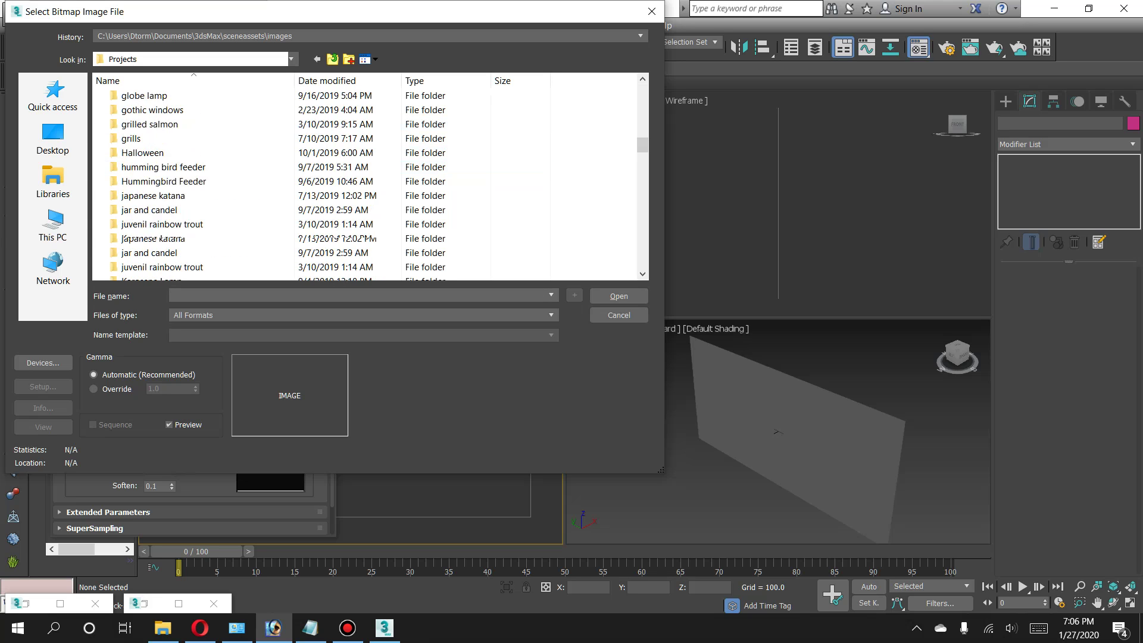
scroll(149, 184, "down", 2)
scroll(149, 184, "down", 1)
scroll(149, 184, "down", 1)
scroll(149, 185, "down", 1)
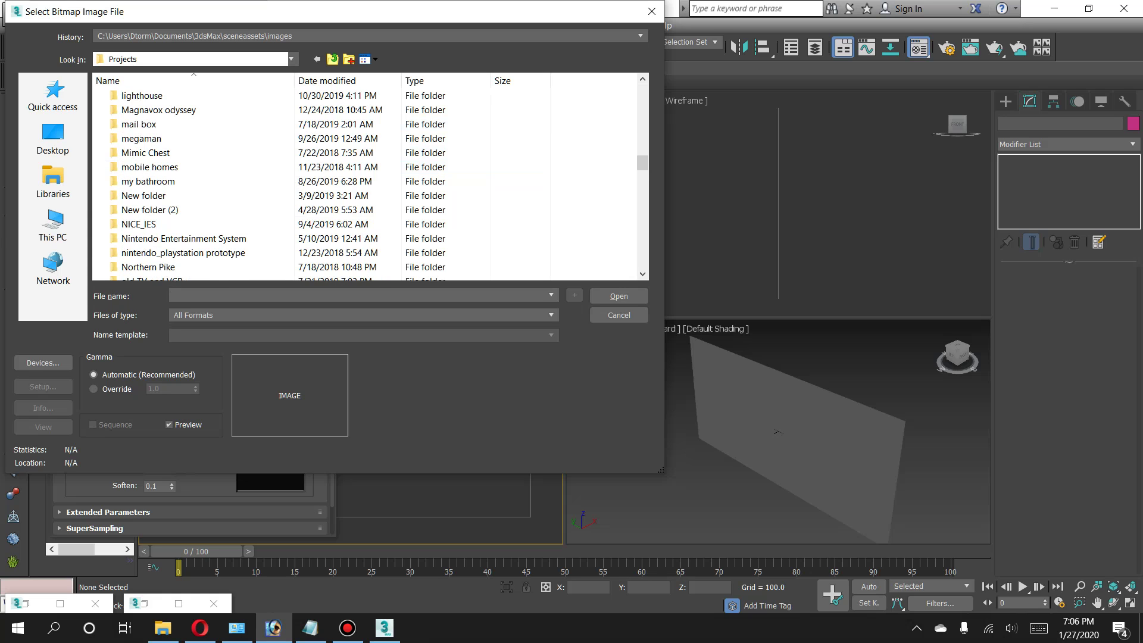
scroll(167, 176, "down", 1)
scroll(167, 176, "down", 1)
scroll(167, 176, "down", 1)
scroll(166, 175, "down", 1)
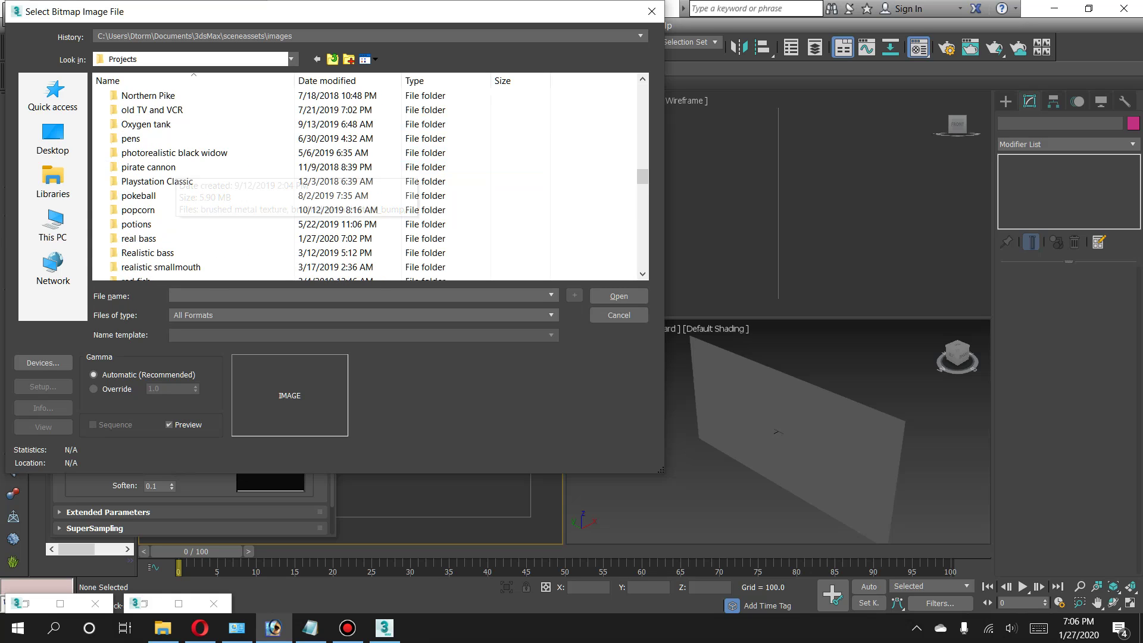
scroll(170, 176, "down", 1)
double_click(148, 195)
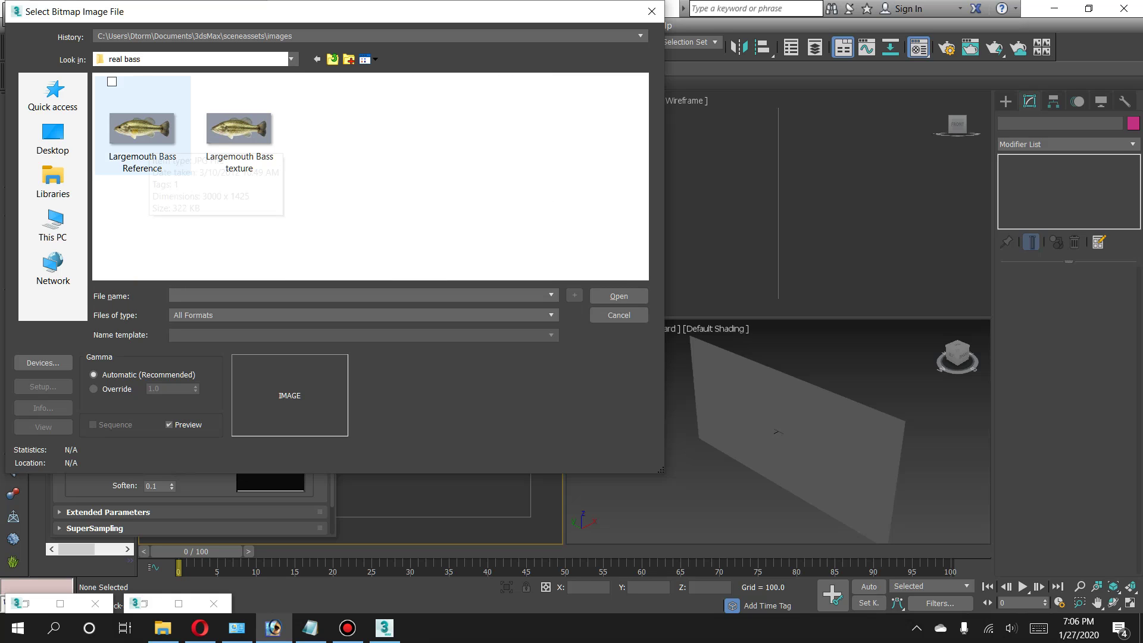
left_click(142, 128)
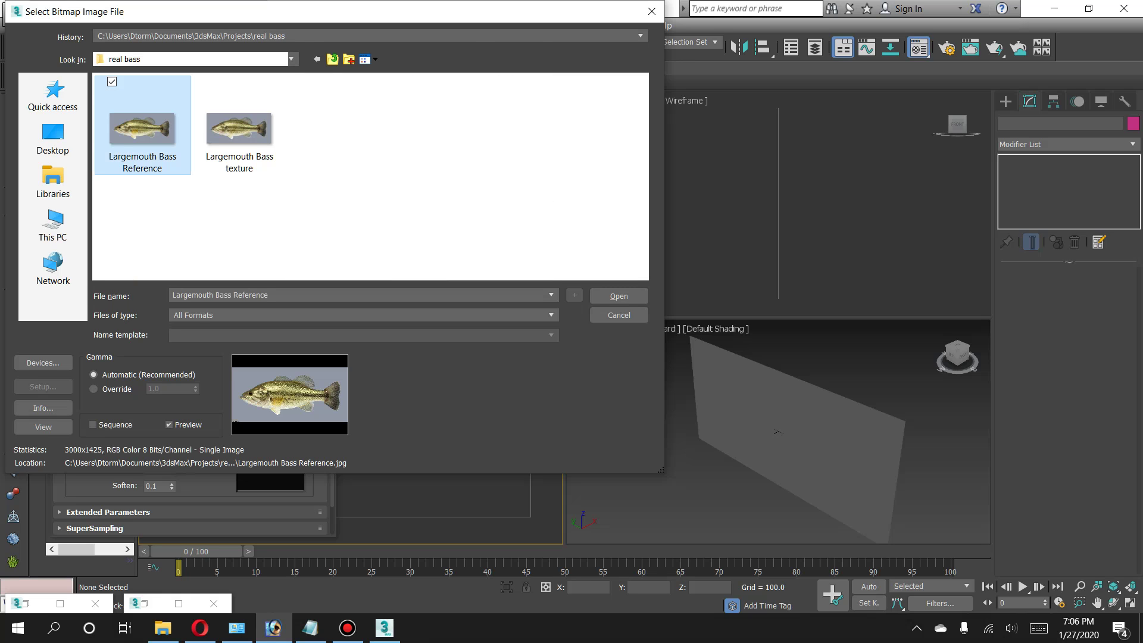
left_click(652, 12)
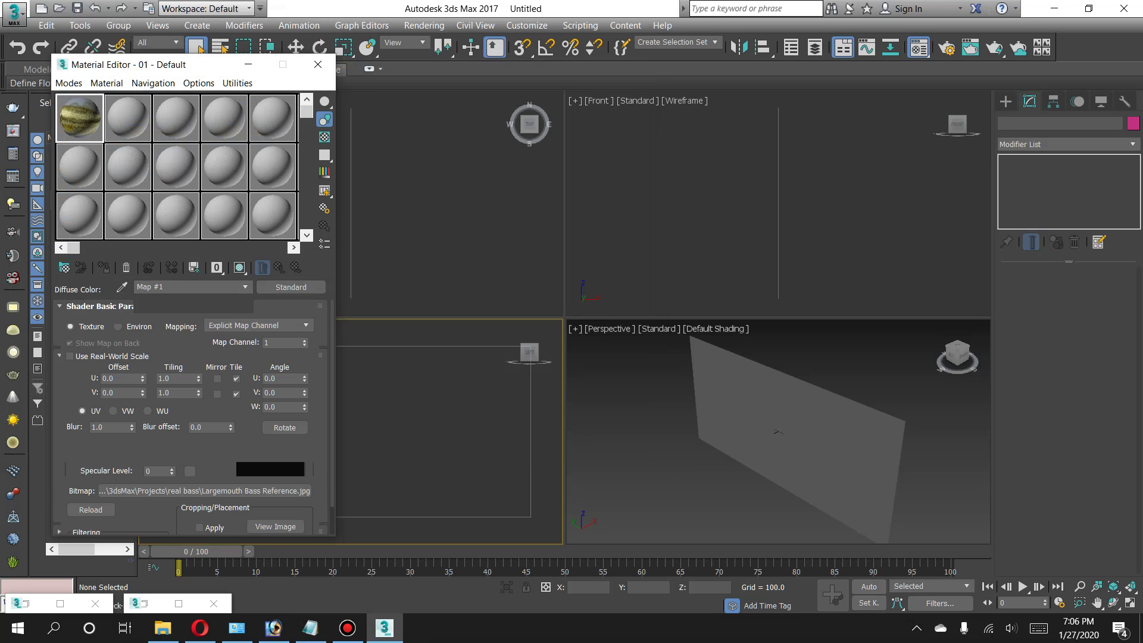
Assign the bass material to Plane001 and show its texture shaded in the viewport.
left_click(776, 431)
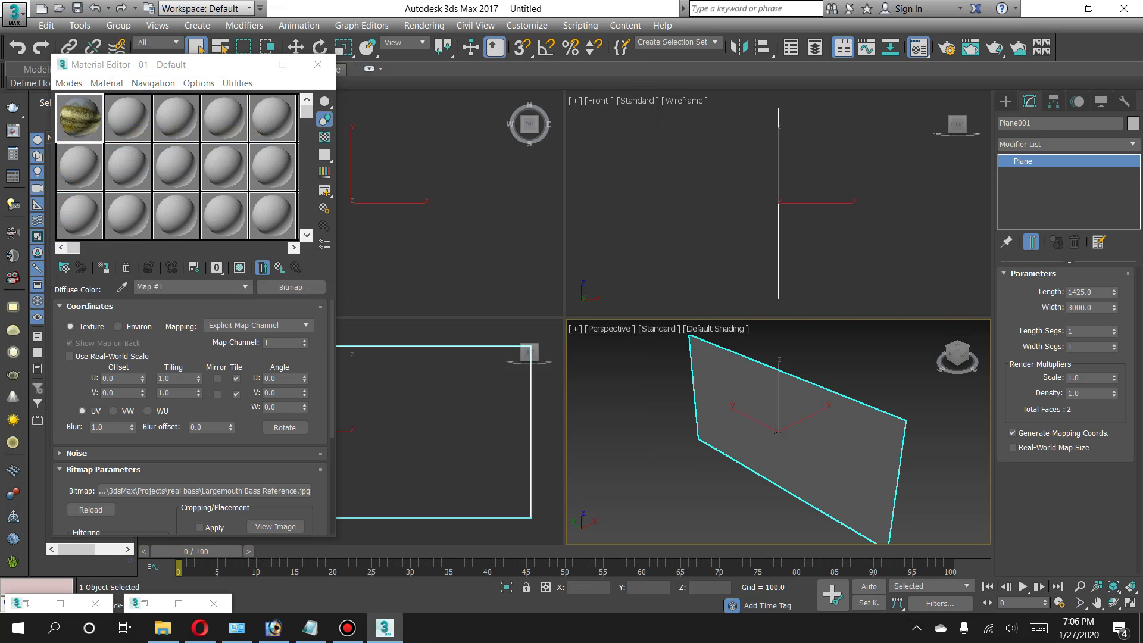
left_click(263, 268)
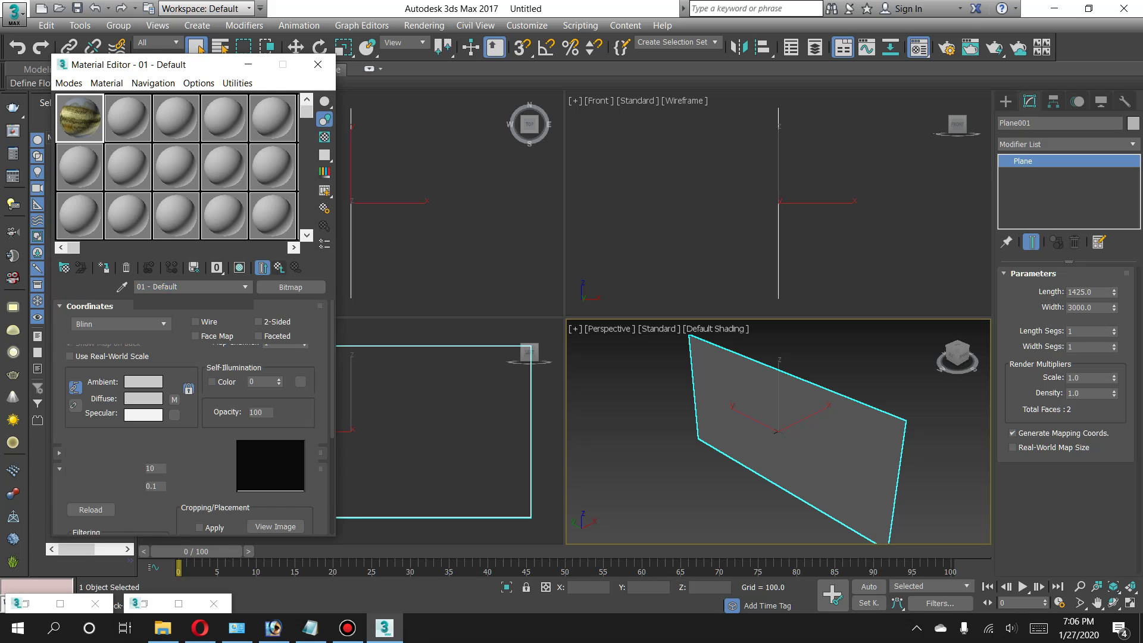
left_click(104, 267)
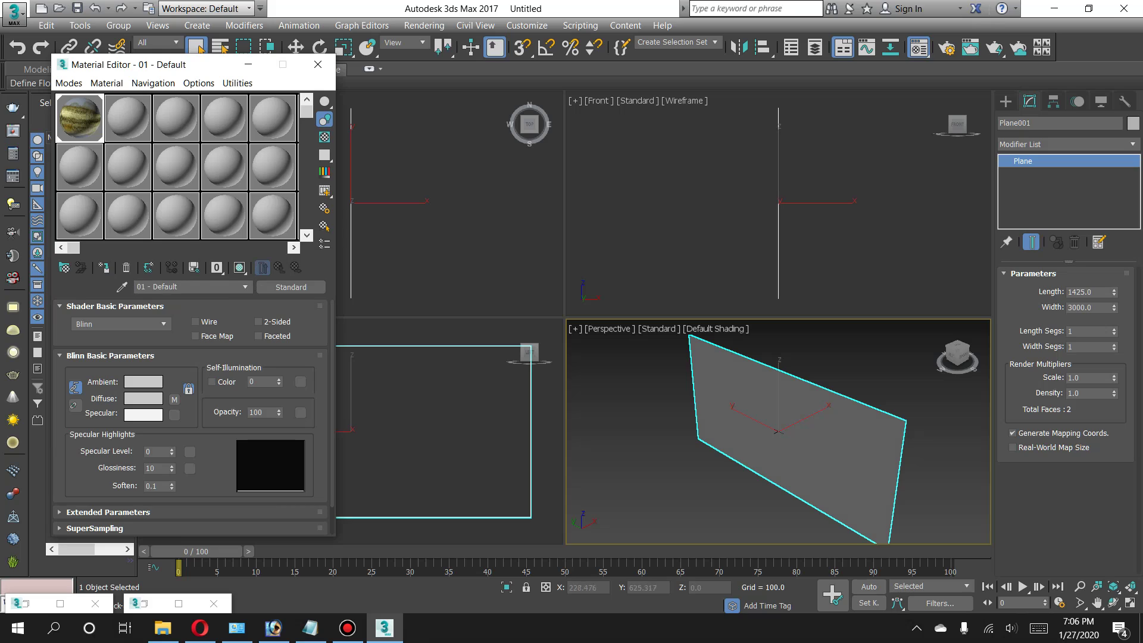
left_click(240, 268)
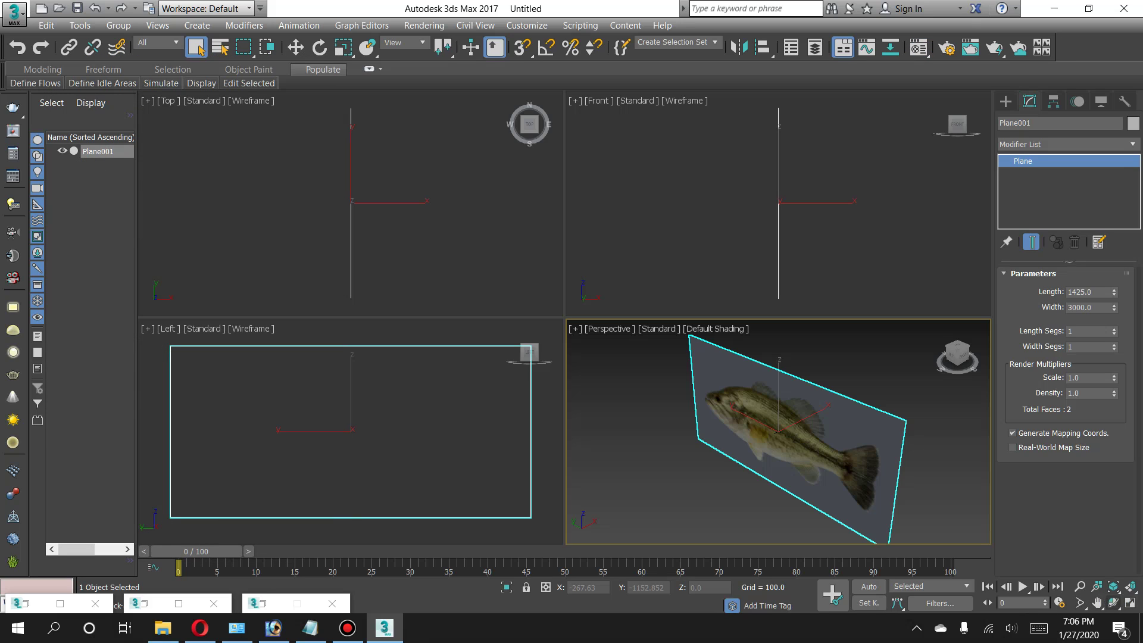
Orbit the Perspective view slightly and set the Left viewport to Default Shading.
left_click(1113, 602)
mouse_move(774, 429)
left_mouse_down()
mouse_move(810, 420)
mouse_move(766, 430)
left_mouse_up()
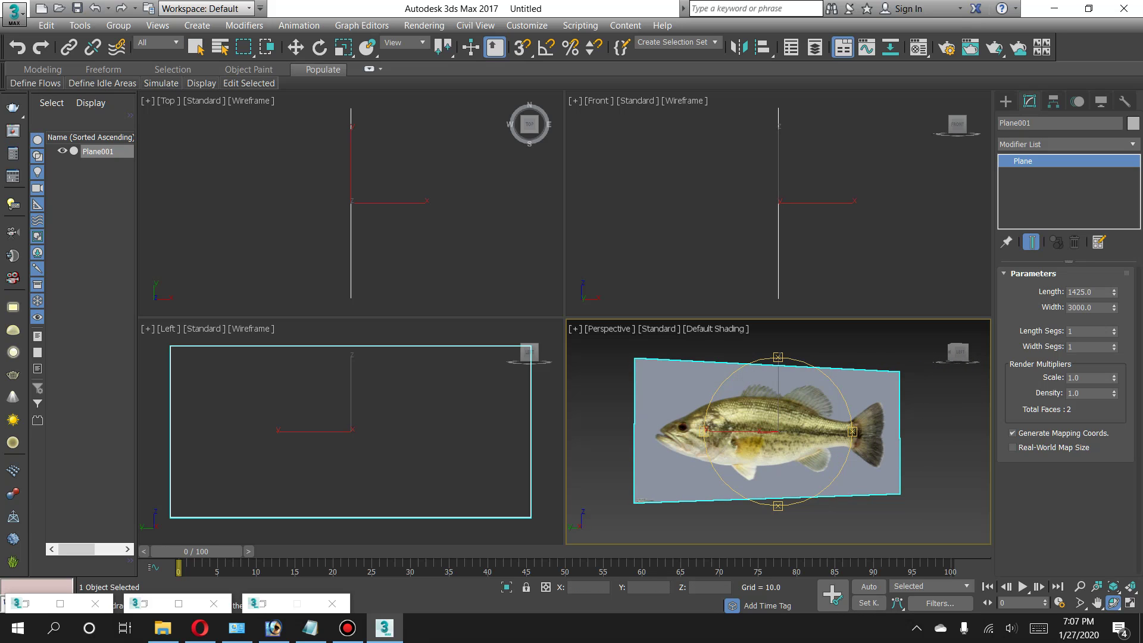
right_click(232, 338)
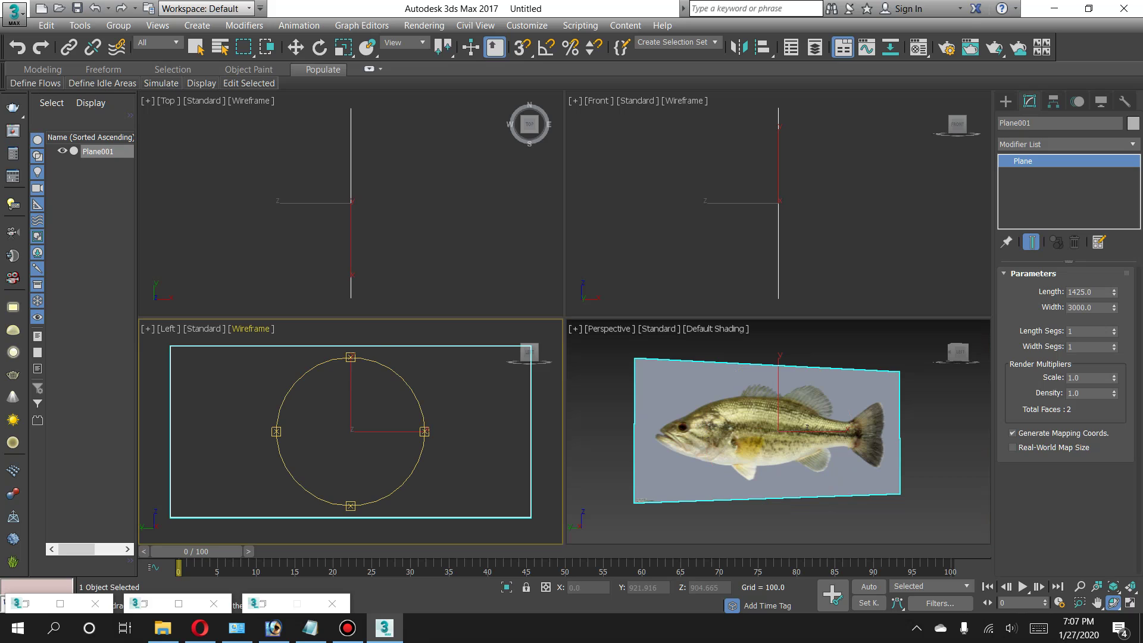
left_click(250, 328)
left_click(294, 342)
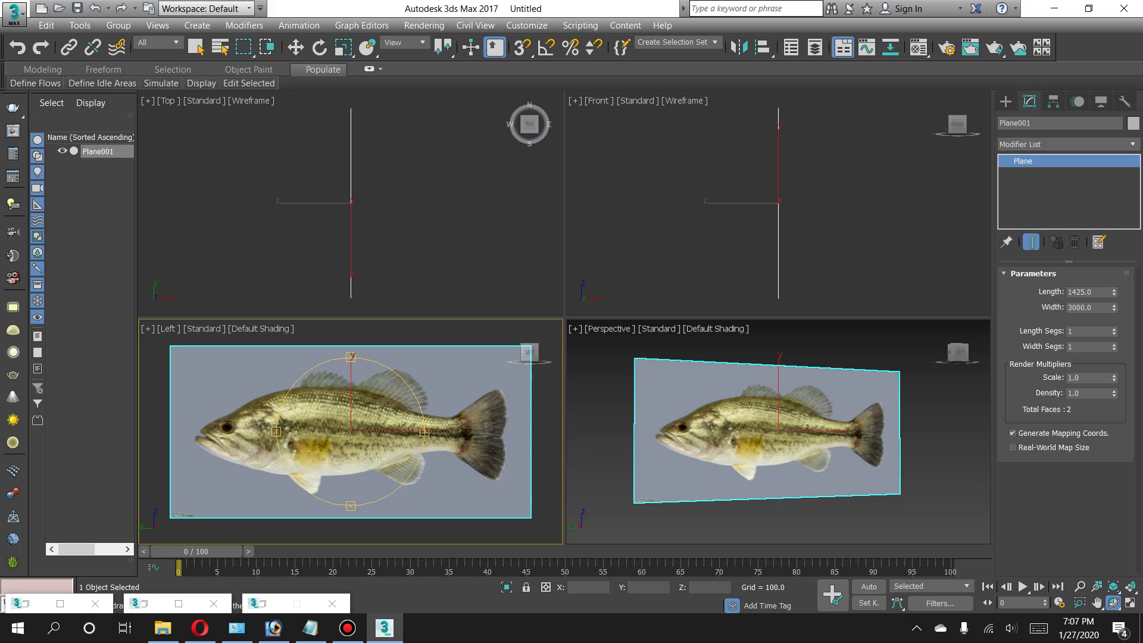
Maximize the Left view on the fish and set plane Length and Width Segs to 2.
left_click(1129, 603)
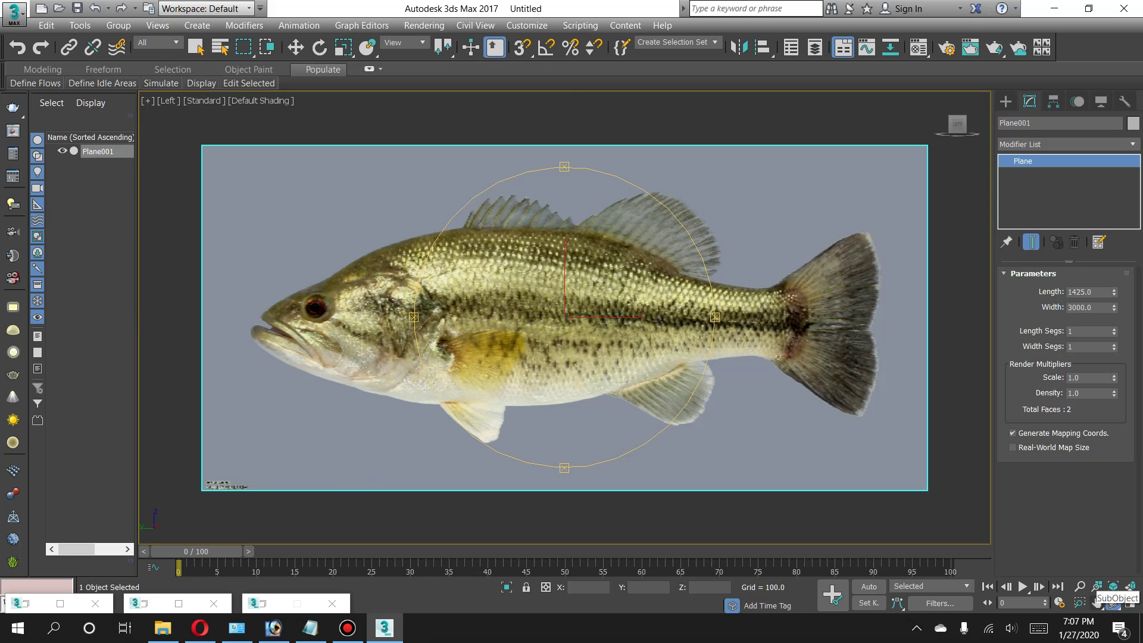
middle_click_drag(738, 394, 708, 394)
scroll(709, 393, "up", 4)
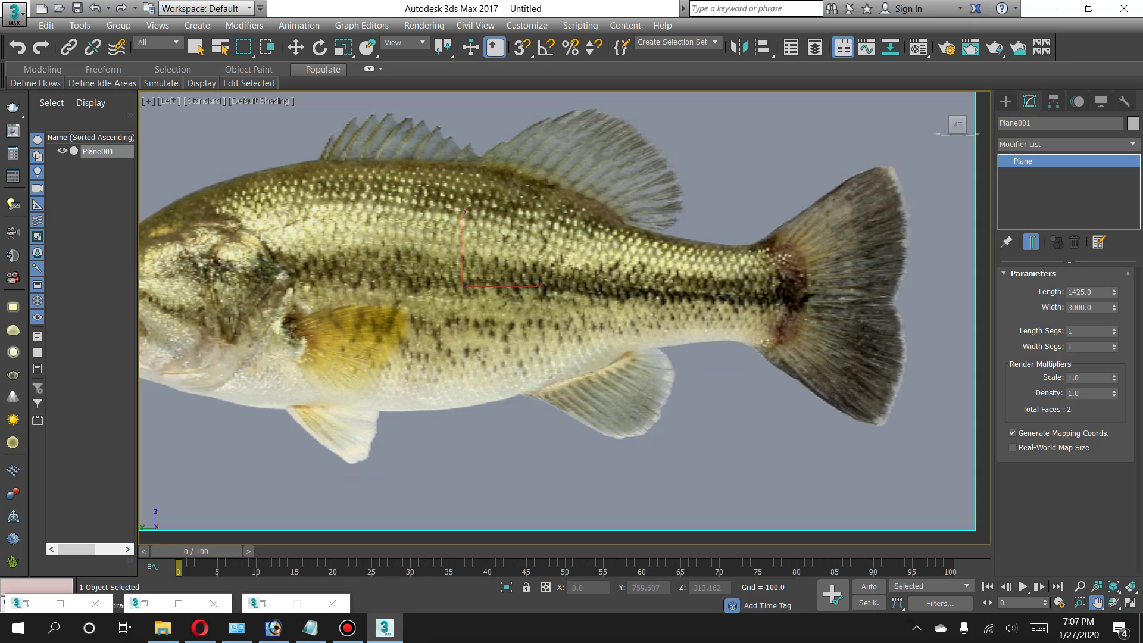
left_click_drag(536, 298, 583, 298)
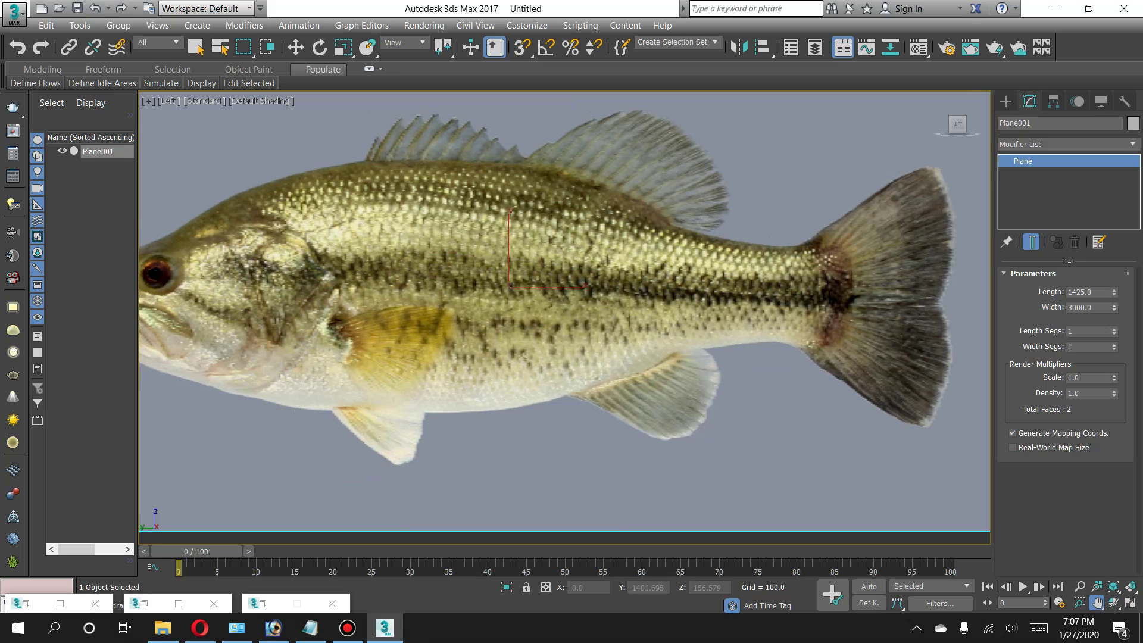
left_click(1114, 328)
left_click(1114, 344)
left_click_drag(536, 298, 539, 323)
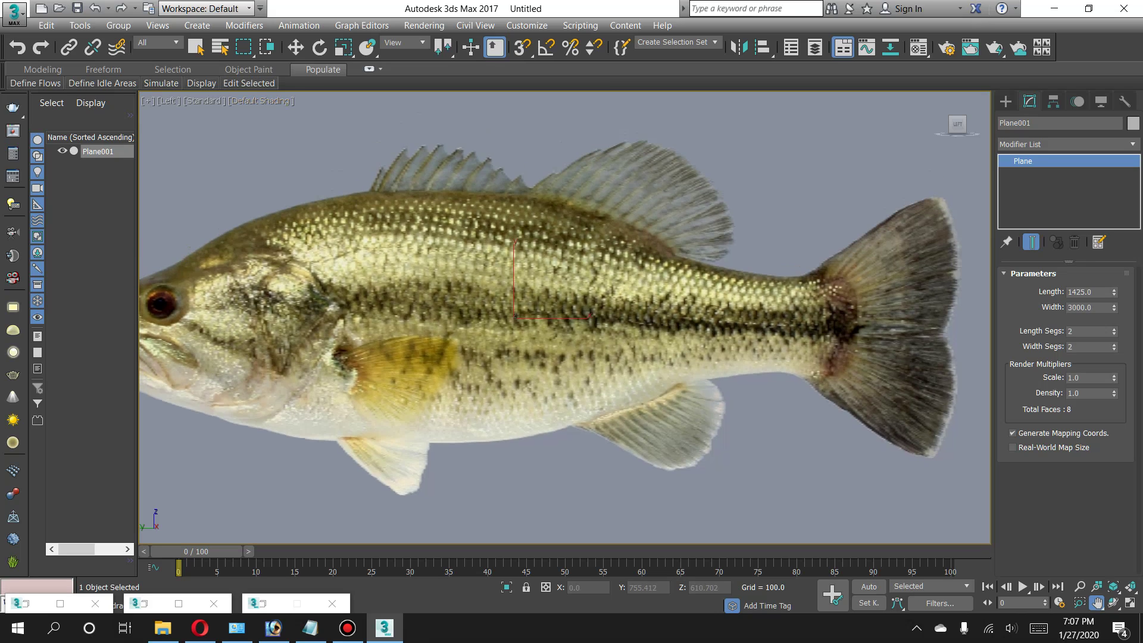
Switch the Left view to Edged Faces and pan toward the tail.
left_click(261, 101)
mouse_move(281, 199)
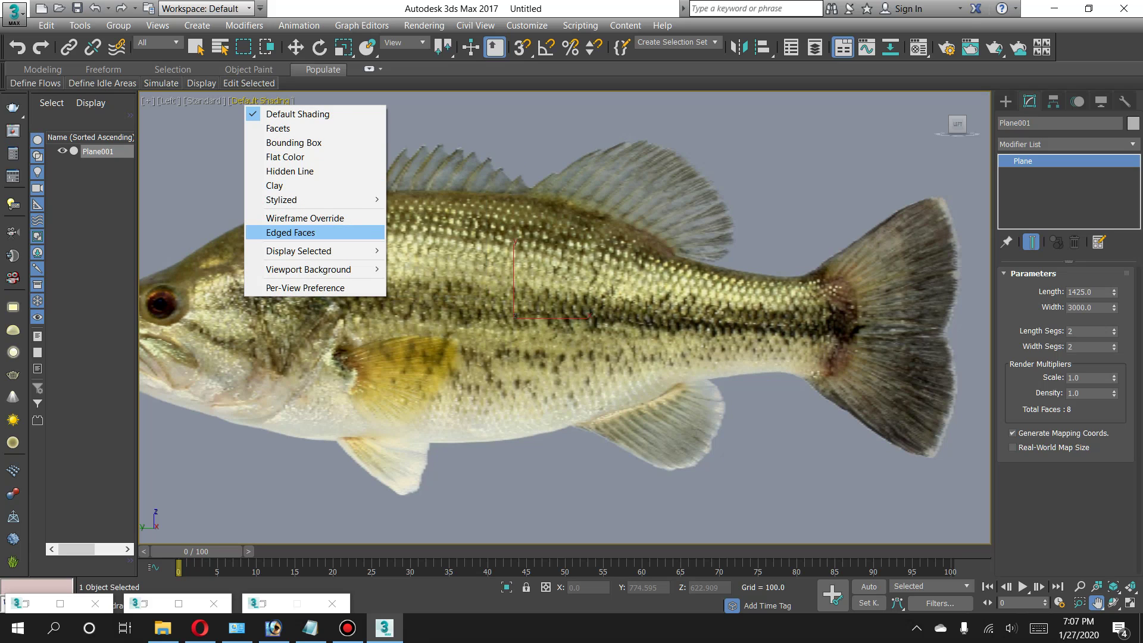
left_click(291, 232)
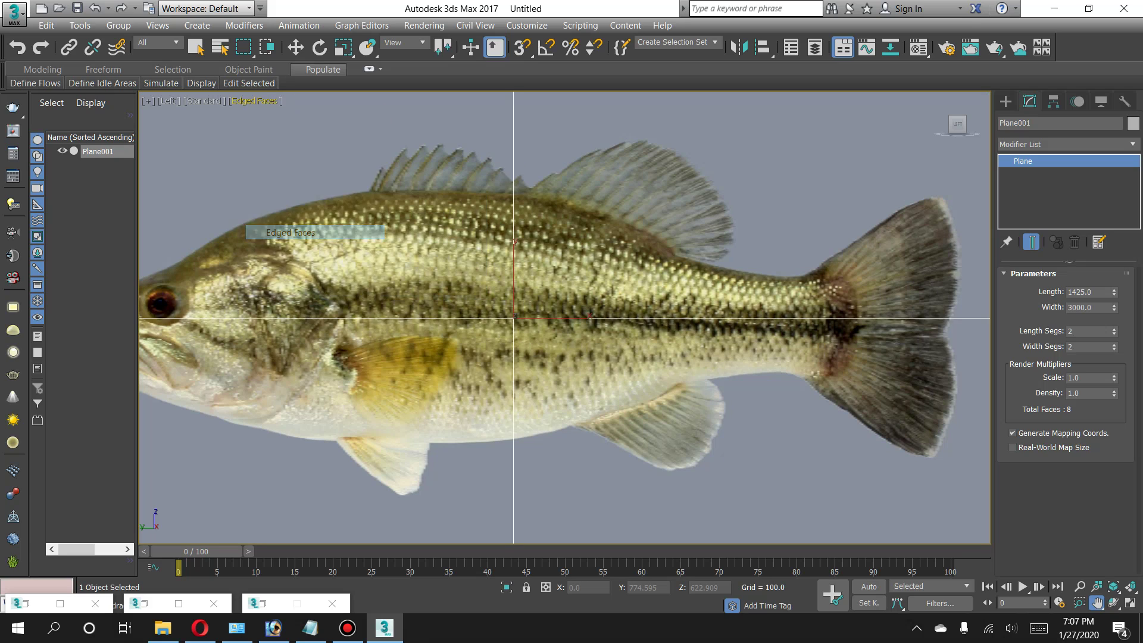
left_click_drag(565, 318, 654, 318)
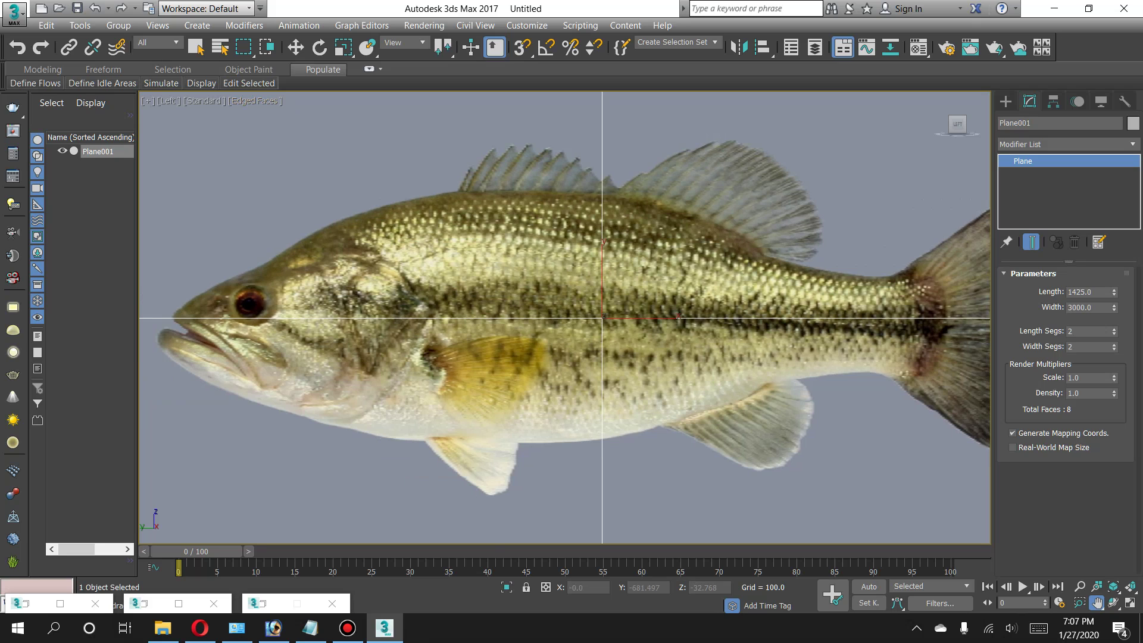
left_click_drag(656, 318, 327, 317)
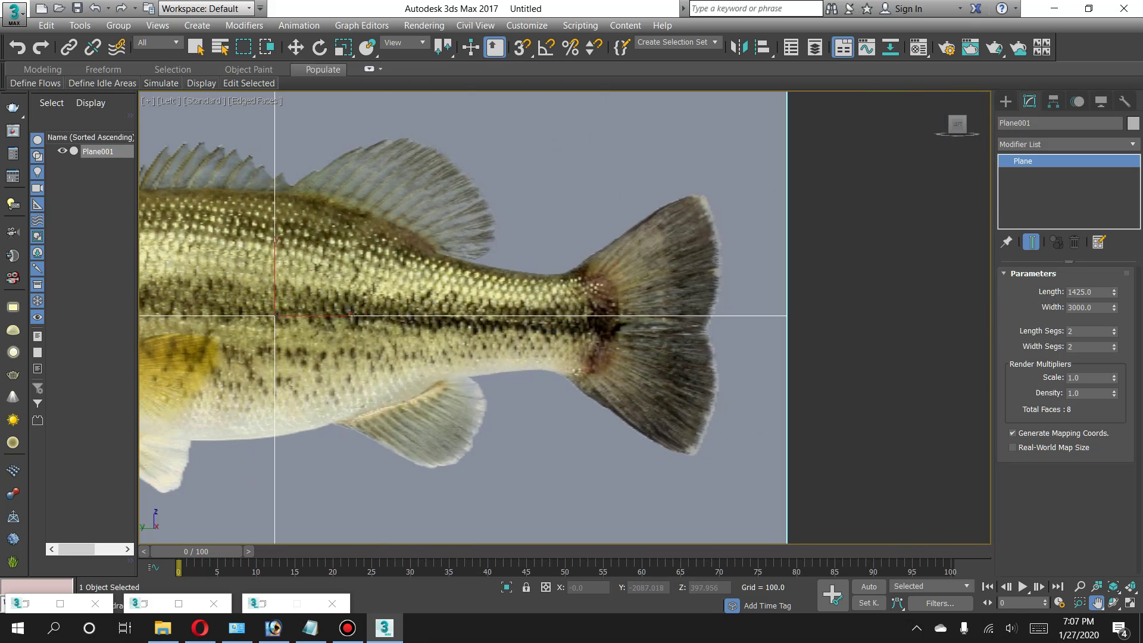
Draw a Standard Primitives cylinder centred on the tail base in the Left view.
left_click(1005, 102)
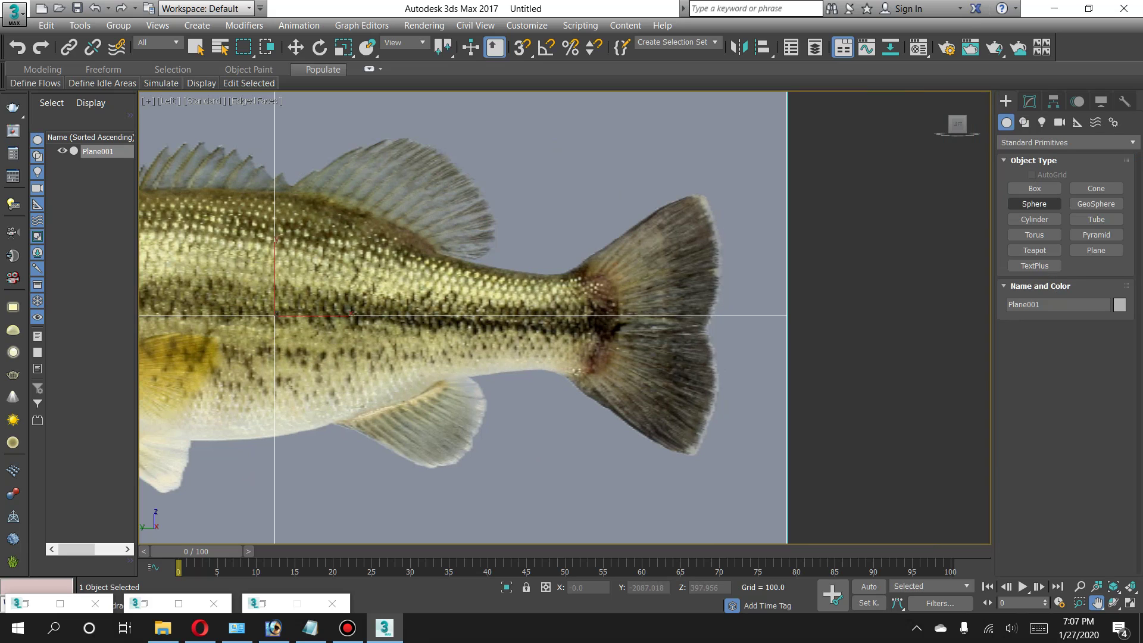
left_click(1034, 219)
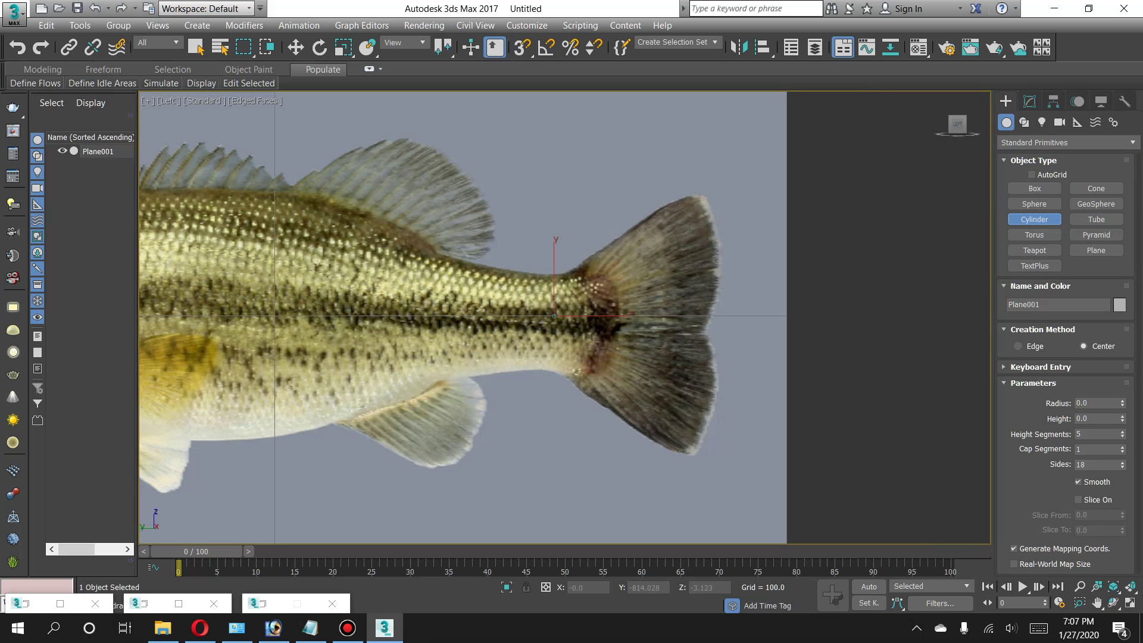
mouse_move(555, 316)
left_mouse_down()
mouse_move(584, 316)
mouse_move(555, 359)
left_mouse_up()
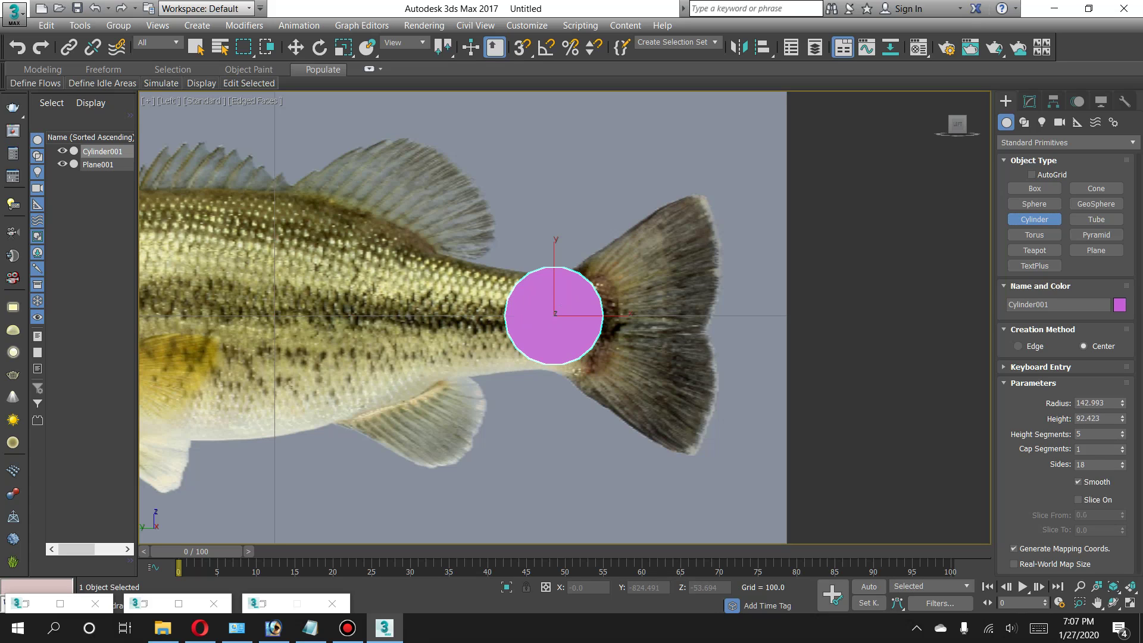
key("q")
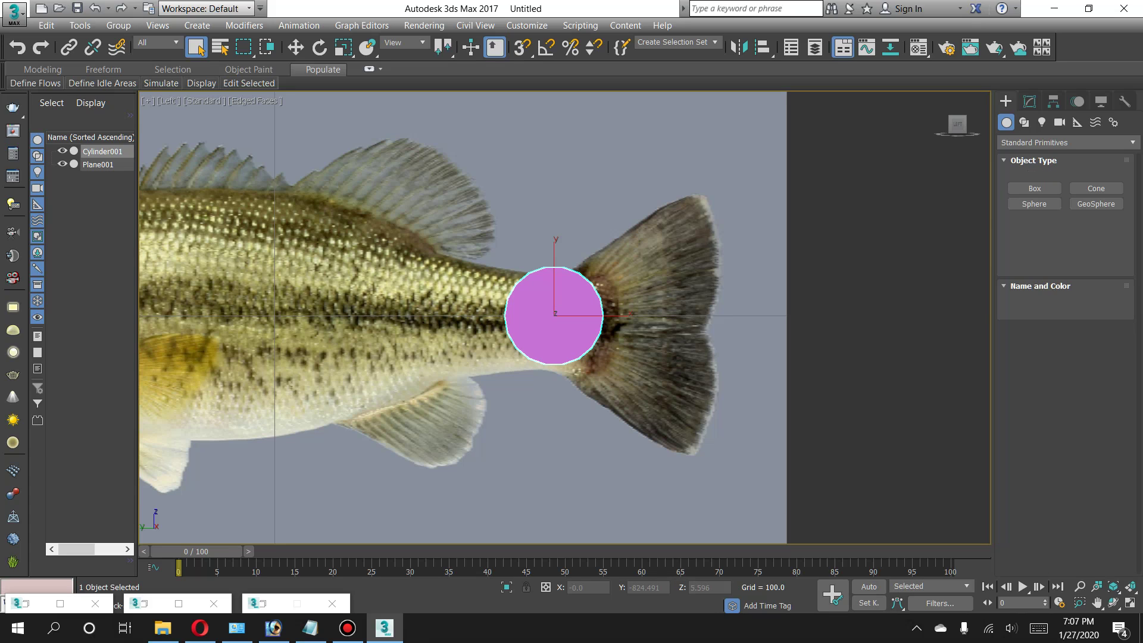
Nudge the cylinder slightly downward with Select and Move.
left_click(296, 47)
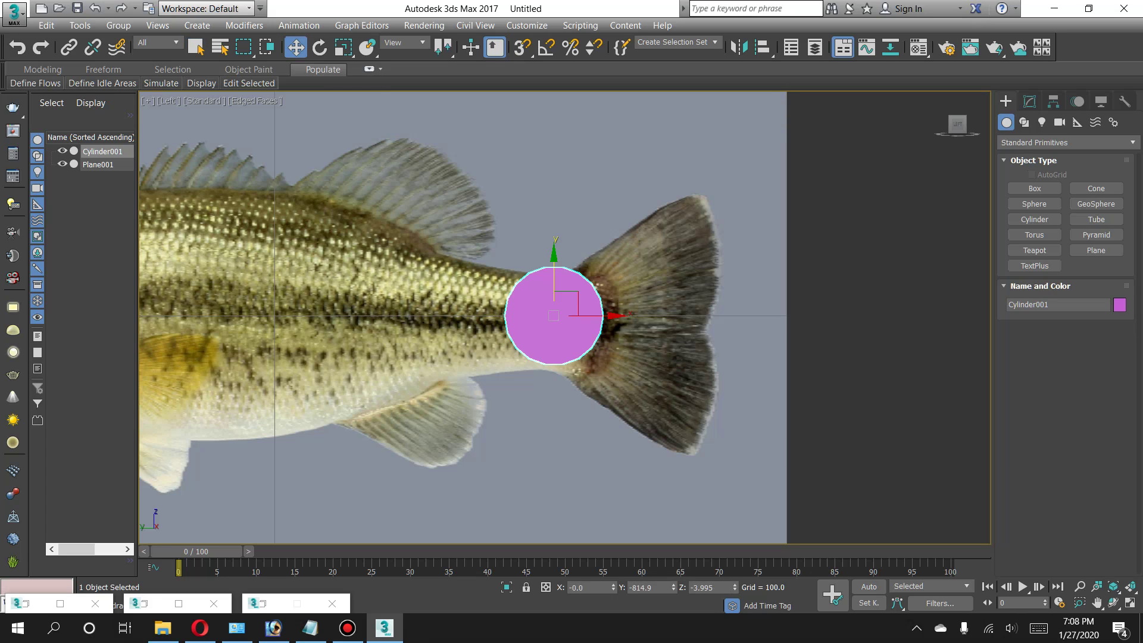
left_click_drag(566, 298, 566, 306)
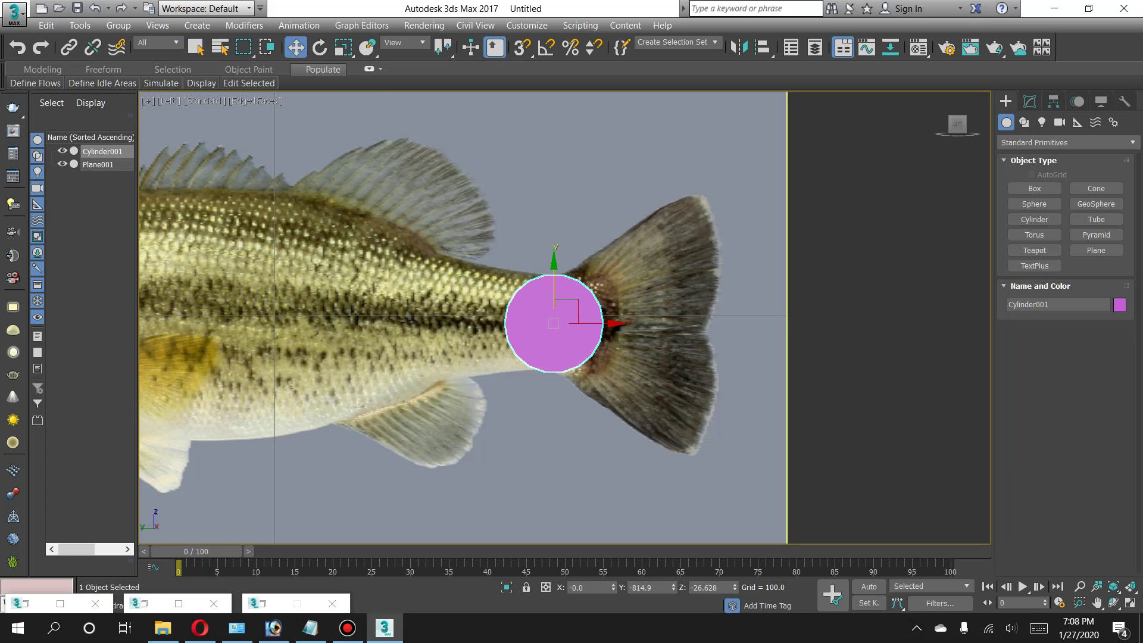
right_click(530, 294)
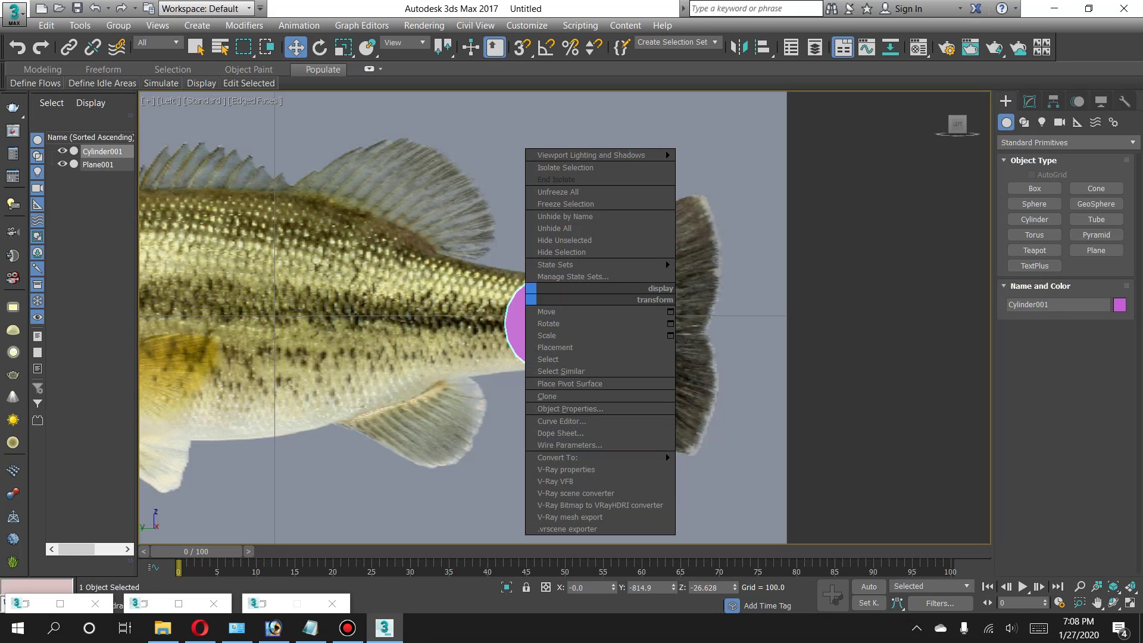
key("Escape")
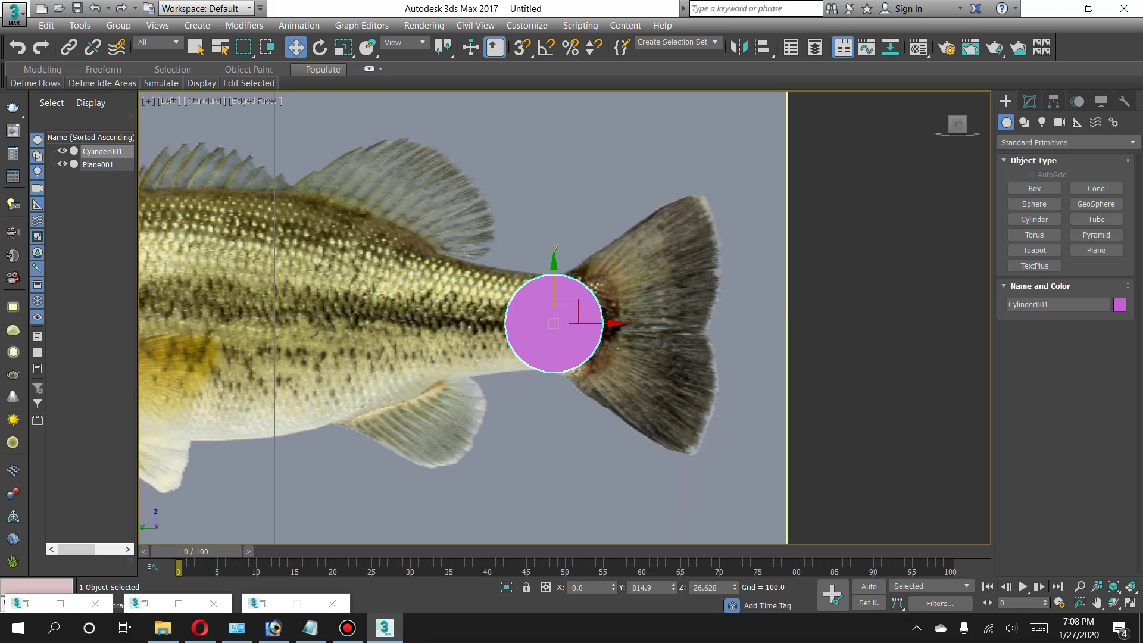
right_click(526, 329)
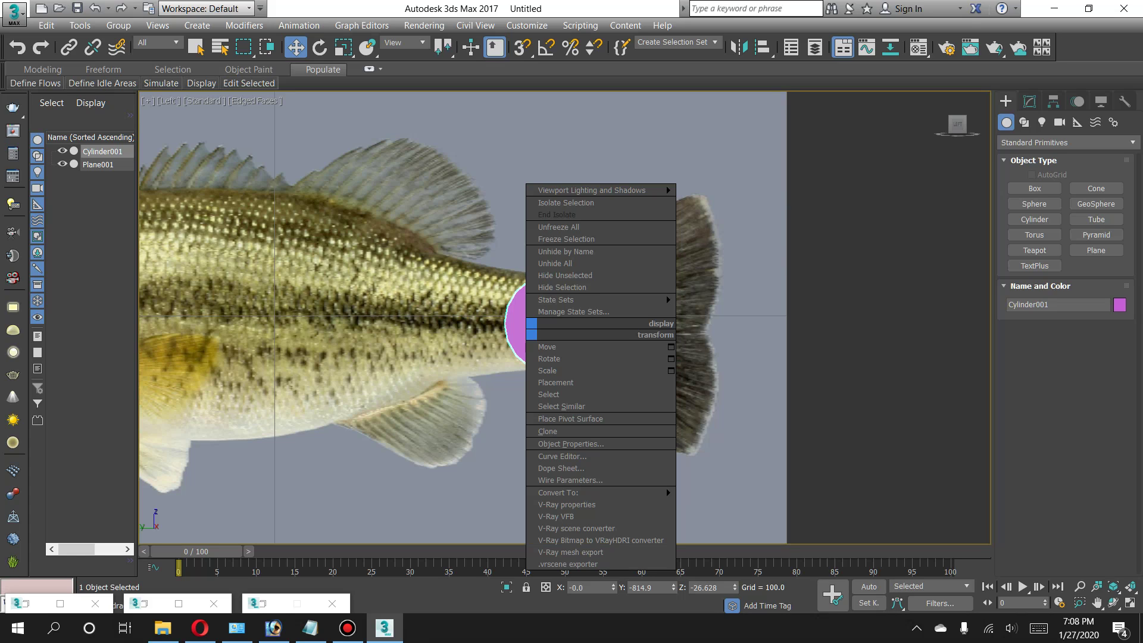
left_click(571, 444)
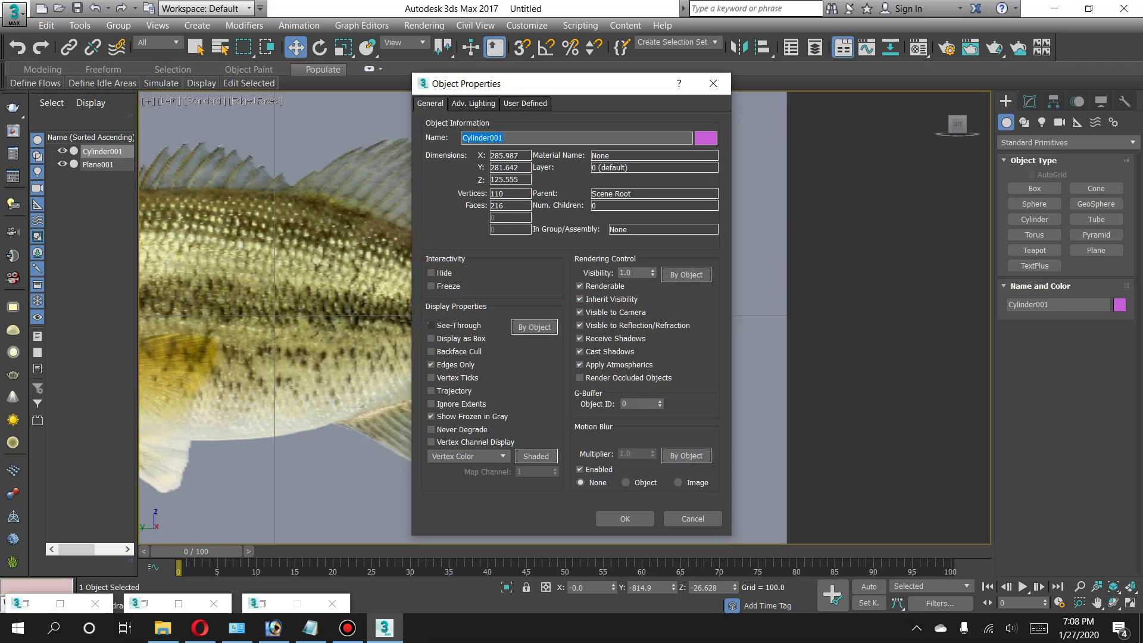
left_click(431, 325)
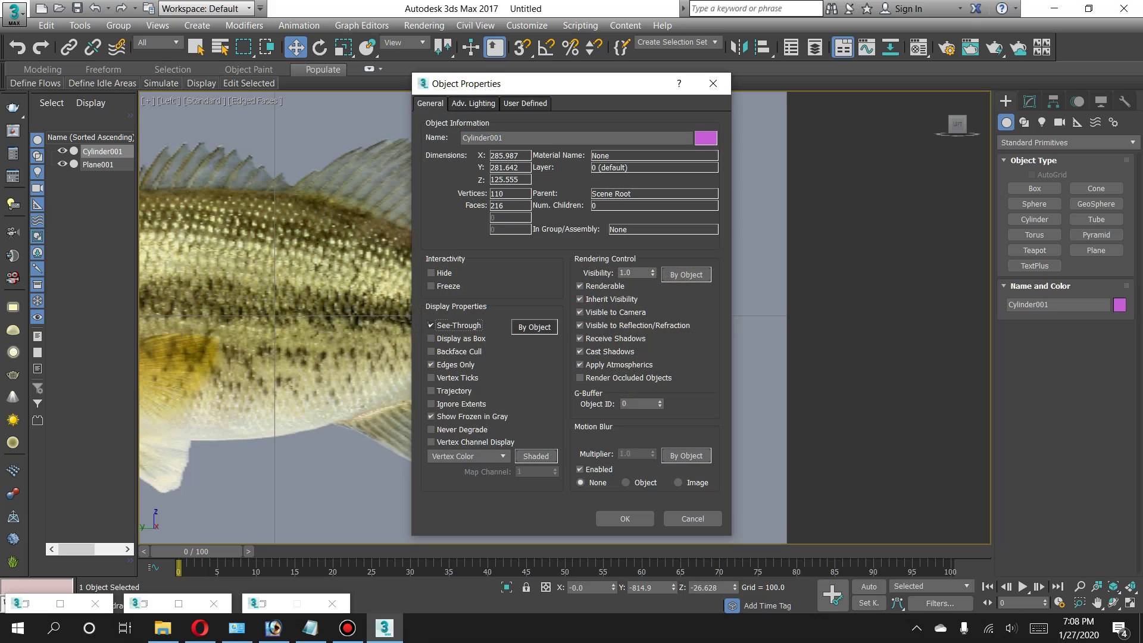
left_click(625, 519)
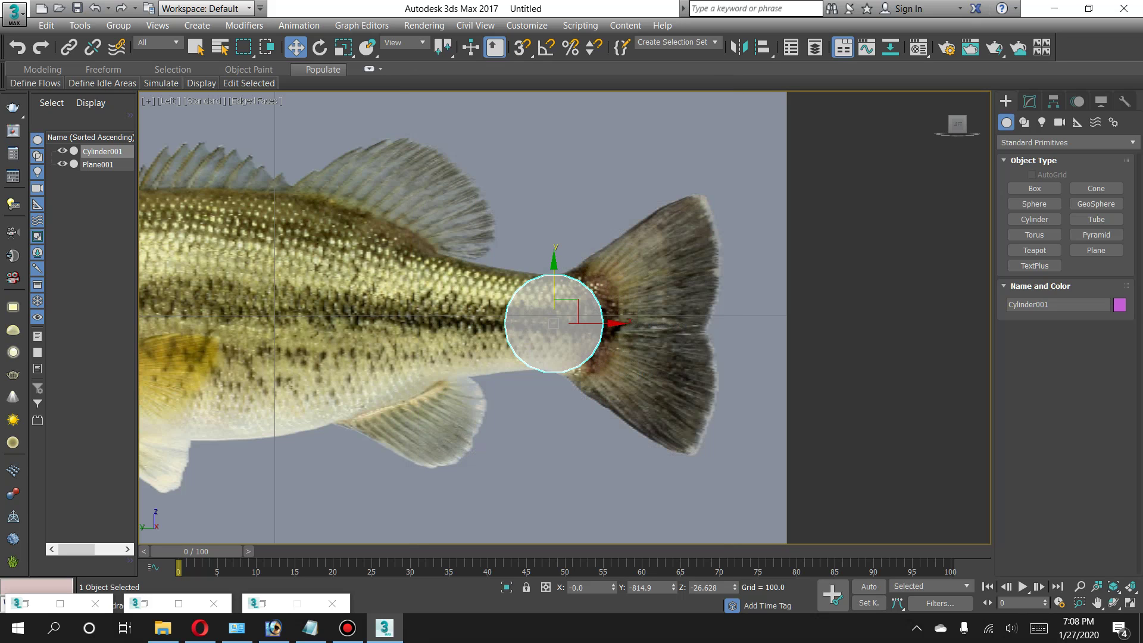
right_click(557, 340)
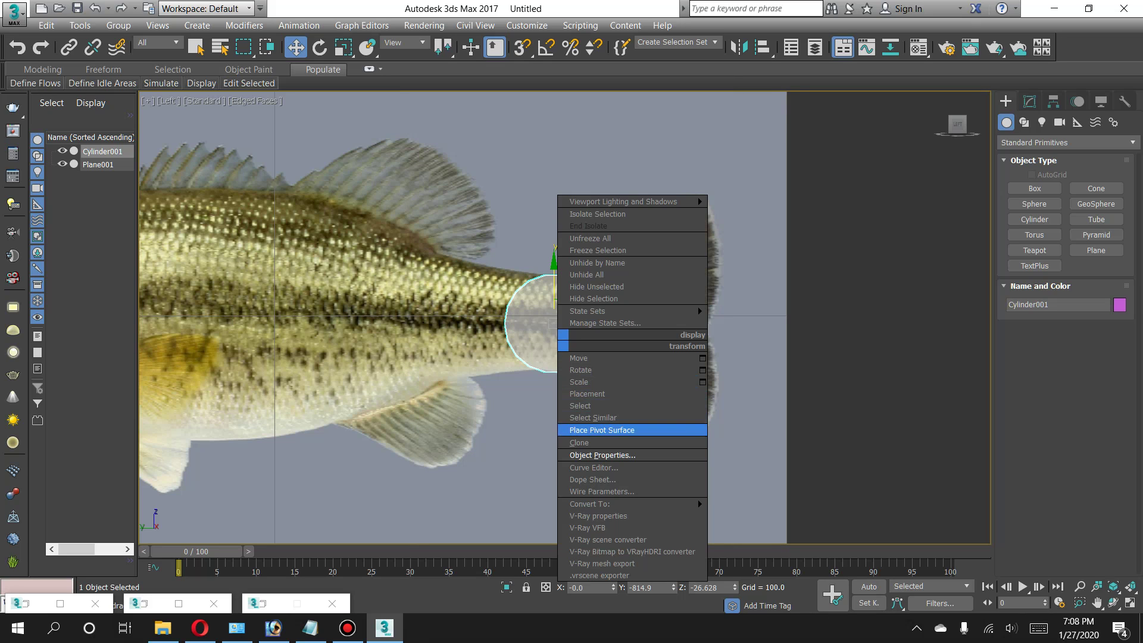
left_click(602, 455)
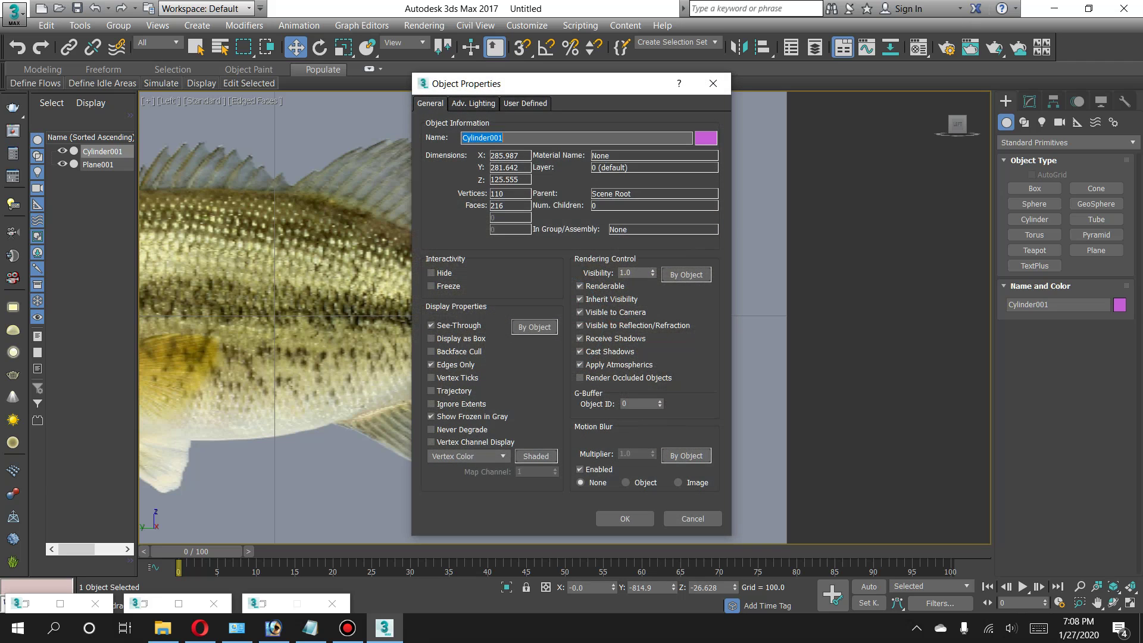
left_click(431, 325)
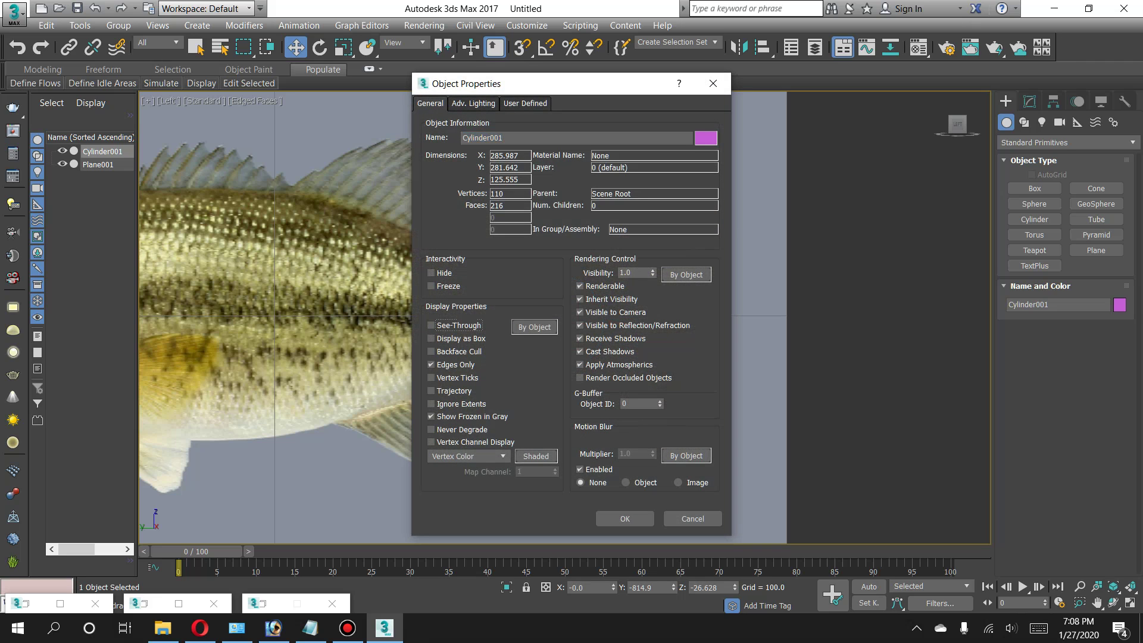
left_click(625, 519)
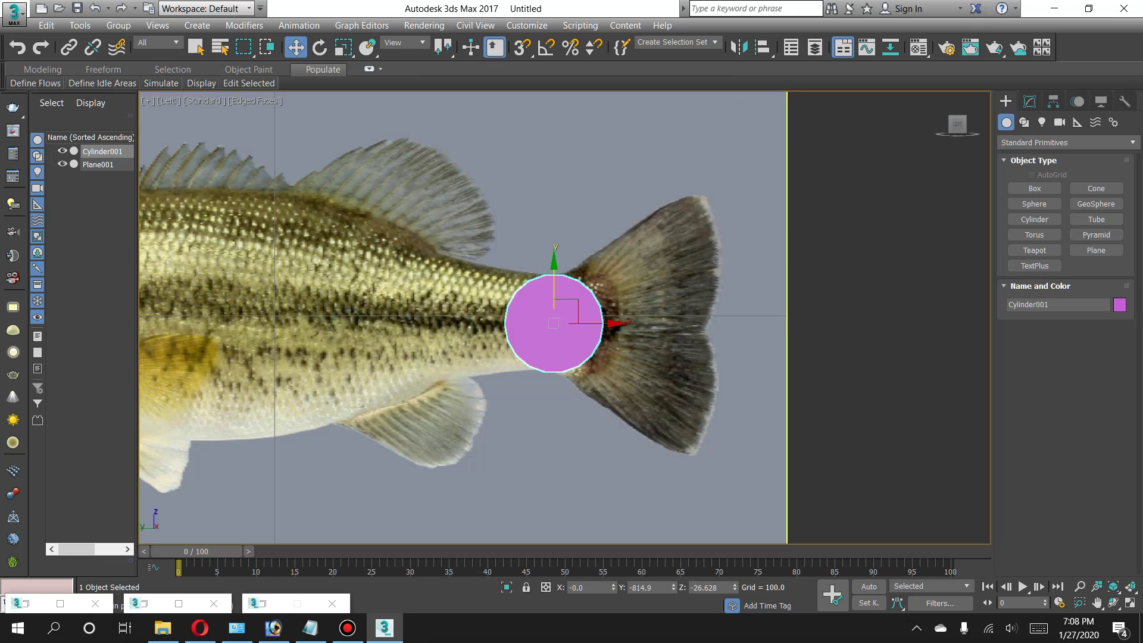
Rotate the cylinder 90° onto its side with Angle Snap and set Height Segments to 1.
key("e")
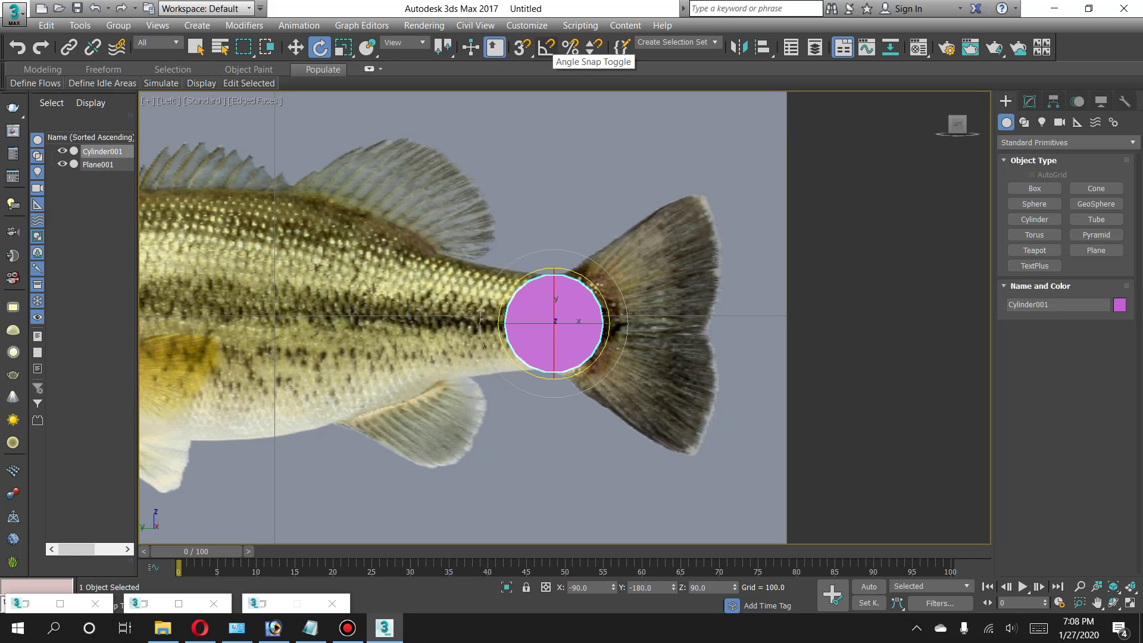
left_click(546, 48)
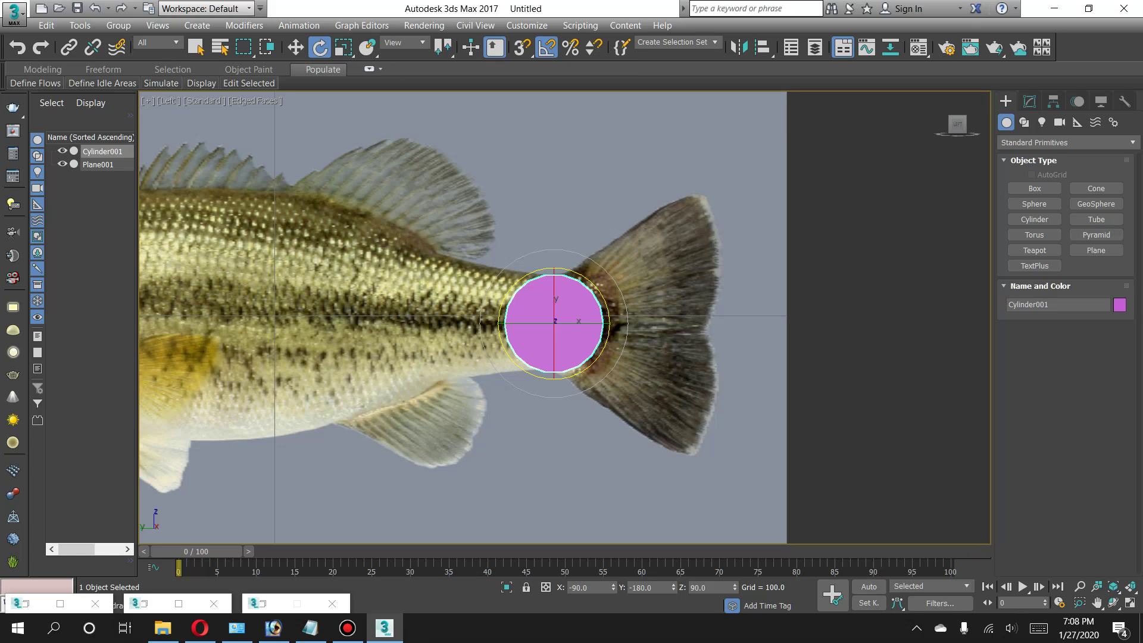
left_click_drag(555, 298, 497, 298)
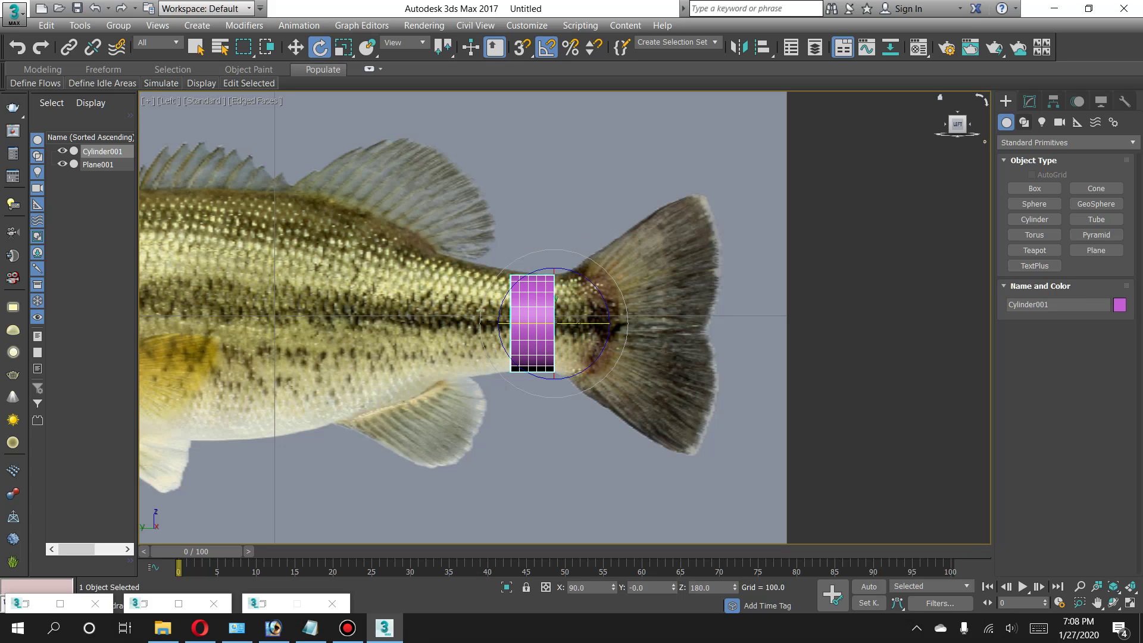
left_click(1030, 101)
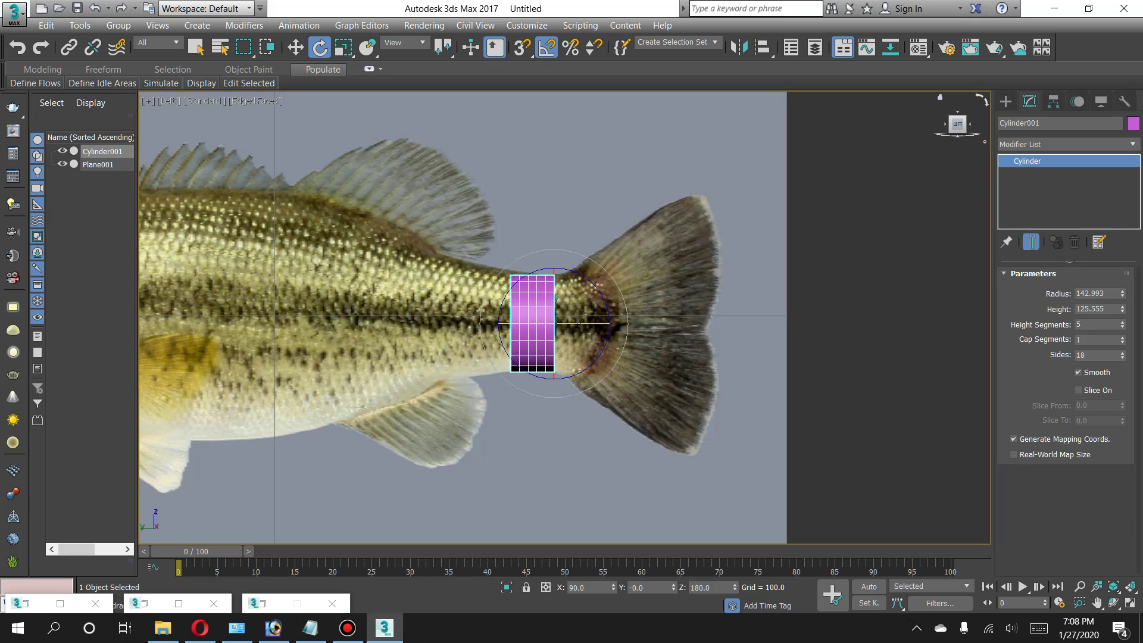
type("1")
key("Return")
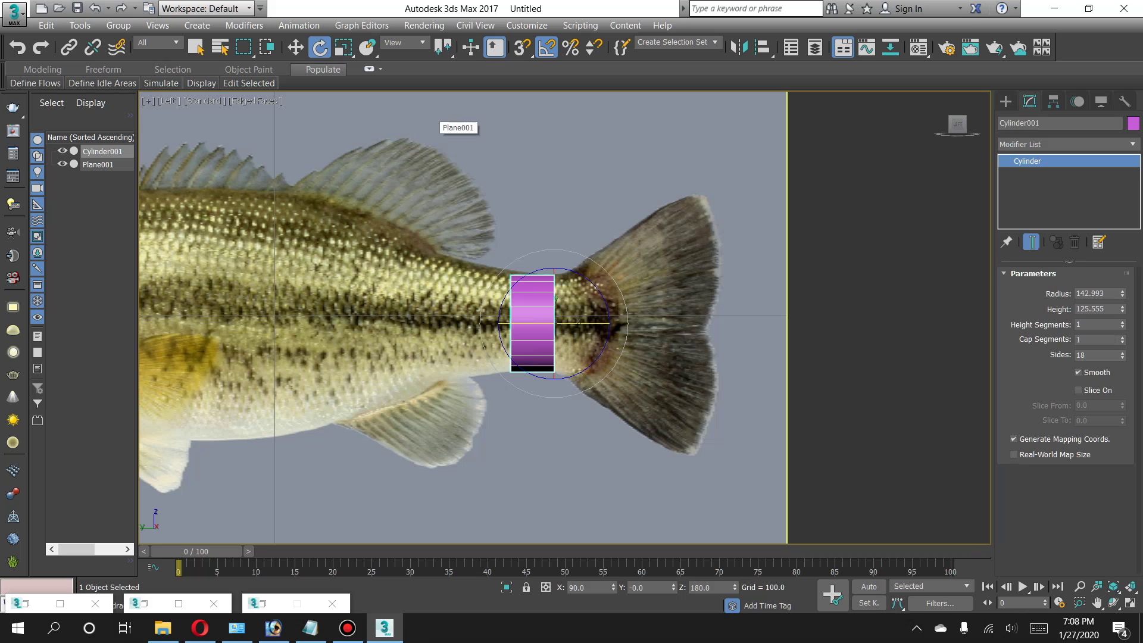
Assign material slot 02 to the cylinder with Opacity 30, then minimize the editor.
left_click(918, 47)
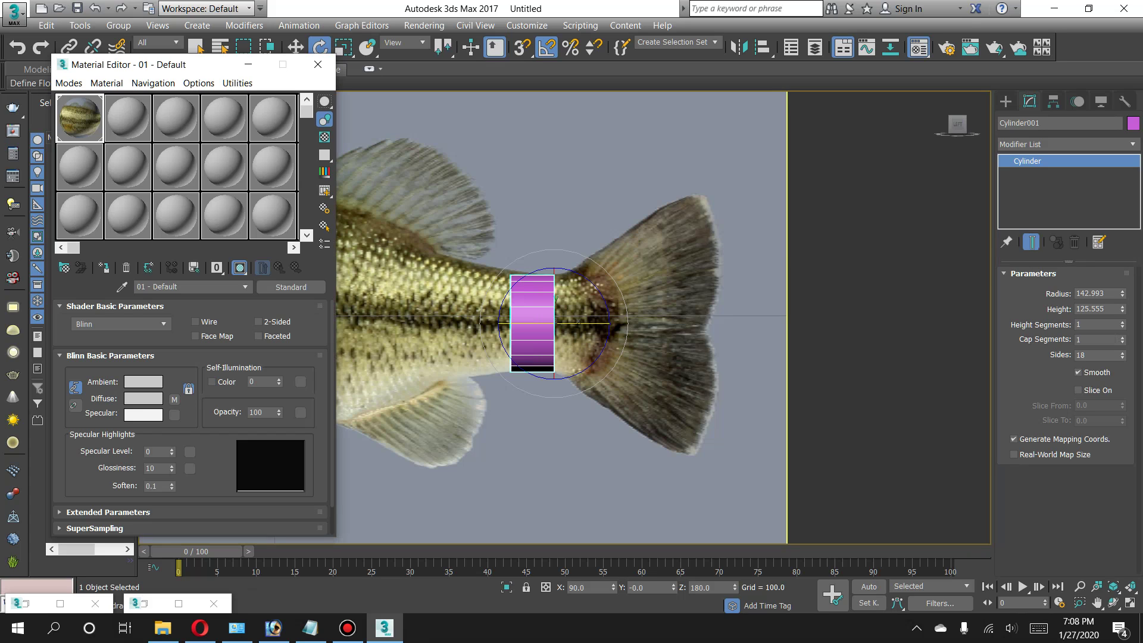
left_click(127, 118)
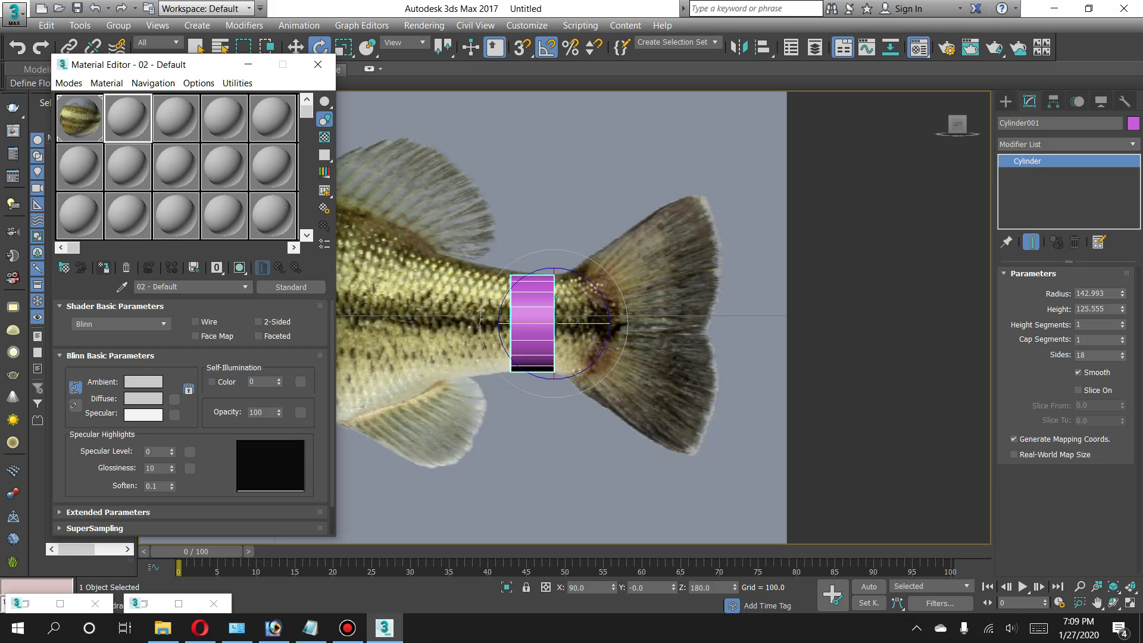
left_click(104, 268)
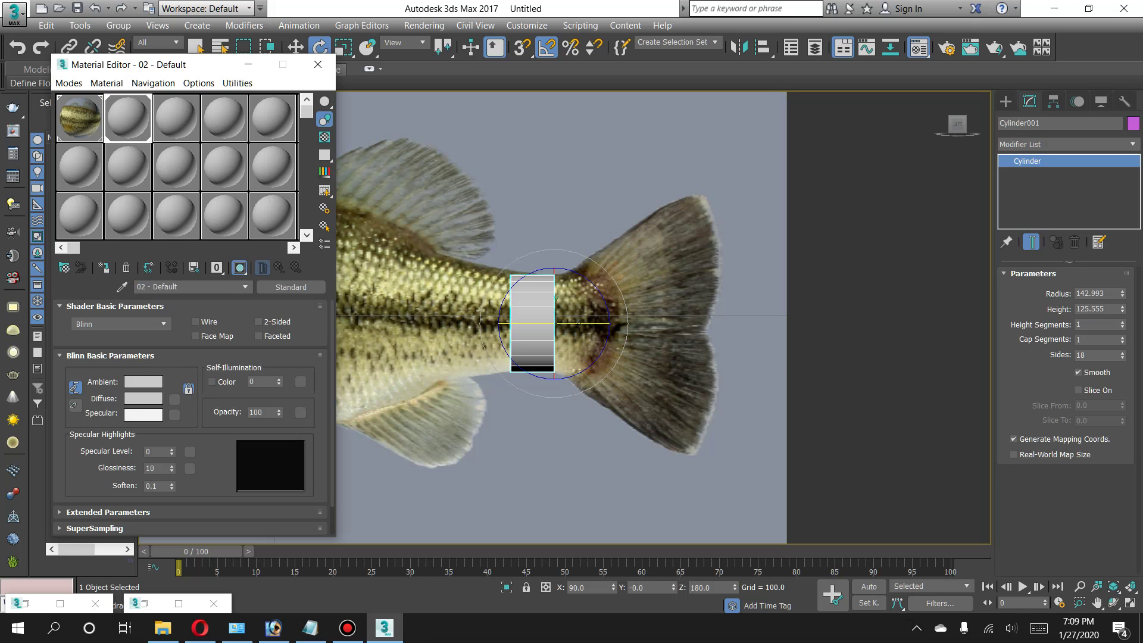
double_click(256, 412)
type("30")
key("Return")
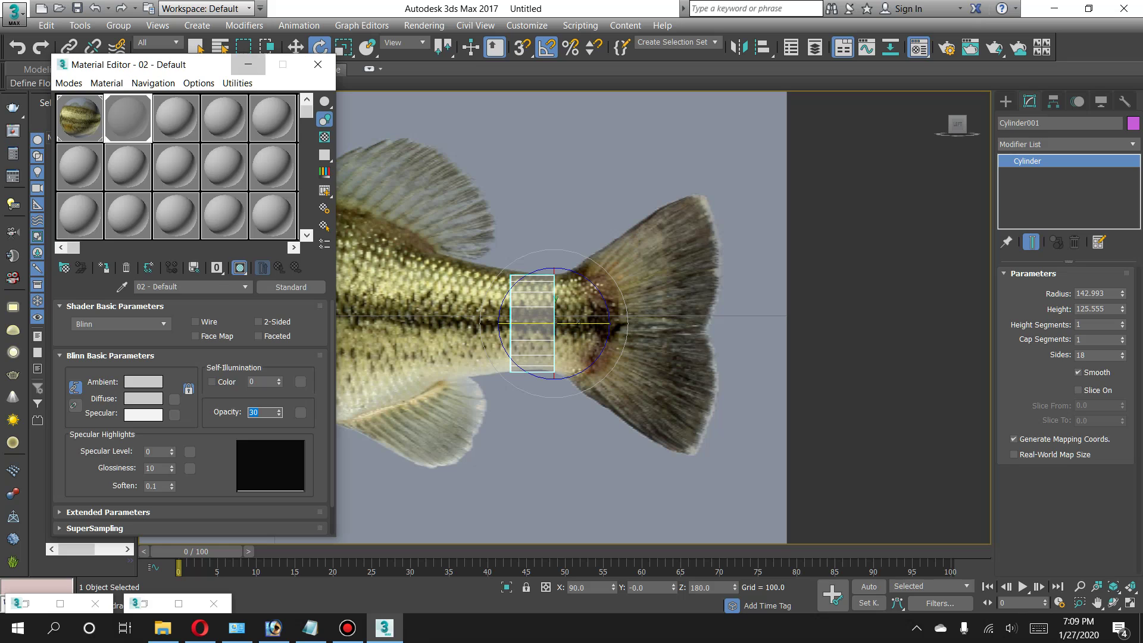
left_click(248, 65)
scroll(534, 305, "up", 2)
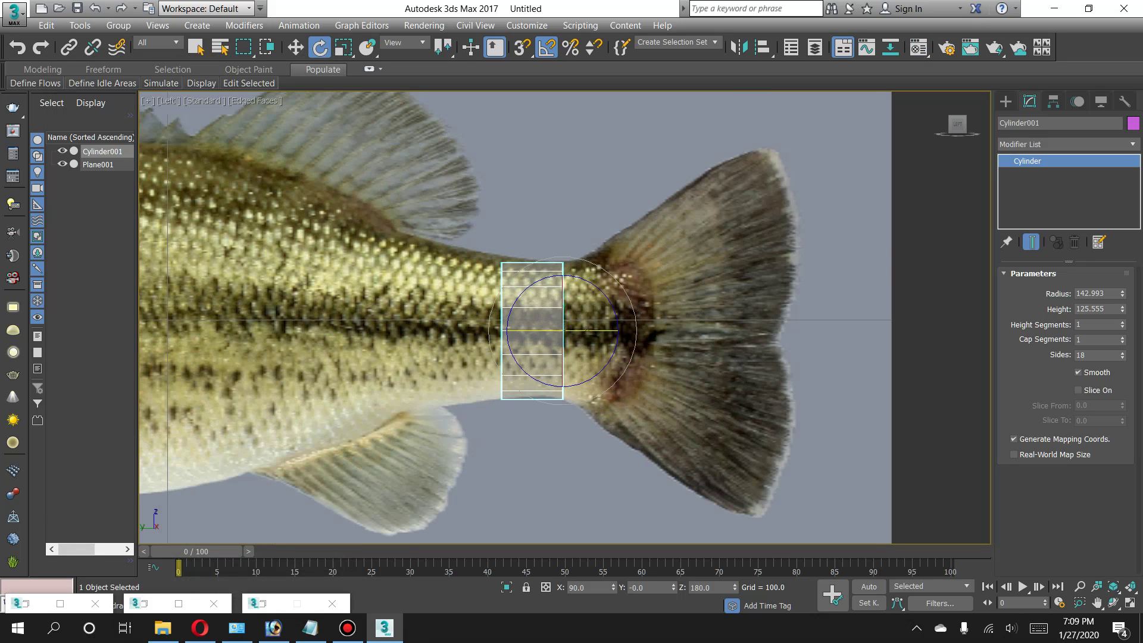
Convert the cylinder to Editable Poly and scale its left-end vertices taller.
right_click(1016, 161)
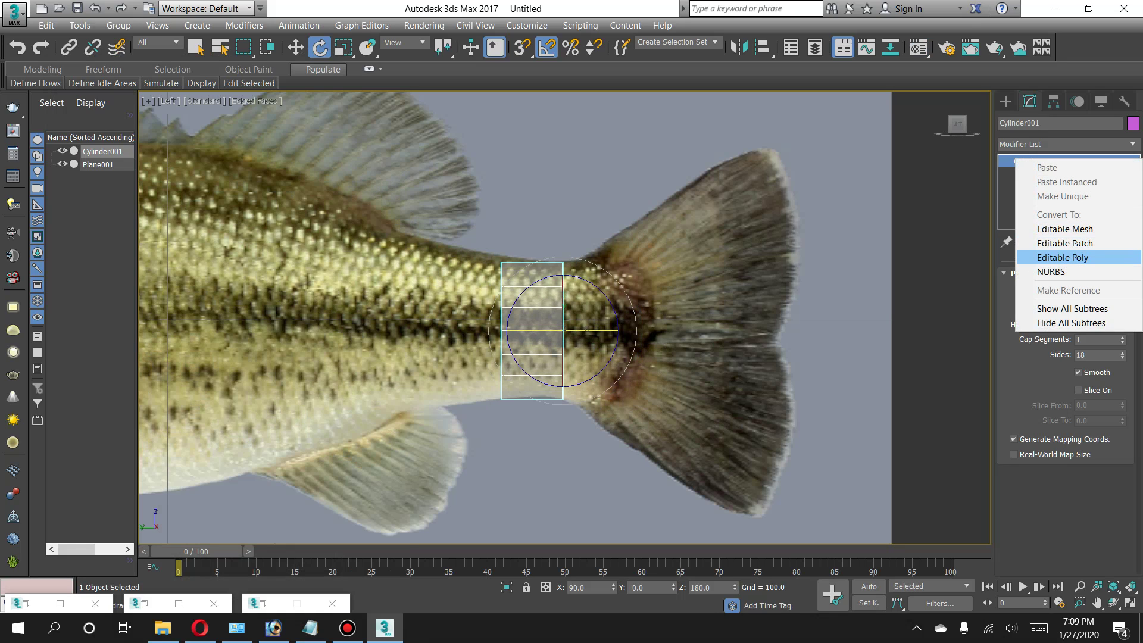
left_click(1063, 257)
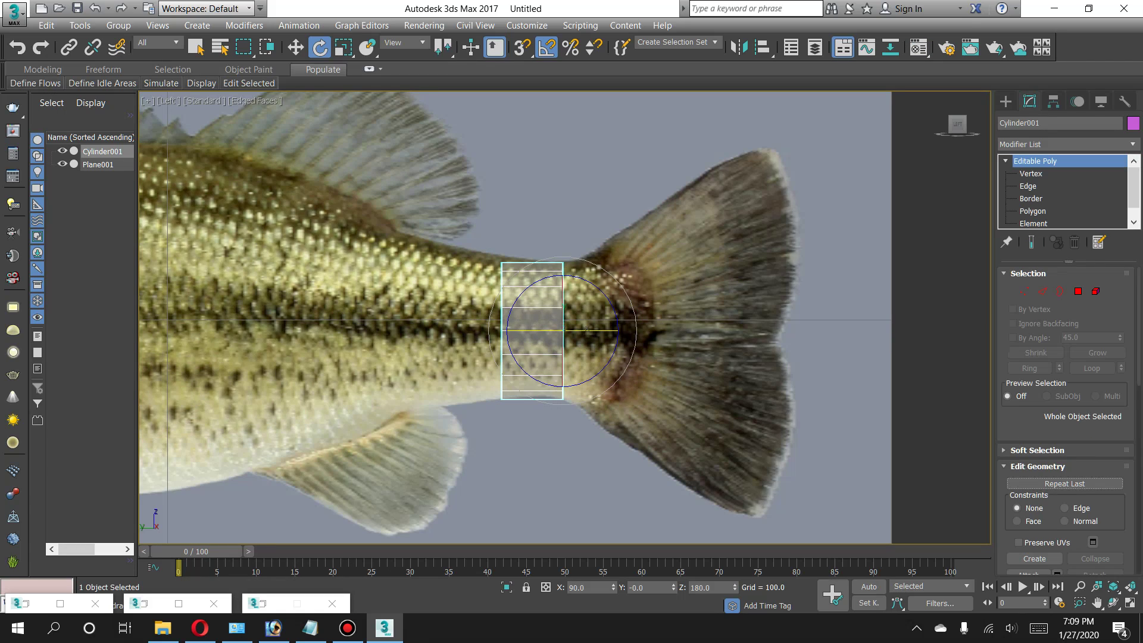
key("1")
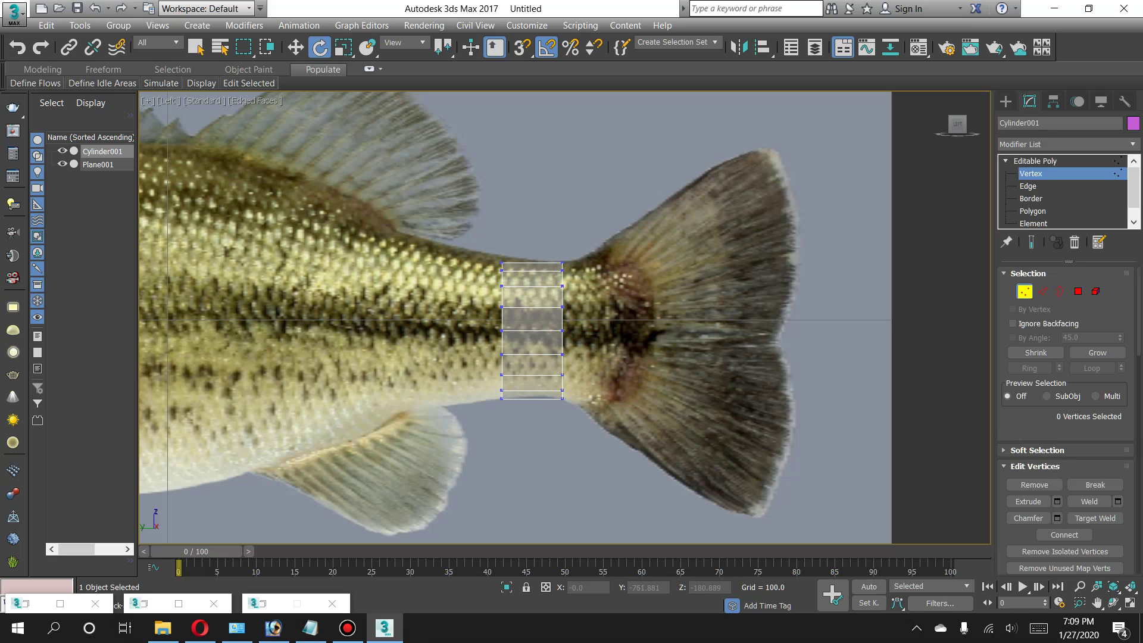
left_click_drag(478, 220, 543, 431)
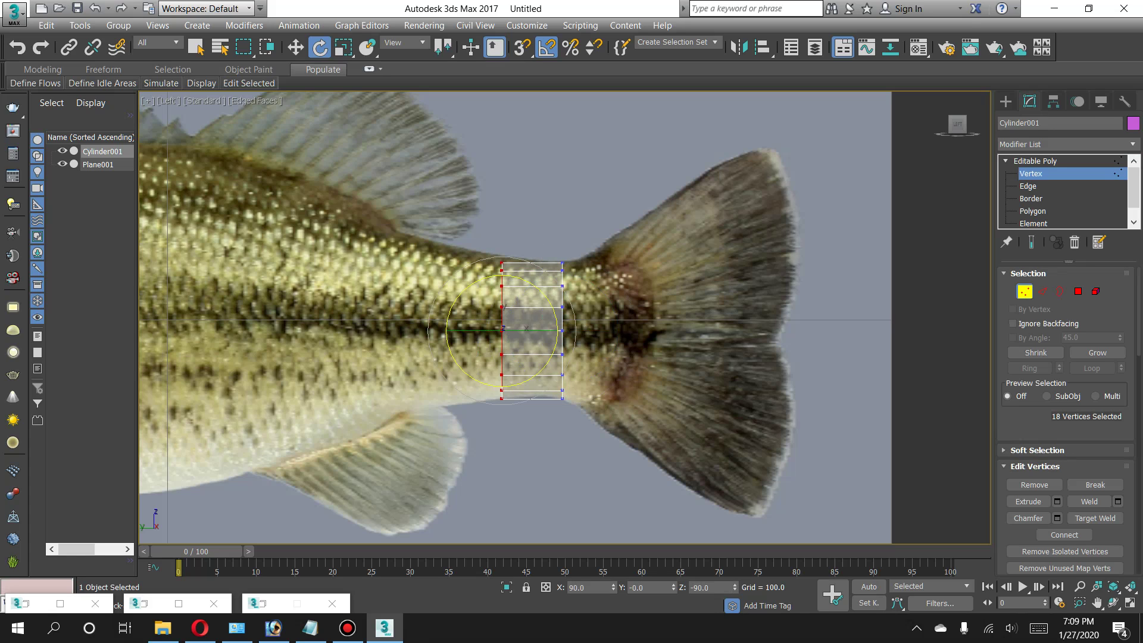
key("r")
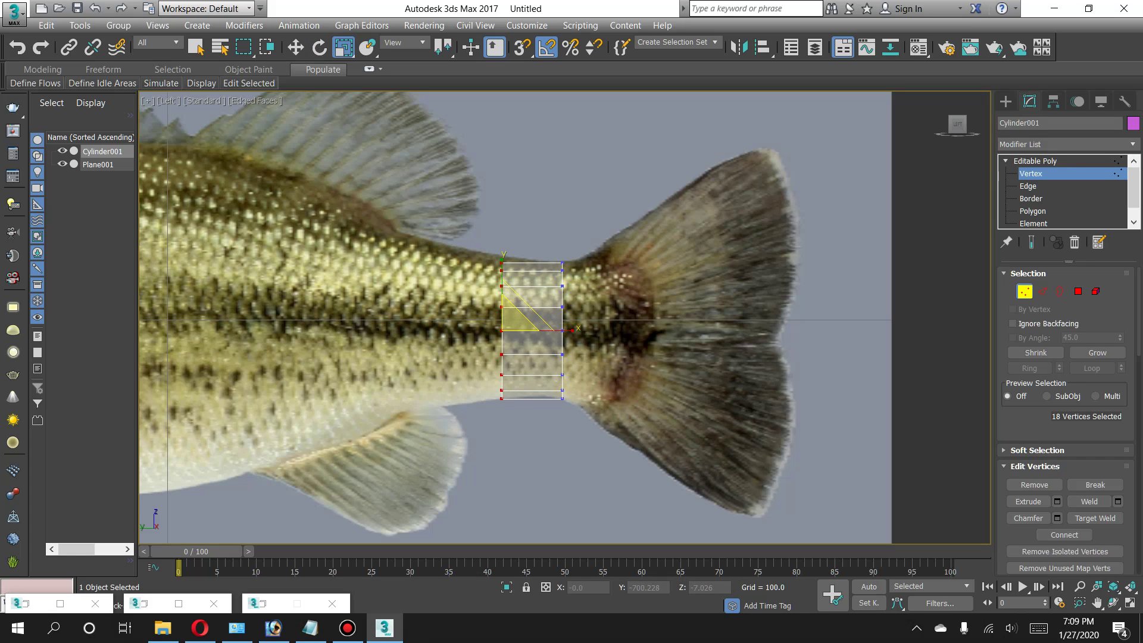
left_click_drag(517, 315, 517, 307)
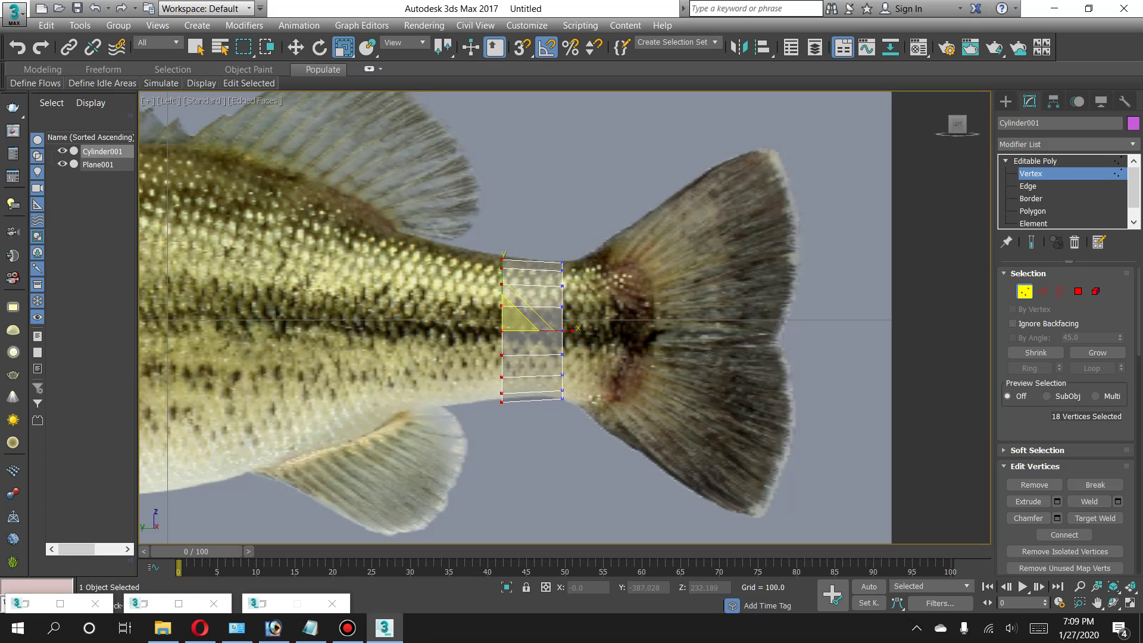
Shift the left and right end vertex rings up slightly to fit the tail.
key("w")
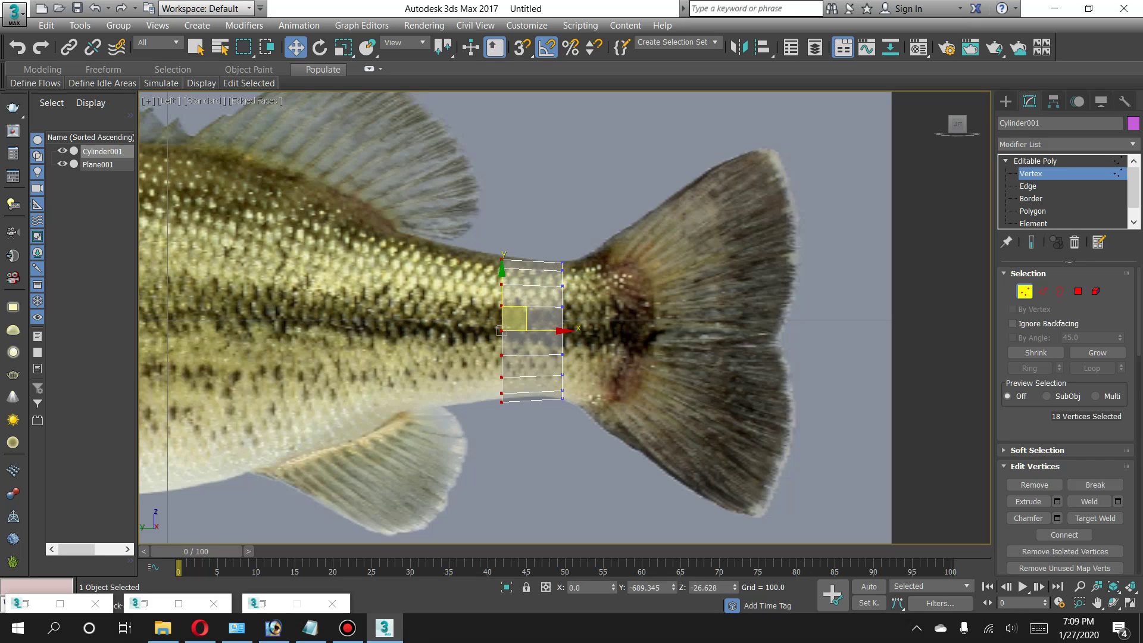
left_click_drag(502, 330, 502, 327)
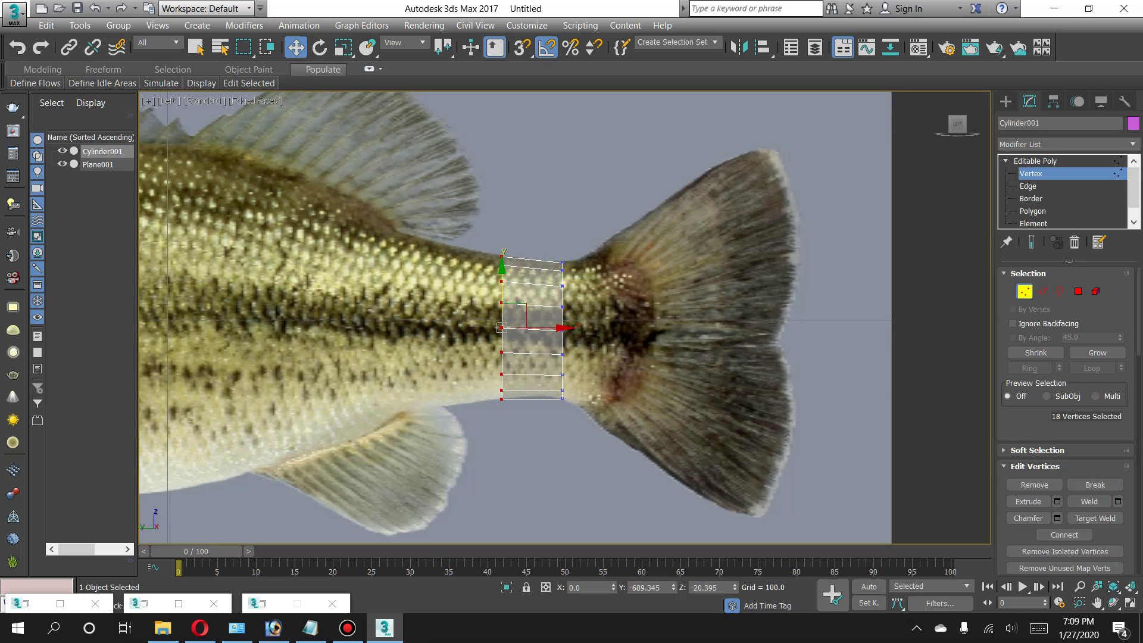
left_click_drag(575, 333, 576, 408)
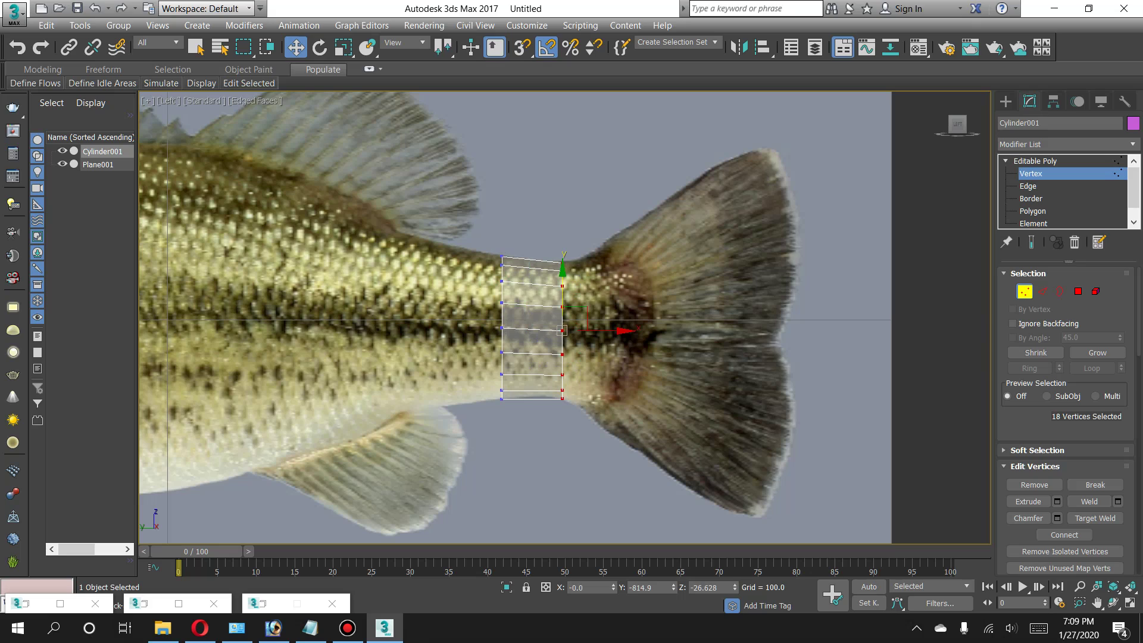
left_click_drag(562, 280, 562, 276)
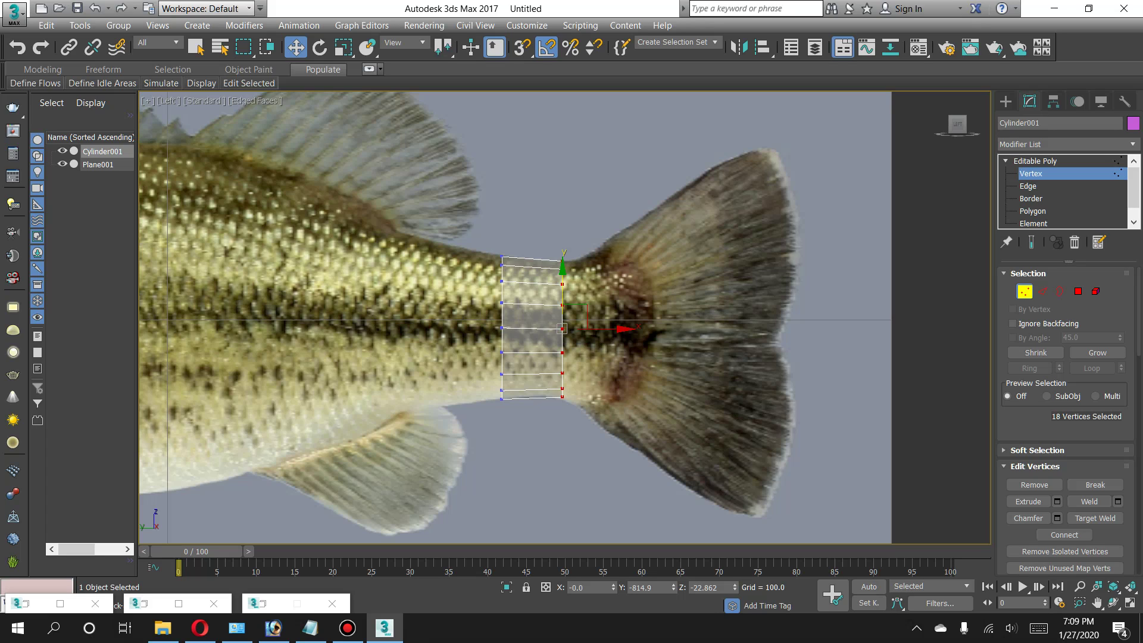
left_click(369, 69)
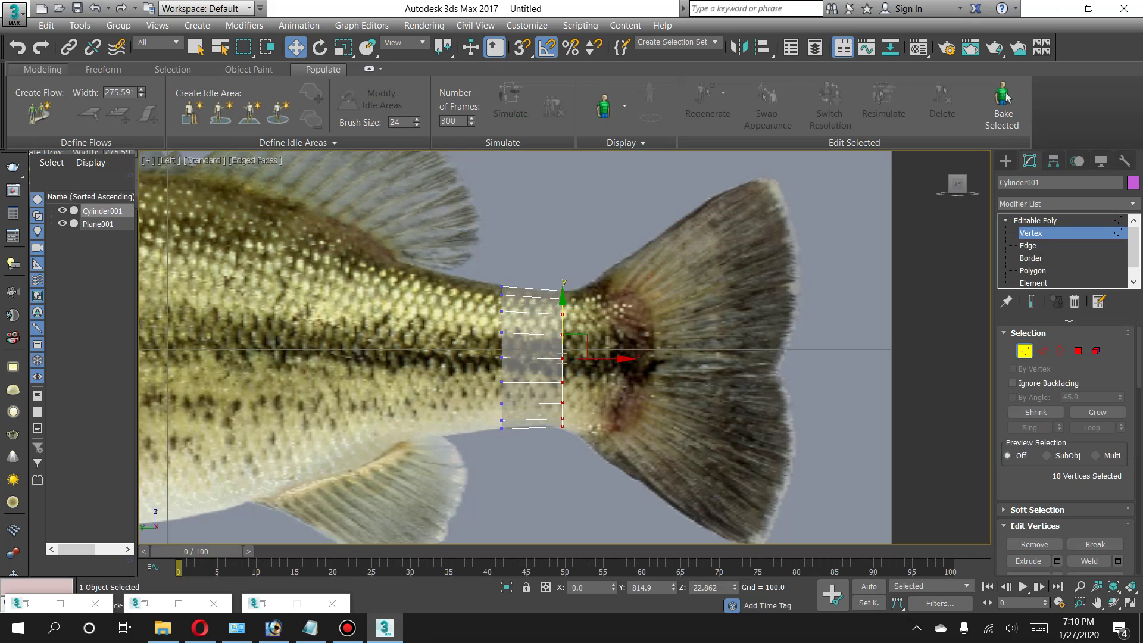
Add Swift Loop from the Modeling ribbon to the Quick Access Toolbar and minimize the ribbon.
left_click(43, 69)
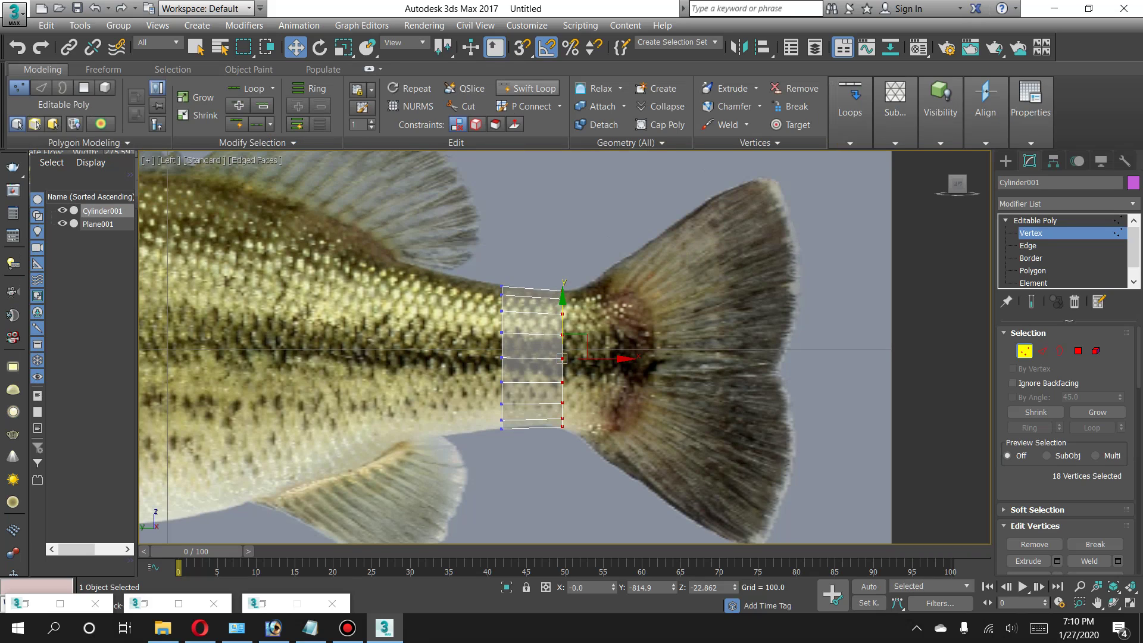
right_click(337, 84)
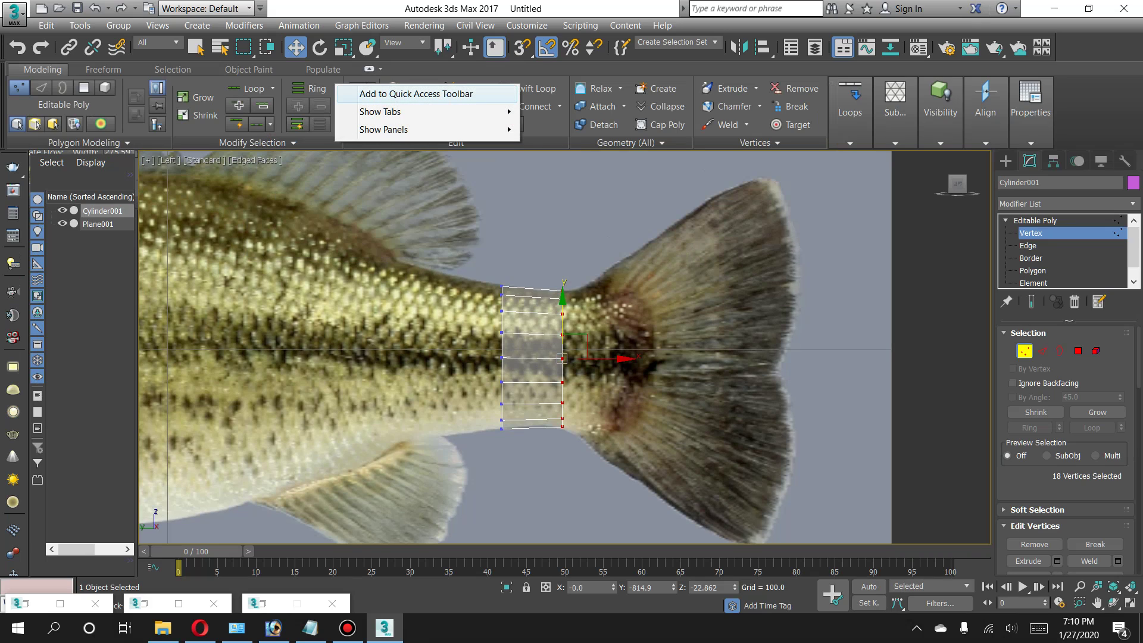
left_click(364, 94)
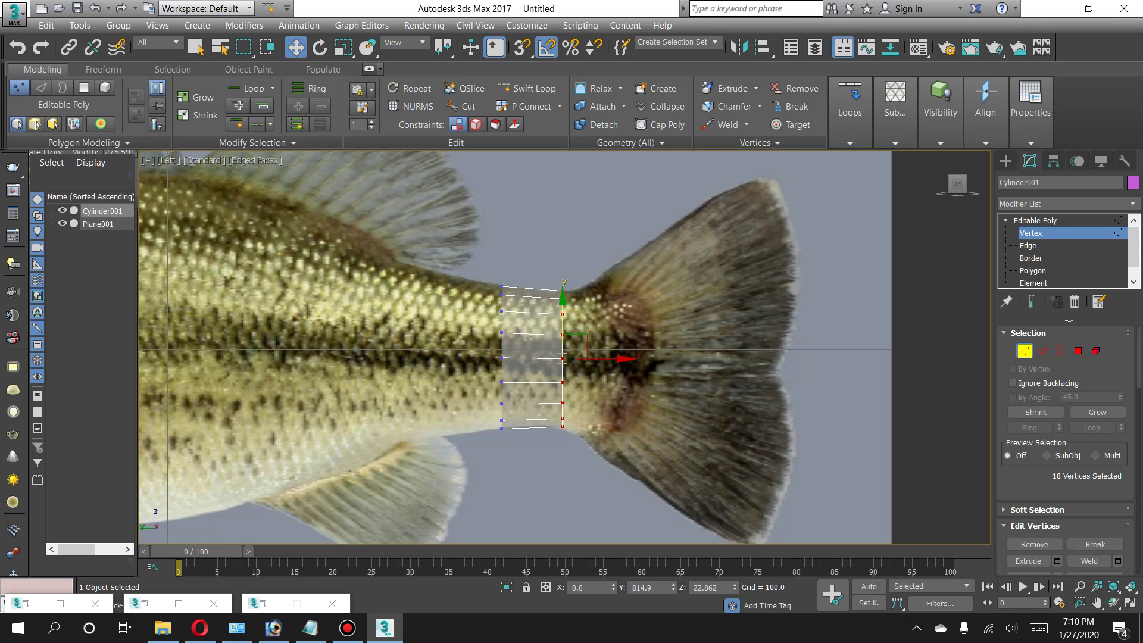
left_click(268, 8)
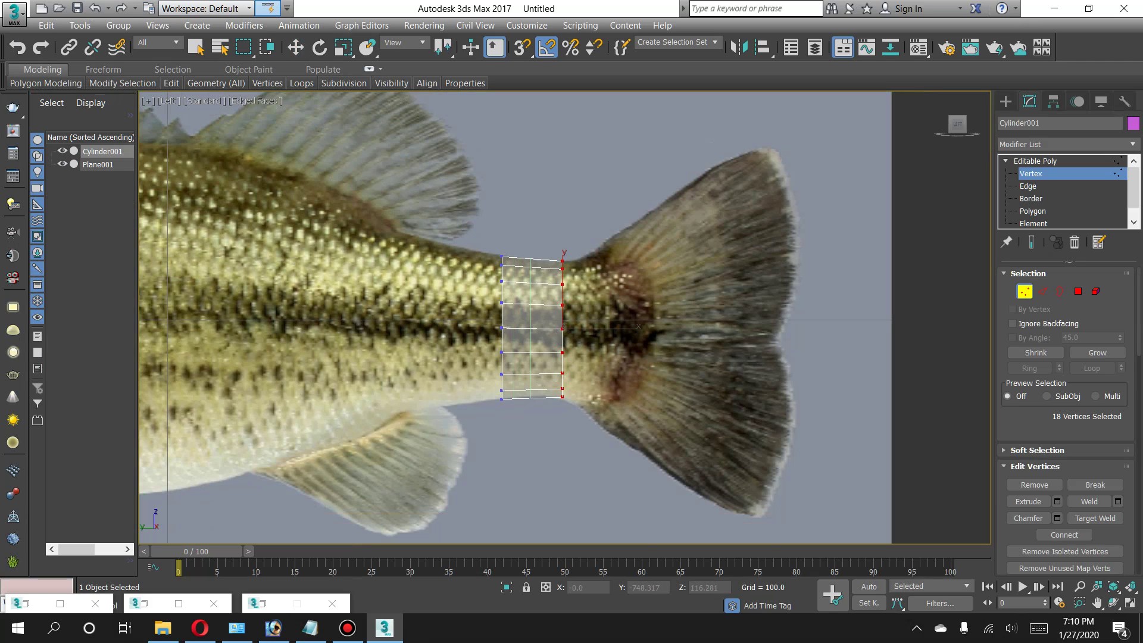
Insert a middle Swift Loop and raise its lower vertices to follow the tail's curve.
left_click(530, 327)
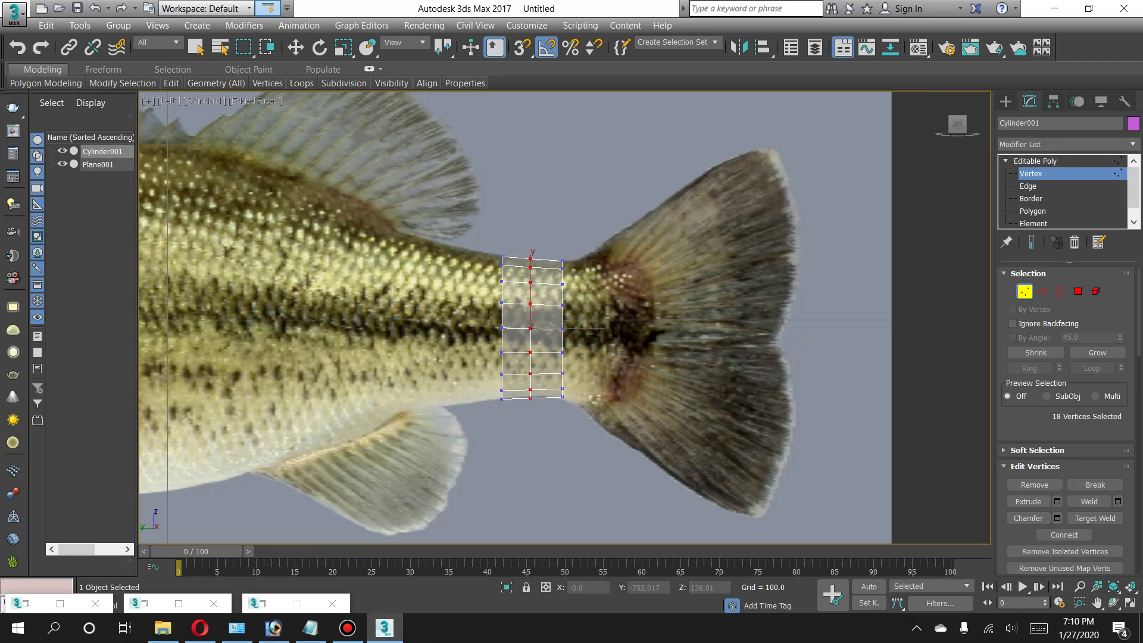
key("w")
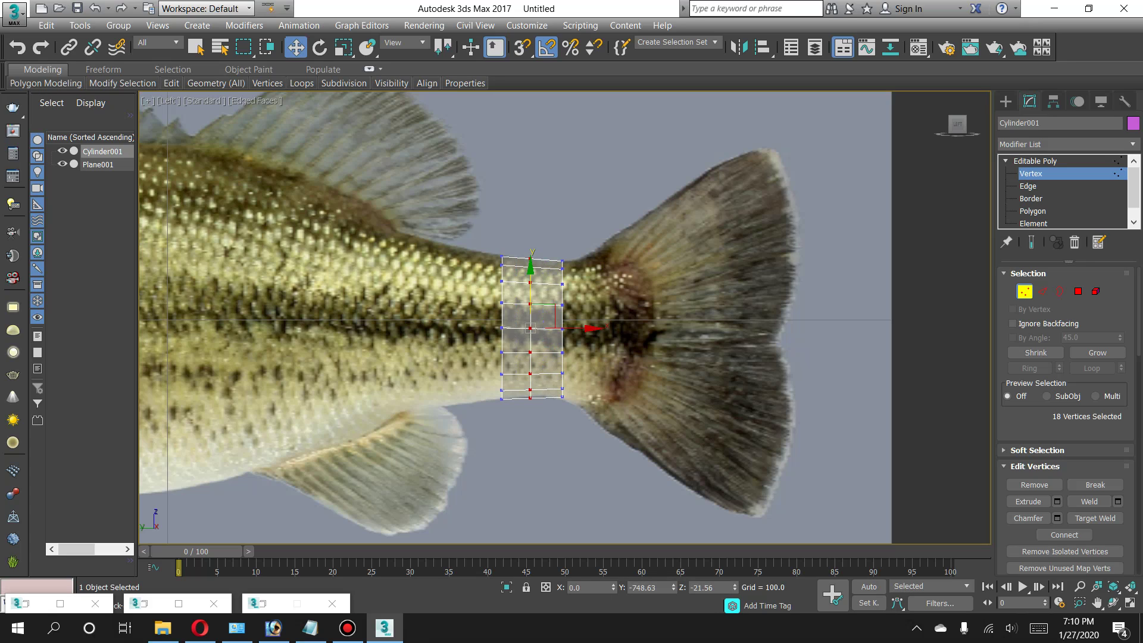
left_click_drag(531, 328, 531, 328)
left_click_drag(520, 368, 545, 415)
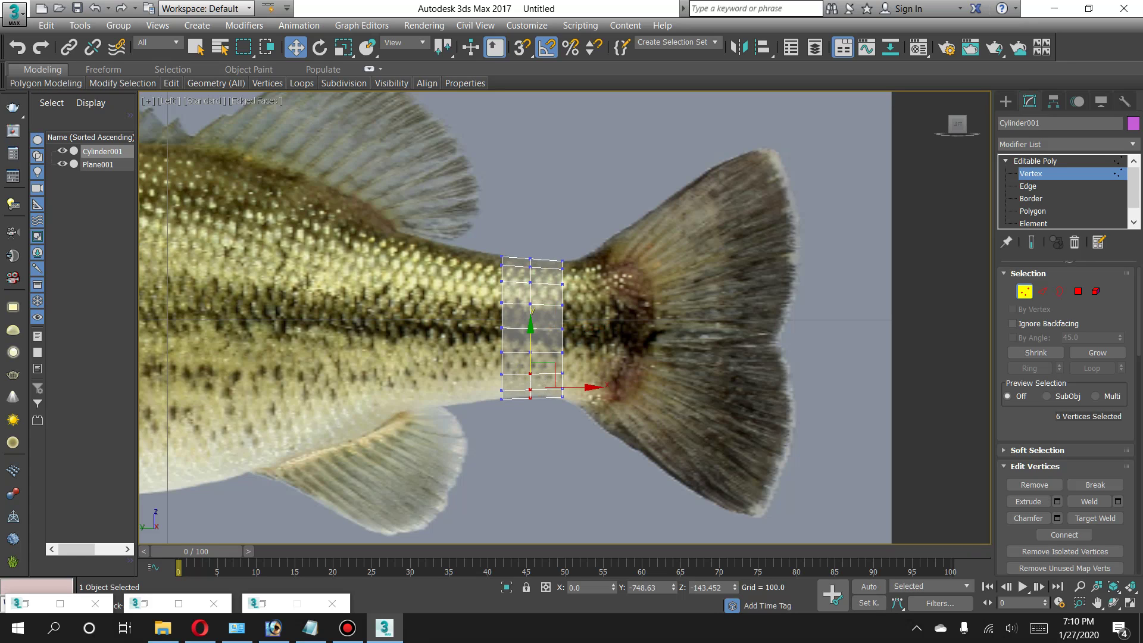
left_click_drag(531, 351, 530, 349)
Switch to Polygon level and box-select polygons on the tube.
key("ctrl+d")
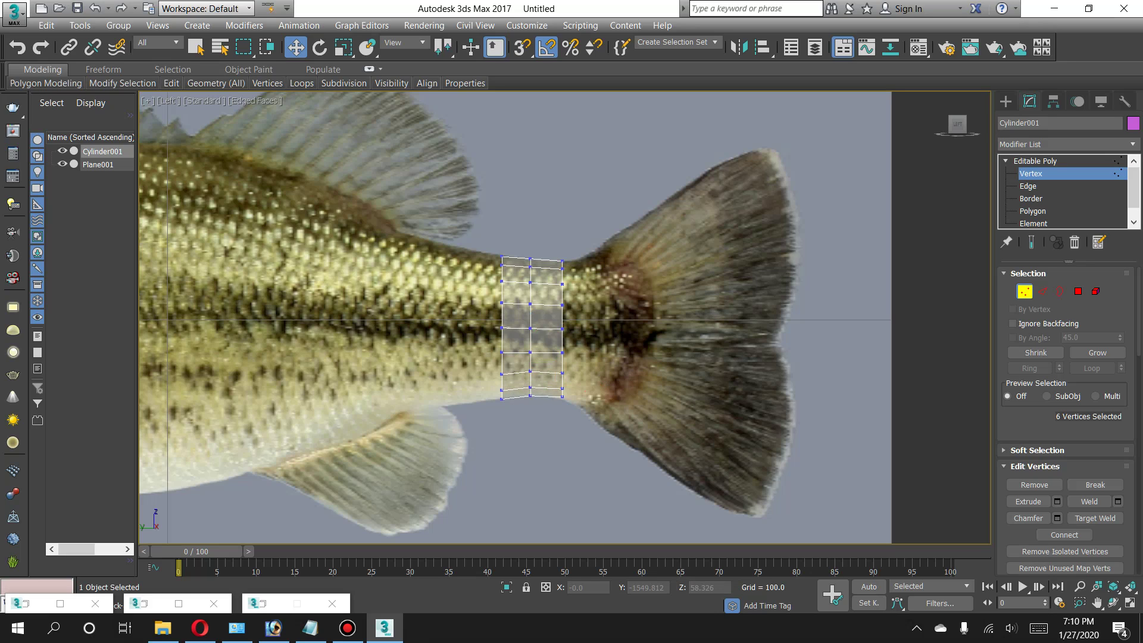
left_click(1078, 291)
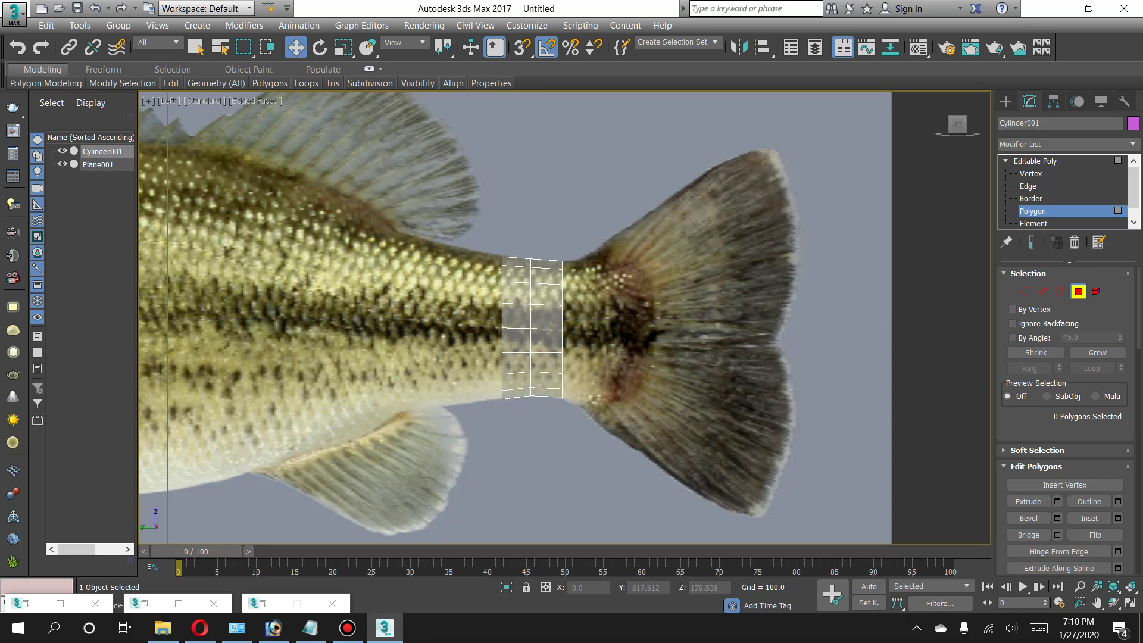
left_click_drag(513, 236, 467, 419)
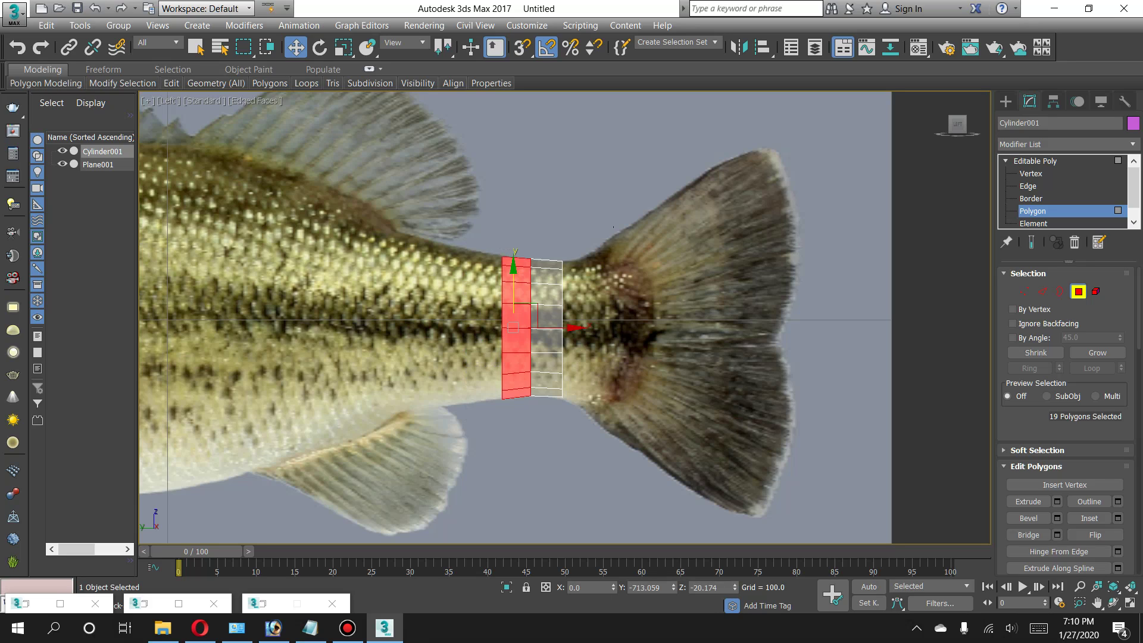
left_click_drag(613, 227, 568, 366)
left_click_drag(537, 426, 513, 444)
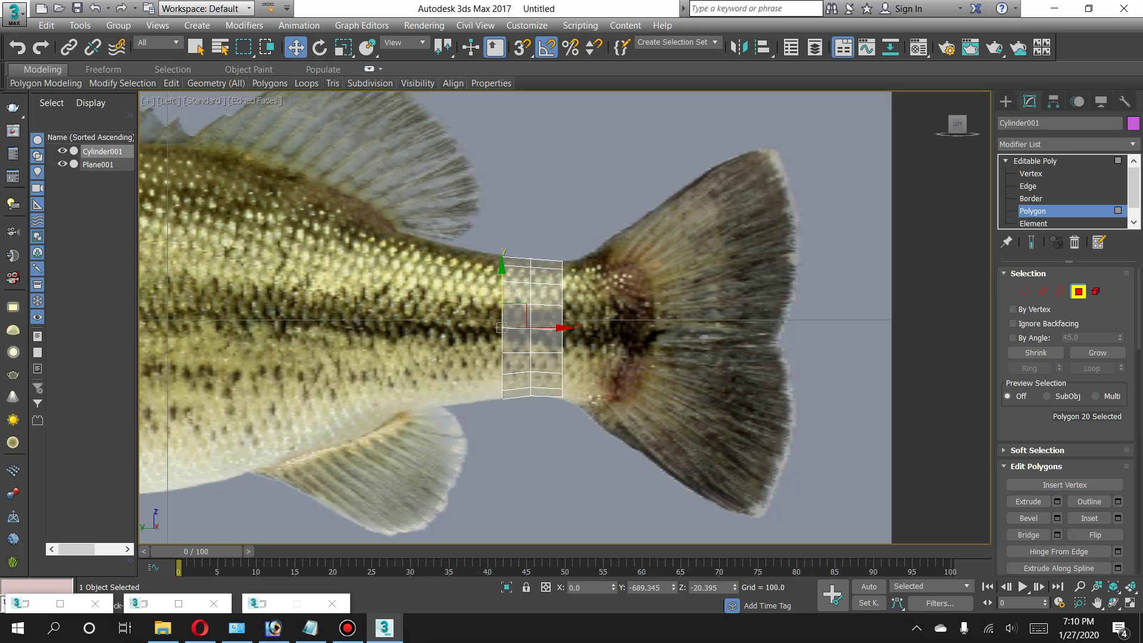
Restore the four-viewport layout and show the Perspective view with Edged Faces.
key("e")
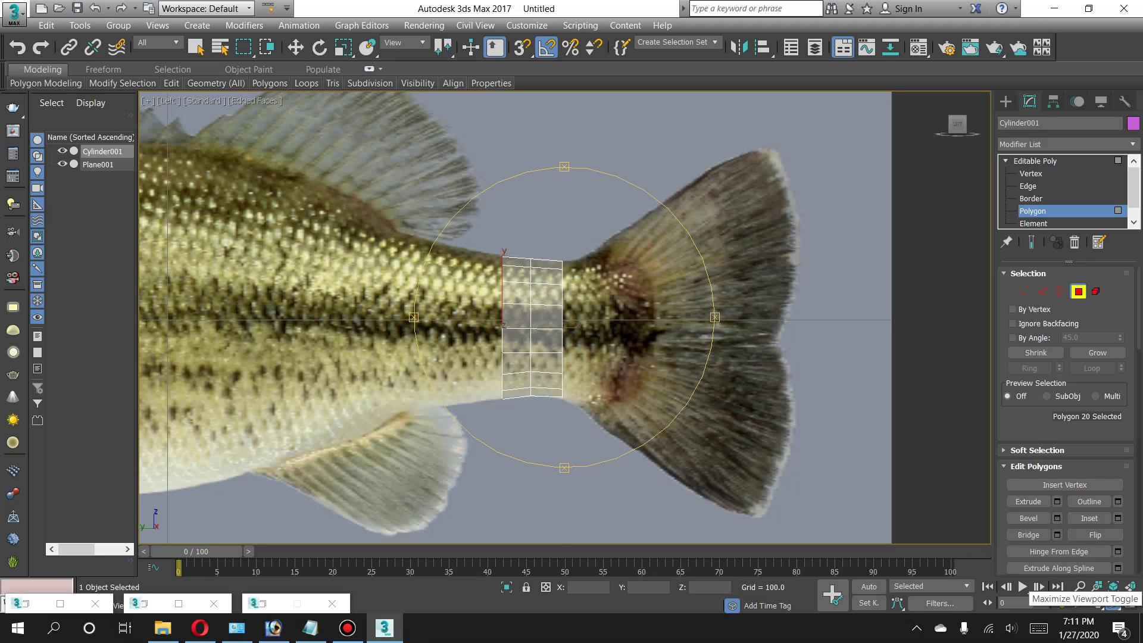
left_click(1130, 602)
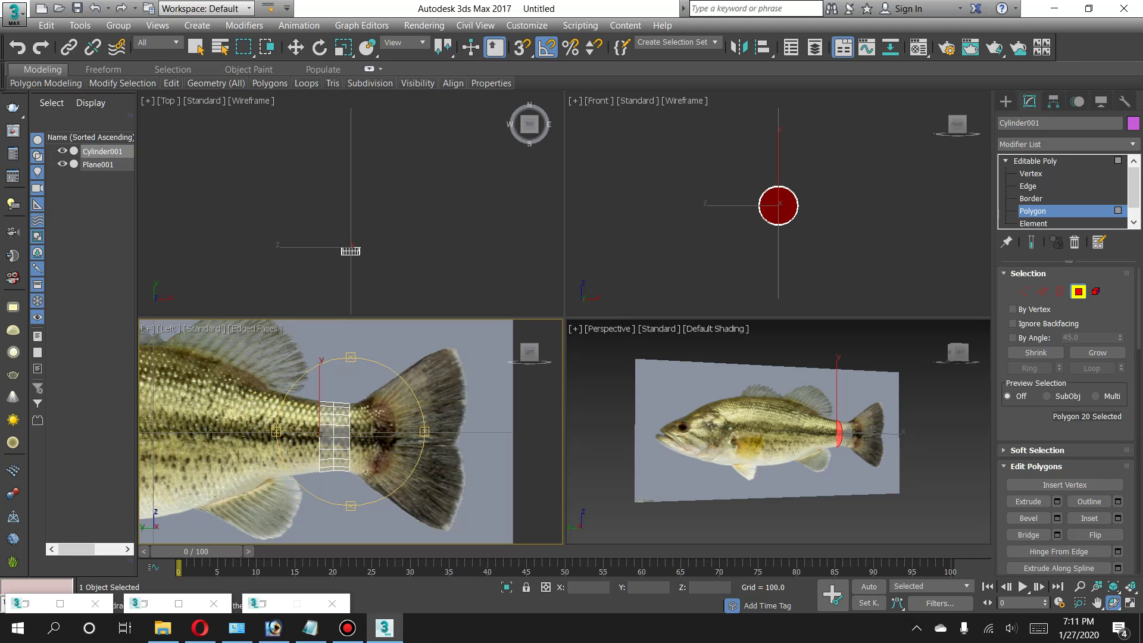
scroll(752, 433, "up", 3)
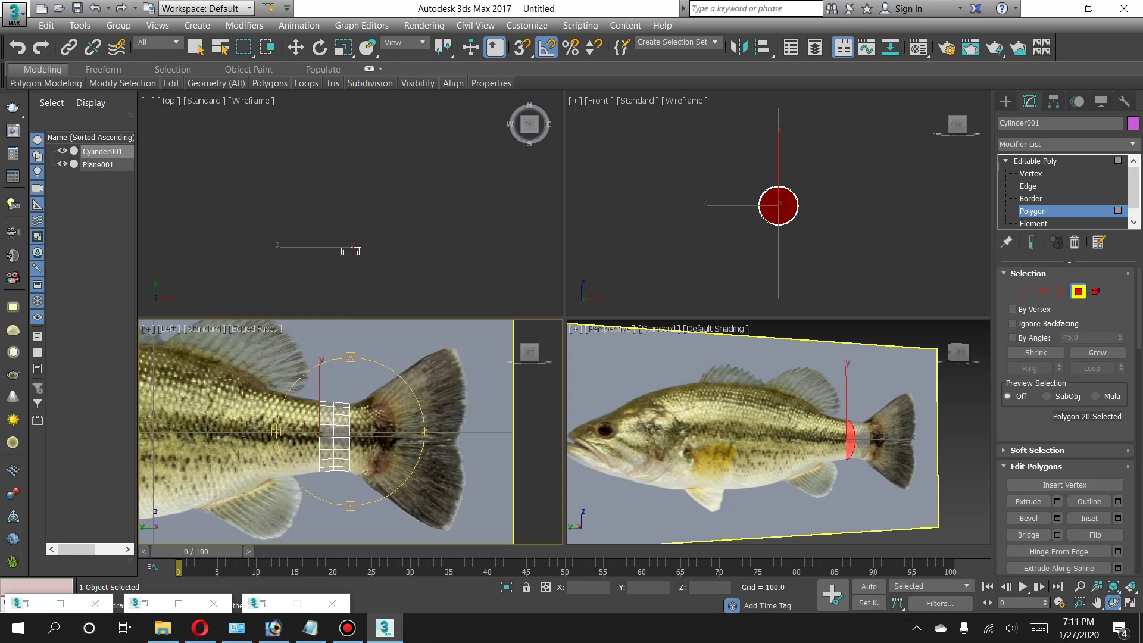
left_click(718, 329)
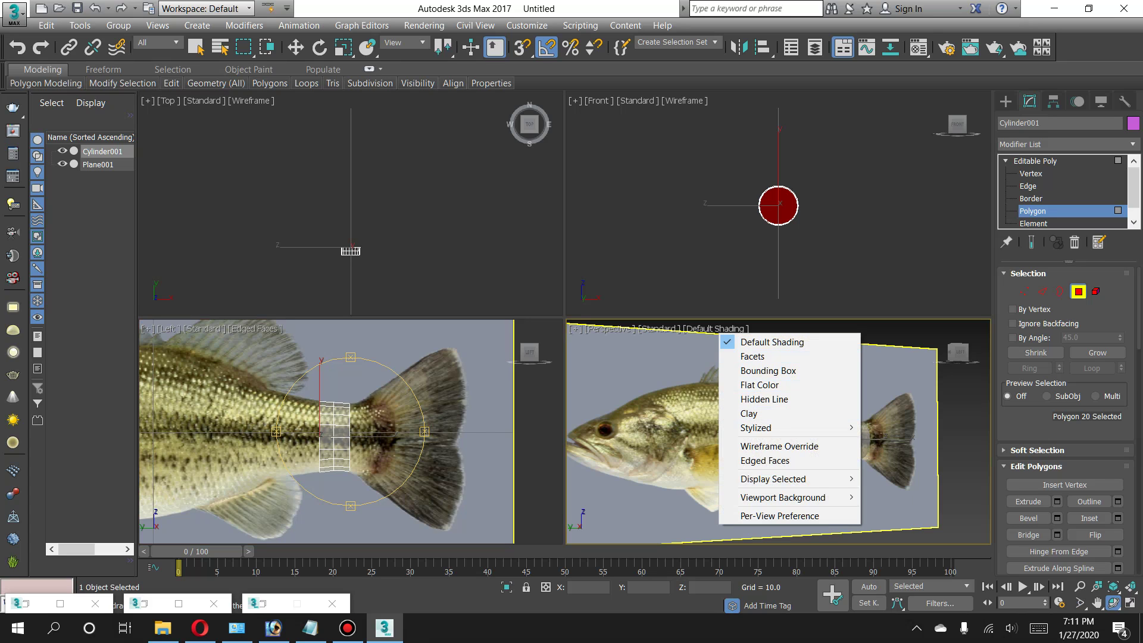
left_click(765, 460)
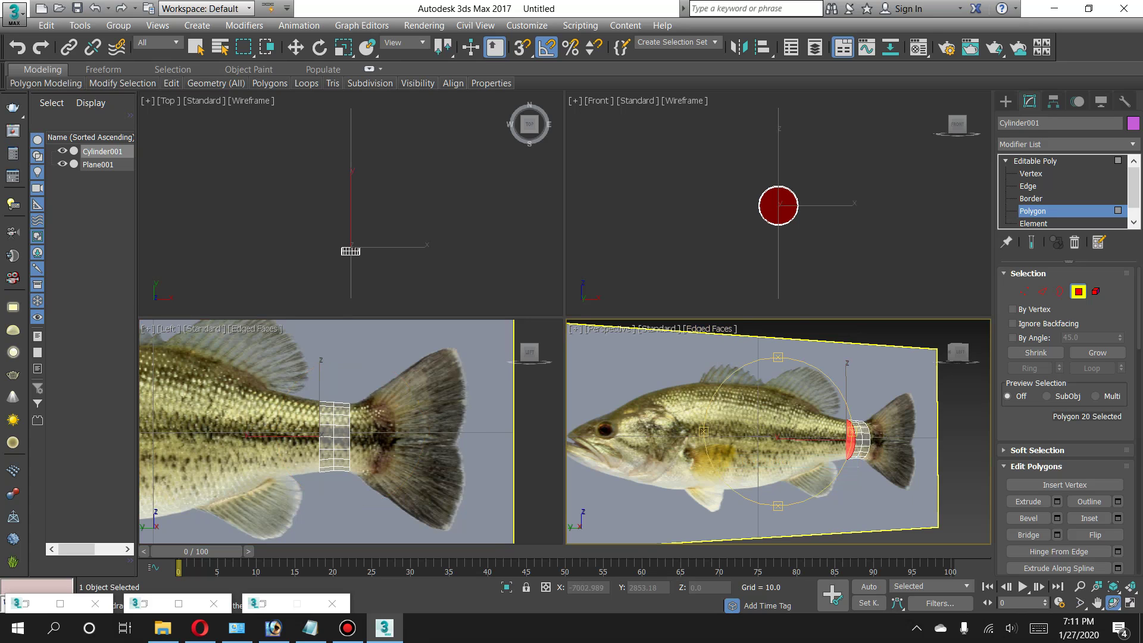
scroll(834, 429, "up", 2)
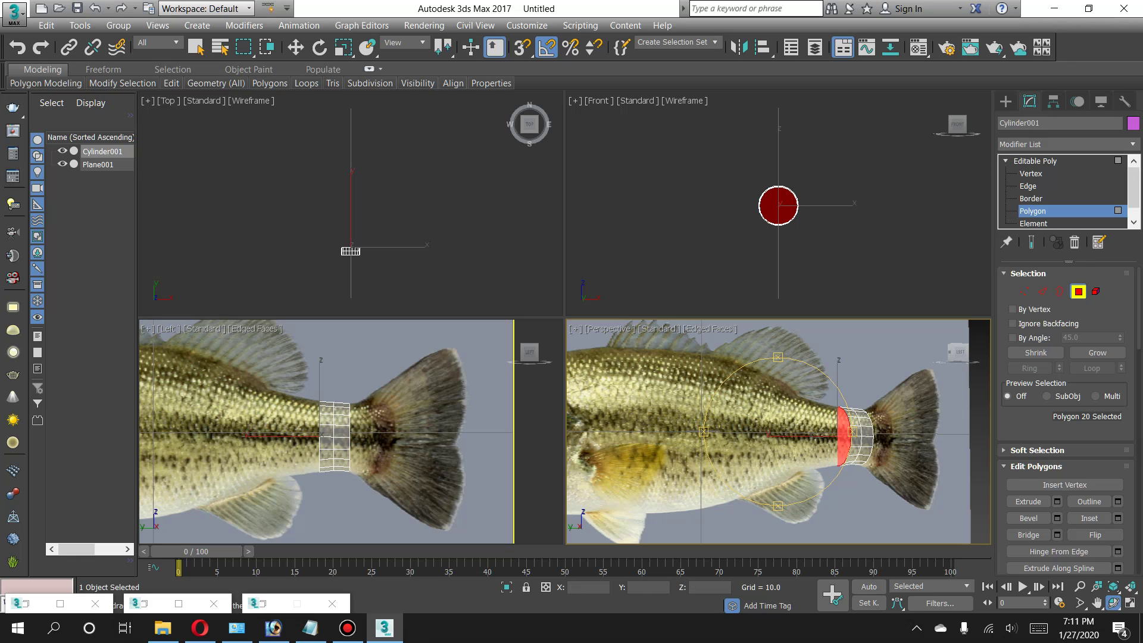
Region-select the full ring of end polygons in the Left view, then maximize that view.
left_click(296, 47)
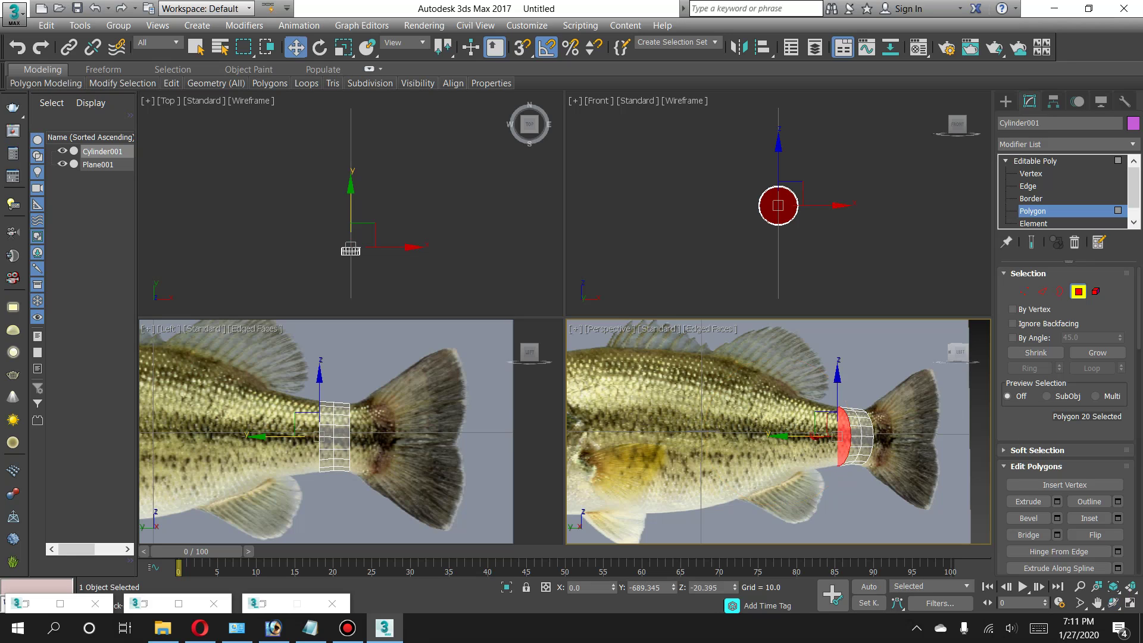
key("ctrl+d")
left_click_drag(298, 379, 324, 474)
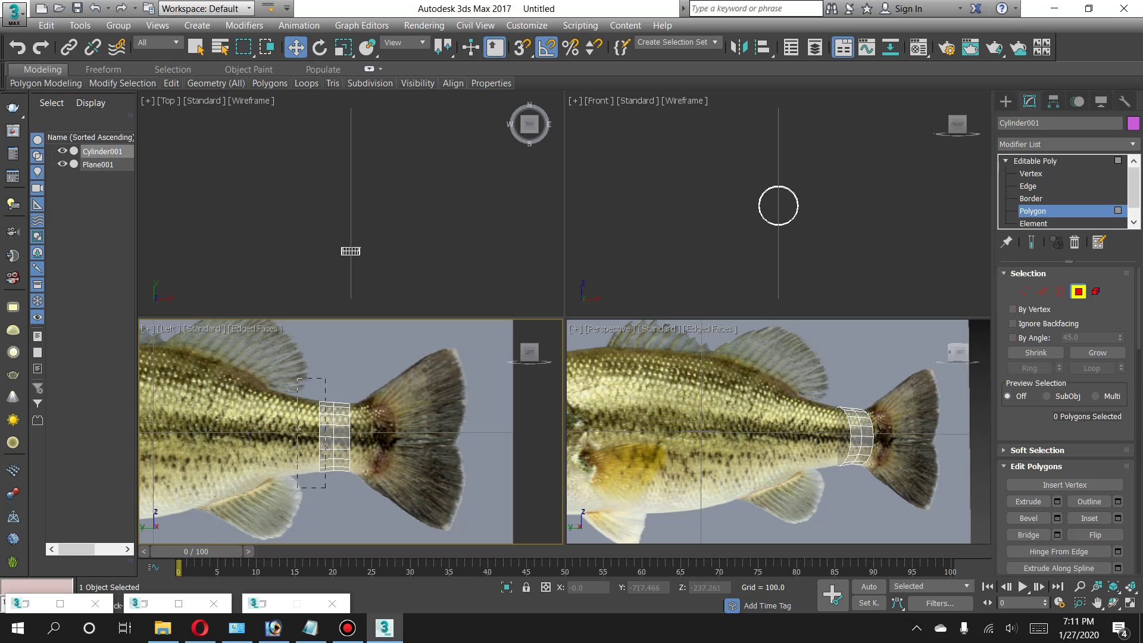
left_click_drag(326, 488, 325, 488)
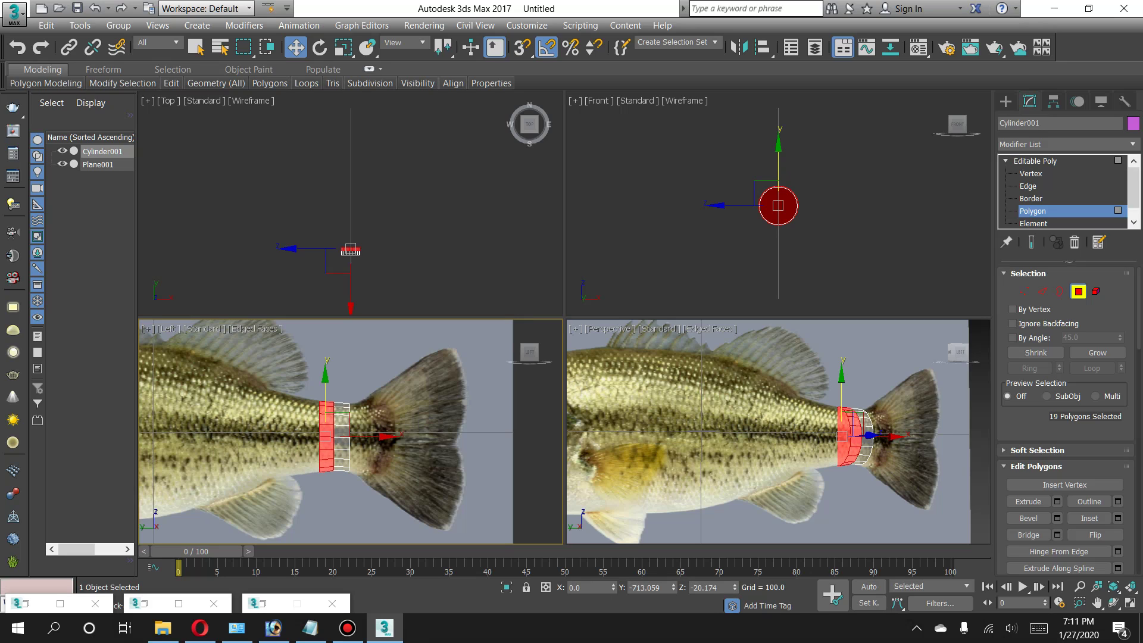
key("alt")
left_click_drag(395, 382, 325, 512)
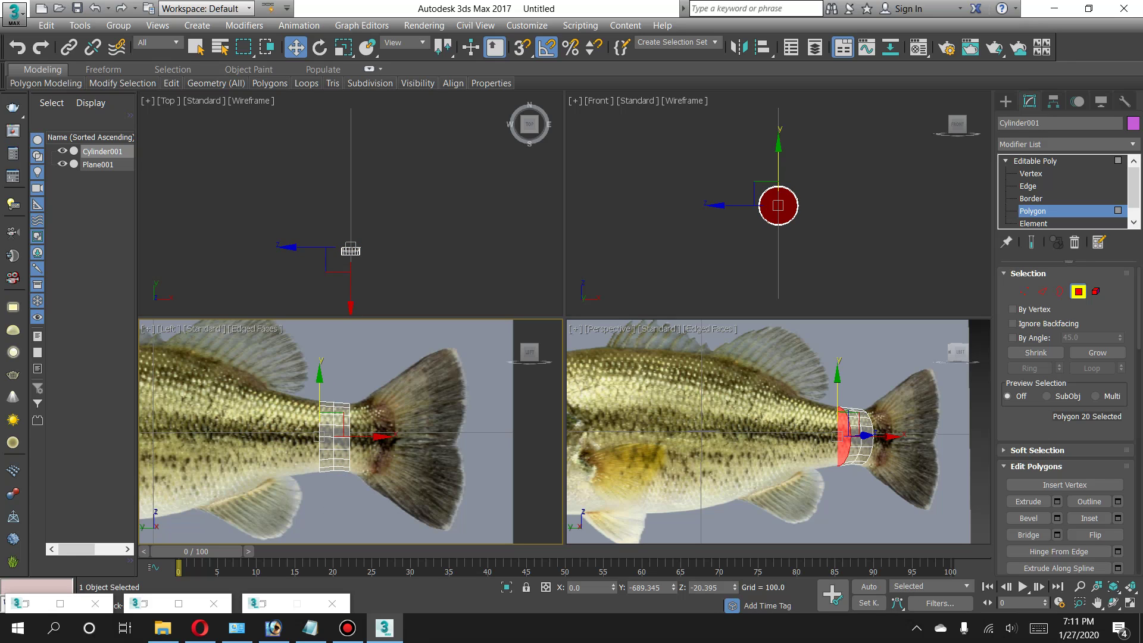
right_click(473, 368)
left_click(1130, 604)
Center the tail in view and extrude the end polygons one segment toward the head.
left_click(1097, 604)
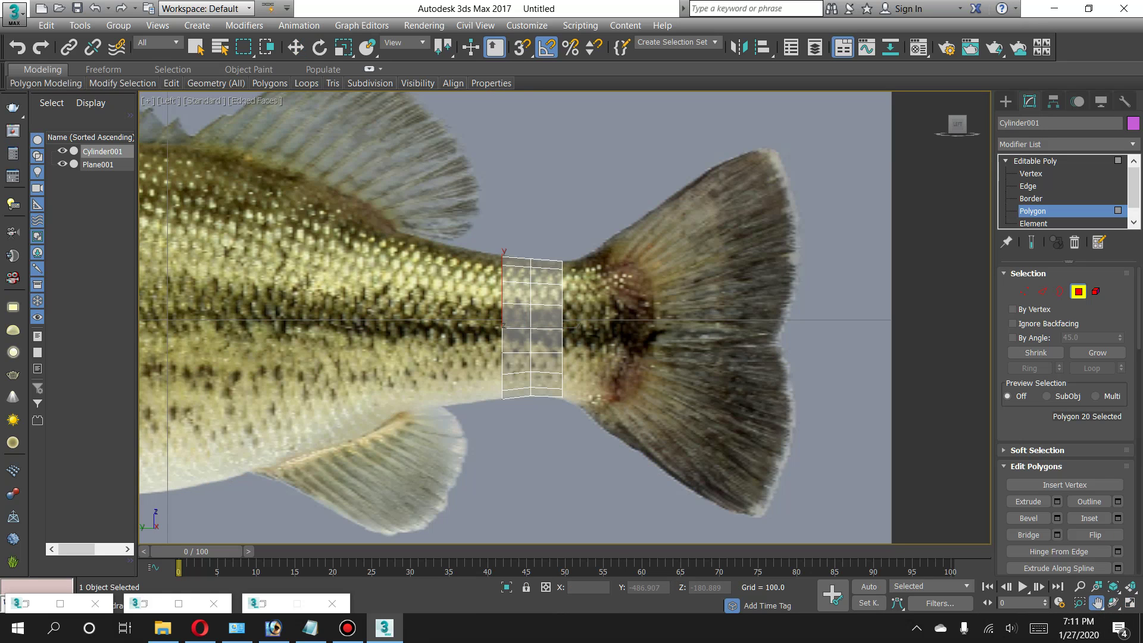
left_click_drag(447, 298, 590, 316)
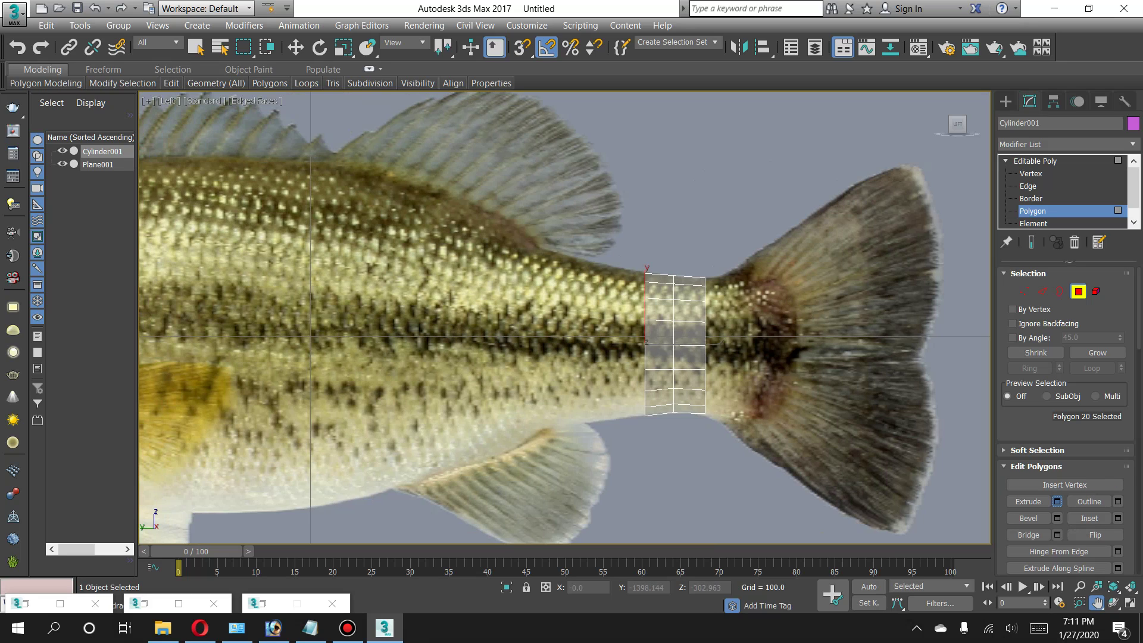
left_click(1057, 501)
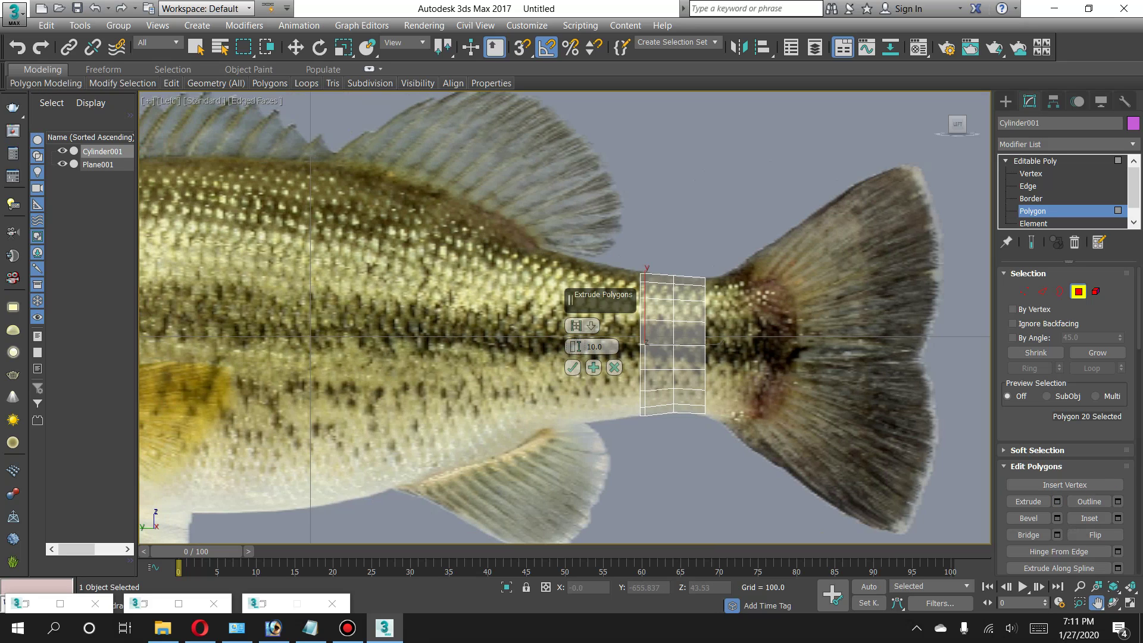
left_click_drag(570, 300, 348, 274)
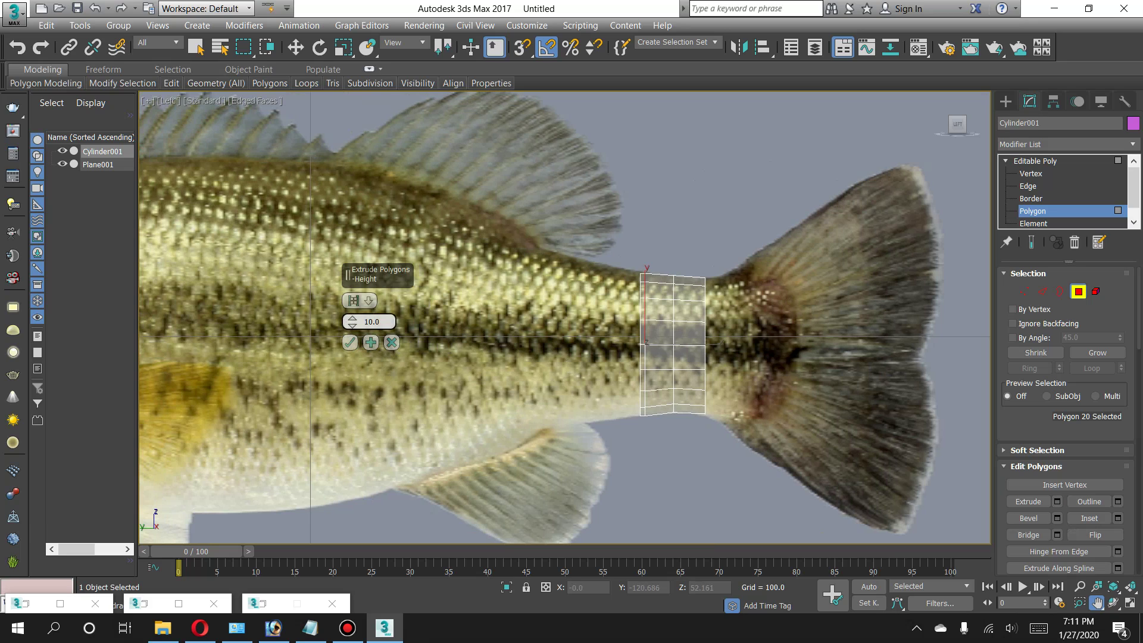
mouse_move(352, 321)
left_mouse_down()
mouse_move(352, 298)
mouse_move(352, 318)
left_mouse_up()
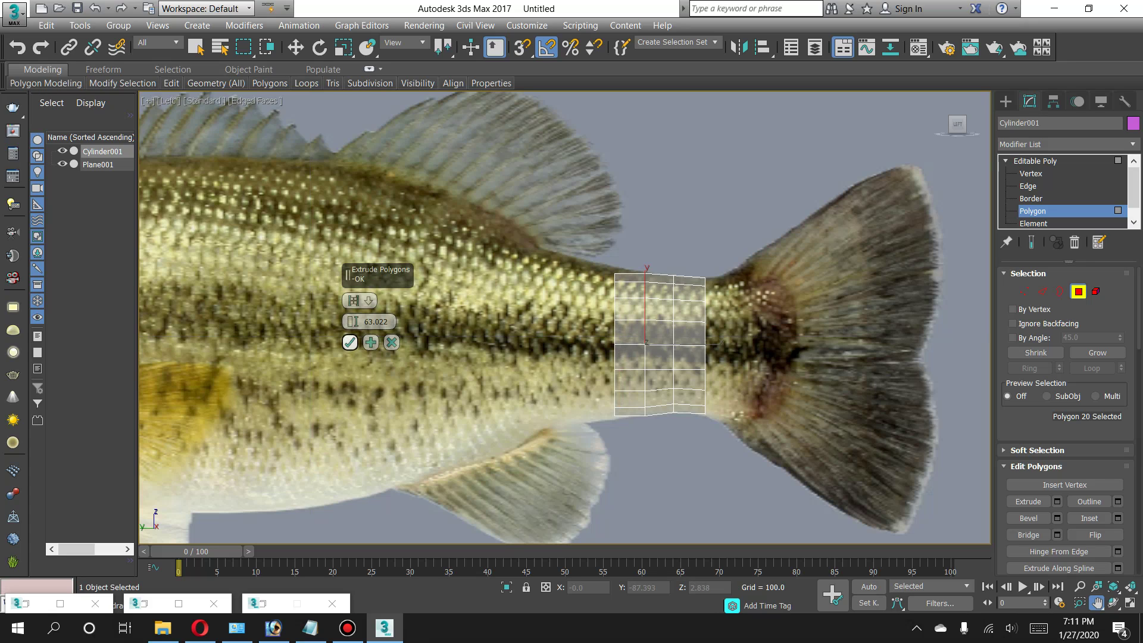
left_click(350, 342)
Scale the new end uniformly to 109%, nudge it to fit the body, and start another extrusion.
left_click(343, 47)
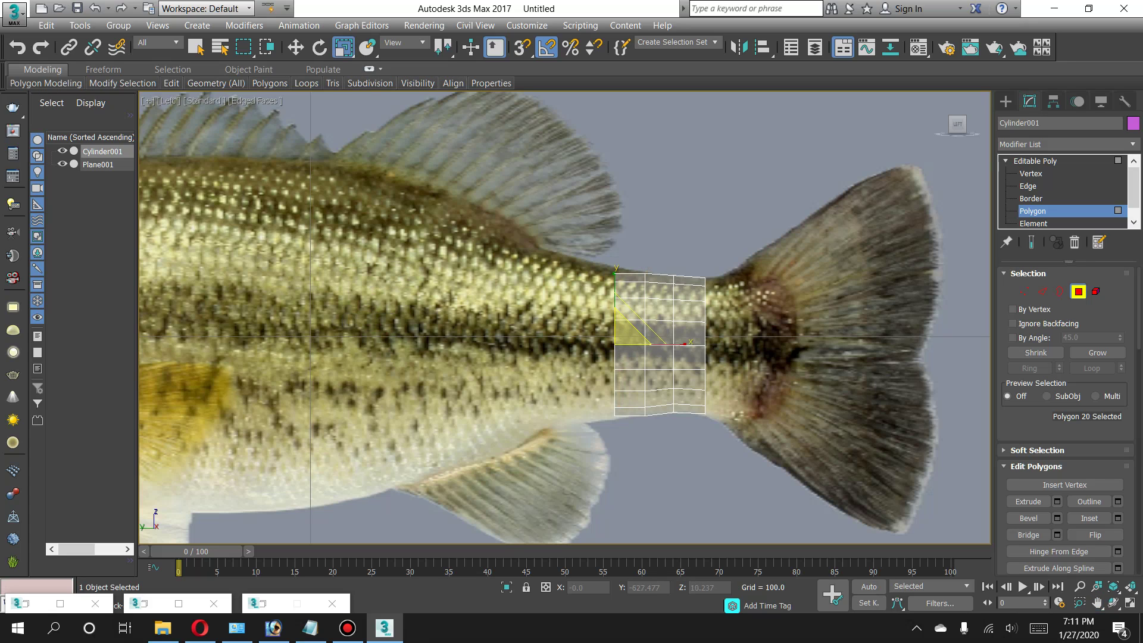
type("112")
key("Return")
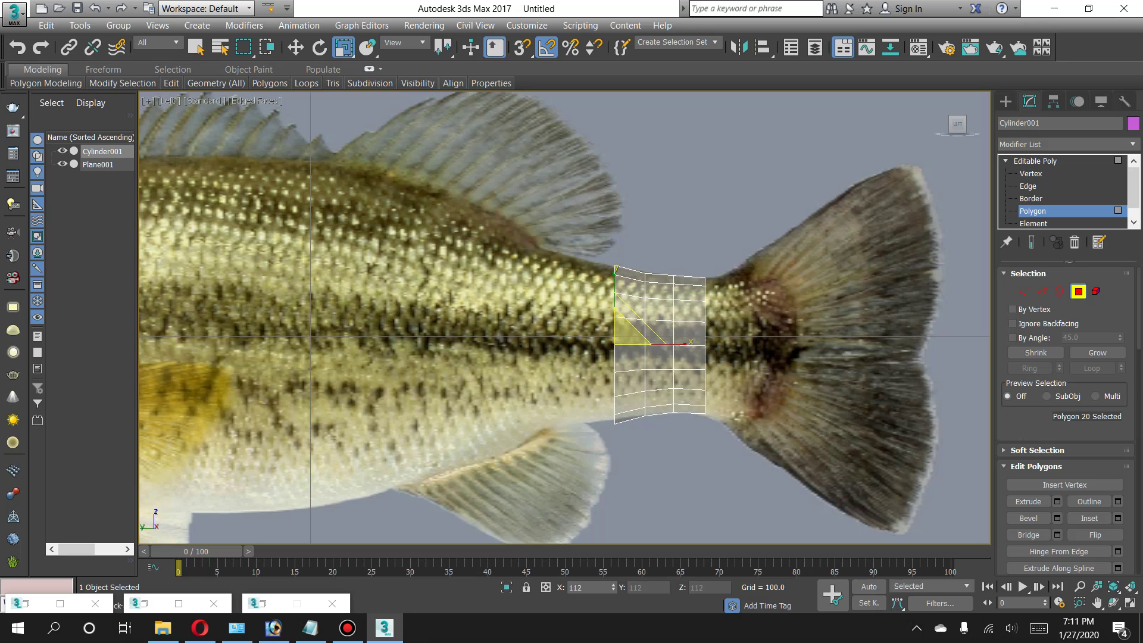
type("110")
key("Return")
type("109")
key("Return")
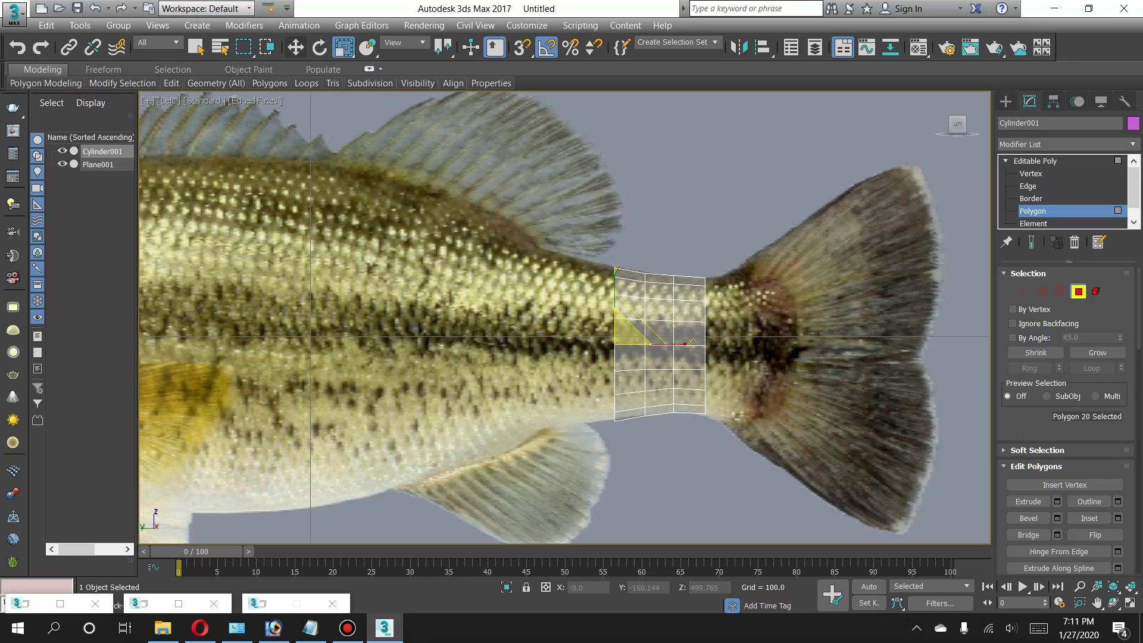
left_click(296, 47)
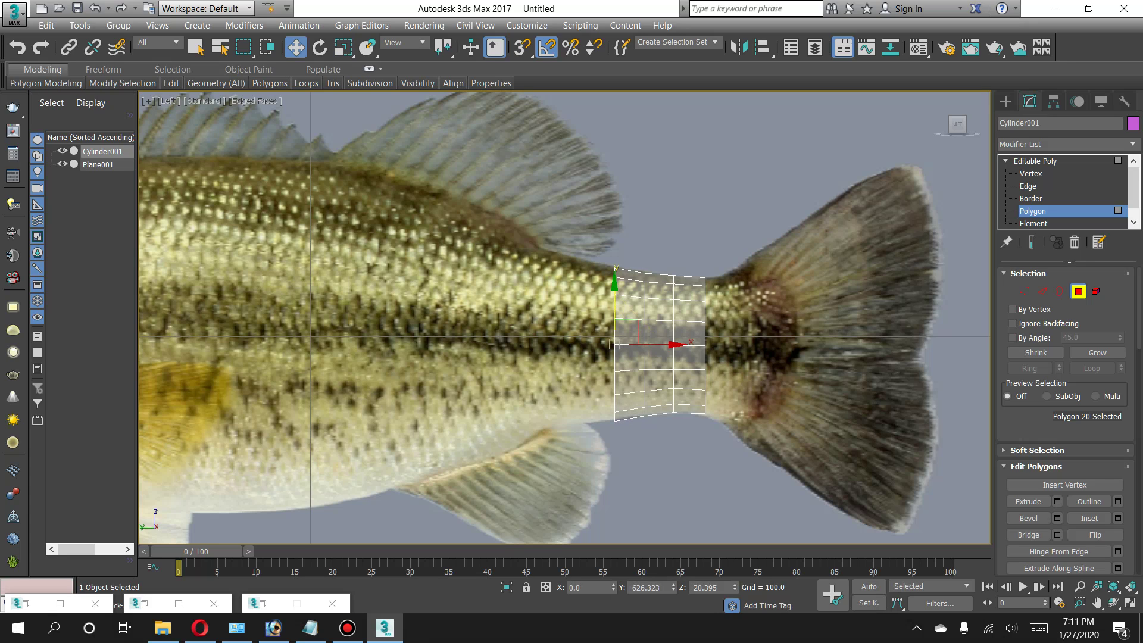
left_click_drag(676, 344, 679, 341)
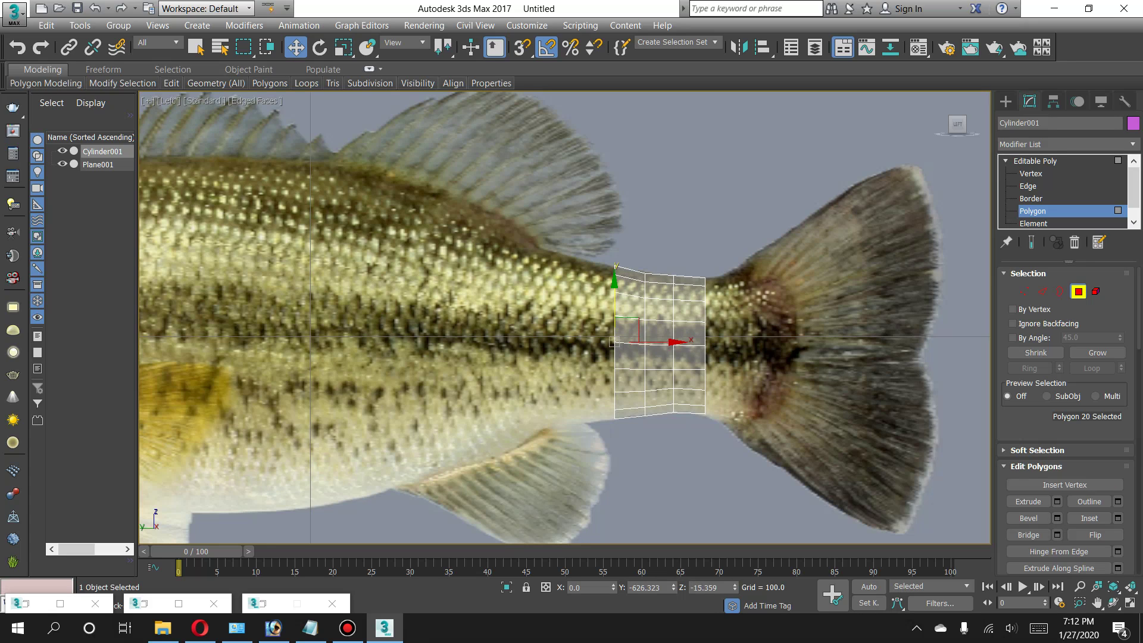
left_click(1057, 501)
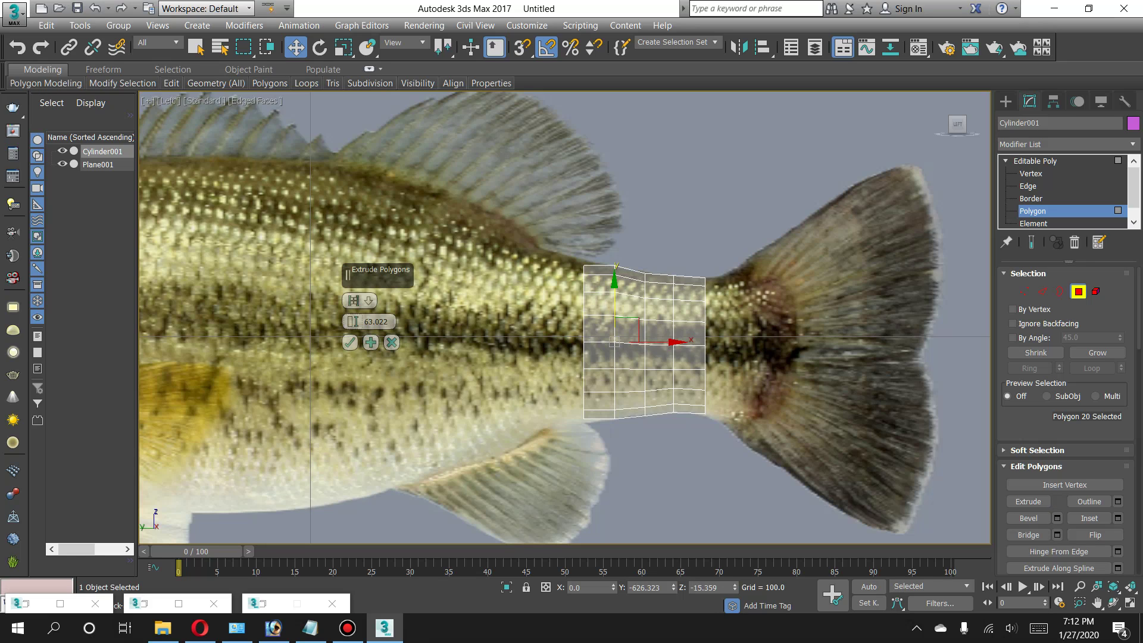
Confirm the 63.022 extrusion and scale the new end uniformly to 108%.
left_click(349, 343)
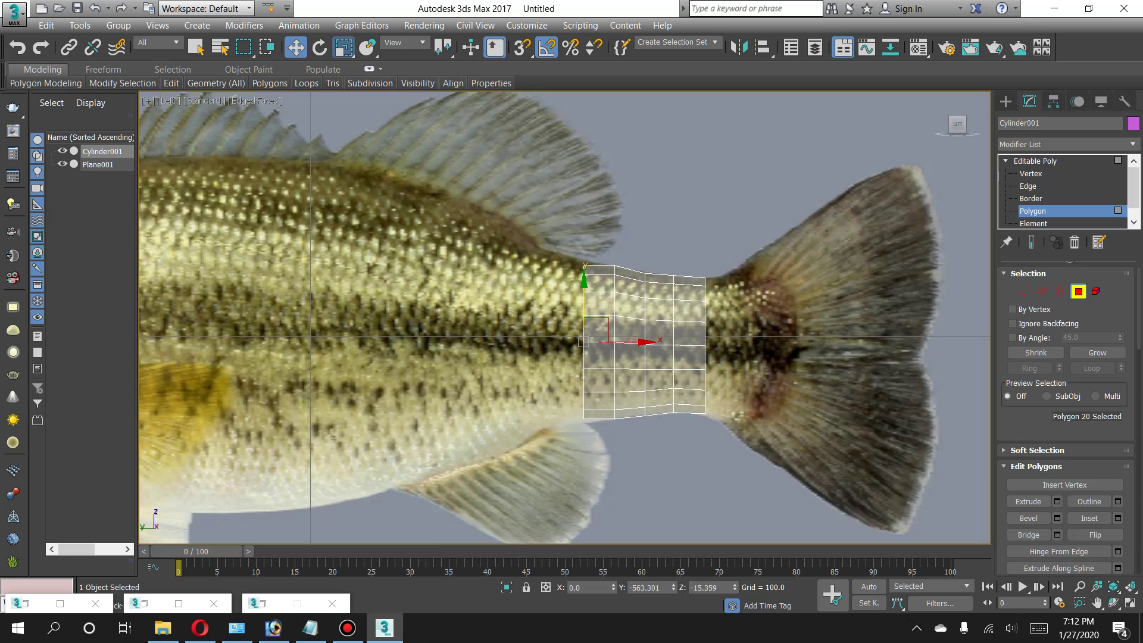
left_click(344, 47)
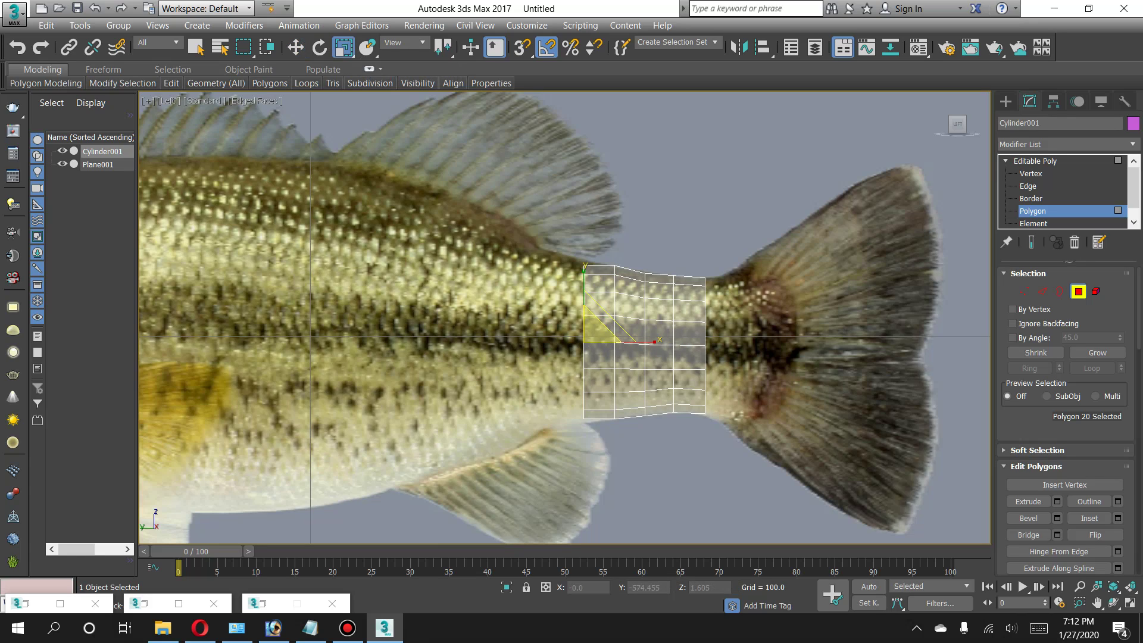
type("110")
key("Return")
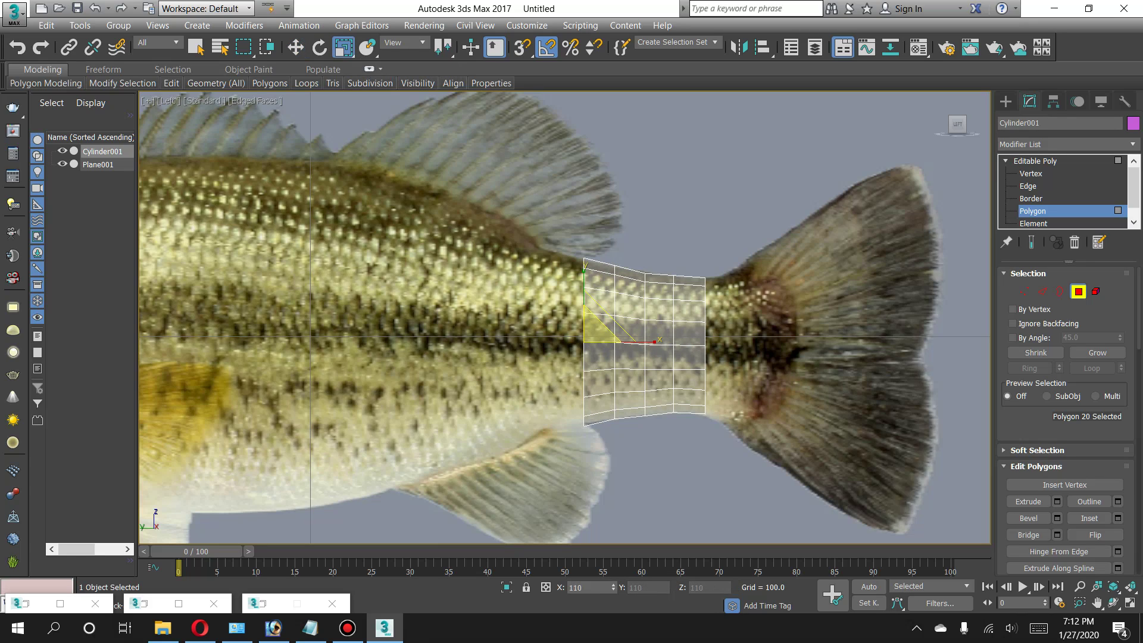
type("108")
key("Return")
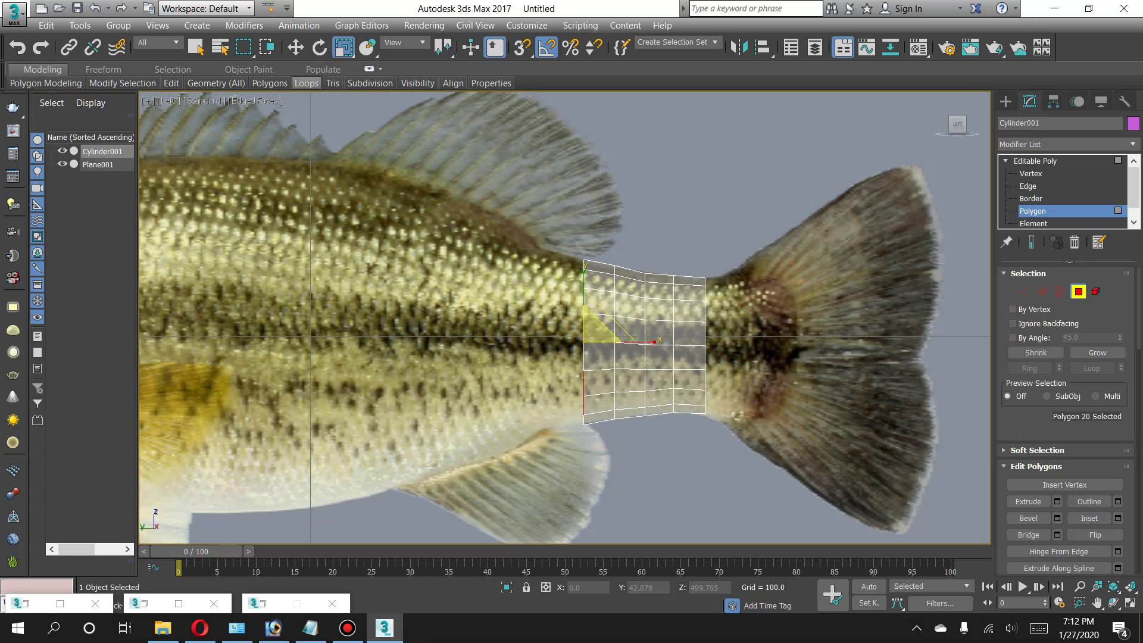
left_click(296, 48)
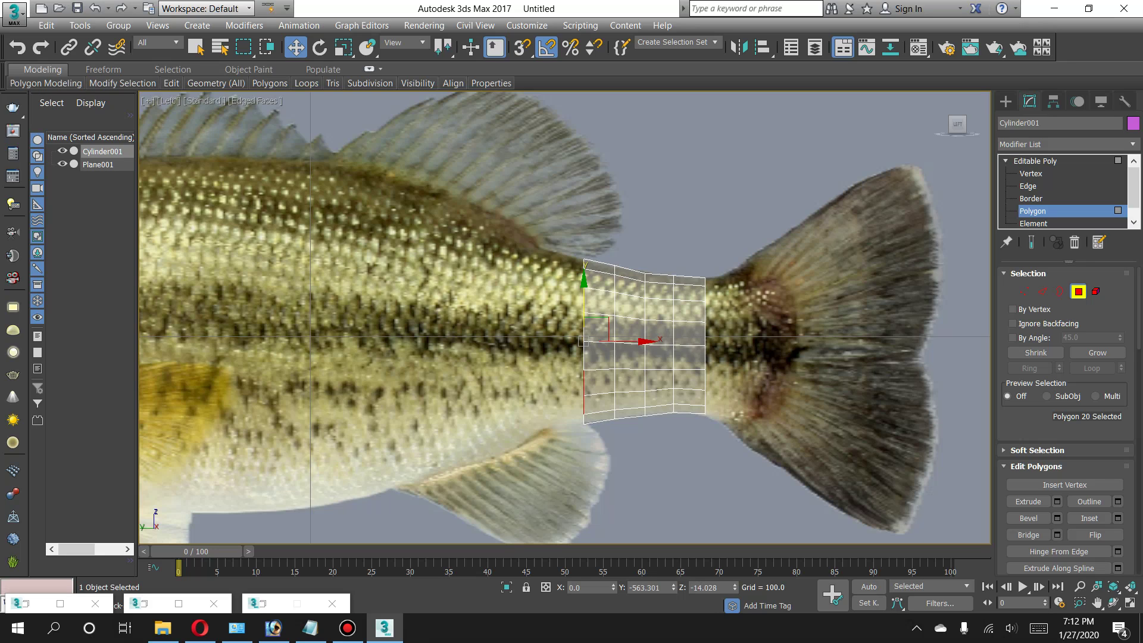
Extrude another segment, enlarge its end slightly, and pan to show more of the body.
left_click(1058, 501)
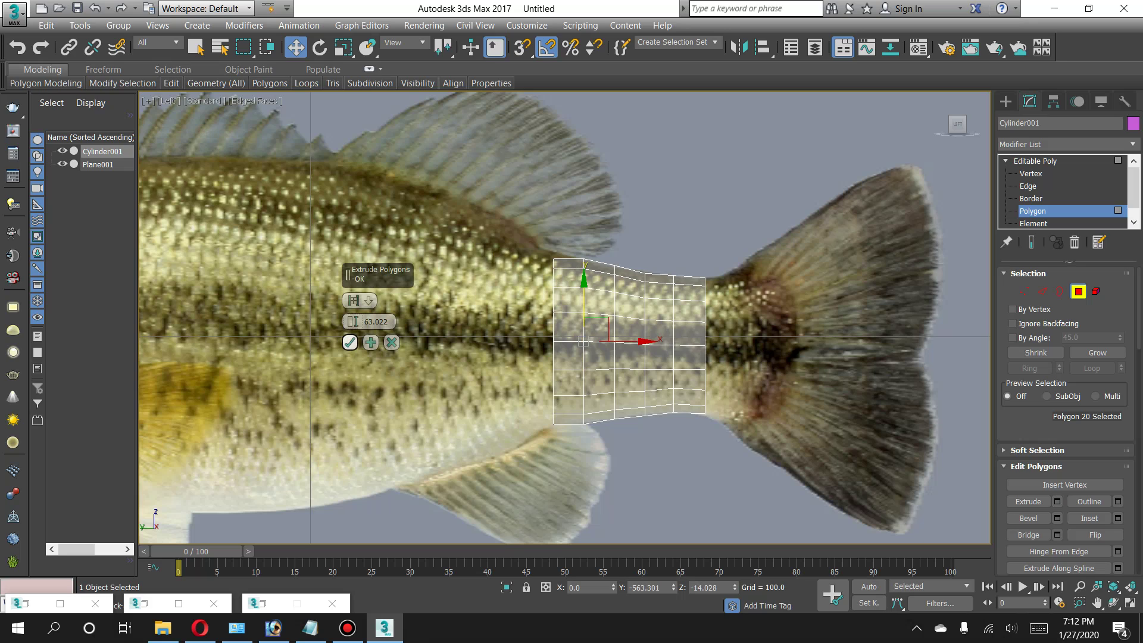
left_click(350, 342)
left_click(344, 47)
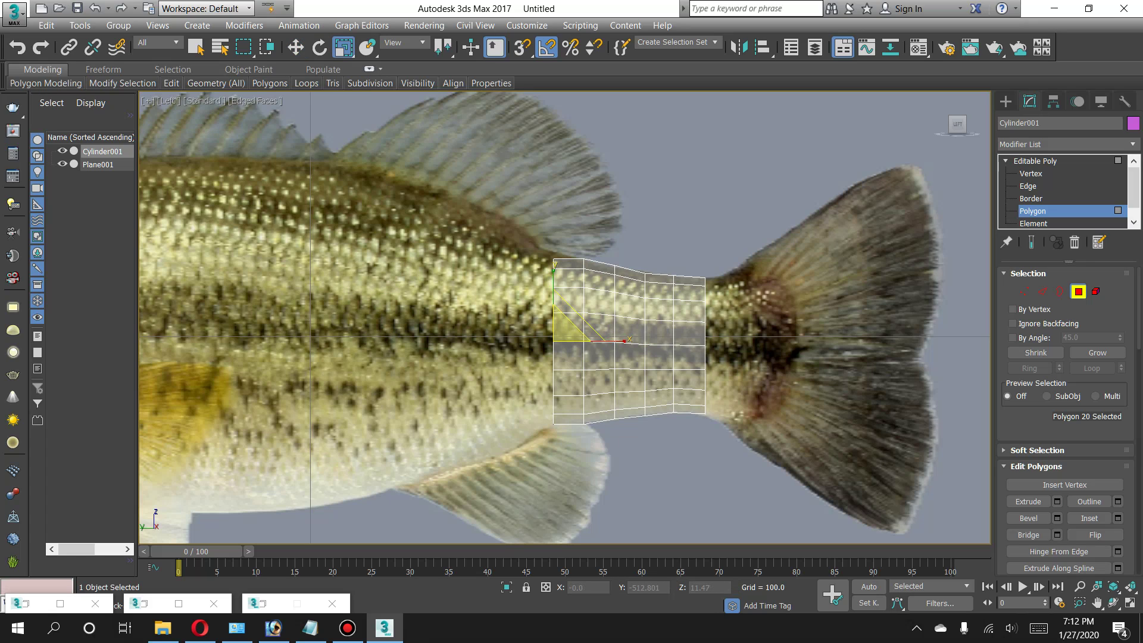
left_click_drag(568, 325, 568, 315)
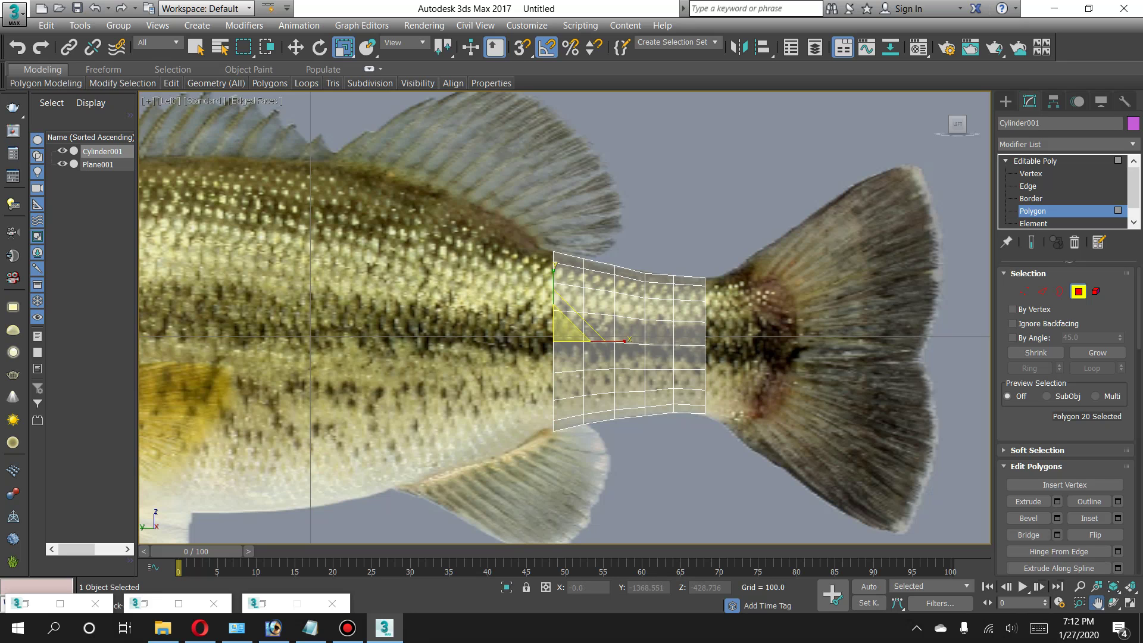
middle_click_drag(569, 321, 695, 320)
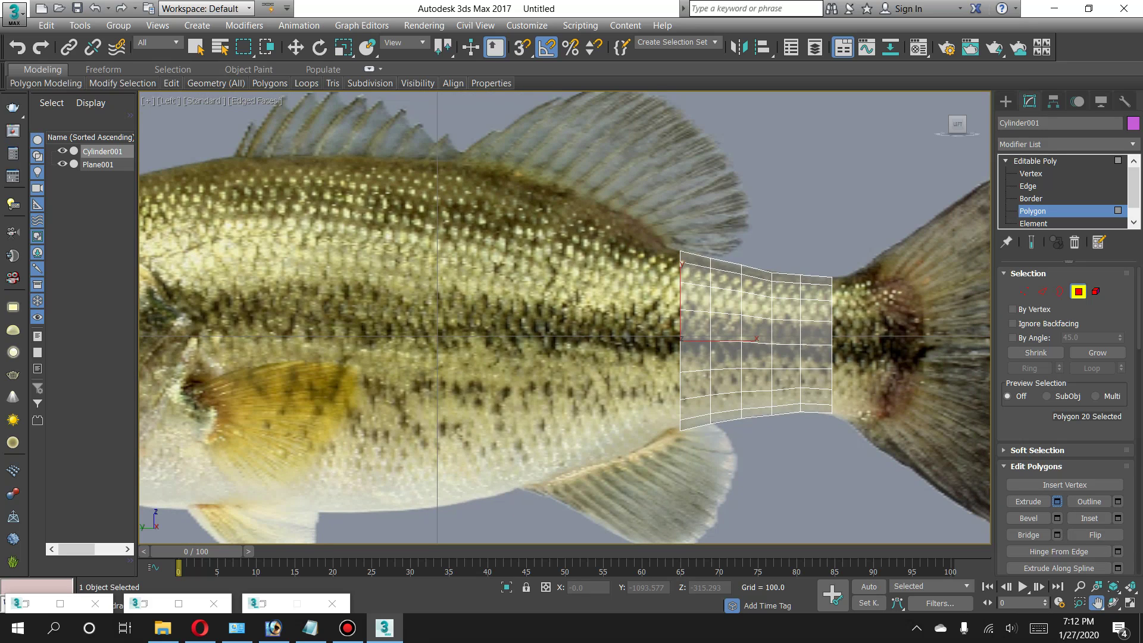
Extrude a third segment and stretch its new end taller to fit the body.
left_click(1058, 502)
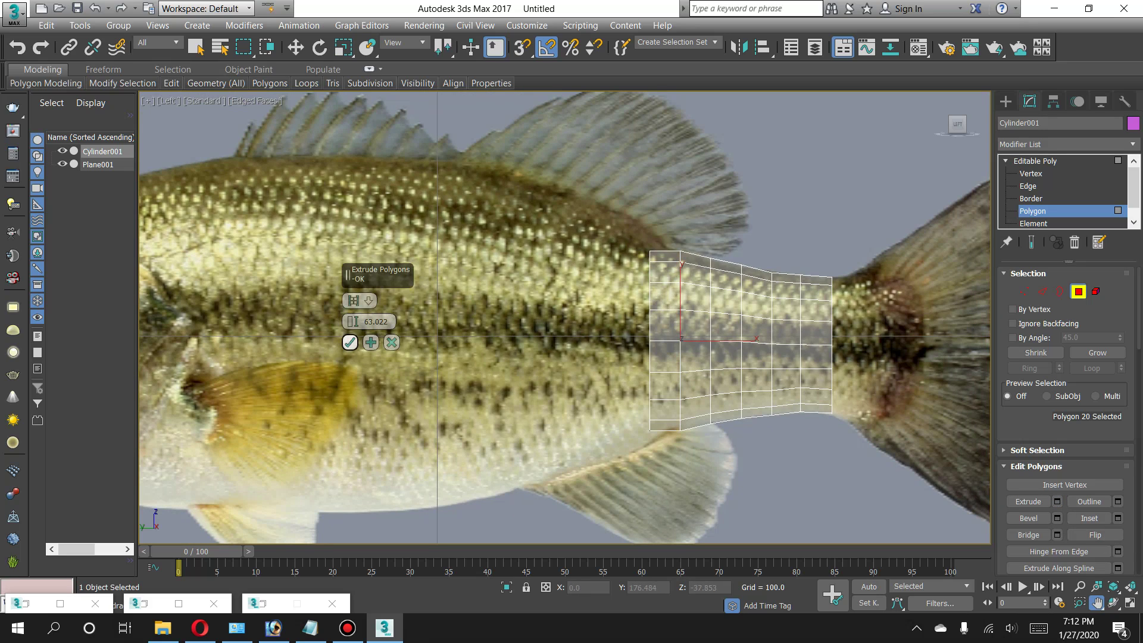
left_click(349, 342)
left_click(344, 48)
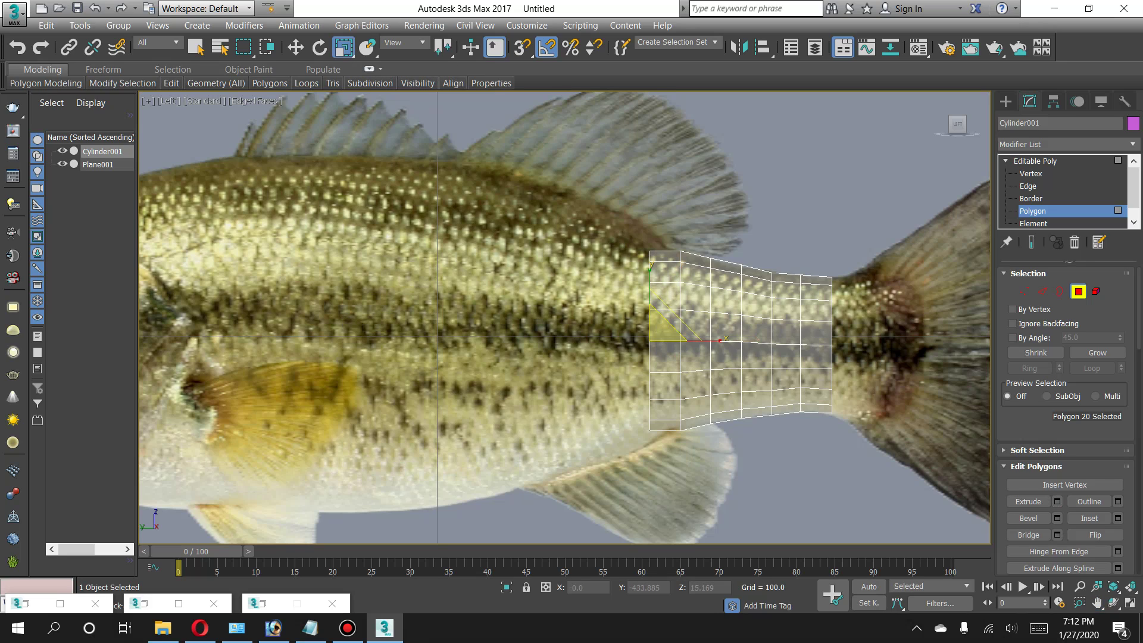
left_click_drag(662, 329, 662, 313)
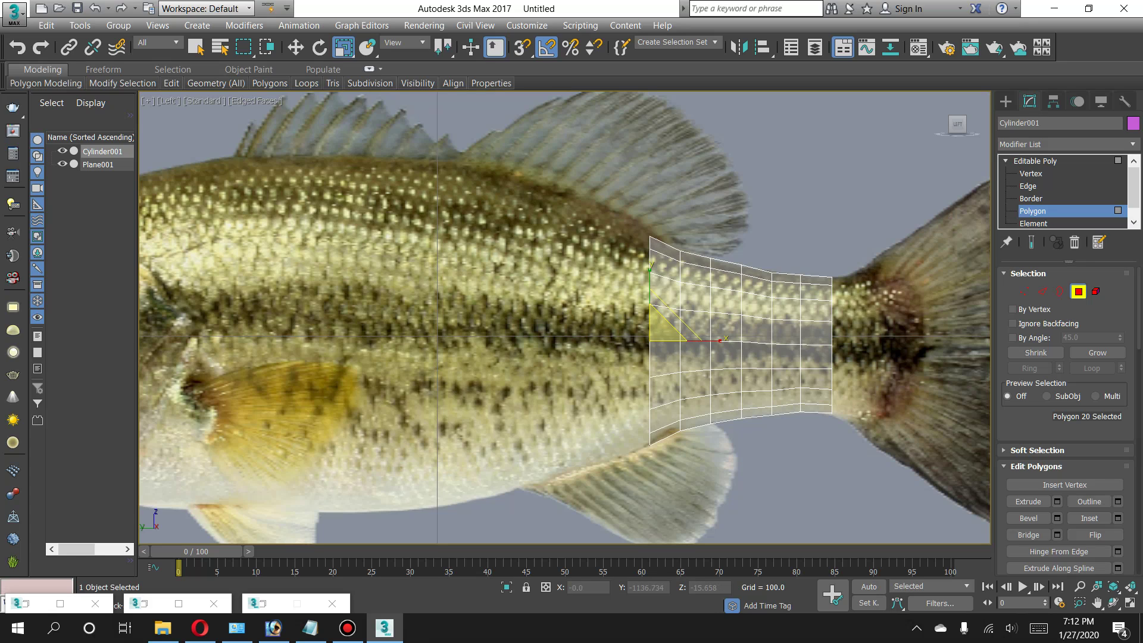
left_click(1025, 291)
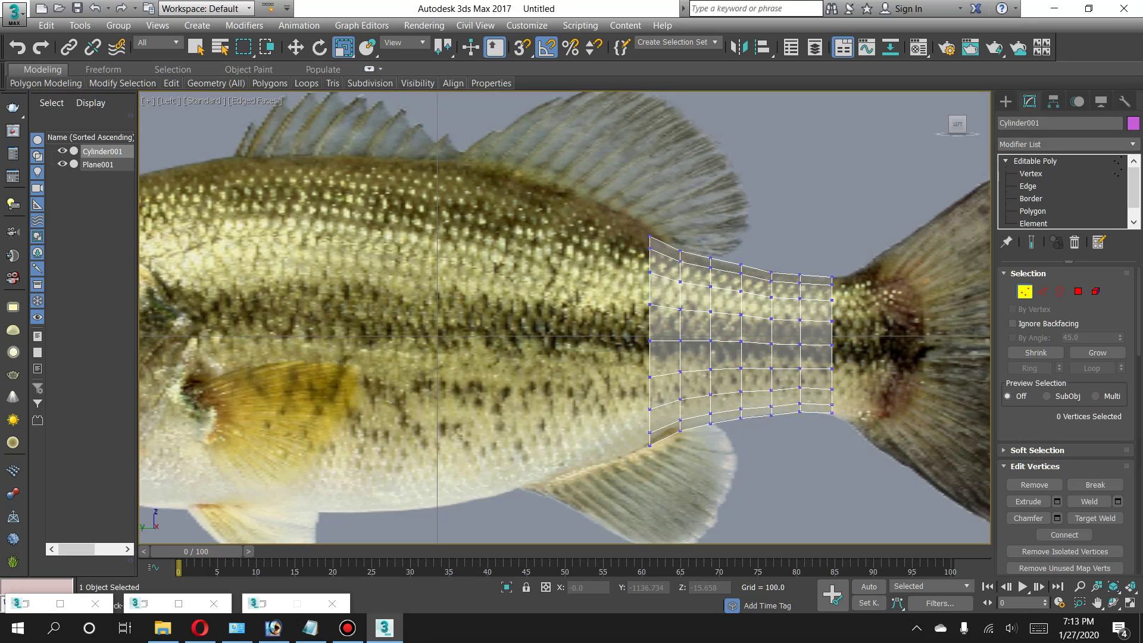
Raise the tube's lower front and left-end vertices to follow the bass's belly line.
left_click_drag(683, 414, 676, 366)
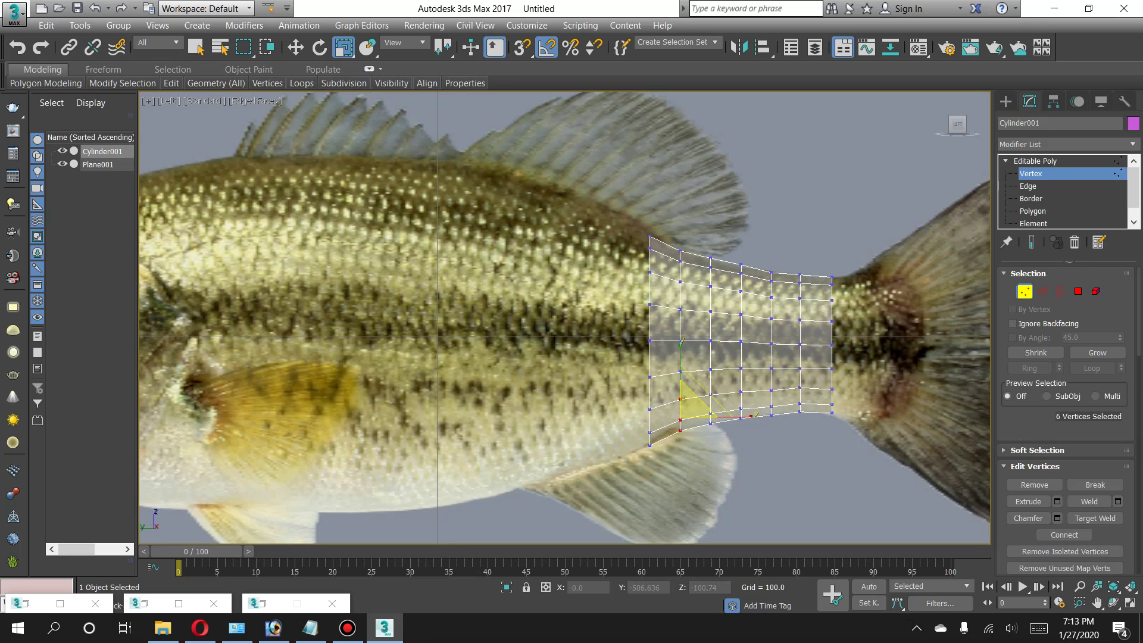
left_click(295, 47)
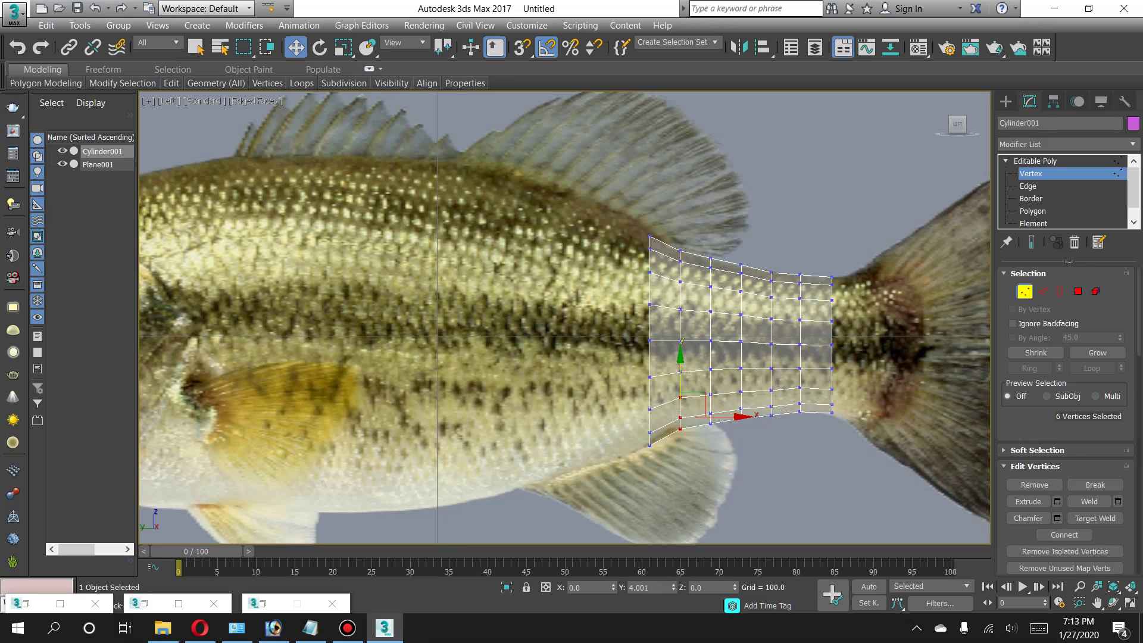
left_click_drag(681, 358, 681, 355)
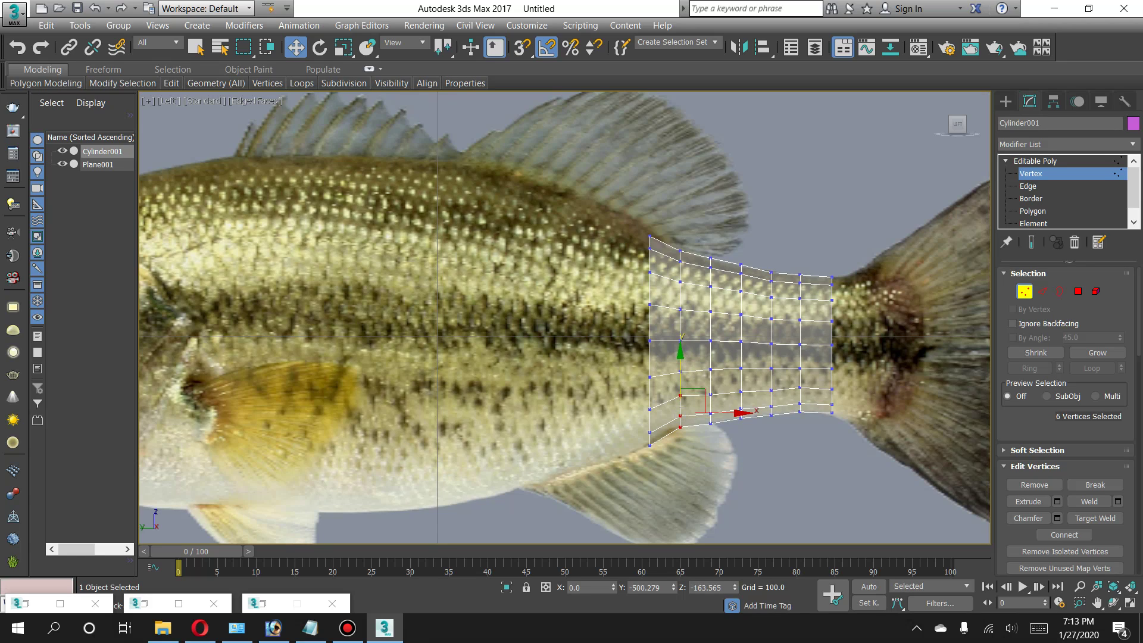
left_click_drag(667, 465, 667, 465)
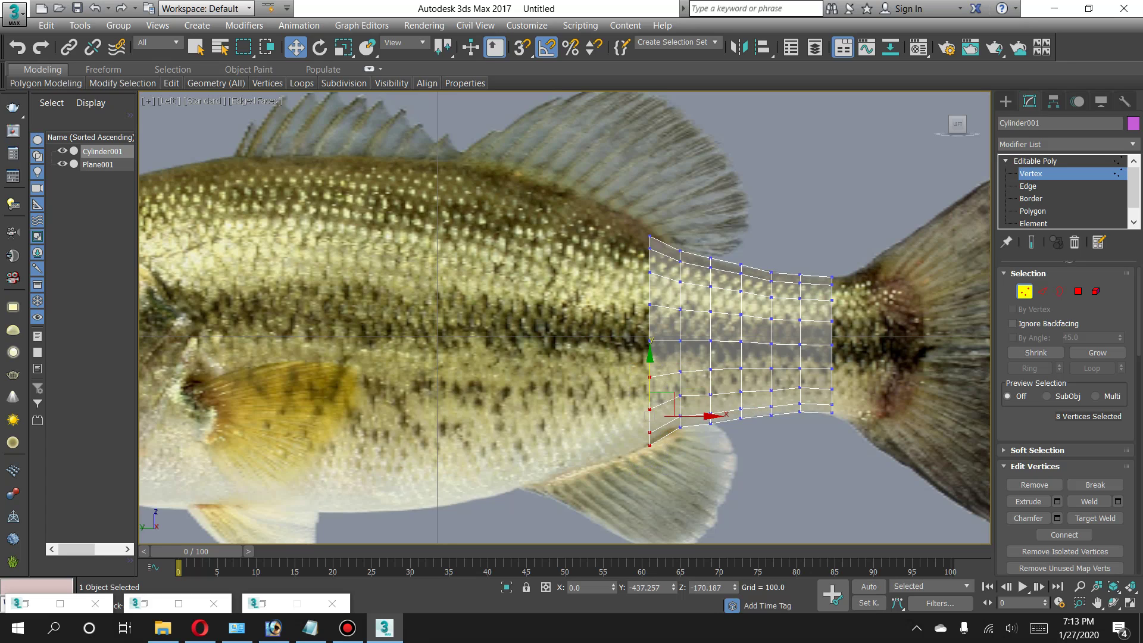
left_click_drag(650, 387, 650, 380)
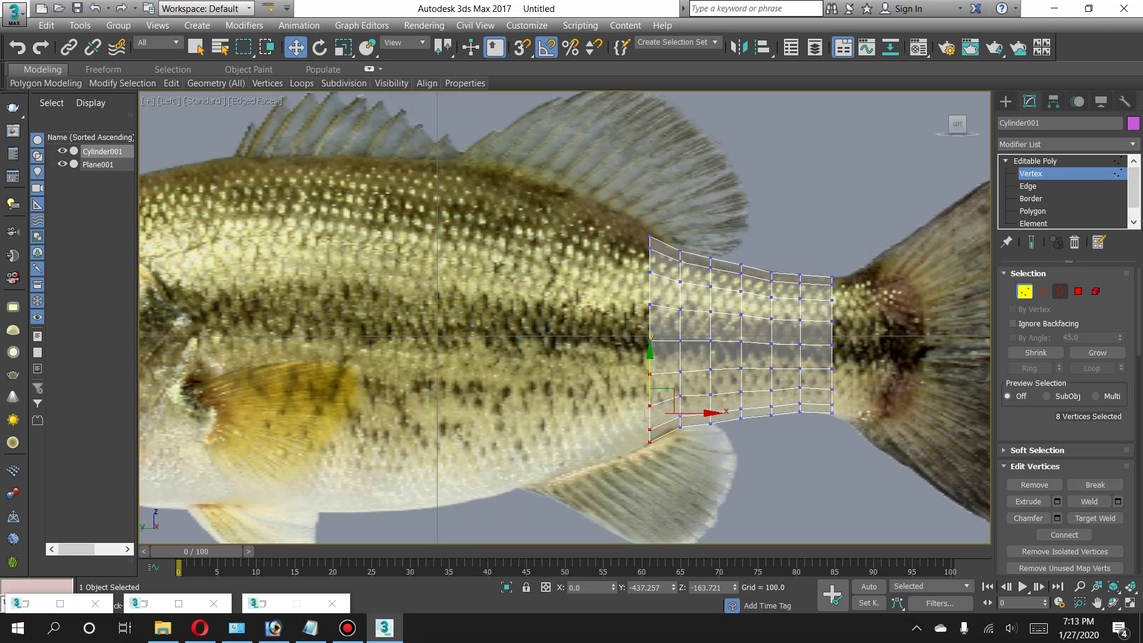
left_click(1078, 291)
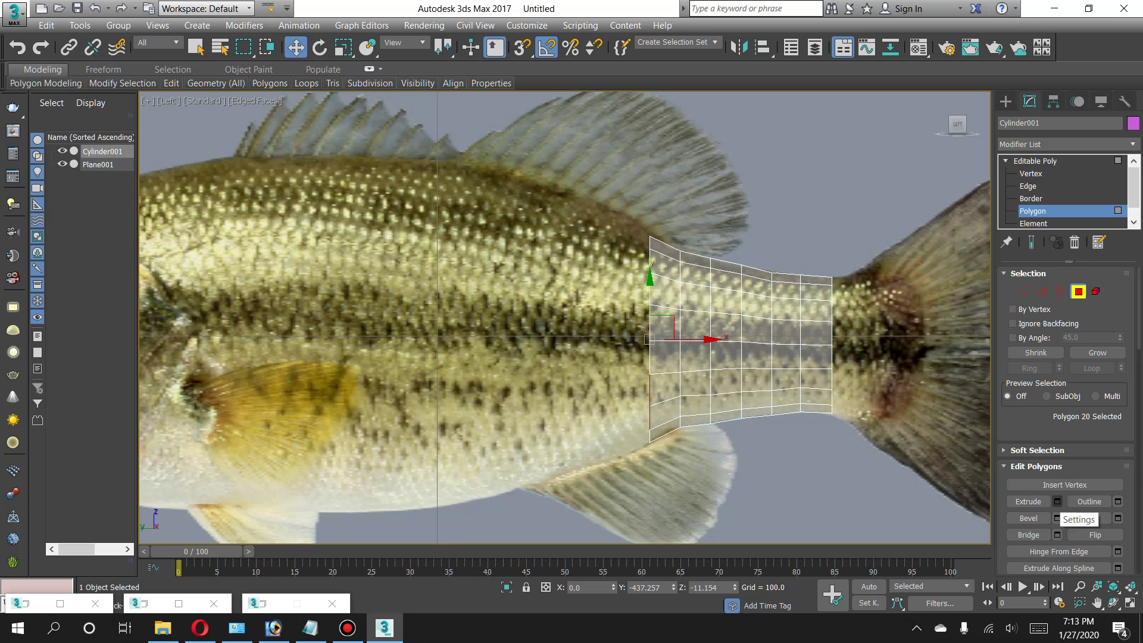
Extrude one more segment toward the head and scale its end taller to about 116%.
left_click(1057, 502)
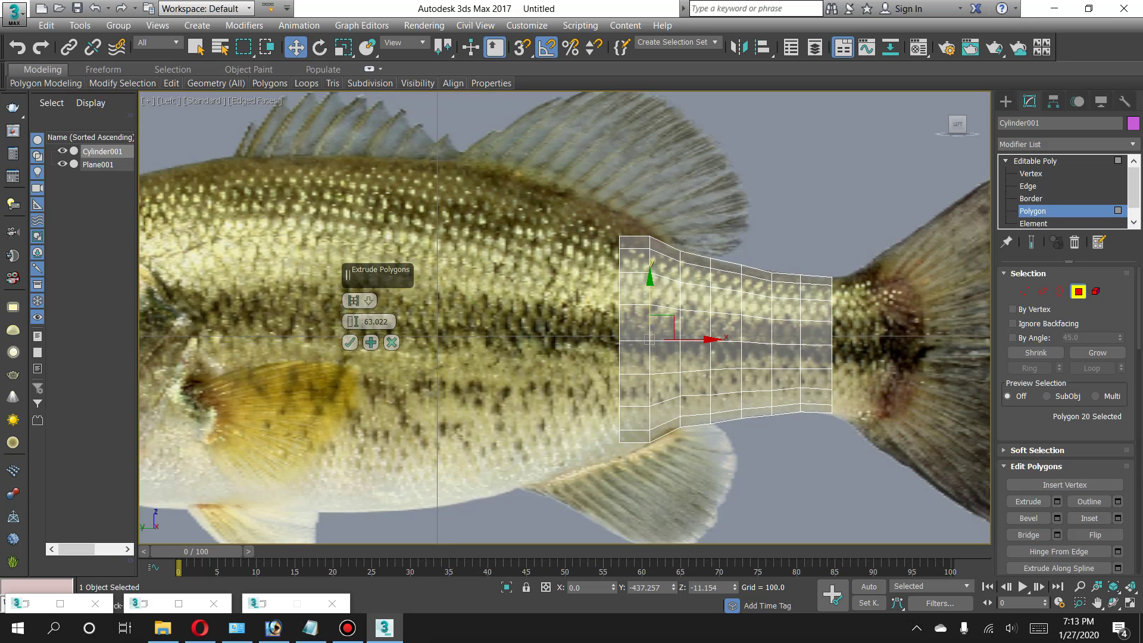
left_click(349, 342)
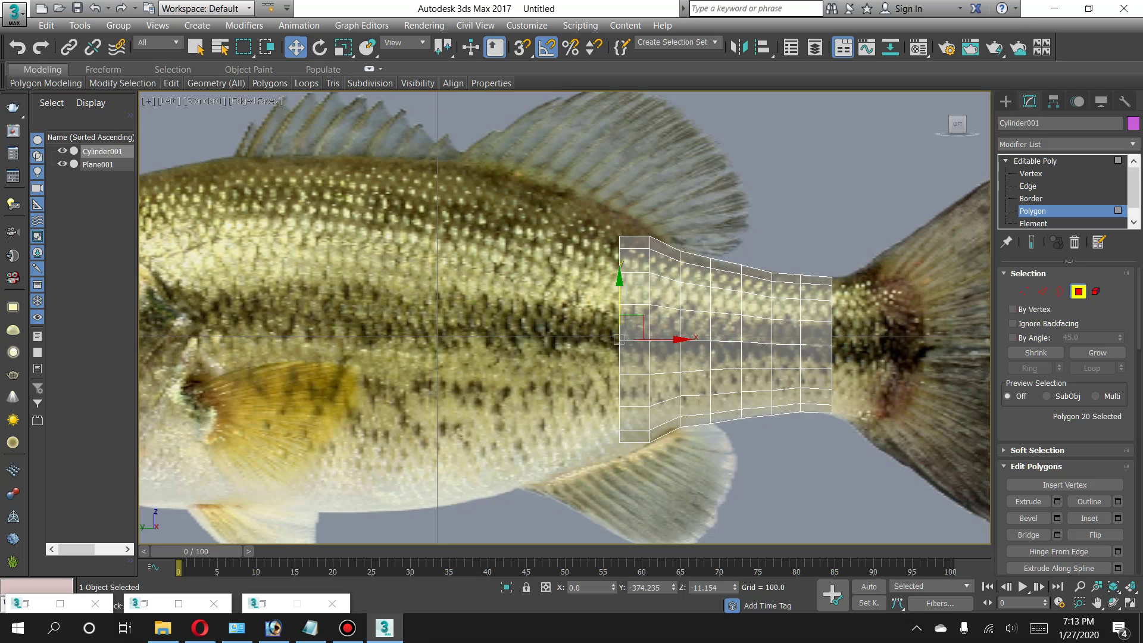
key("r")
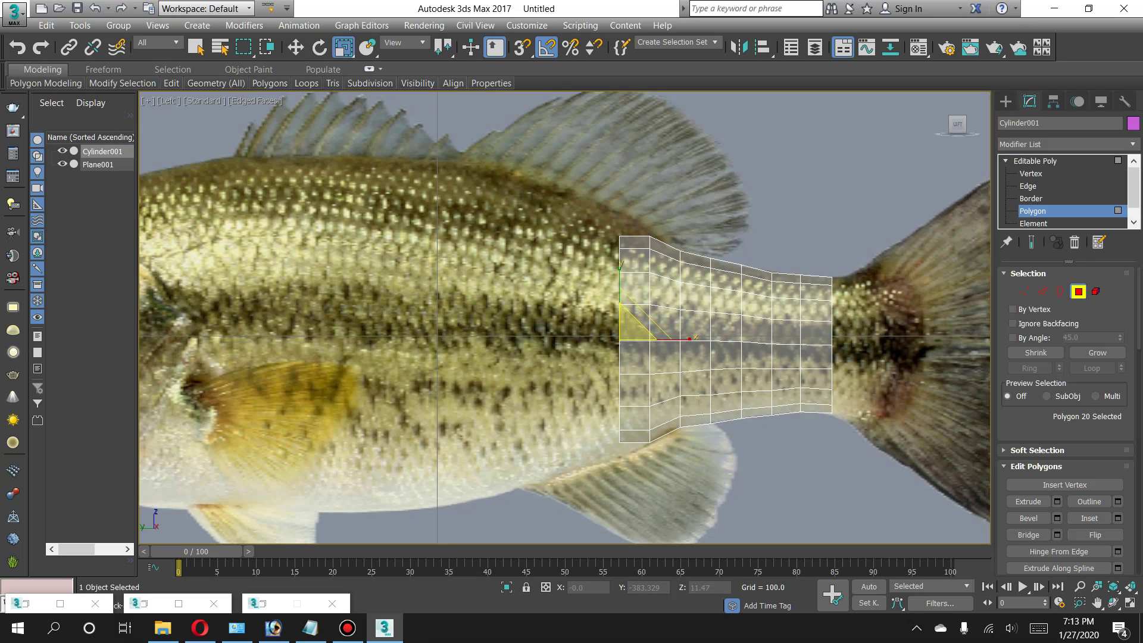
left_click_drag(631, 324, 632, 310)
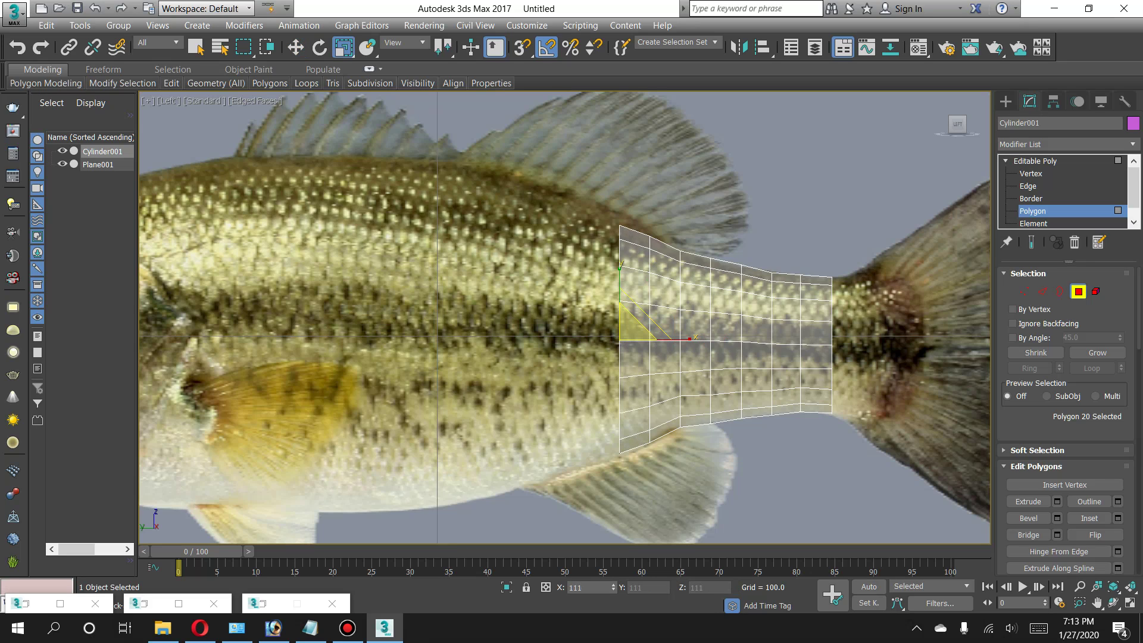
left_click_drag(631, 309, 631, 303)
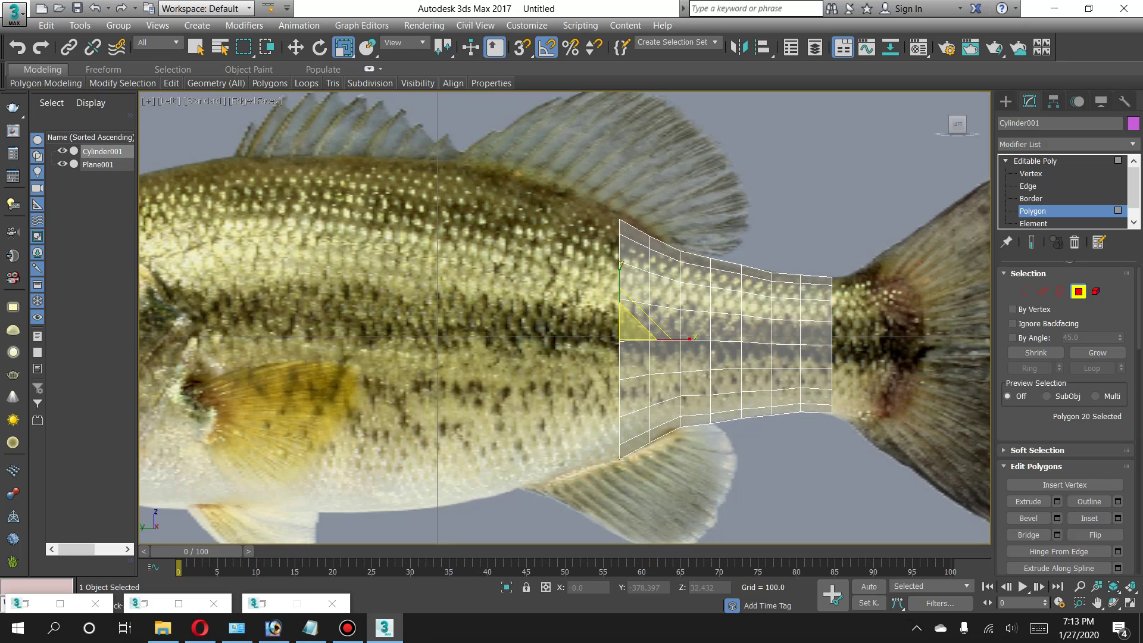
left_click(1025, 291)
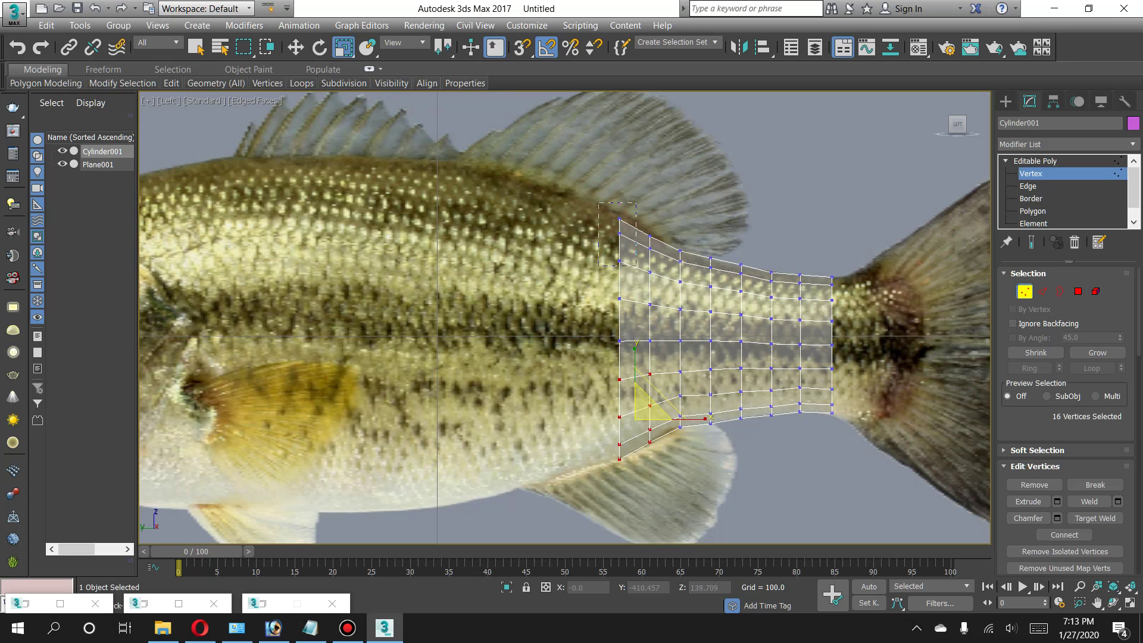
Raise the new end's top vertices and nearby upper-edge vertices to follow the fish's back.
left_click_drag(631, 243, 631, 267)
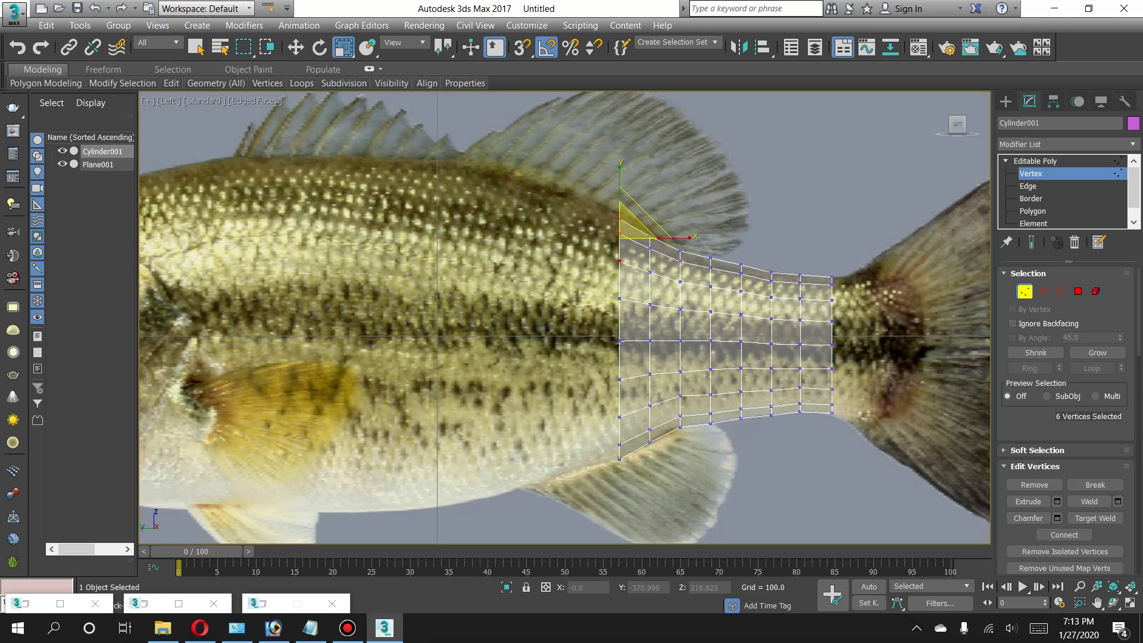
left_click(295, 47)
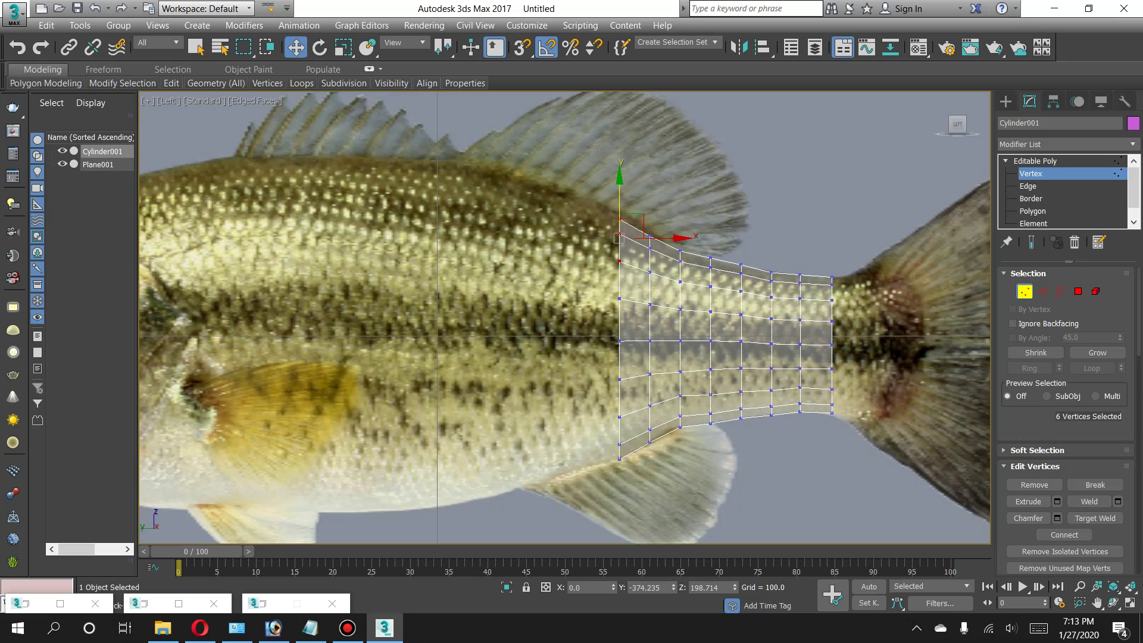
left_click_drag(620, 197, 620, 190)
left_click_drag(620, 238, 620, 231)
key("ctrl+d")
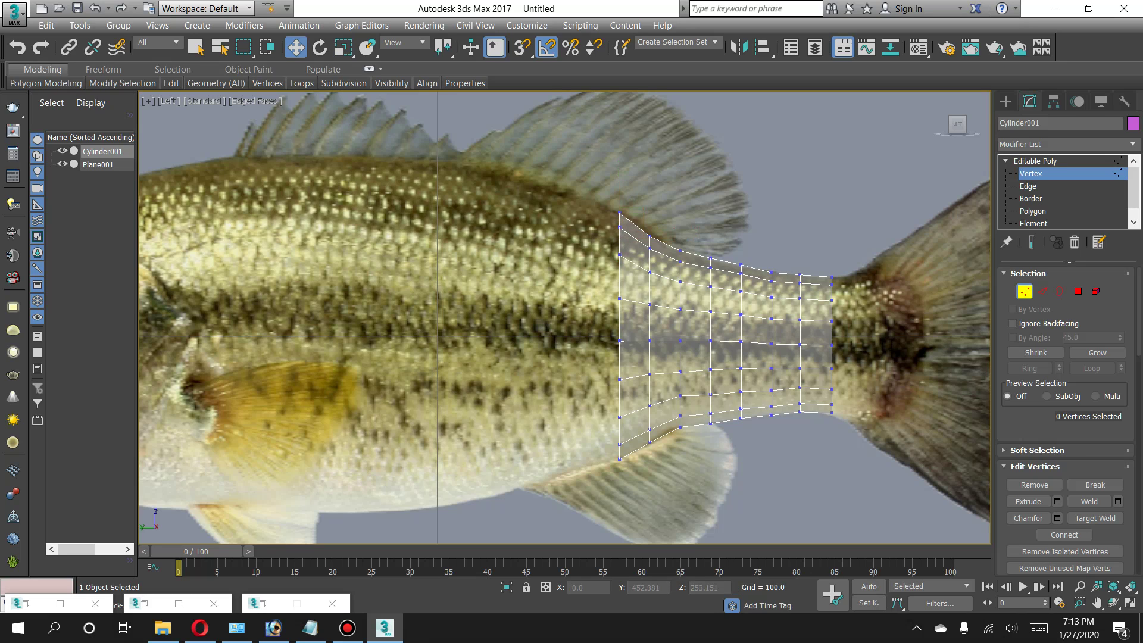
left_click_drag(669, 294, 669, 295)
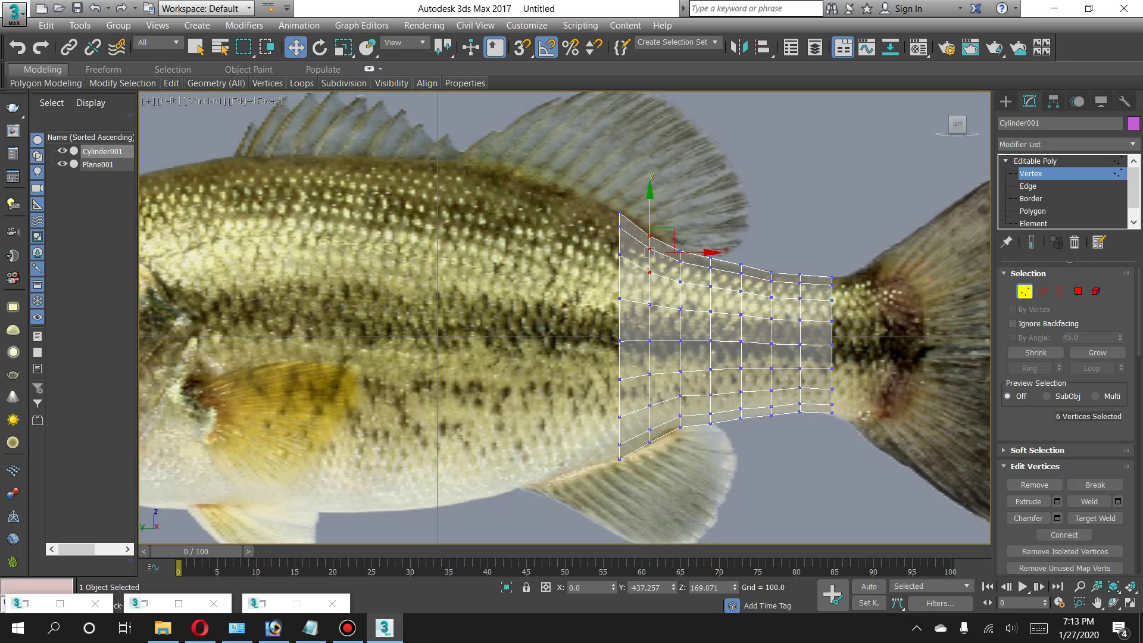
left_click_drag(650, 238, 650, 247)
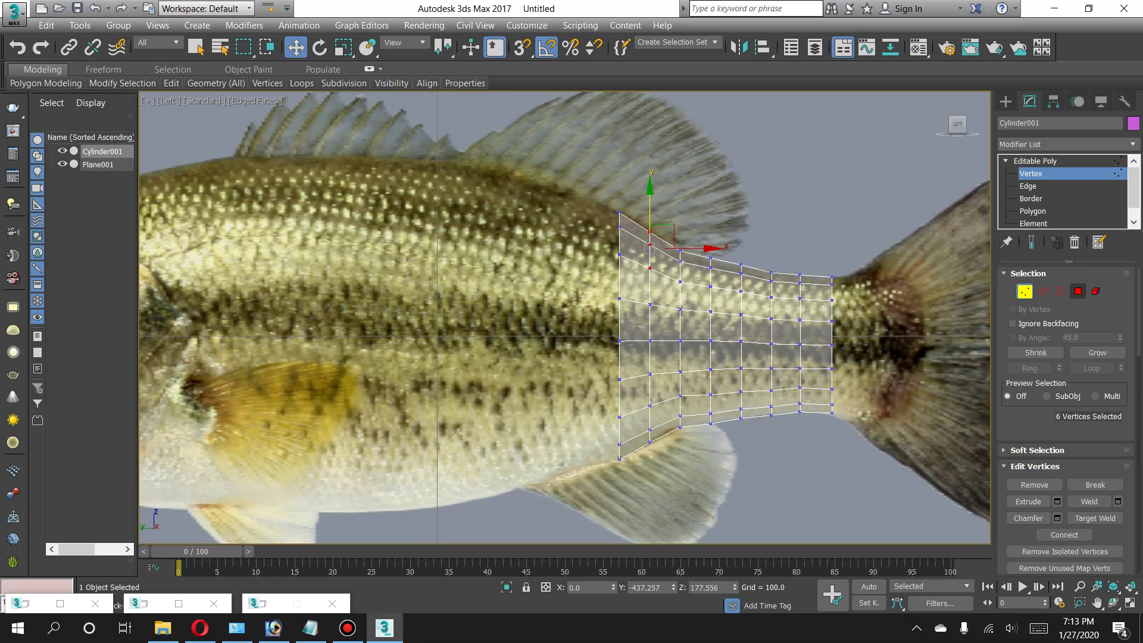
key("4")
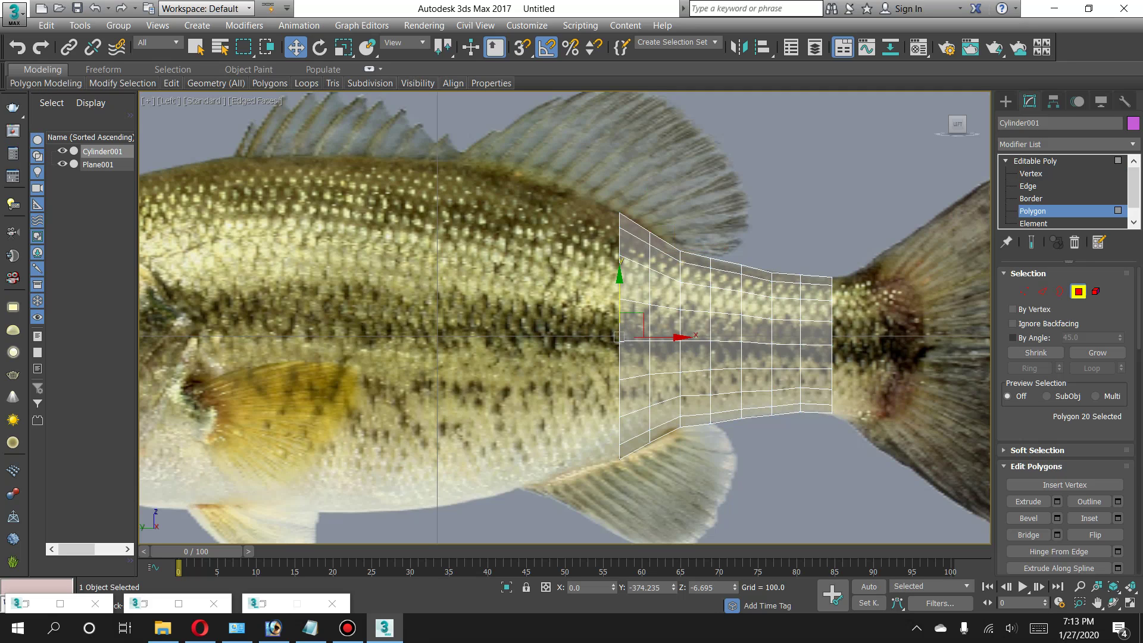
Extrude another segment from the end faces, undoing a trial scale to keep its height.
left_click(1057, 502)
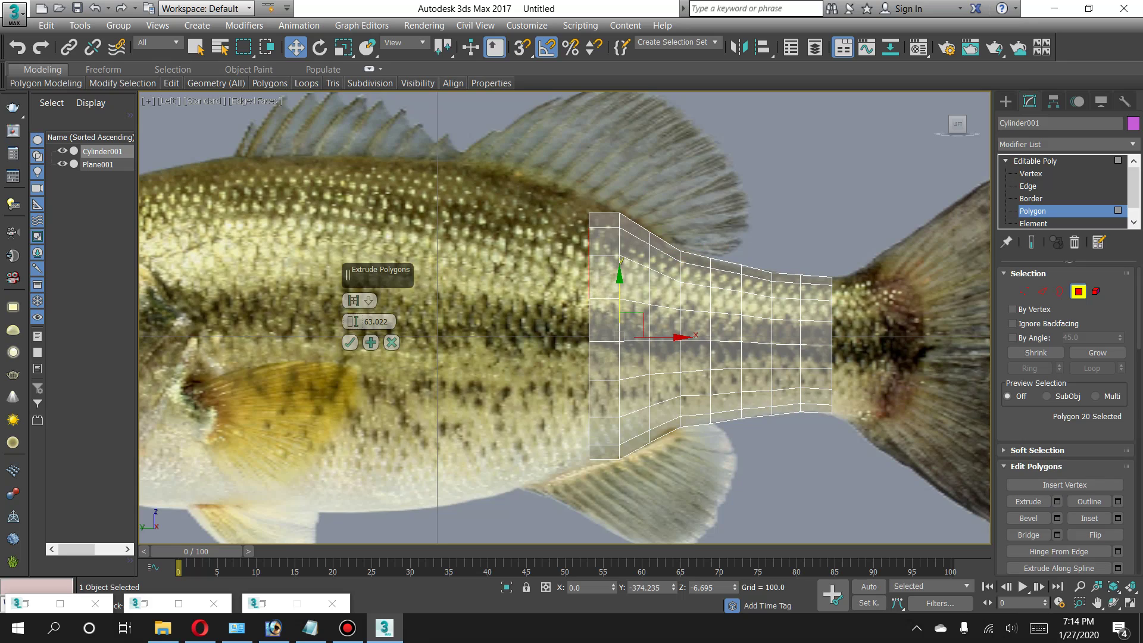
left_click(350, 343)
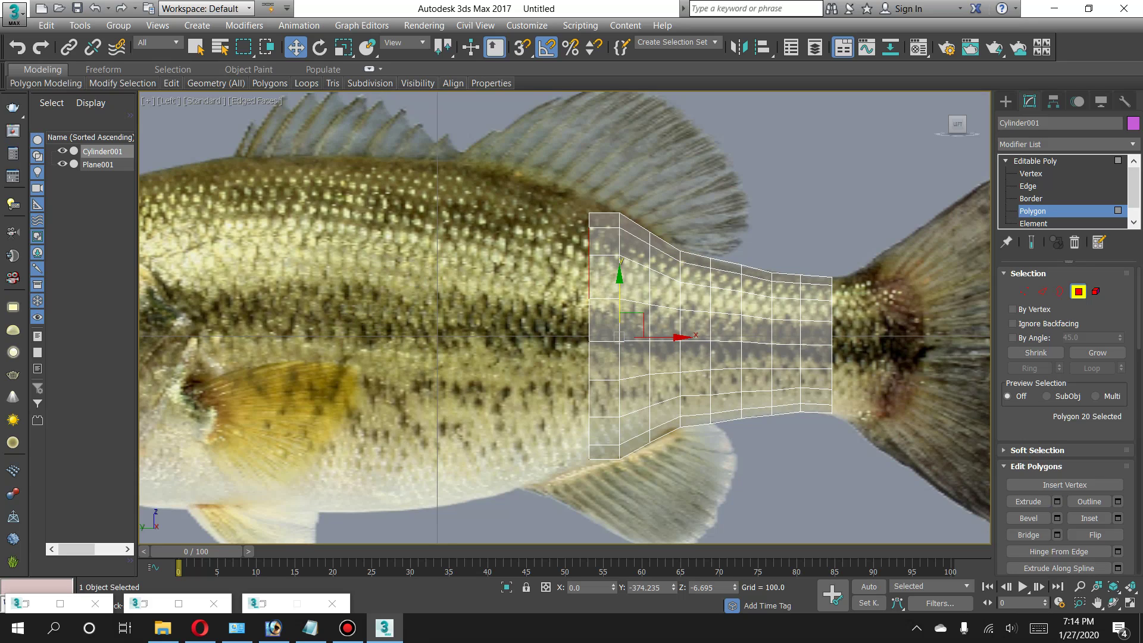
key("r")
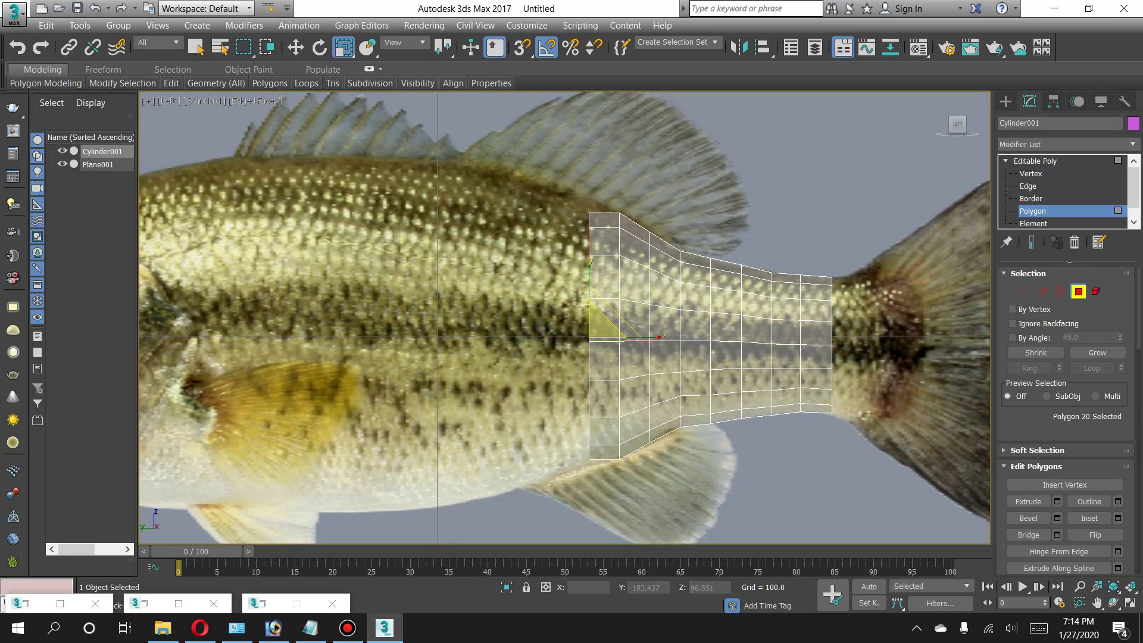
left_click_drag(602, 321, 611, 310)
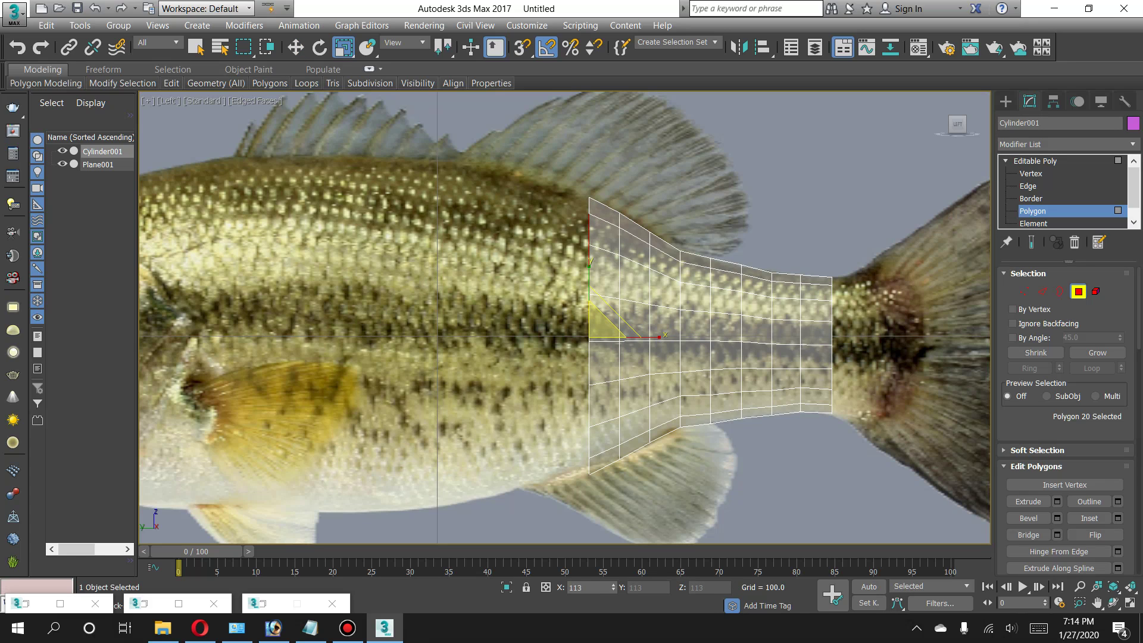
key("ctrl+z")
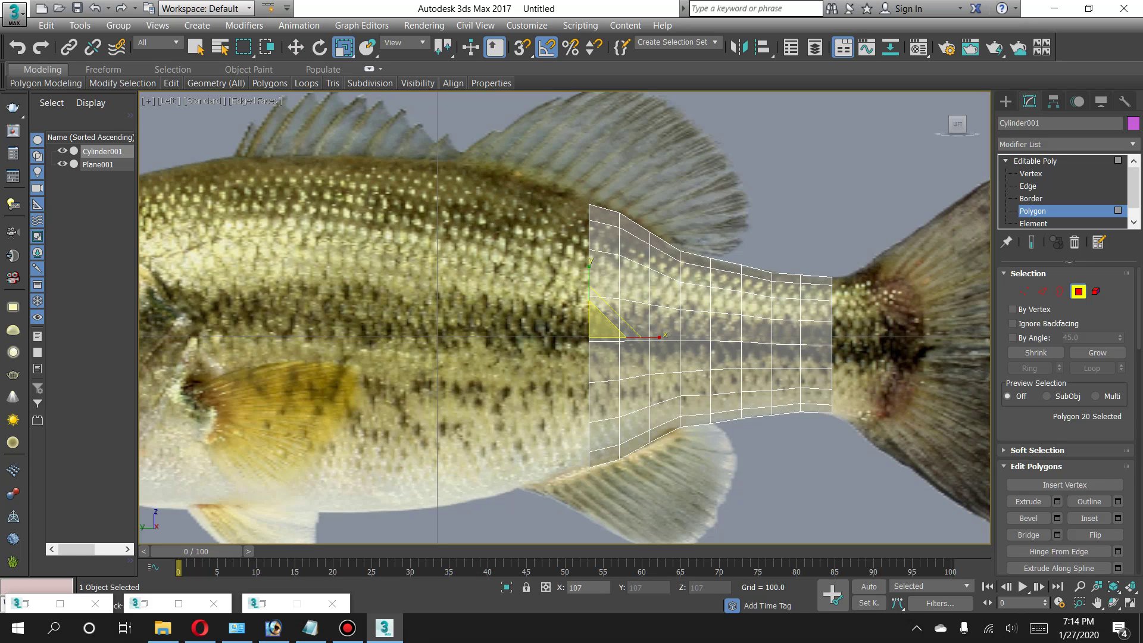
key("1")
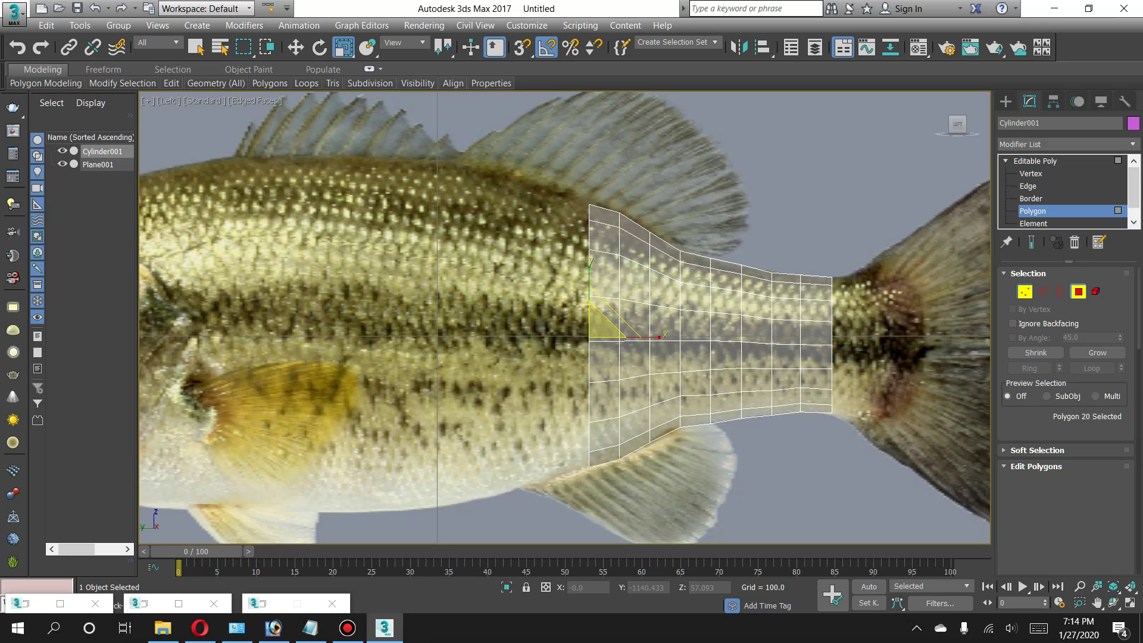
Raise the new left-column vertices and lift the lower-left ones toward the belly outline.
left_click_drag(566, 181, 605, 299)
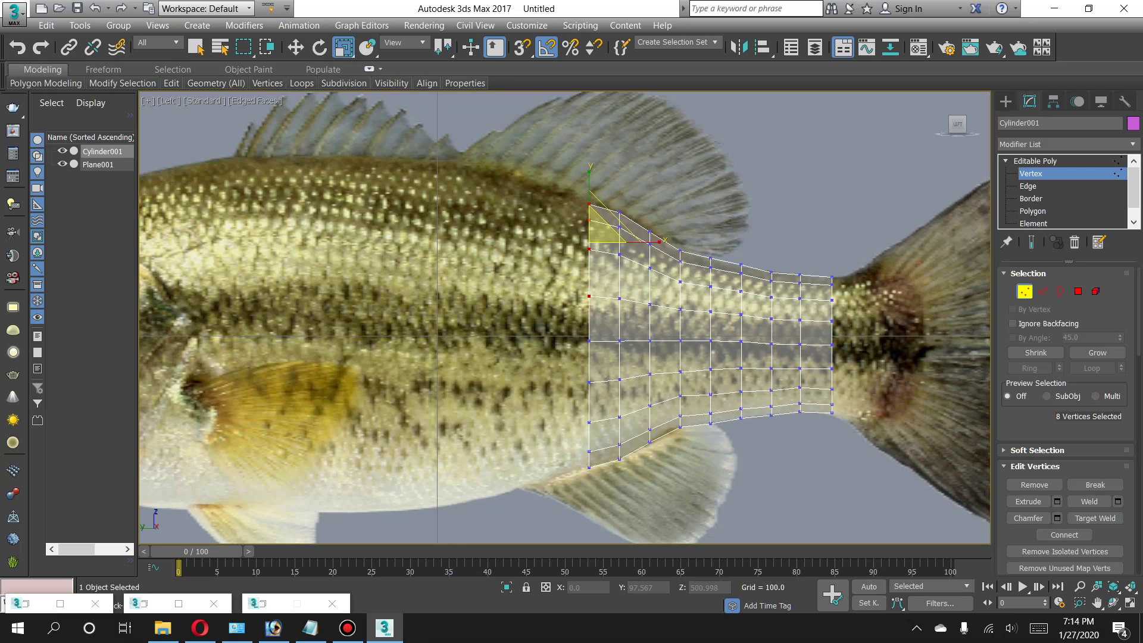
key("w")
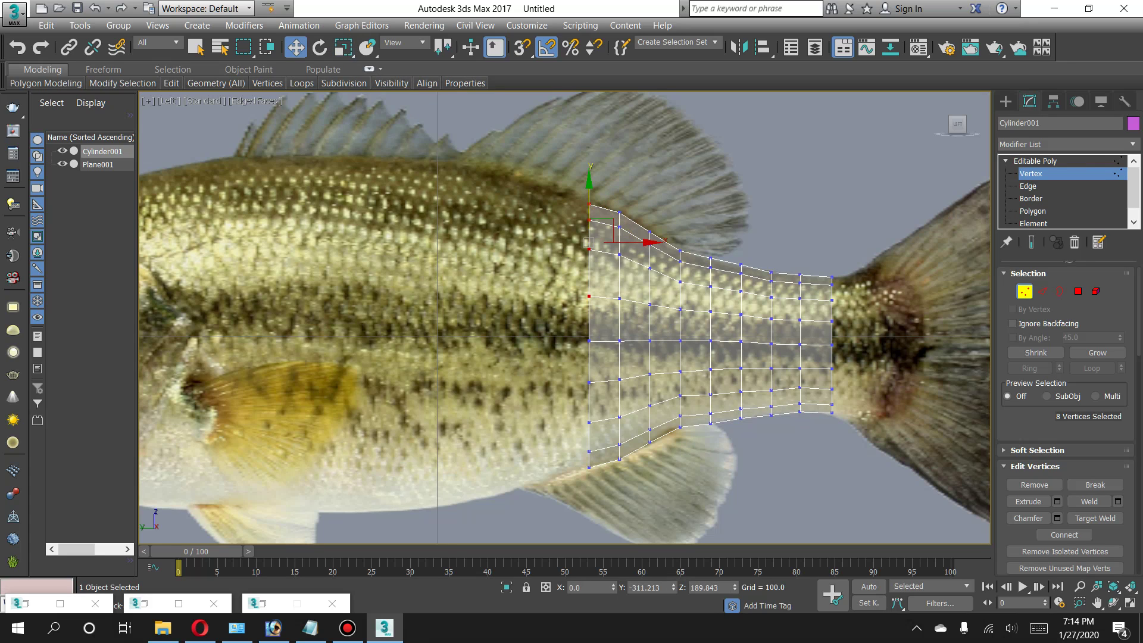
left_click_drag(589, 243, 589, 238)
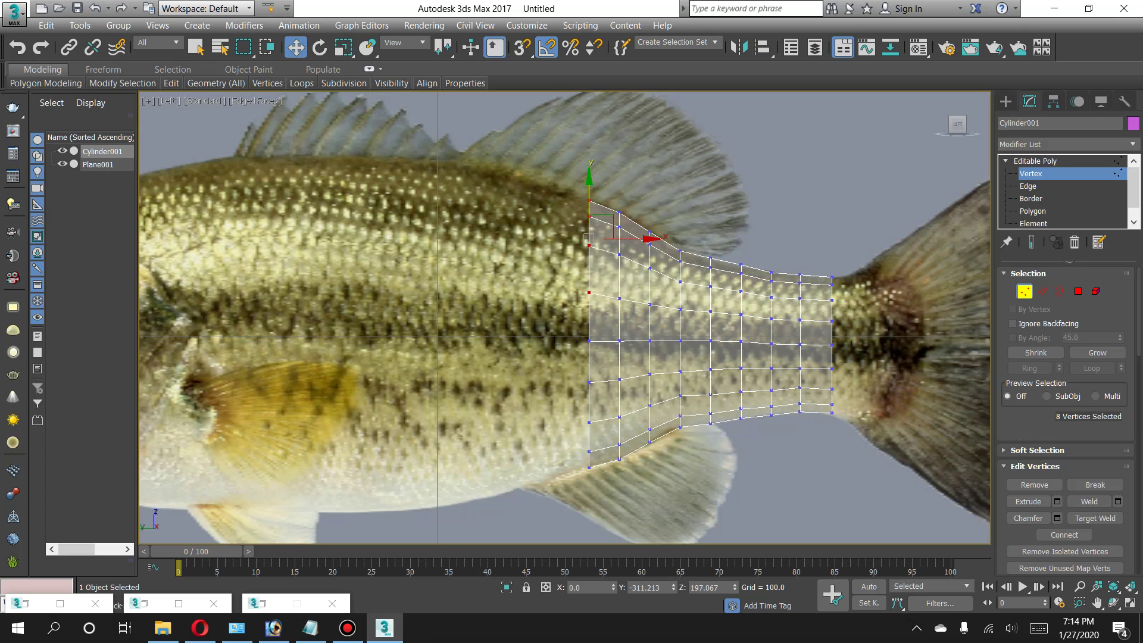
left_click_drag(606, 405, 642, 486)
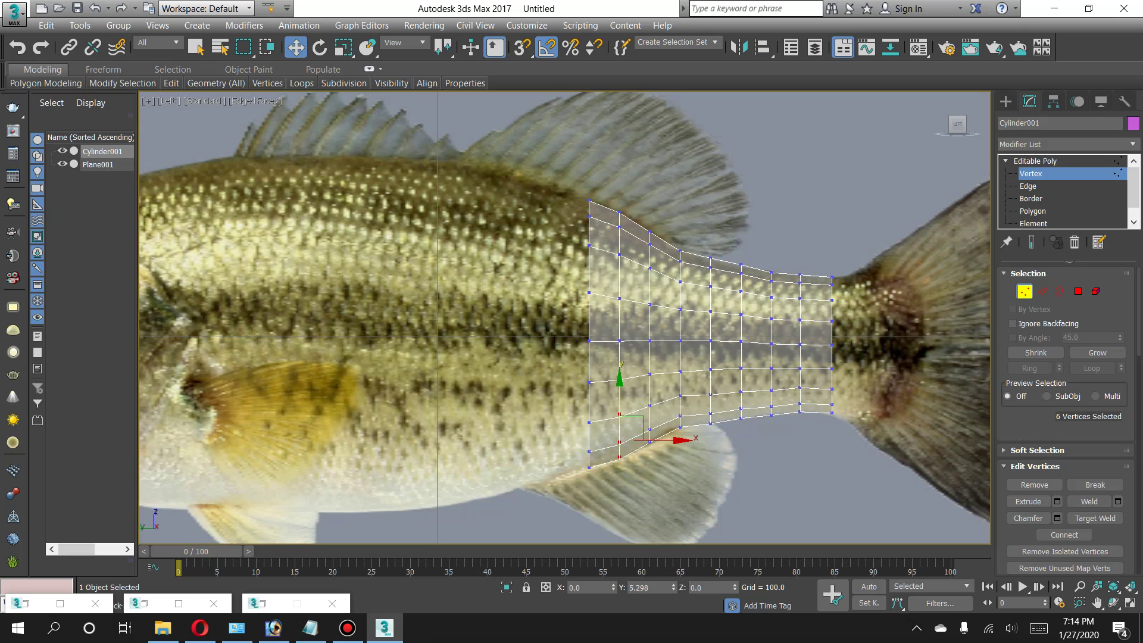
left_click_drag(619, 398, 619, 396)
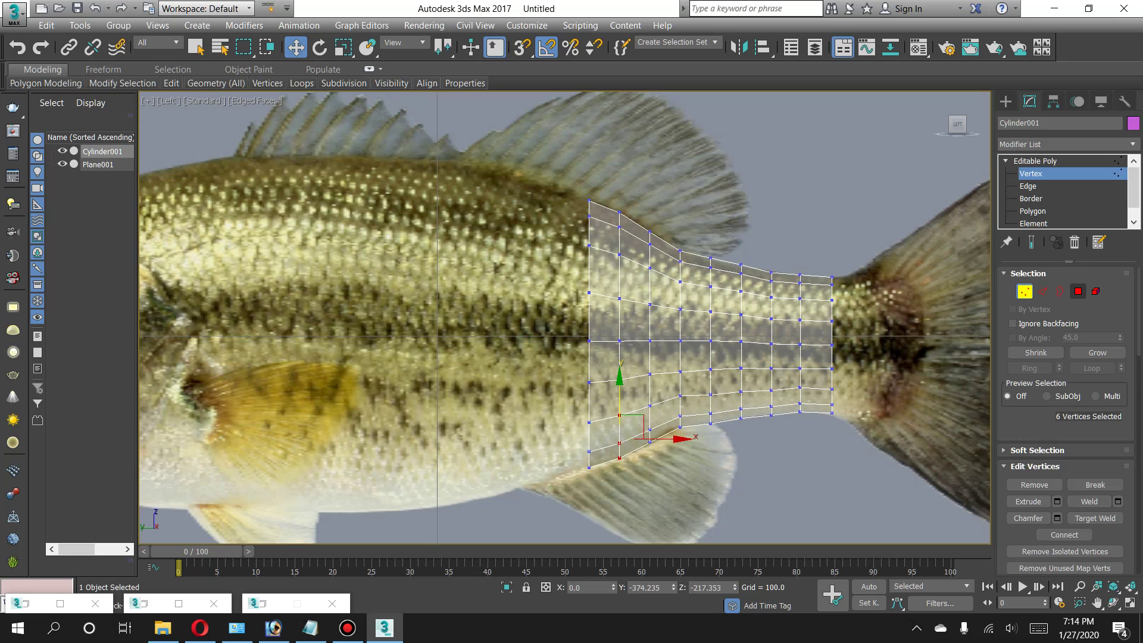
Extrude a new segment, enlarge its front end slightly, and begin the next 63.022 extrusion.
left_click(1079, 291)
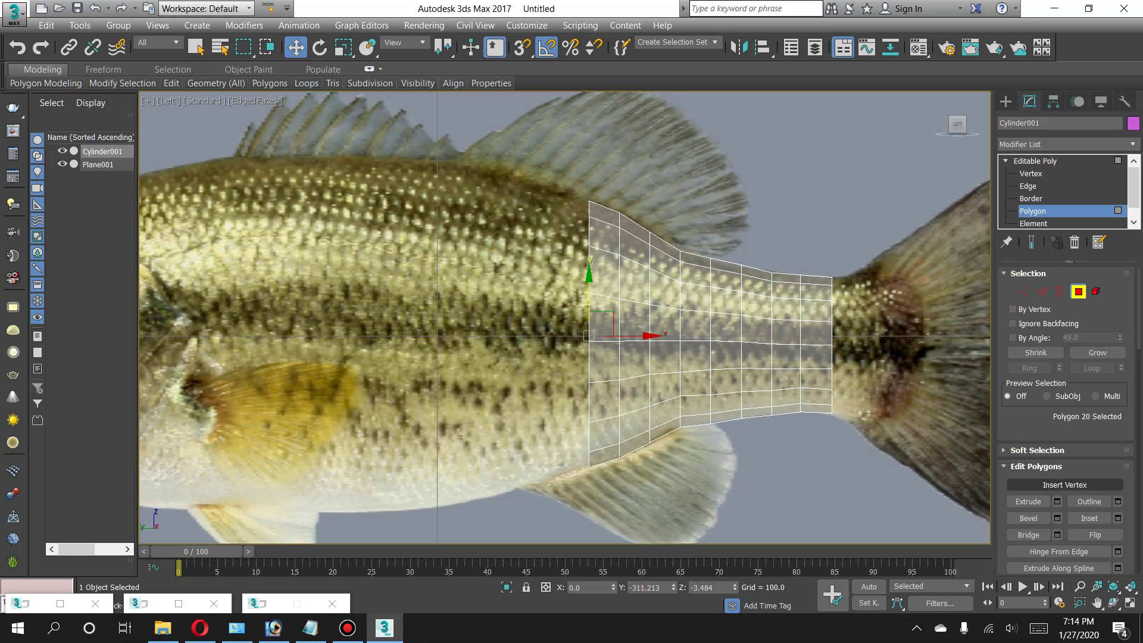
key("shift+e")
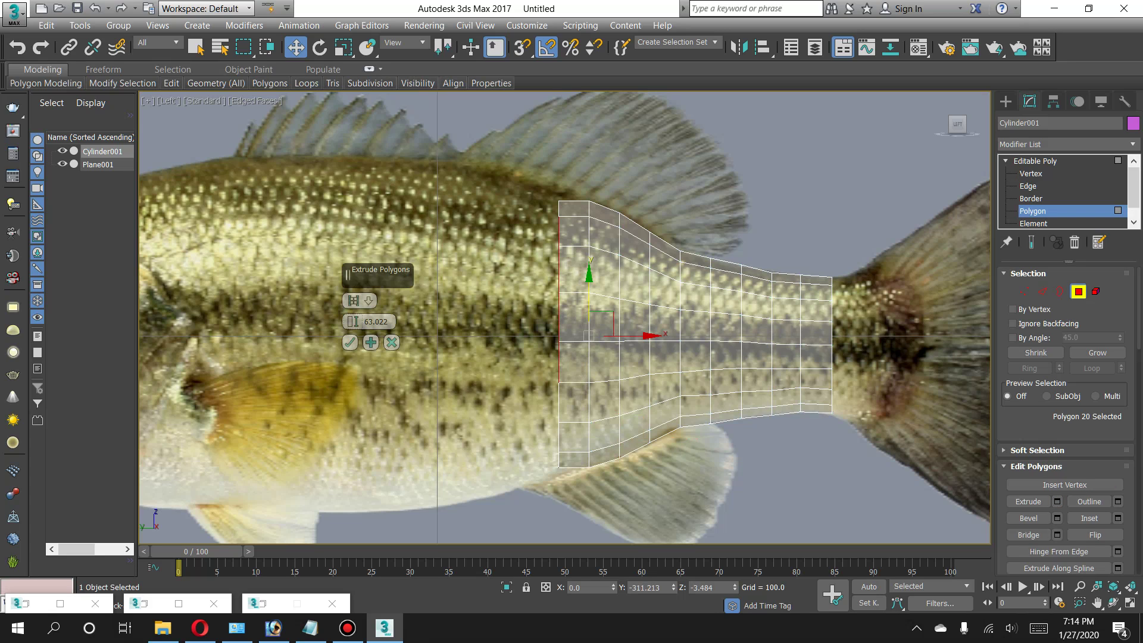
left_click(350, 342)
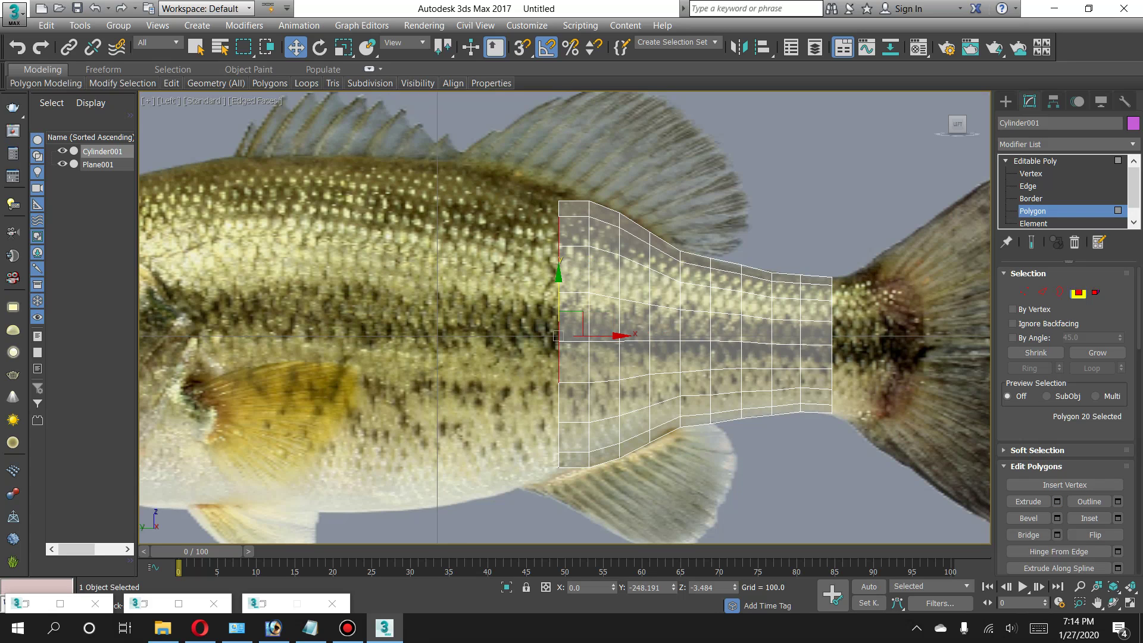
key("1")
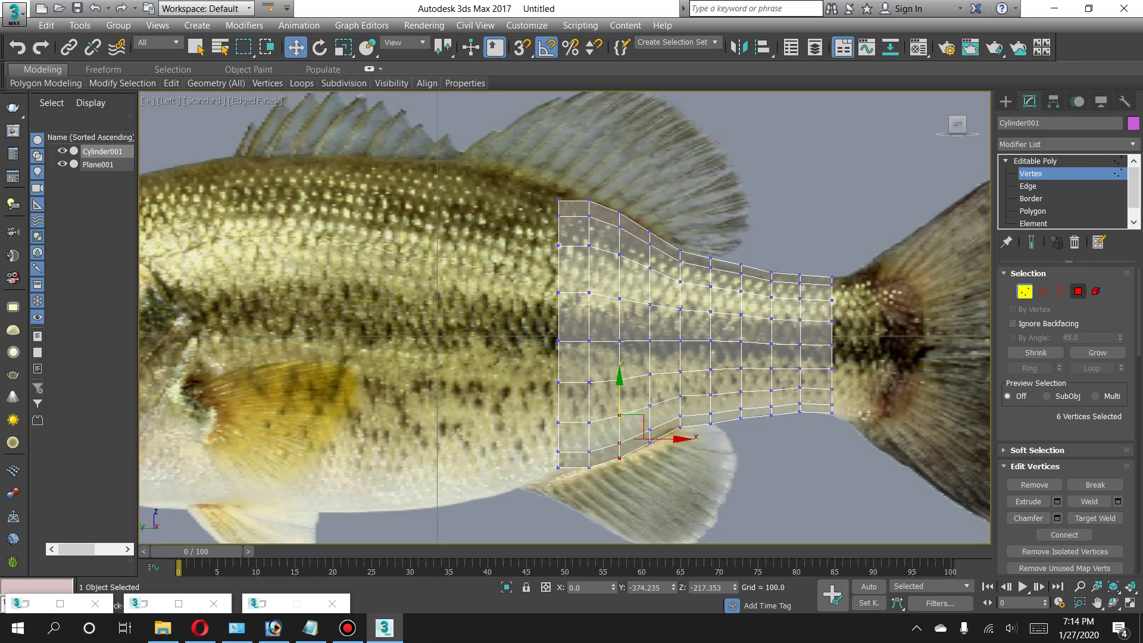
key("4")
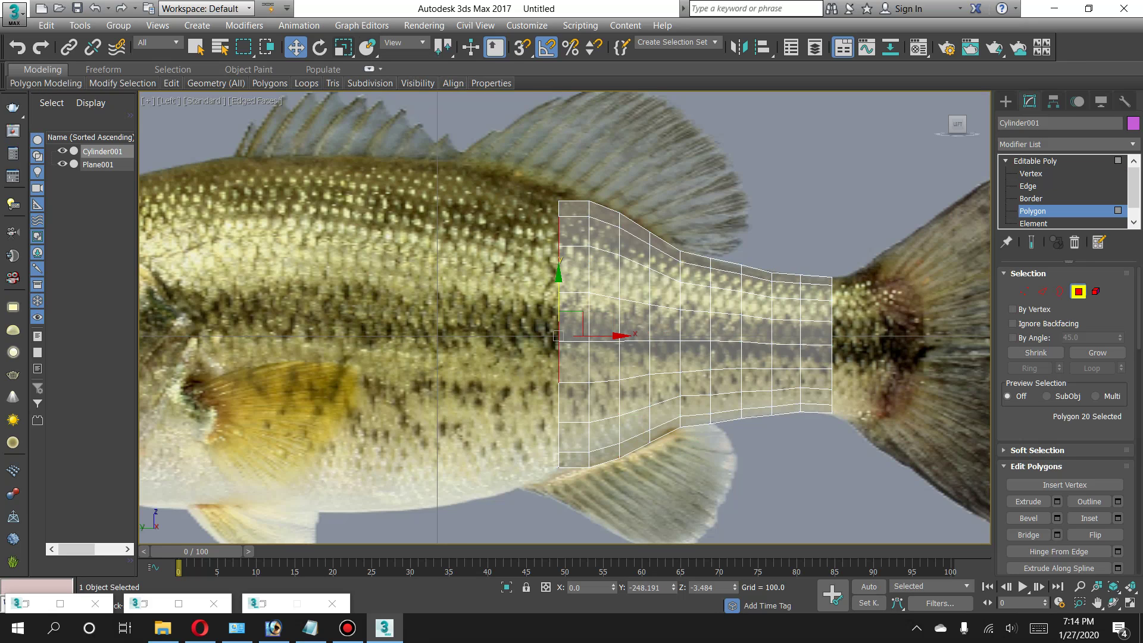
key("r")
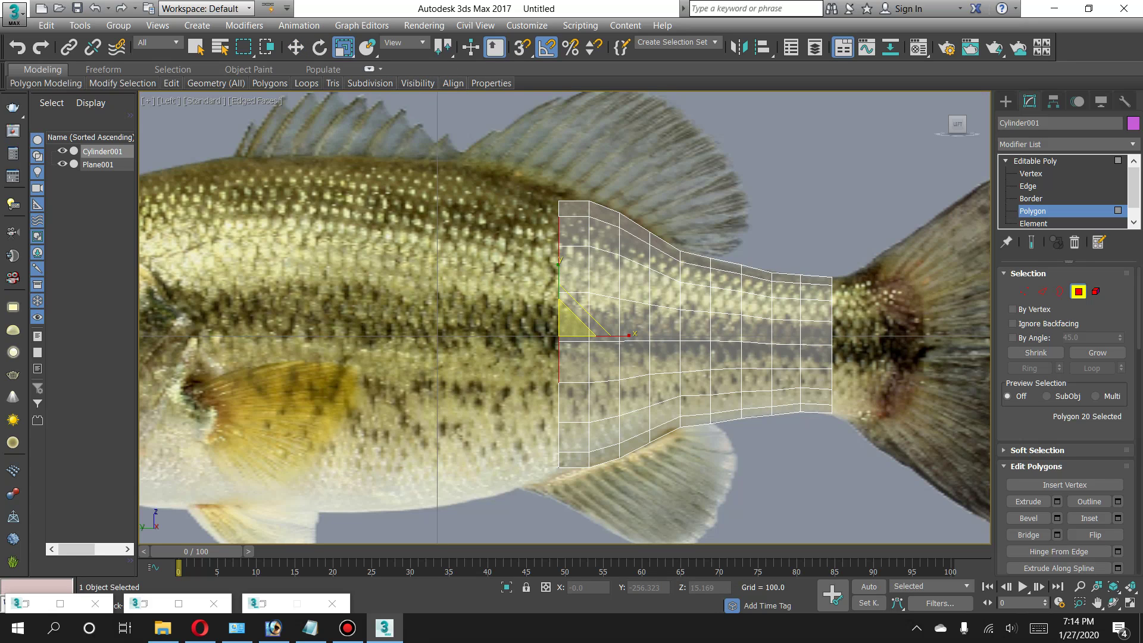
mouse_move(614, 588)
left_mouse_down()
mouse_move(614, 572)
mouse_move(614, 586)
left_mouse_up()
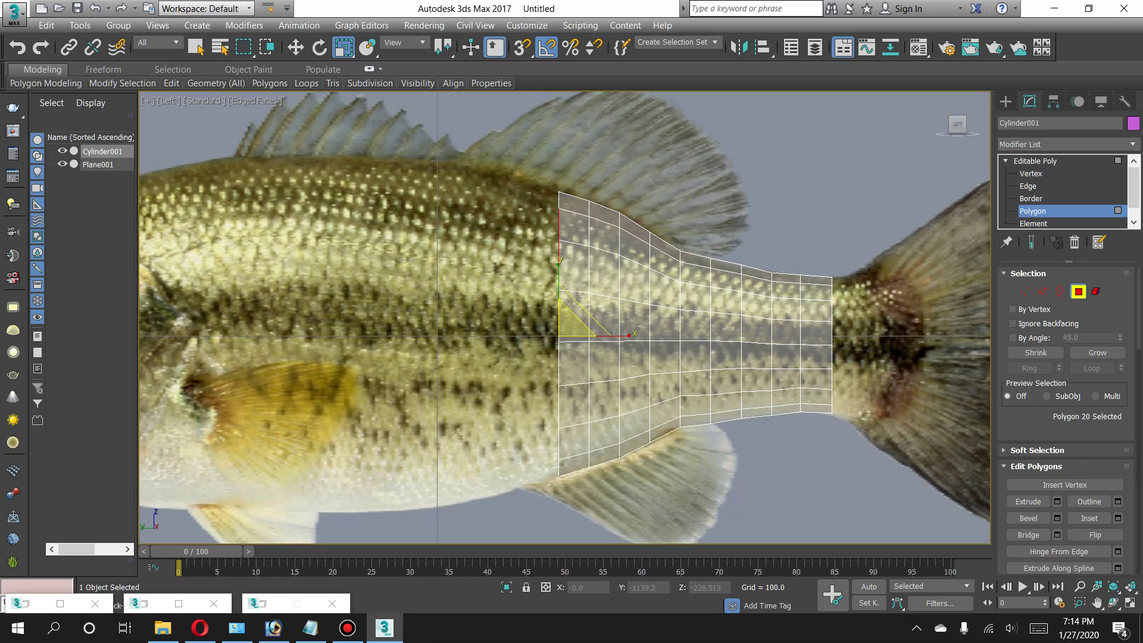
left_click(1057, 502)
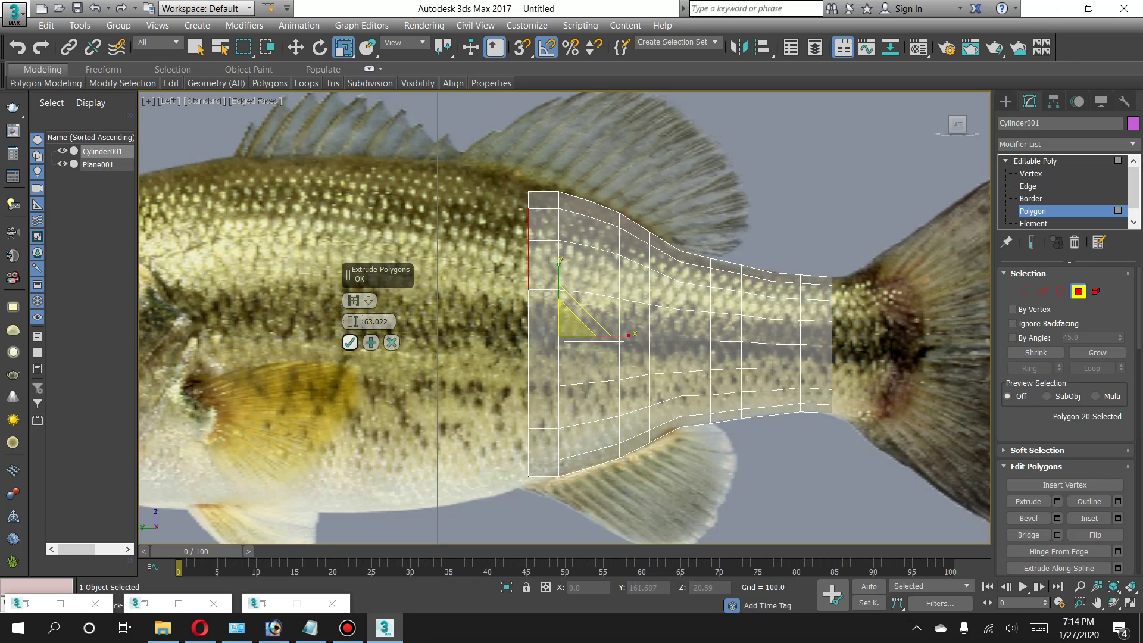
Confirm the extrusion, stretch the front end taller, and raise its top vertices along the back.
left_click(349, 343)
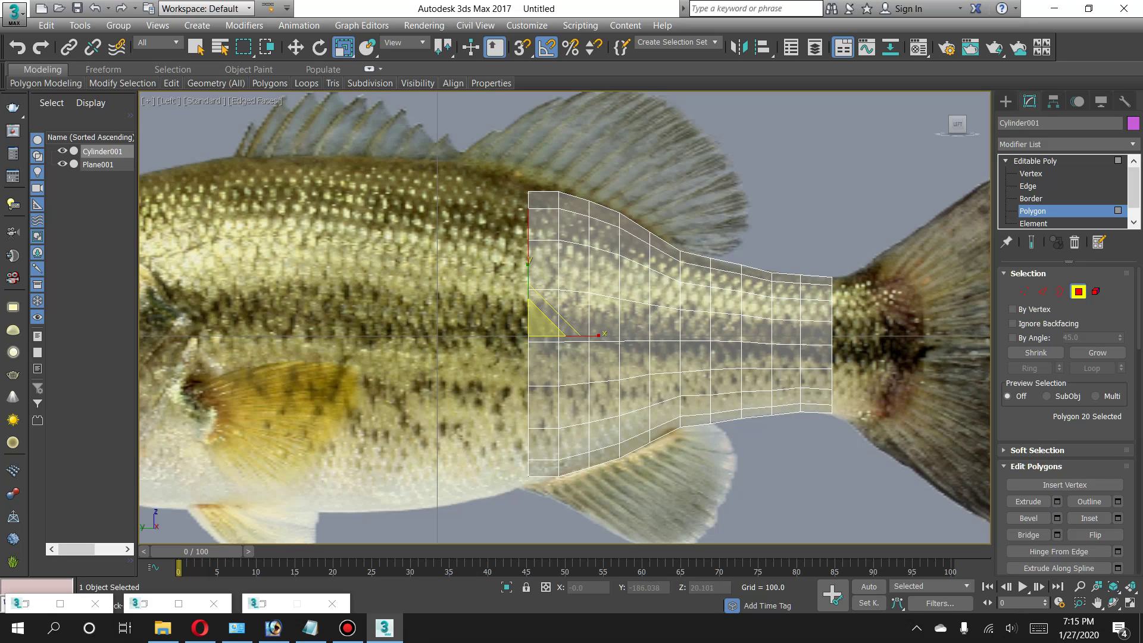
left_click_drag(545, 319, 545, 307)
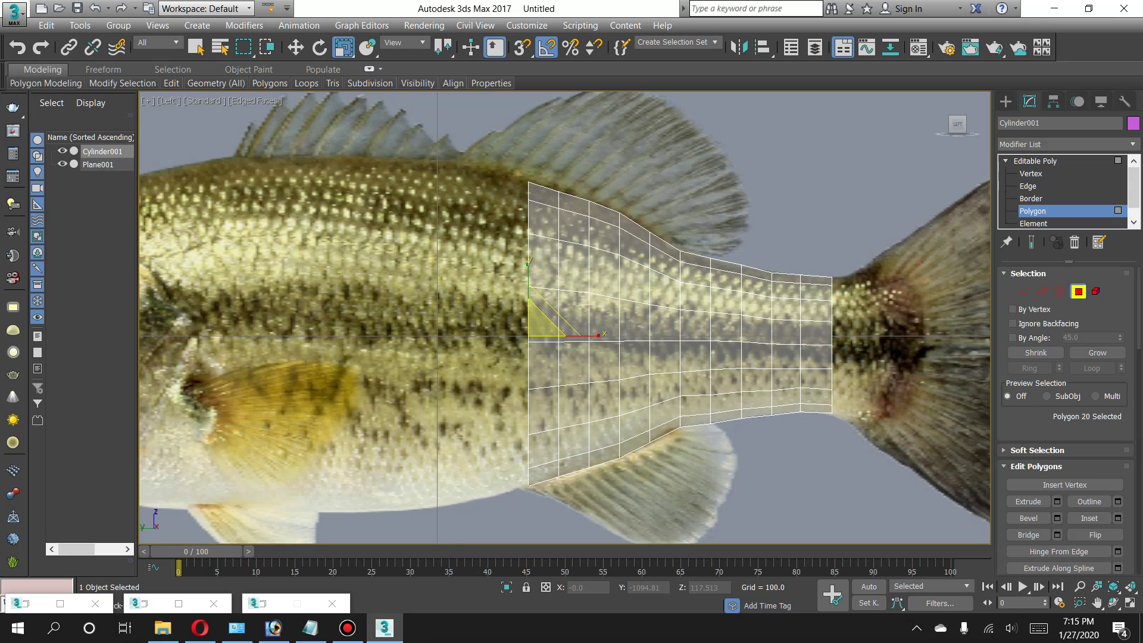
key("1")
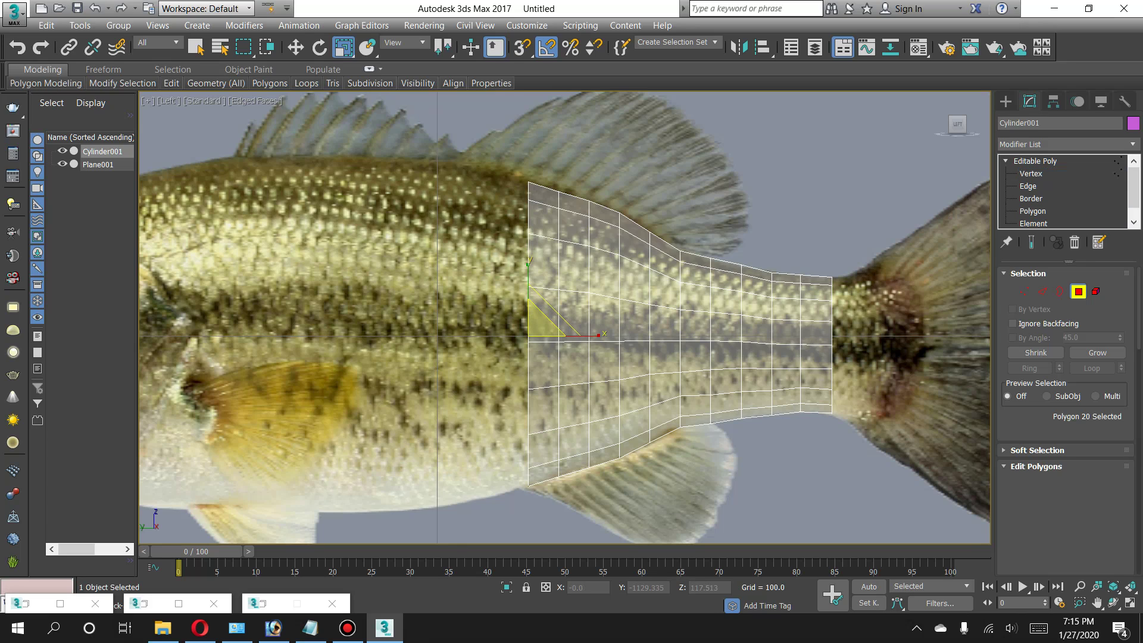
left_click_drag(604, 405, 635, 468)
key("w")
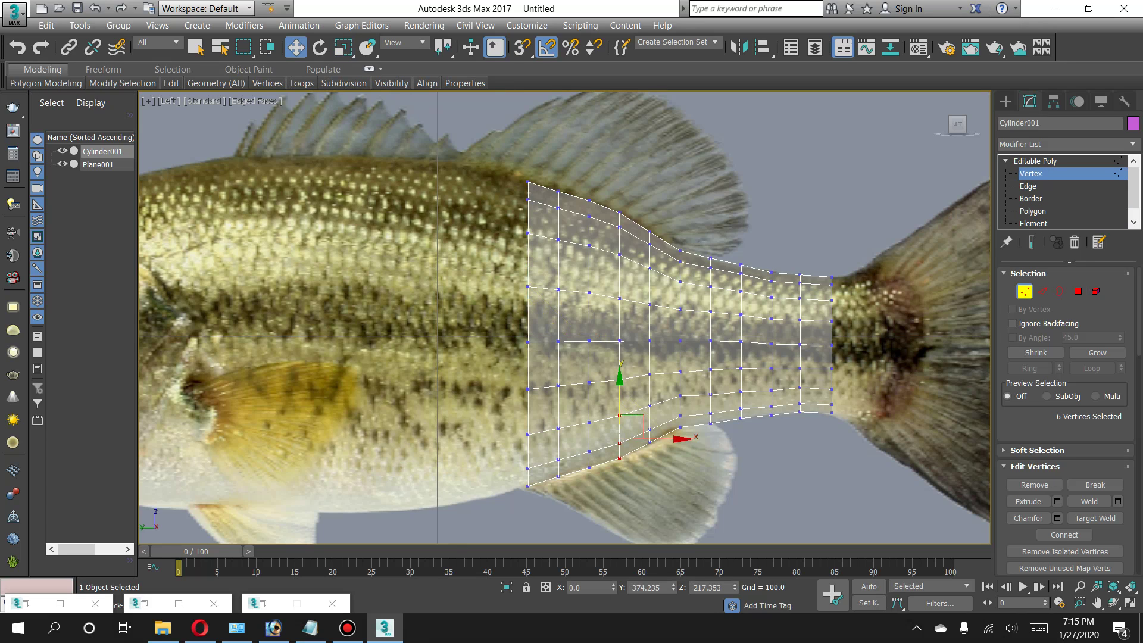
left_click_drag(545, 165, 570, 257)
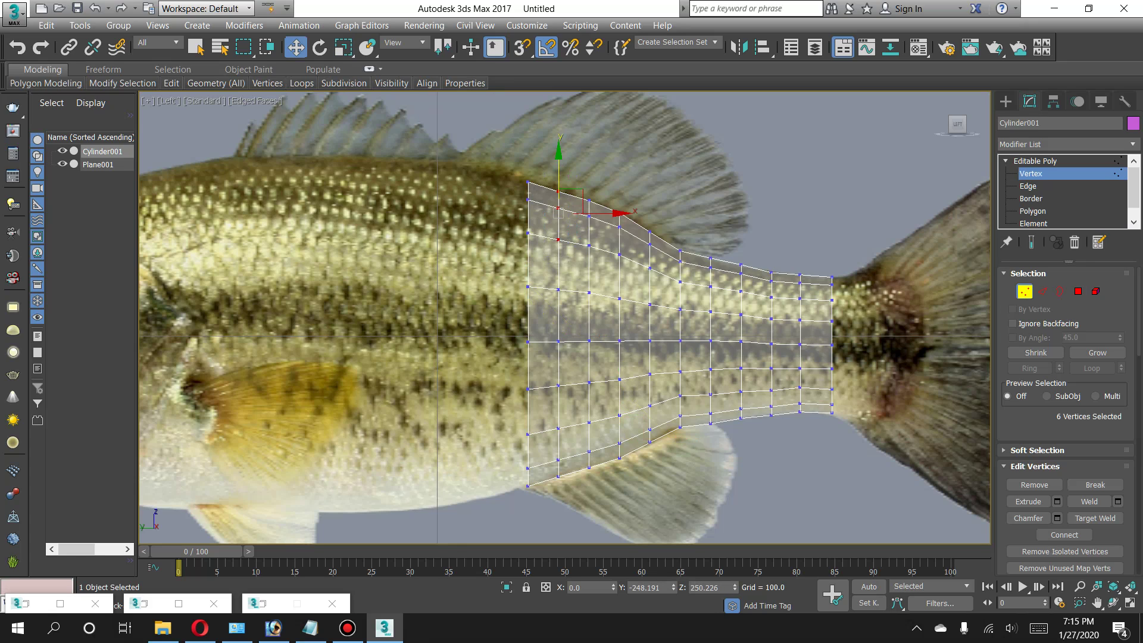
left_click_drag(558, 179, 559, 176)
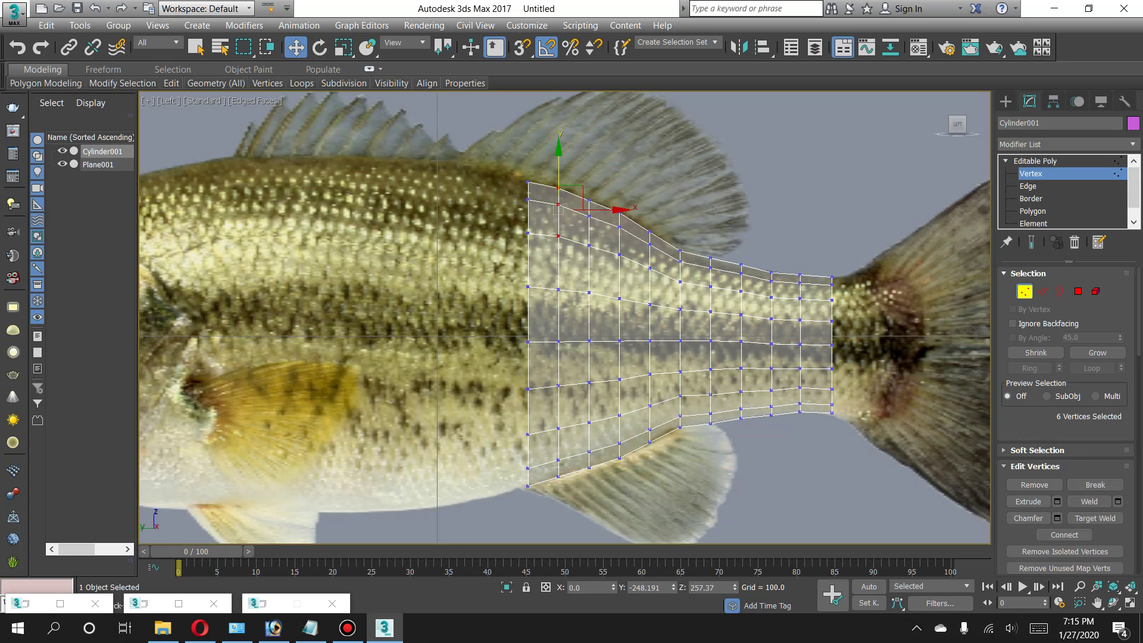
Extrude another segment from the front faces and pan the view toward the head.
left_click(1078, 291)
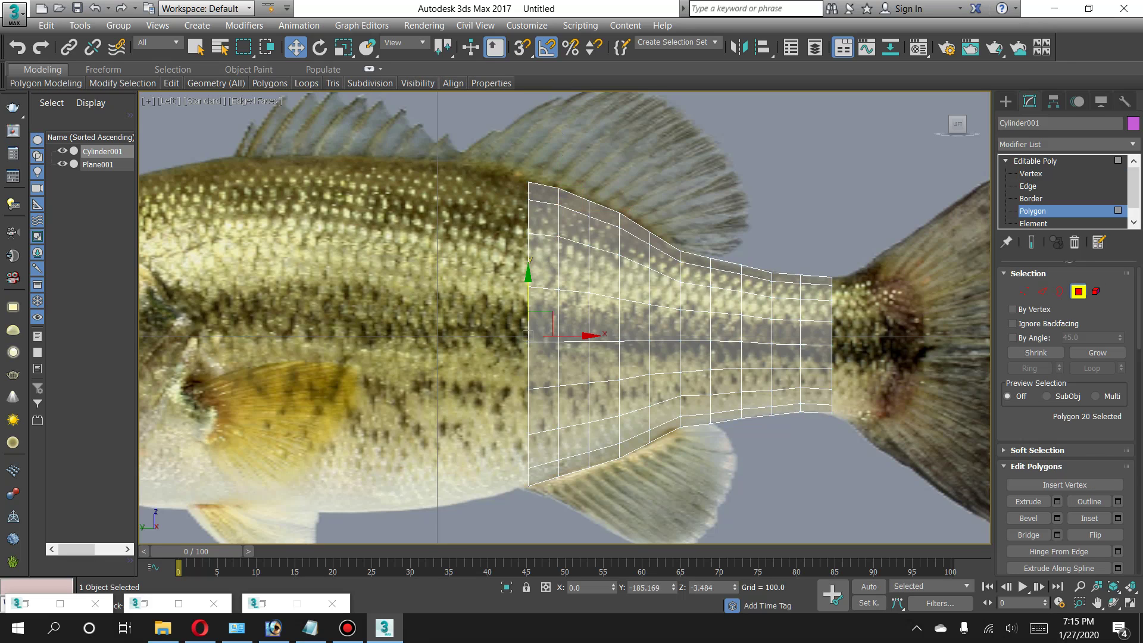
left_click(1058, 501)
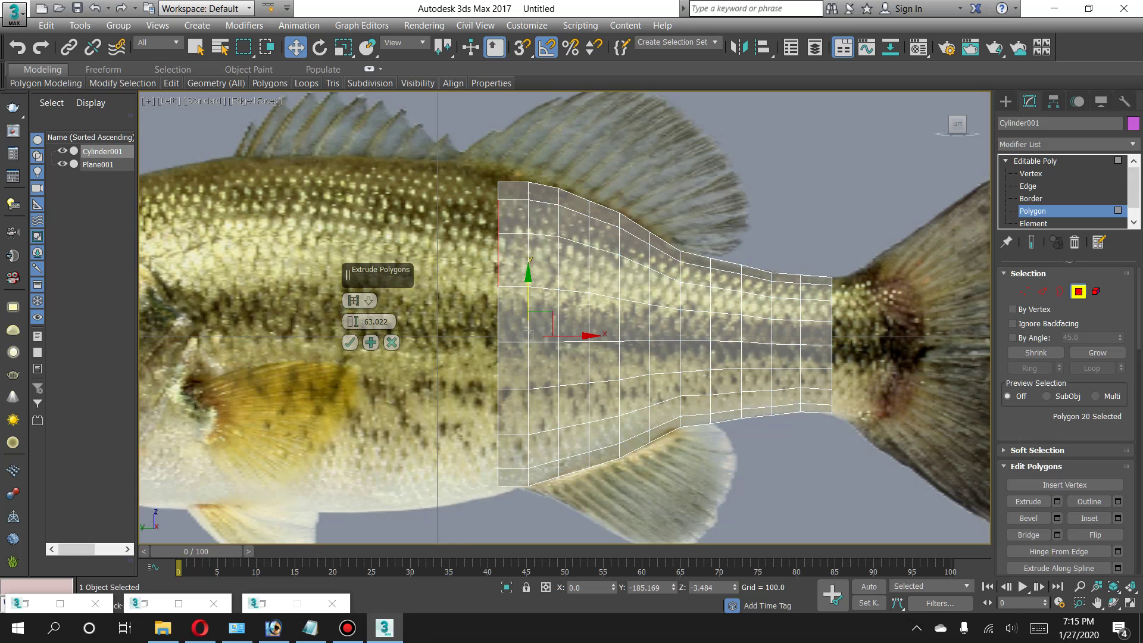
left_click(350, 342)
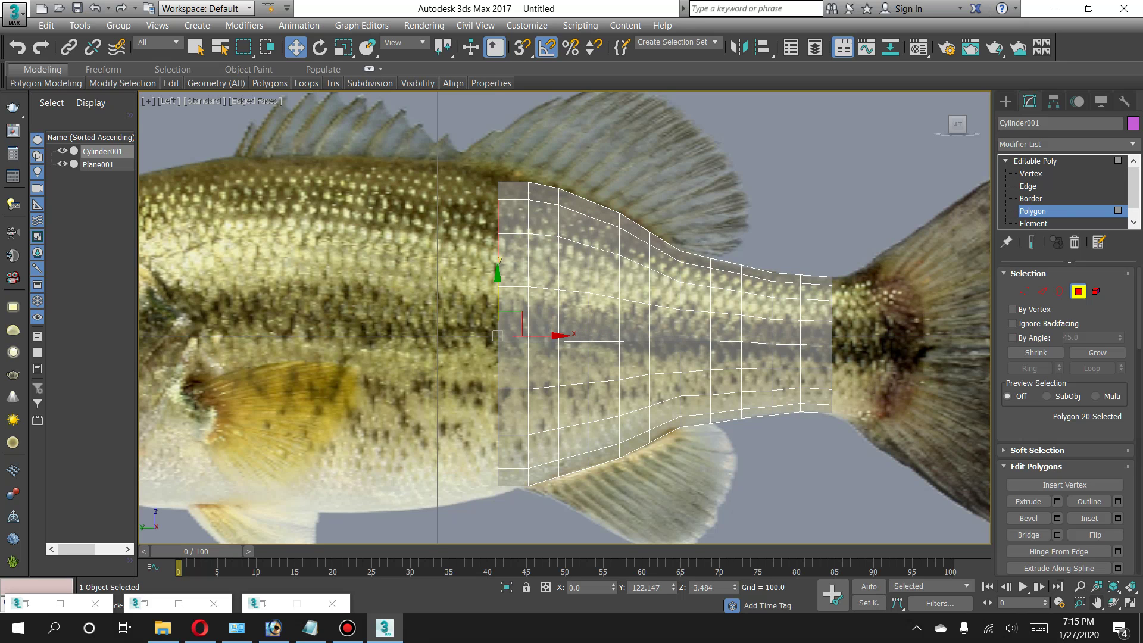
middle_click_drag(536, 327, 715, 324)
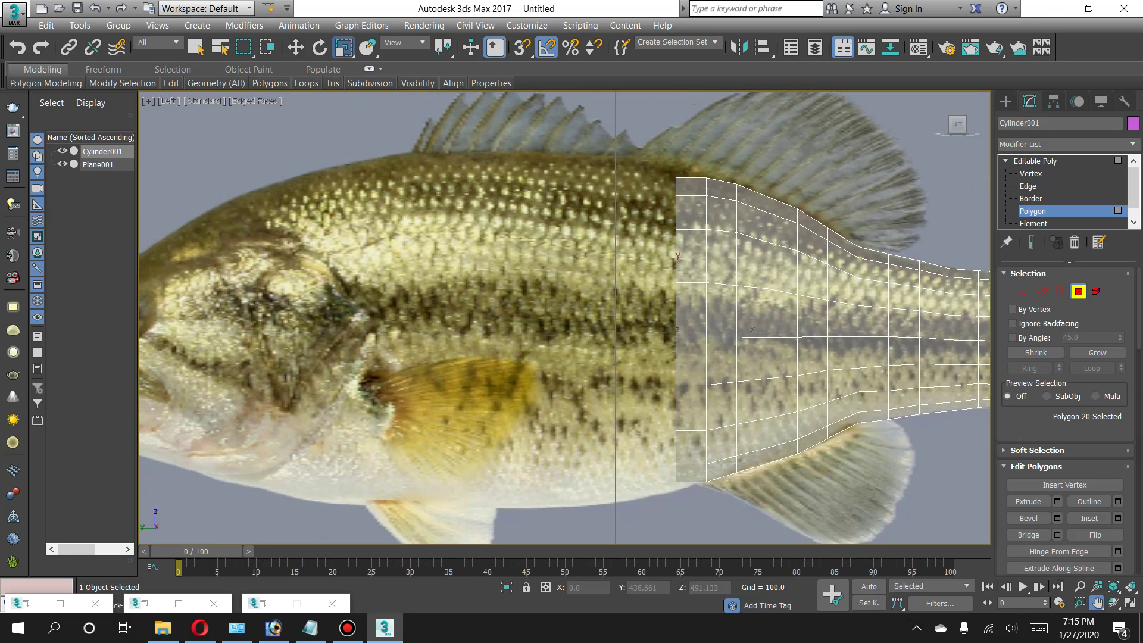
Enlarge the front end face slightly and lift the top vertices under the dorsal fin.
left_click(343, 47)
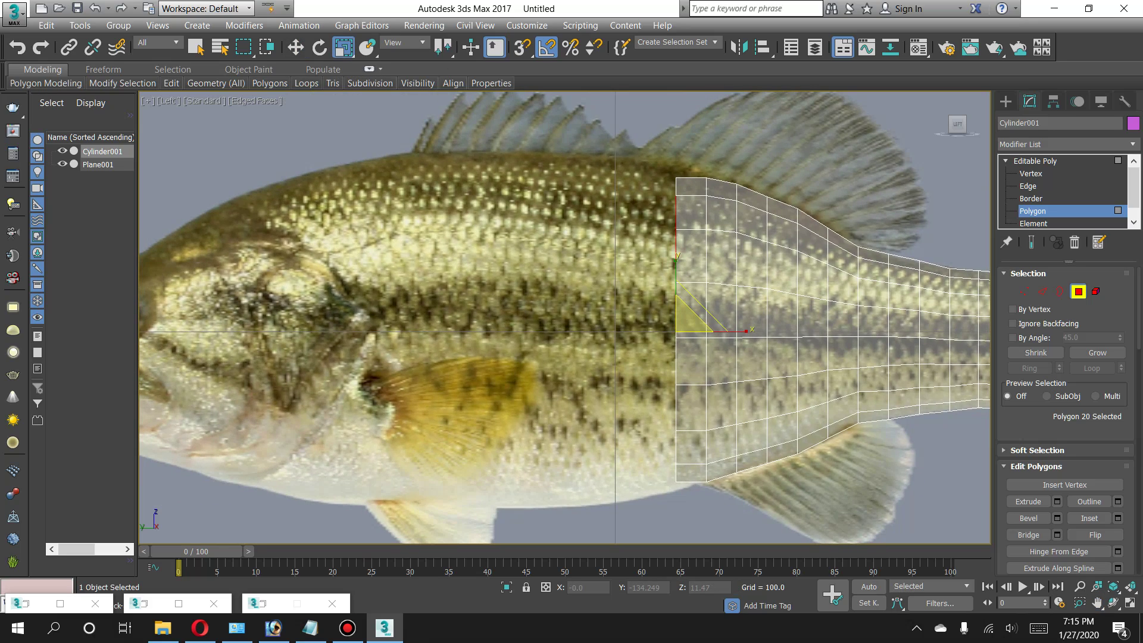
left_click_drag(691, 316, 691, 306)
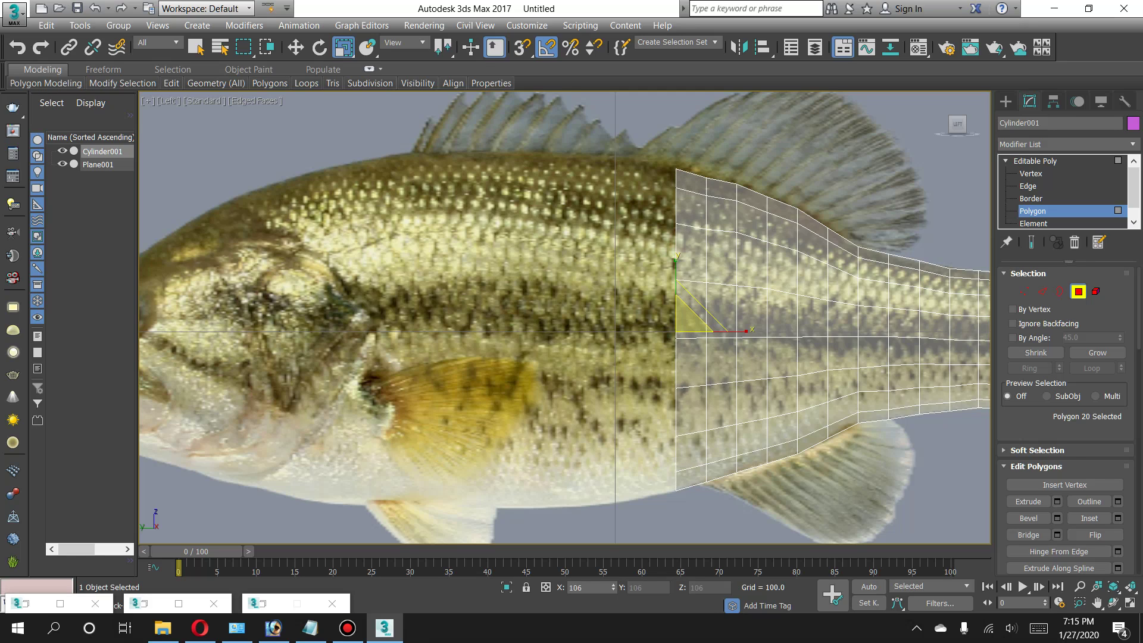
key("1")
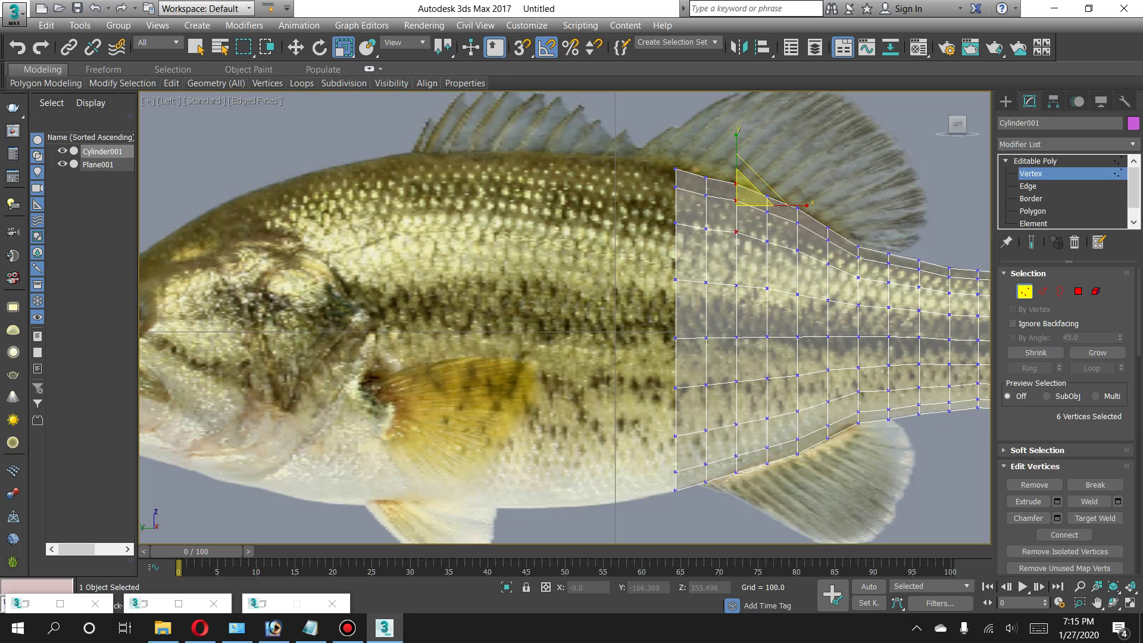
left_click_drag(696, 158, 726, 246)
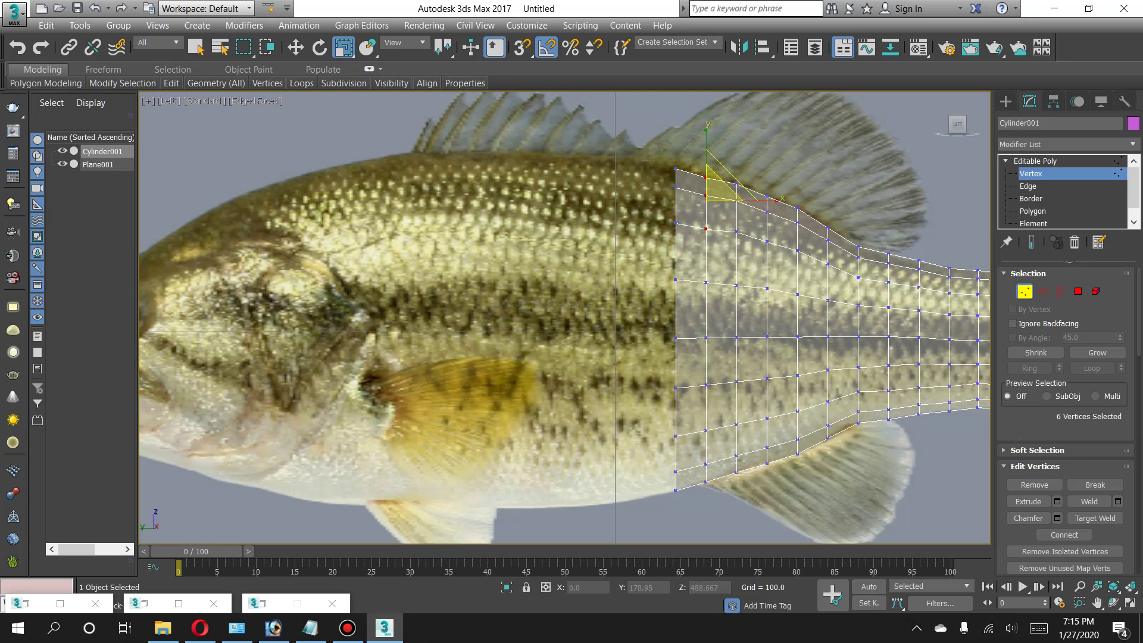
key("w")
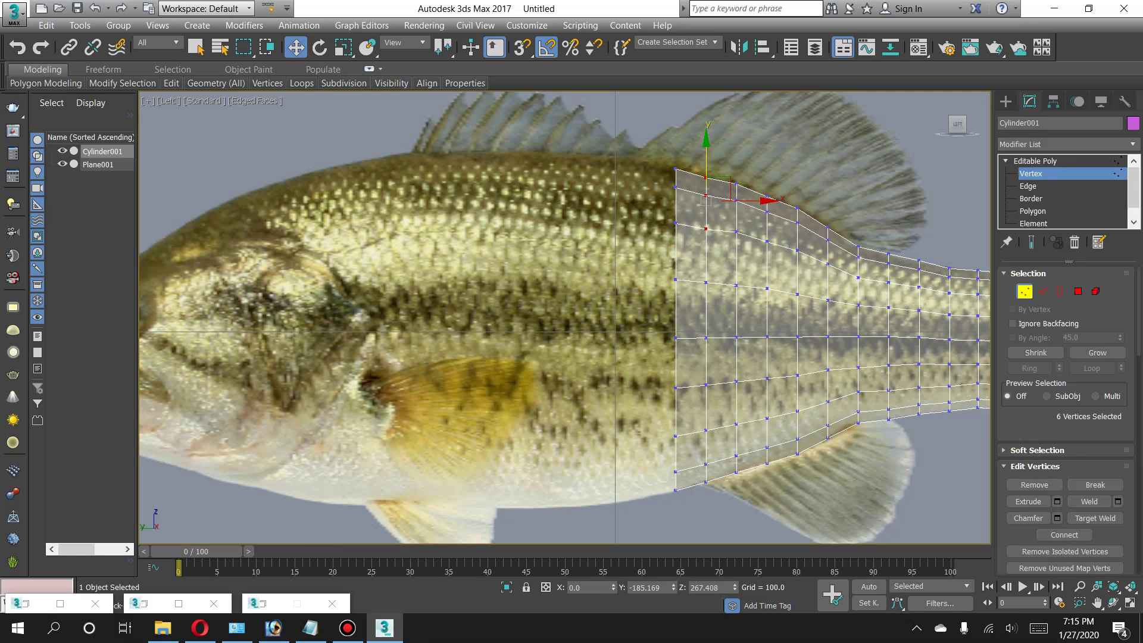
left_click_drag(706, 200, 706, 198)
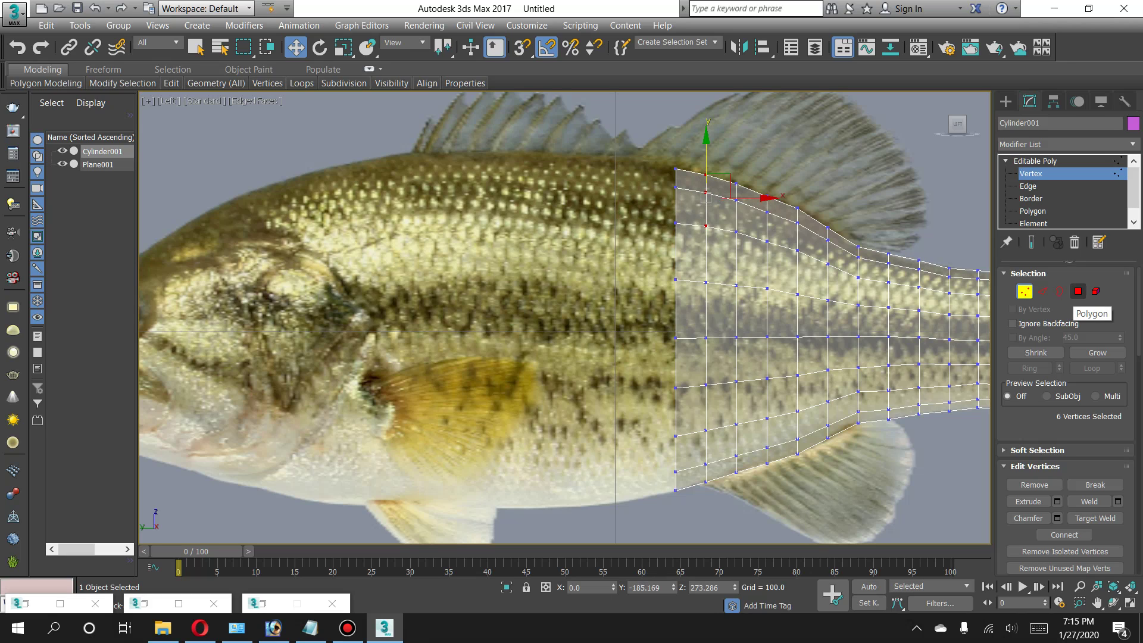
Extrude one more segment and scale its new front end slightly taller.
left_click(1078, 291)
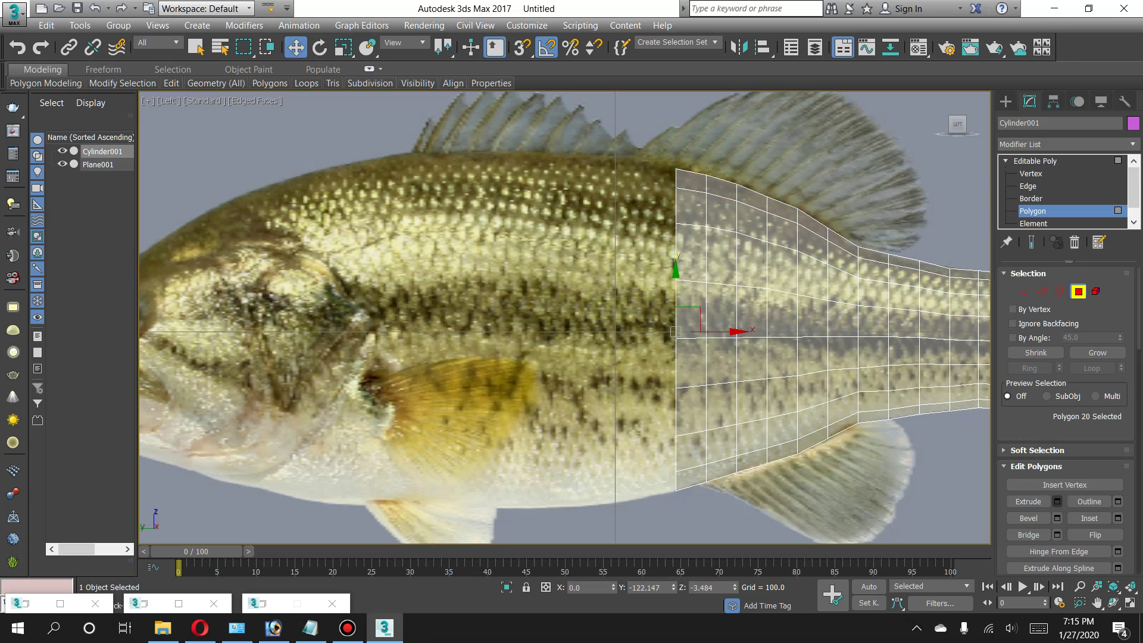
left_click(1058, 501)
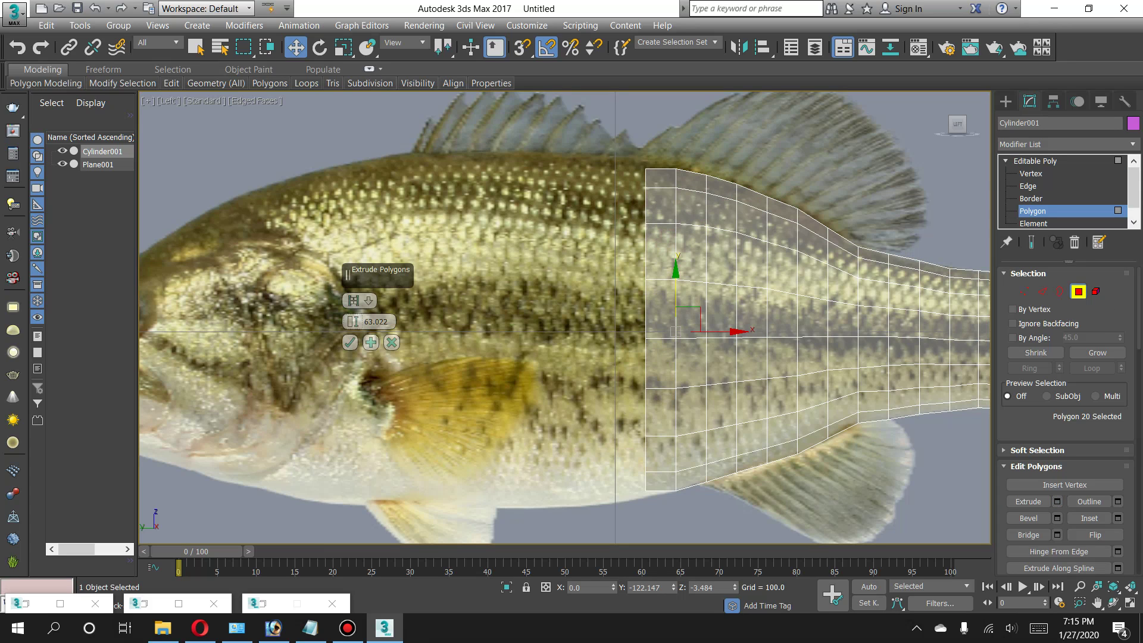
left_click(350, 343)
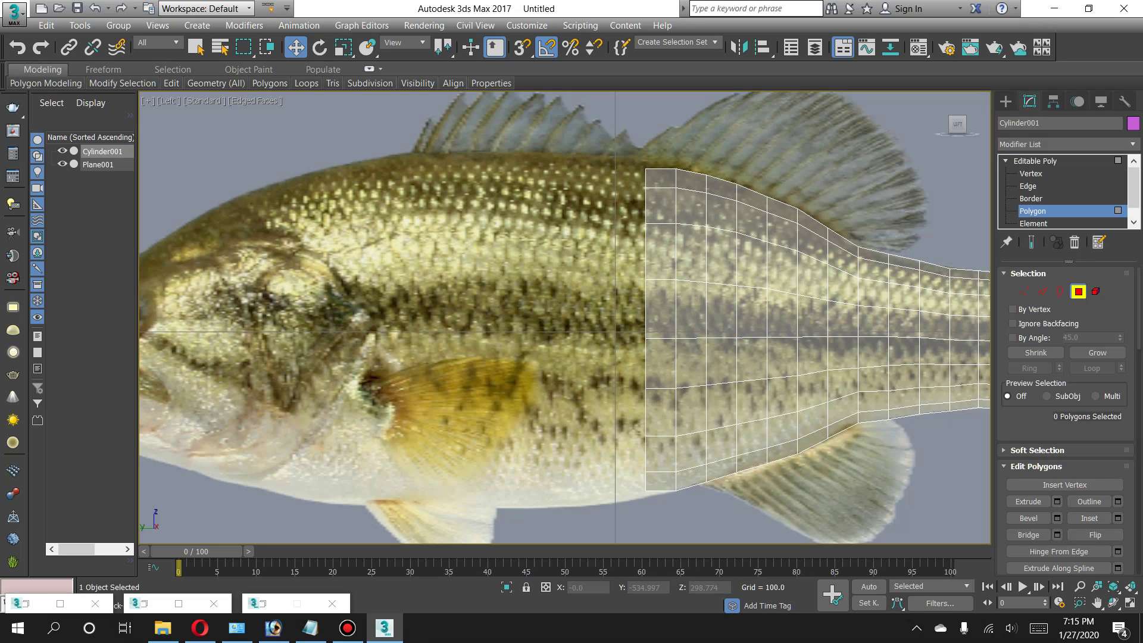
left_click(655, 331)
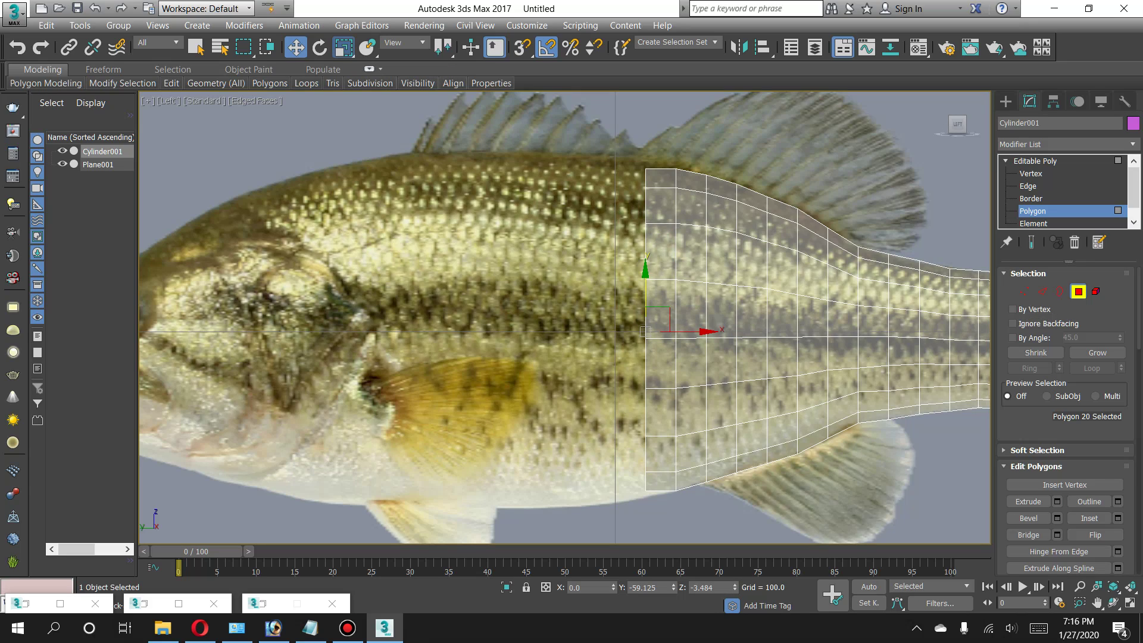
left_click(343, 47)
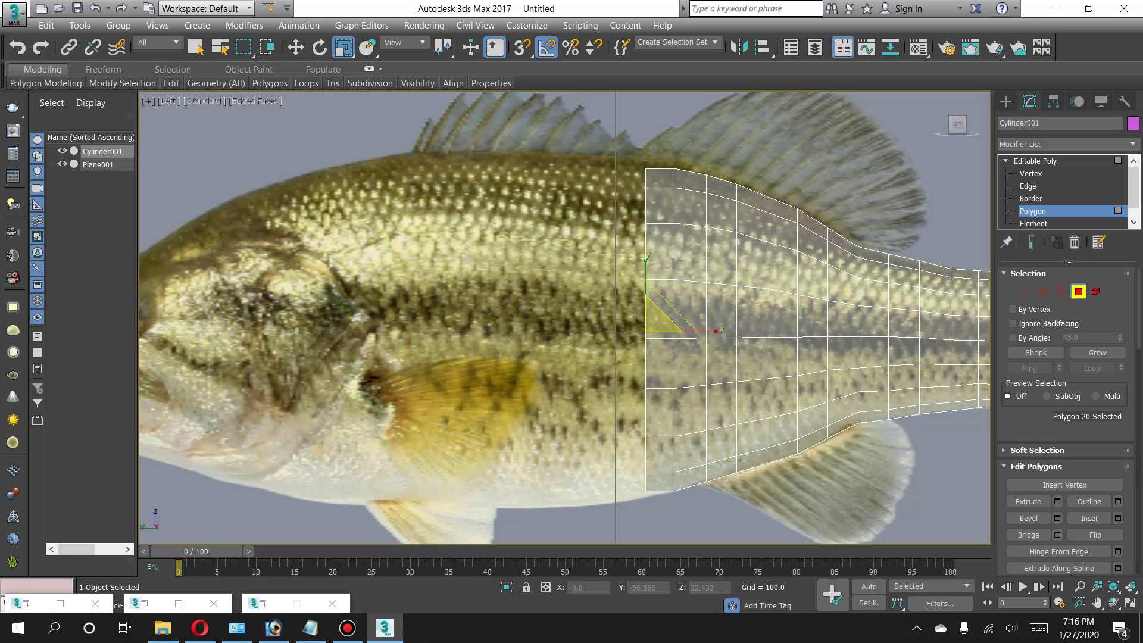
left_click_drag(658, 310, 662, 303)
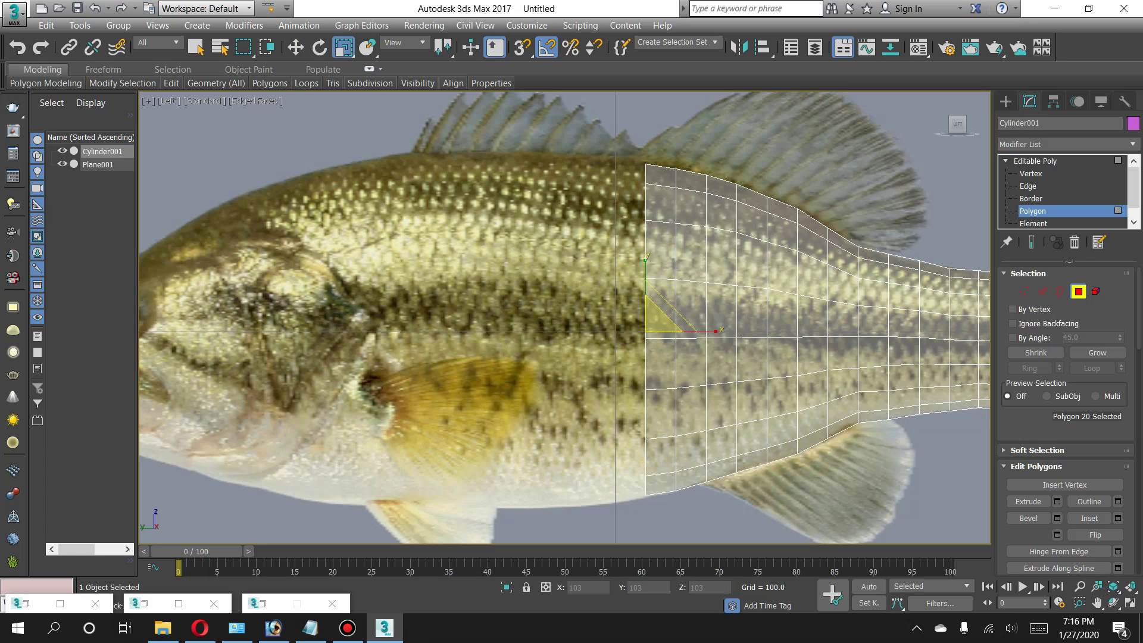
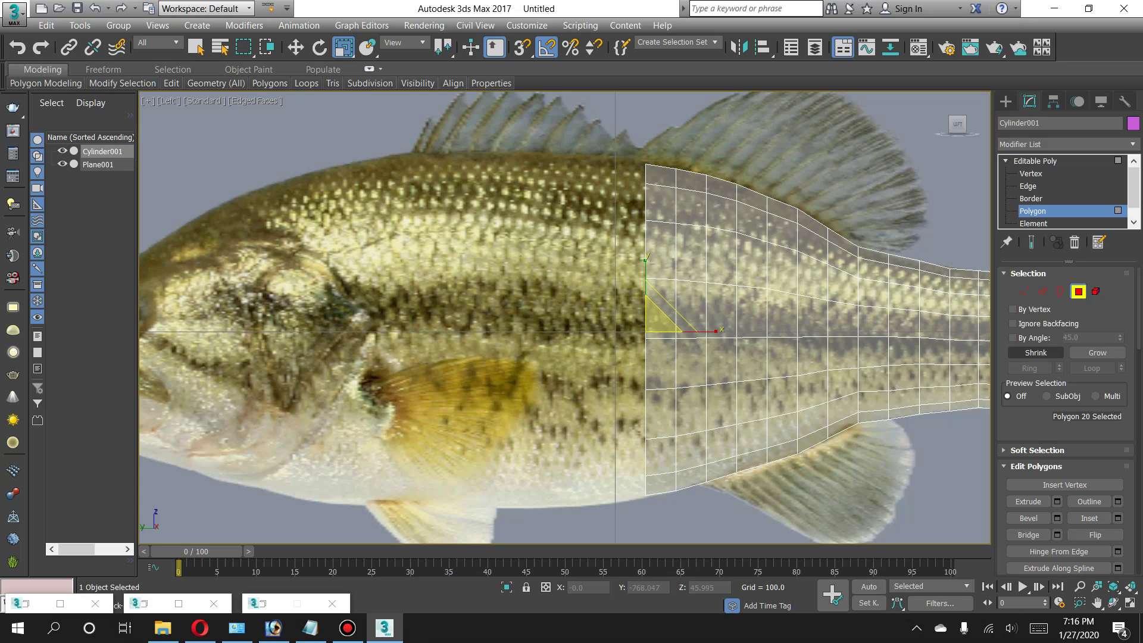
Extrude the end polygons one section toward the head and scale the new end up slightly.
left_click(1058, 501)
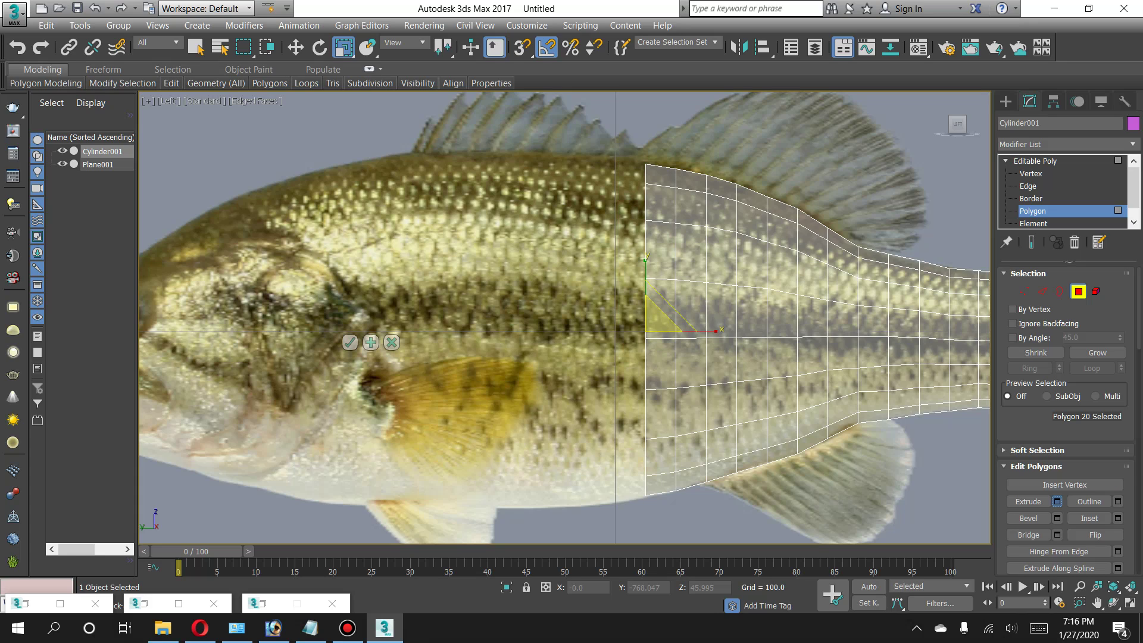
left_click(350, 342)
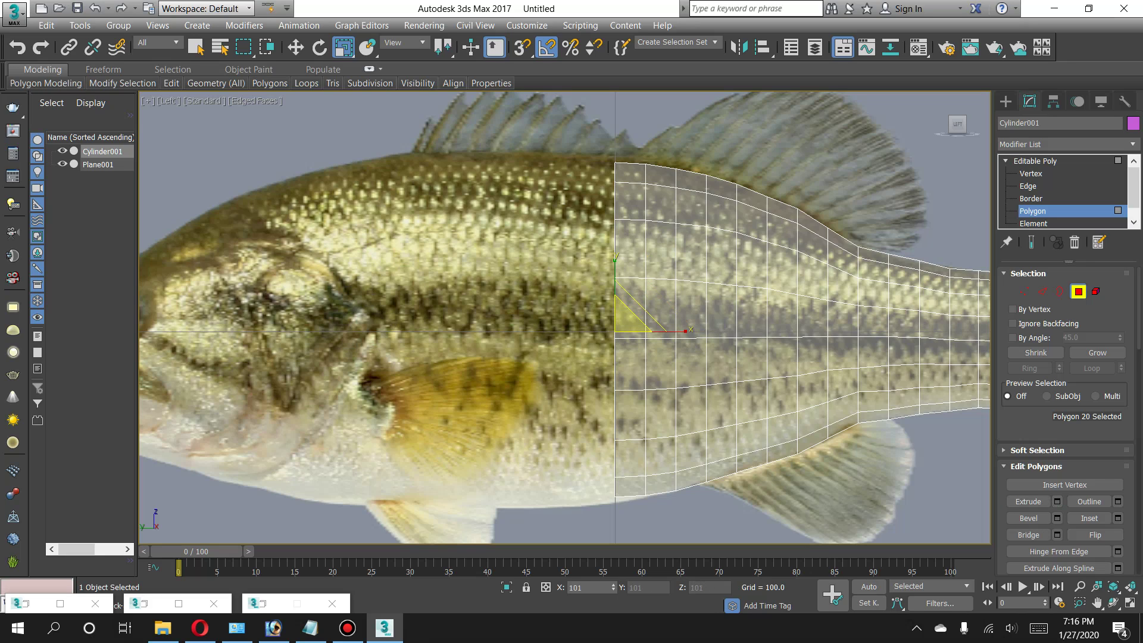
left_click_drag(613, 587, 613, 582)
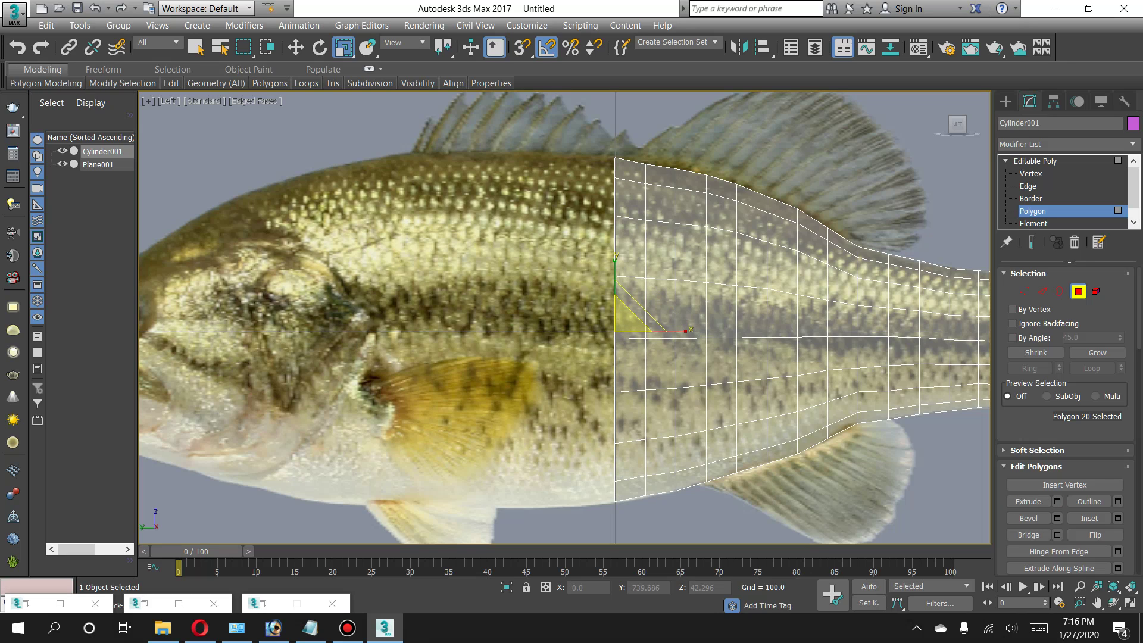
Raise the new end column's top vertices to follow the fish's back, returning to Polygon level.
key("1")
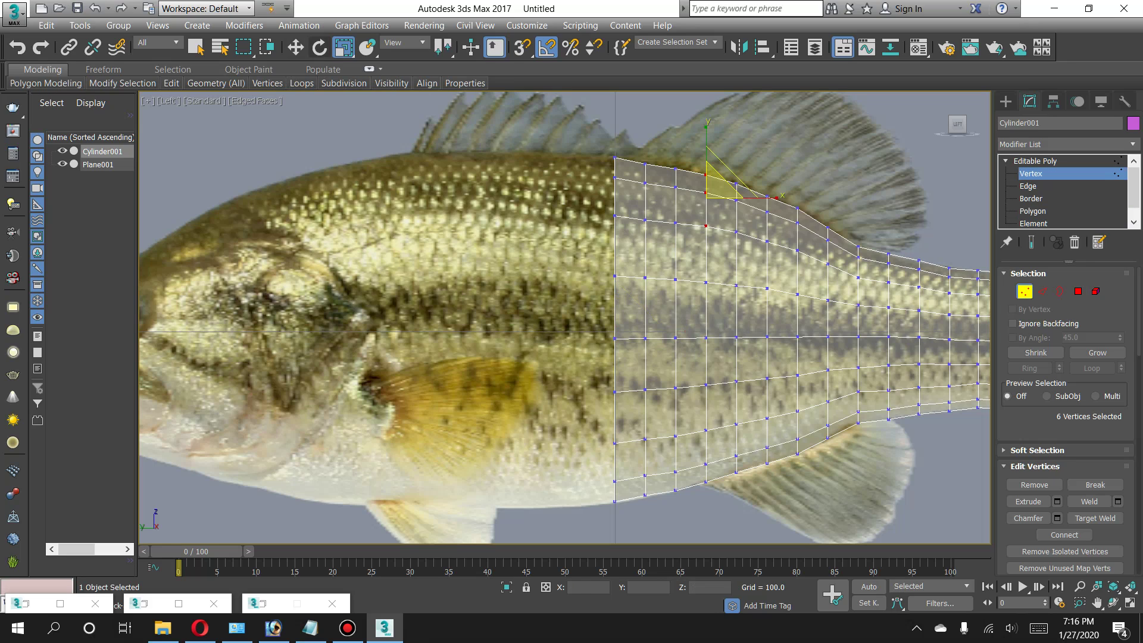
key("w")
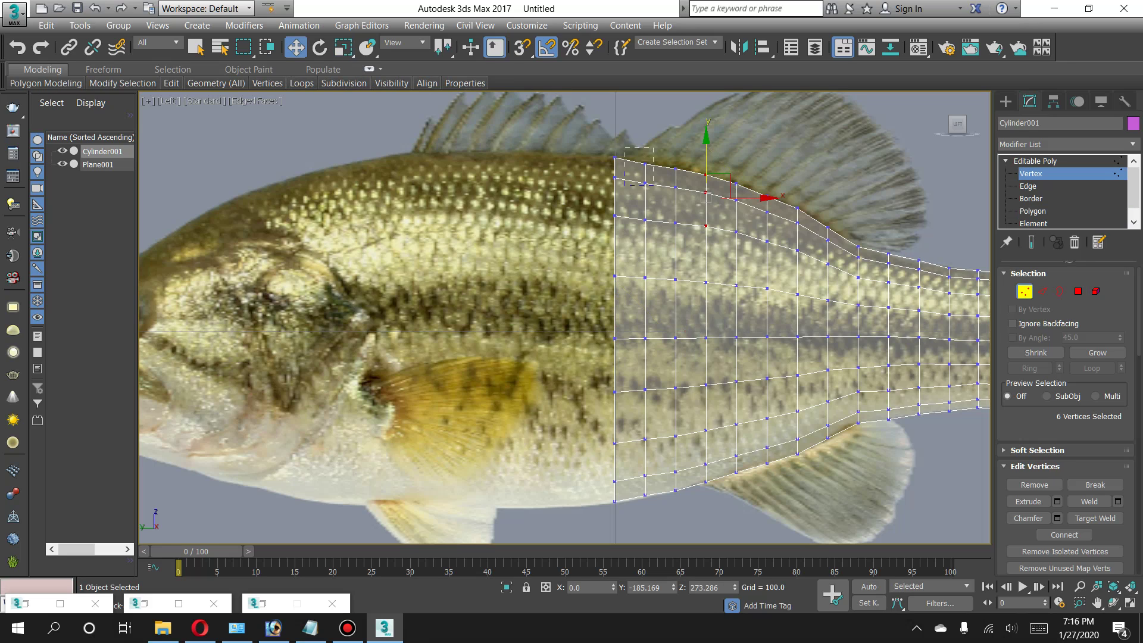
left_click_drag(654, 184, 658, 235)
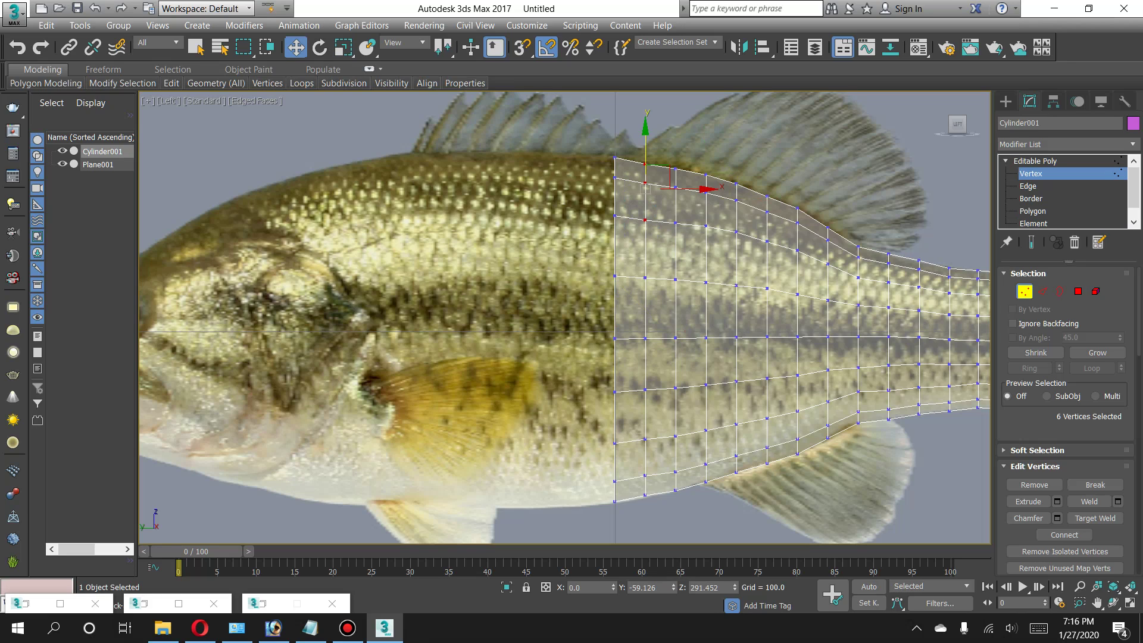
left_click_drag(646, 189, 646, 185)
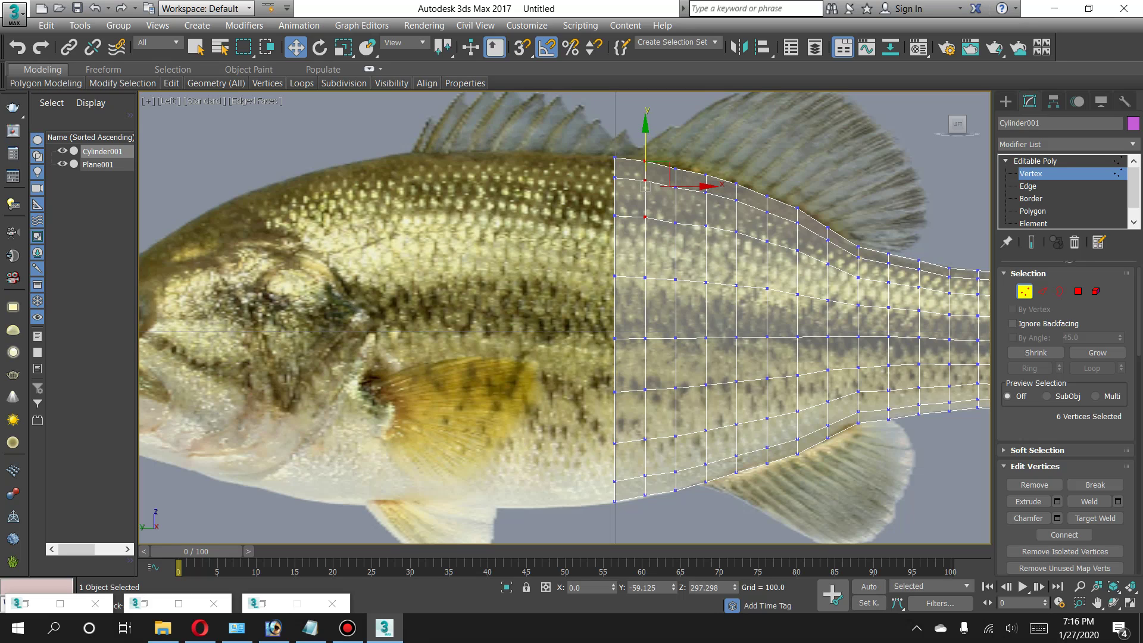
key("4")
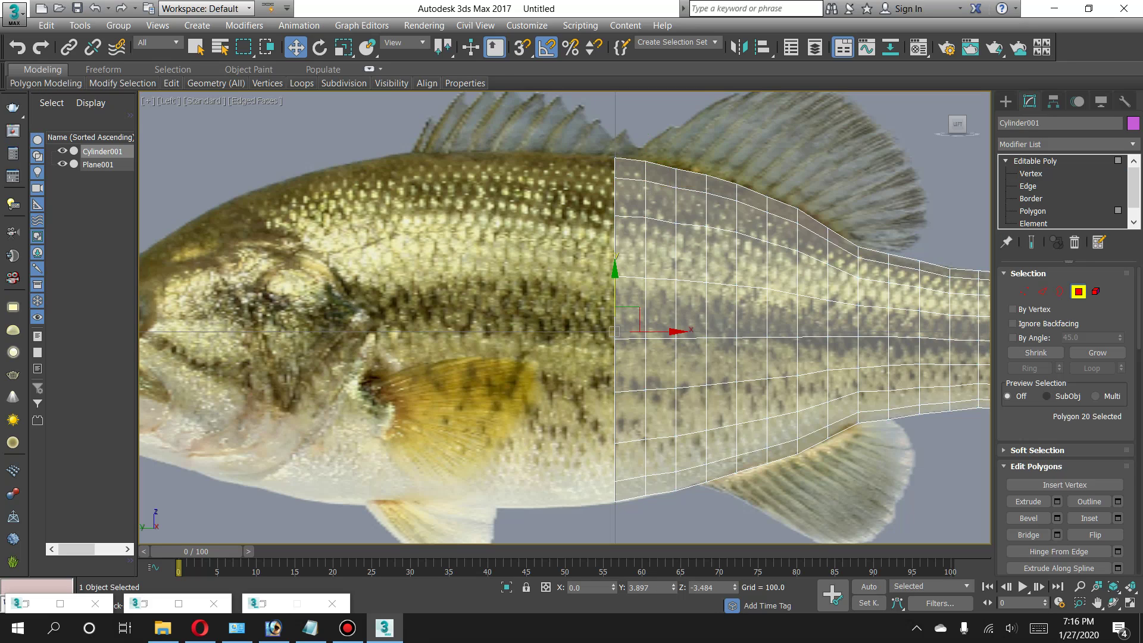
Extrude the end polygons another section and scale the new end slightly taller.
left_click(1057, 501)
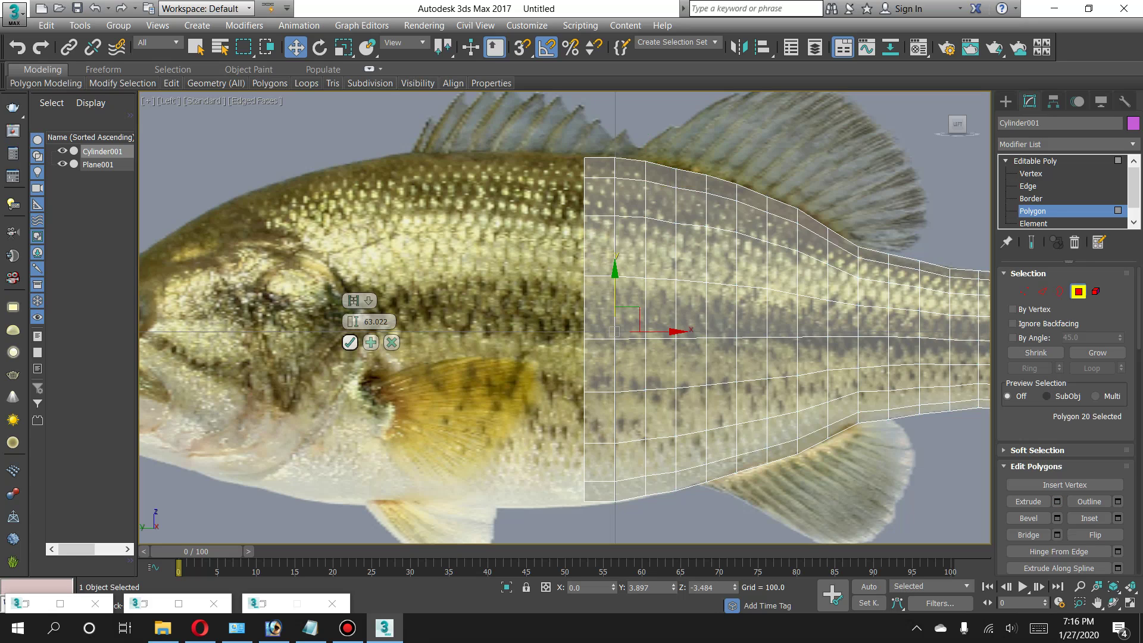
left_click(349, 342)
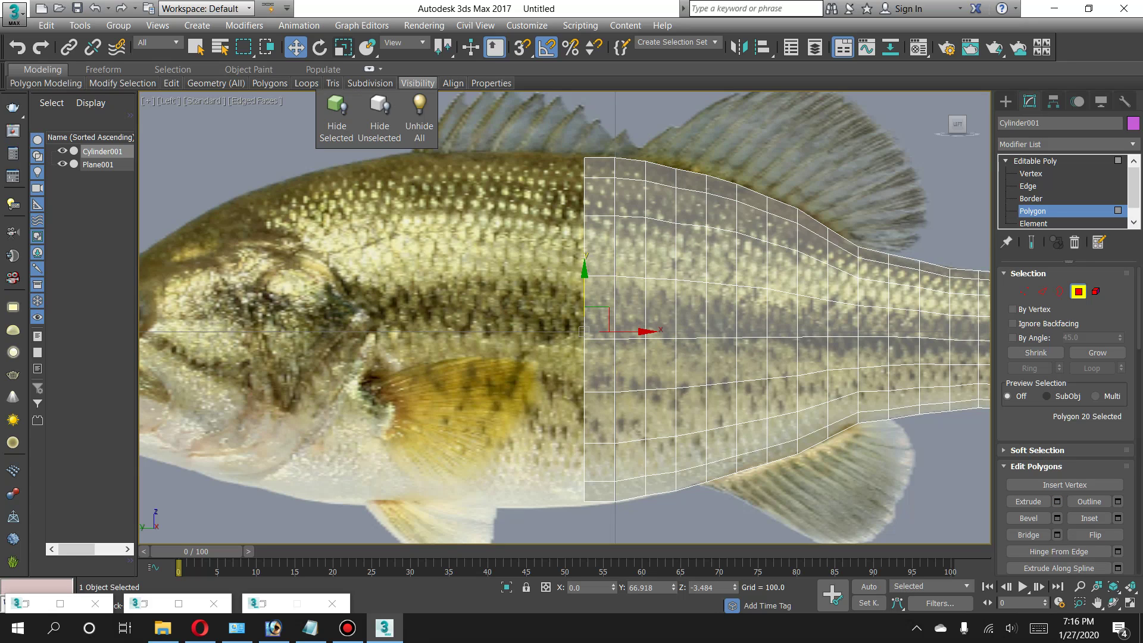
left_click(343, 47)
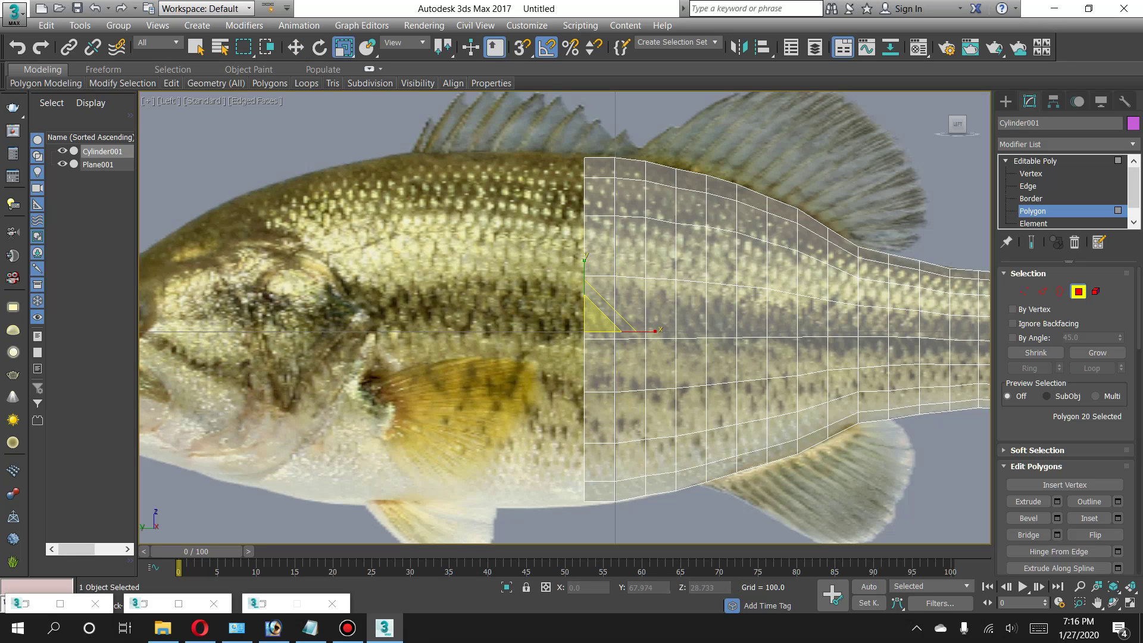
left_click_drag(595, 312, 595, 307)
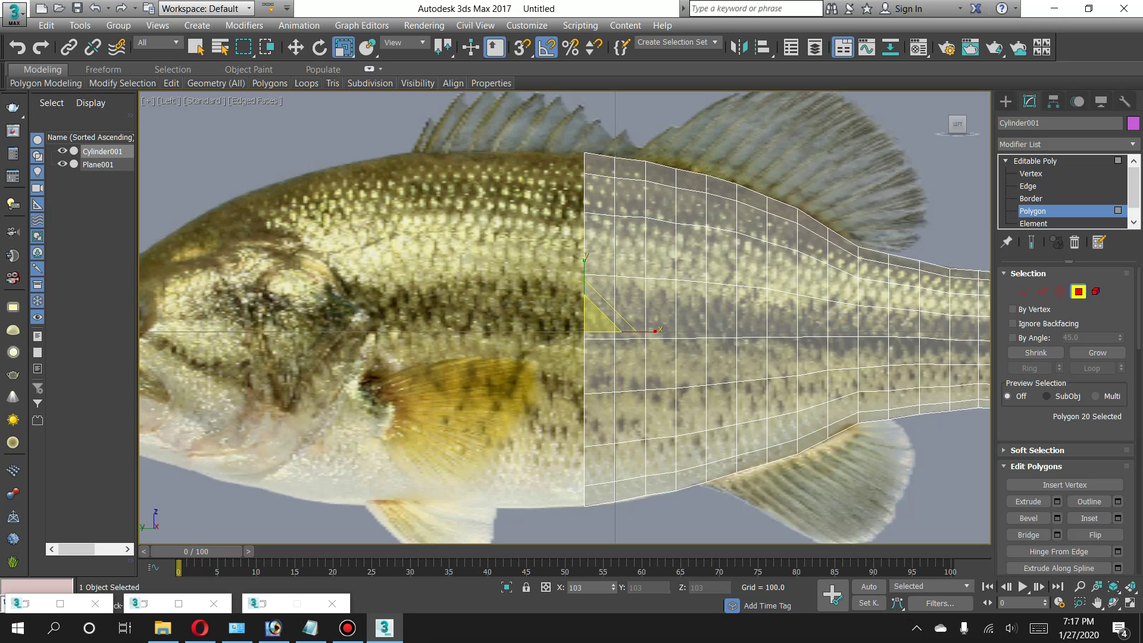
Extrude one more section toward the head and pan the view to show the head.
left_click(1064, 485)
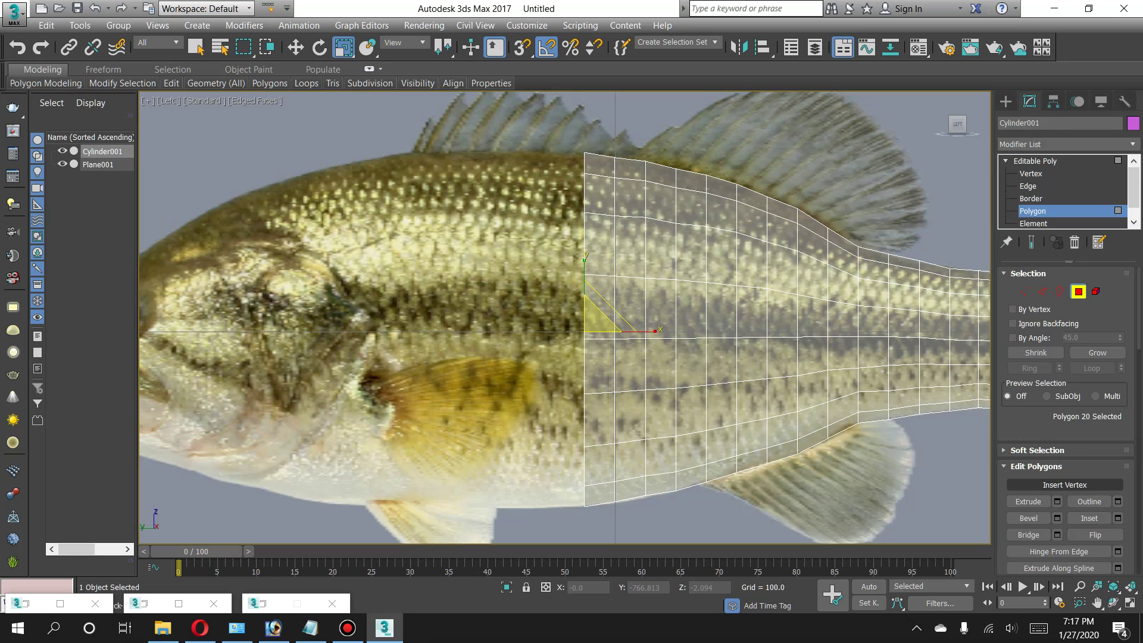
left_click(1058, 502)
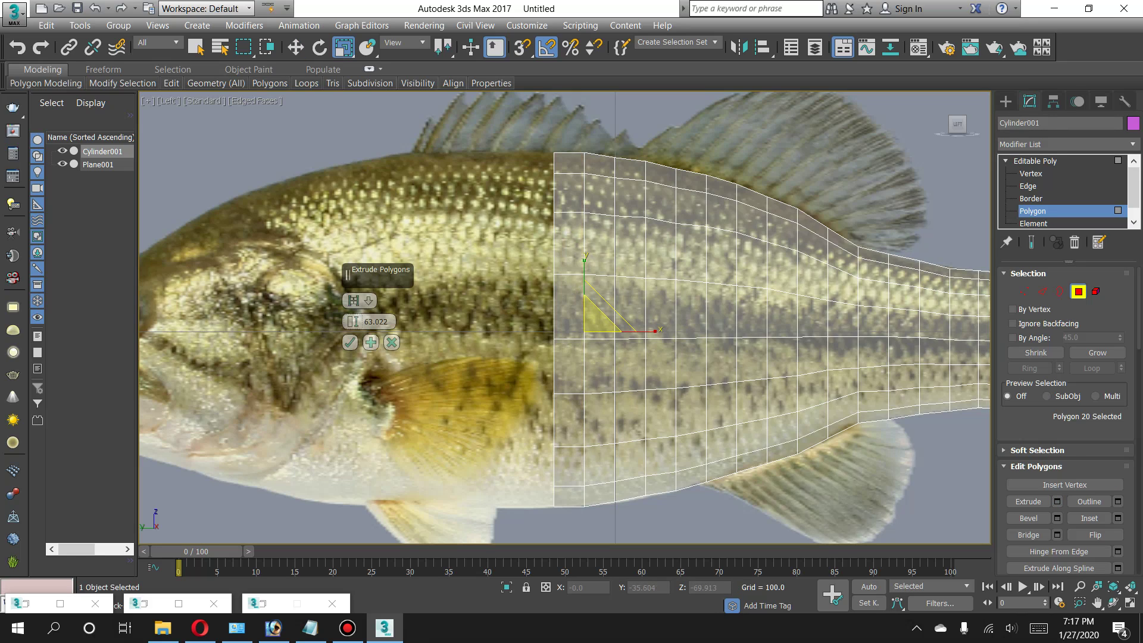
left_click(350, 342)
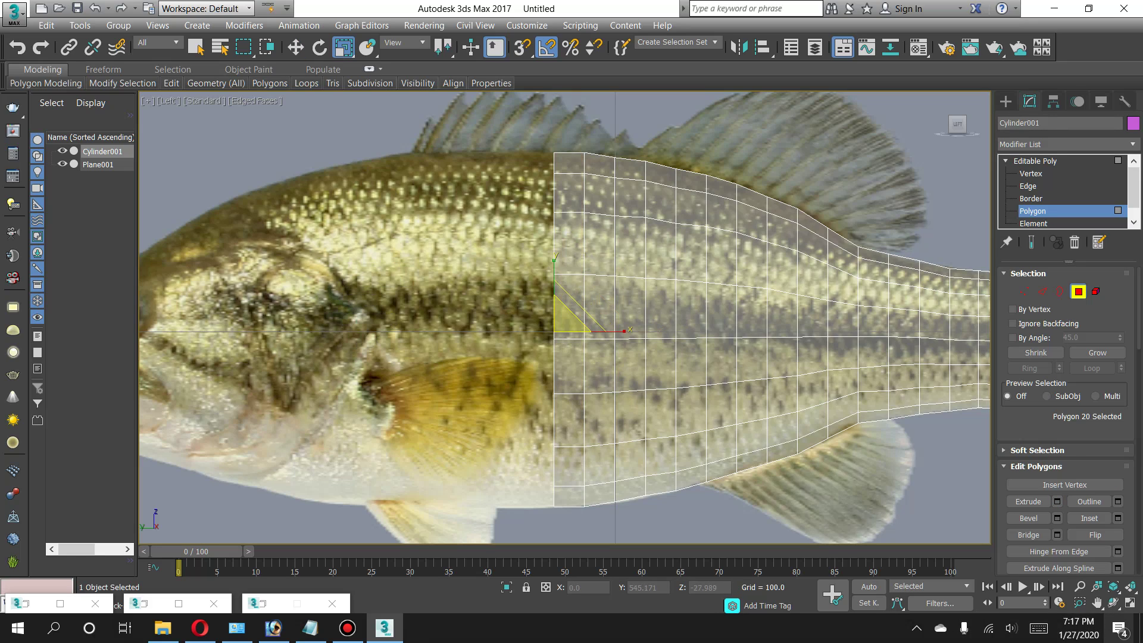
middle_click_drag(572, 315, 676, 311)
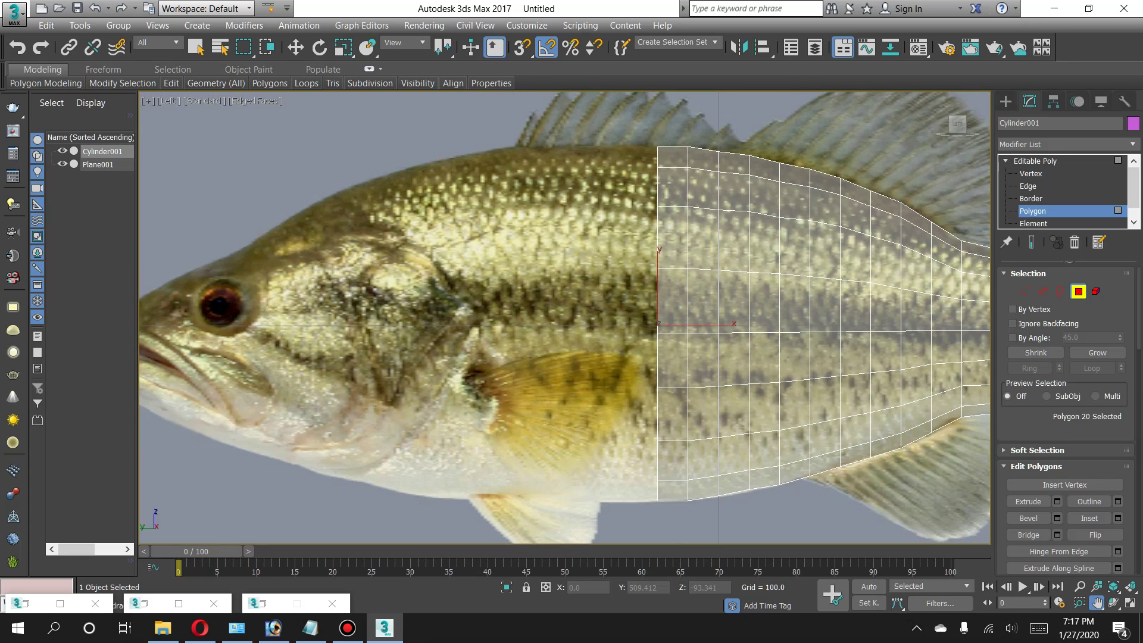
middle_click_drag(676, 311, 718, 311)
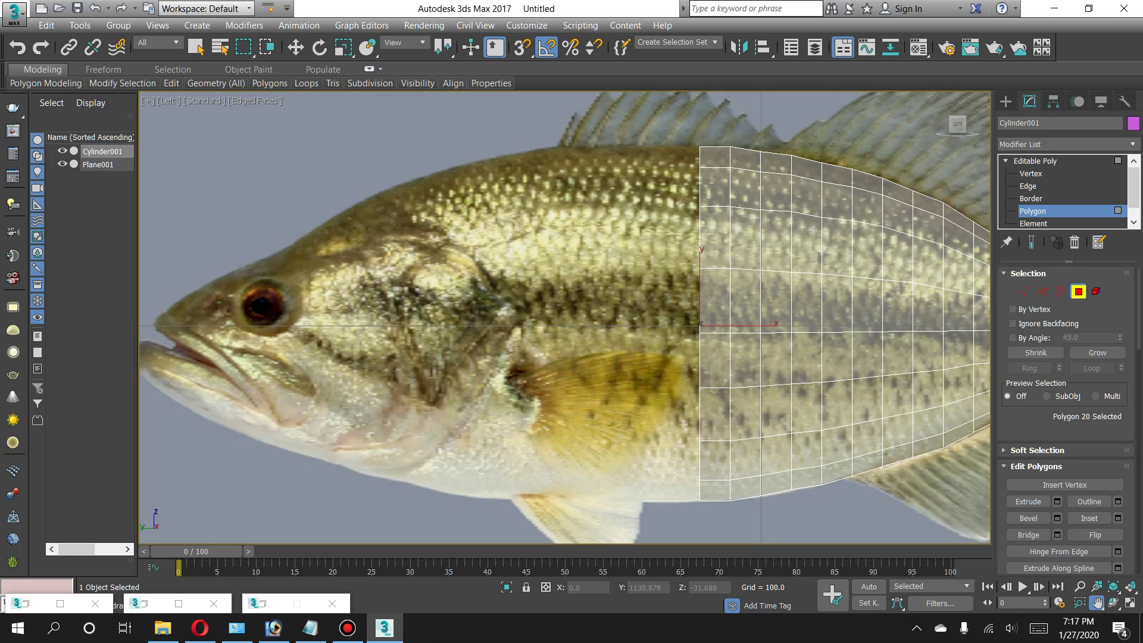
mouse_move(565, 318)
left_mouse_down()
mouse_move(583, 313)
mouse_move(575, 320)
left_mouse_up()
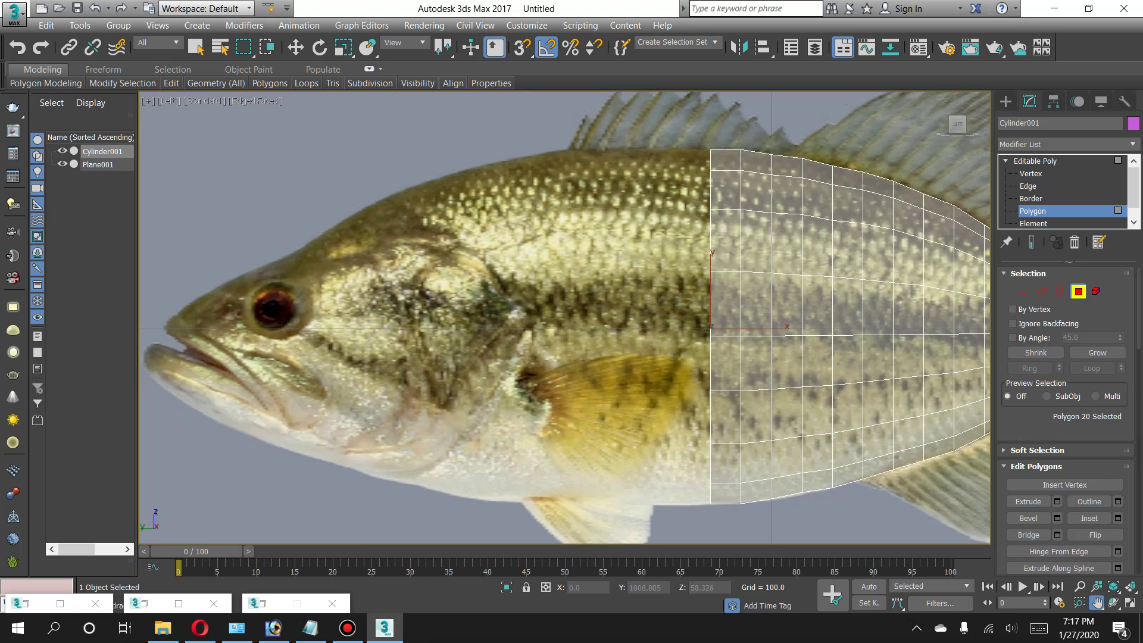
left_click_drag(575, 319, 436, 266)
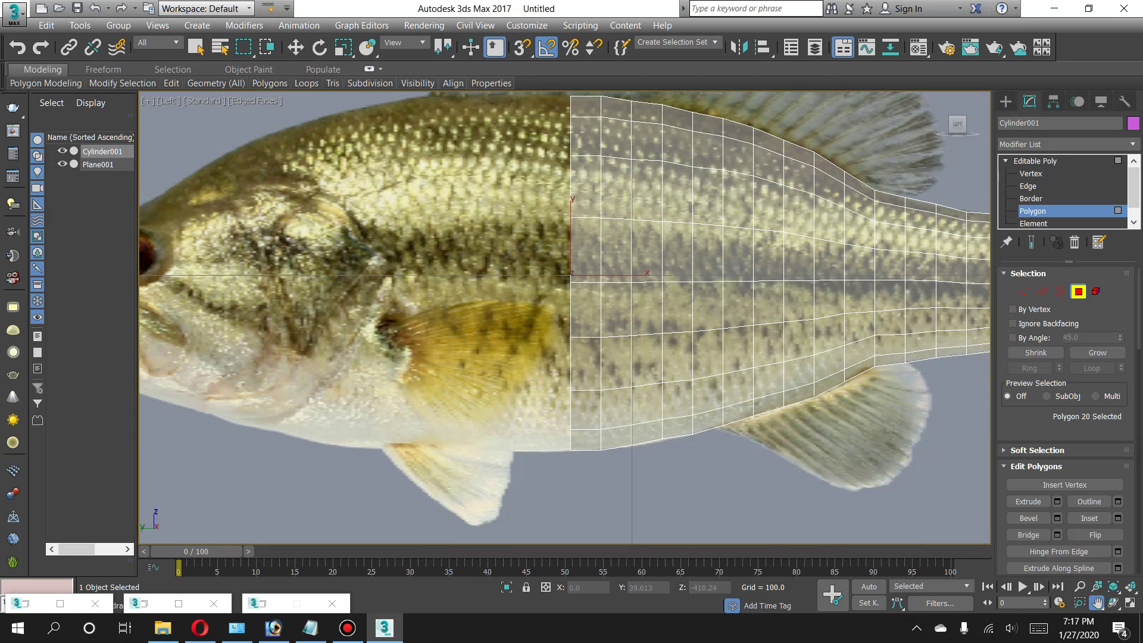
mouse_move(840, 351)
left_mouse_down()
mouse_move(677, 391)
mouse_move(663, 452)
left_mouse_up()
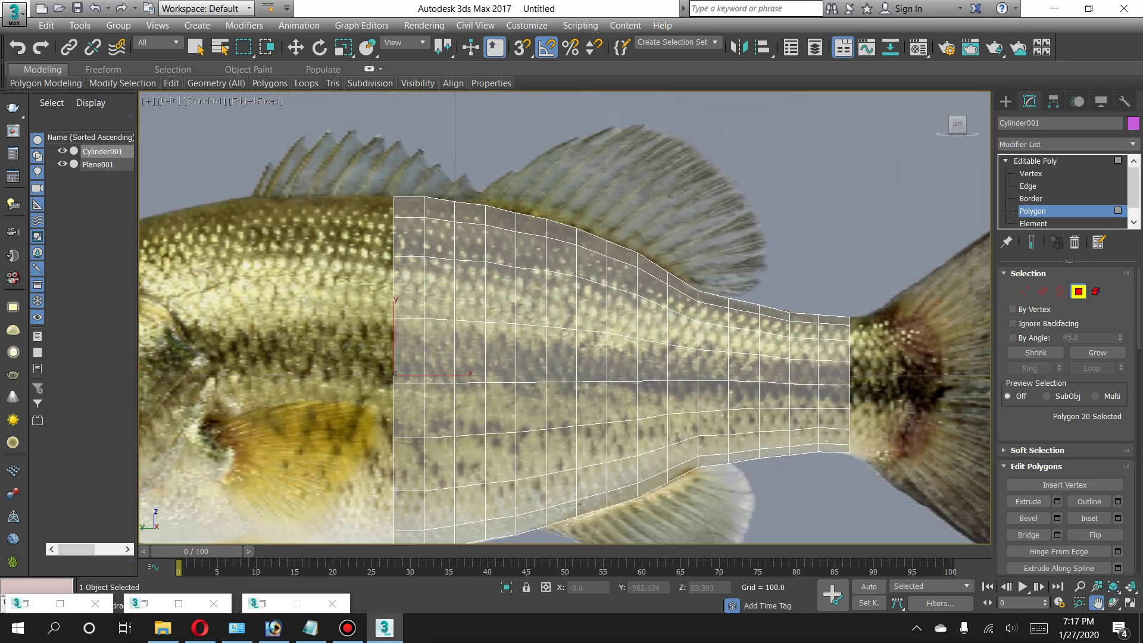
mouse_move(714, 358)
left_mouse_down()
mouse_move(420, 305)
mouse_move(829, 321)
left_mouse_up()
left_click_drag(536, 322, 747, 312)
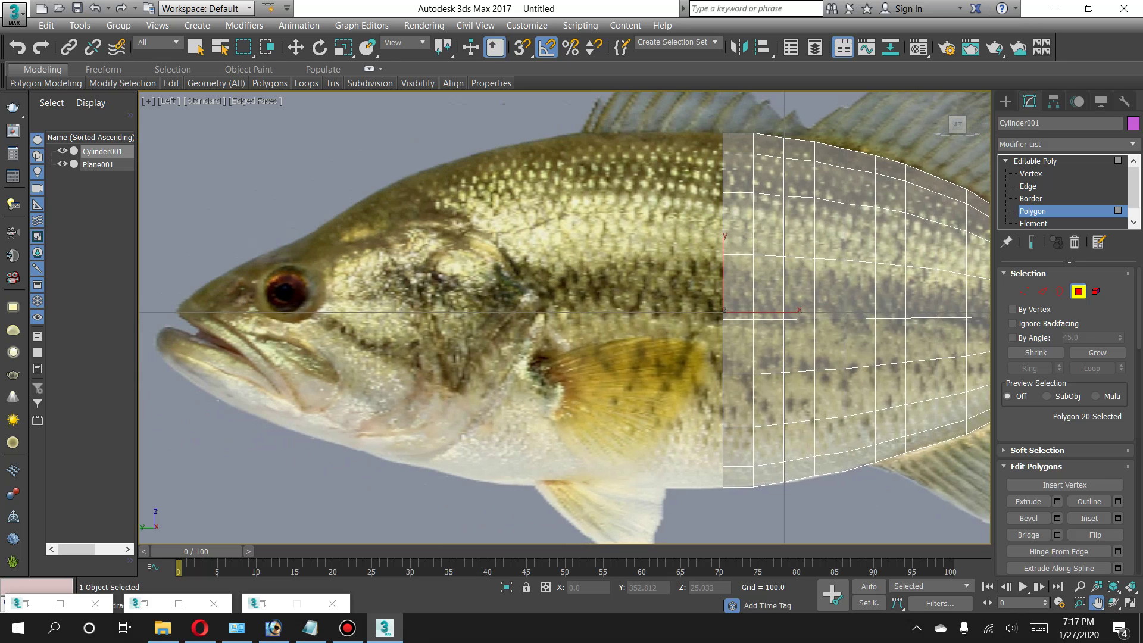
left_click_drag(748, 312, 755, 320)
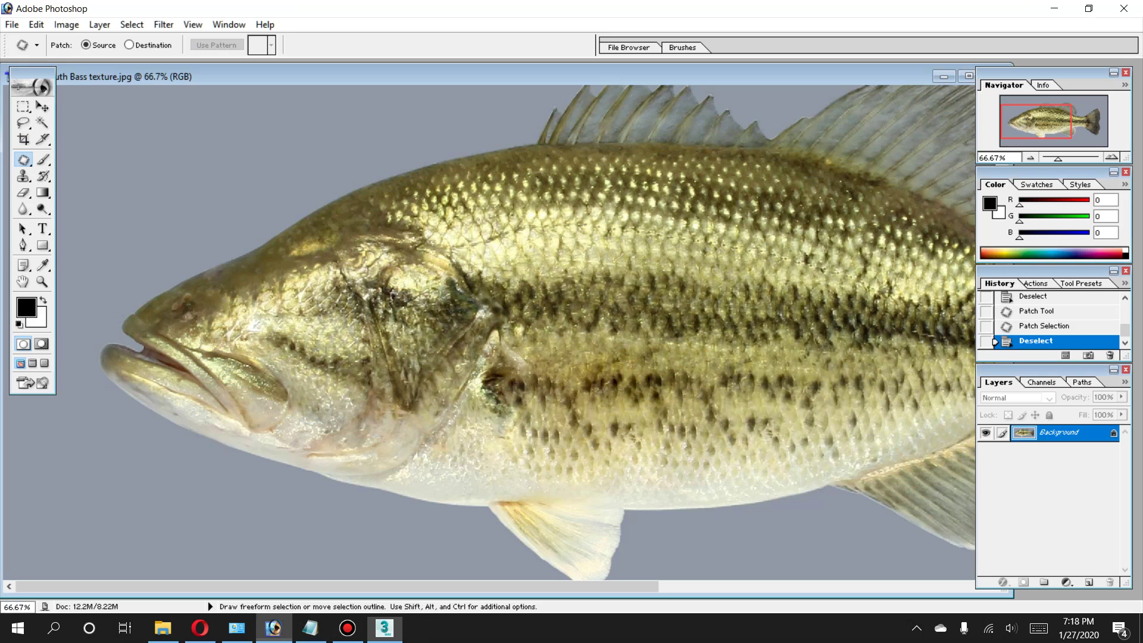
left_click(273, 627)
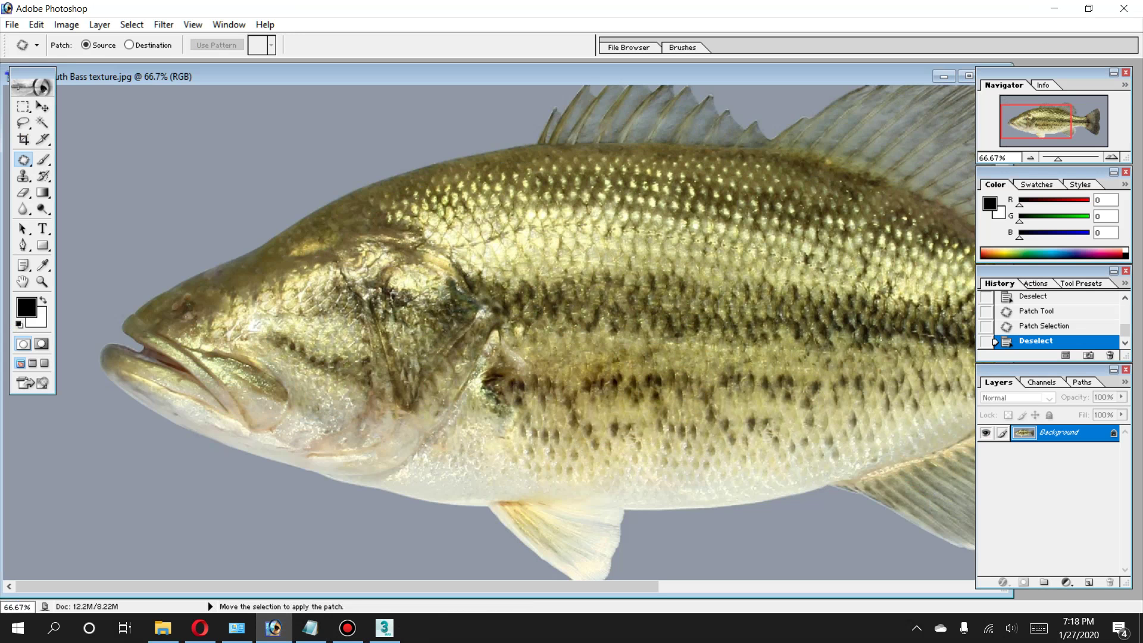
left_click(42, 282)
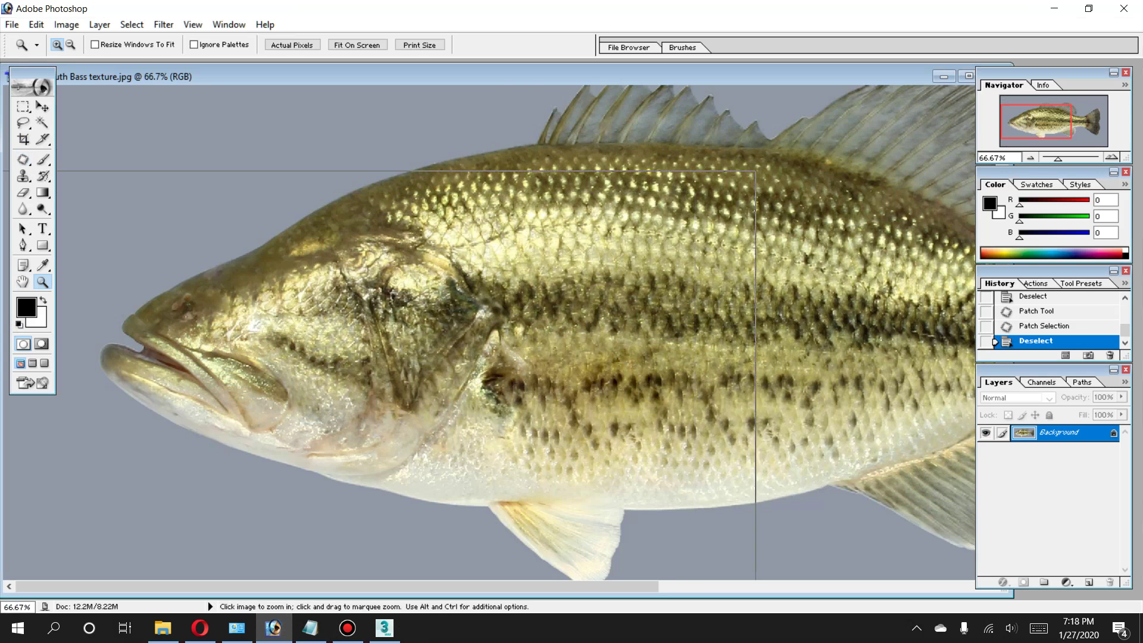
left_click_drag(57, 170, 754, 581)
scroll(560, 333, "up", 1)
scroll(560, 333, "up", 1)
scroll(560, 334, "up", 1)
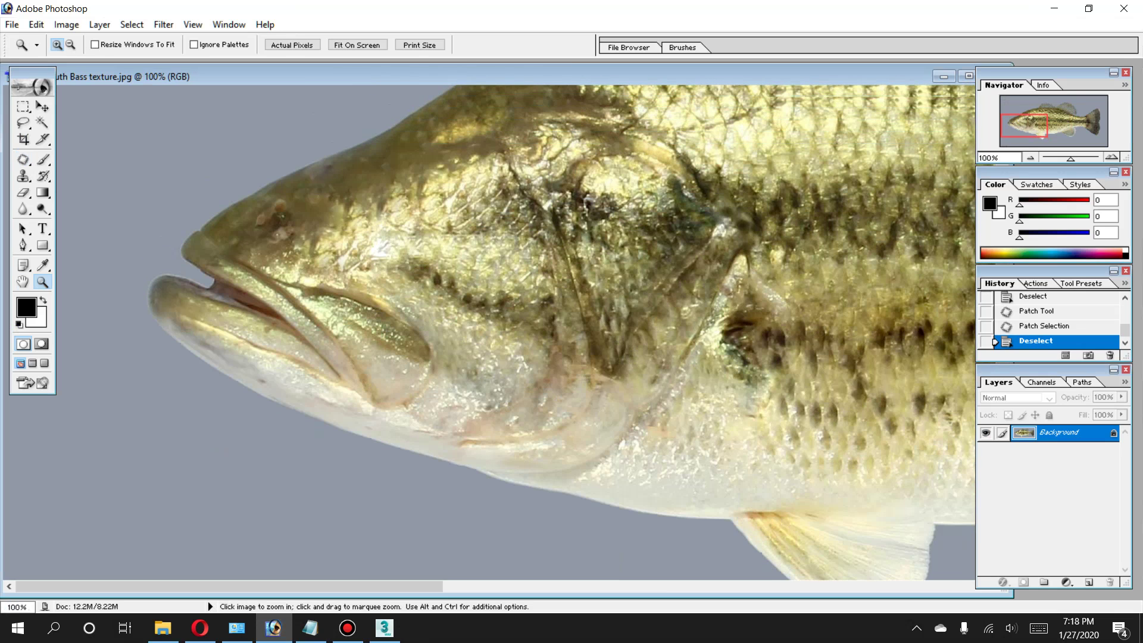
scroll(559, 333, "up", 1)
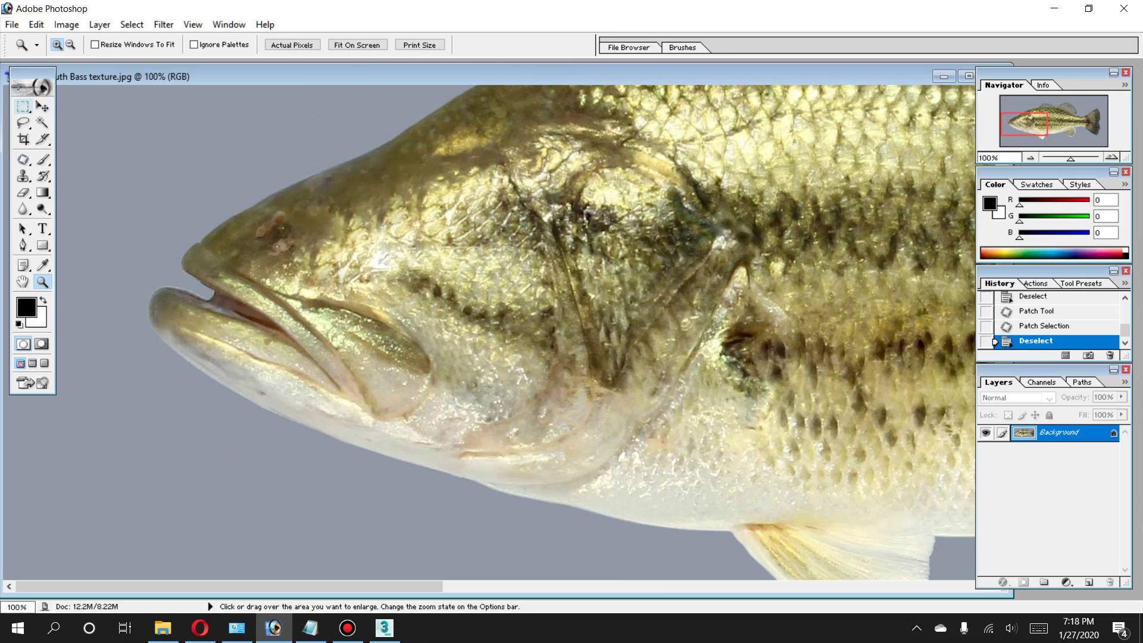
left_click(43, 106)
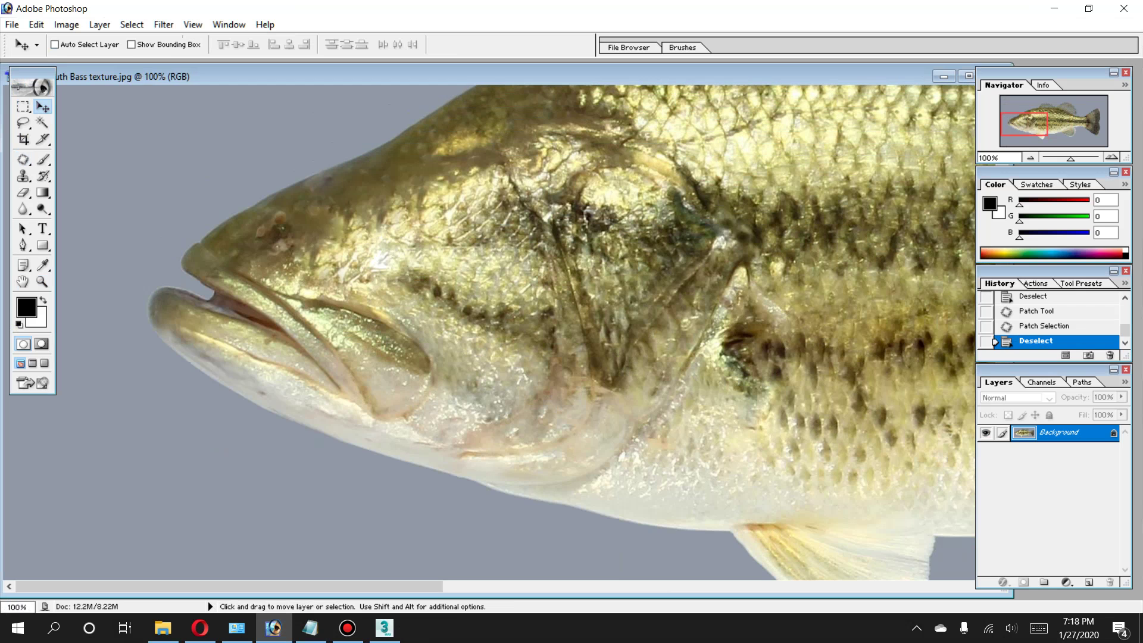
left_click_drag(229, 587, 303, 587)
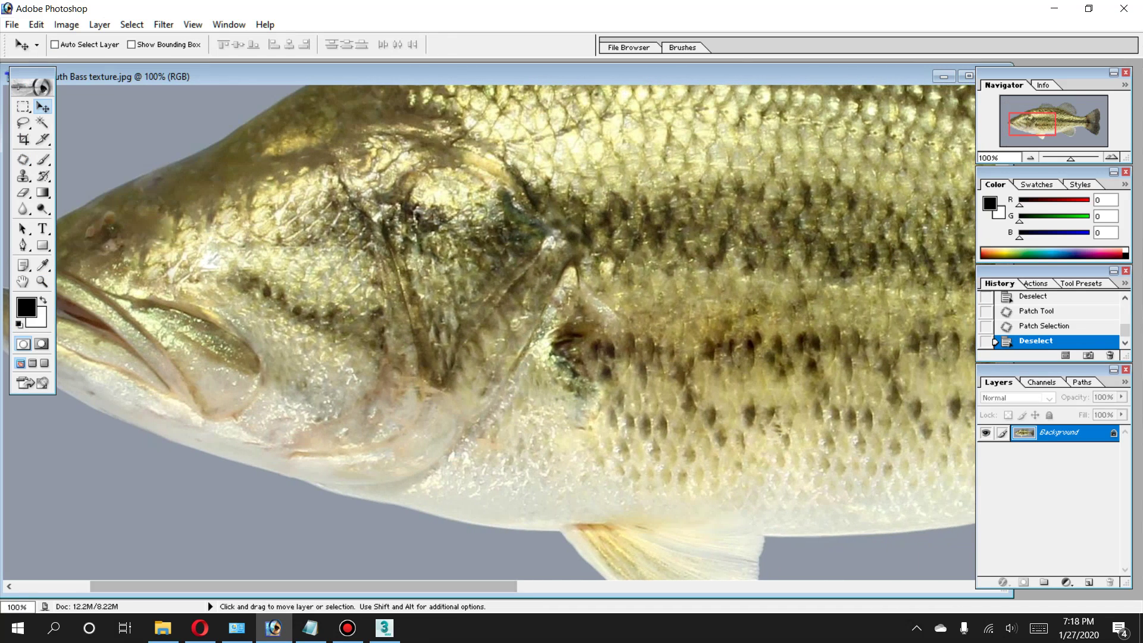
scroll(489, 333, "up", 3)
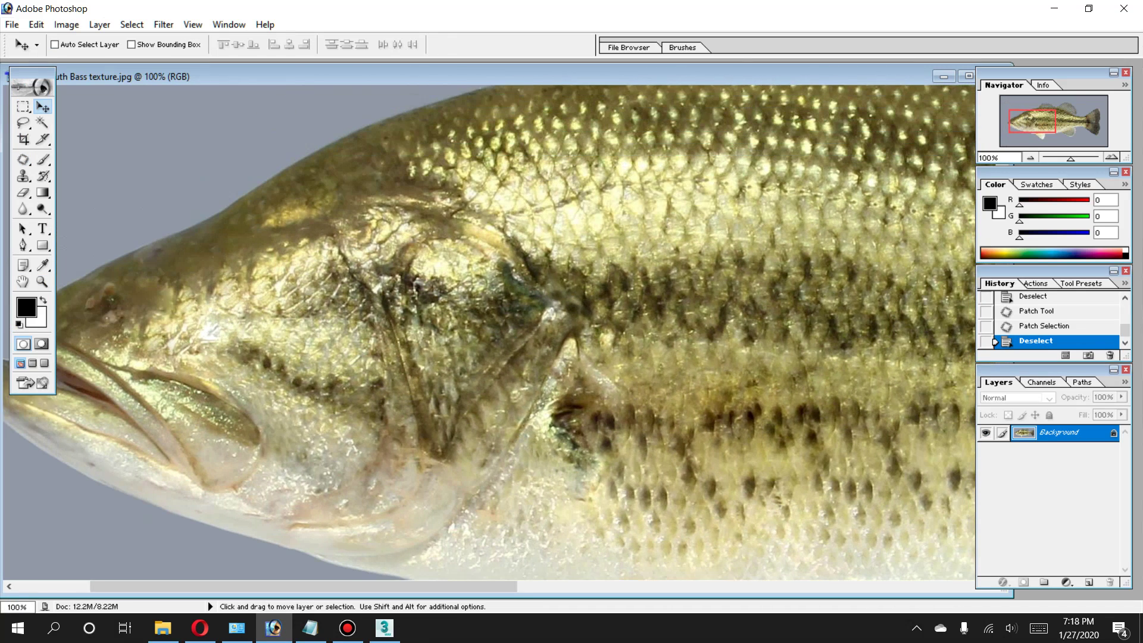
scroll(488, 333, "down", 1)
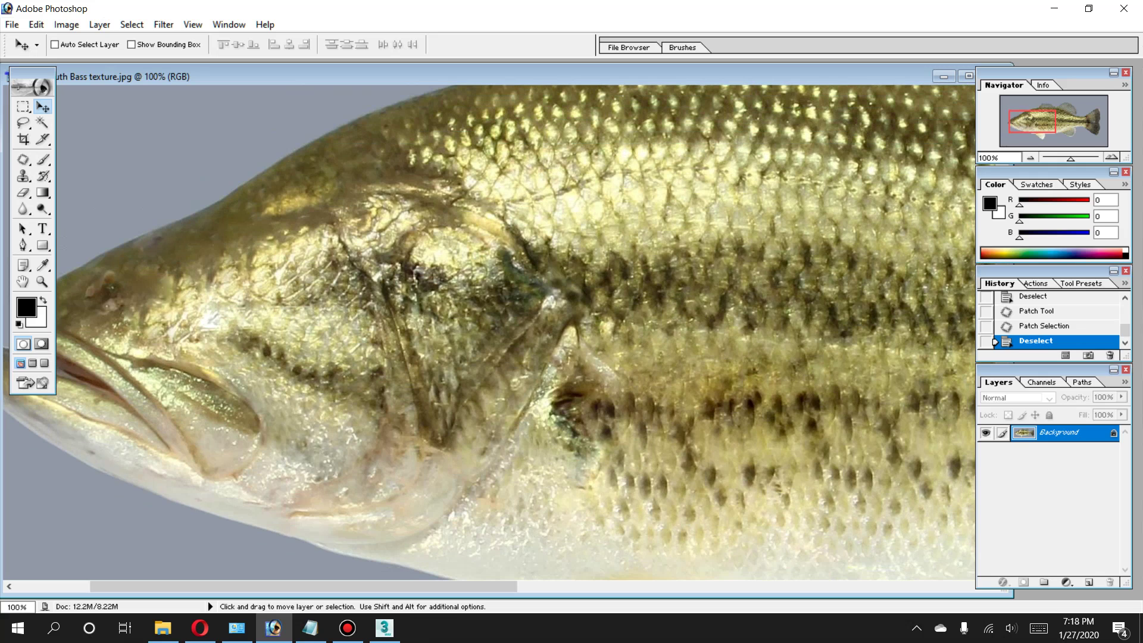
scroll(488, 334, "down", 1)
scroll(488, 334, "down", 1)
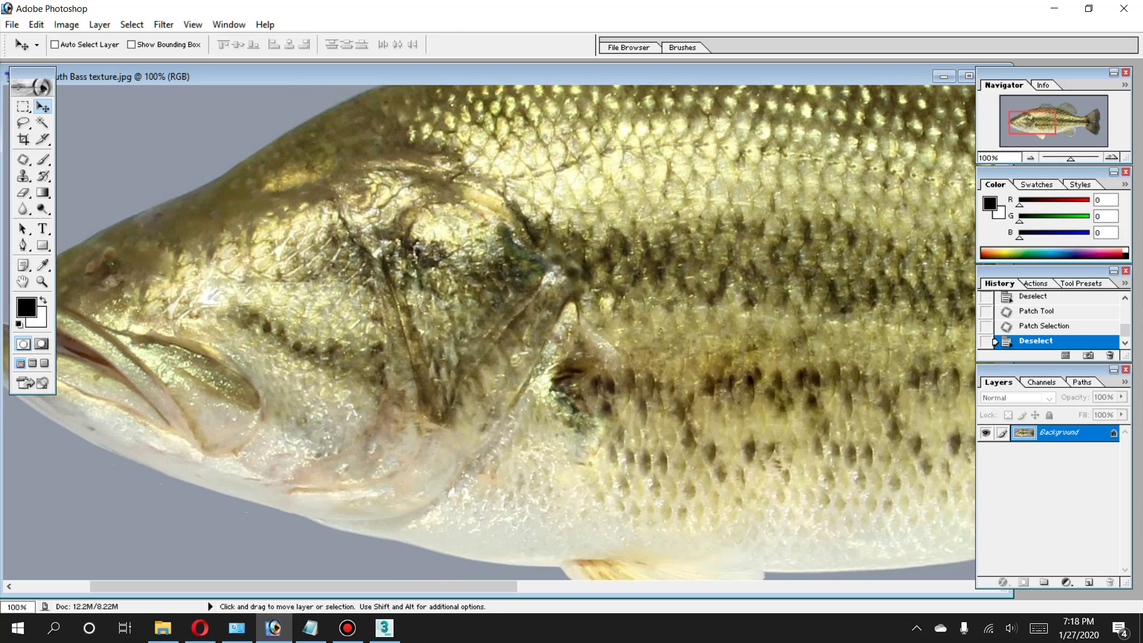
scroll(488, 333, "down", 1)
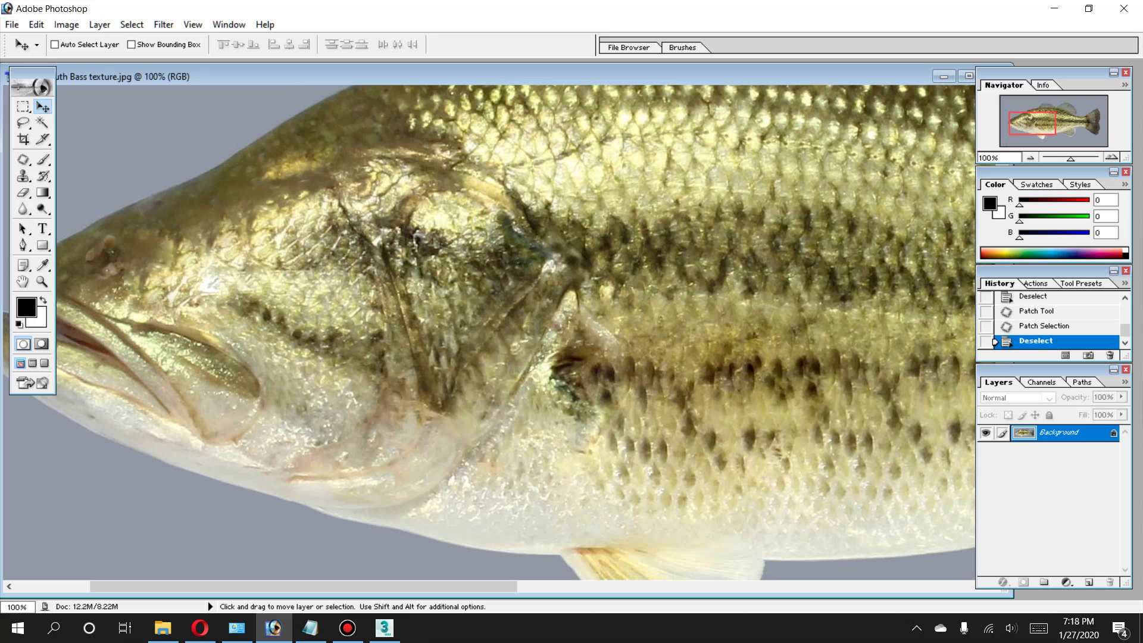
scroll(488, 334, "down", 2)
scroll(489, 334, "down", 1)
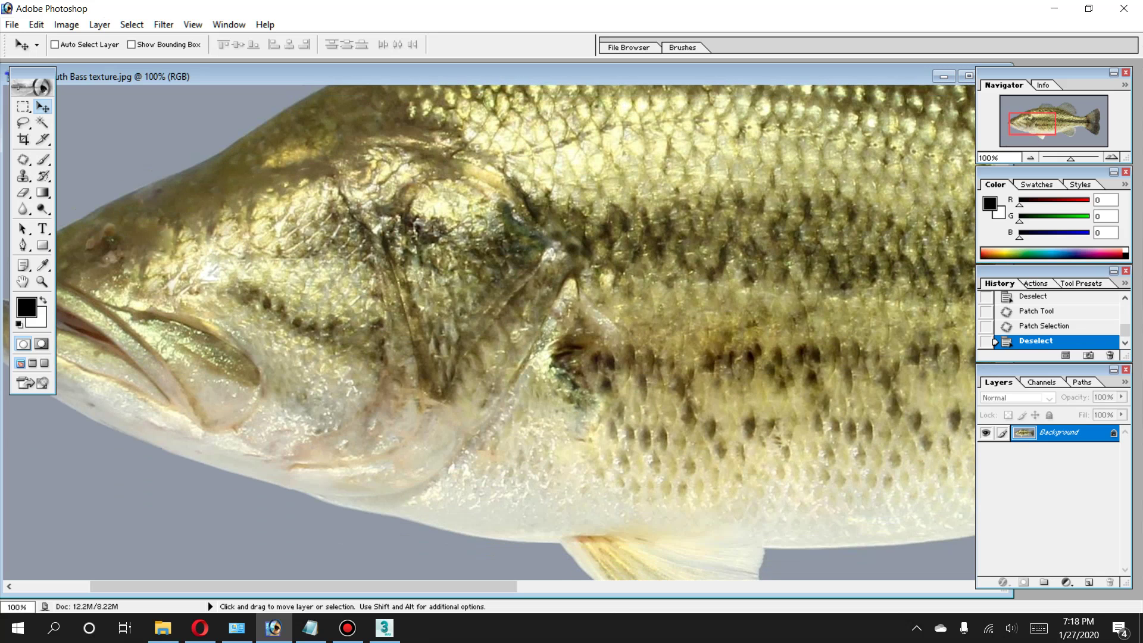
scroll(488, 333, "down", 1)
scroll(488, 334, "down", 1)
scroll(488, 334, "down", 2)
scroll(488, 334, "down", 1)
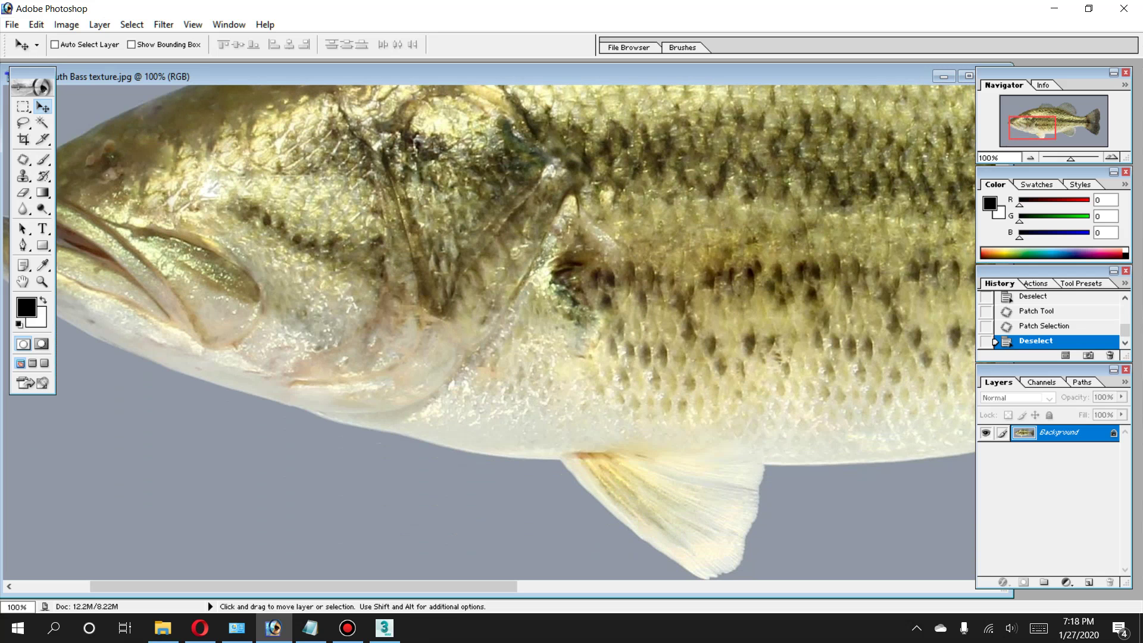
scroll(488, 333, "up", 4)
scroll(488, 333, "up", 4)
scroll(488, 334, "up", 4)
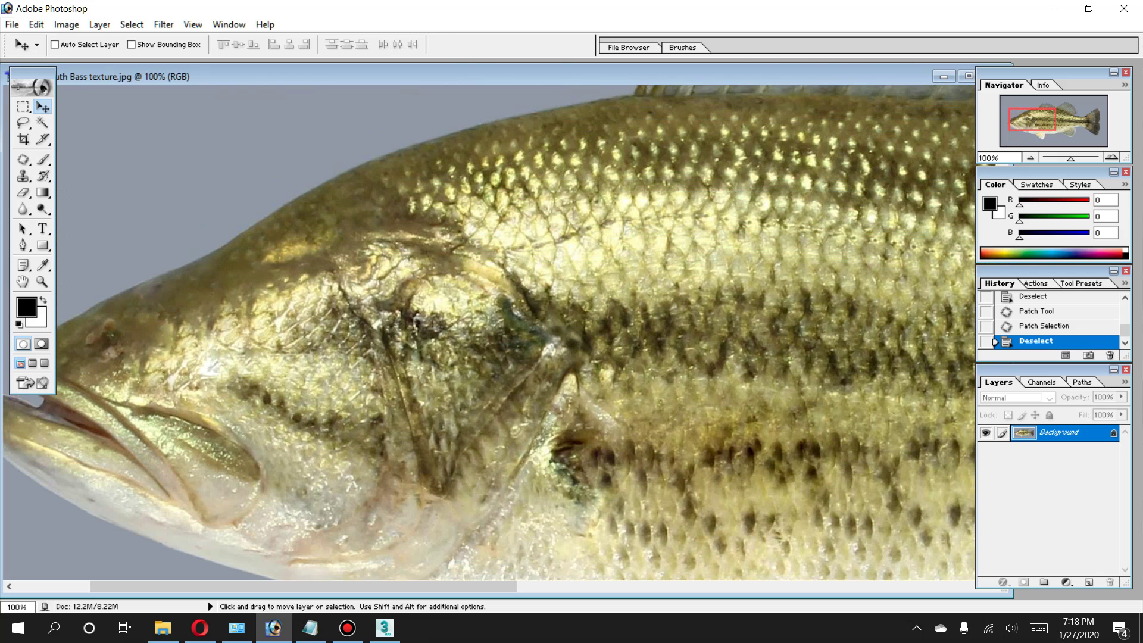
scroll(488, 333, "up", 4)
Back in 3ds Max, extrude Cylinder001's front faces twice by 63.022 units over the gill cover.
left_click(385, 628)
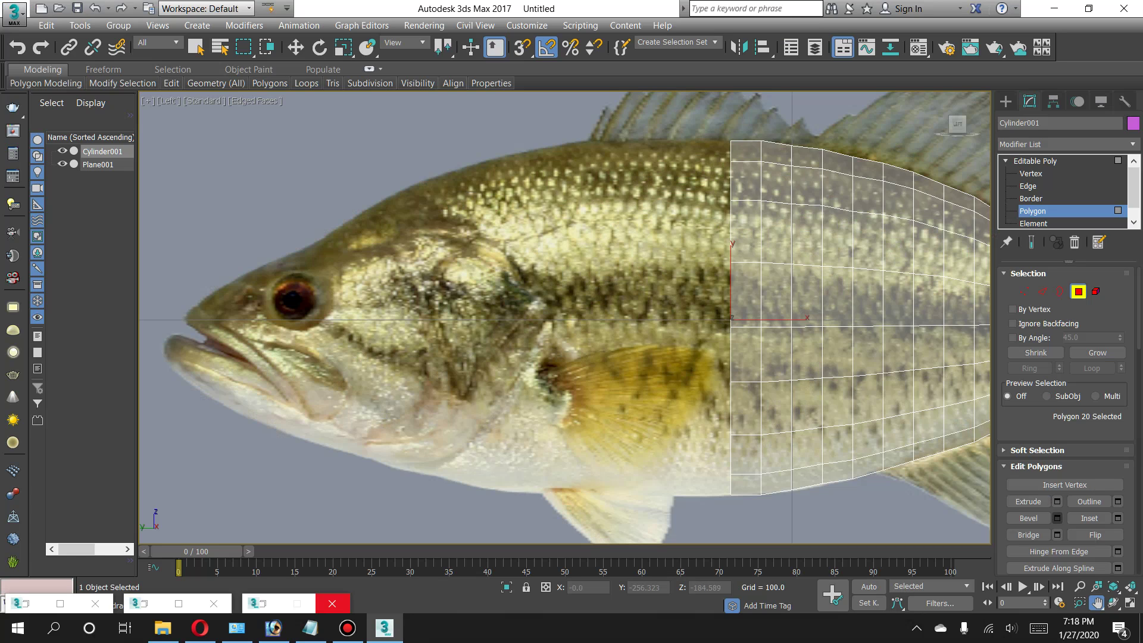
left_click(1058, 501)
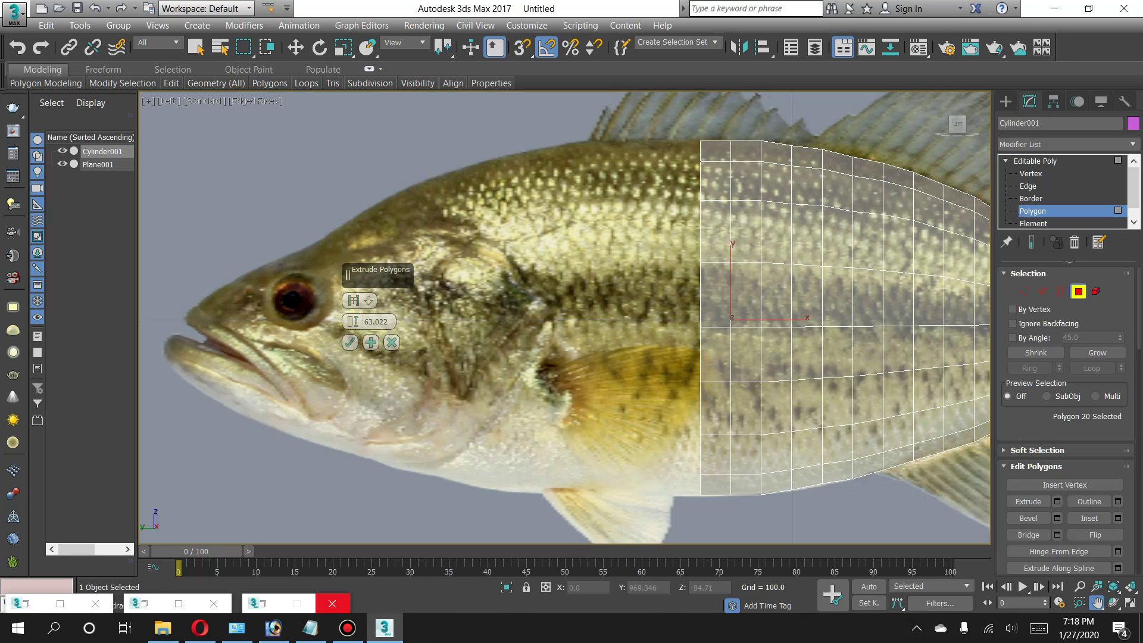
left_click(349, 342)
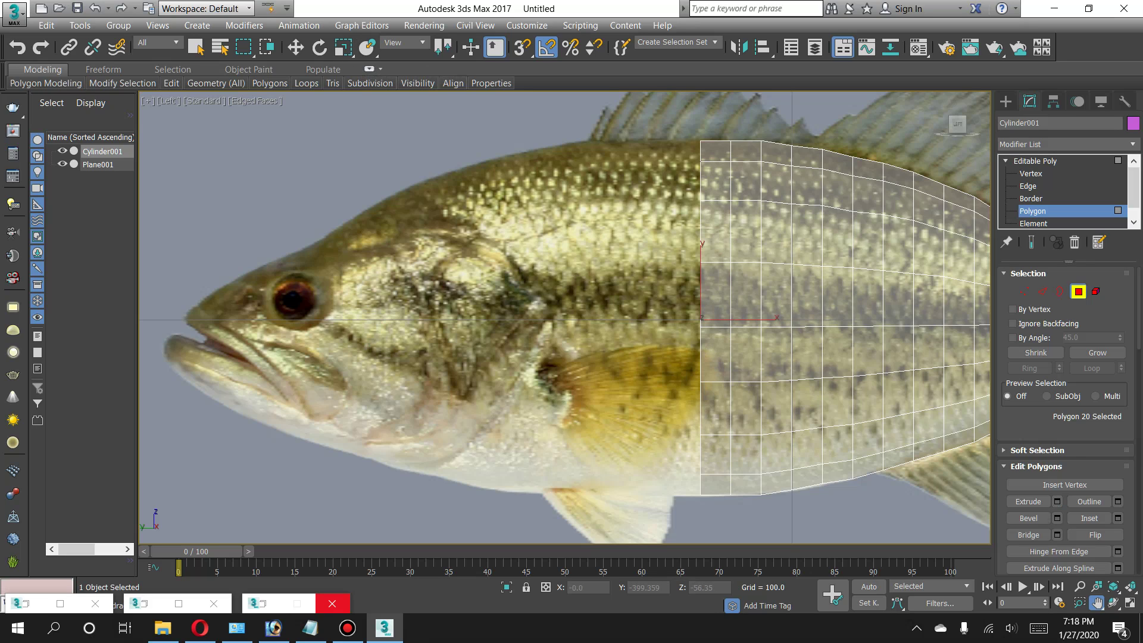
left_click(1058, 501)
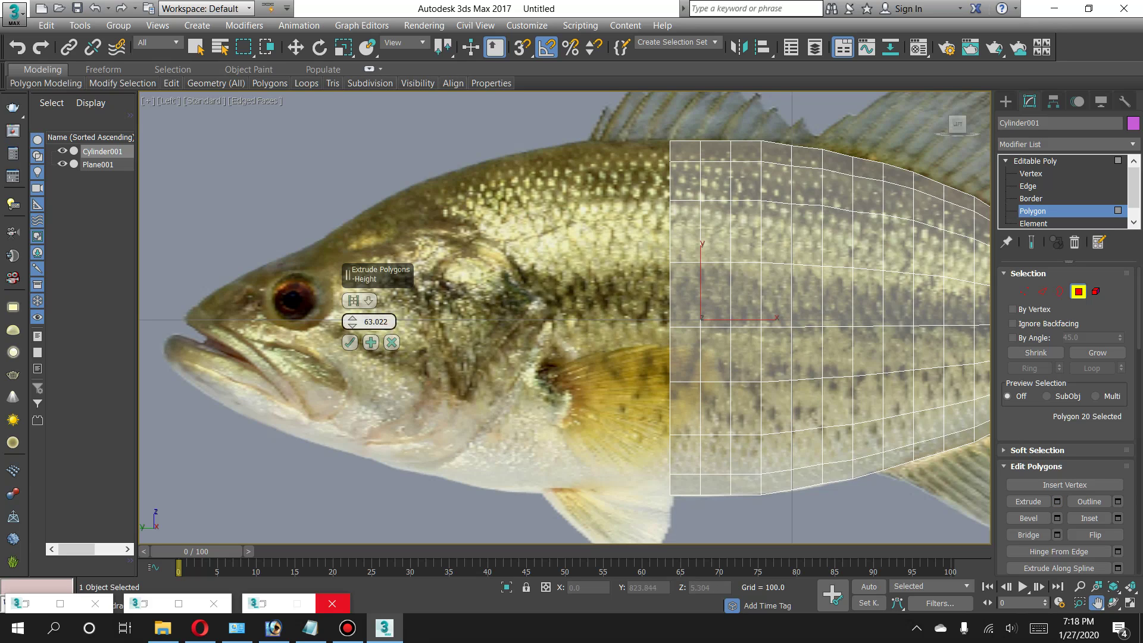
left_click(350, 343)
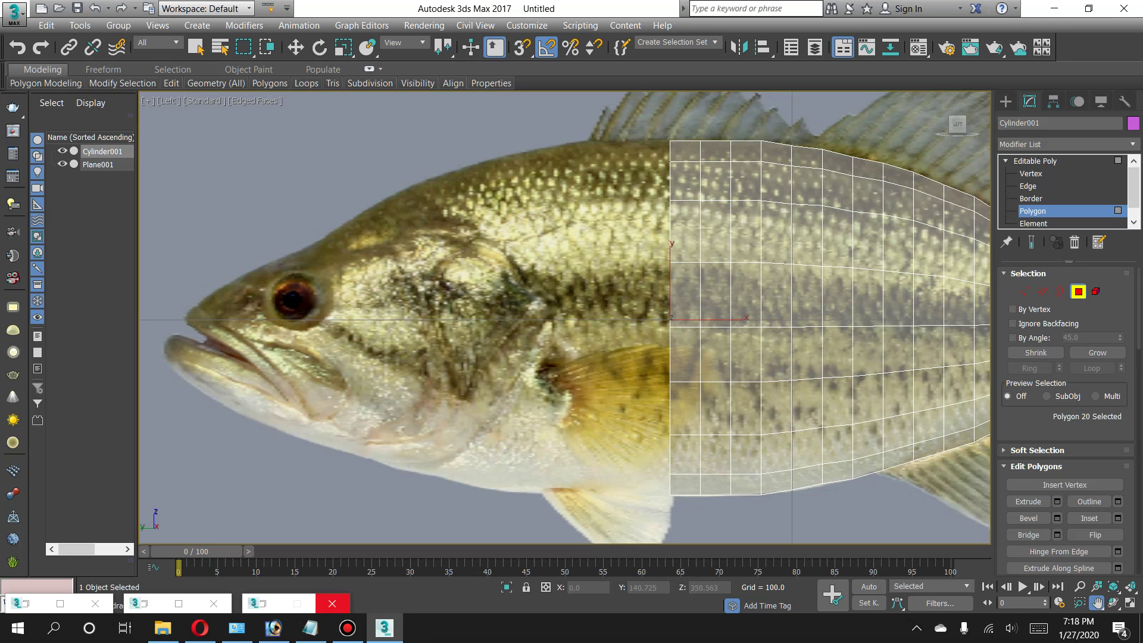
At Vertex level, select the top front vertices and move them up slightly.
key("1")
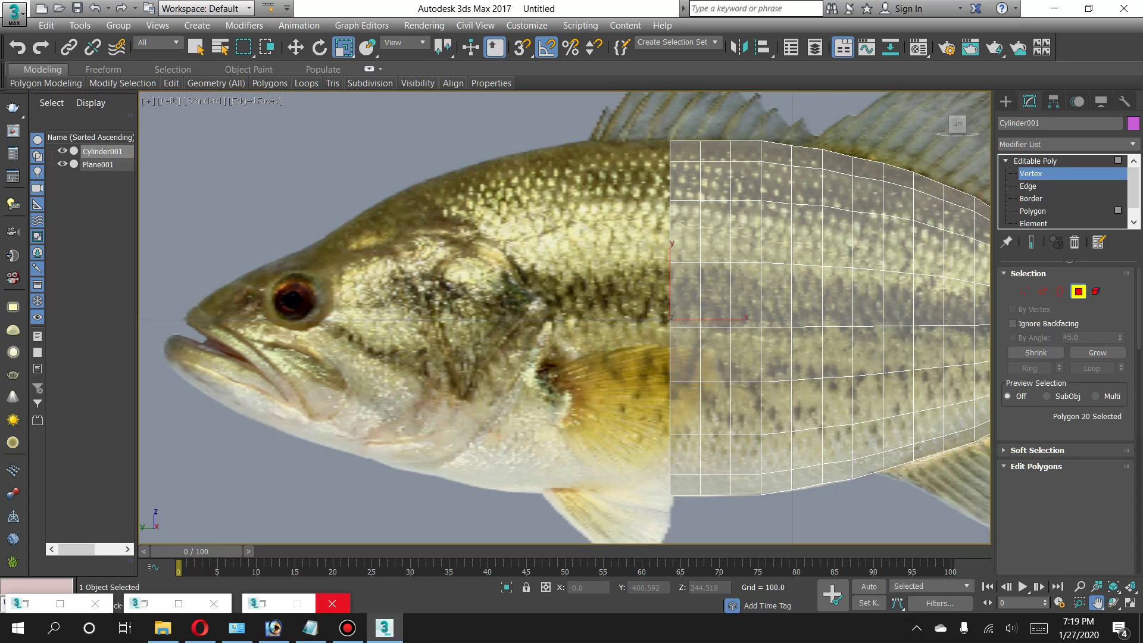
key("r")
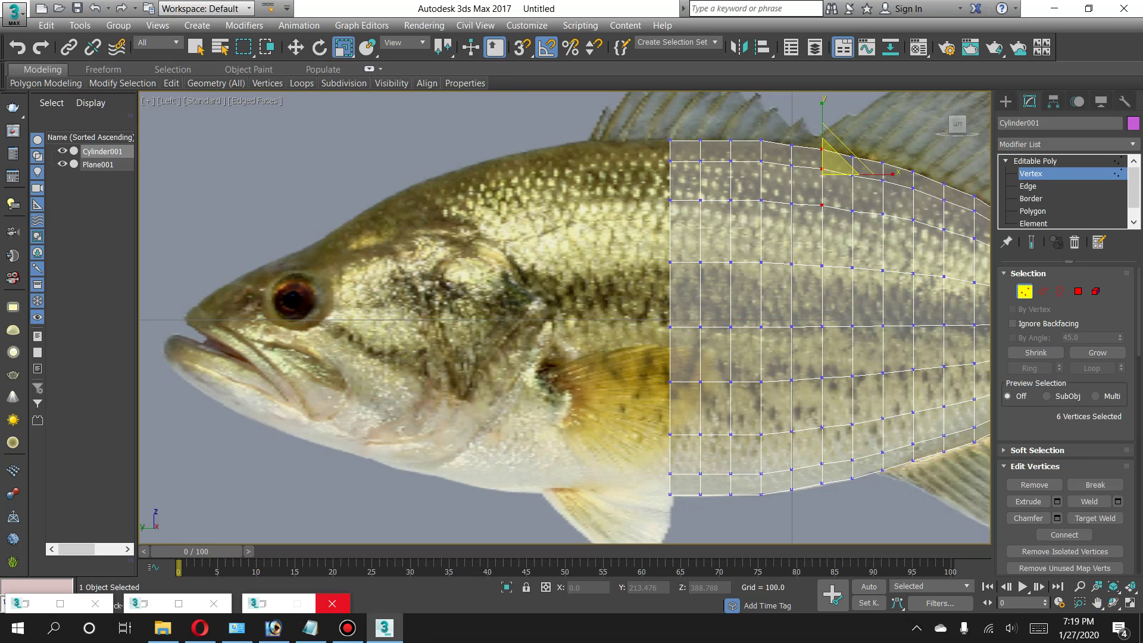
left_click_drag(690, 130, 721, 200)
left_click_drag(735, 129, 691, 235)
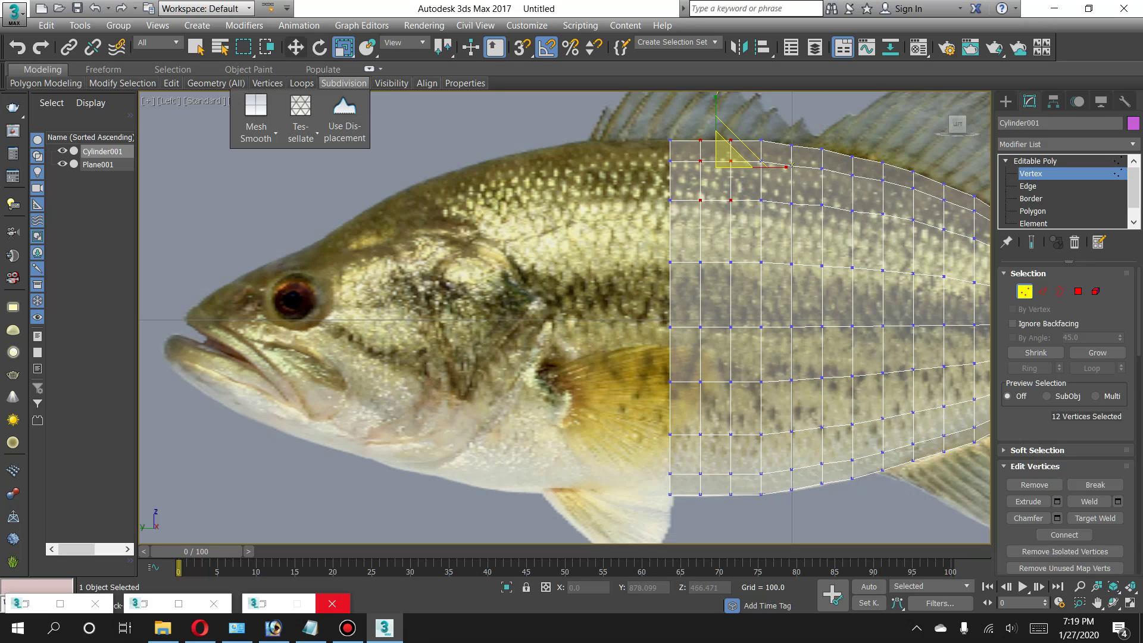
left_click(296, 47)
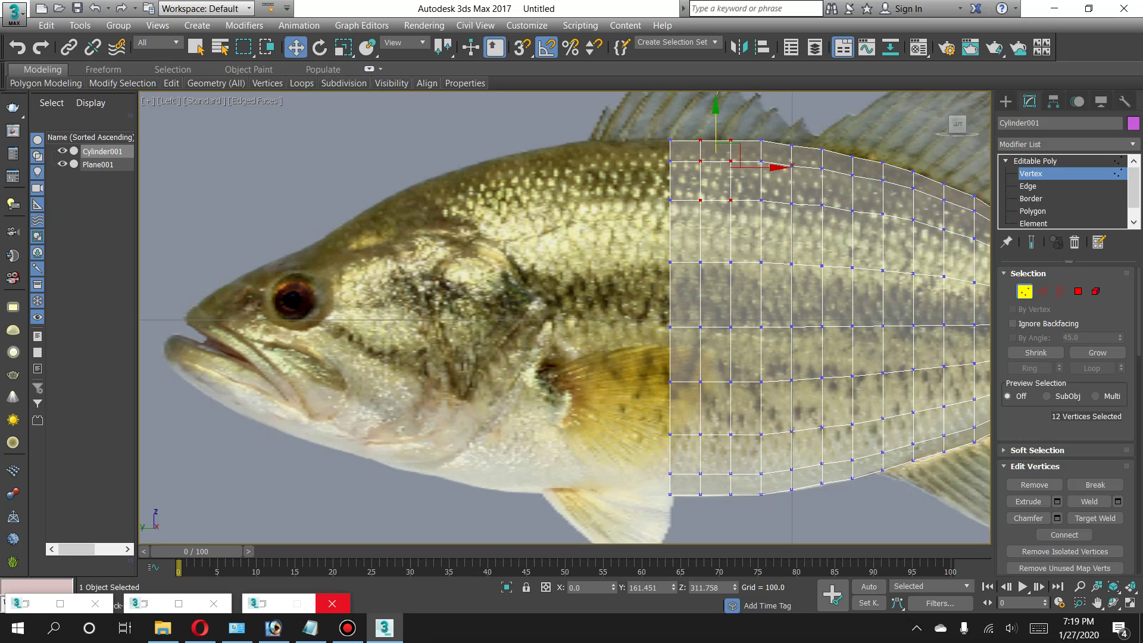
left_click_drag(774, 166, 792, 166)
Lower the bottom front vertices slightly and preview another 63.022-unit front extrusion.
left_click_drag(689, 475, 690, 500)
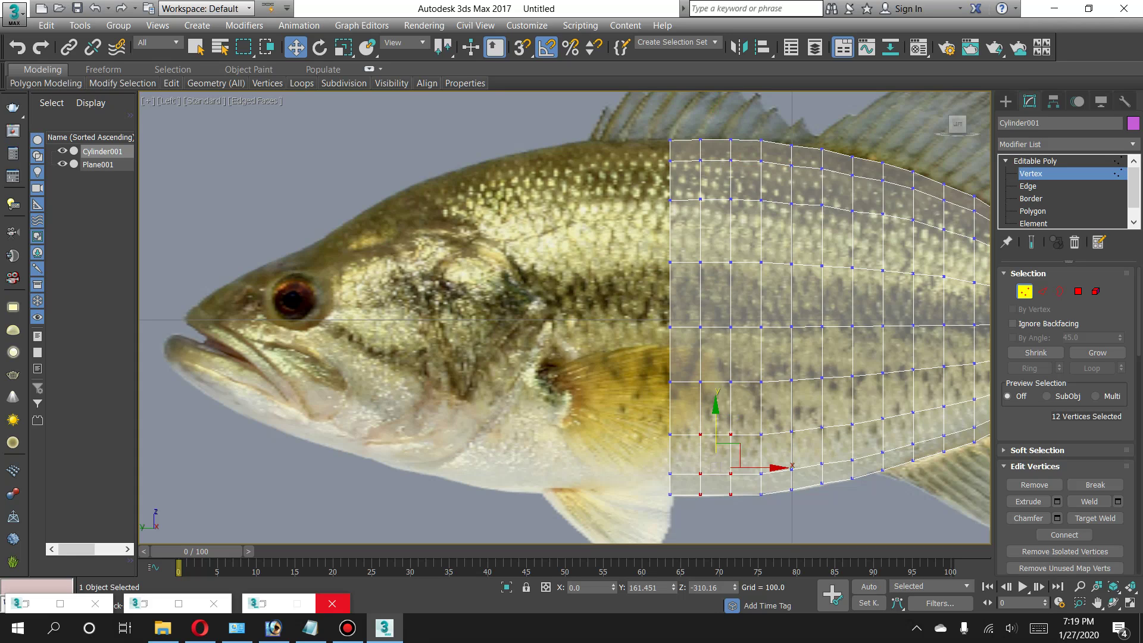
left_click_drag(716, 417, 716, 422)
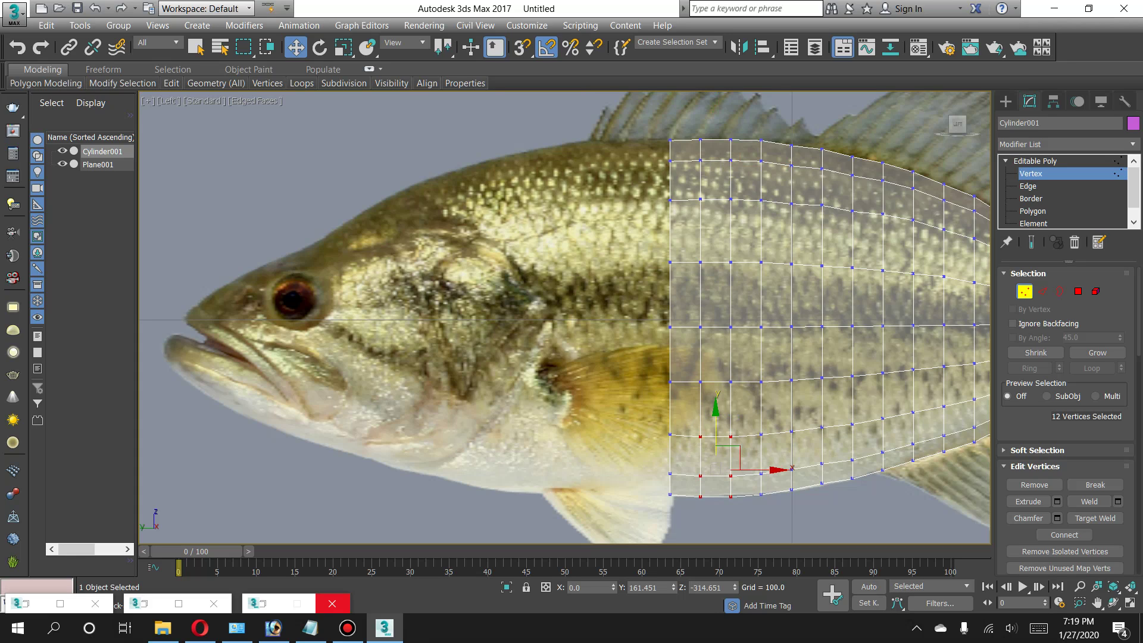
key("4")
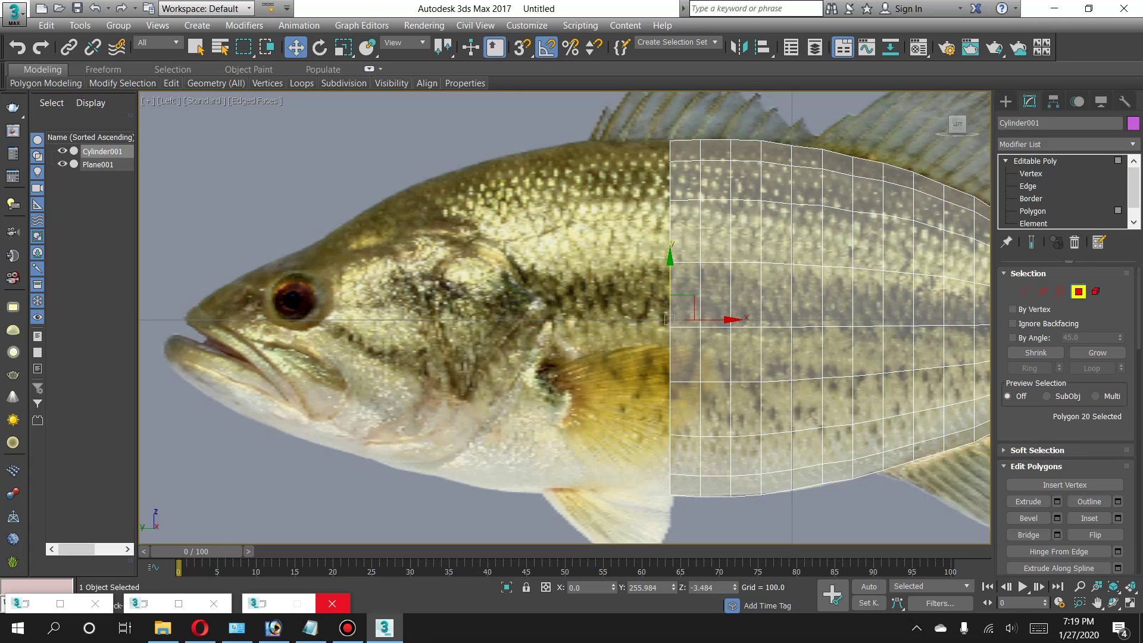
left_click(1057, 501)
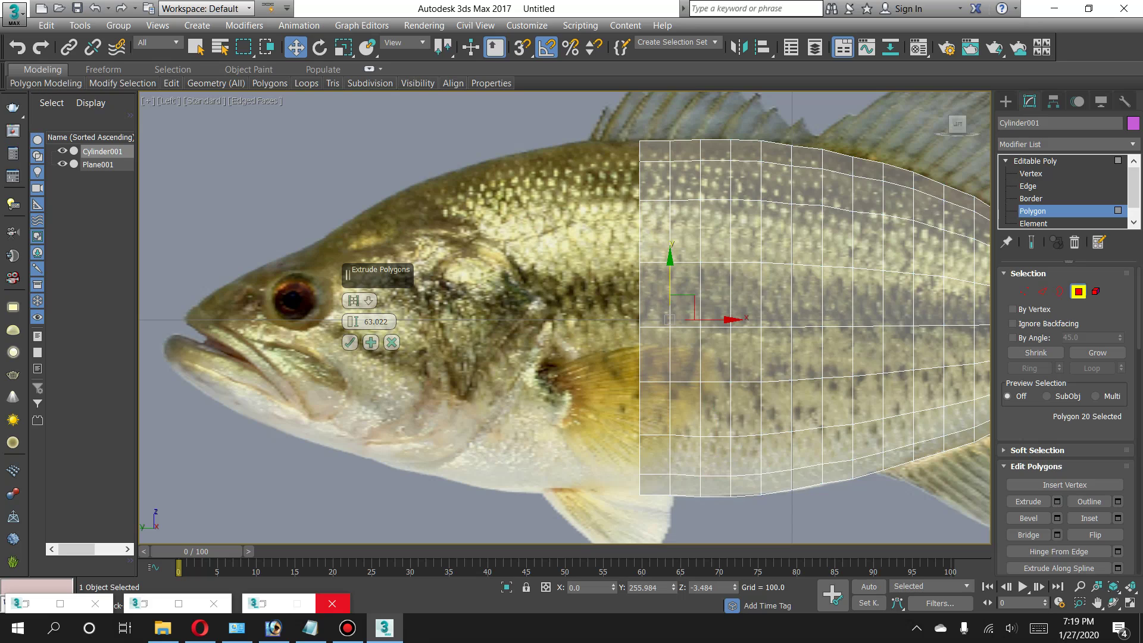
Commit the extrusion and raise the new section's top vertices toward the fish's back.
left_click(350, 342)
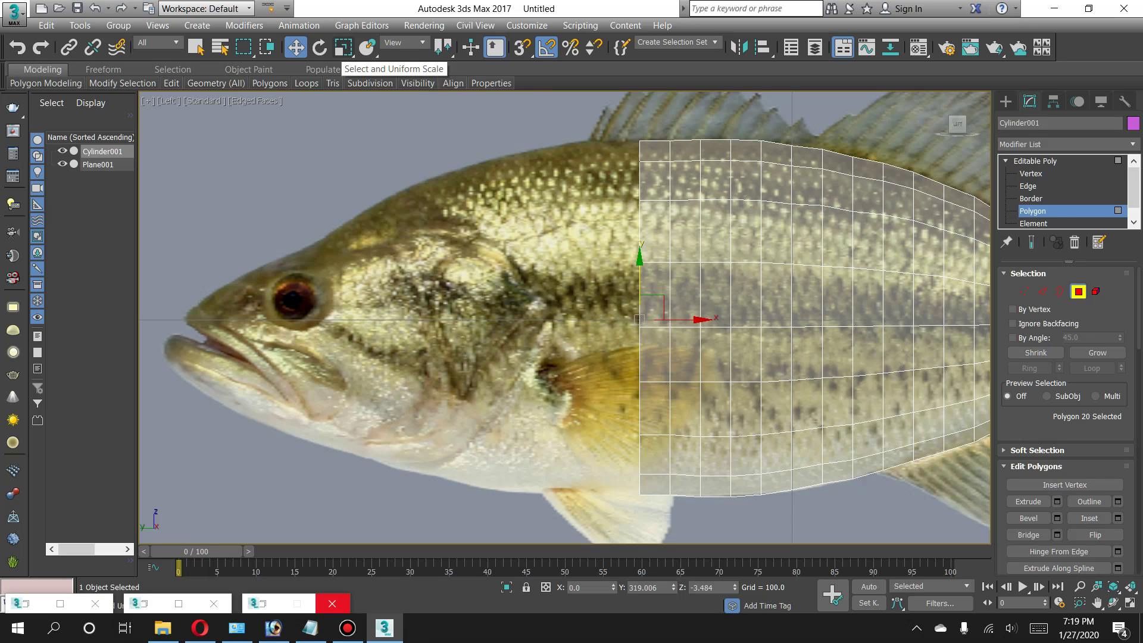
left_click(344, 47)
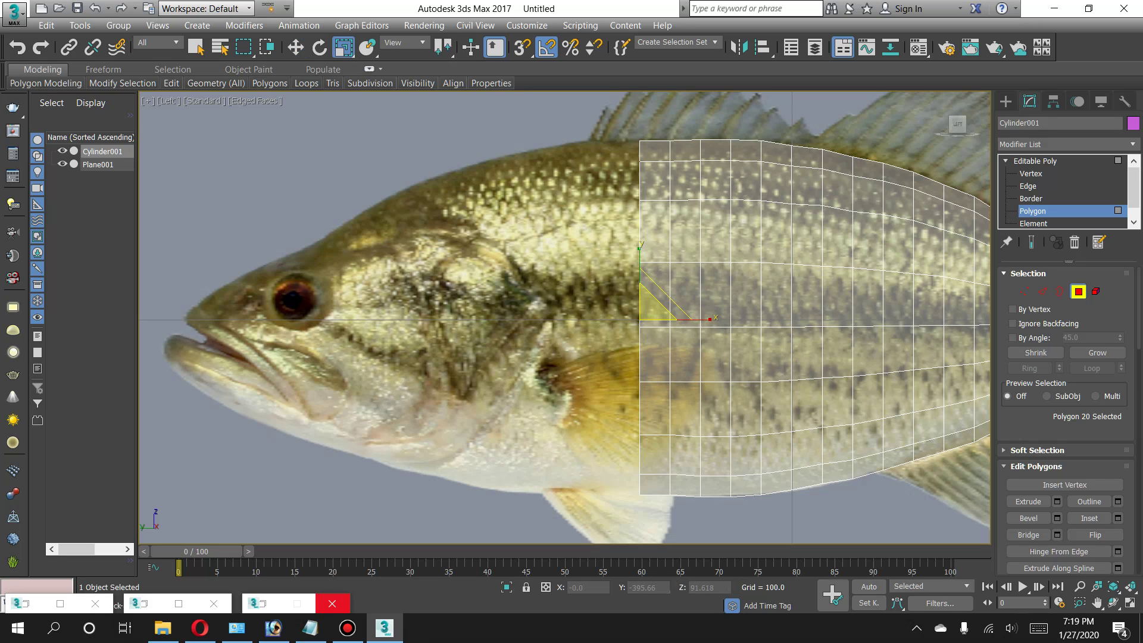
key("1")
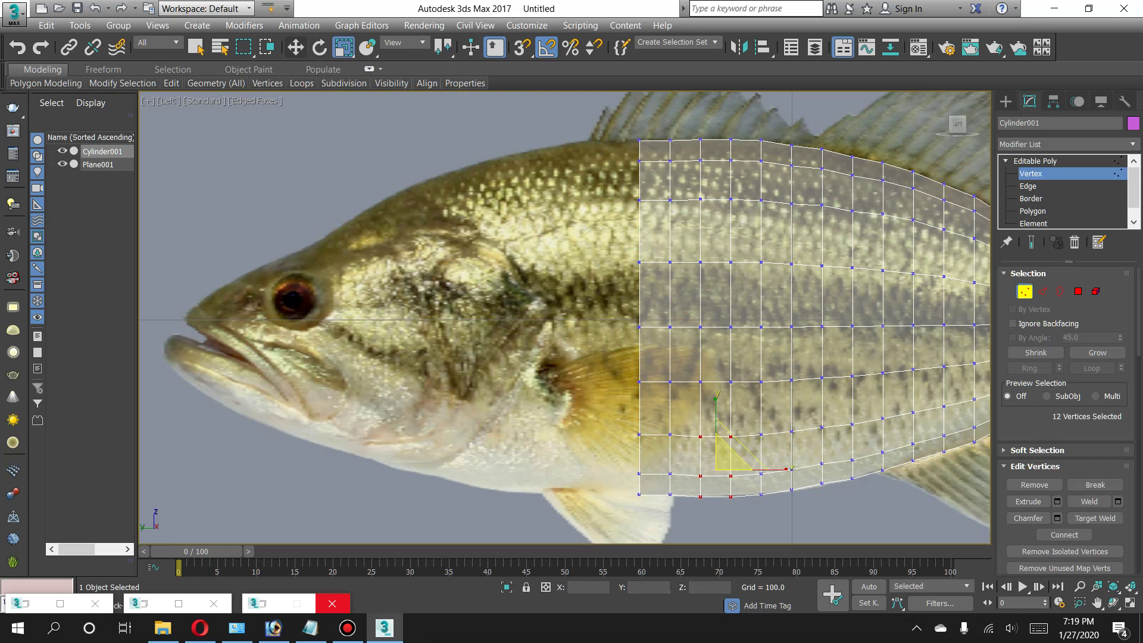
key("w")
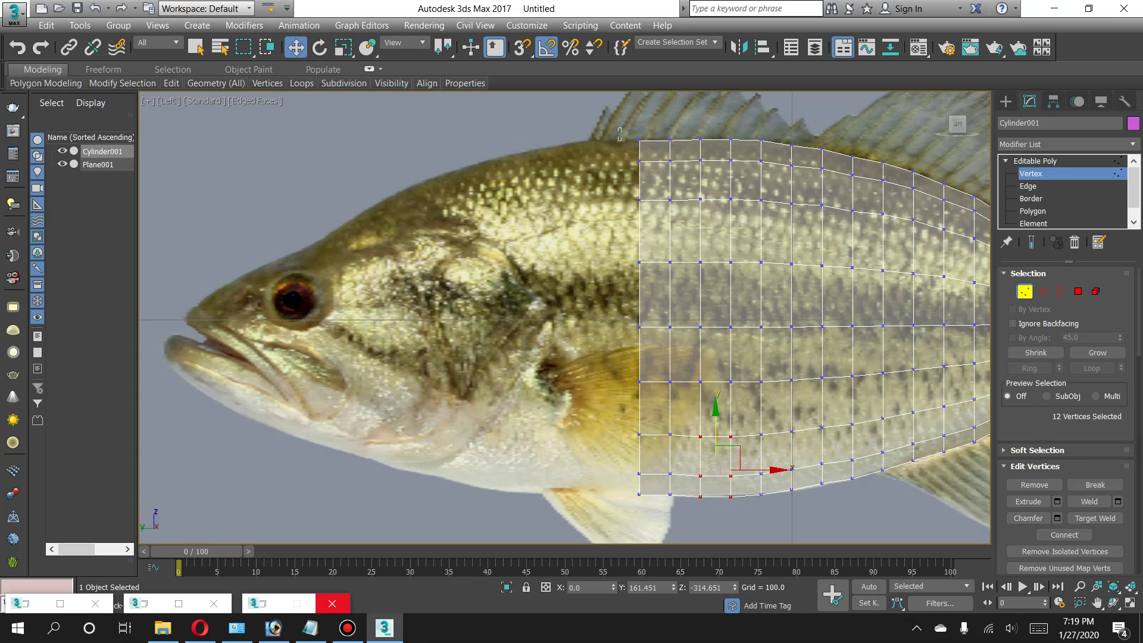
left_click_drag(619, 224, 618, 229)
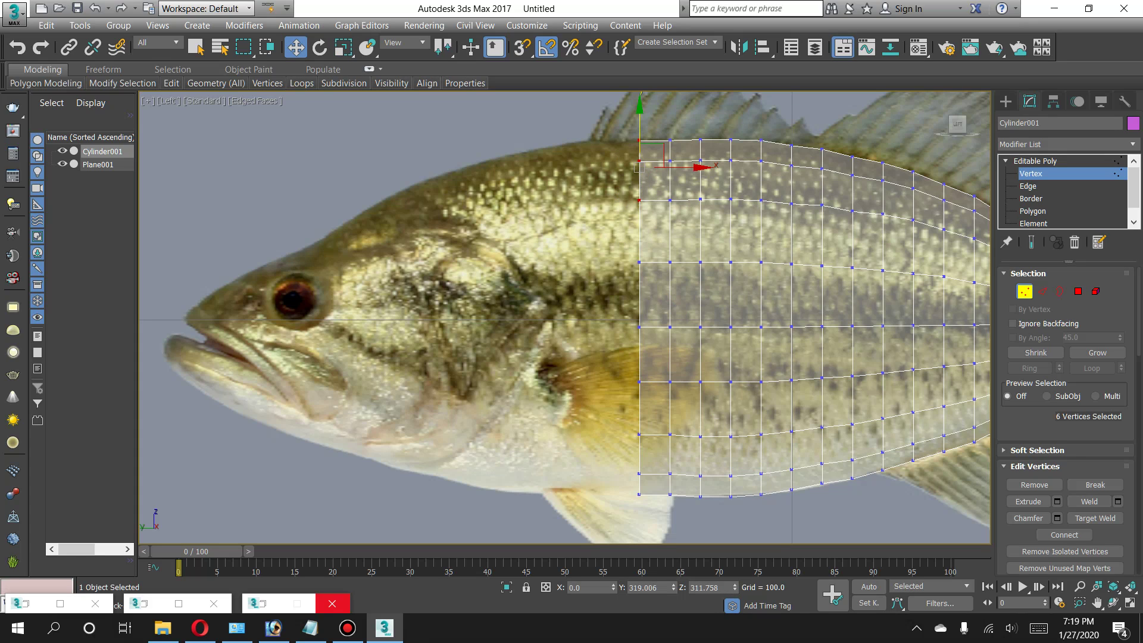
left_click_drag(639, 168, 639, 169)
Lower the new section's bottom vertices toward the belly and clear the selection.
left_click(639, 167)
left_click_drag(616, 411, 685, 506)
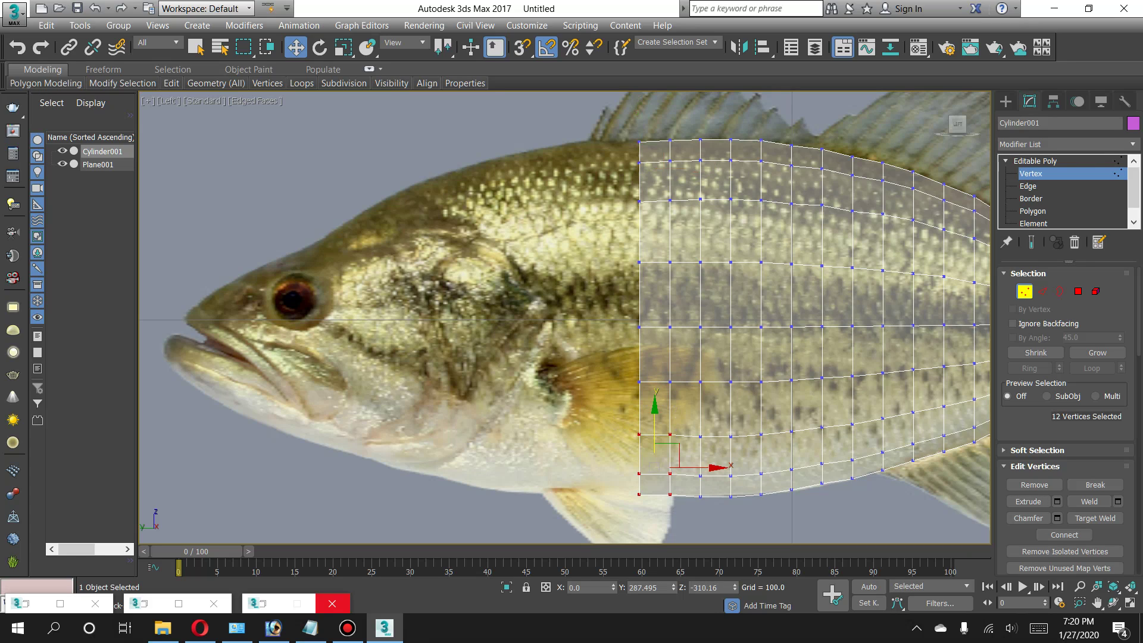
left_click_drag(655, 429, 655, 431)
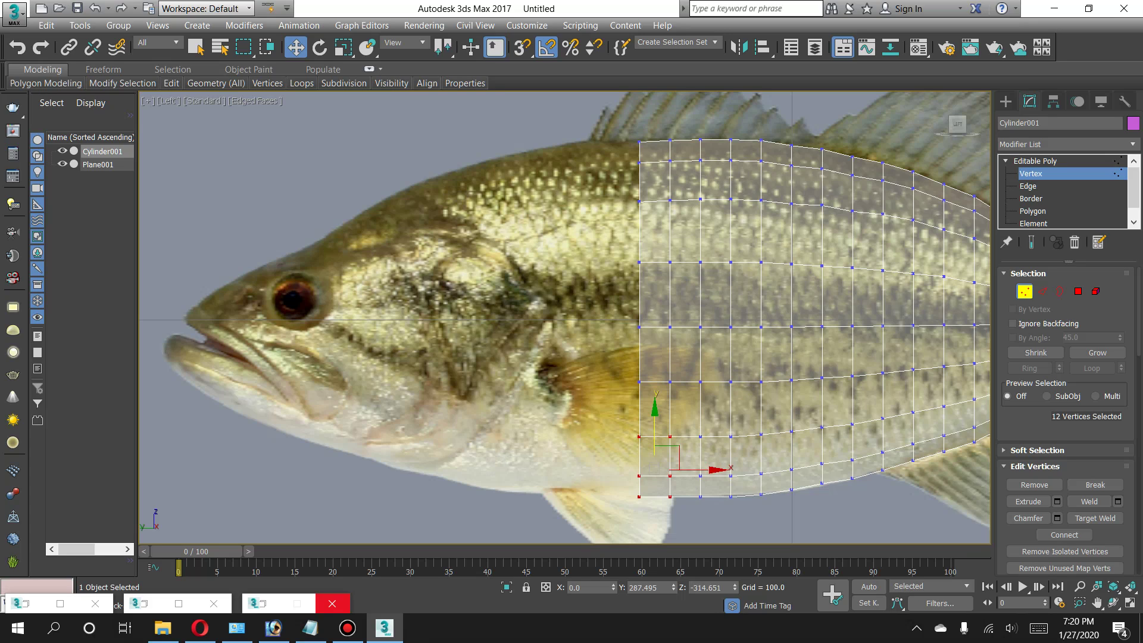
key("ctrl+d")
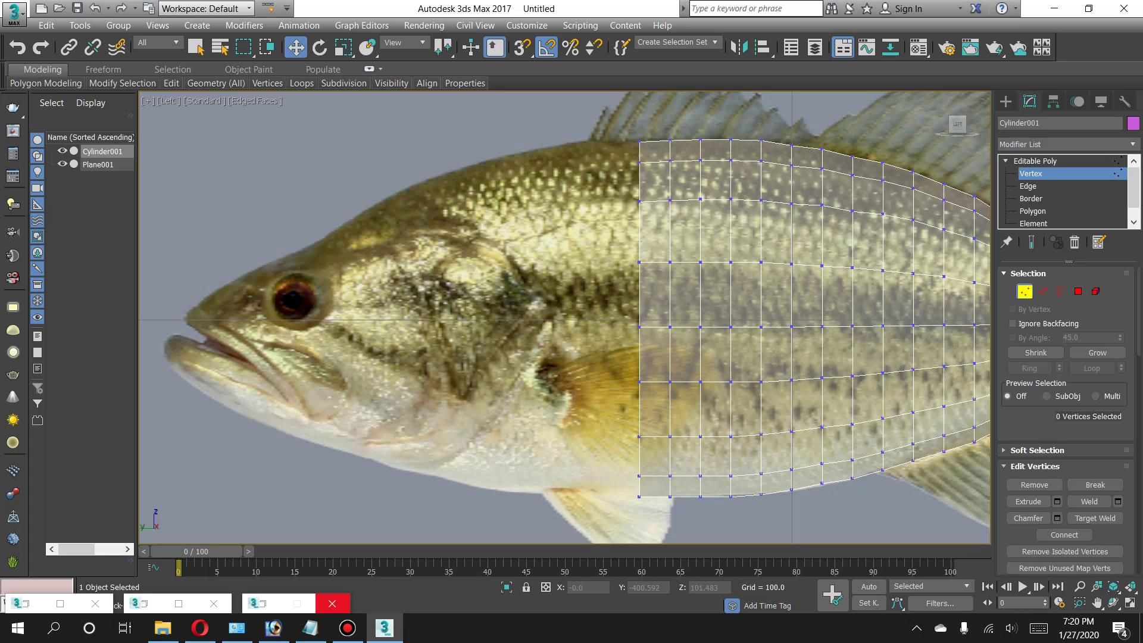
Extrude the front faces another section toward the head, after cancelling a false start.
left_click(1078, 291)
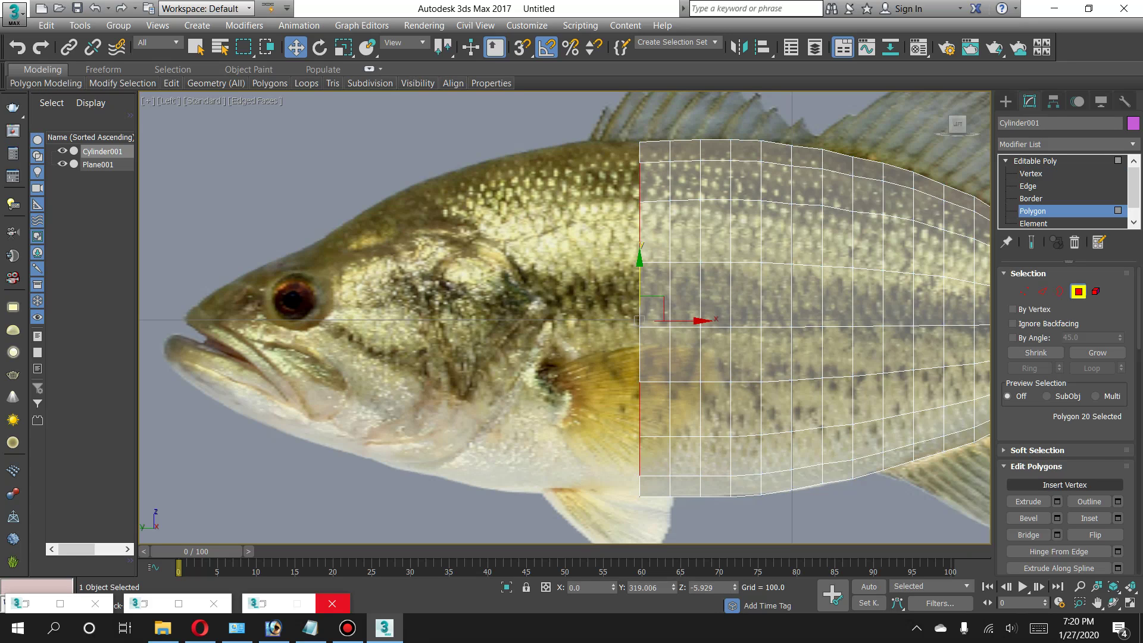
left_click(1058, 501)
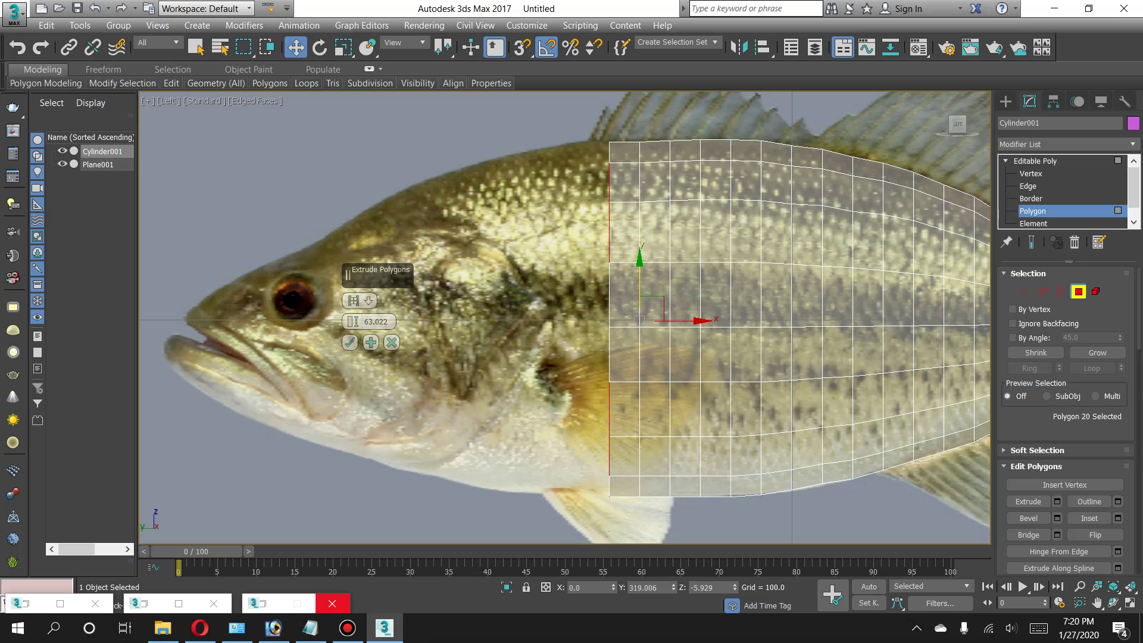
key("Escape")
key("1")
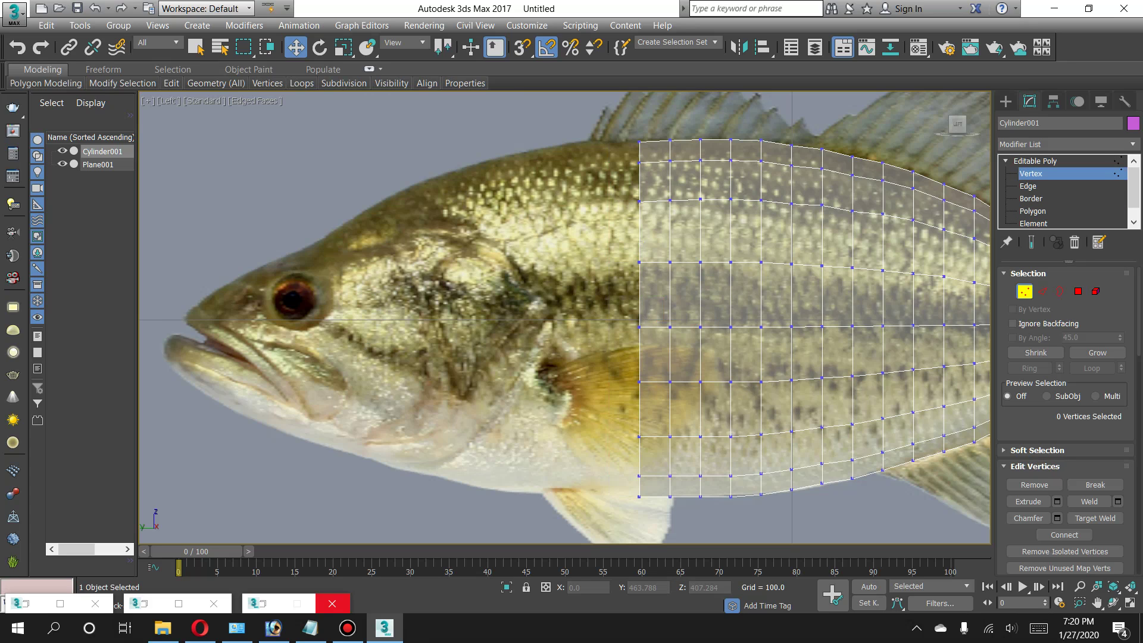
key("4")
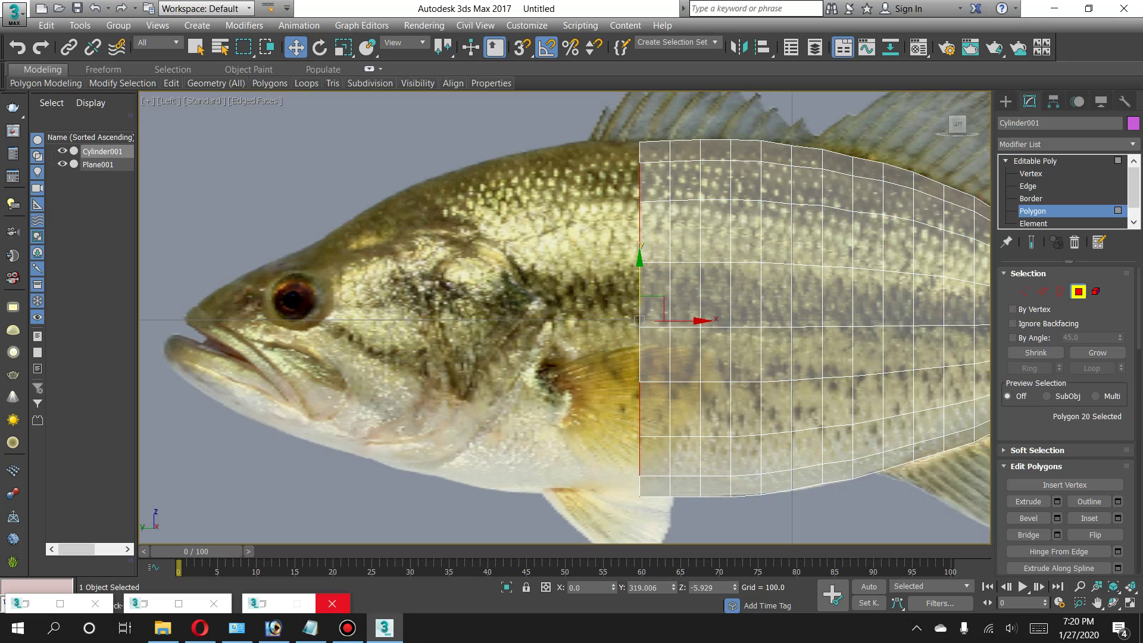
left_click(1057, 502)
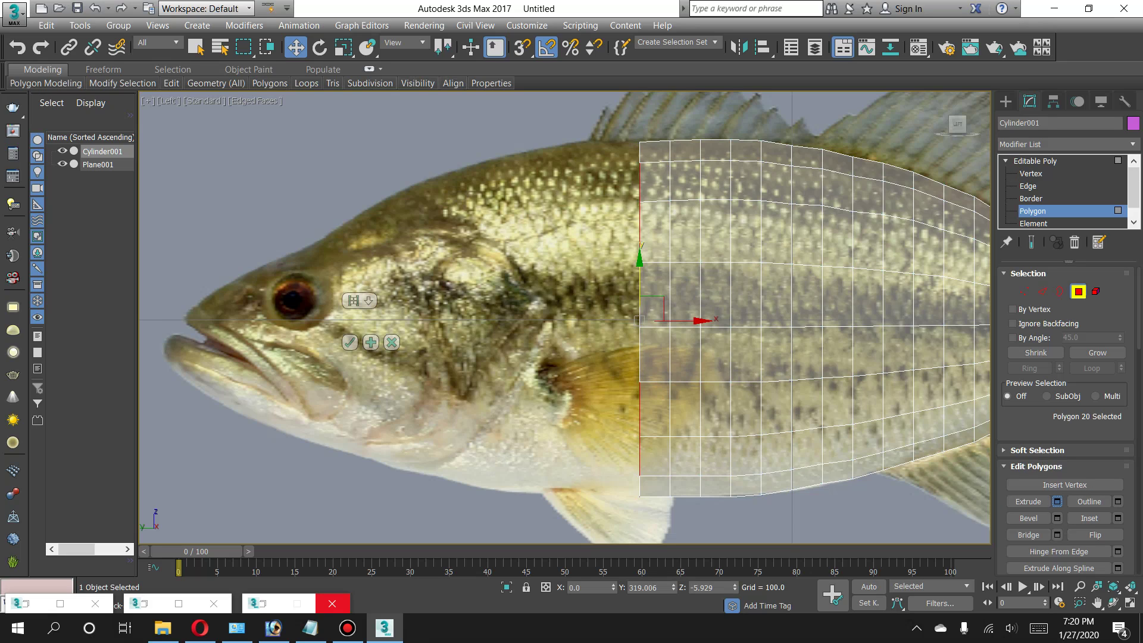
left_click(350, 343)
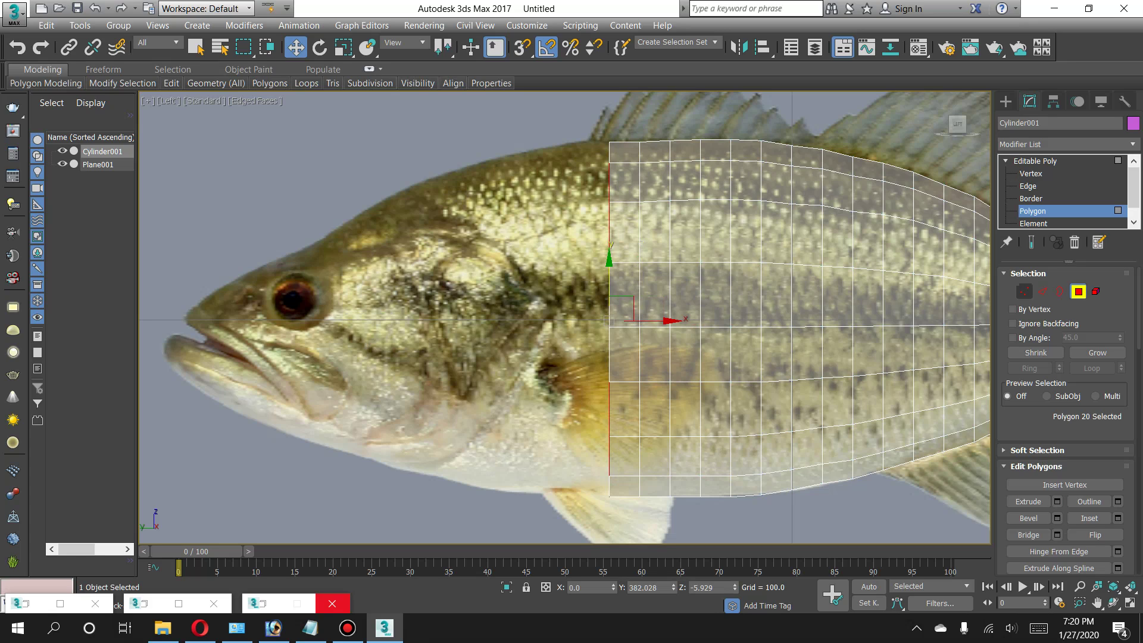
Move the front column's bottom vertices up to match the belly outline.
left_click(1025, 291)
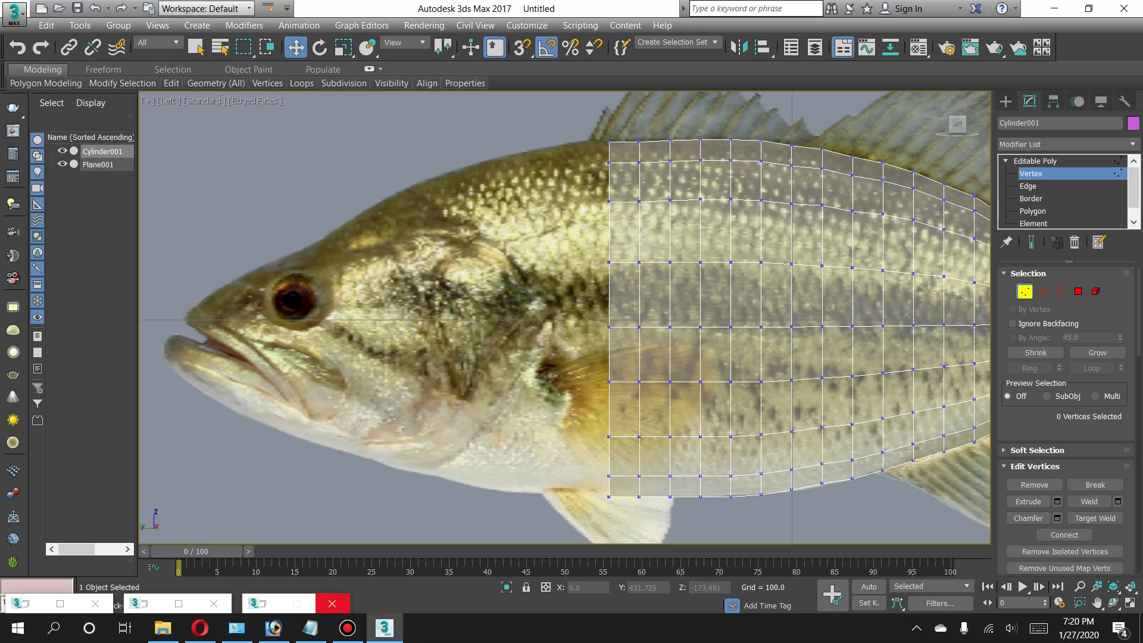
left_click_drag(623, 522, 623, 522)
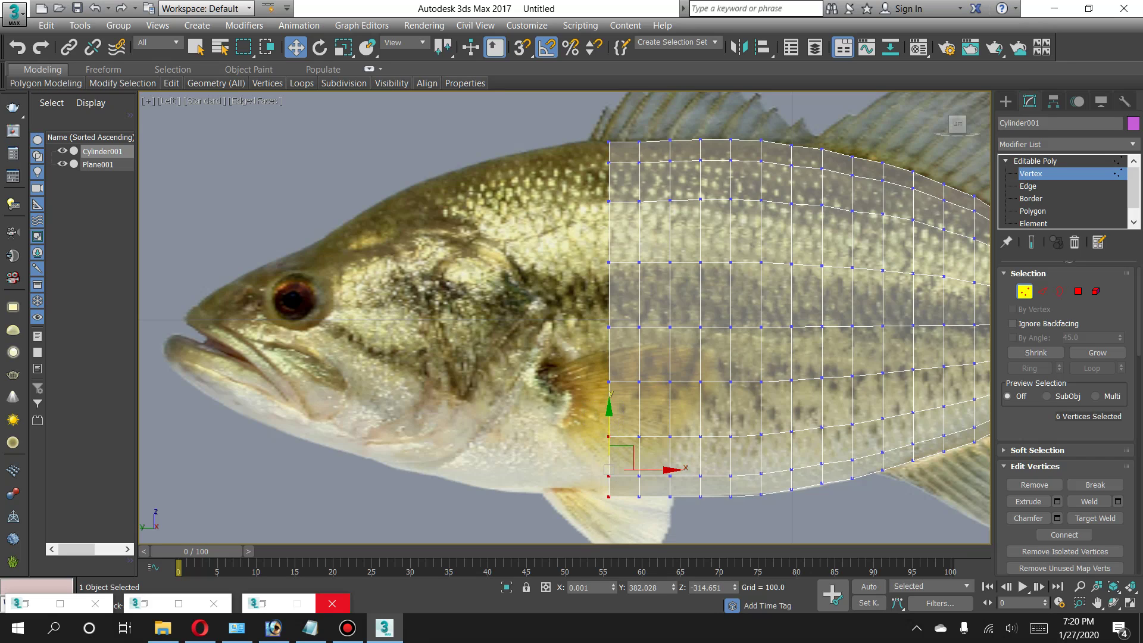
mouse_move(616, 462)
left_mouse_down()
mouse_move(669, 469)
mouse_move(670, 440)
mouse_move(670, 470)
left_mouse_up()
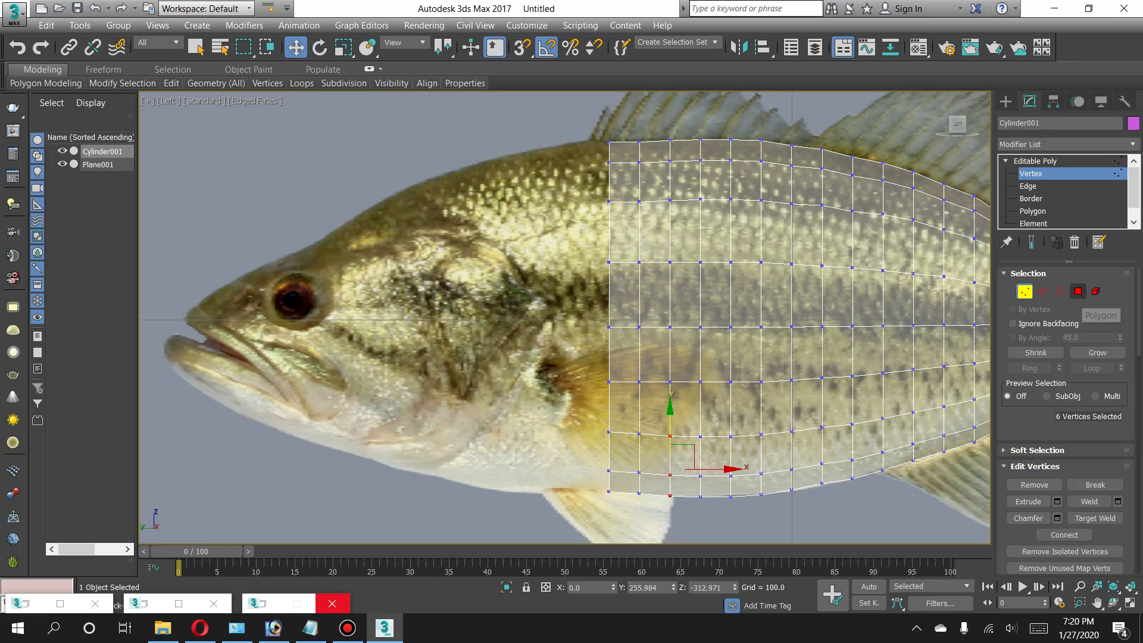
left_click(1078, 292)
Extrude the end faces one more section toward the fish's head.
left_click(1064, 484)
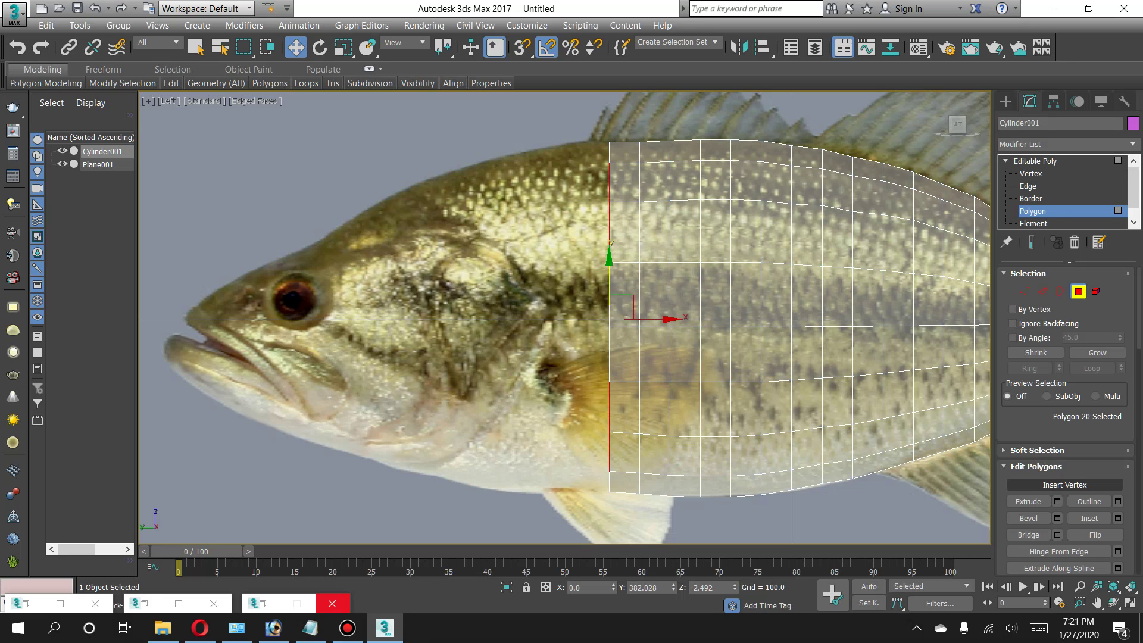
left_click(1057, 501)
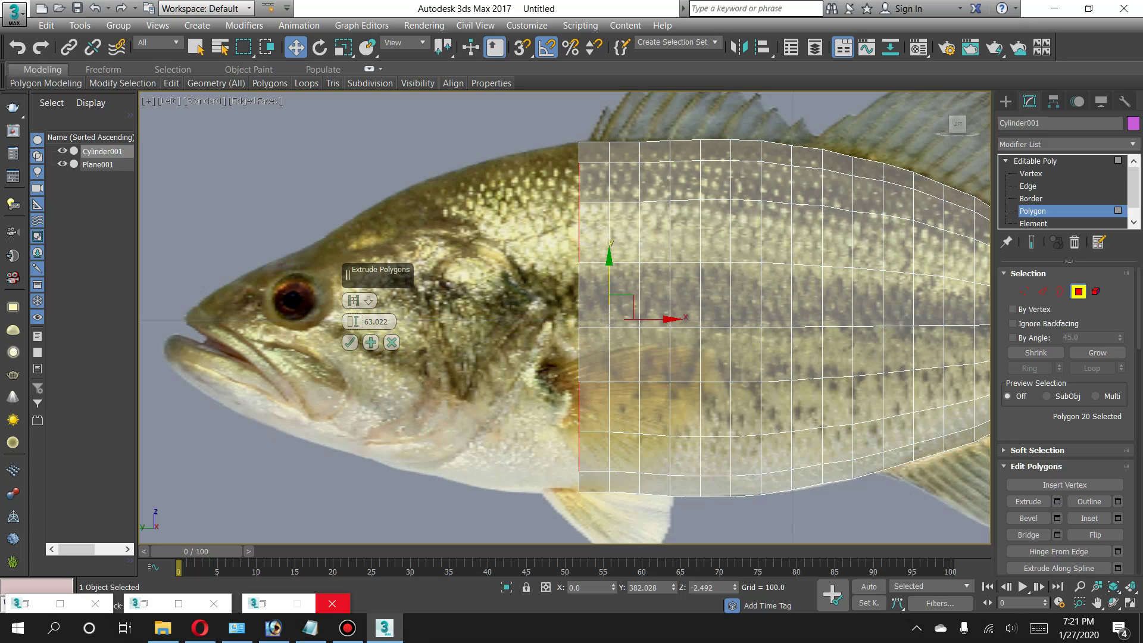
left_click(349, 342)
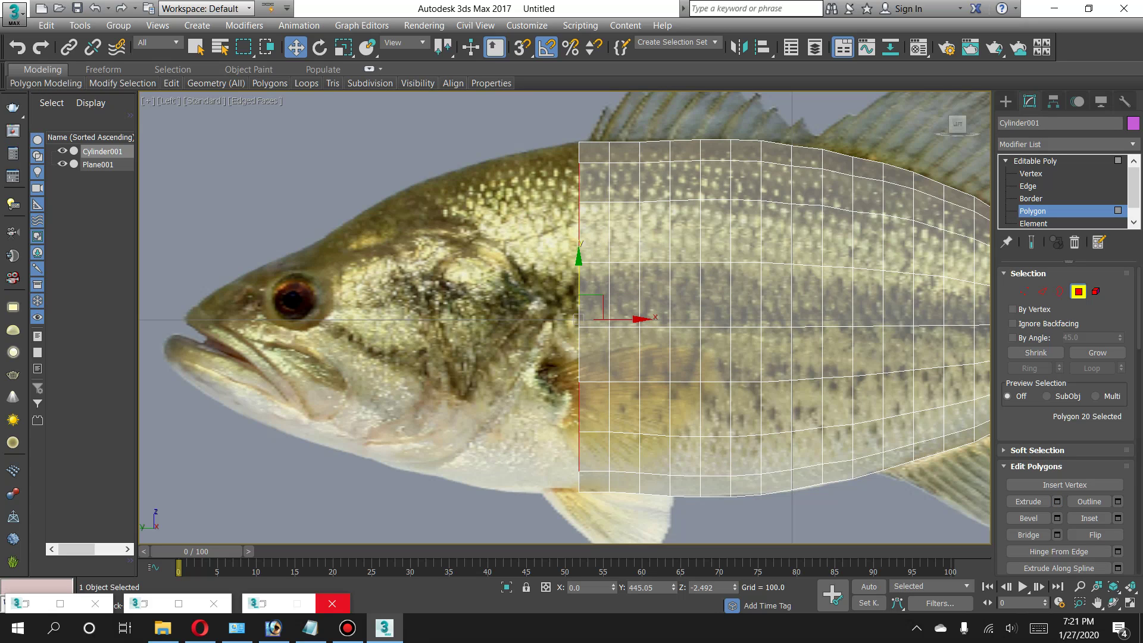
Raise the top vertices of the two front columns to follow the fish's back.
key("1")
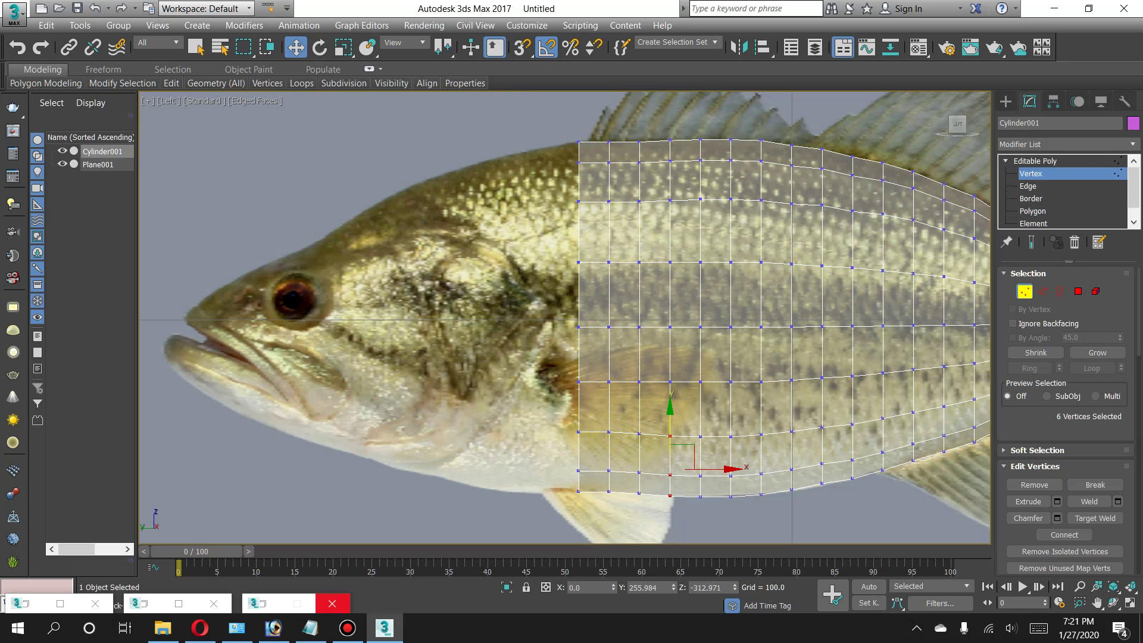
mouse_move(554, 125)
left_mouse_down()
mouse_move(587, 189)
mouse_move(586, 280)
left_mouse_up()
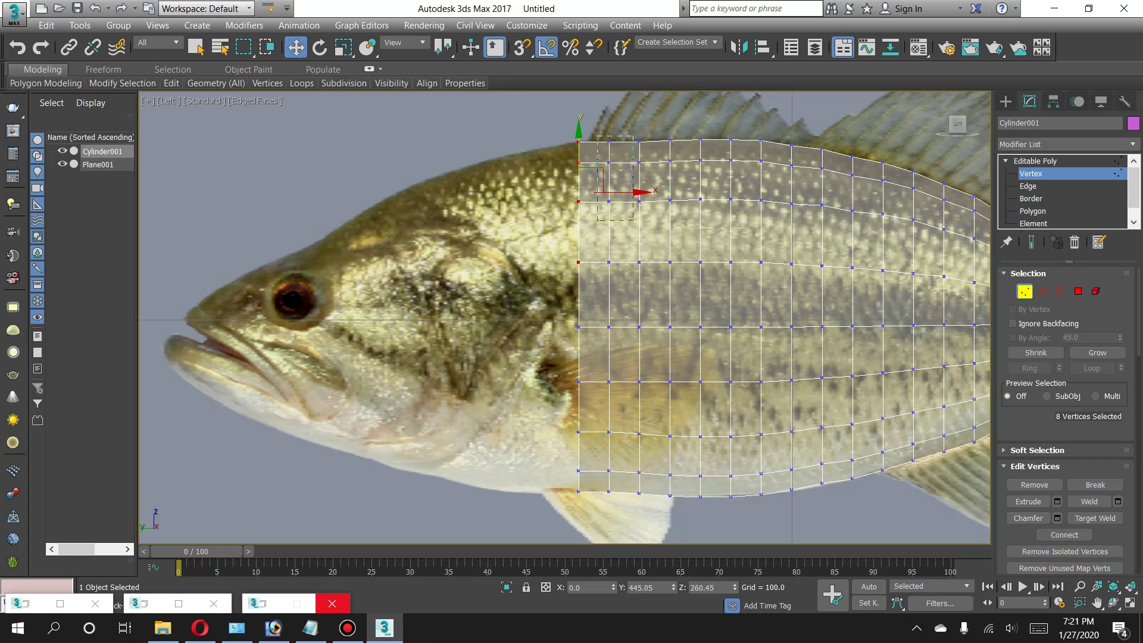
left_click_drag(608, 166, 611, 227)
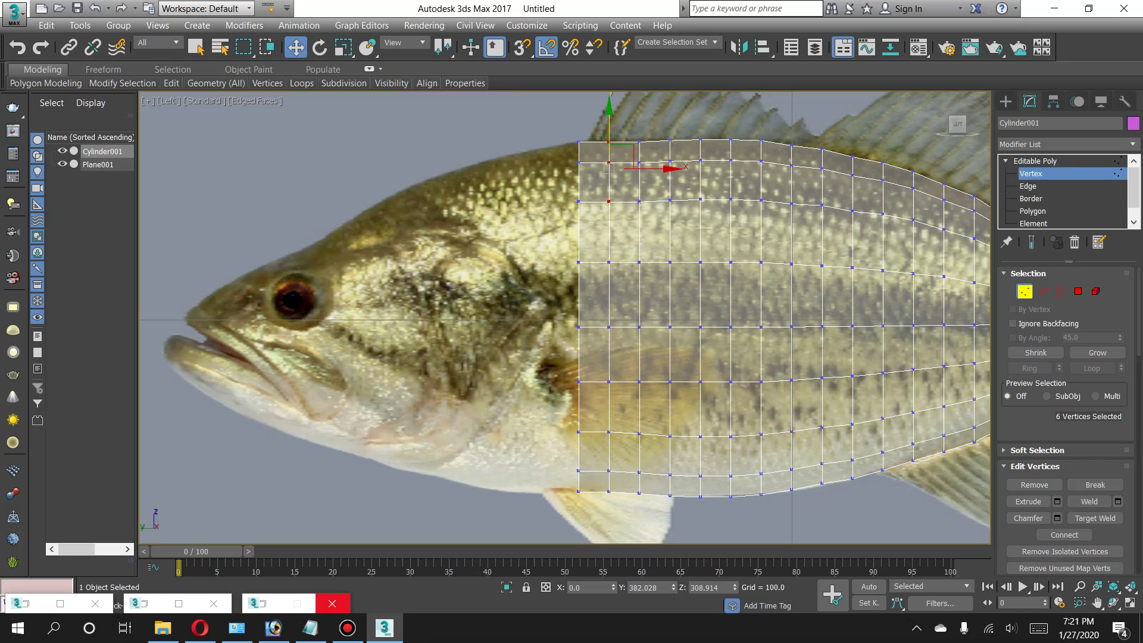
left_click_drag(608, 168, 608, 166)
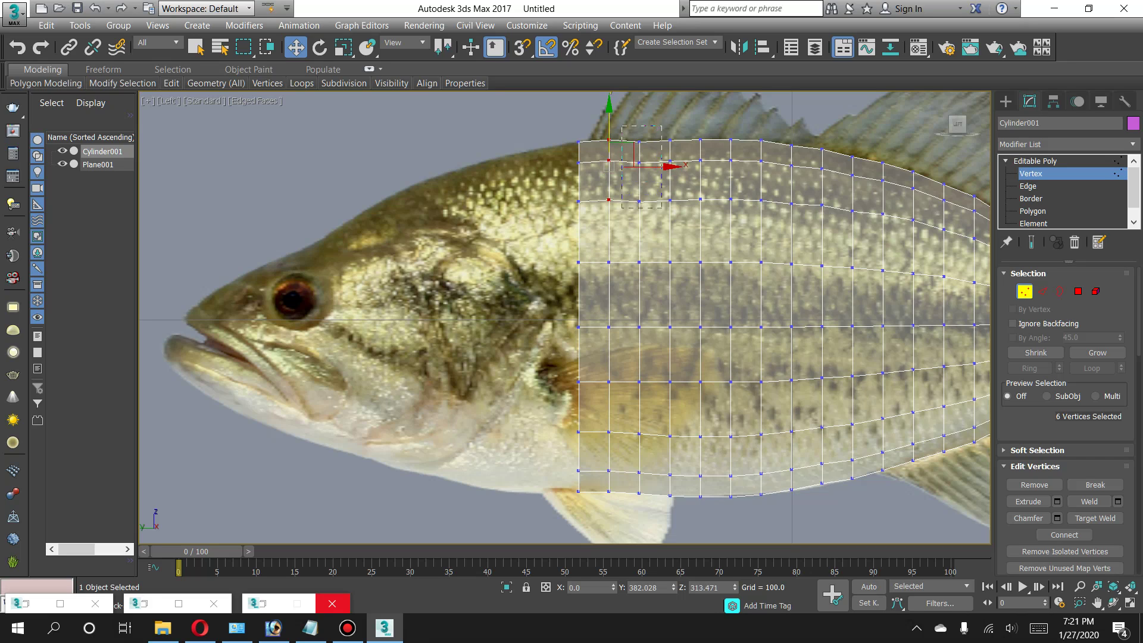
left_click_drag(662, 208, 661, 208)
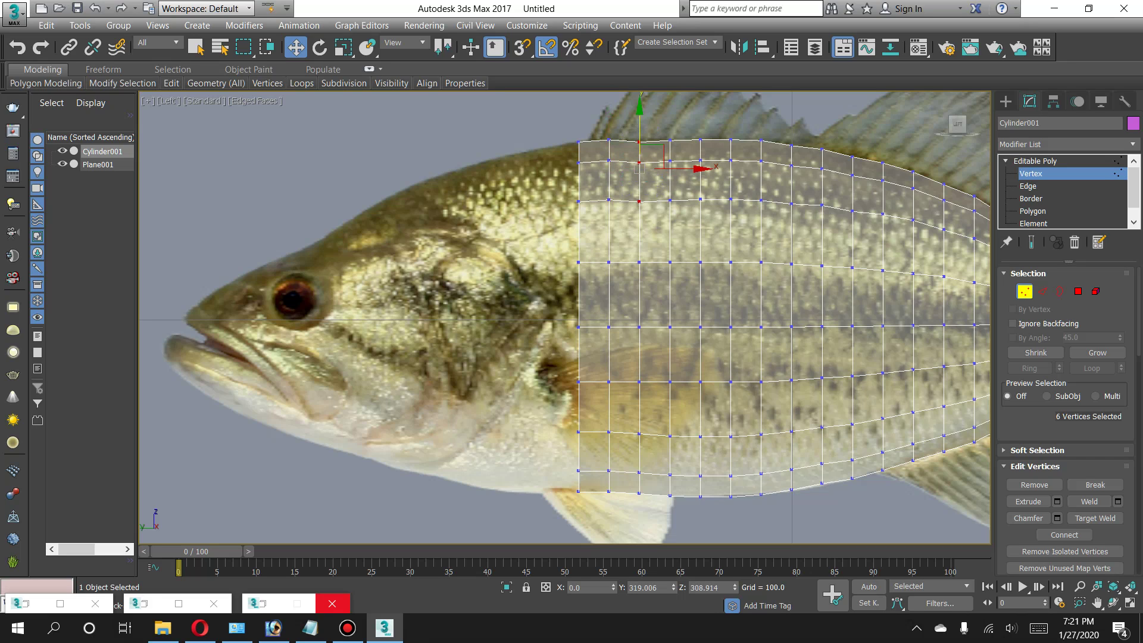
left_click_drag(639, 169, 653, 130)
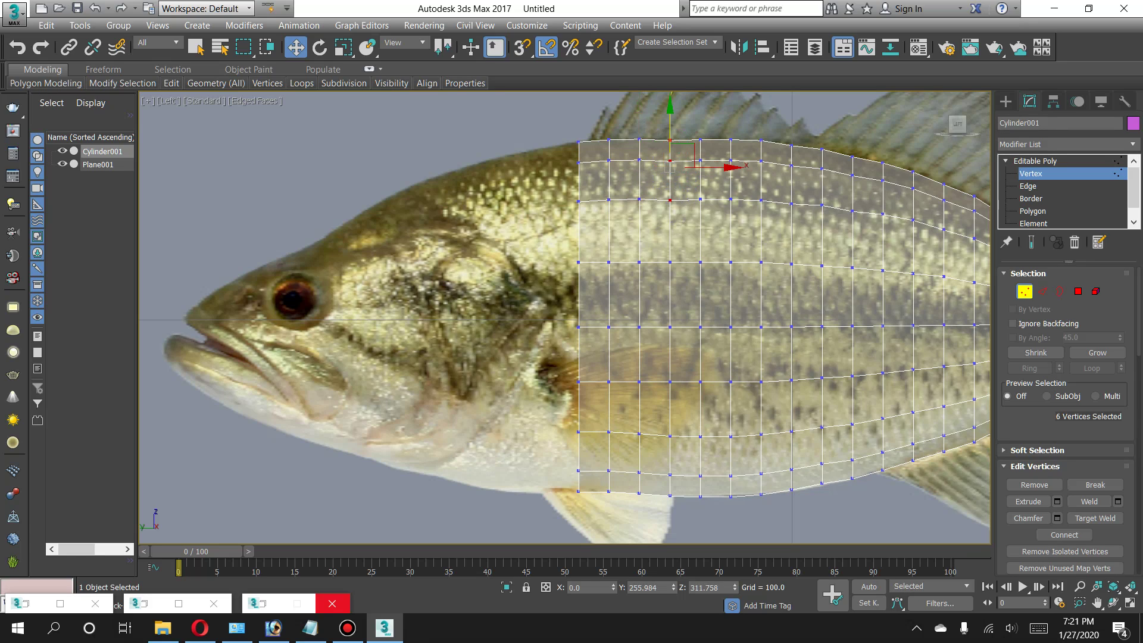
left_click_drag(670, 168, 669, 165)
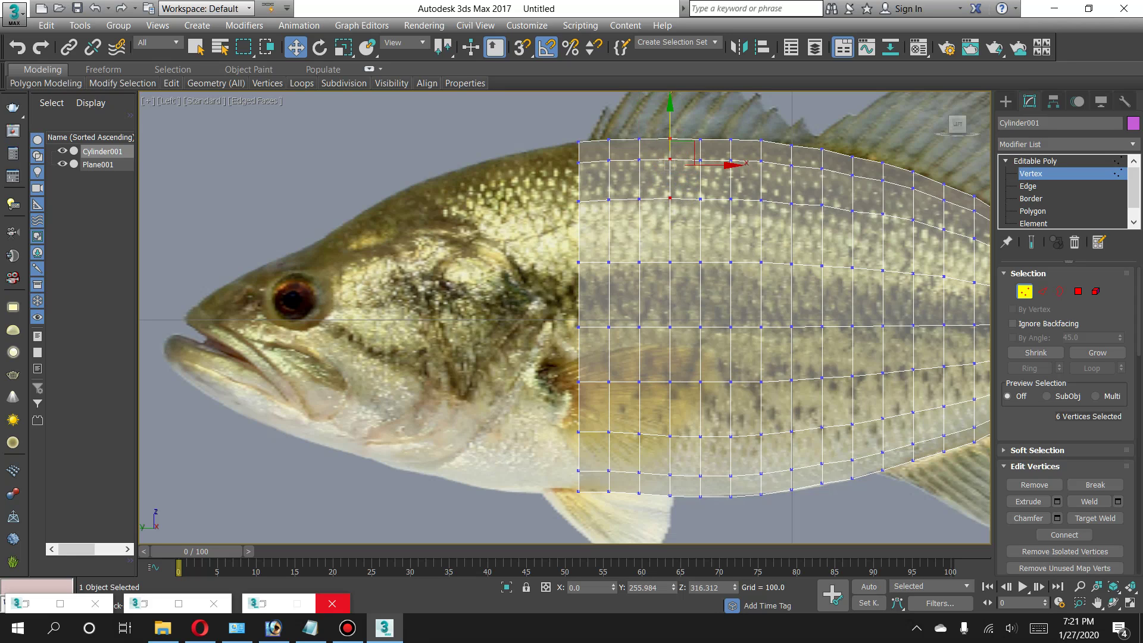
Lower the bottom vertices of the two front columns to the belly line.
left_click(1078, 291)
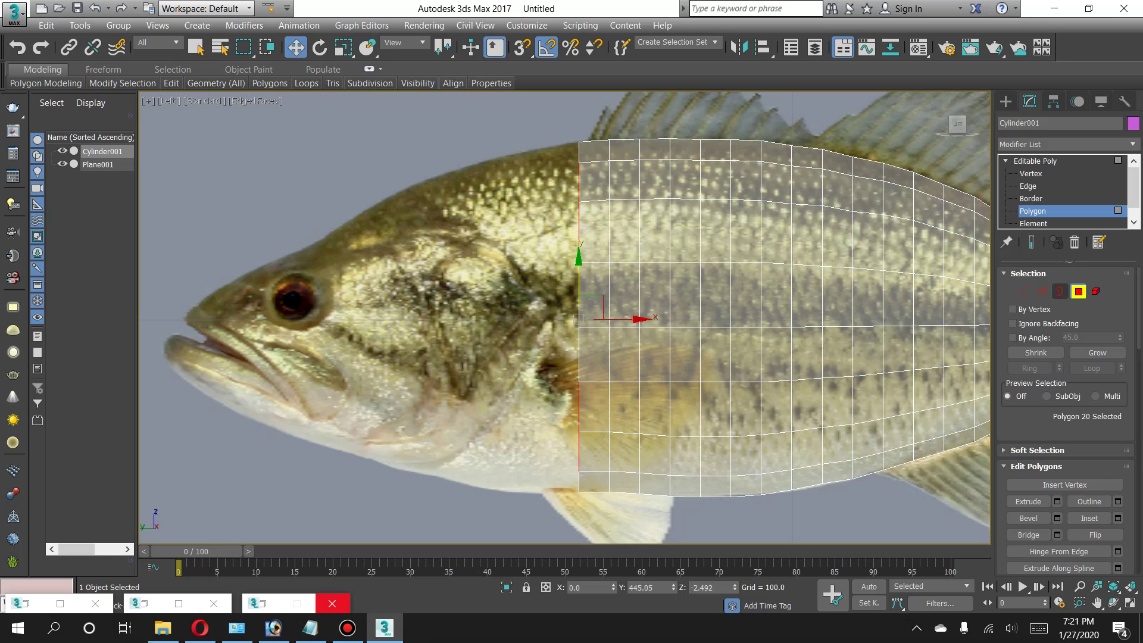
left_click(1025, 291)
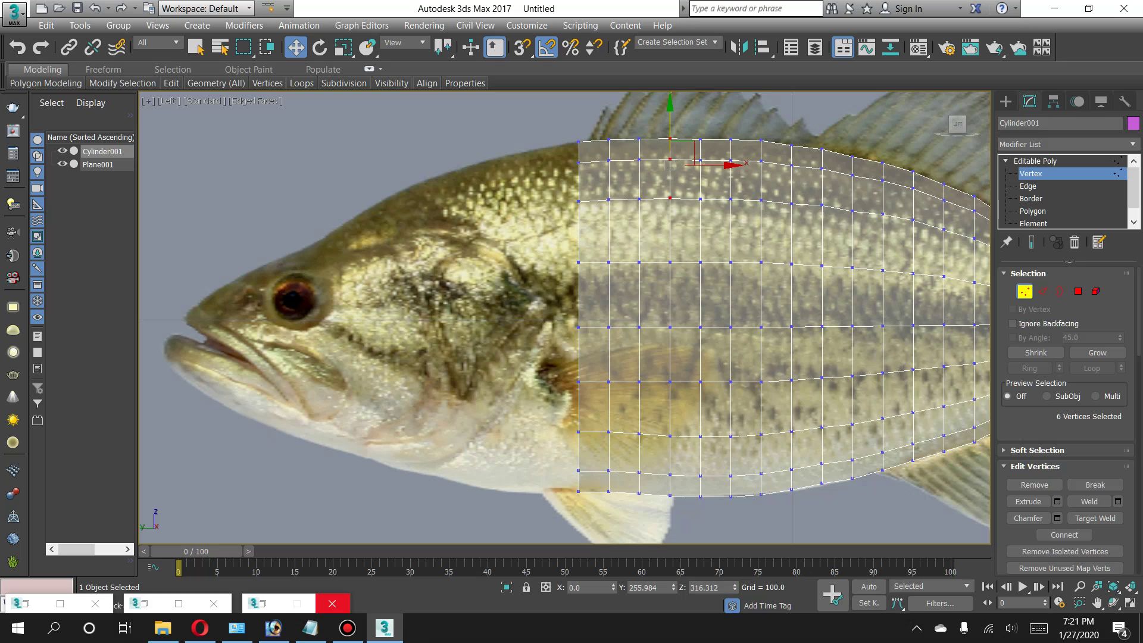
left_click_drag(597, 497, 595, 500)
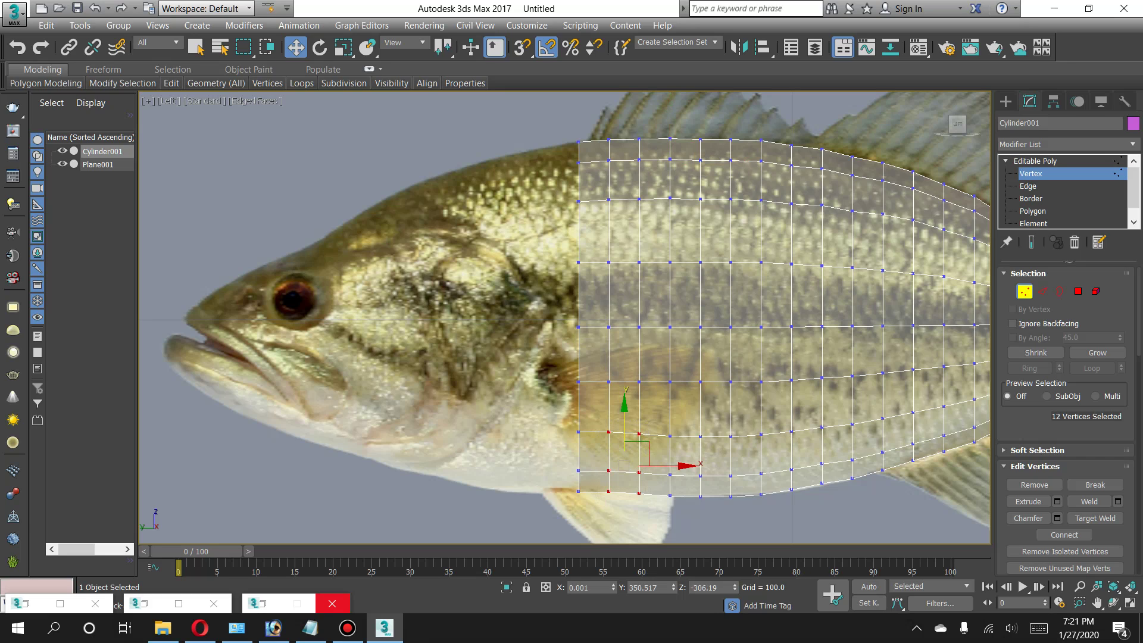
left_click_drag(624, 416, 624, 423)
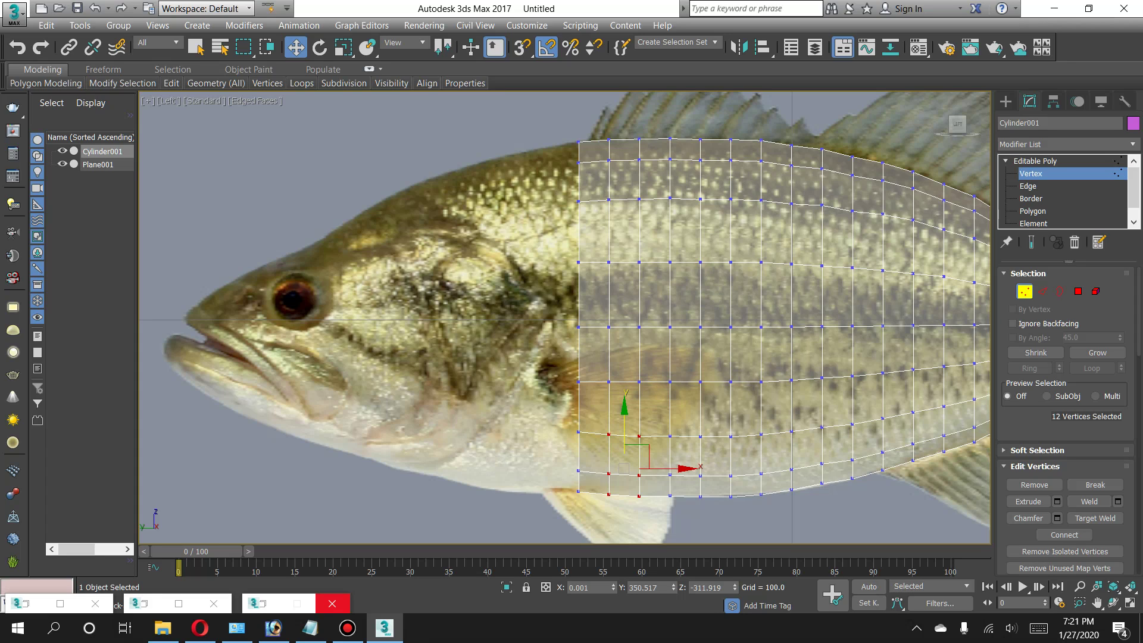
left_click(1077, 291)
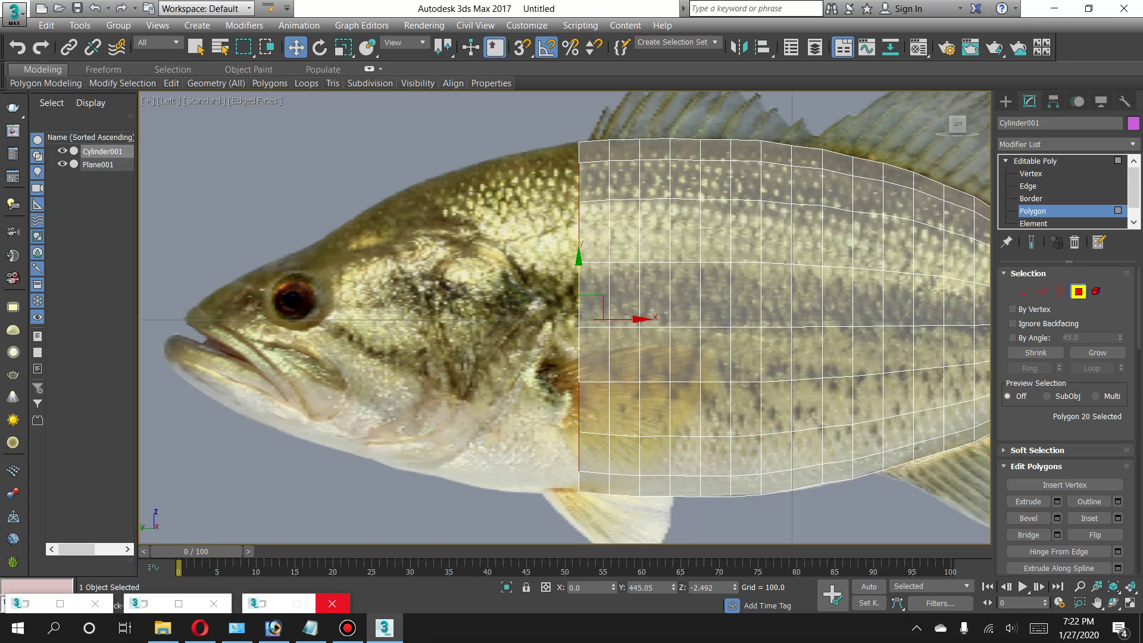
Extrude the end faces another section and scale the new end up slightly.
left_click(1058, 502)
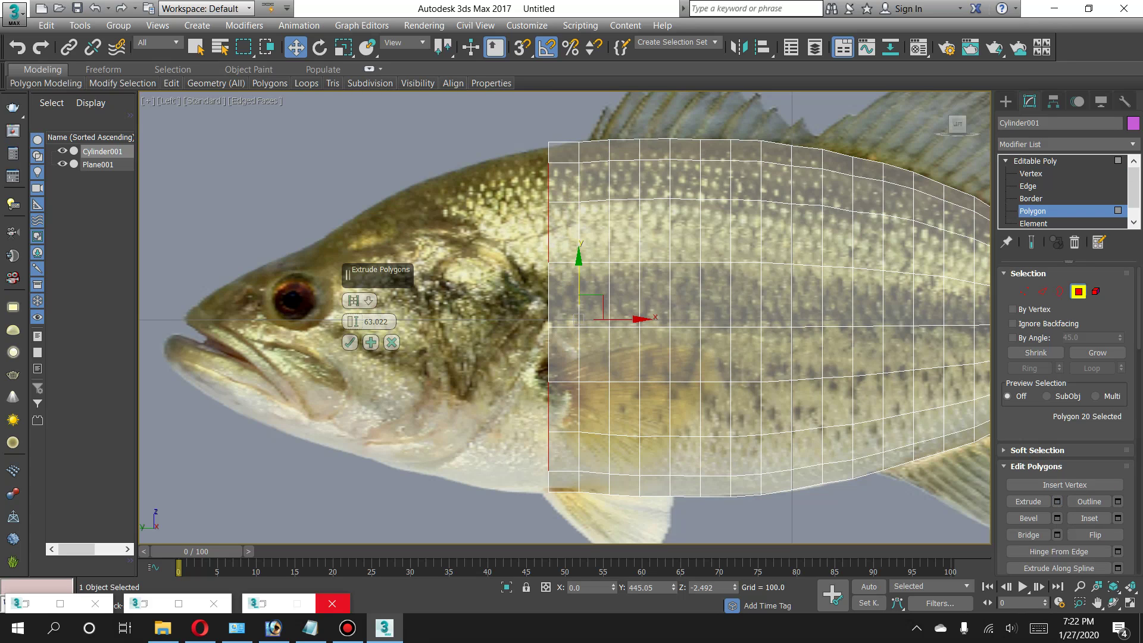
left_click(349, 342)
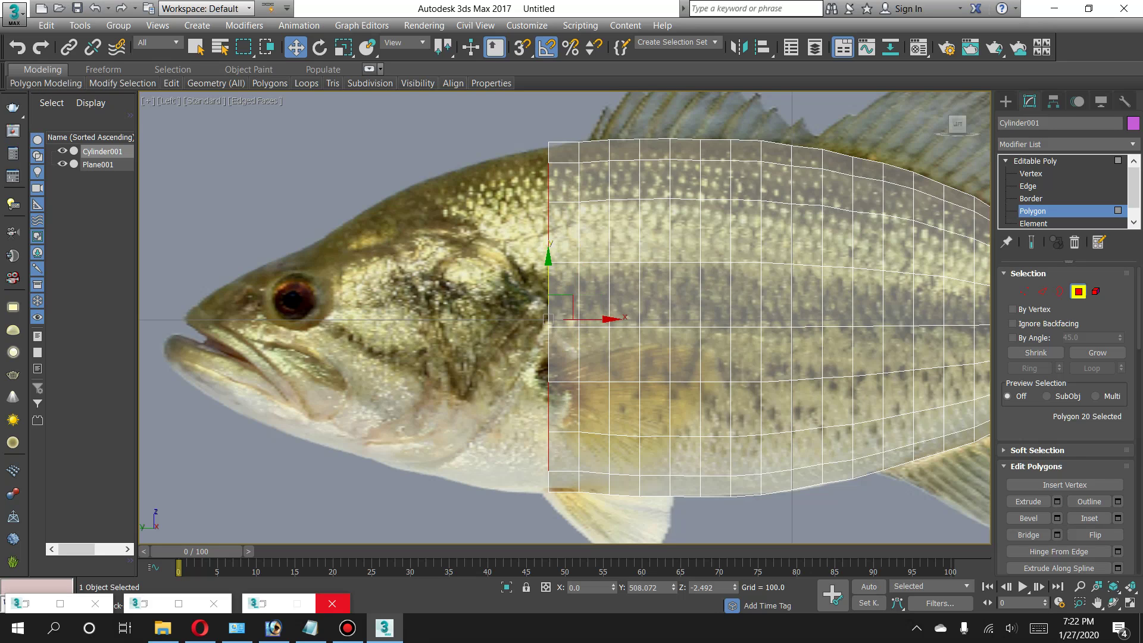
left_click(343, 47)
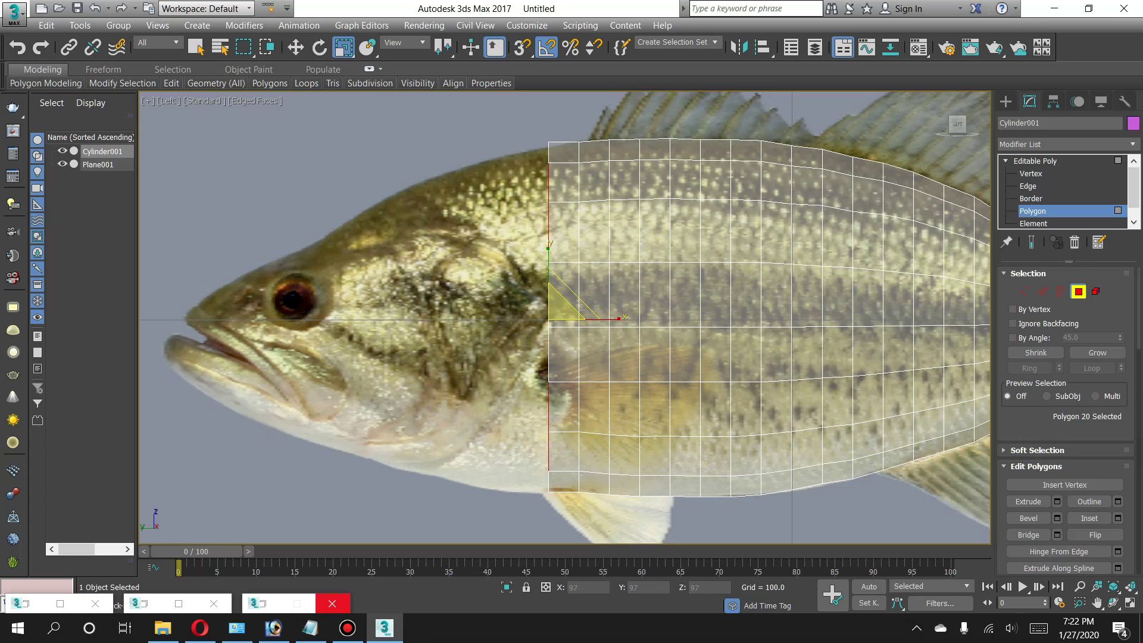
left_click_drag(563, 307, 565, 307)
Move the bottom vertices of the two front columns down to the belly outline.
left_click(1025, 291)
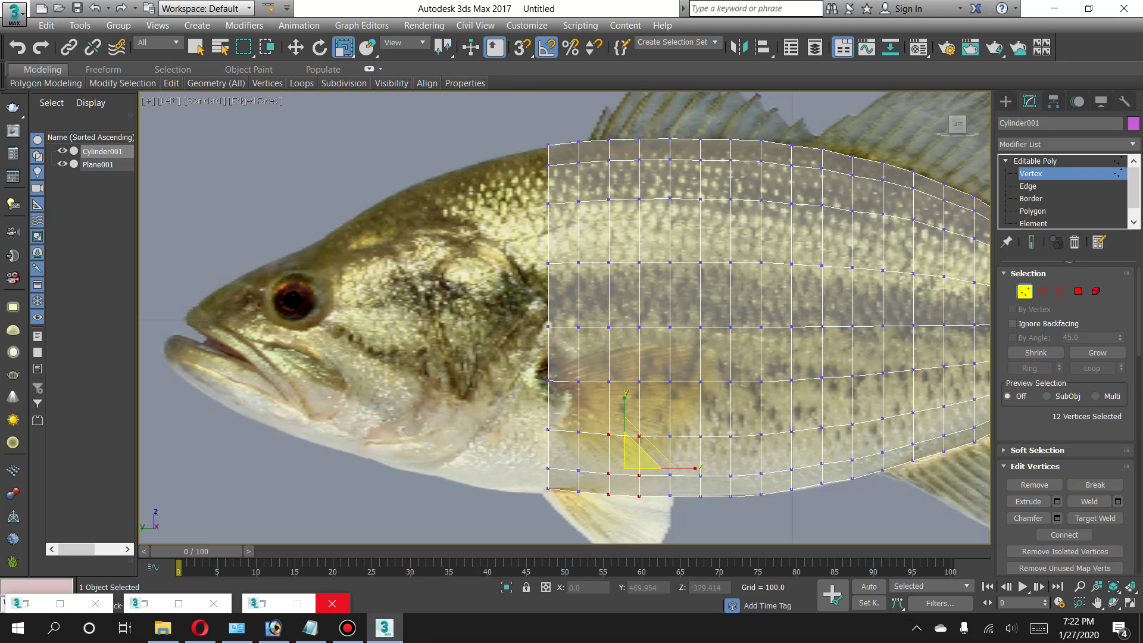
left_click_drag(521, 407, 566, 505)
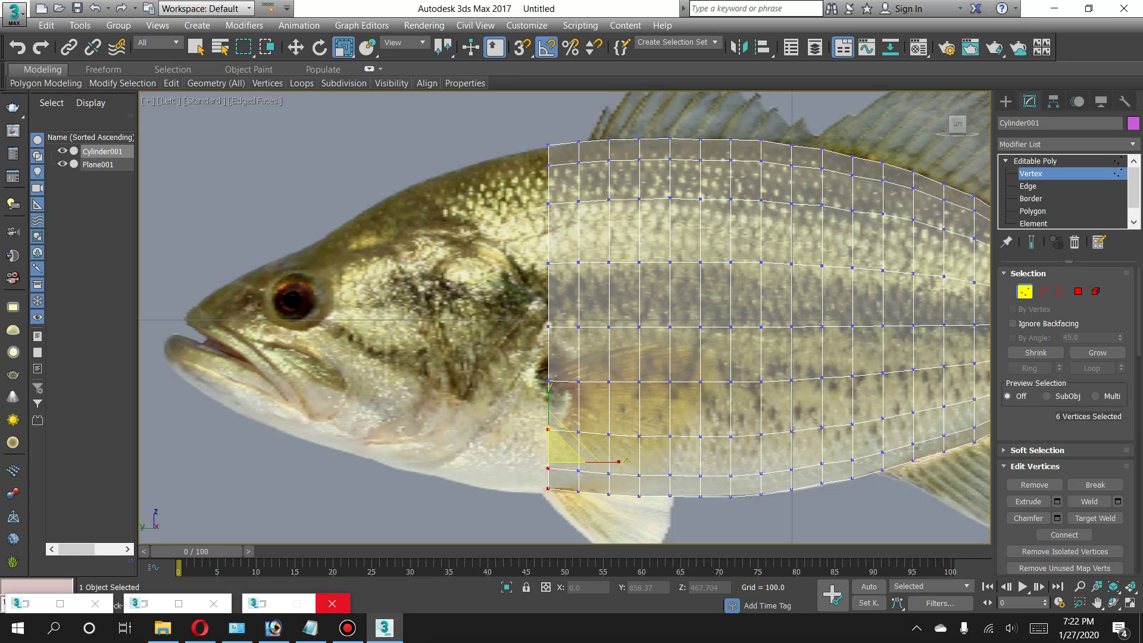
left_click(296, 47)
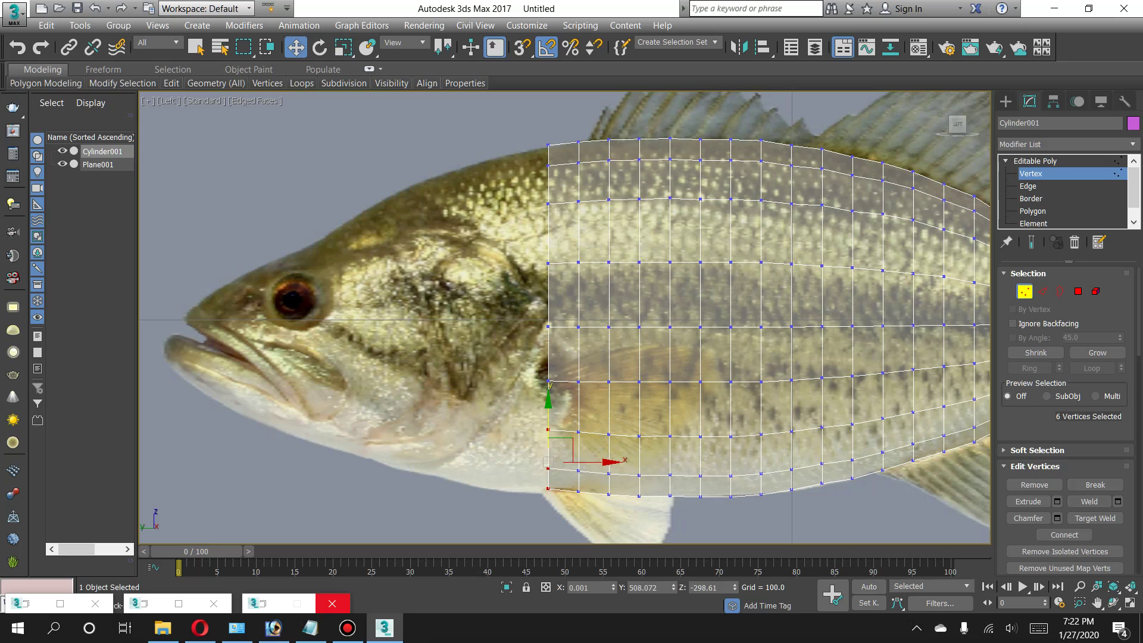
left_click_drag(549, 417, 548, 426)
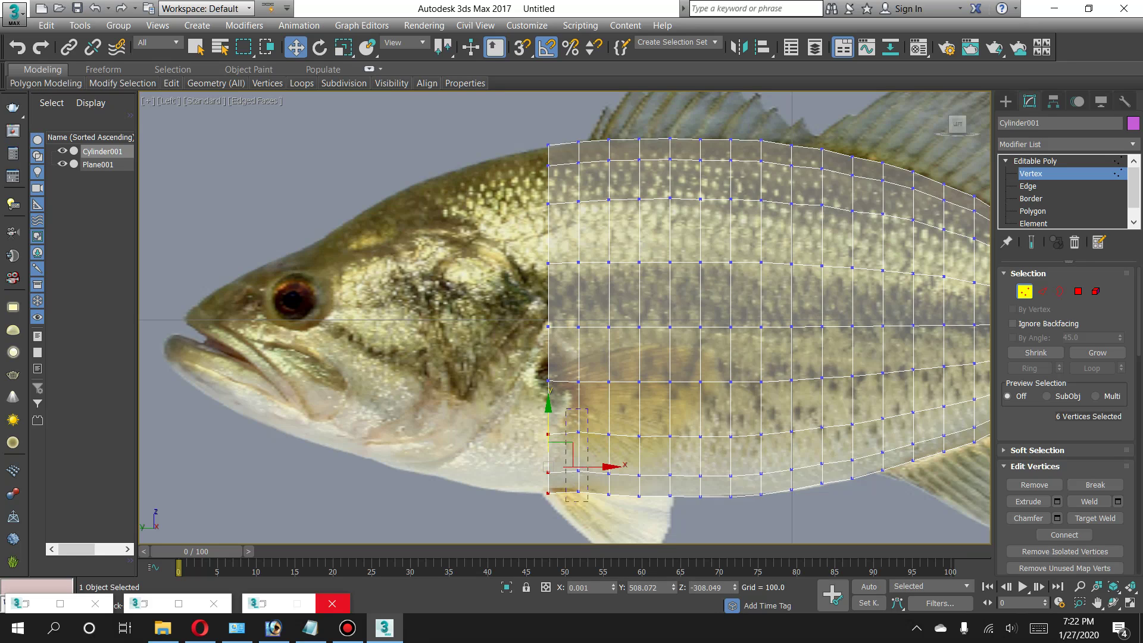
left_click_drag(566, 501, 567, 502)
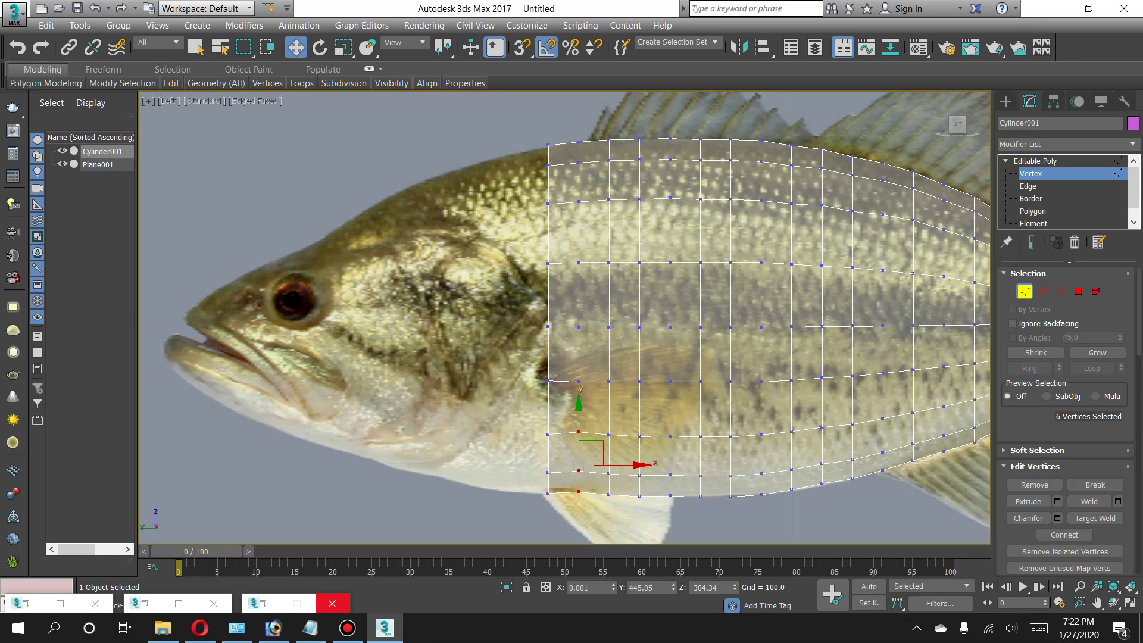
left_click_drag(578, 417, 578, 420)
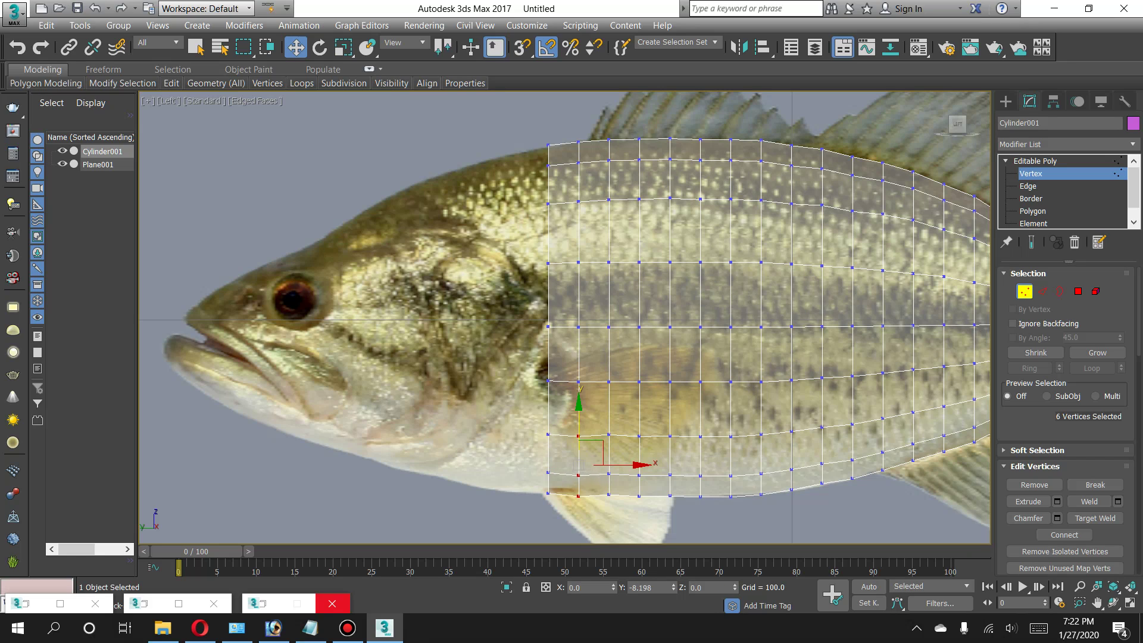
left_click_drag(578, 464, 578, 467)
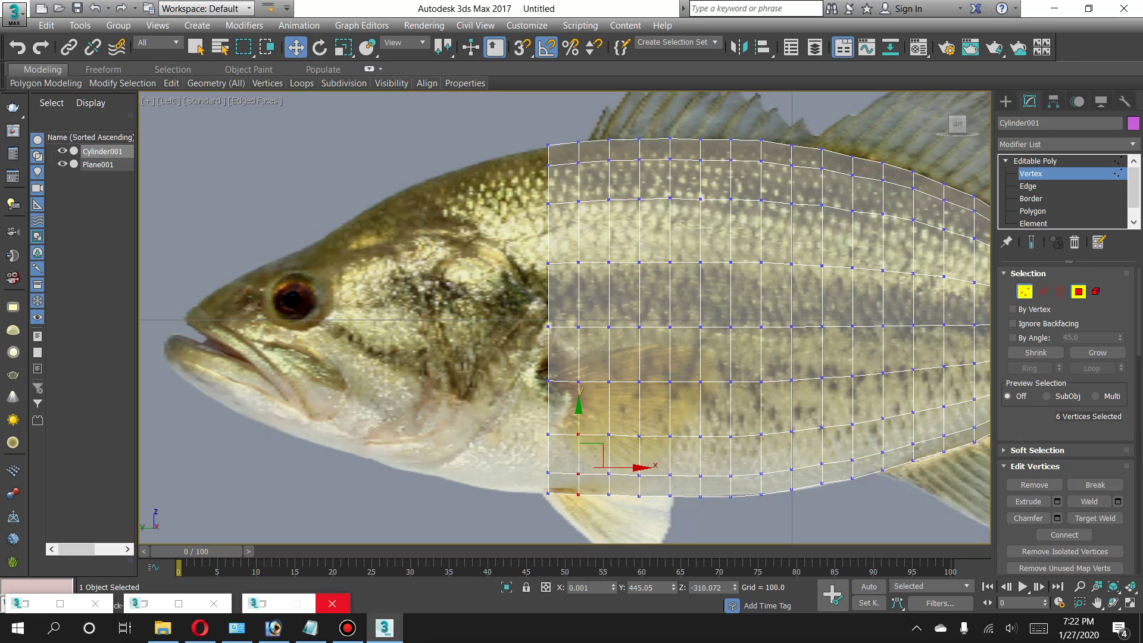
Extrude the end faces one more section toward the head and enlarge the new end slightly.
key("4")
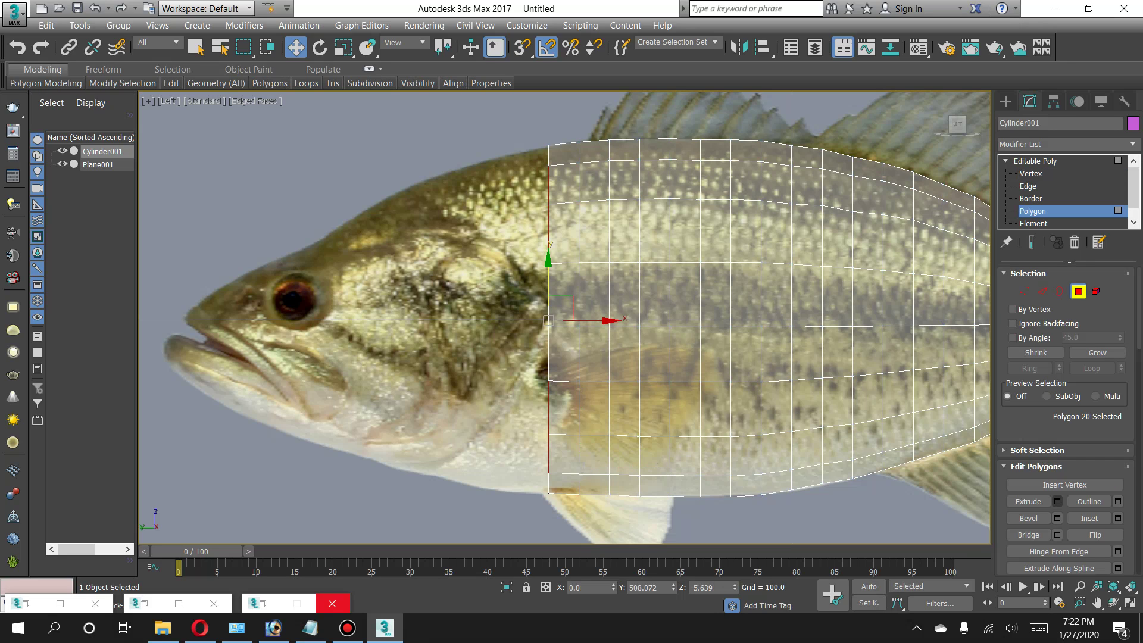
left_click(1057, 502)
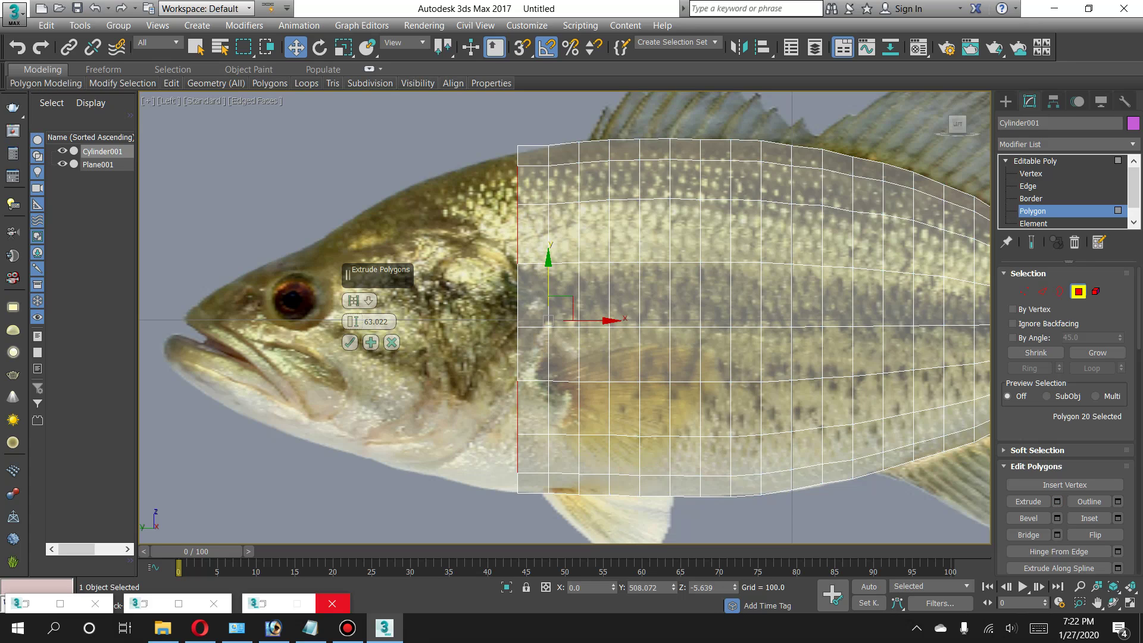
left_click(350, 343)
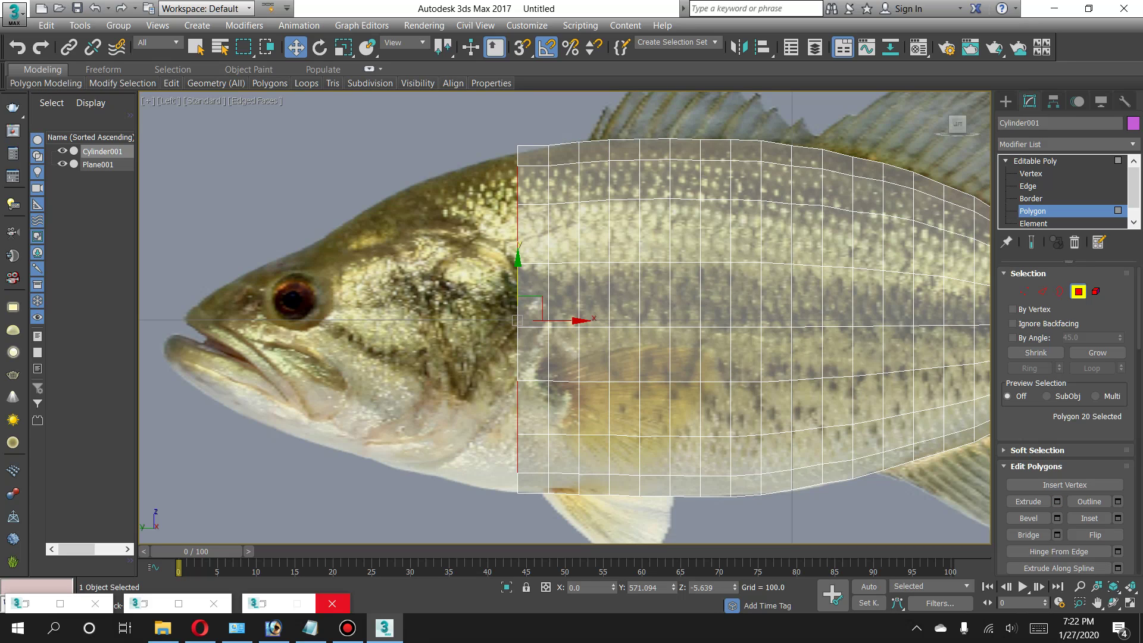
left_click(344, 47)
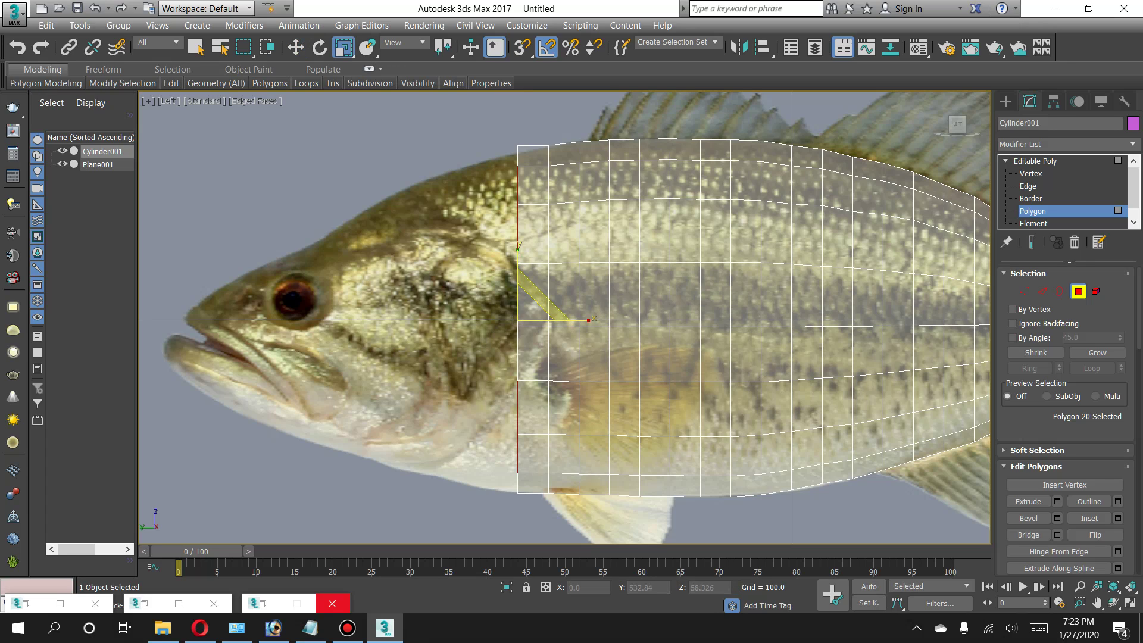
left_click_drag(535, 301, 535, 301)
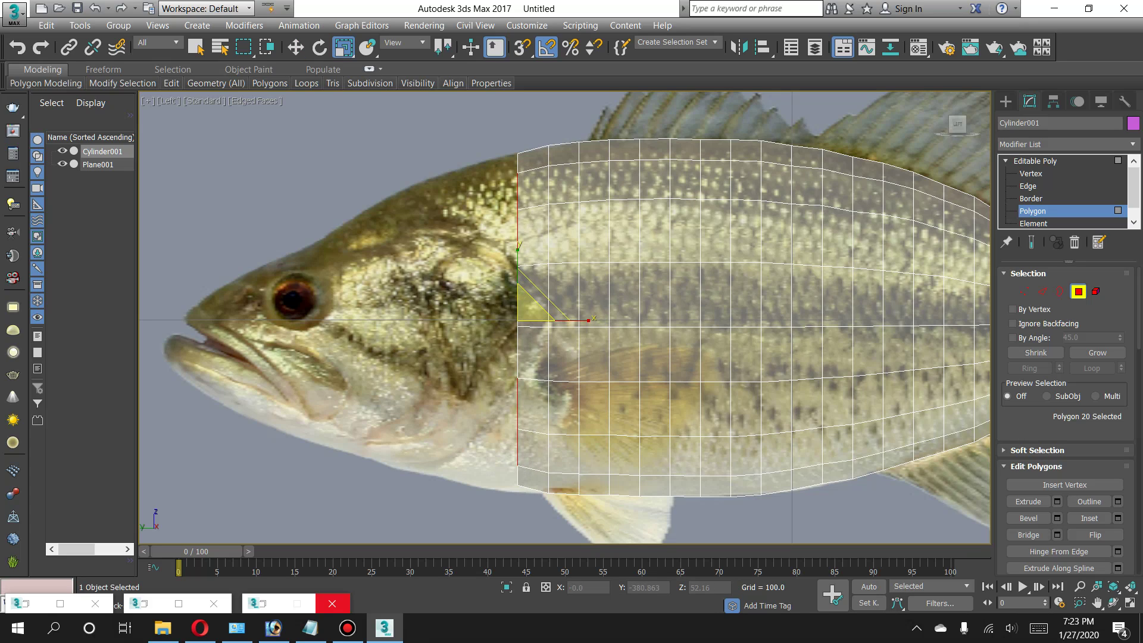
Drag the lower front-end vertices slightly down to trace the belly, then return to Polygon level.
left_click(1025, 292)
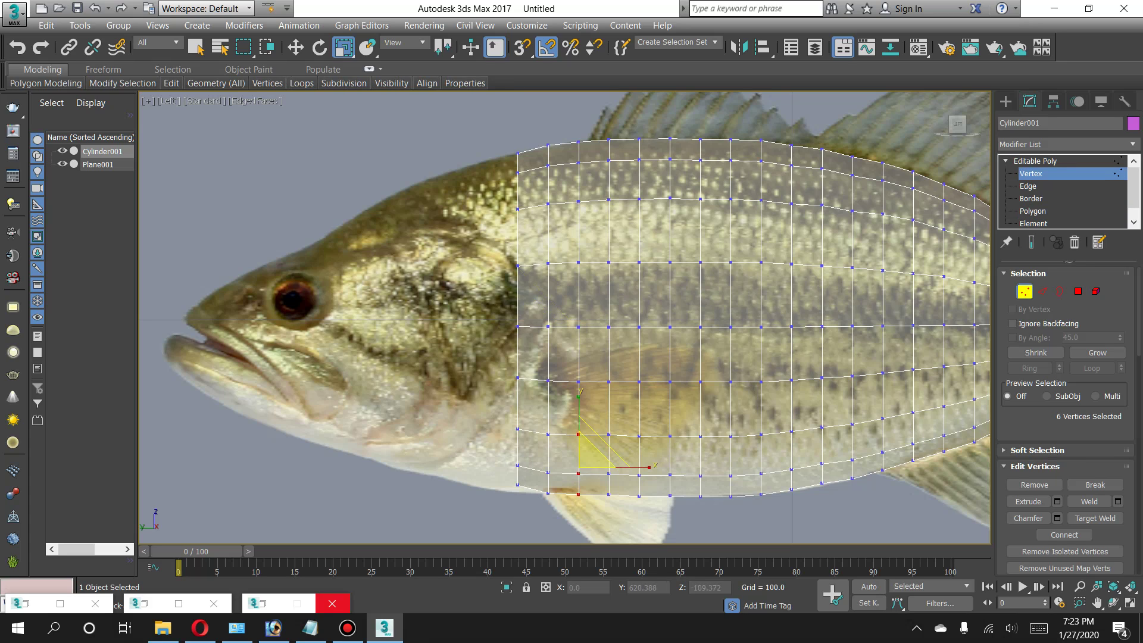
left_click_drag(488, 468, 489, 507)
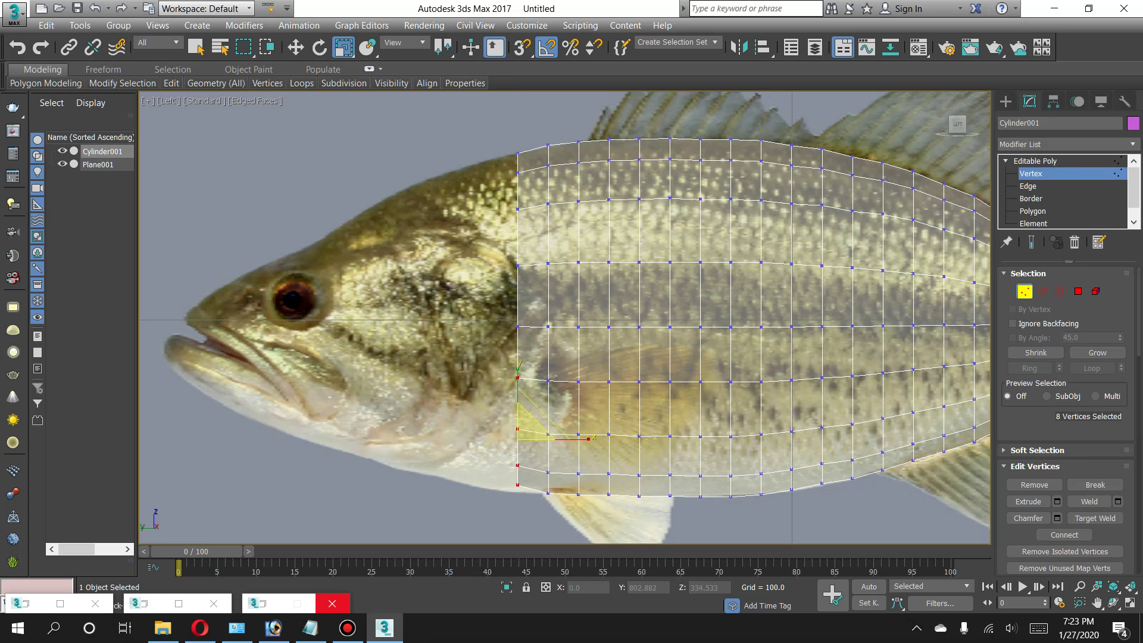
left_click(296, 47)
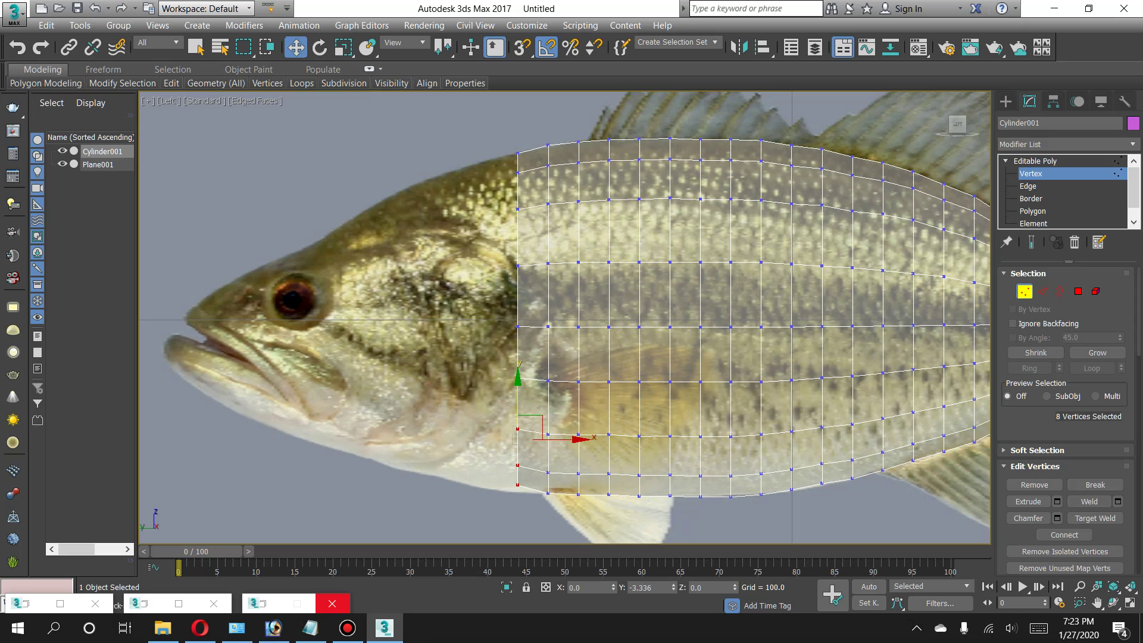
left_click_drag(516, 437, 516, 443)
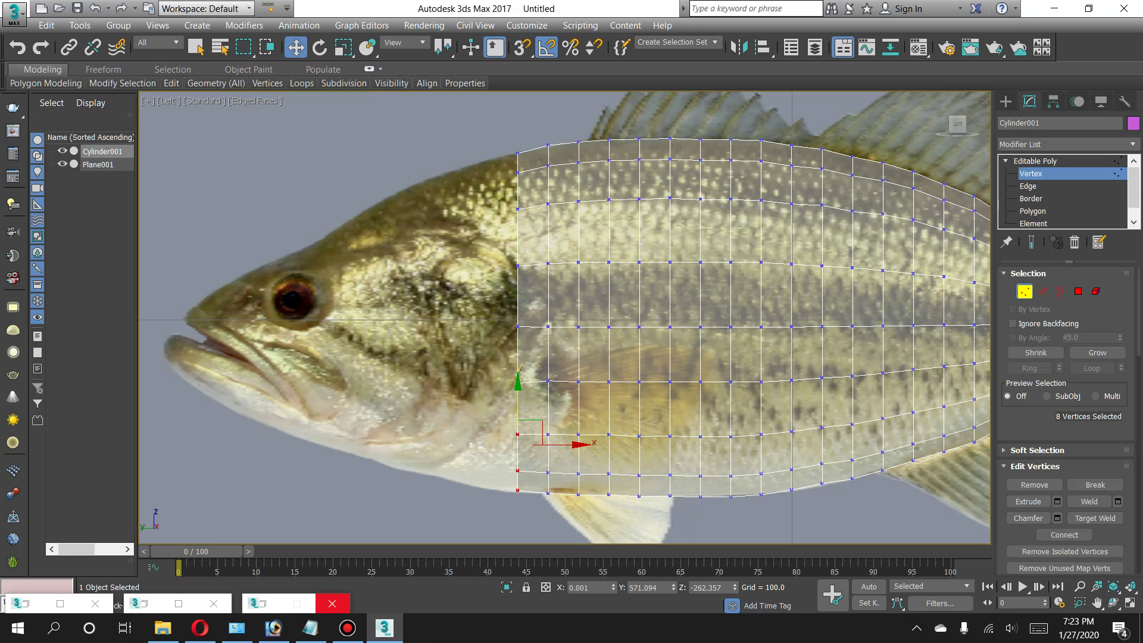
left_click(1077, 291)
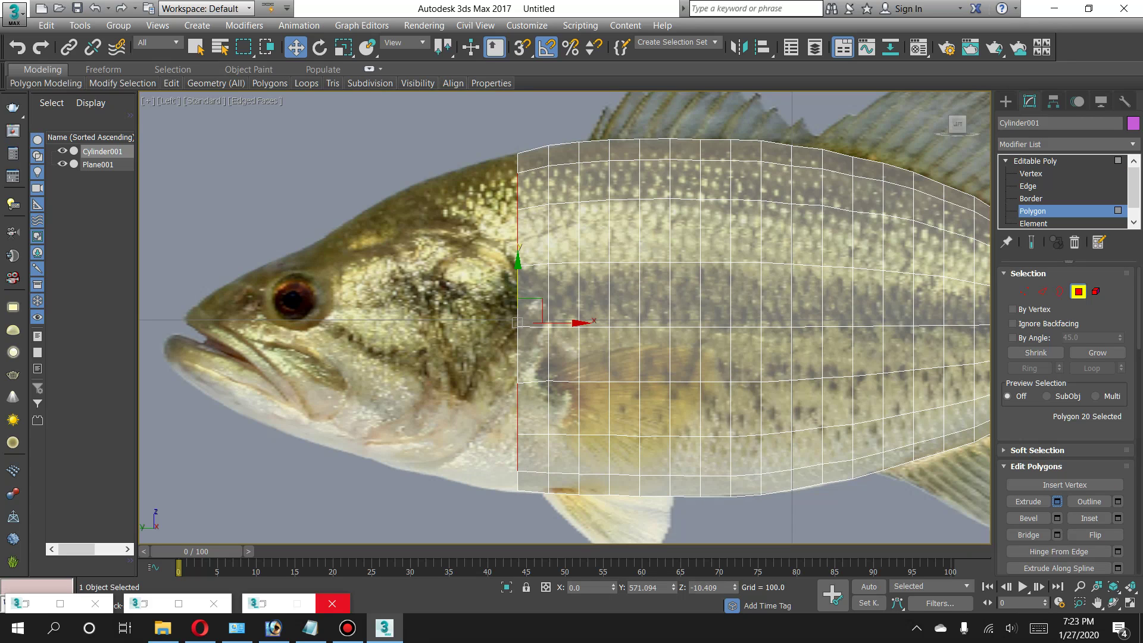
Extrude the end faces one segment and scale the new end taller to fit.
left_click(1057, 502)
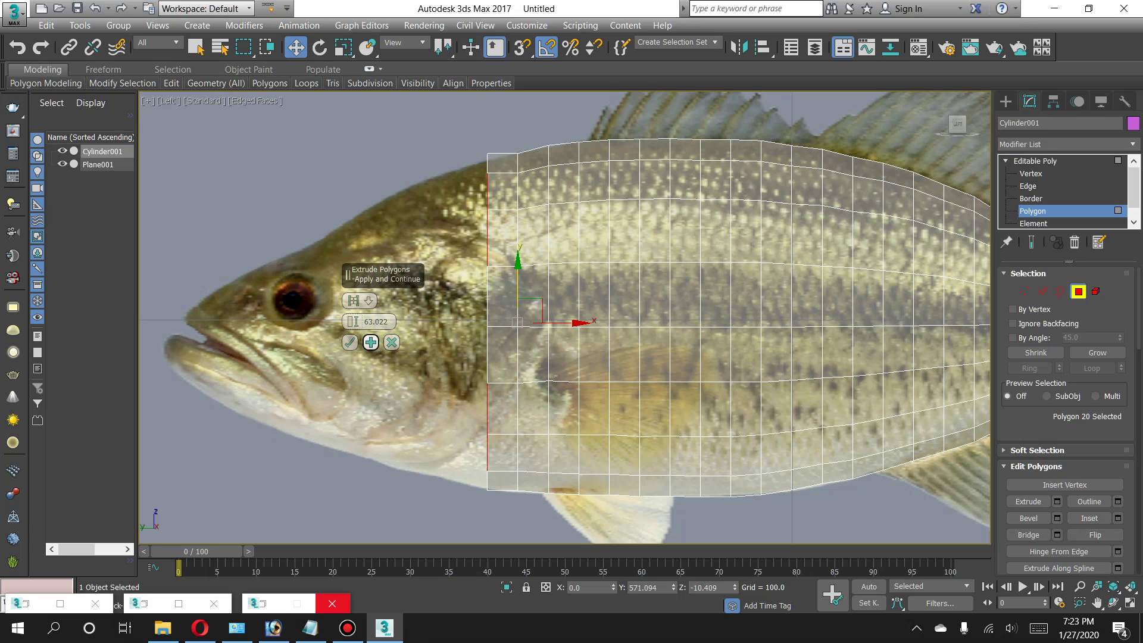
left_click(350, 342)
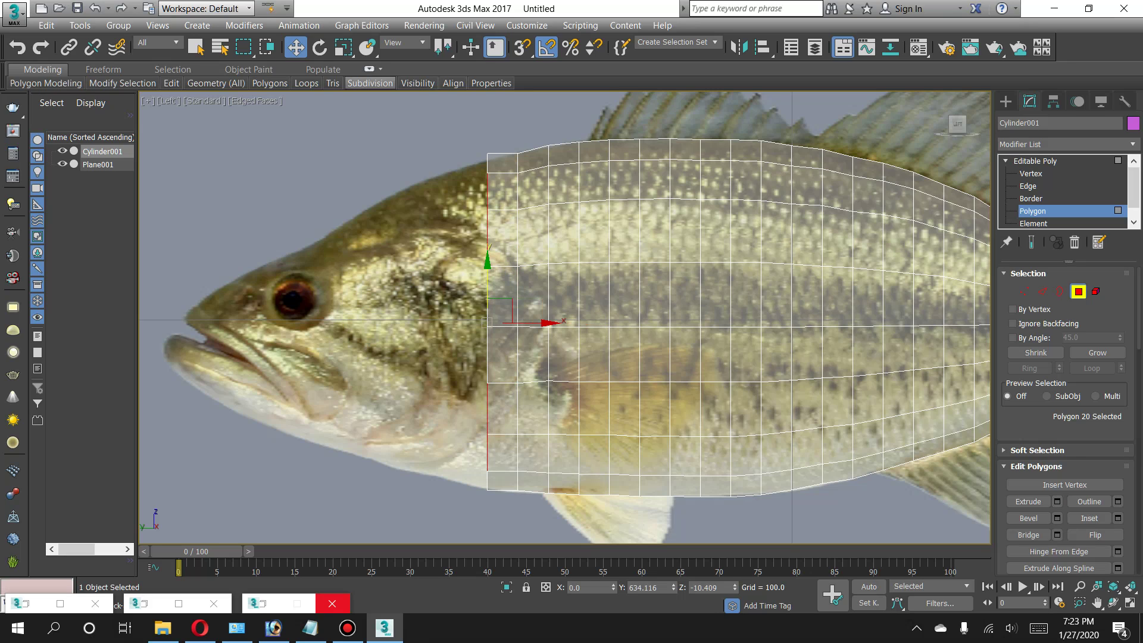
left_click(344, 47)
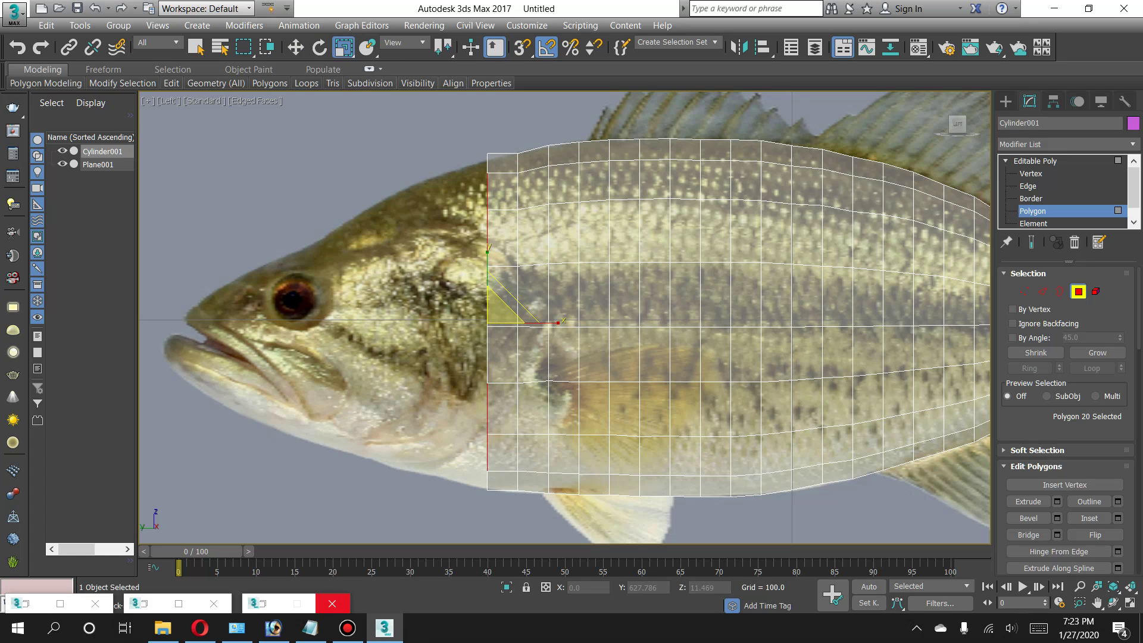
left_click_drag(497, 310, 504, 309)
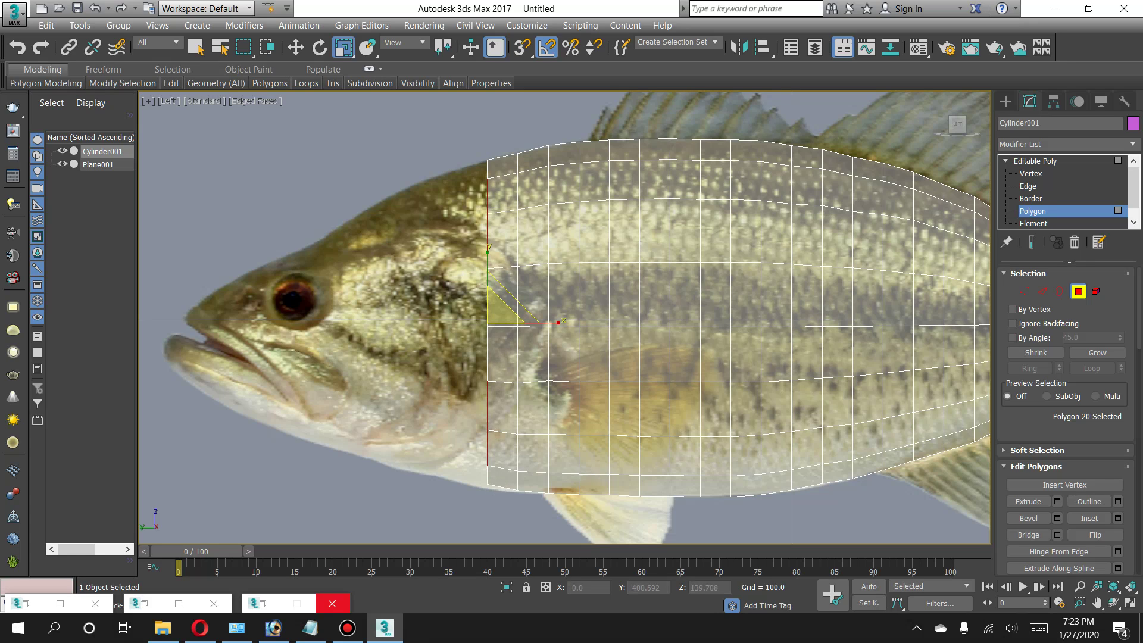
Move the lower front vertices down to continue the belly curve, then return to Polygon level.
key("1")
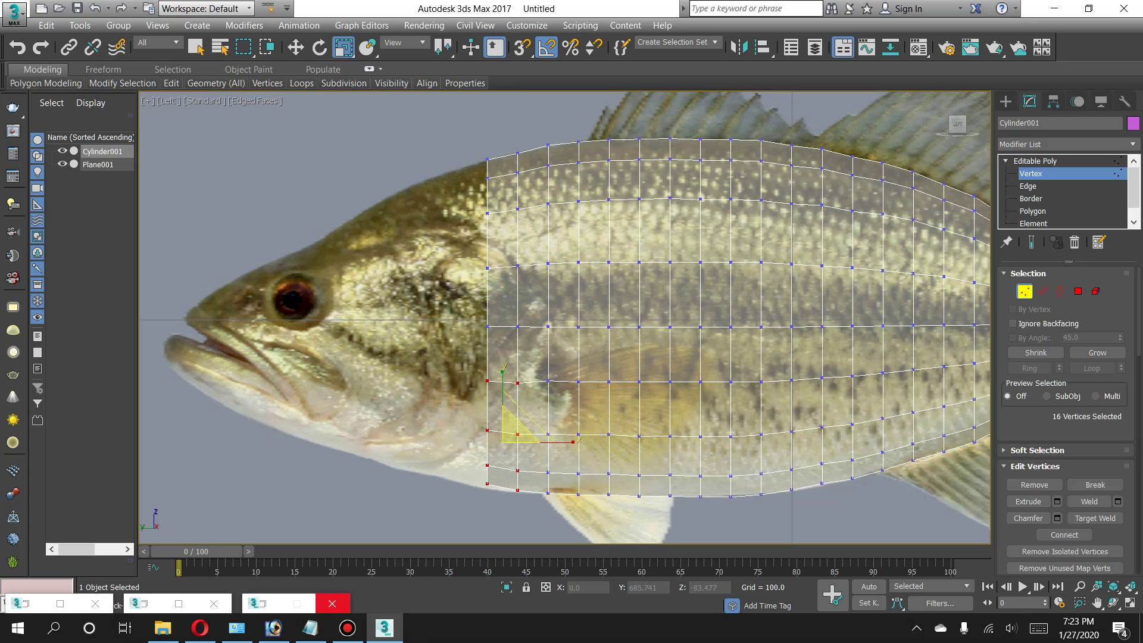
left_click_drag(462, 358, 499, 465)
left_click_drag(505, 517, 504, 516)
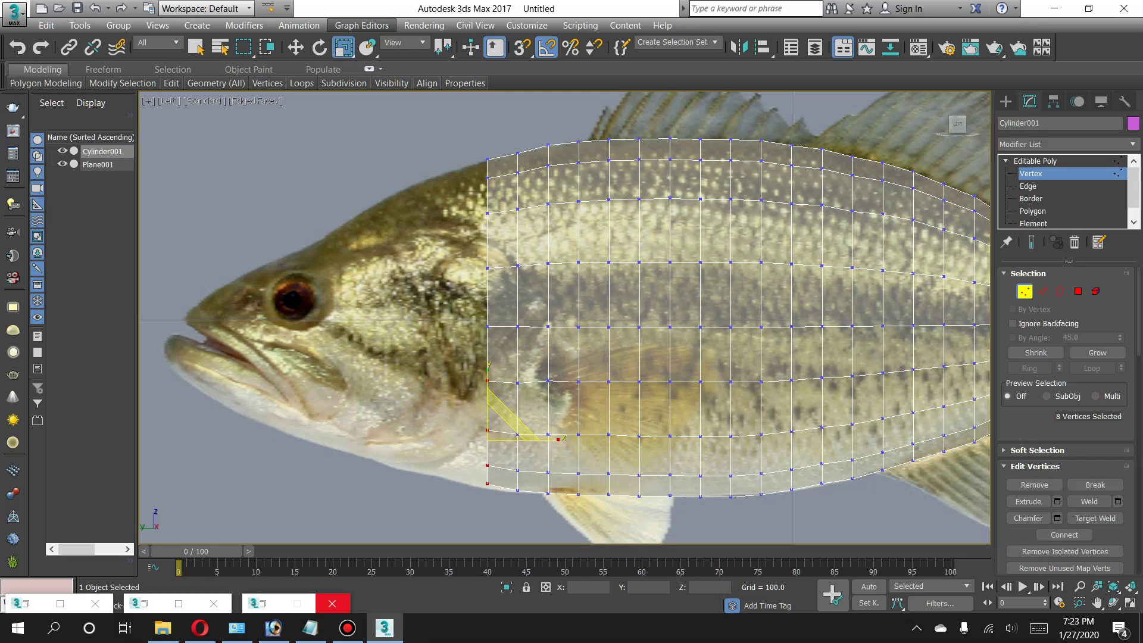
left_click(296, 47)
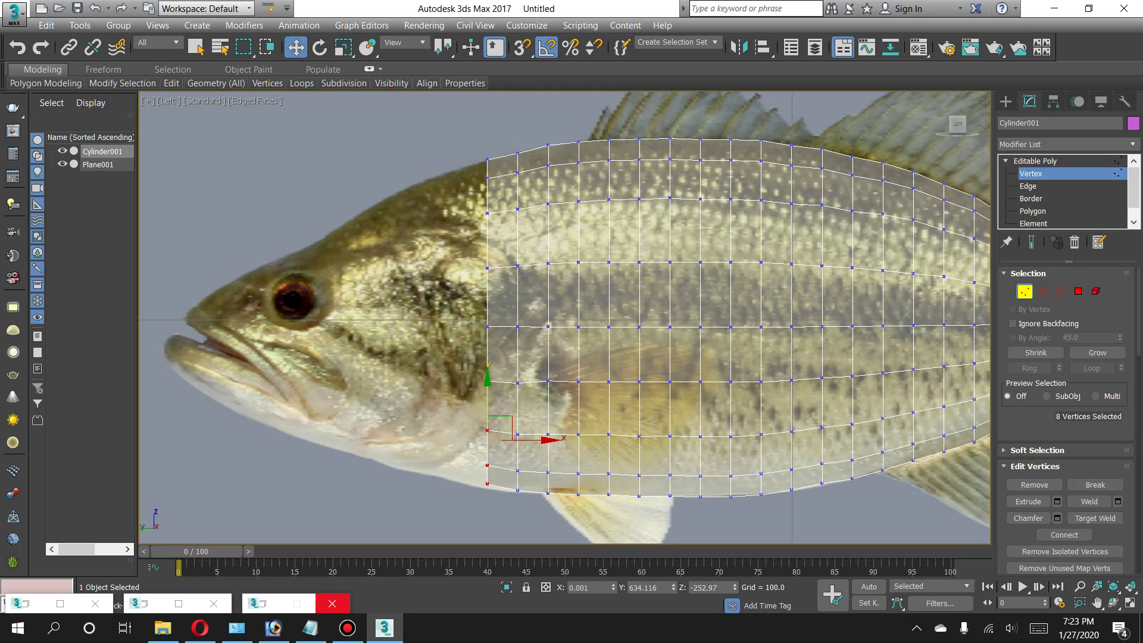
left_click_drag(487, 399, 527, 497)
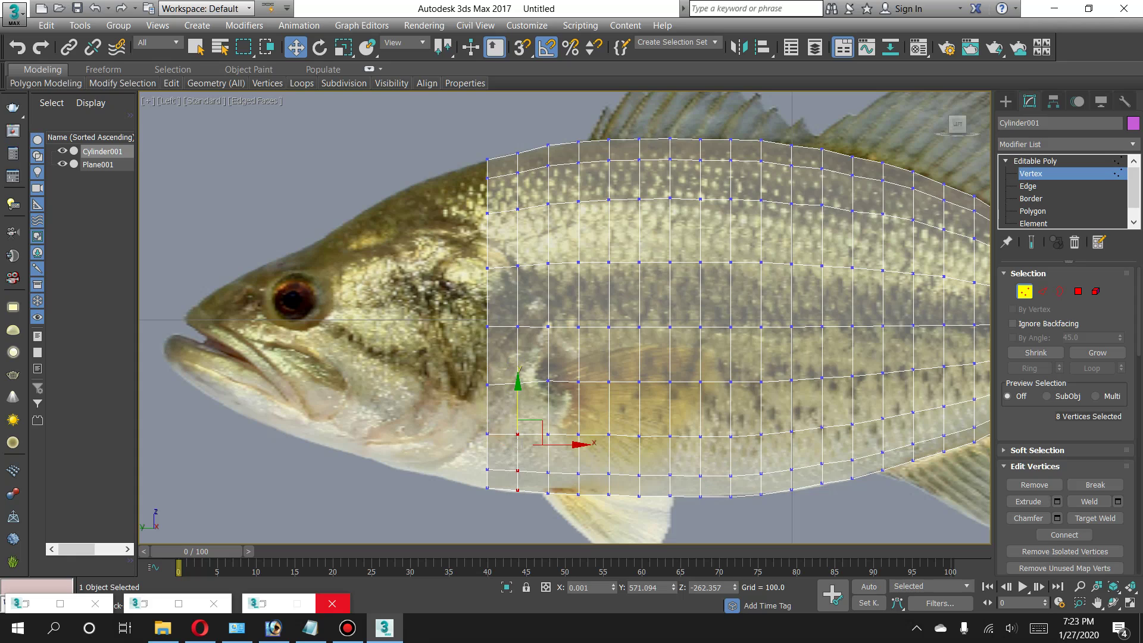
left_click_drag(518, 411, 518, 415)
left_click(1079, 292)
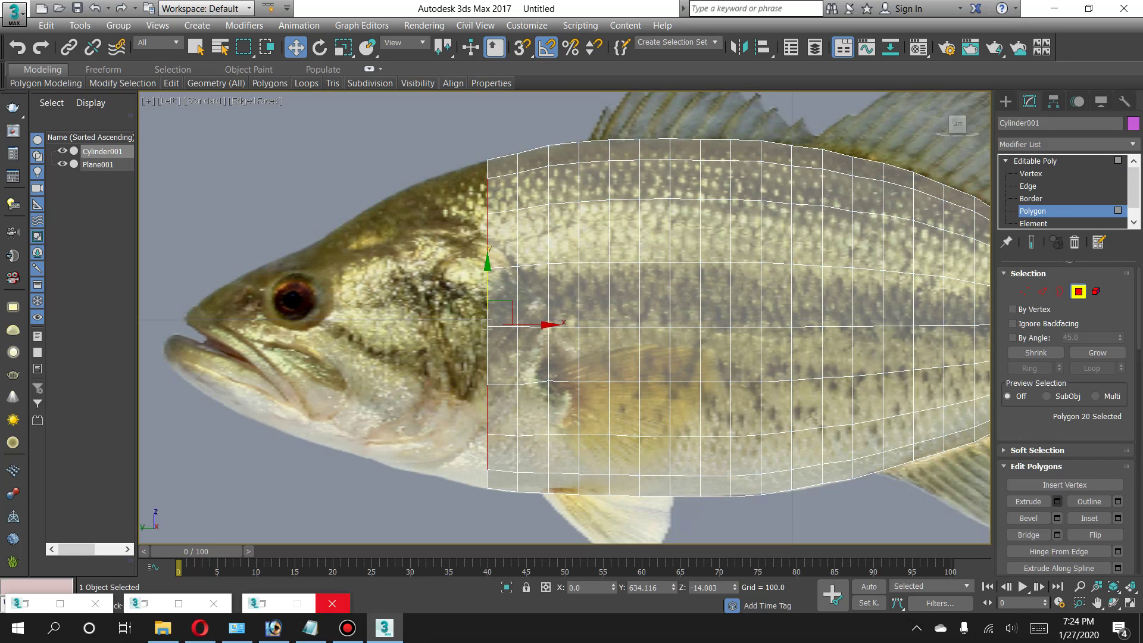
Extrude the end faces twice, scaling each new end face down (96%, then 92%).
left_click(1057, 502)
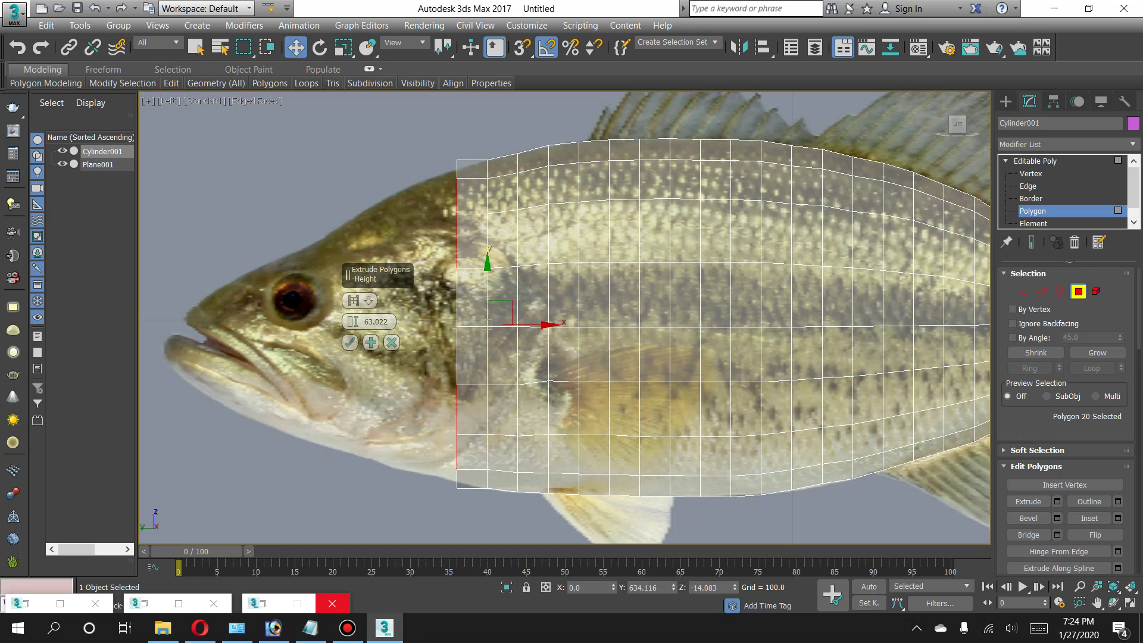
left_click(350, 343)
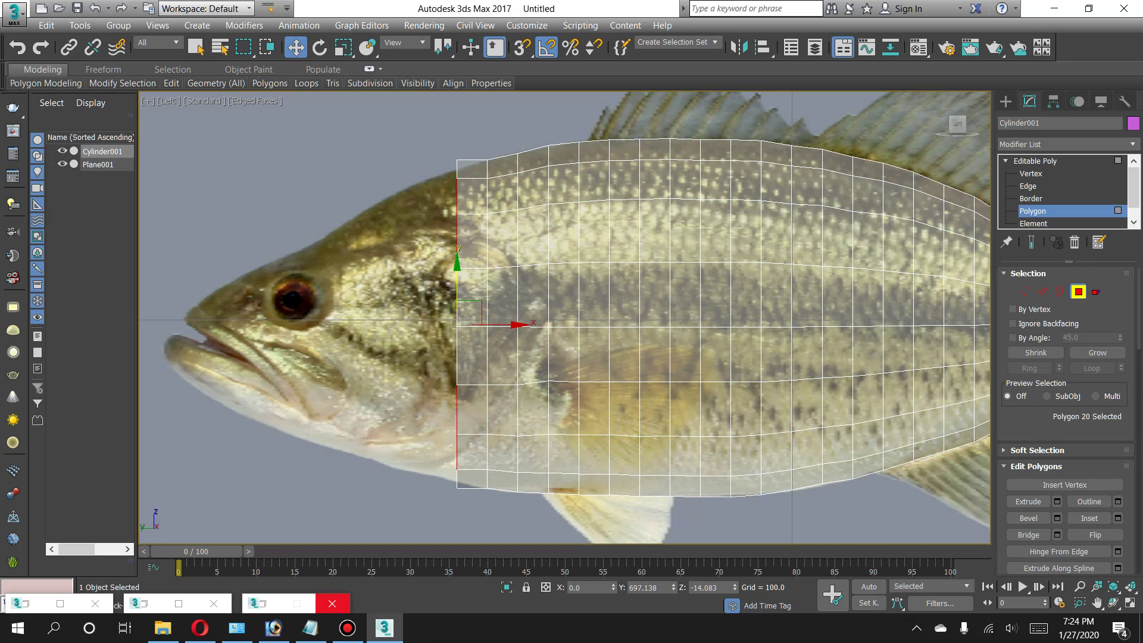
key("r")
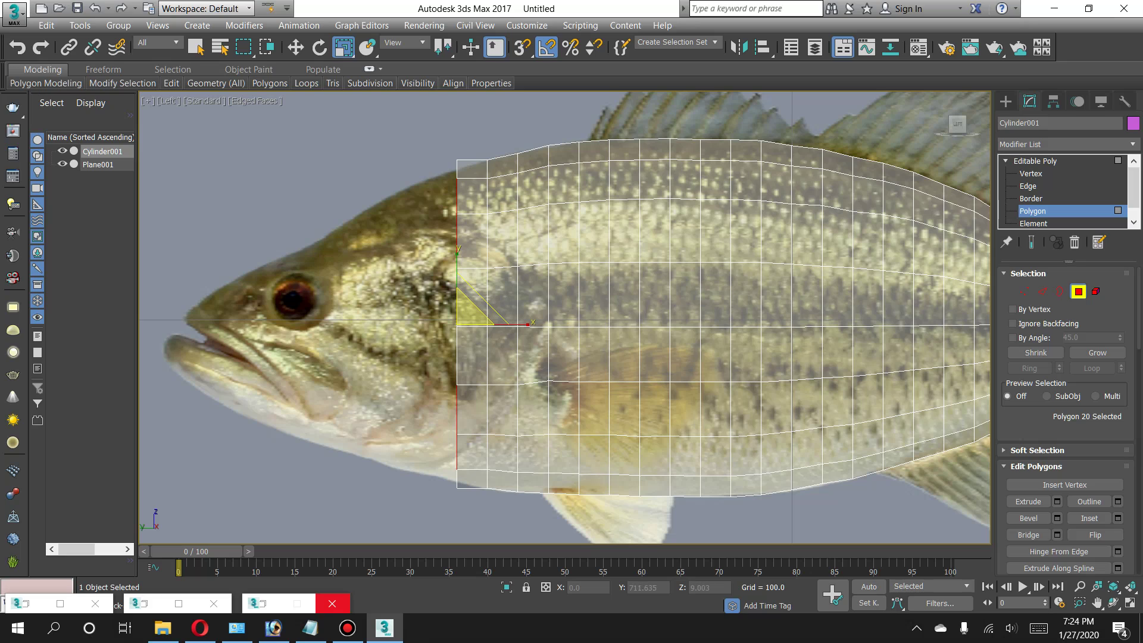
left_click_drag(474, 307, 473, 314)
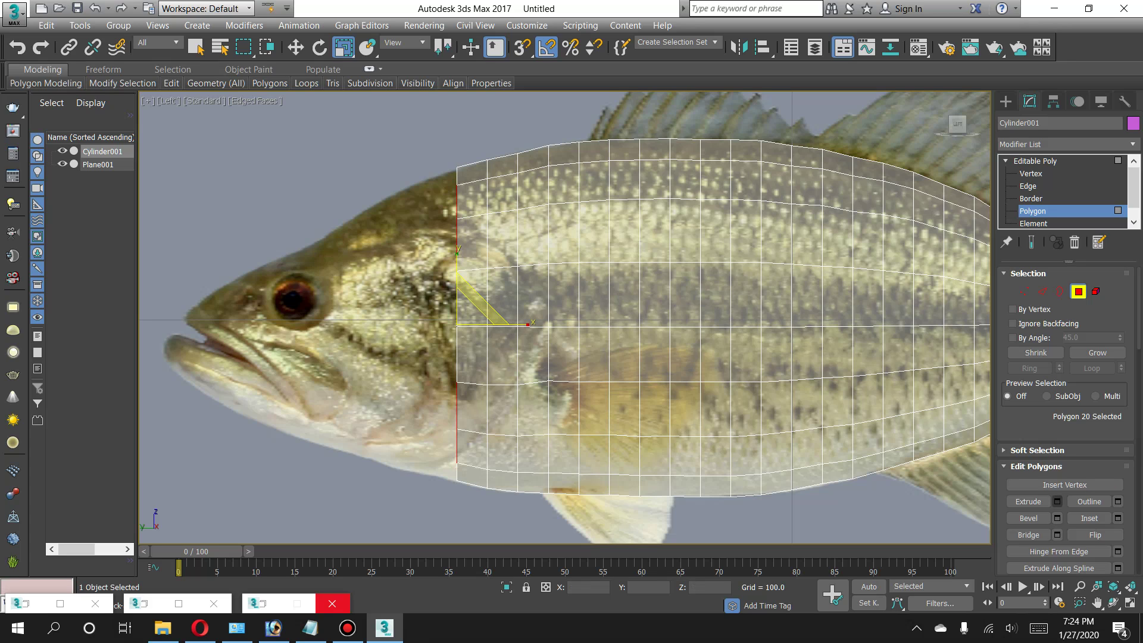
left_click(1058, 502)
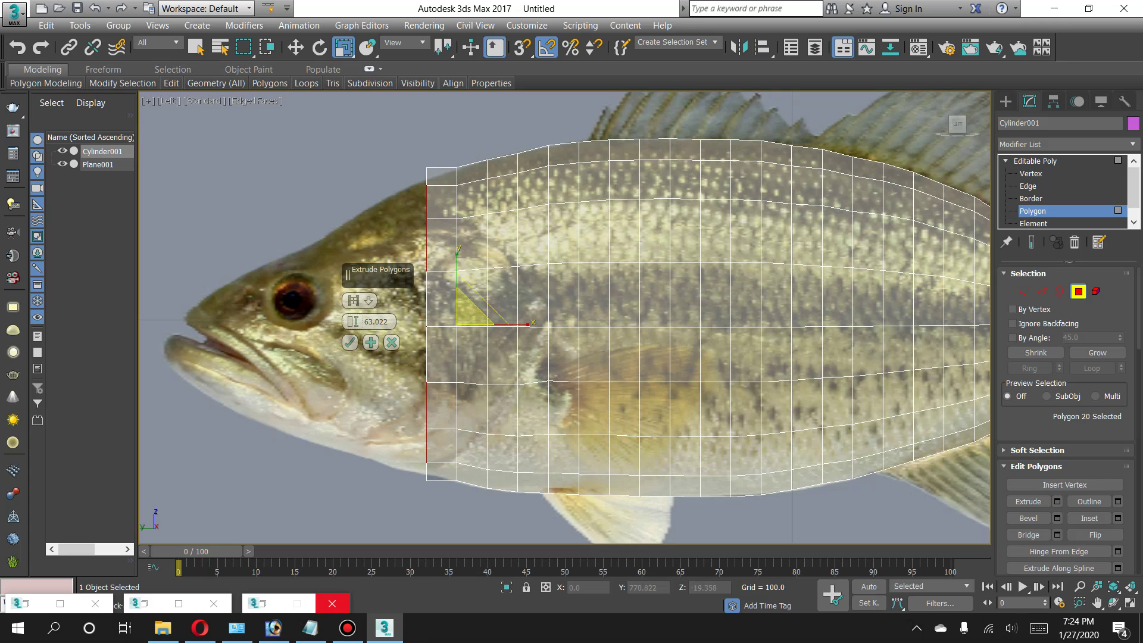
left_click(350, 342)
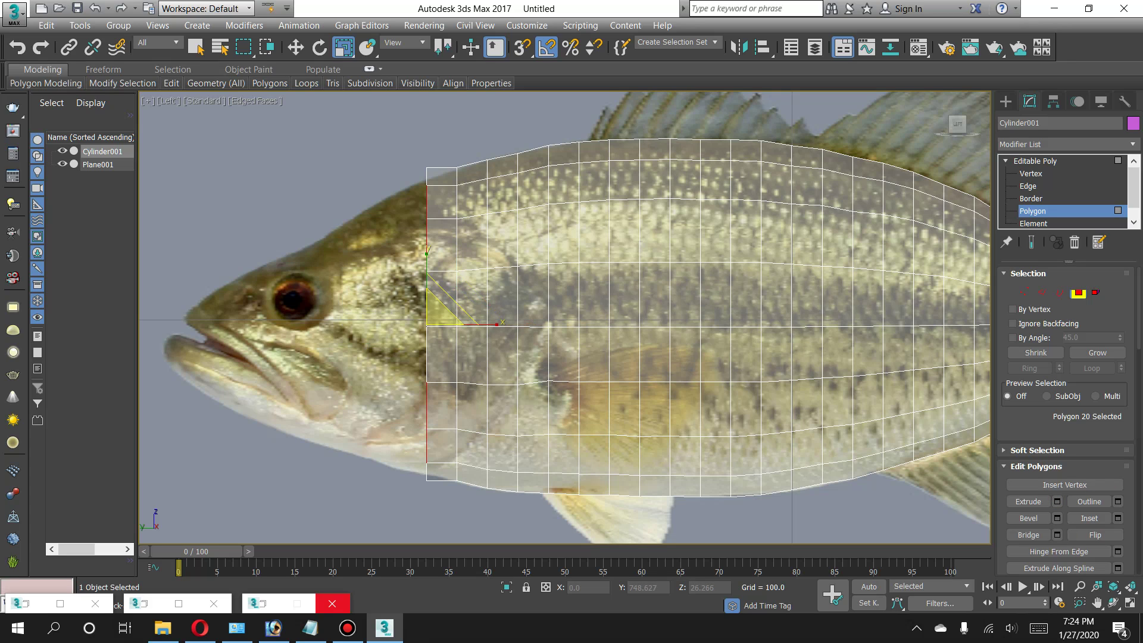
left_click_drag(452, 307, 442, 315)
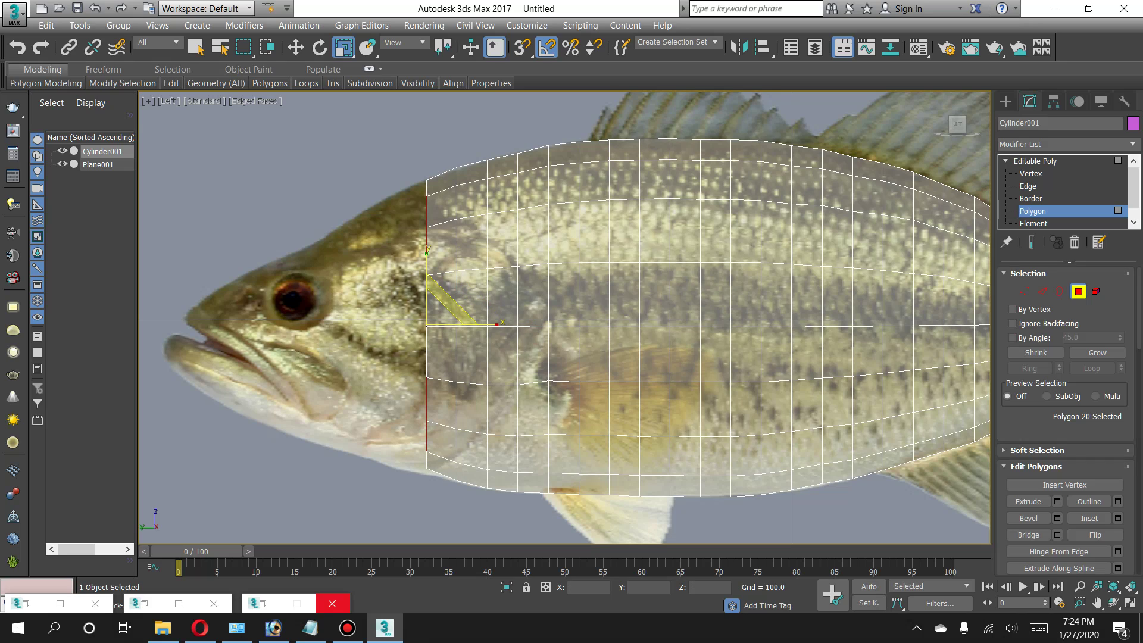
At Vertex level, lower the front end's bottom vertices and nudge two lower-middle vertices up.
left_click(1036, 161)
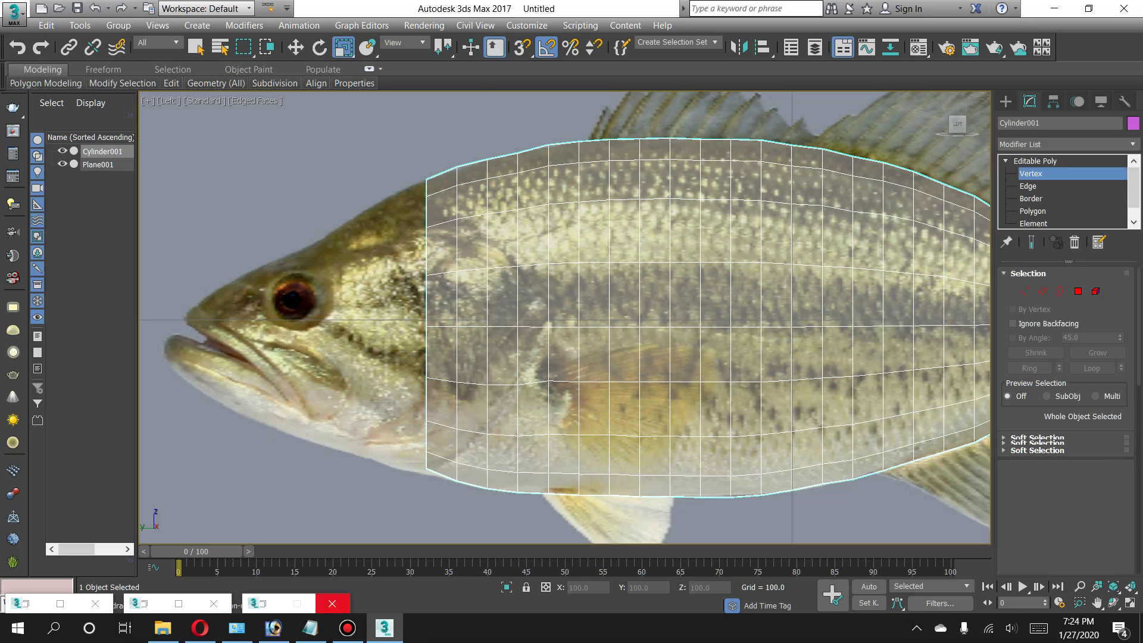
left_click(1031, 173)
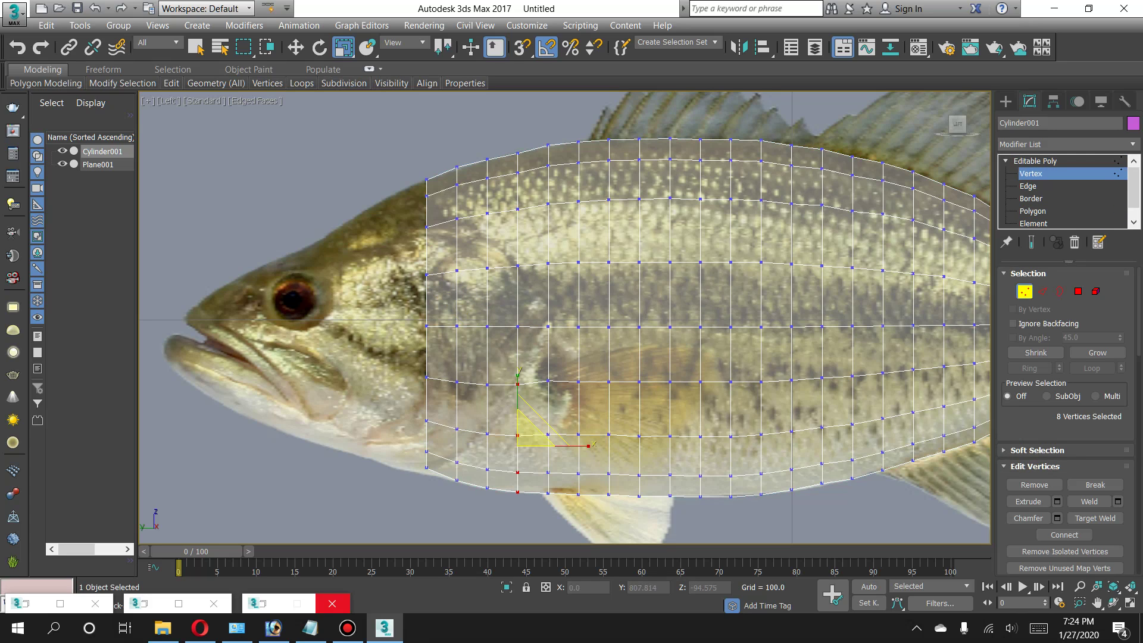
left_click_drag(457, 468, 441, 507)
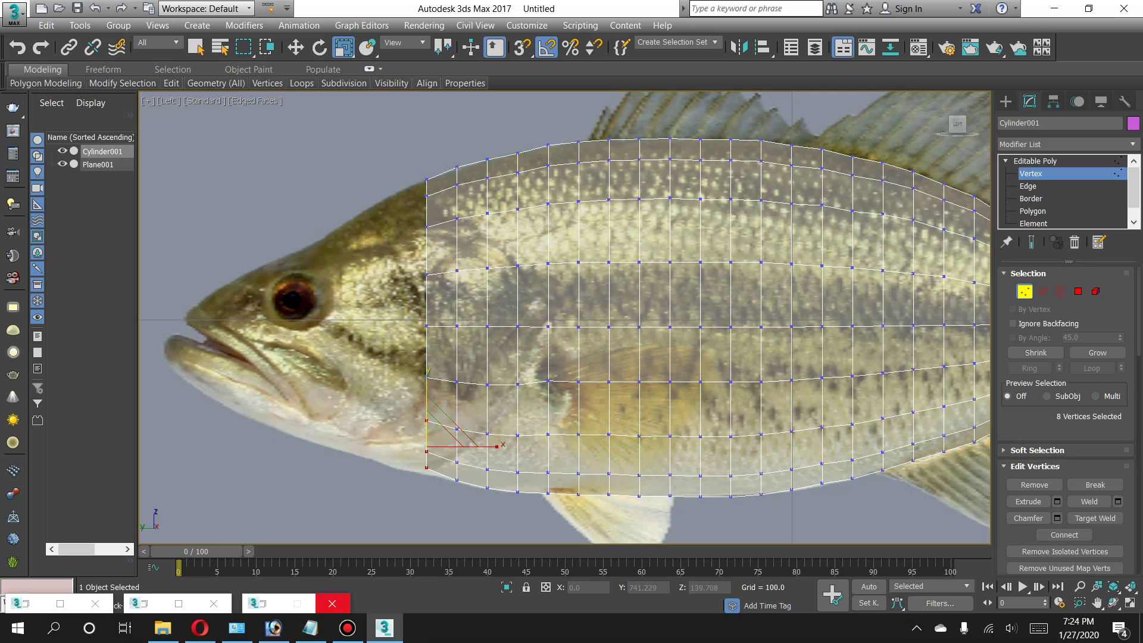
key("w")
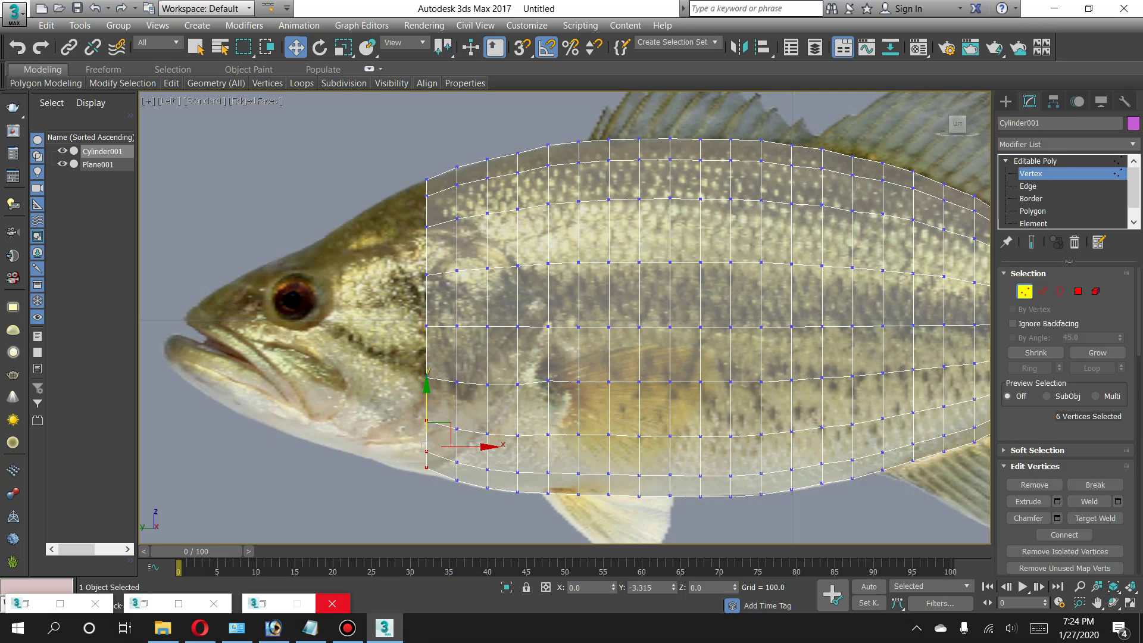
left_click_drag(427, 404, 427, 411)
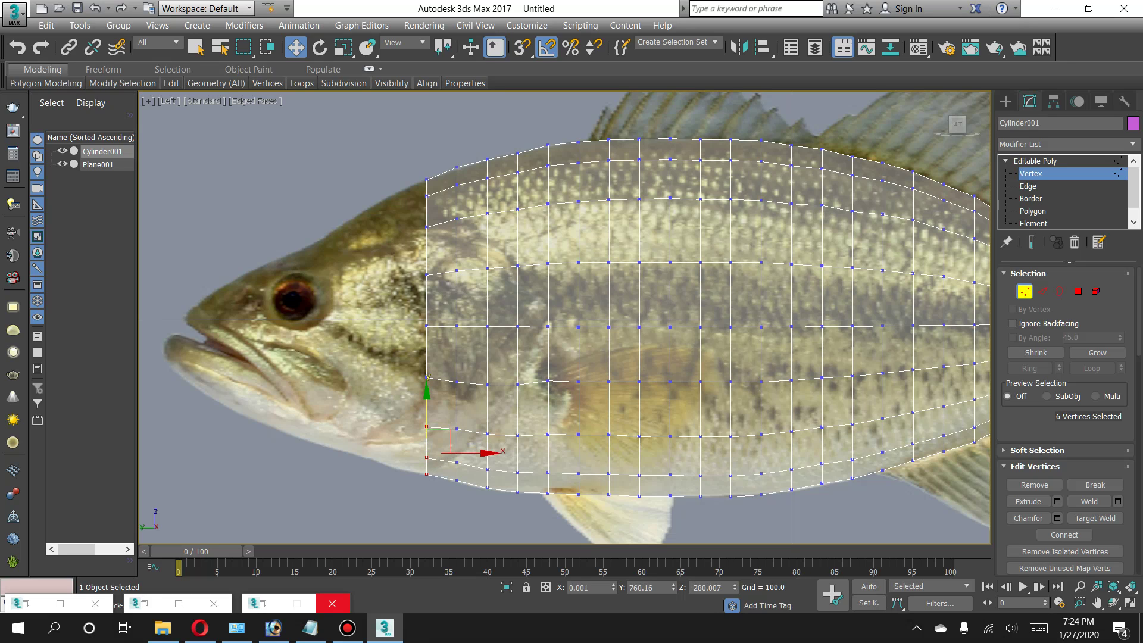
left_click(535, 366)
mouse_move(530, 363)
left_mouse_down()
mouse_move(558, 394)
mouse_move(549, 385)
left_mouse_up()
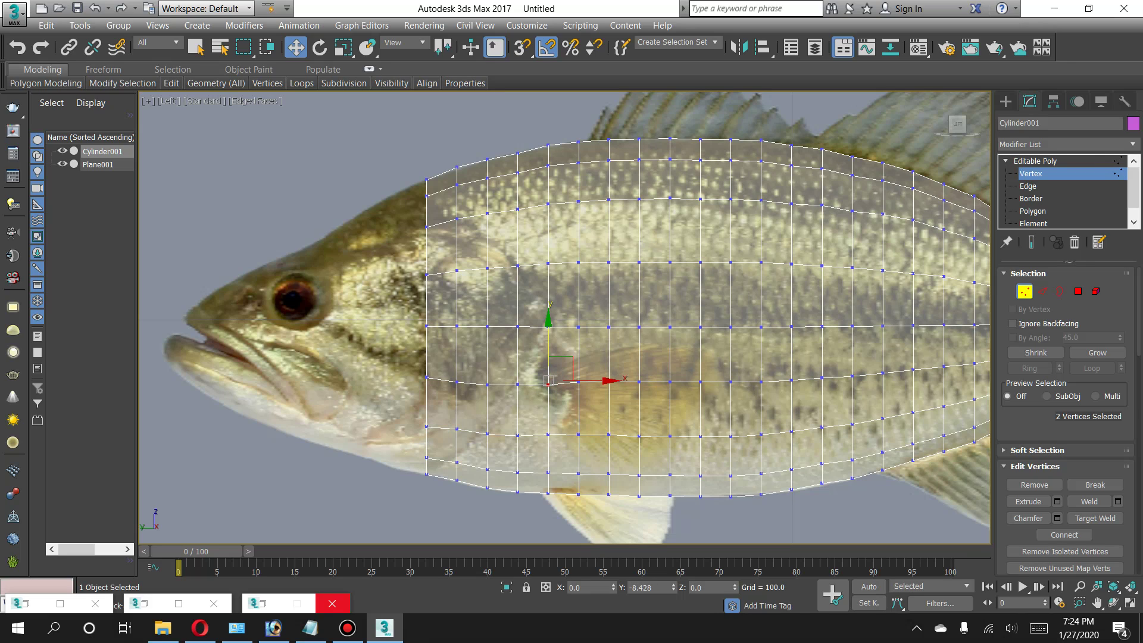
left_click_drag(549, 381, 549, 384)
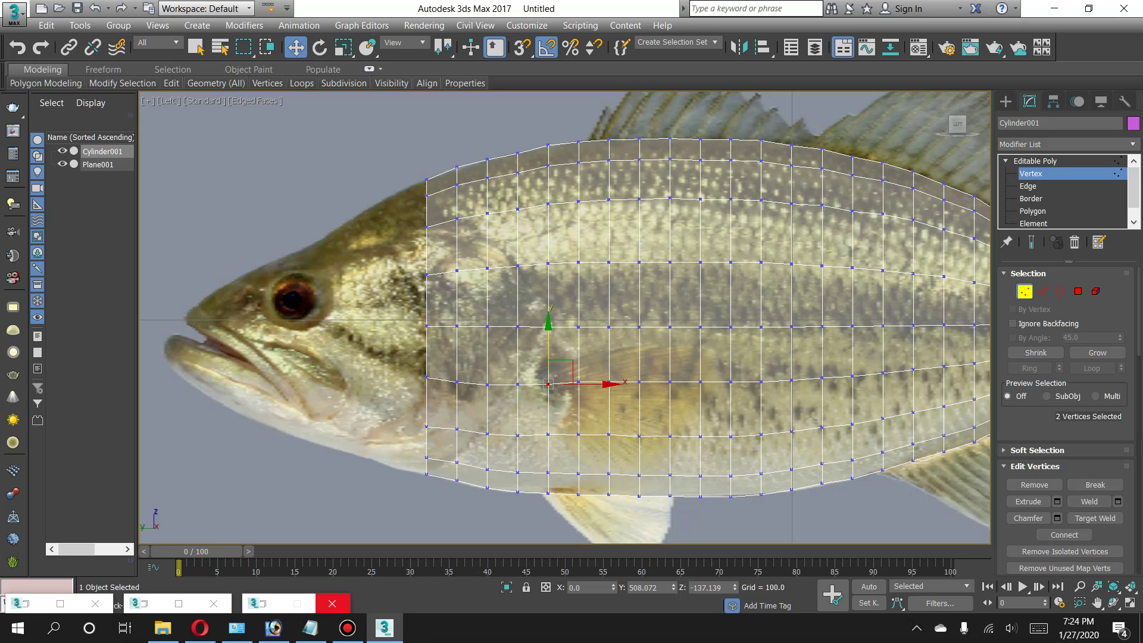
left_click(1078, 291)
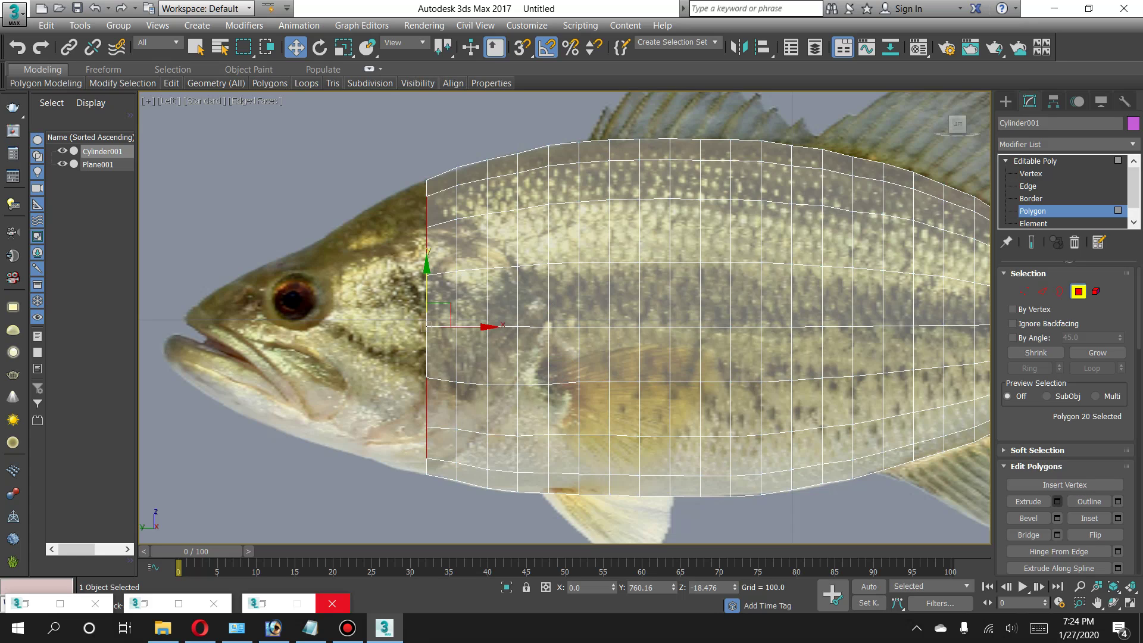
Extrude the end faces toward the head again and scale the front polygons down to 95%.
left_click(1058, 501)
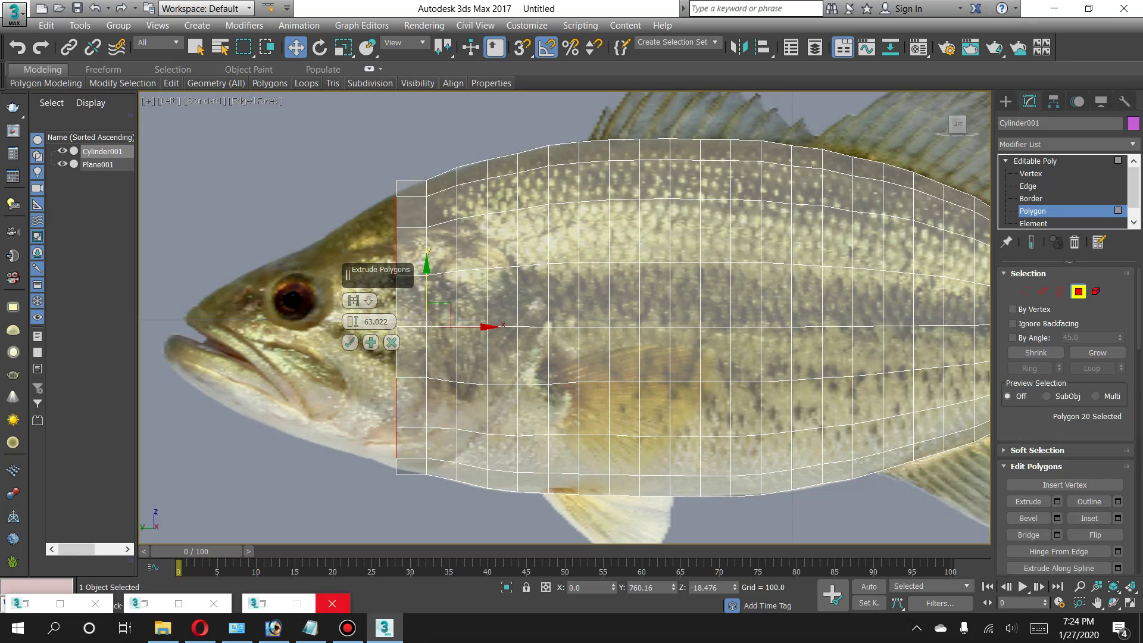
left_click(391, 342)
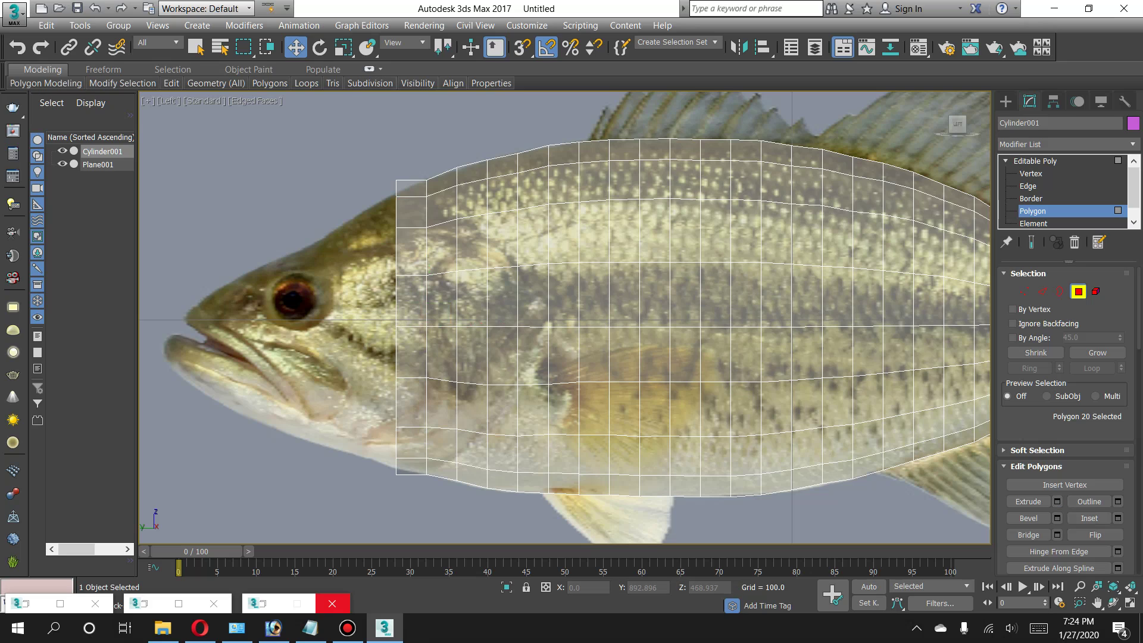
key("ctrl+d")
key("r")
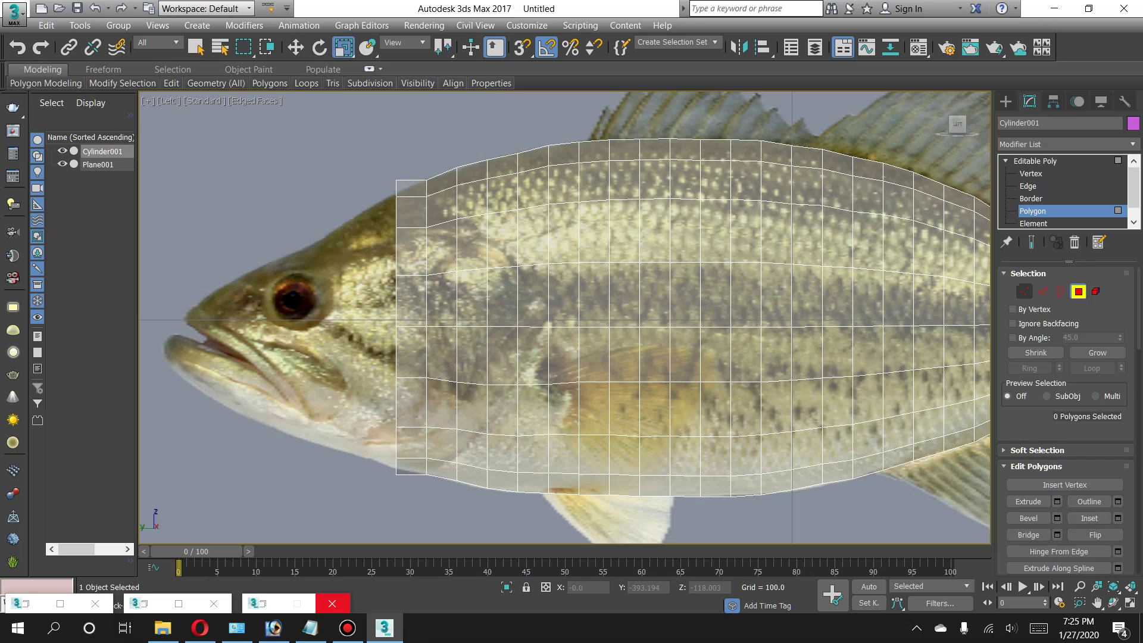
left_click(1025, 291)
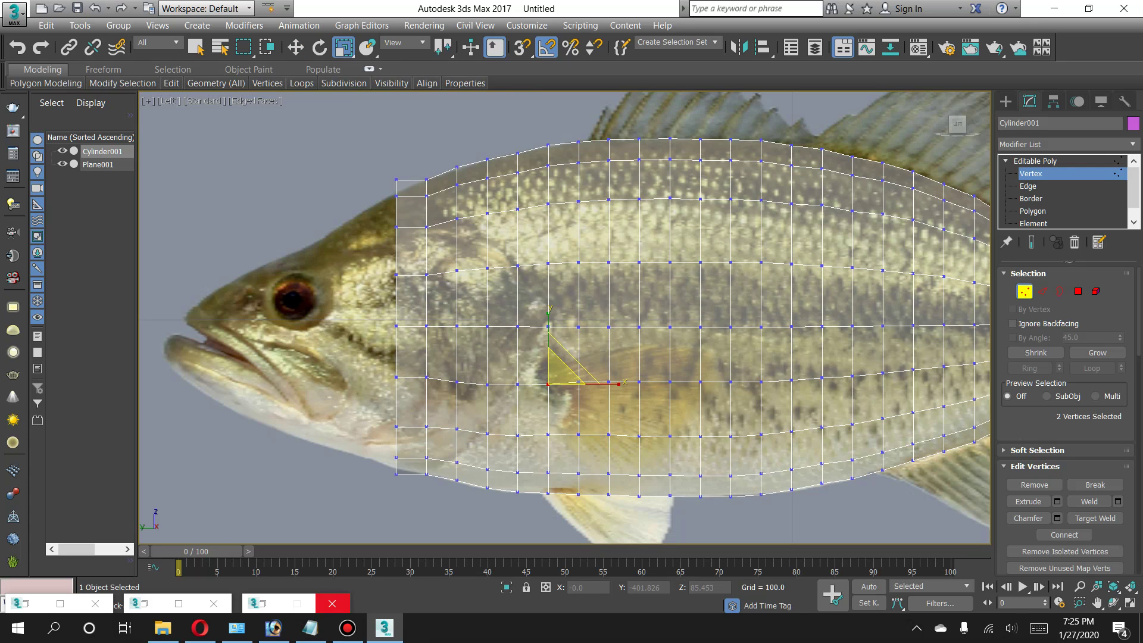
left_click(1078, 291)
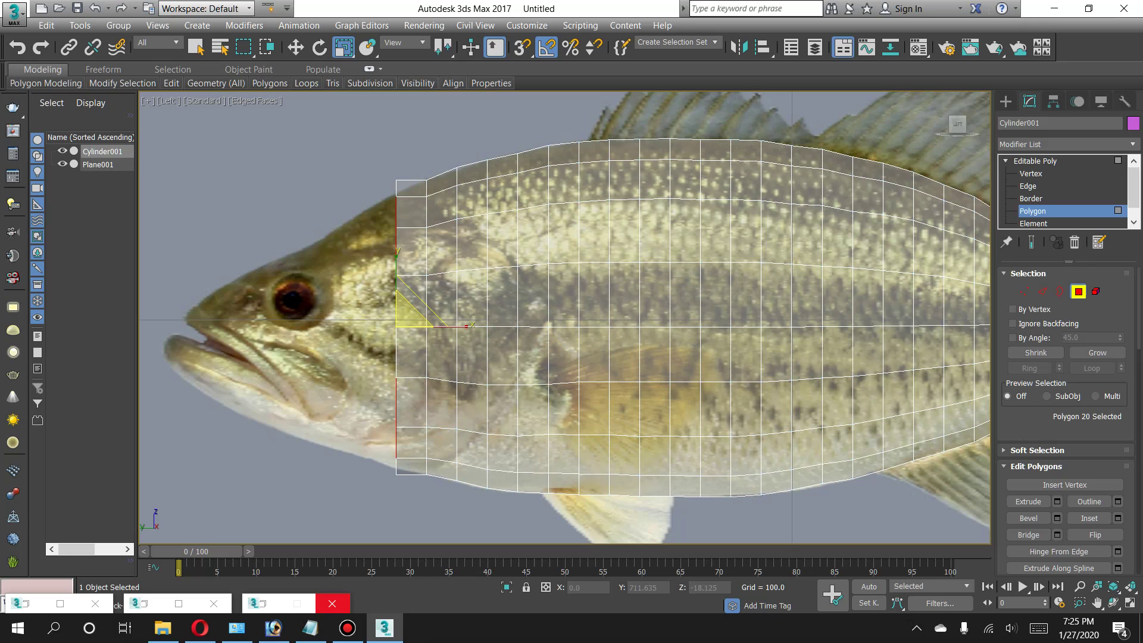
left_click_drag(411, 309, 411, 321)
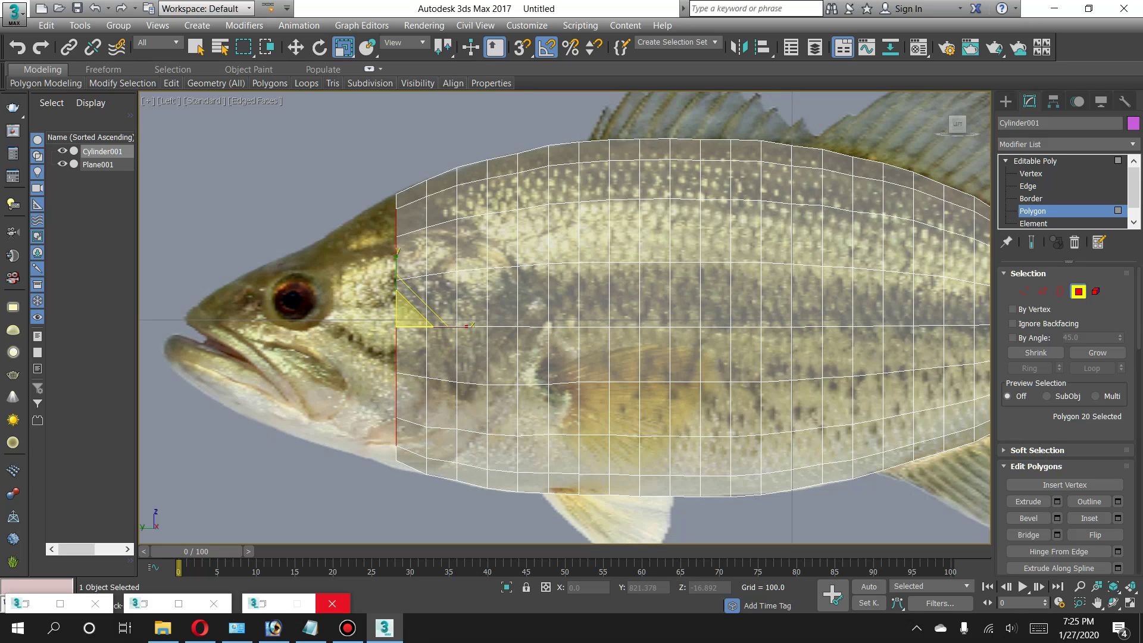
Lower the front column's bottom vertices and two lower-body vertices to follow the belly.
key("1")
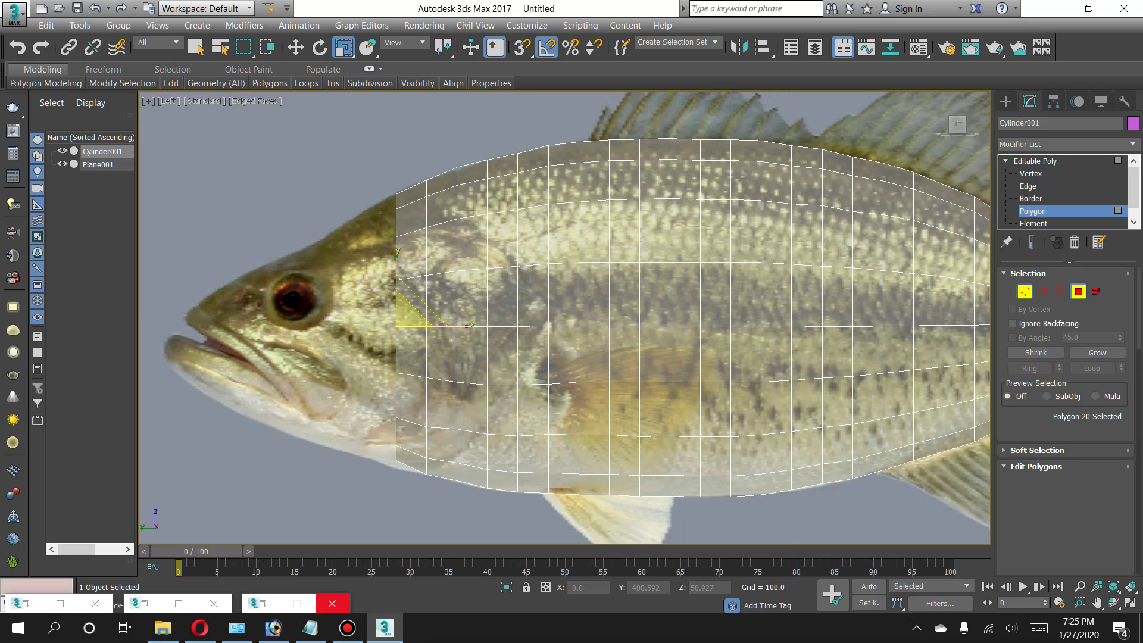
key("w")
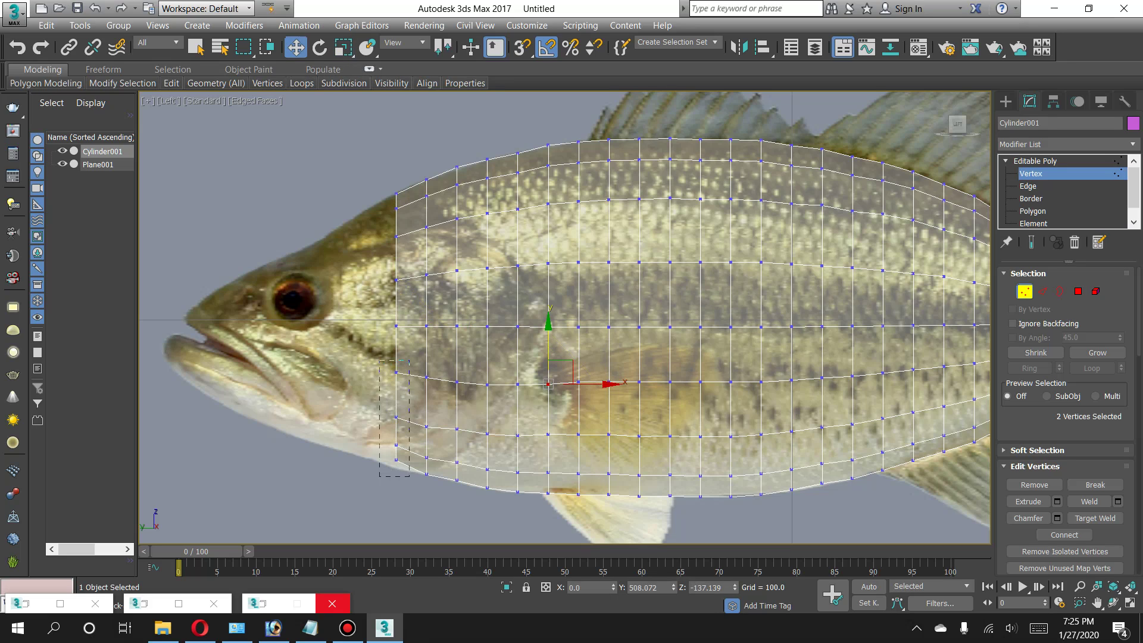
left_click_drag(380, 423, 381, 467)
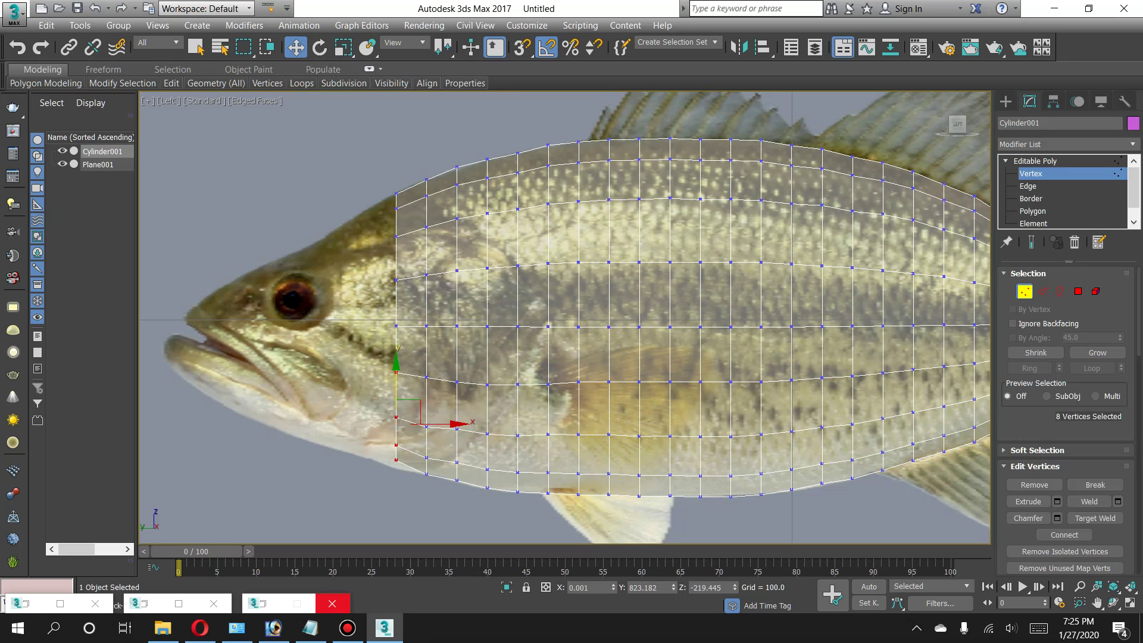
left_click_drag(396, 388, 396, 393)
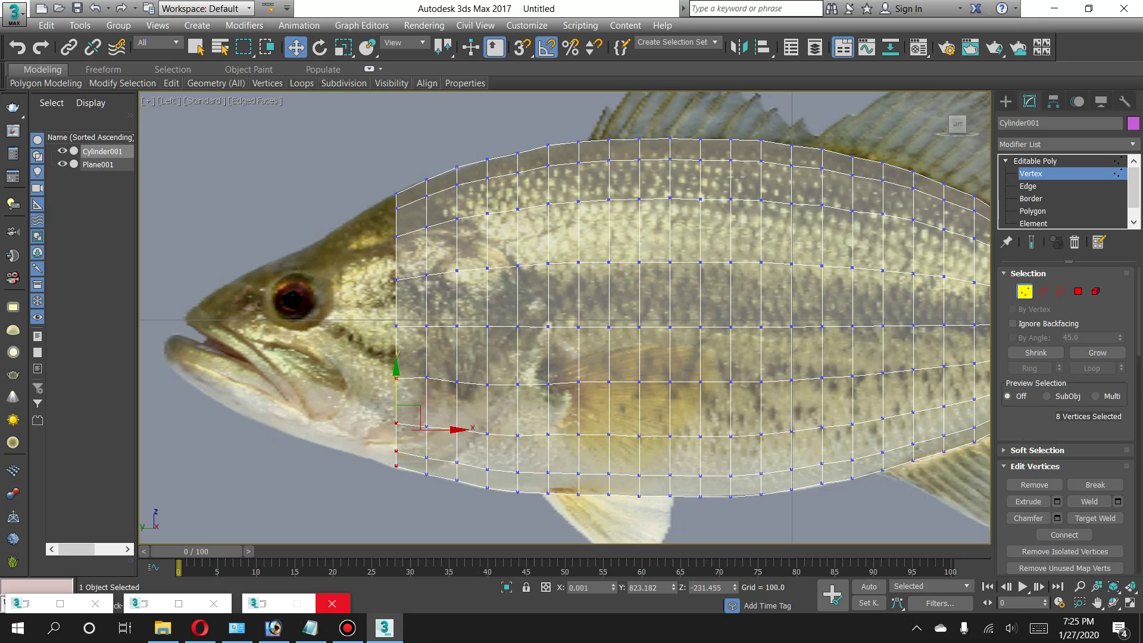
left_click(427, 376)
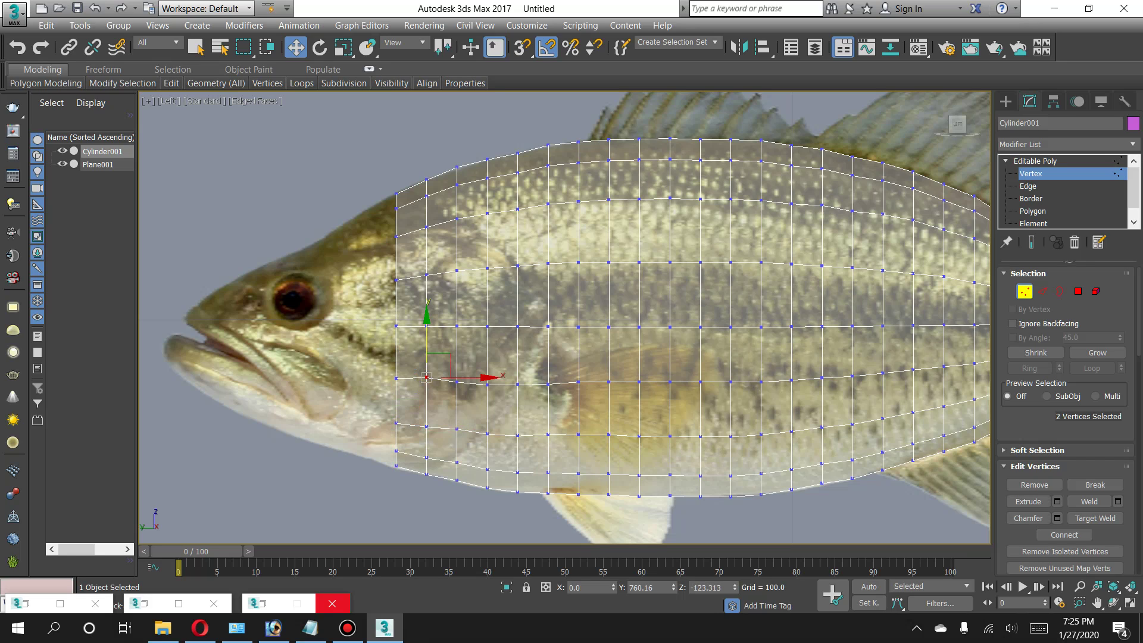
left_click_drag(427, 377, 427, 380)
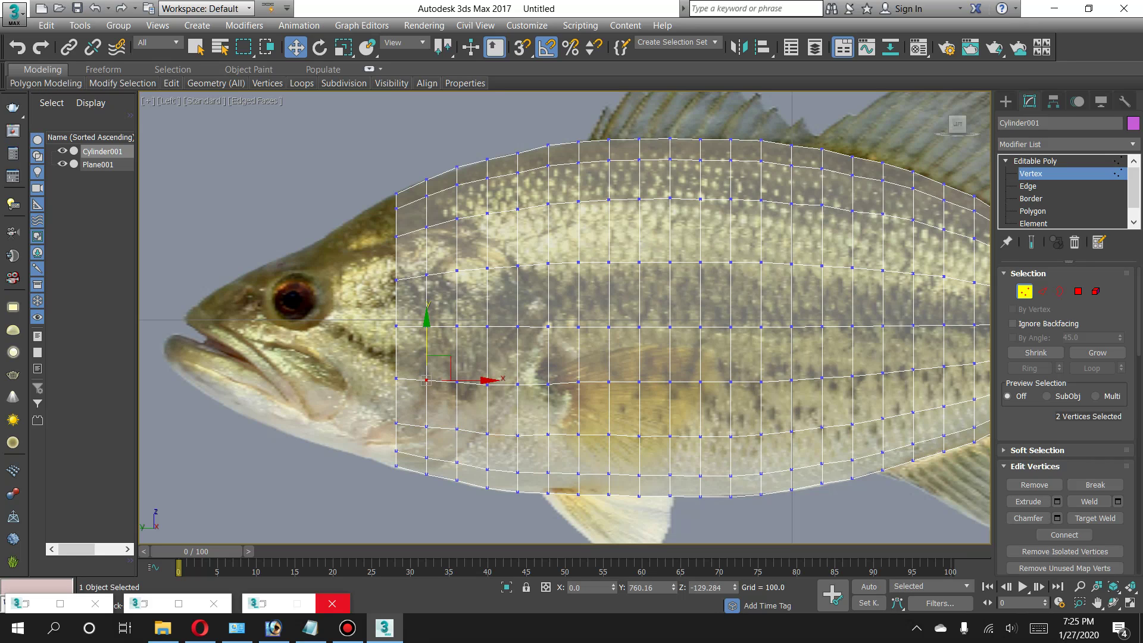
left_click(1078, 292)
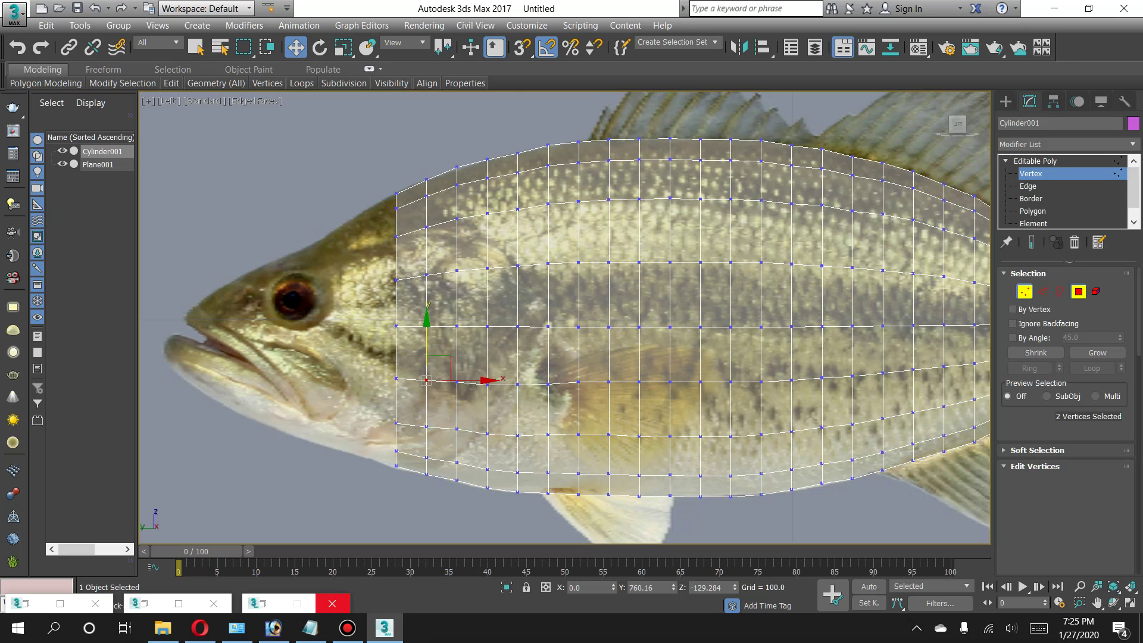
key("4")
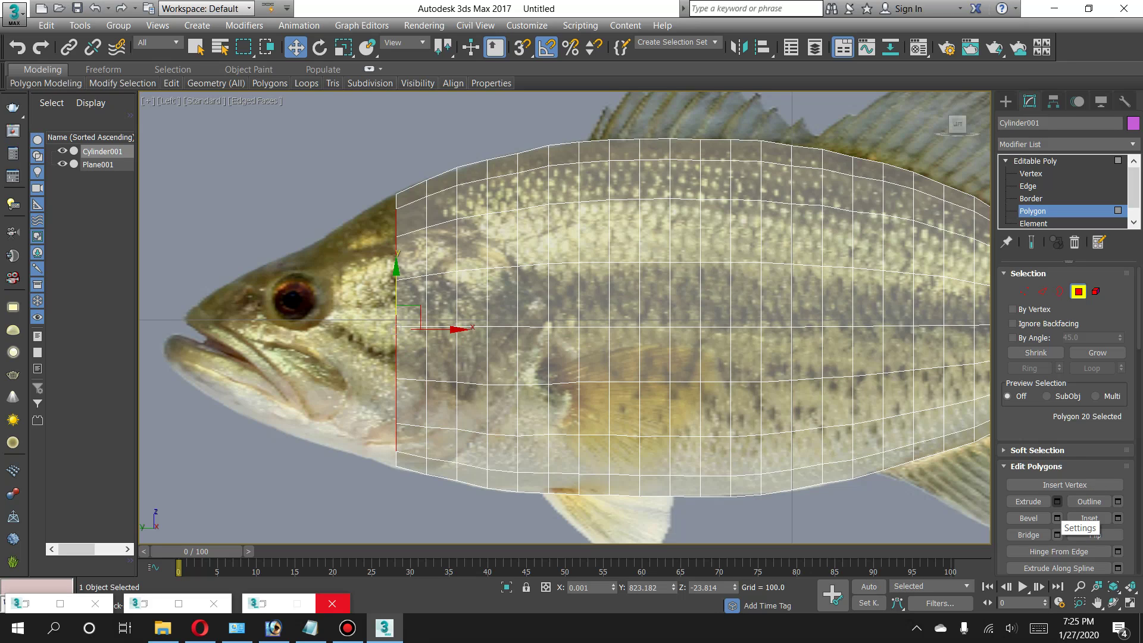
Extrude the front polygons one more section and scale it down to 89%.
left_click(1058, 502)
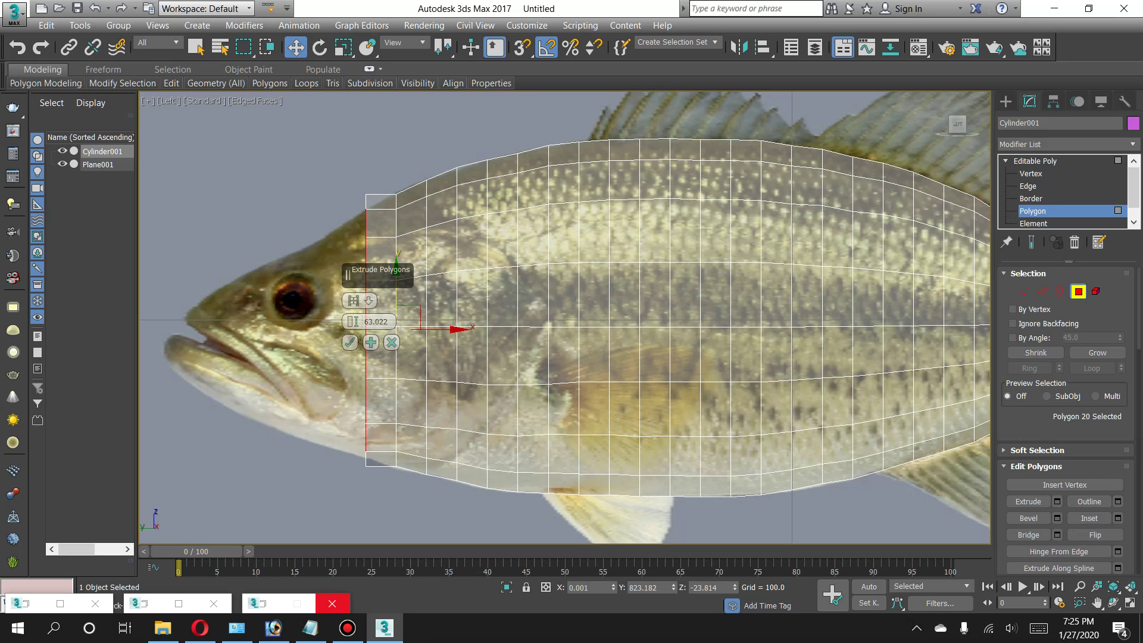
left_click(350, 342)
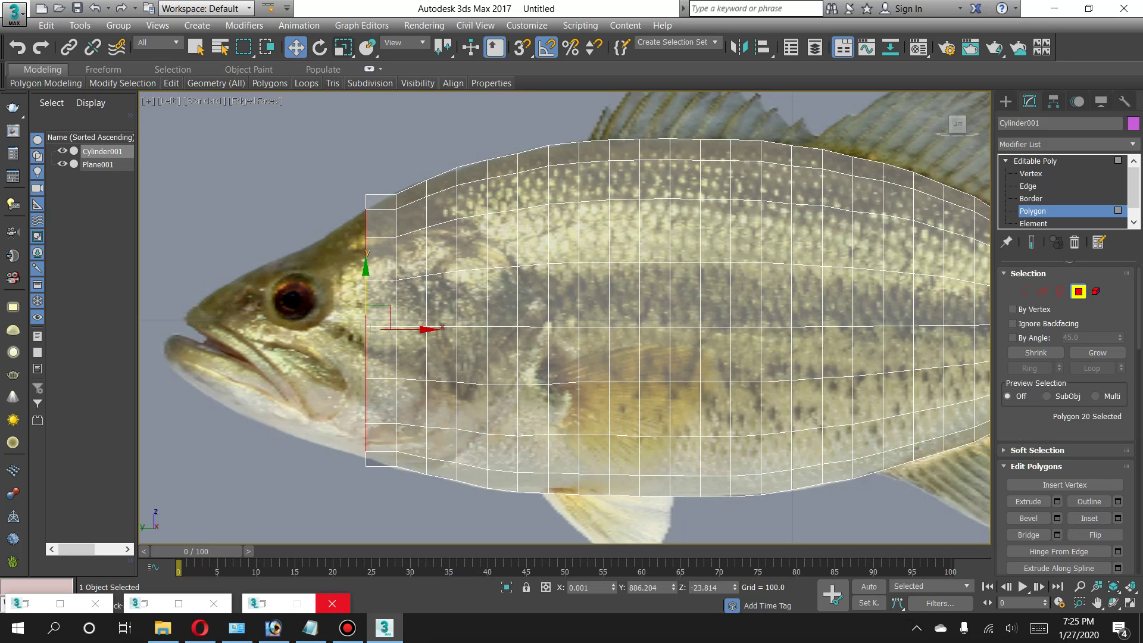
left_click(344, 48)
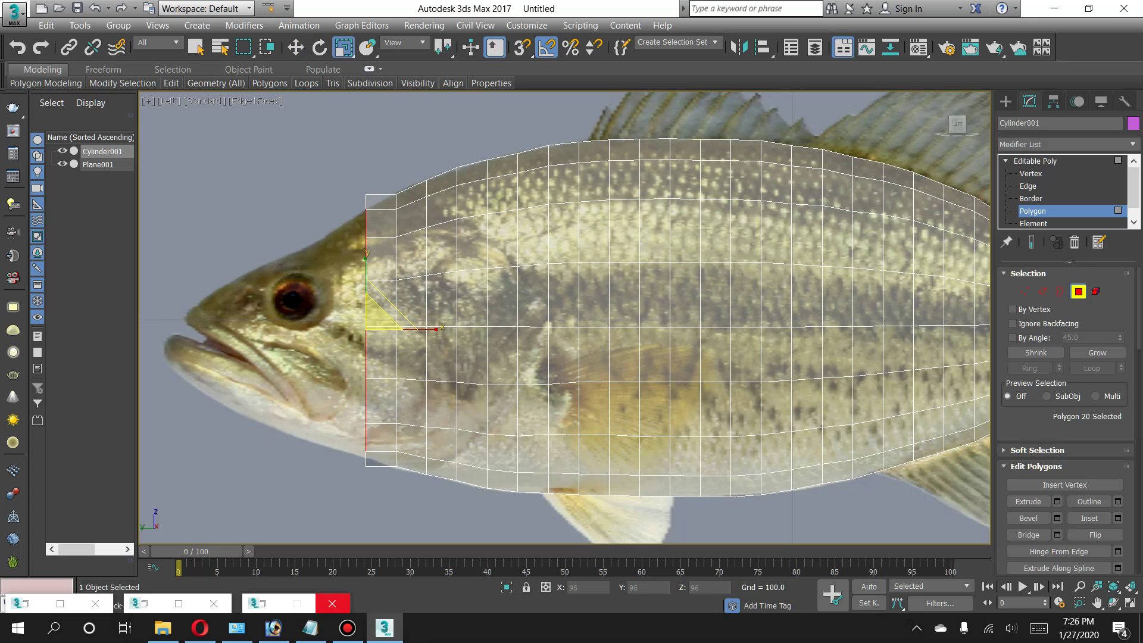
left_click_drag(378, 313, 381, 334)
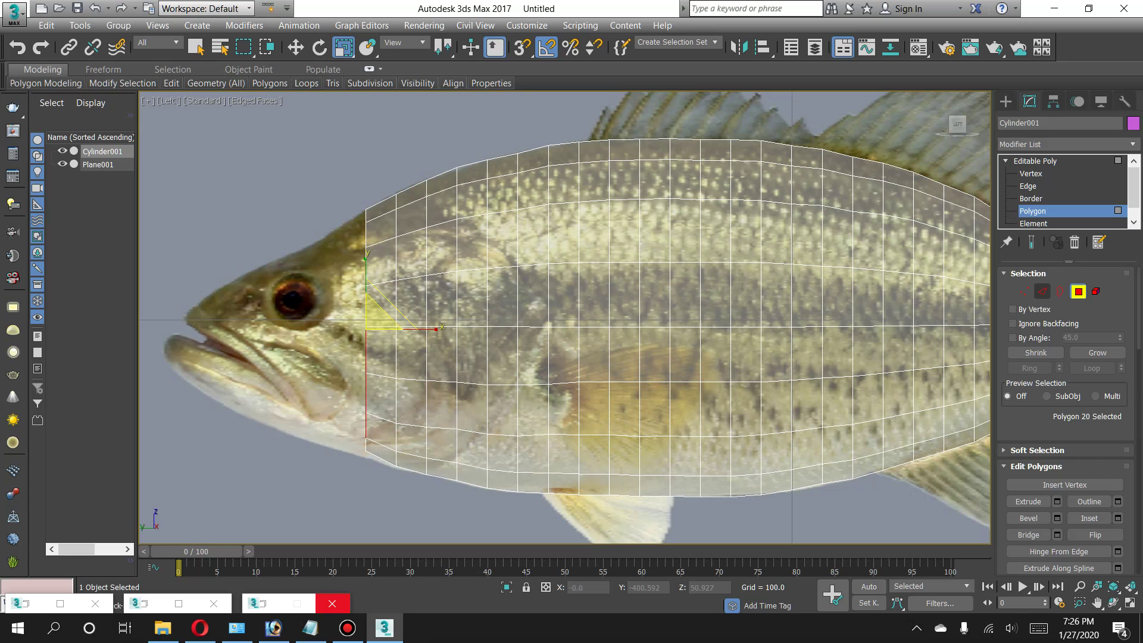
At Vertex level, select the eight lower vertices of the new front column.
left_click(1024, 291)
key("w")
left_click_drag(415, 368, 426, 380)
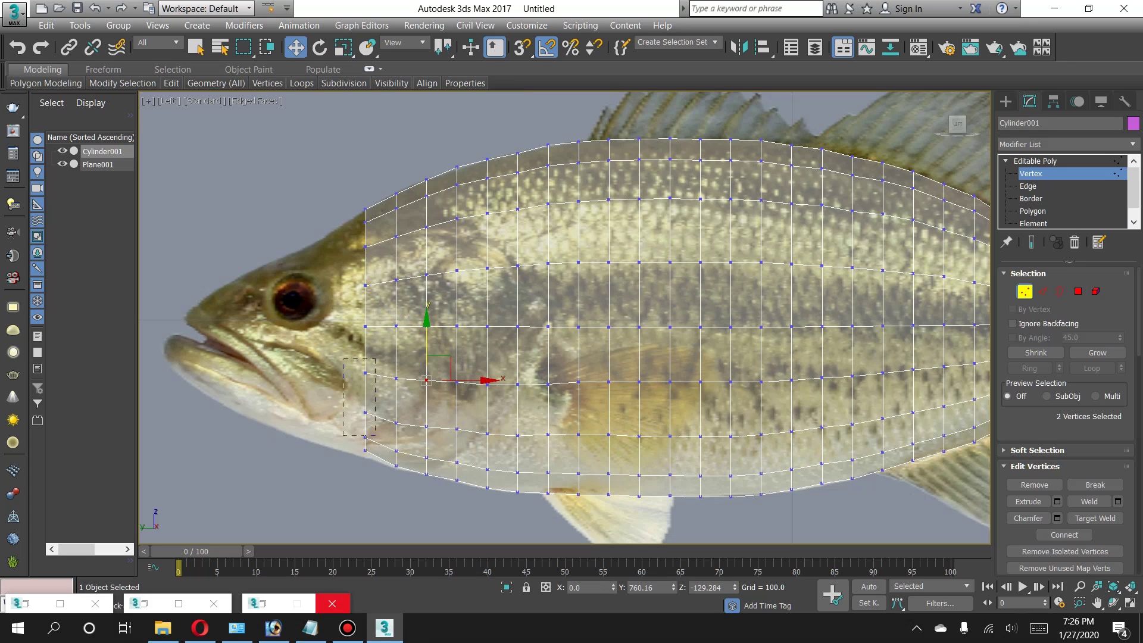
mouse_move(375, 435)
left_mouse_down()
mouse_move(375, 453)
mouse_move(366, 423)
left_mouse_up()
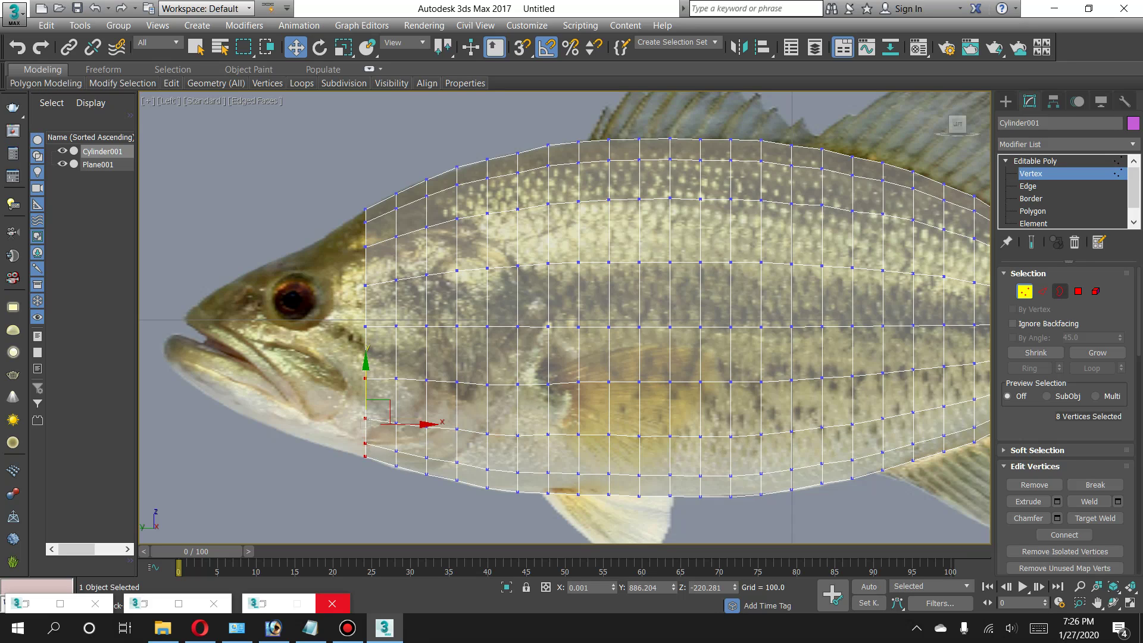
left_click(1078, 291)
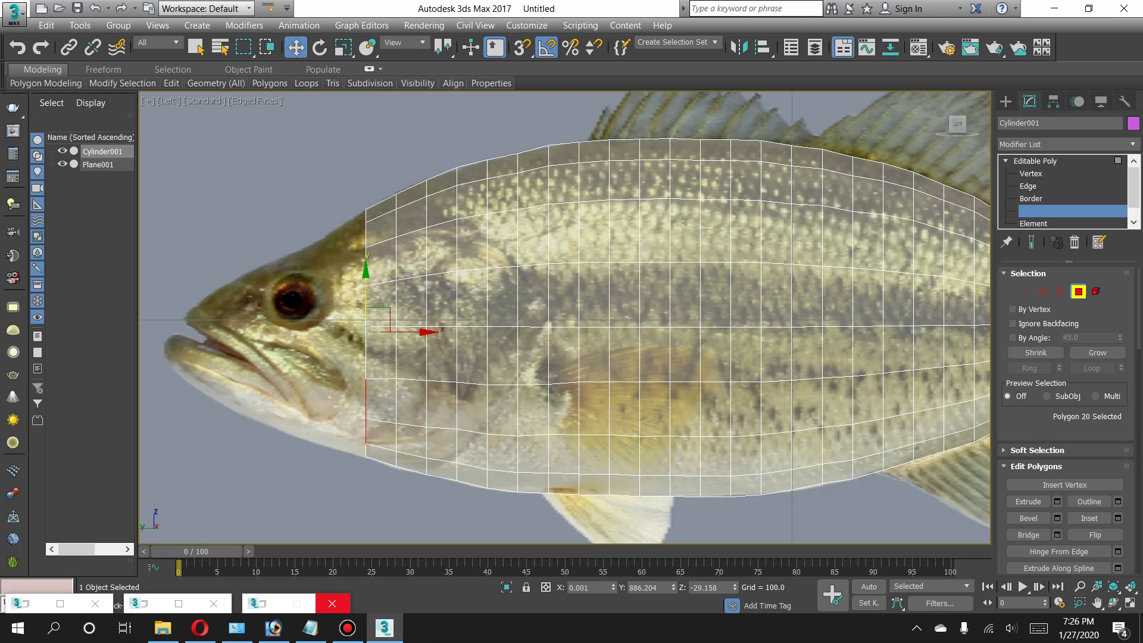
Extrude the front polygons another step and scale the new section to 90%.
left_click(1057, 501)
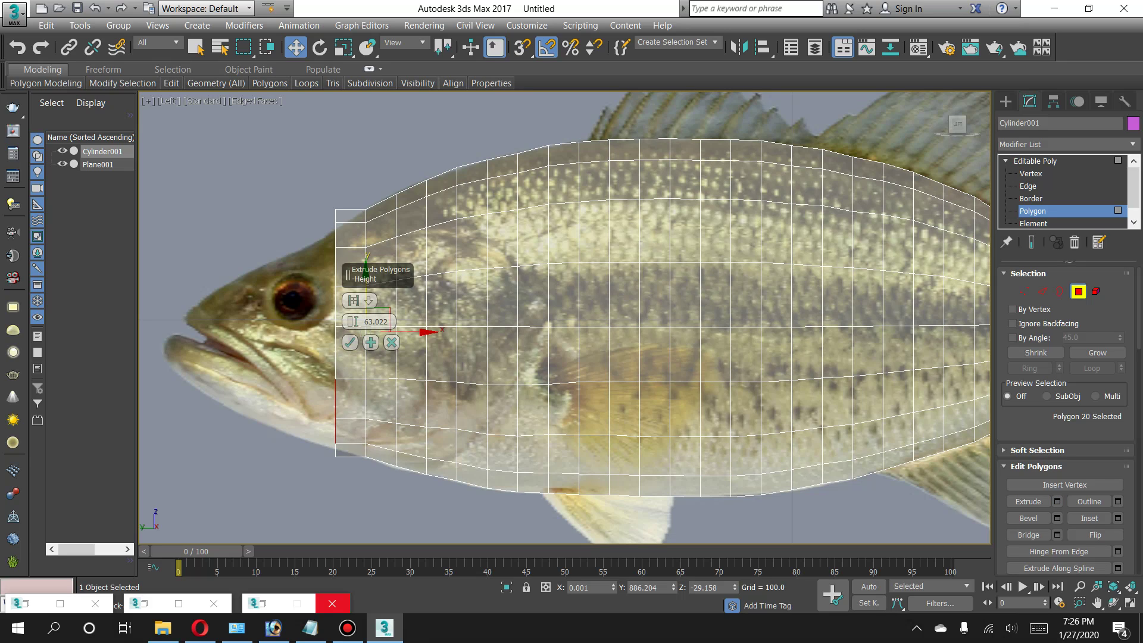
left_click(350, 342)
left_click(344, 47)
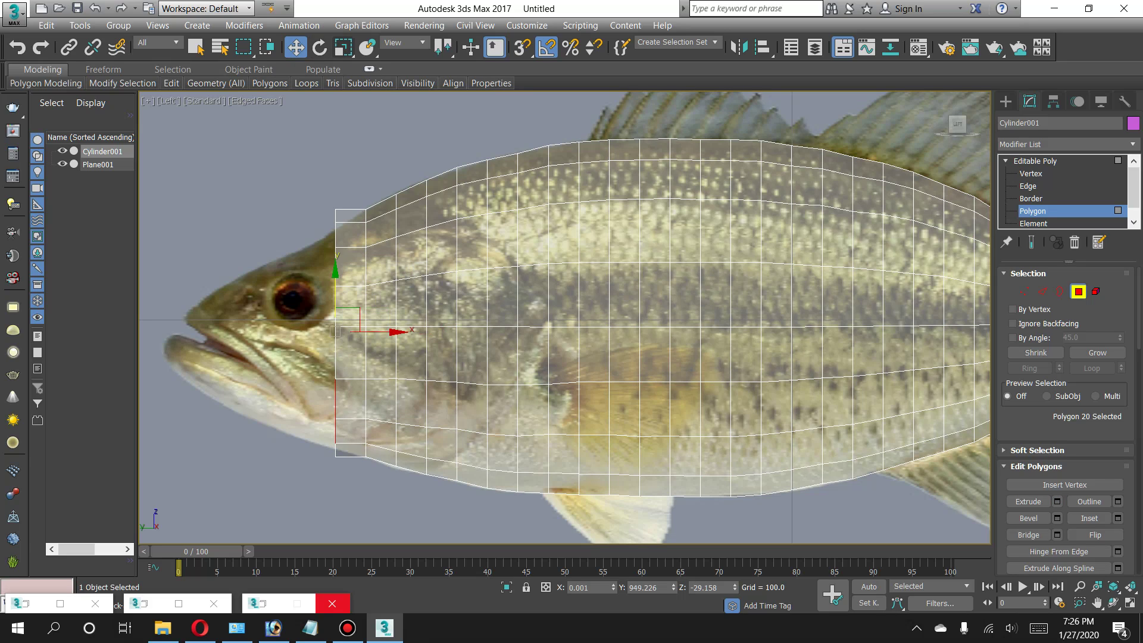
left_click_drag(349, 315, 349, 342)
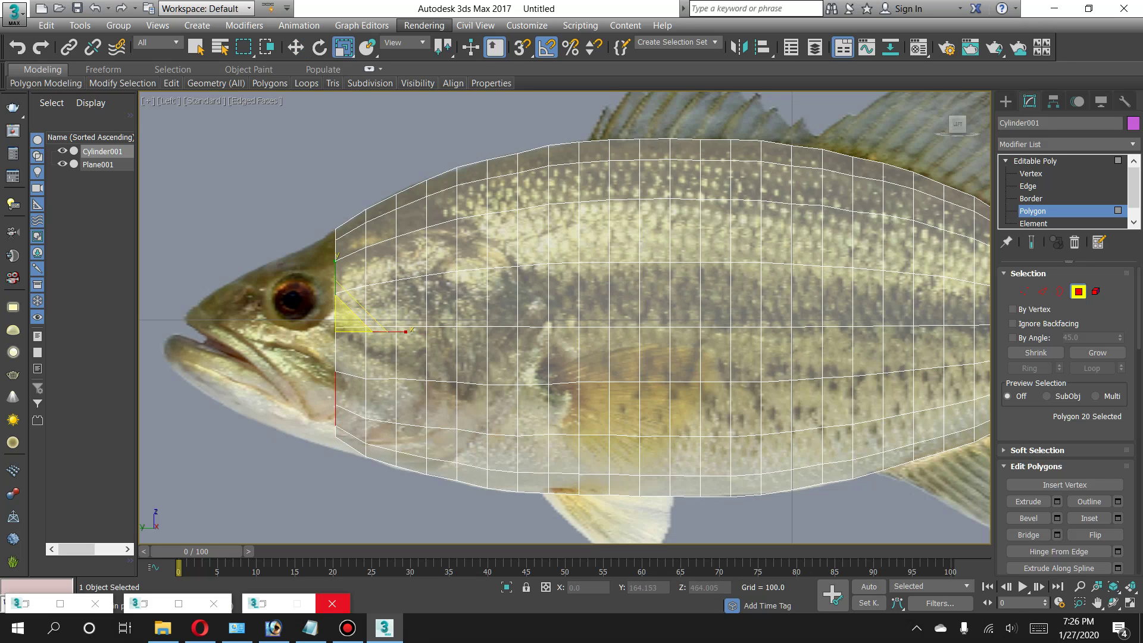
Pull the new front column's lower vertices down along the jaw line.
key("w")
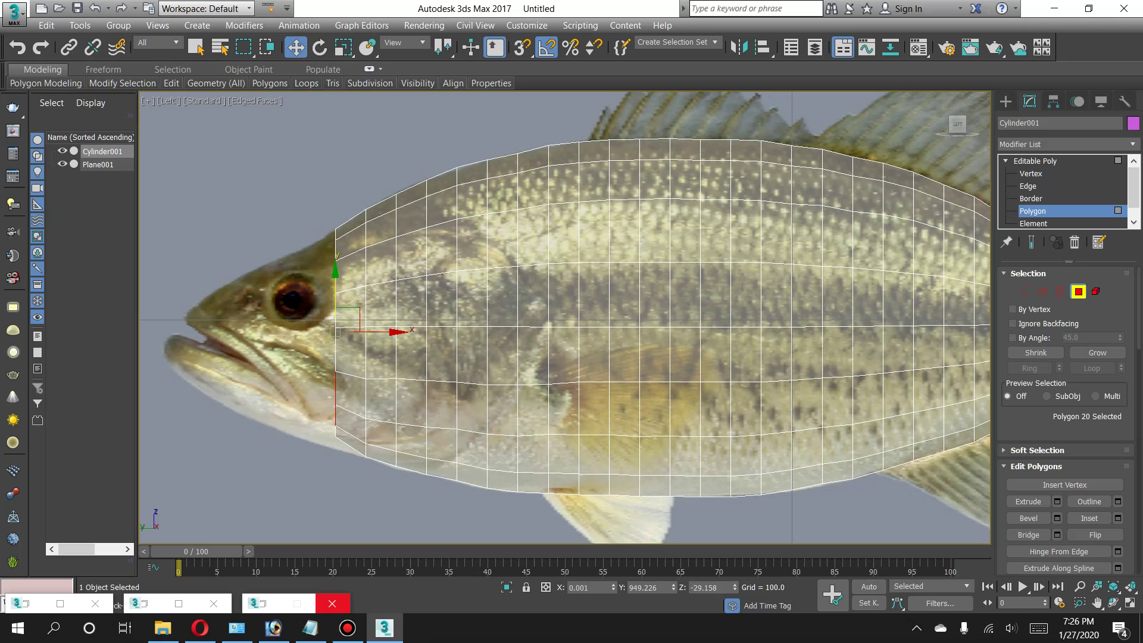
key("1")
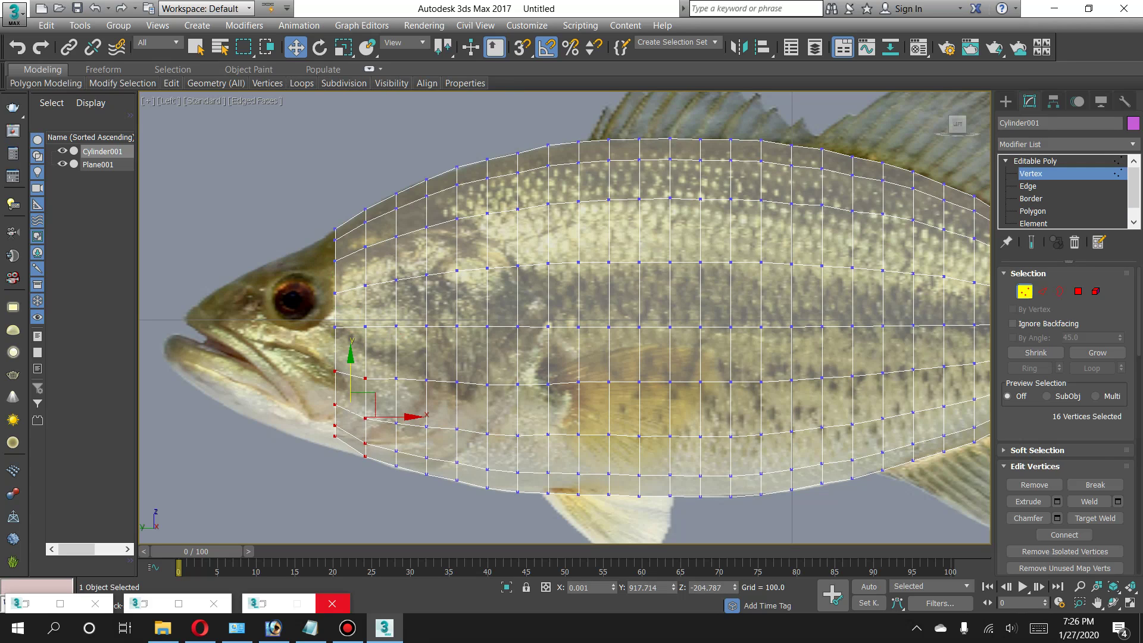
left_click_drag(355, 440, 355, 459)
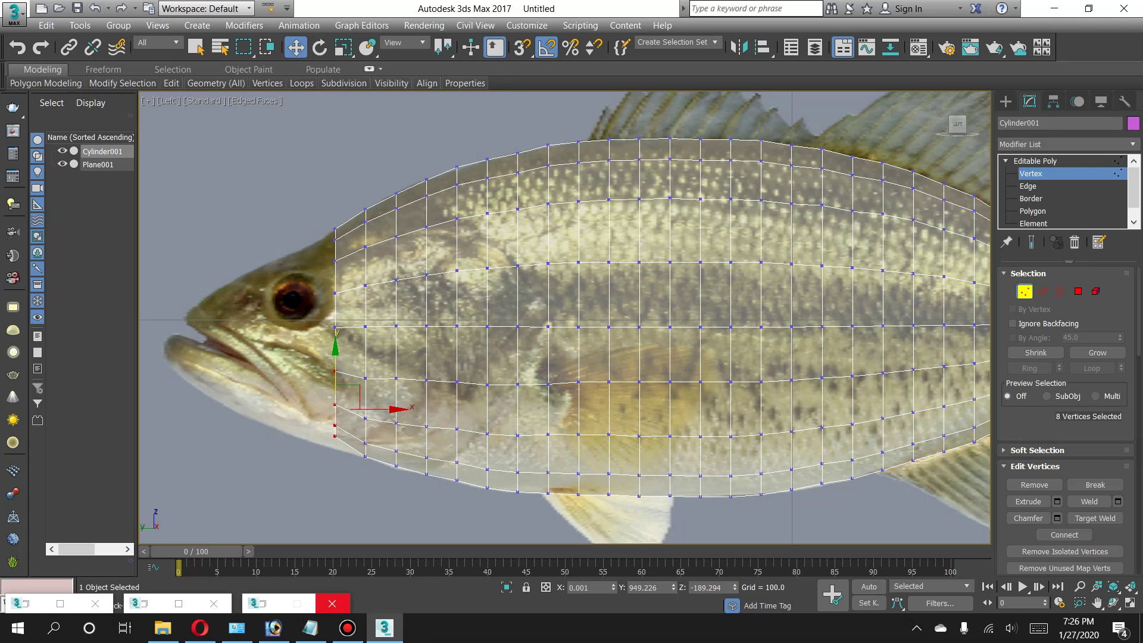
left_click_drag(674, 587, 674, 594)
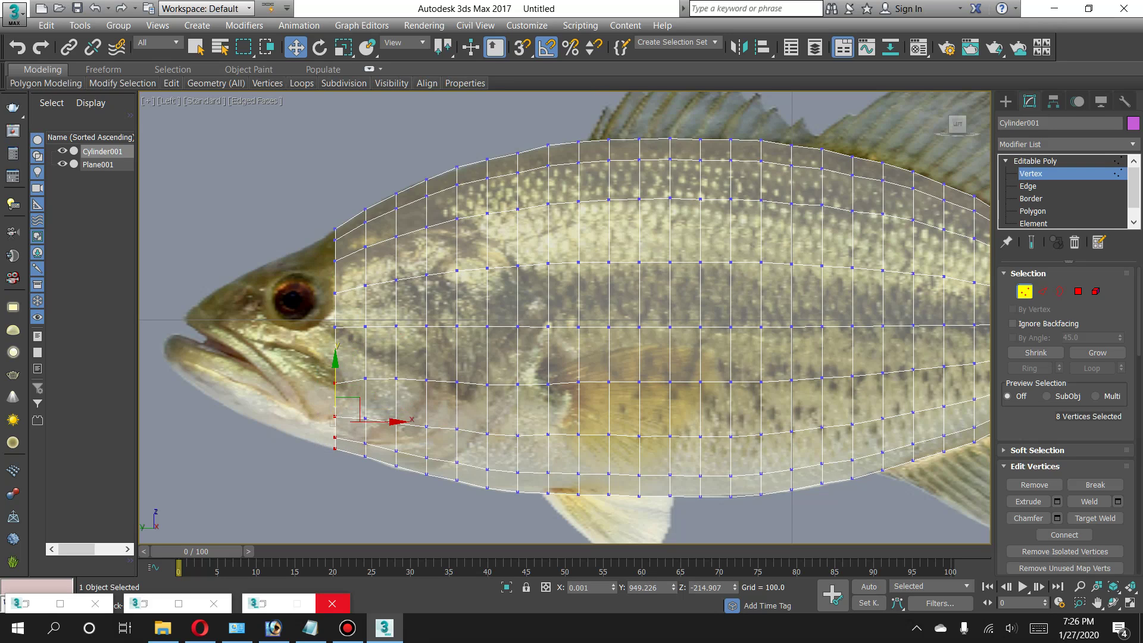
left_click(1079, 291)
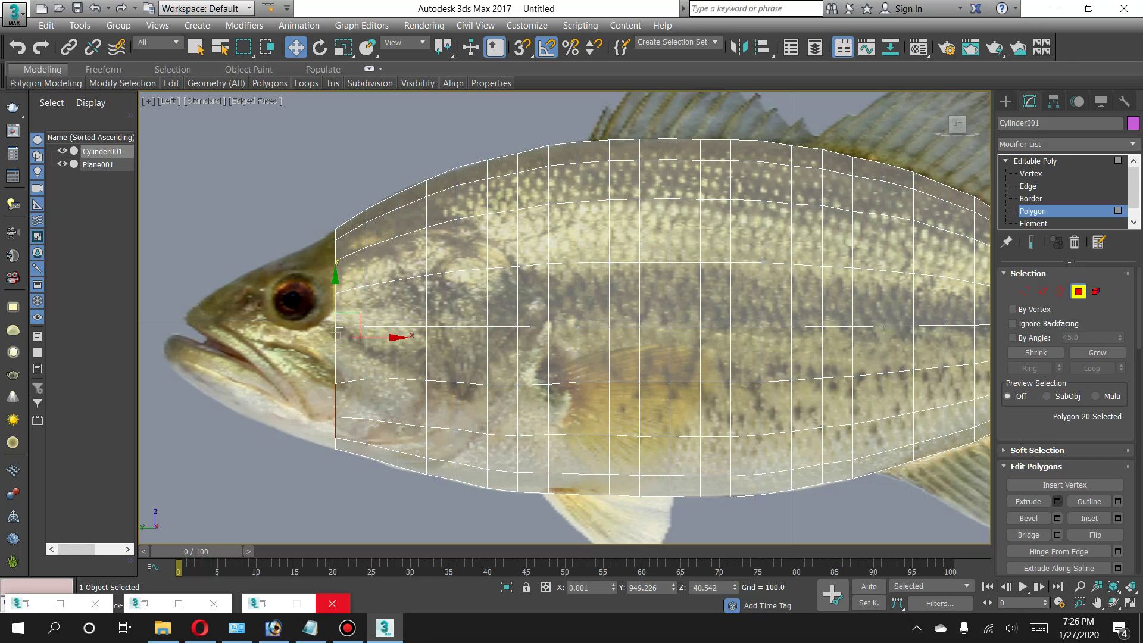
Extrude the head-end polygons again and shrink the newest section to 89%.
left_click(1057, 501)
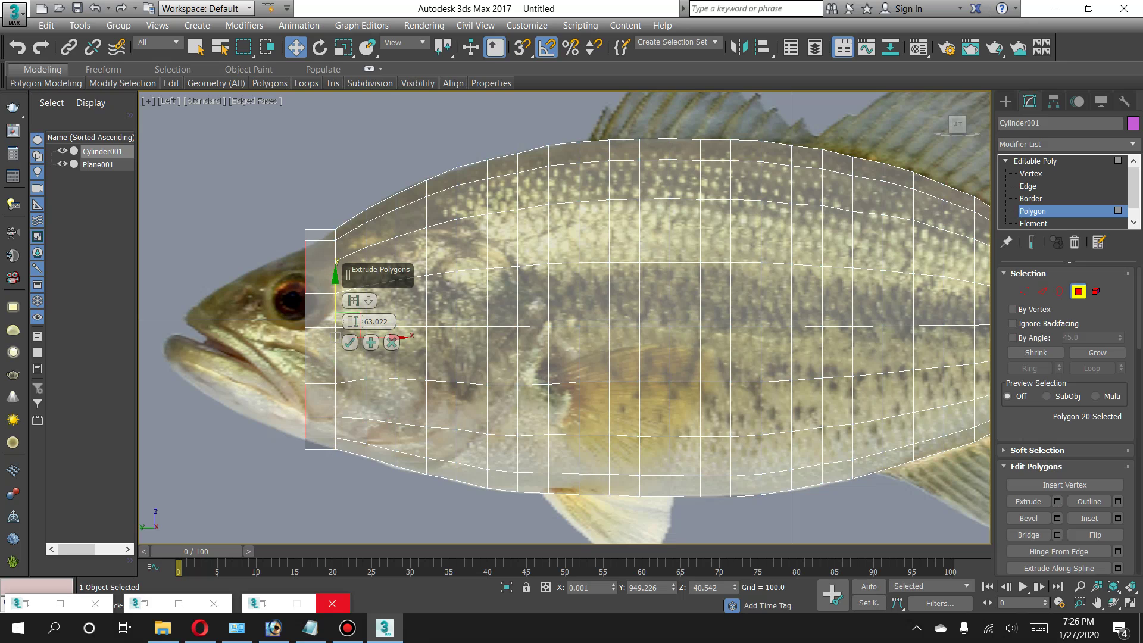
left_click(350, 343)
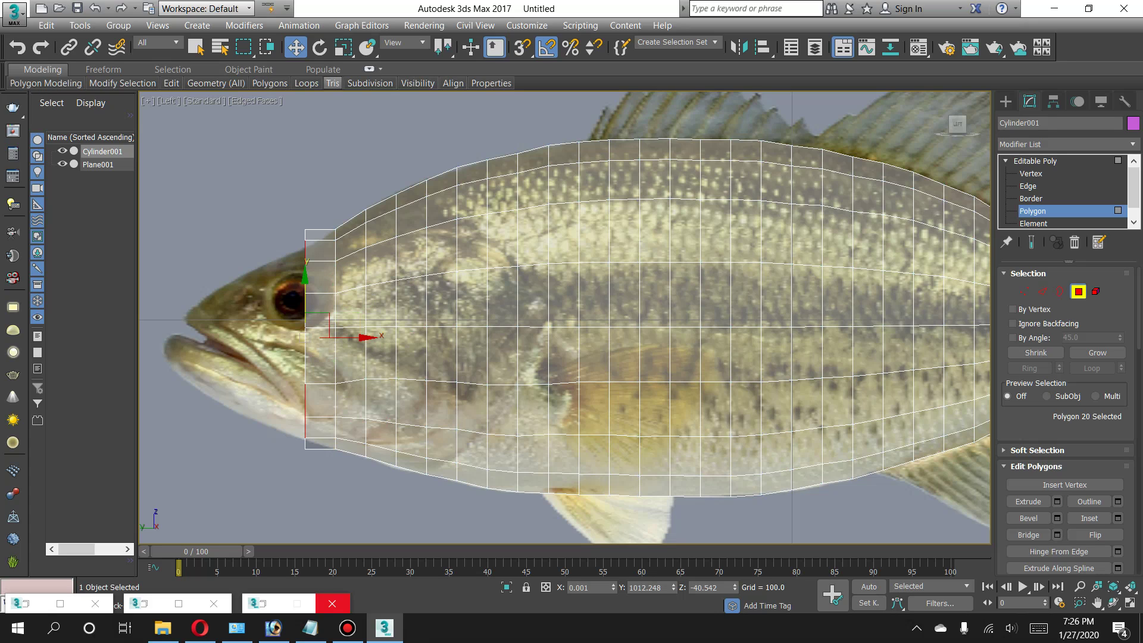
left_click(344, 48)
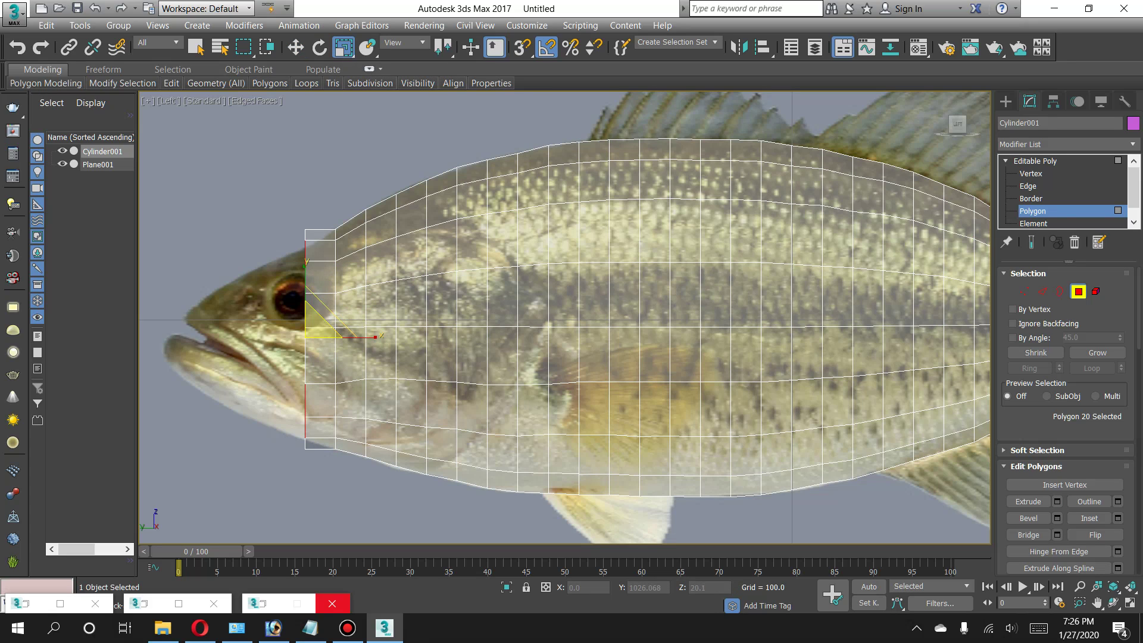
left_click_drag(325, 321, 324, 344)
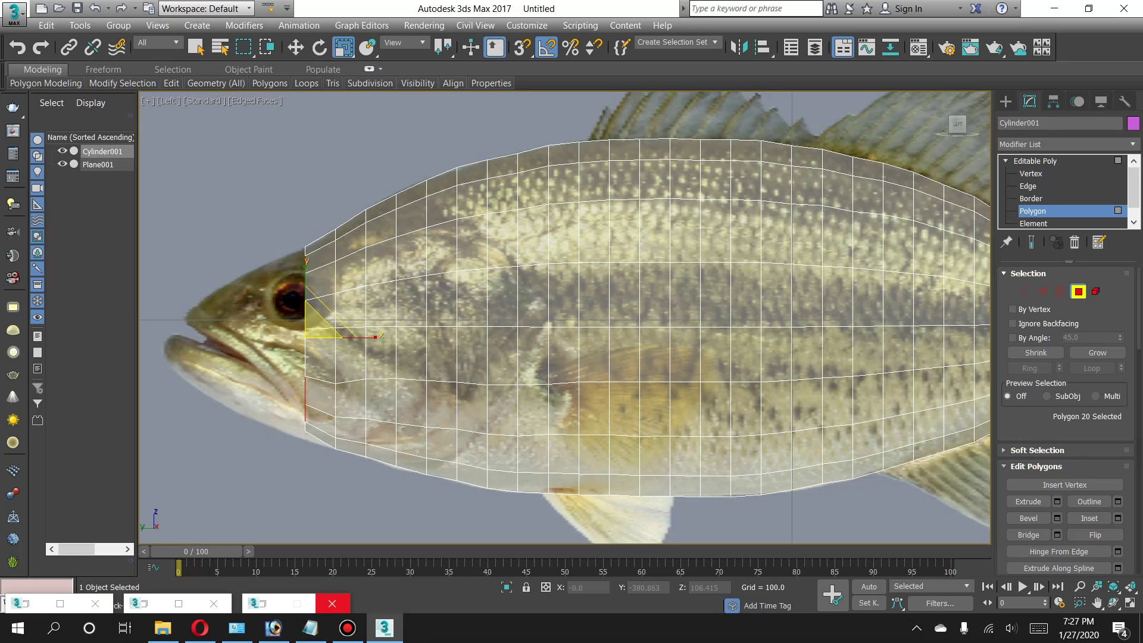
Lower the vertices of the two newest front columns toward the belly and head outline.
left_click(1025, 291)
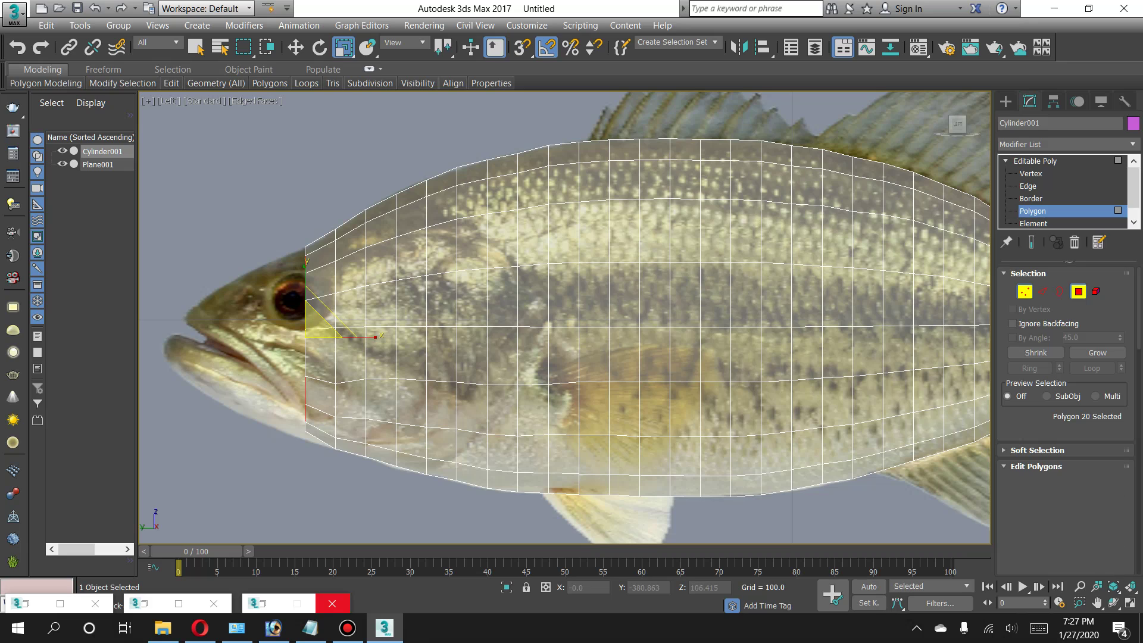
left_click_drag(291, 364, 318, 441)
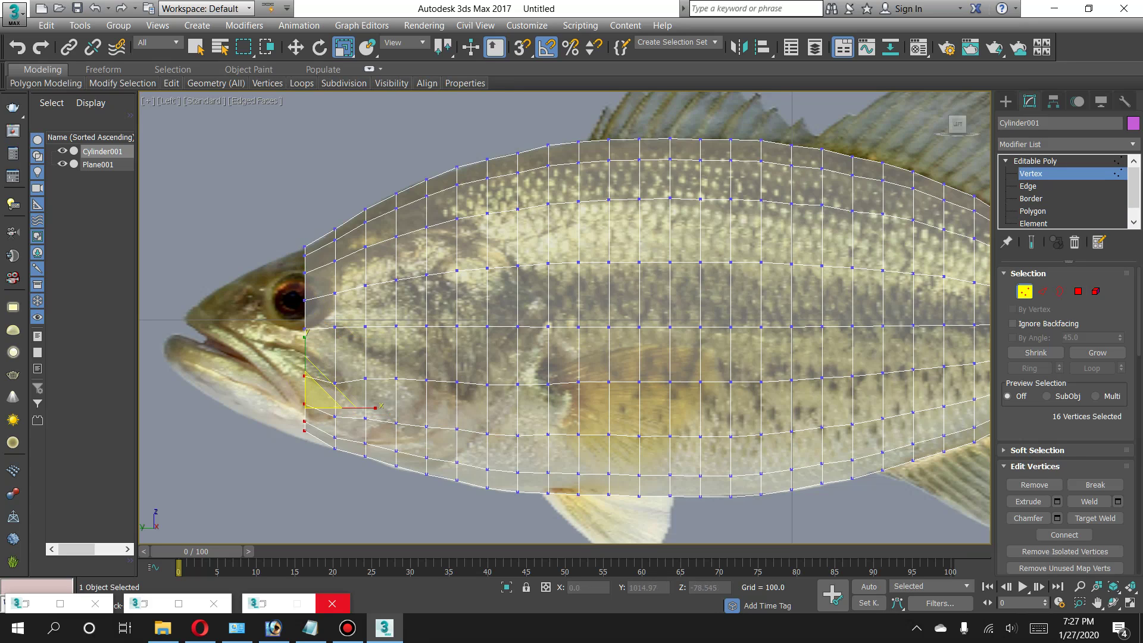
left_click(296, 48)
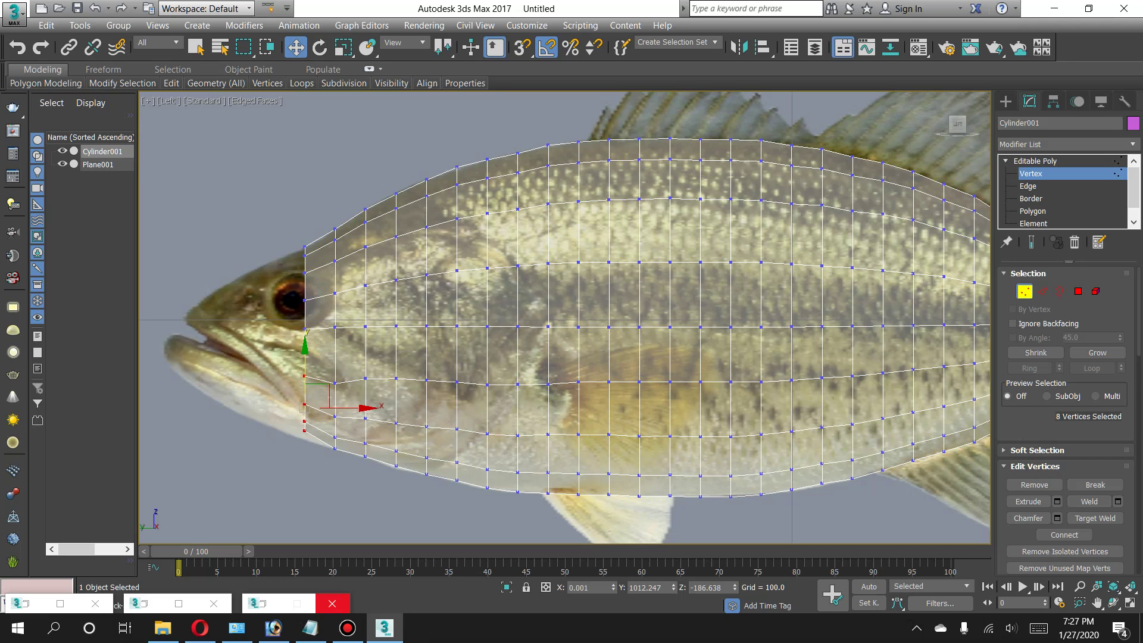
left_click_drag(305, 381, 304, 414)
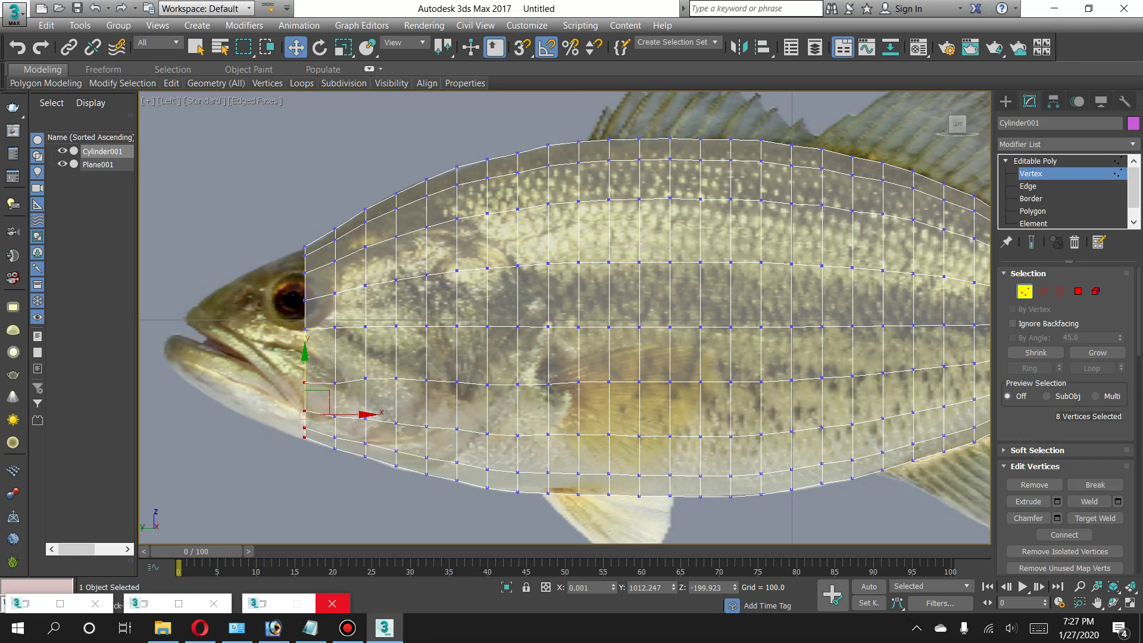
left_click_drag(323, 177, 347, 298)
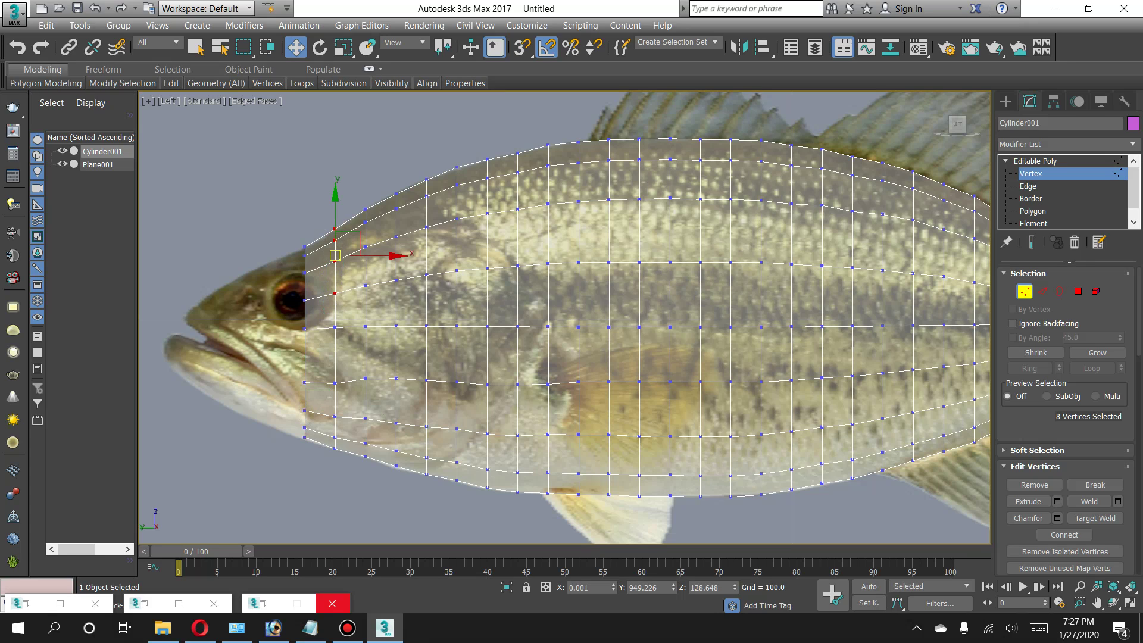
left_click_drag(335, 209, 335, 214)
key("ctrl+d")
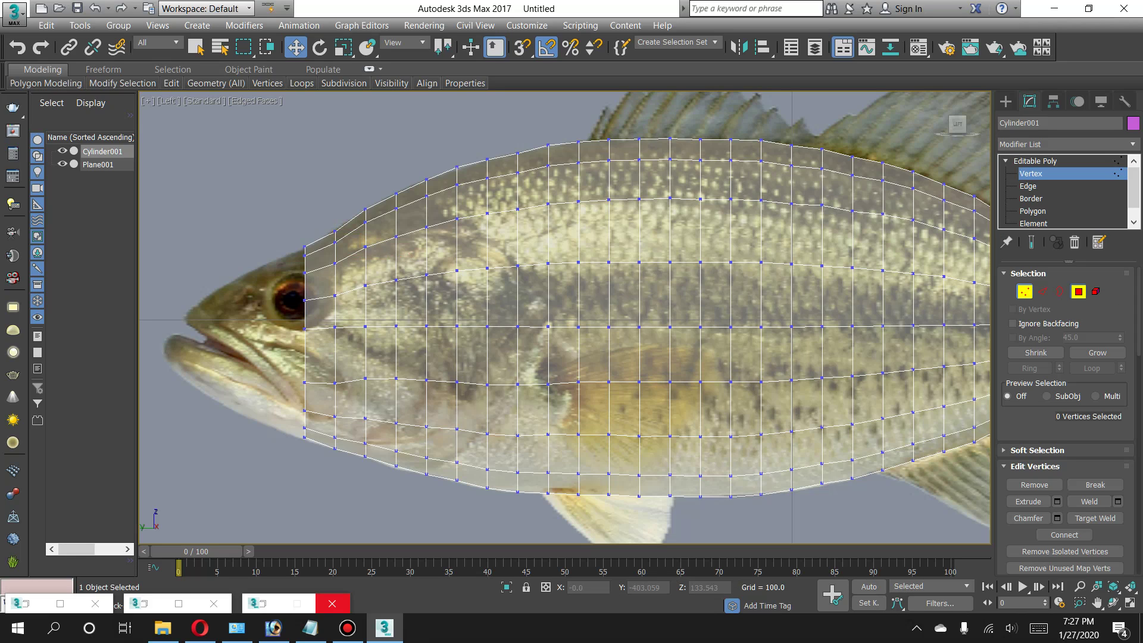
left_click(1078, 291)
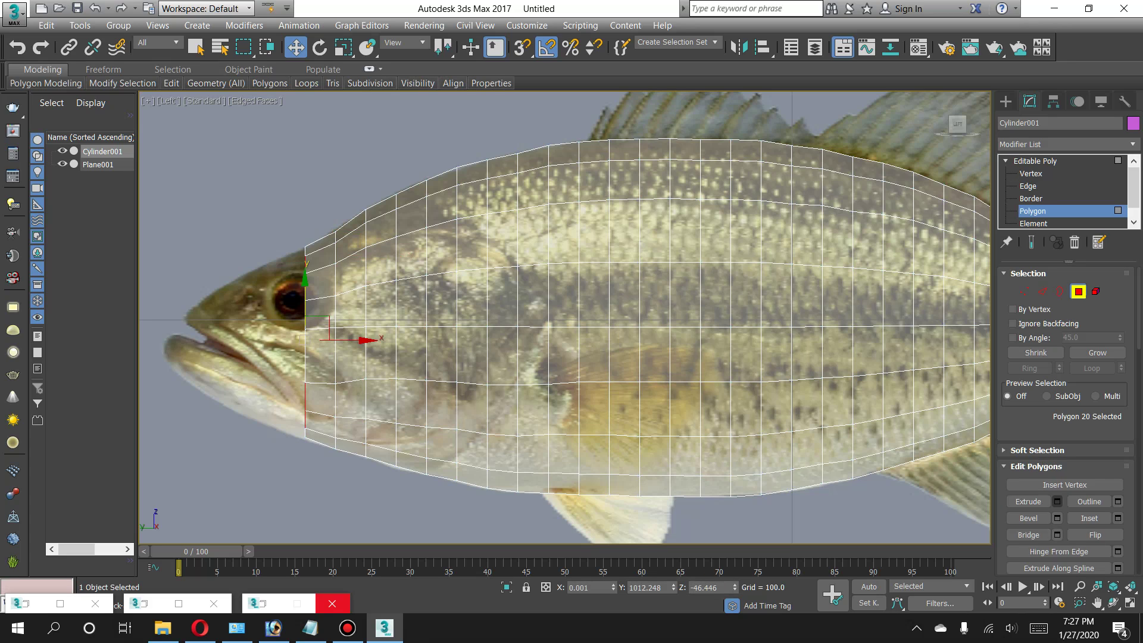
Extrude the front end faces and uniformly scale the new faces to 90%.
left_click(1058, 501)
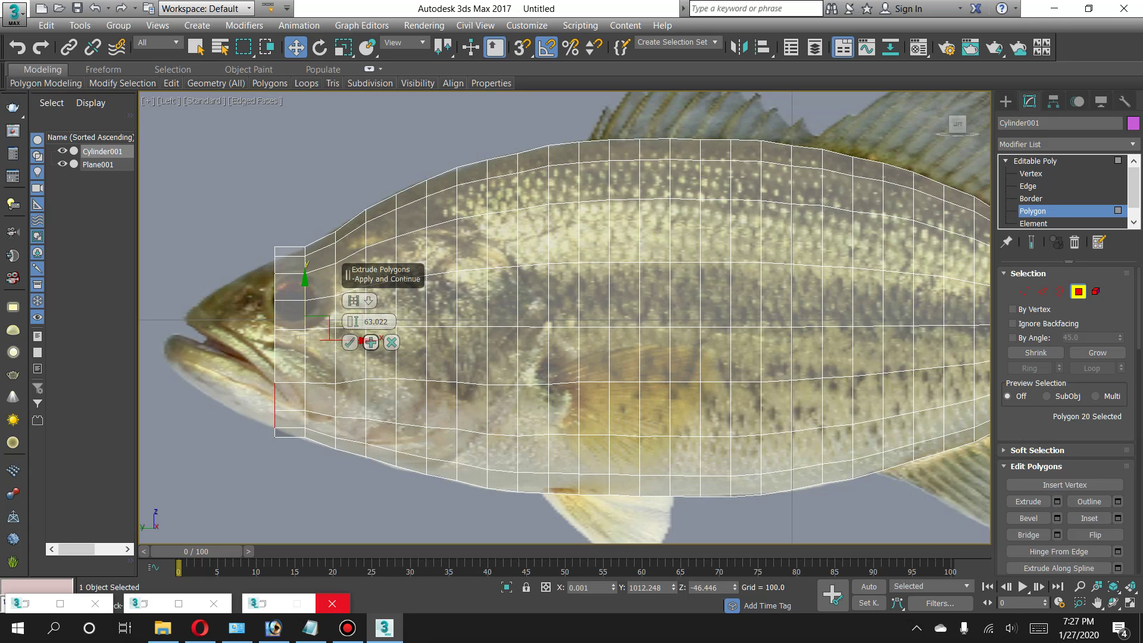
left_click(349, 343)
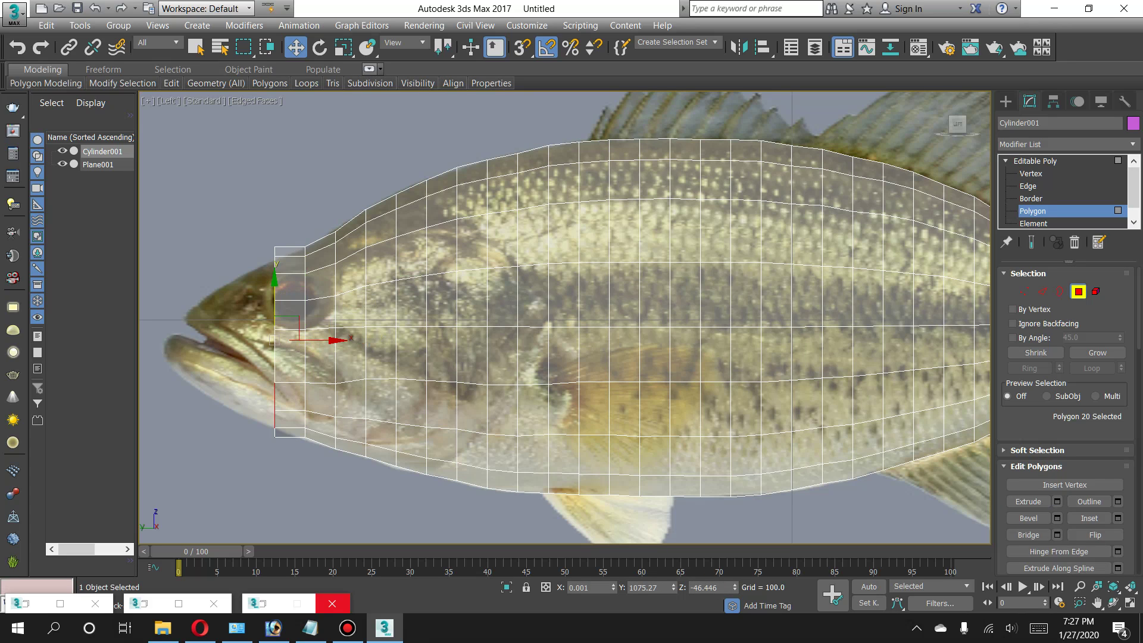
left_click(344, 47)
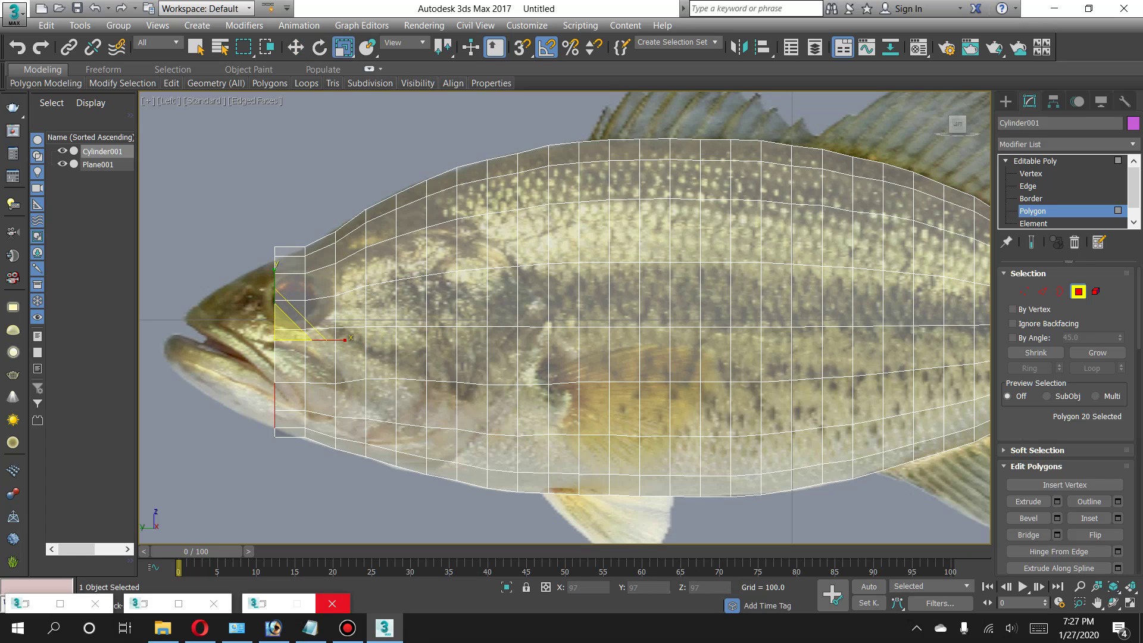
type("90")
key("Return")
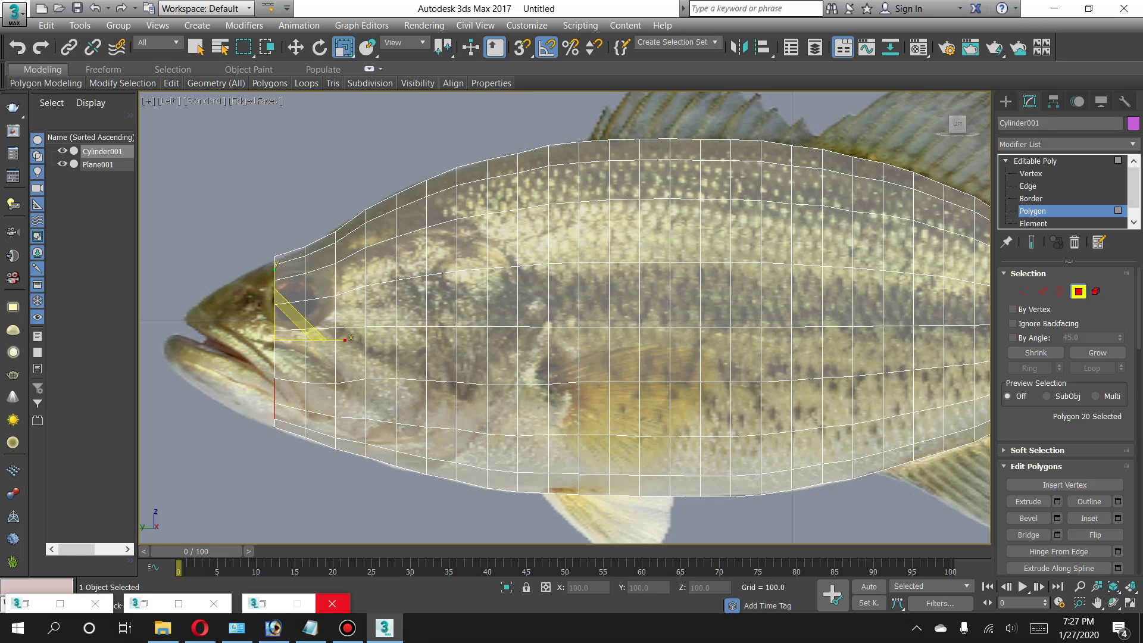
Clear the edge selection and cycle sub-object levels, ending at Vertex level.
key("2")
key("2")
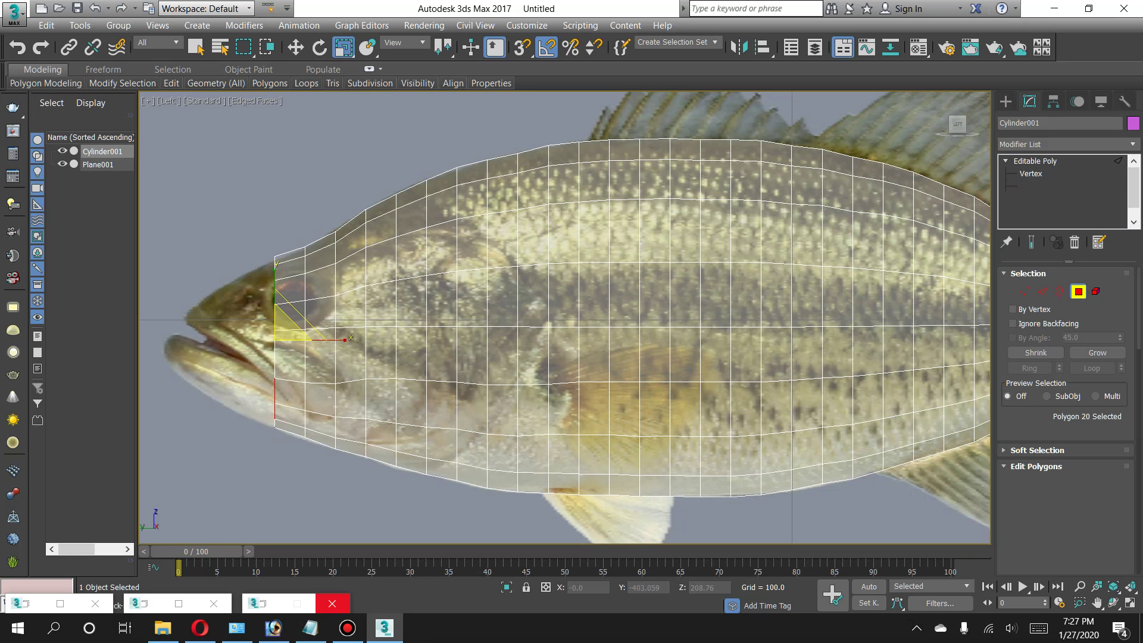
key("2")
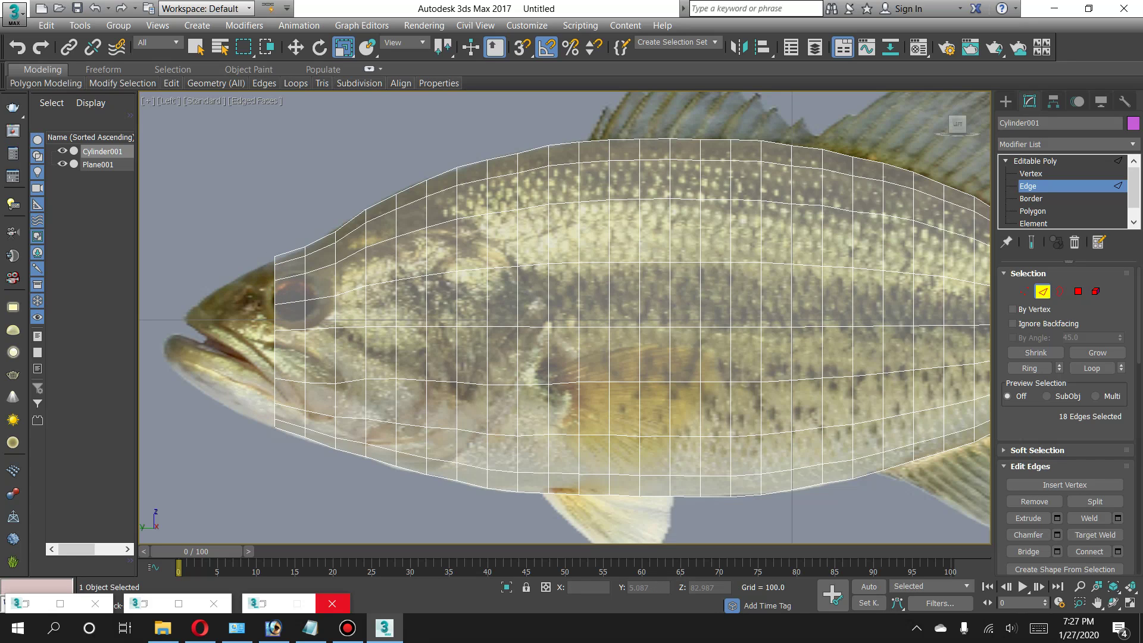
key("ctrl+d")
key("1")
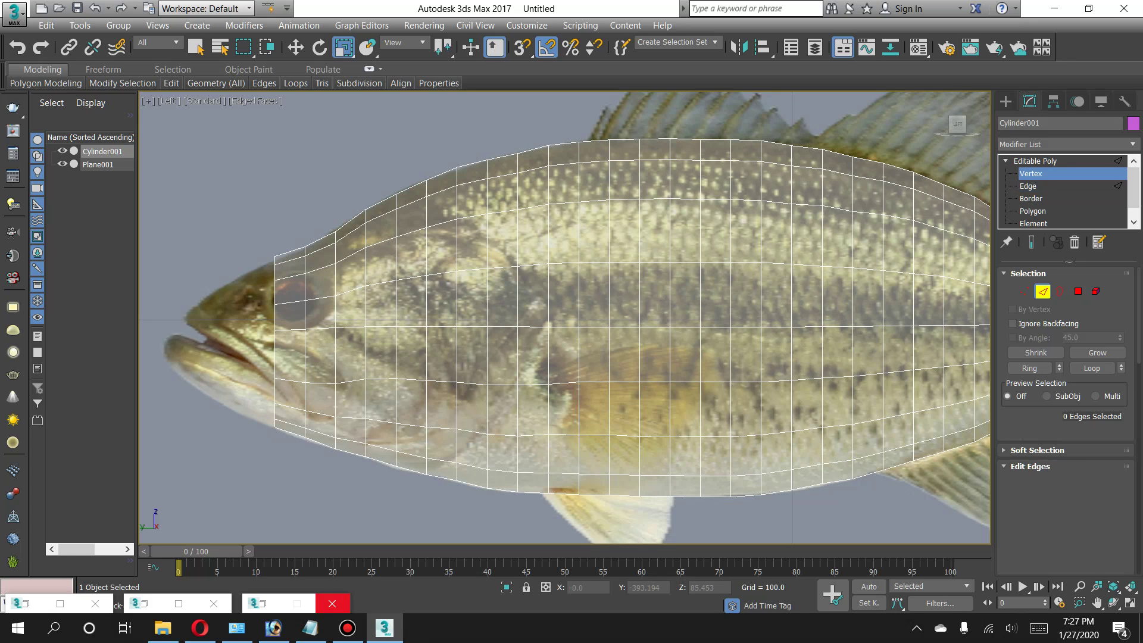
key("4")
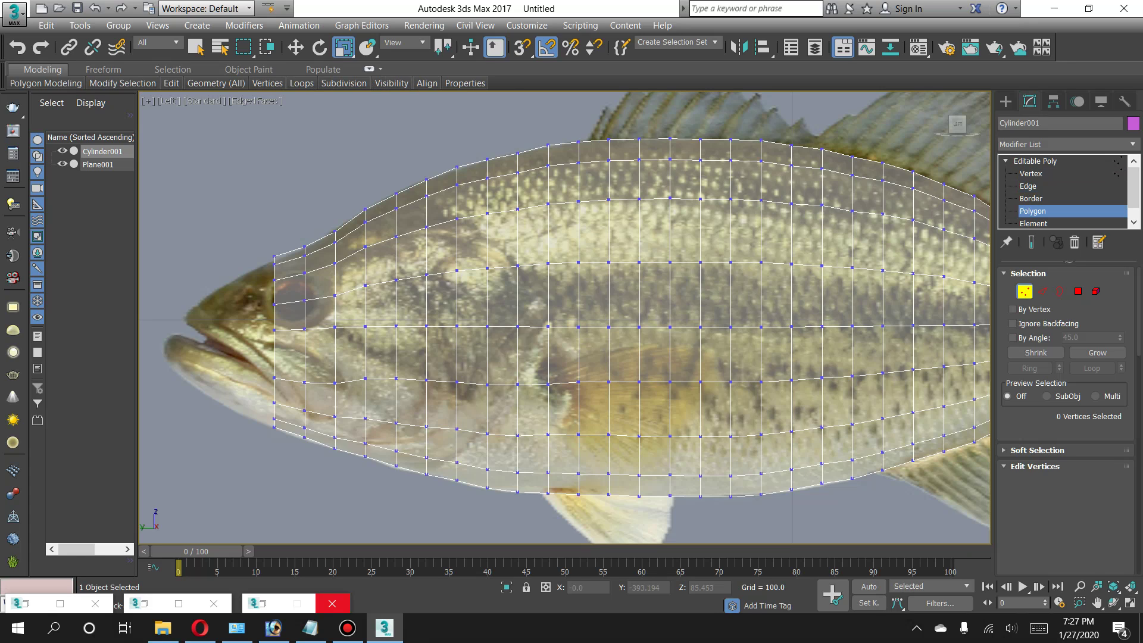
left_click(274, 340)
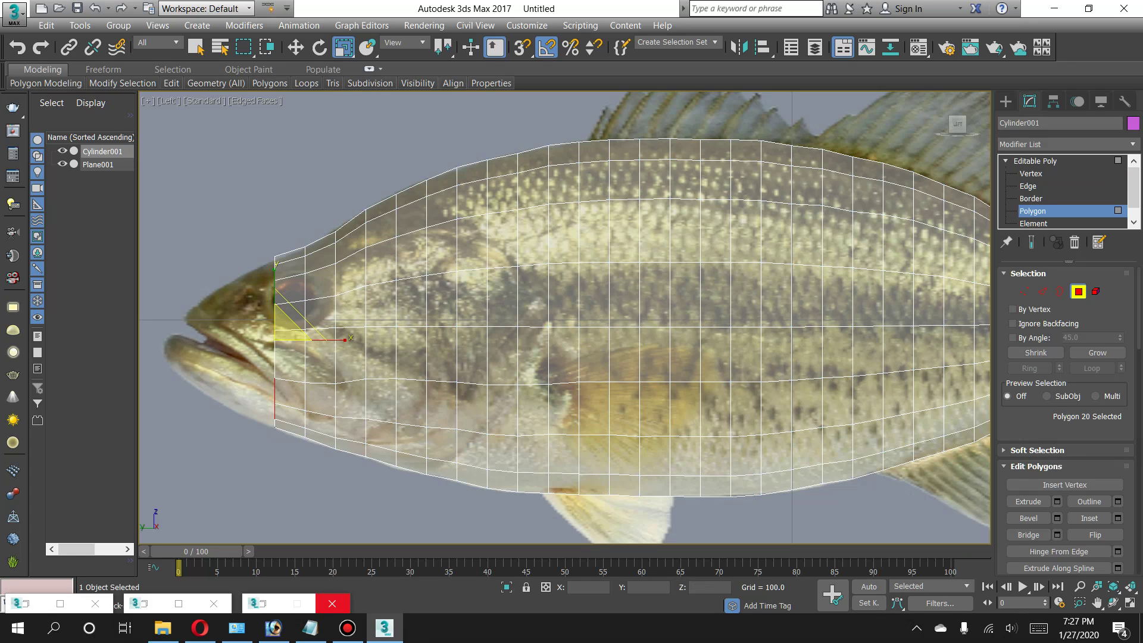
key("1")
key("1")
key("1")
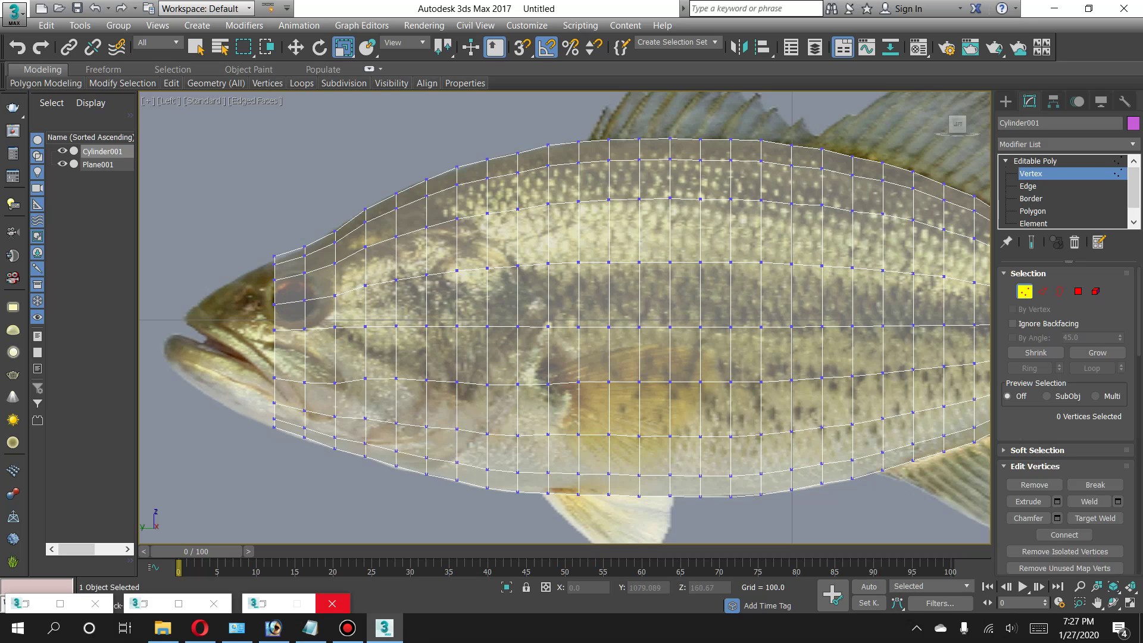
Nudge the front column's vertices down and shift the first two columns left toward the snout.
left_click_drag(261, 240, 282, 338)
left_click(296, 48)
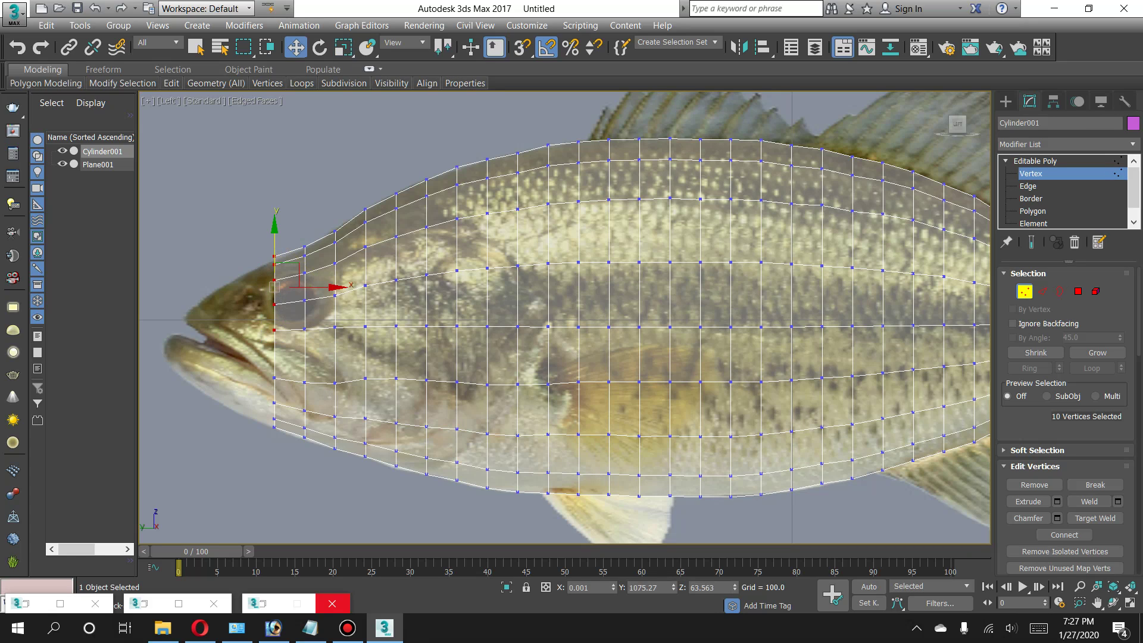
left_click_drag(734, 588, 733, 605)
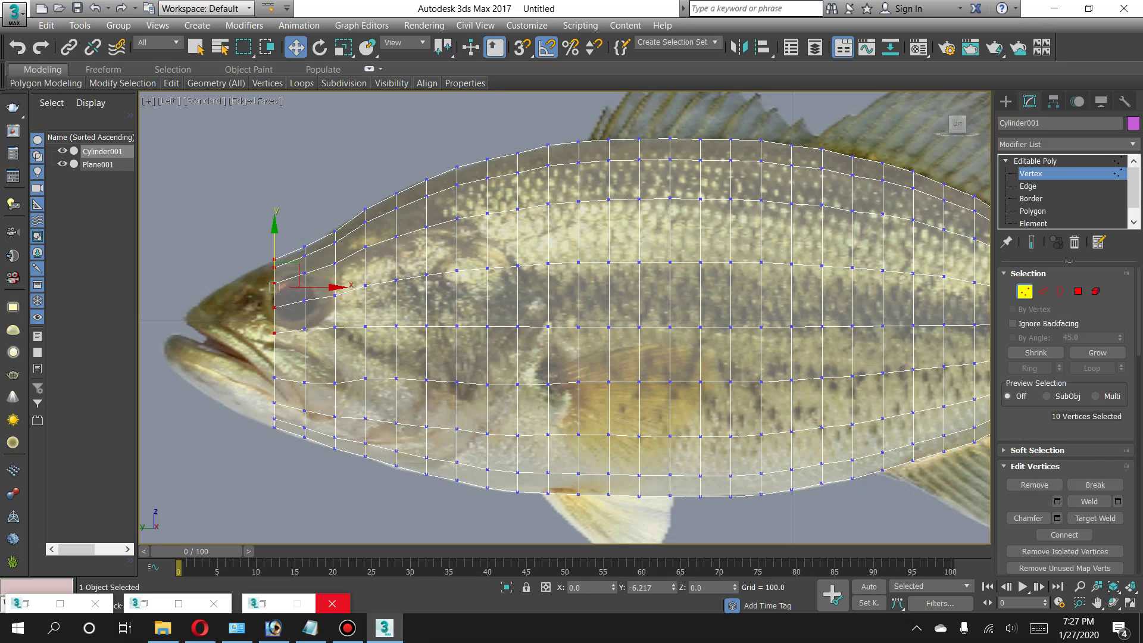
key("ctrl+d")
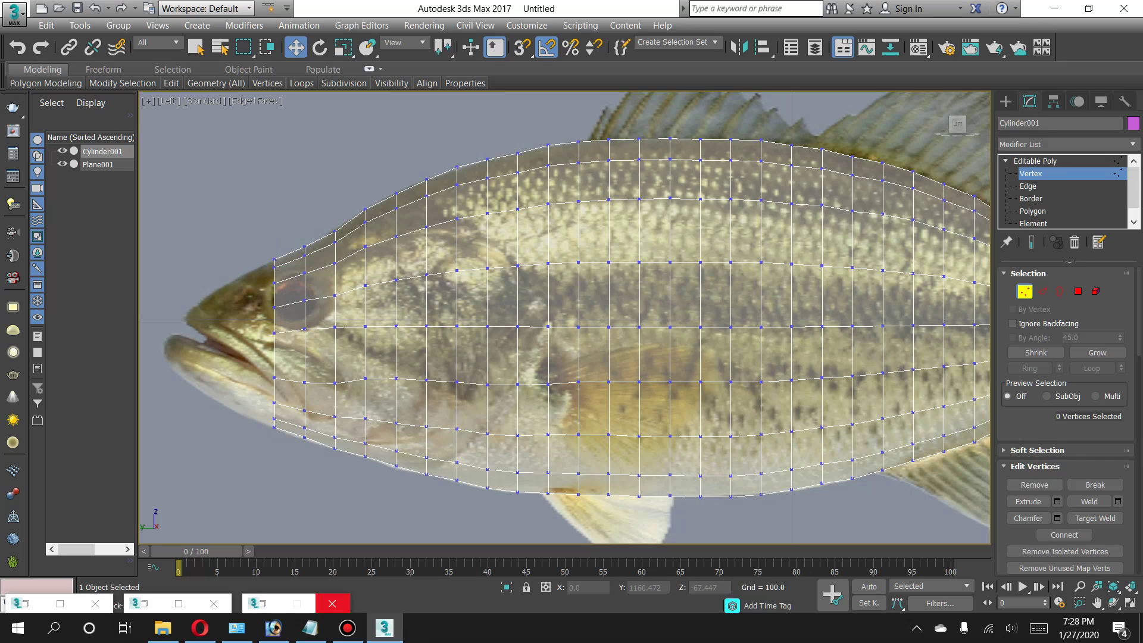
mouse_move(252, 238)
left_mouse_down()
mouse_move(303, 418)
mouse_move(286, 441)
left_mouse_up()
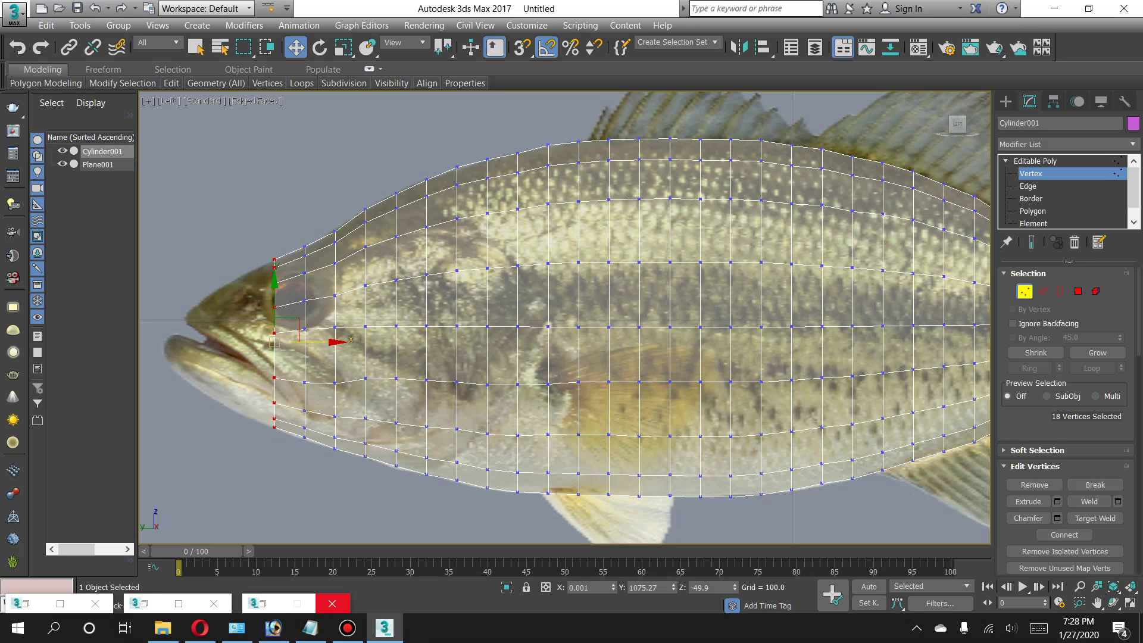
left_click_drag(322, 341, 312, 341)
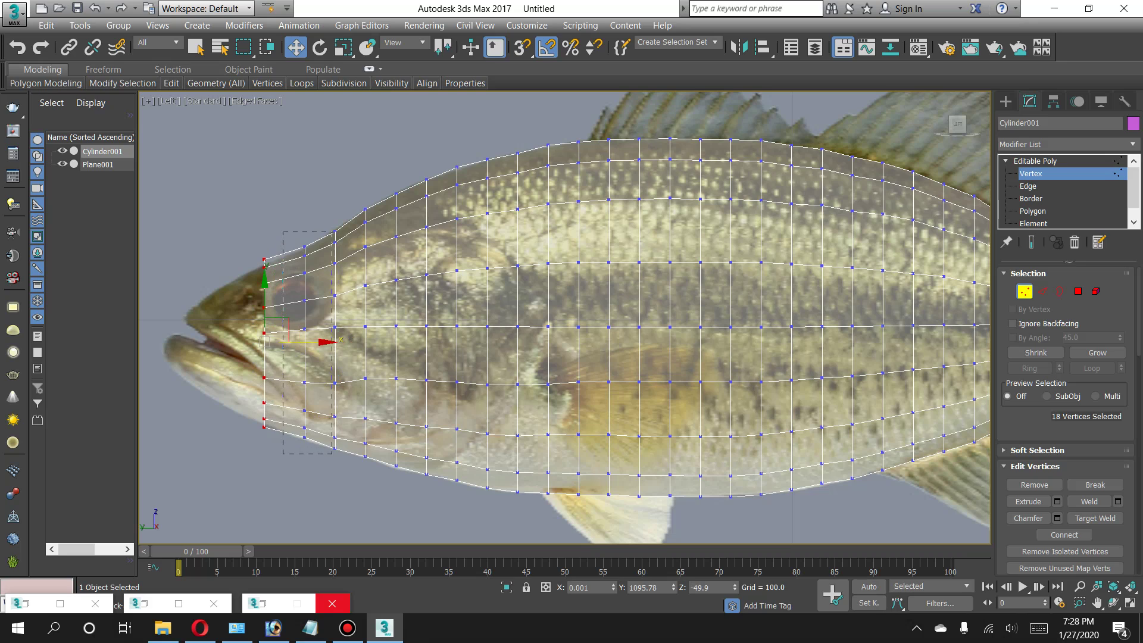
left_click_drag(320, 473, 320, 474)
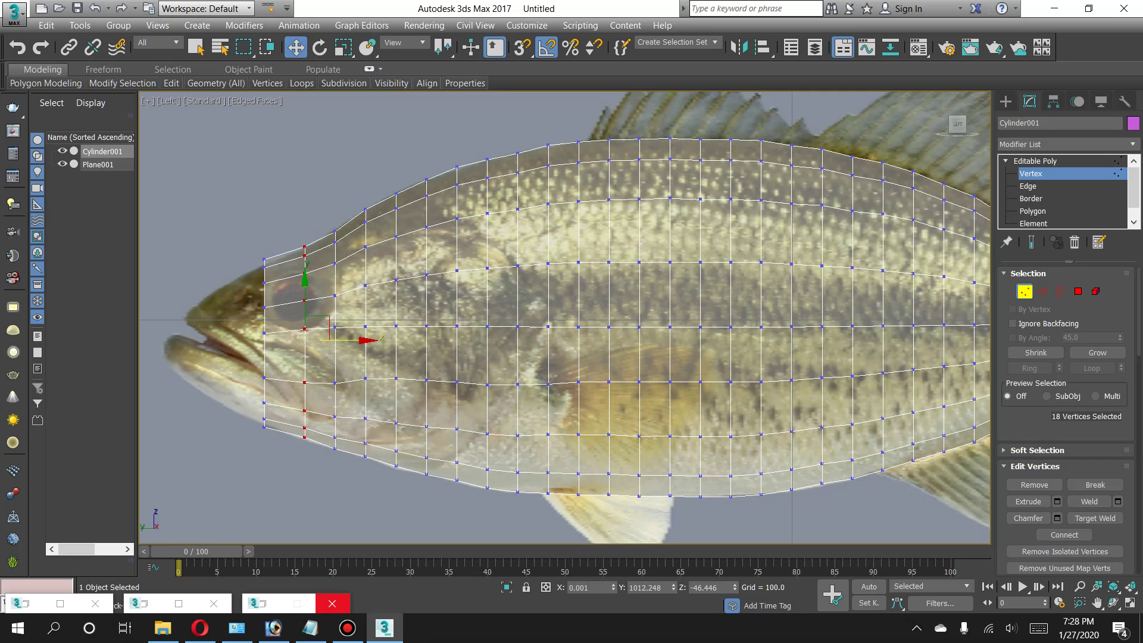
left_click_drag(324, 341, 318, 340)
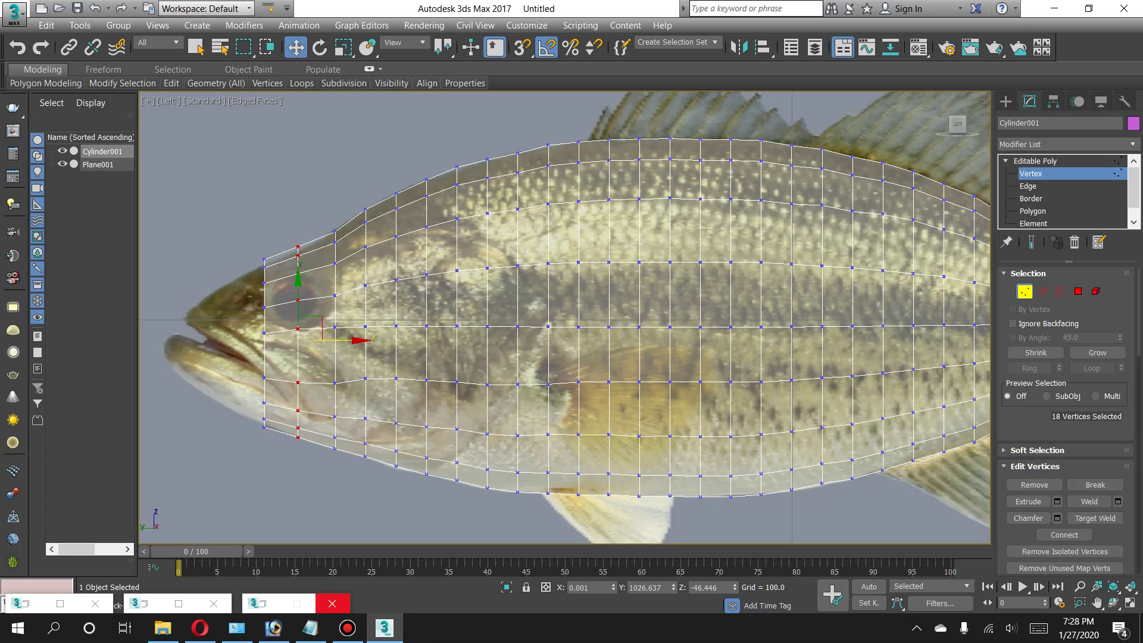
Lower the upper front vertices slightly and raise the lowest front vertex a little.
left_click_drag(282, 236, 316, 313)
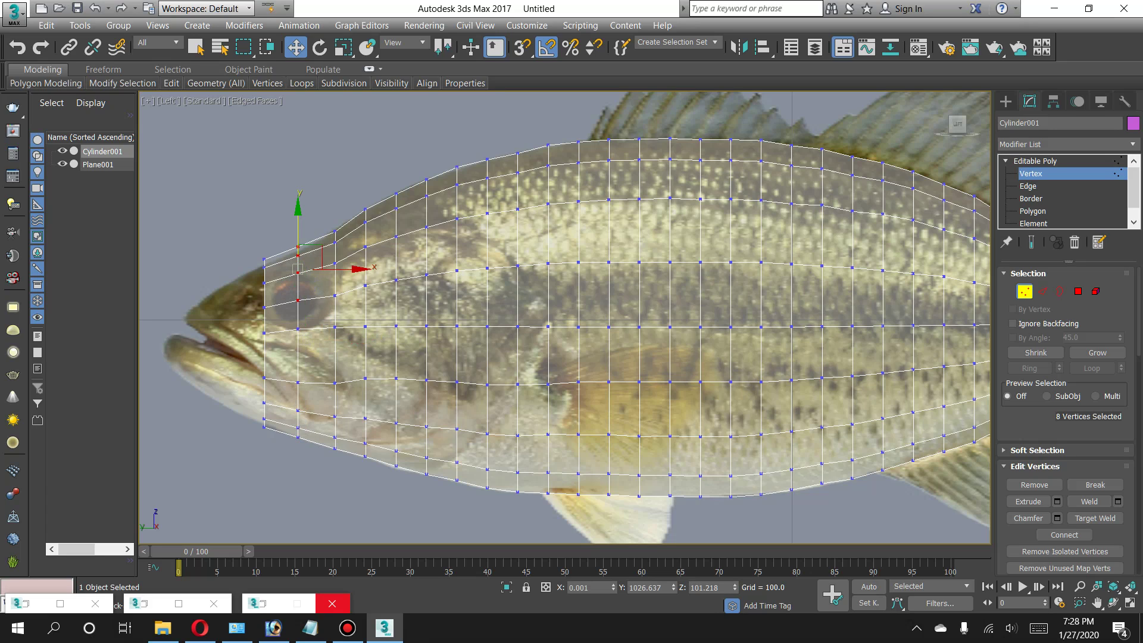
left_click_drag(298, 256, 266, 335)
left_click_drag(264, 279, 265, 294)
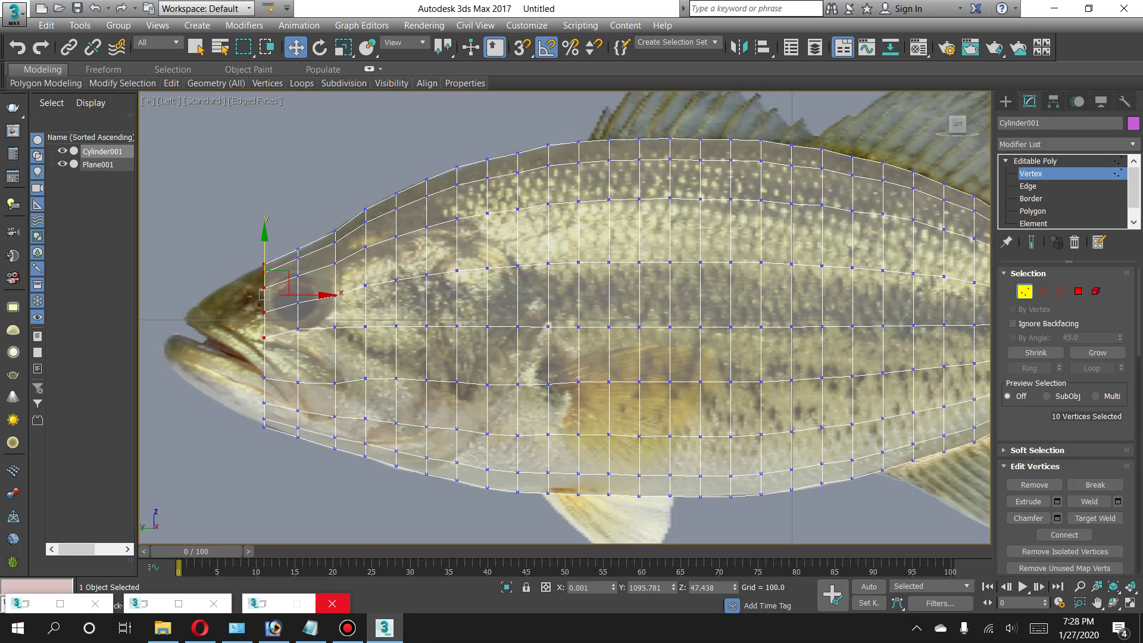
mouse_move(244, 355)
left_mouse_down()
mouse_move(271, 439)
mouse_move(264, 402)
left_mouse_up()
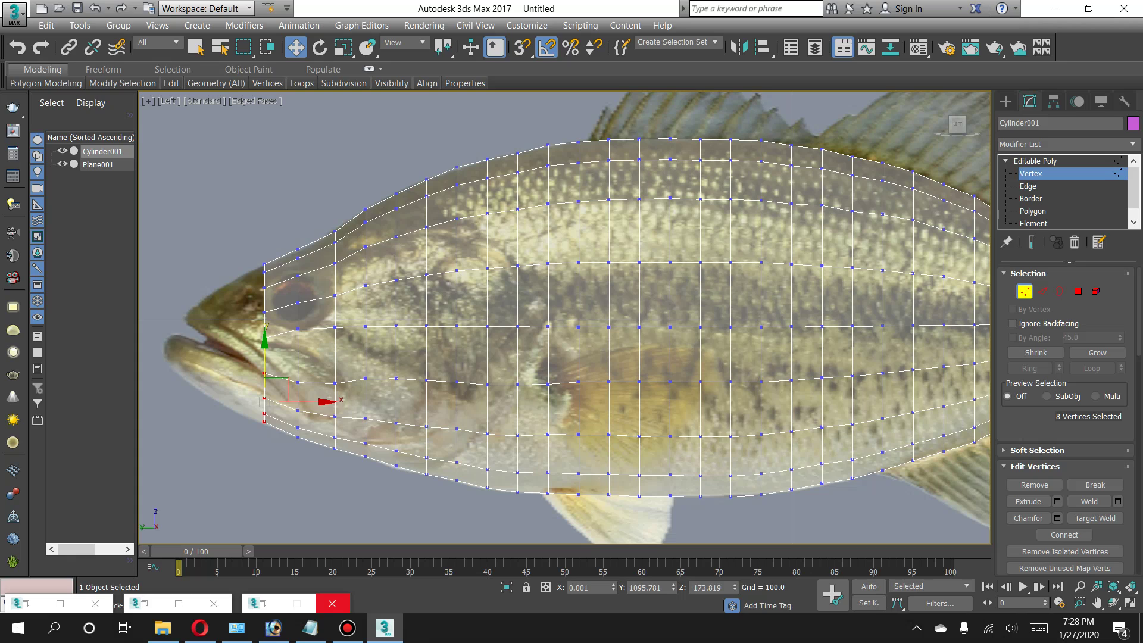
key("ctrl+d")
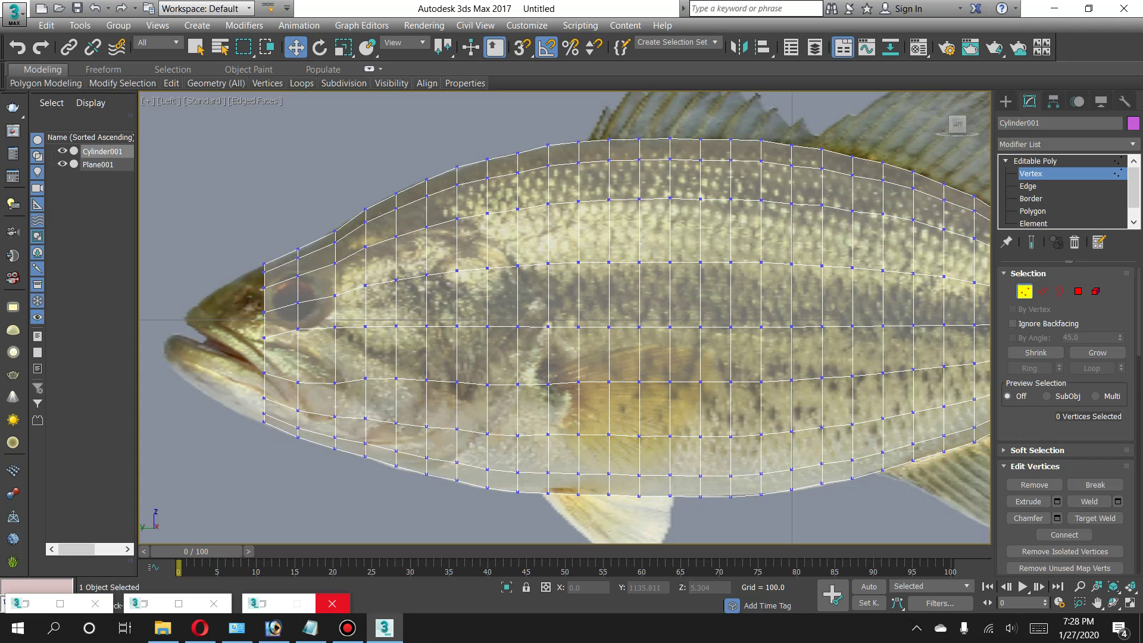
left_click(264, 338)
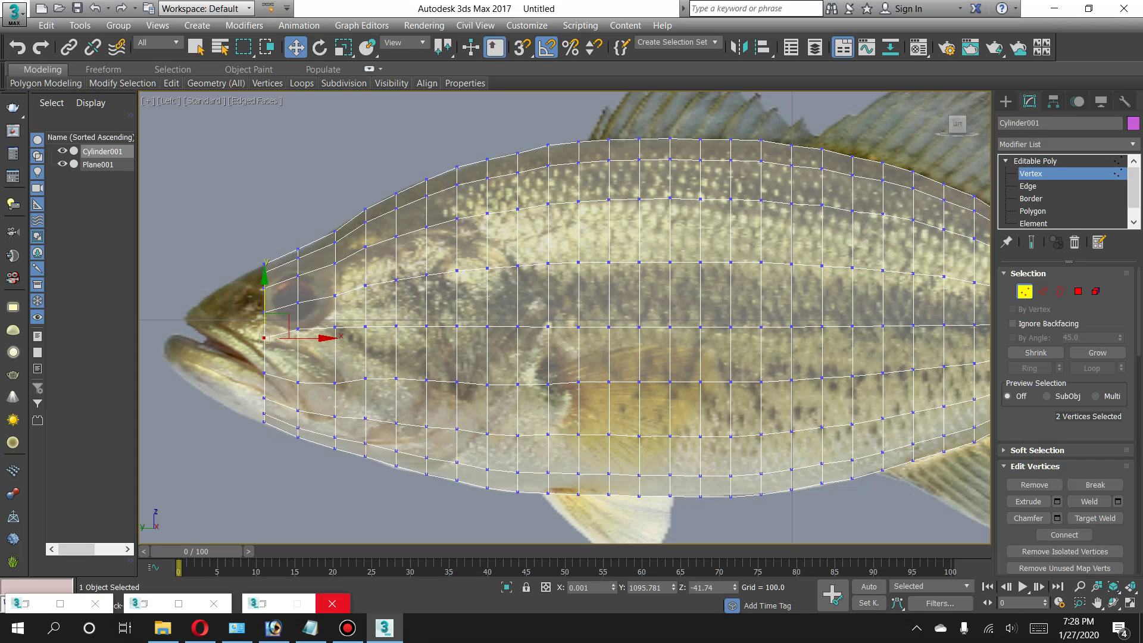
left_click_drag(264, 338, 264, 334)
left_click_drag(265, 335, 266, 332)
Extrude the front end faces again and shrink the new end toward the centre.
left_click(1078, 291)
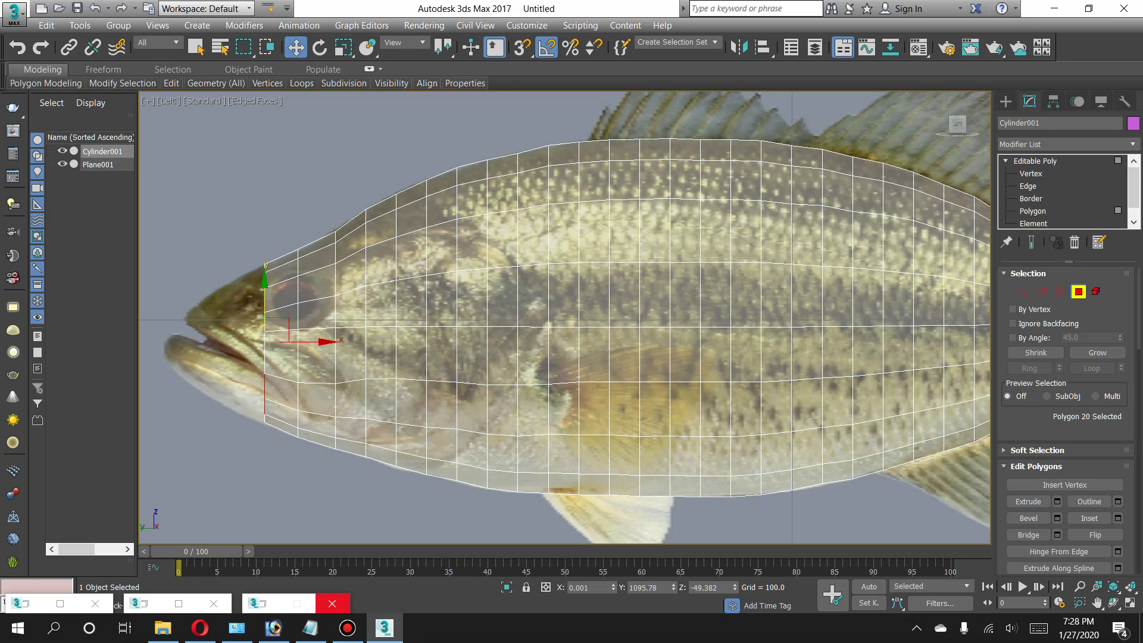
left_click(1057, 502)
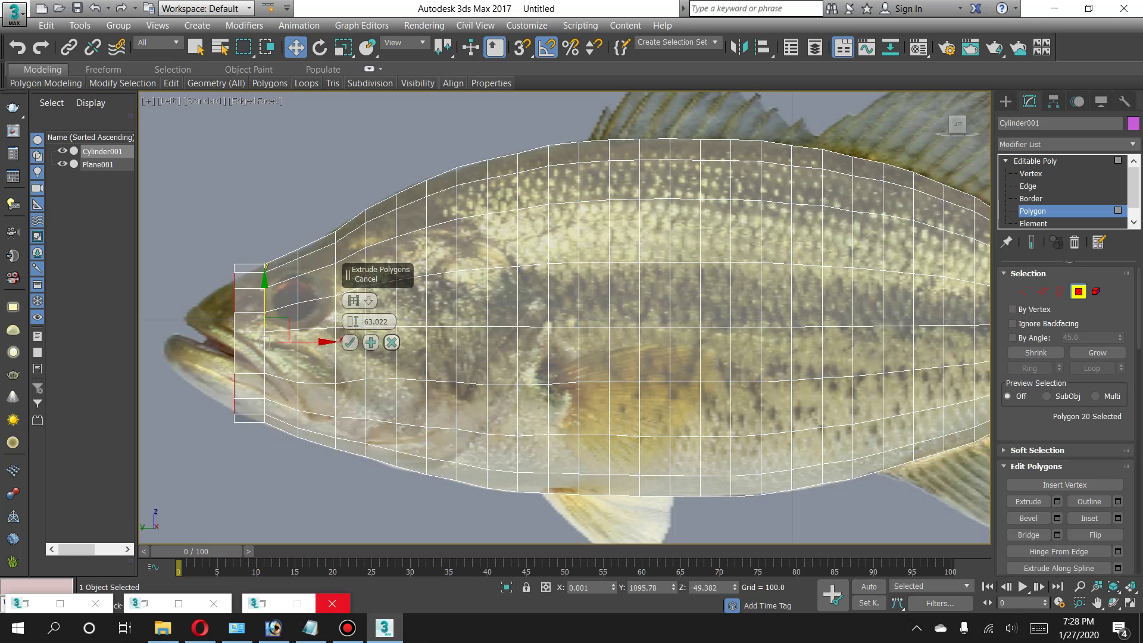
left_click(350, 342)
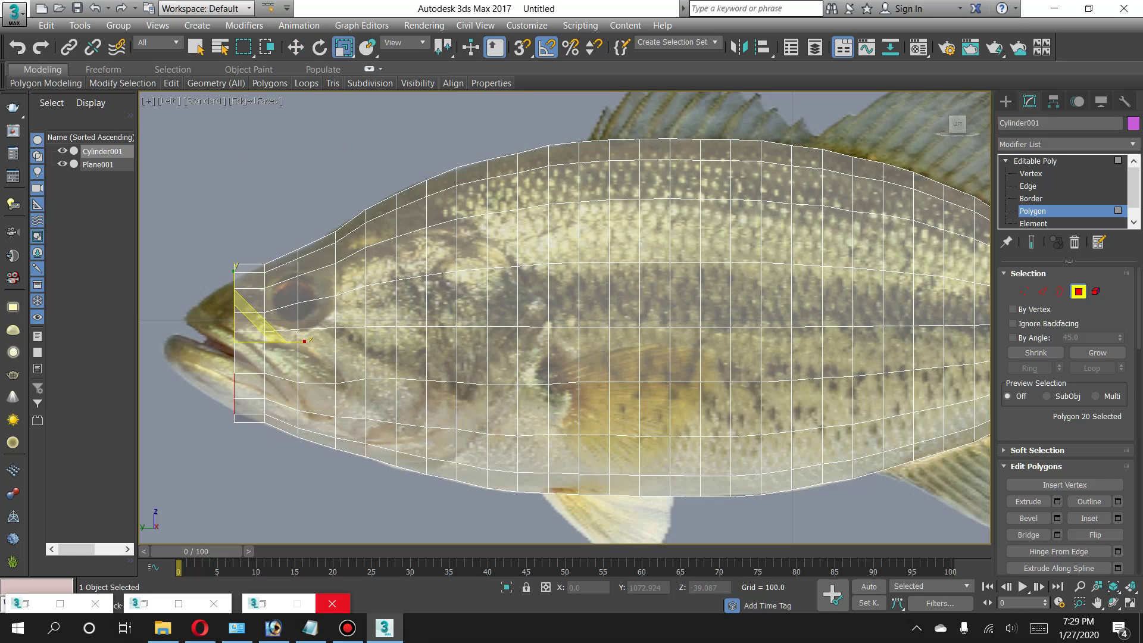
left_click_drag(247, 326, 247, 358)
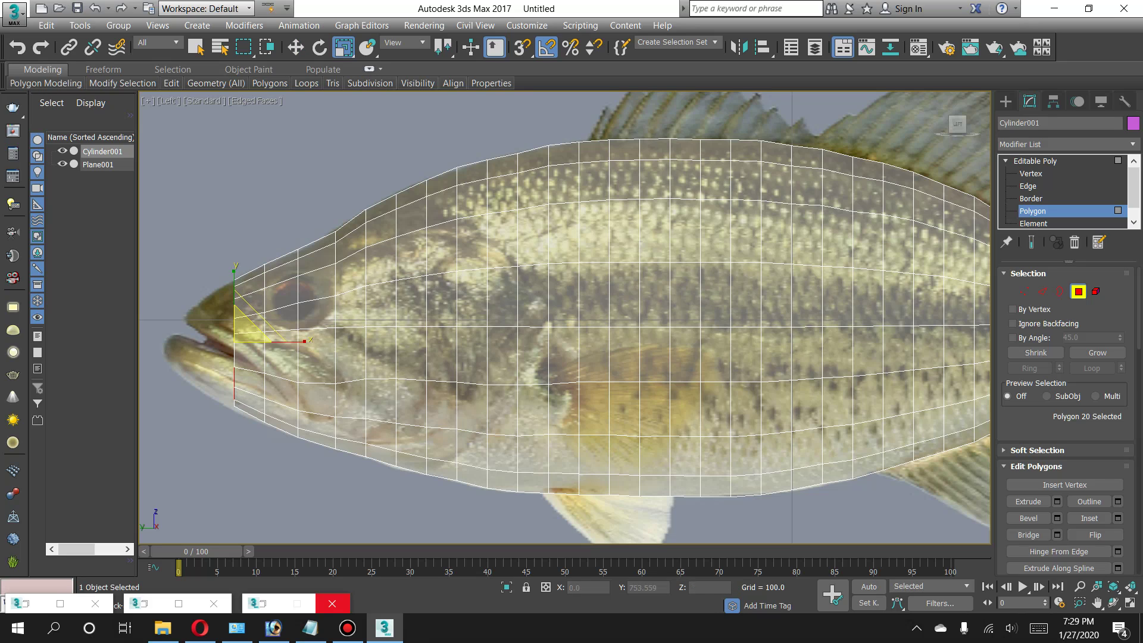
Select the lower lip vertices and move them slightly down.
key("1")
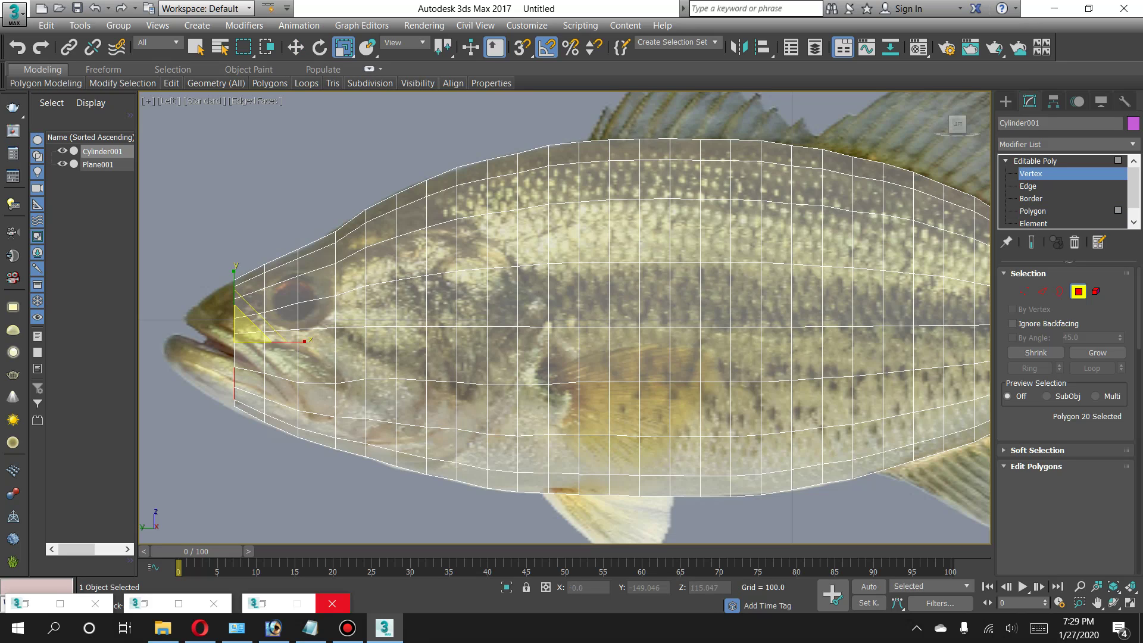
left_click_drag(249, 428, 249, 429, "ctrl")
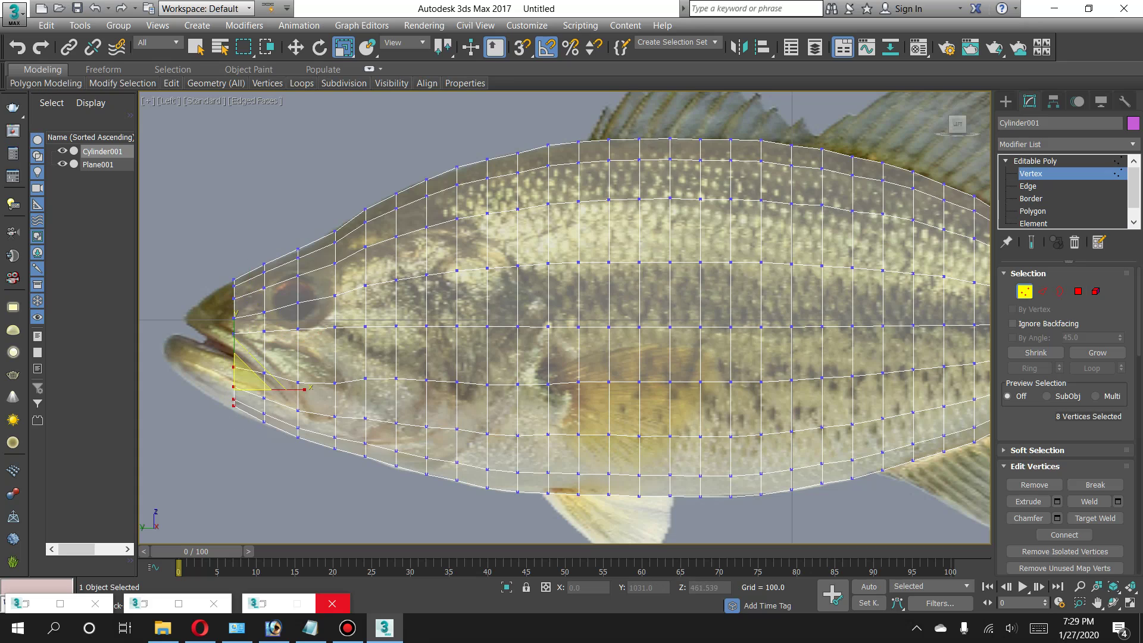
left_click(296, 48)
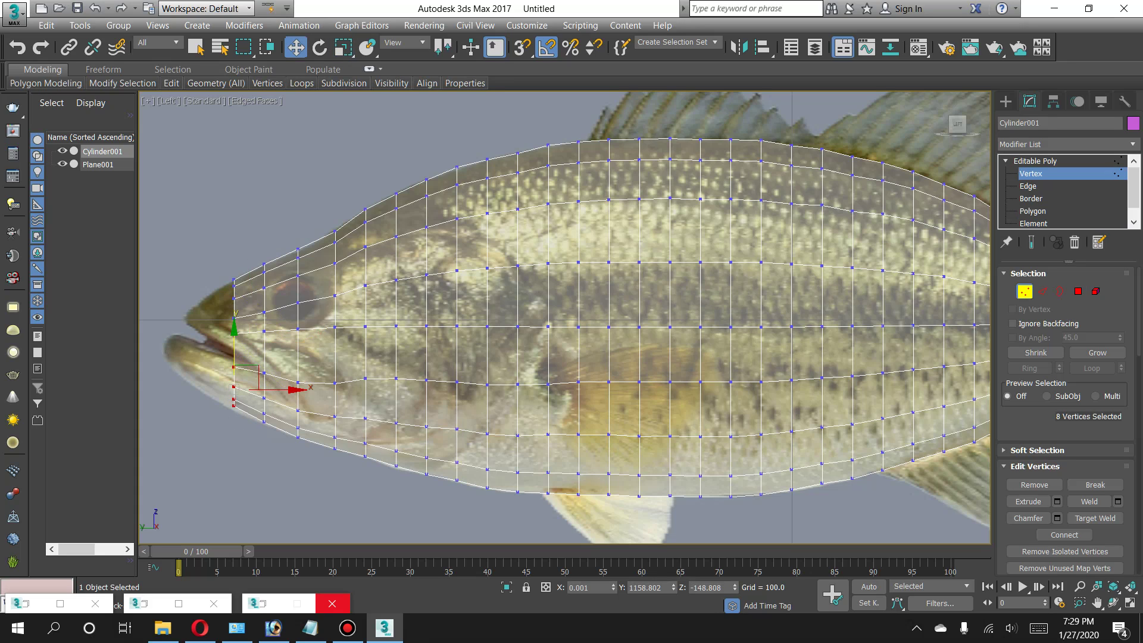
left_click_drag(234, 352, 234, 386)
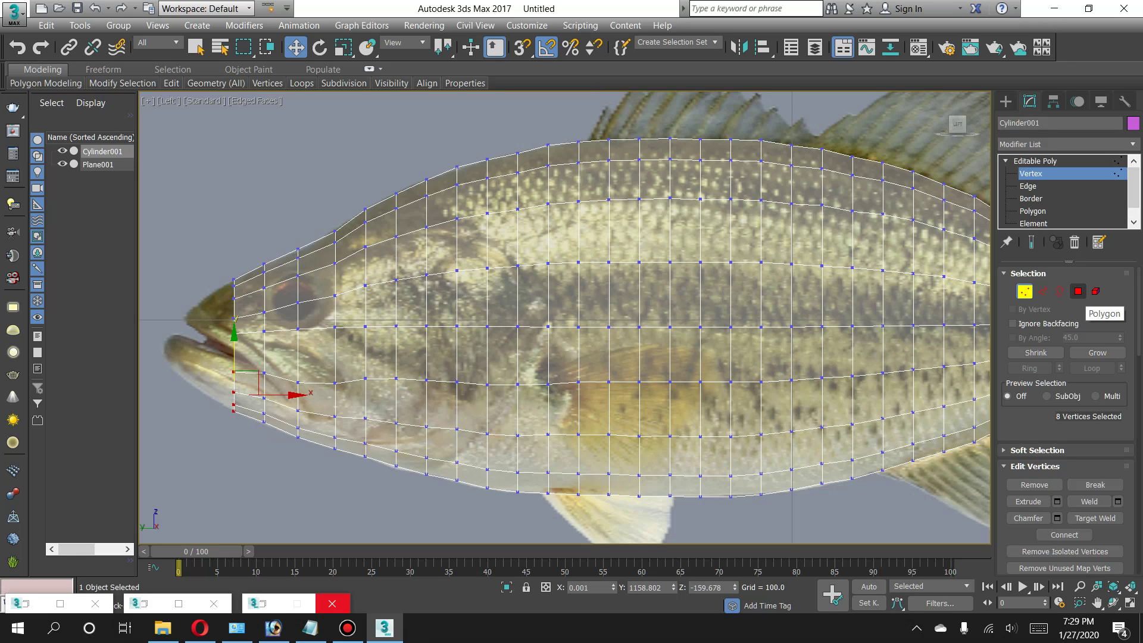
left_click(1079, 291)
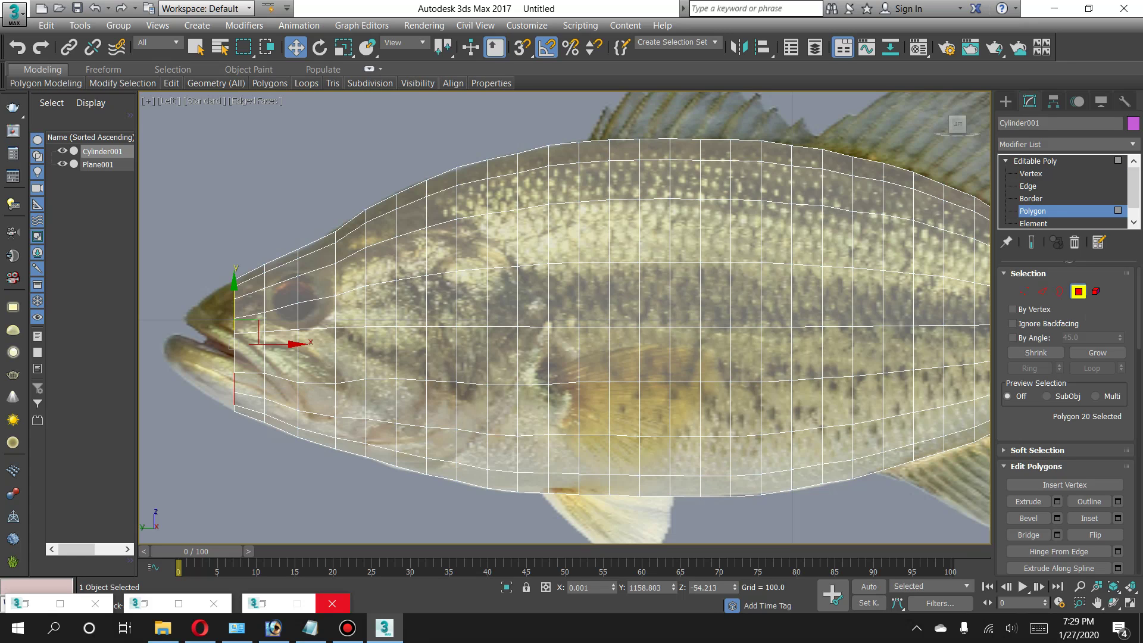
Extrude the head-end polygons and scale them vertically to 85%, then about 76%.
left_click(1057, 501)
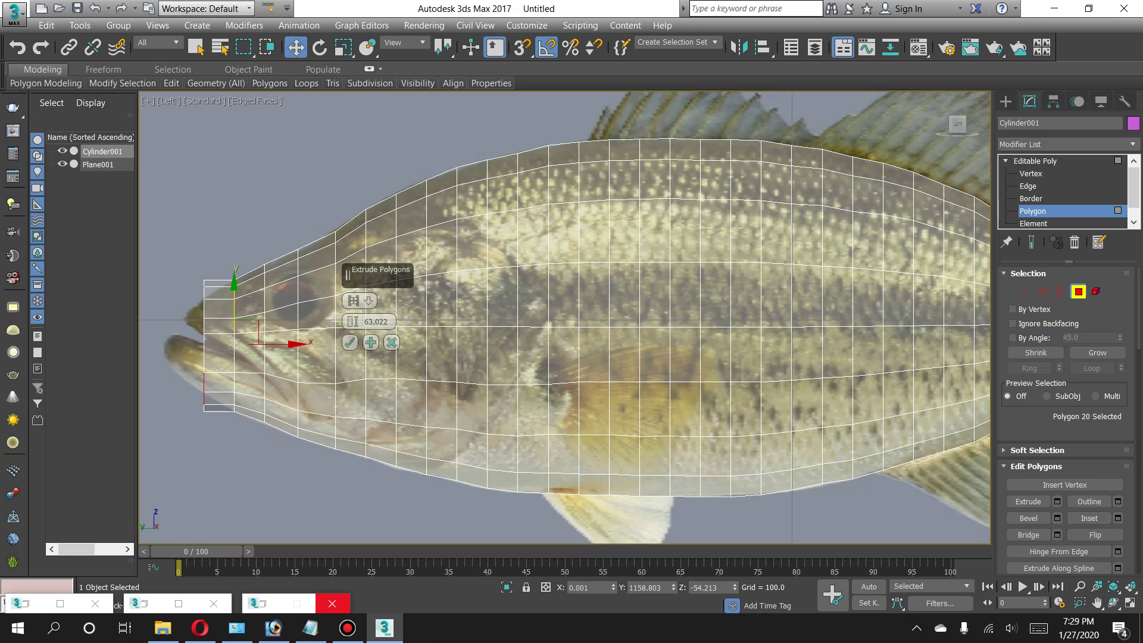
left_click(350, 342)
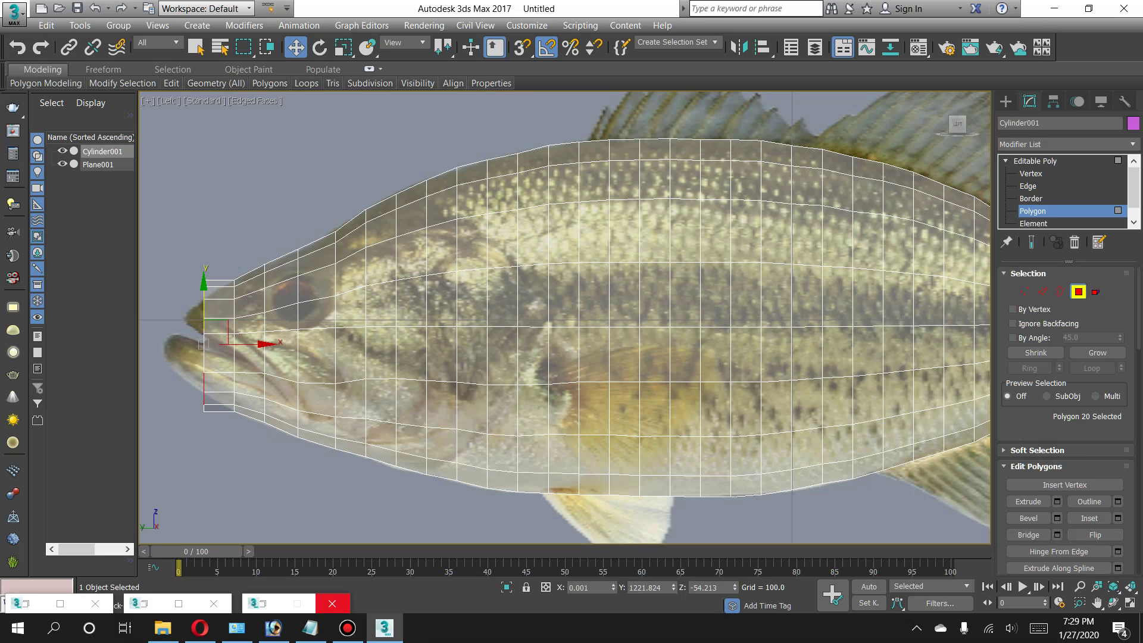
left_click(343, 47)
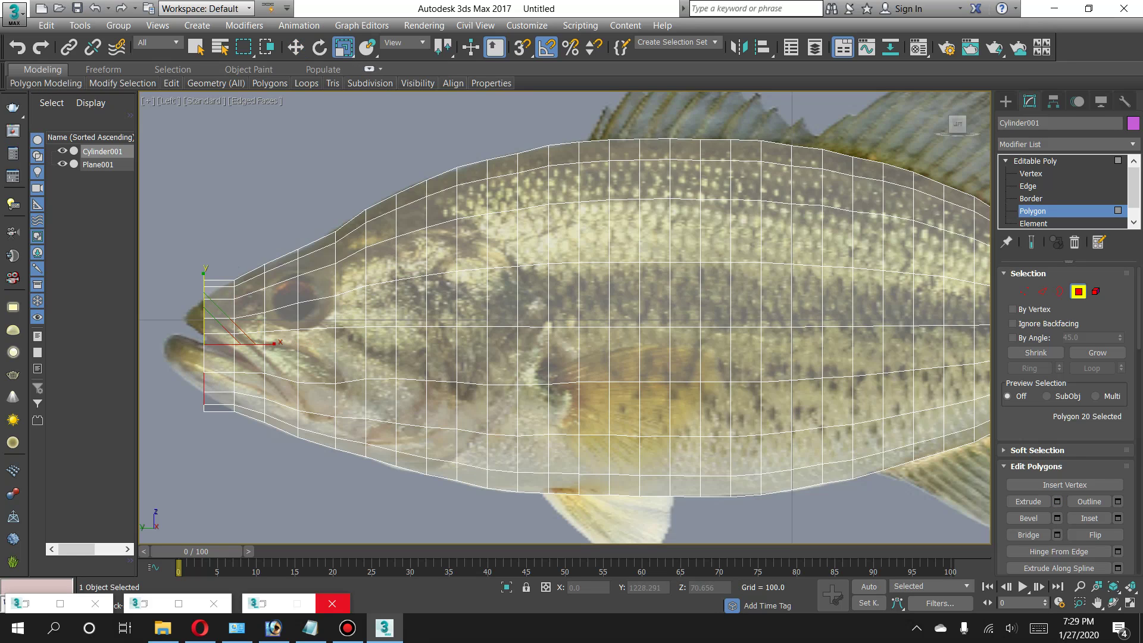
left_click(646, 588)
type("85")
key("Return")
left_click_drag(673, 588, 674, 593)
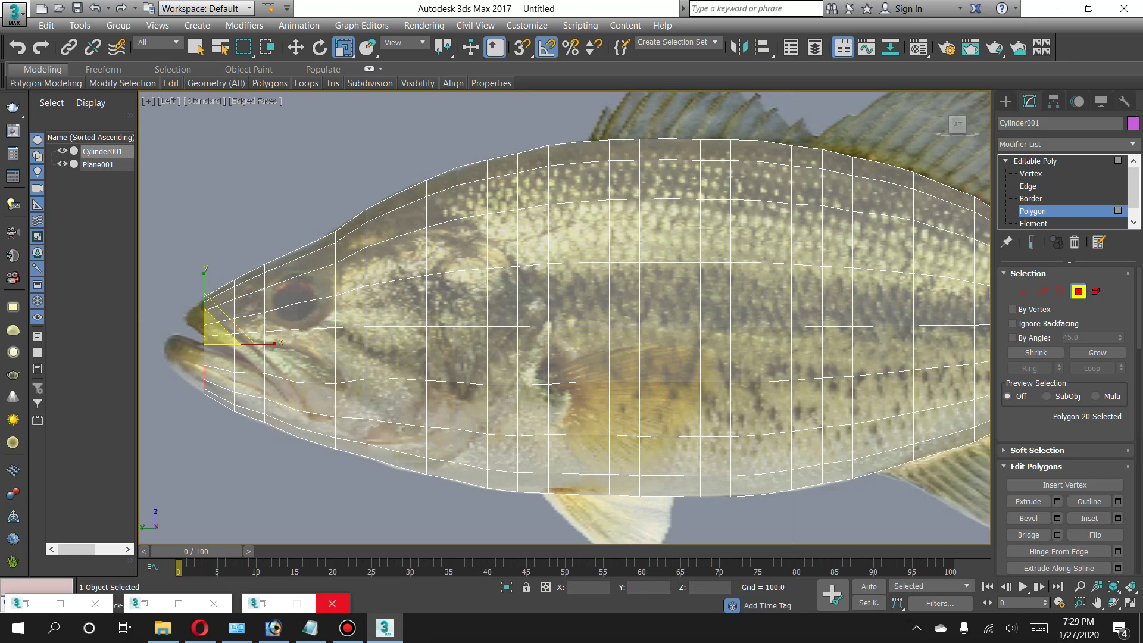
Extrude the head end once more and scale the snout faces uniformly to 79%.
left_click(1058, 501)
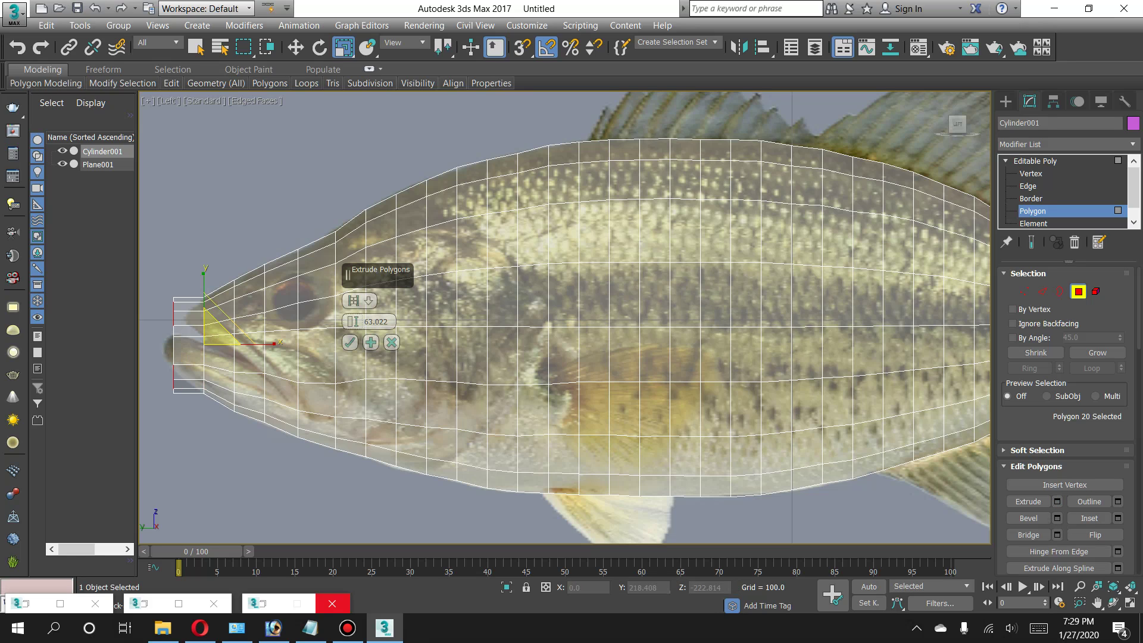
left_click(350, 342)
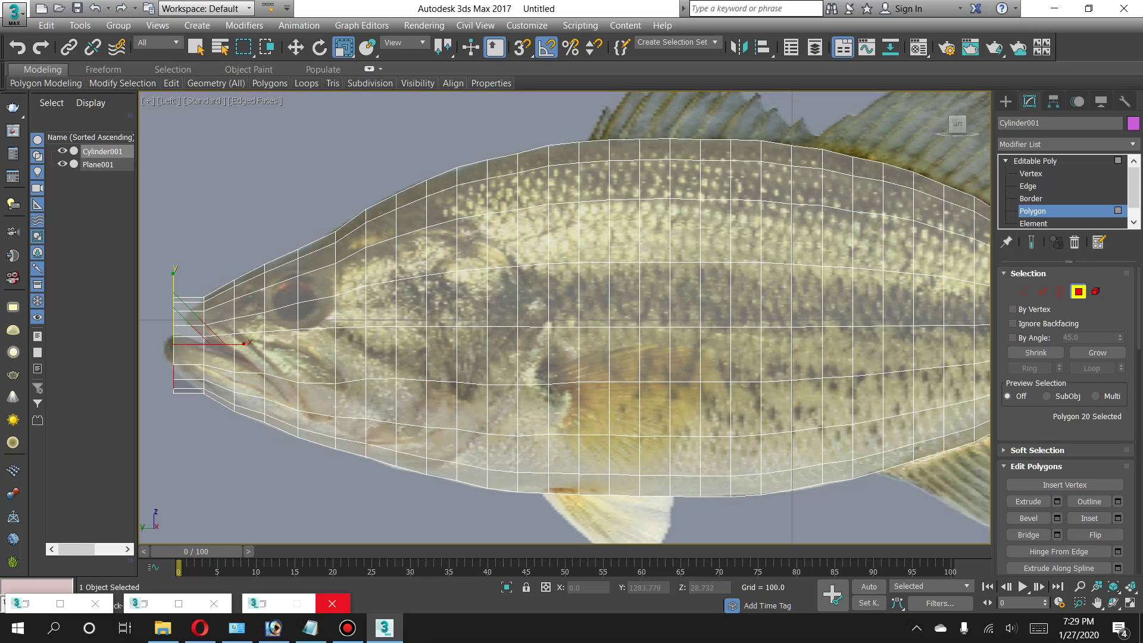
left_click_drag(188, 318, 188, 352)
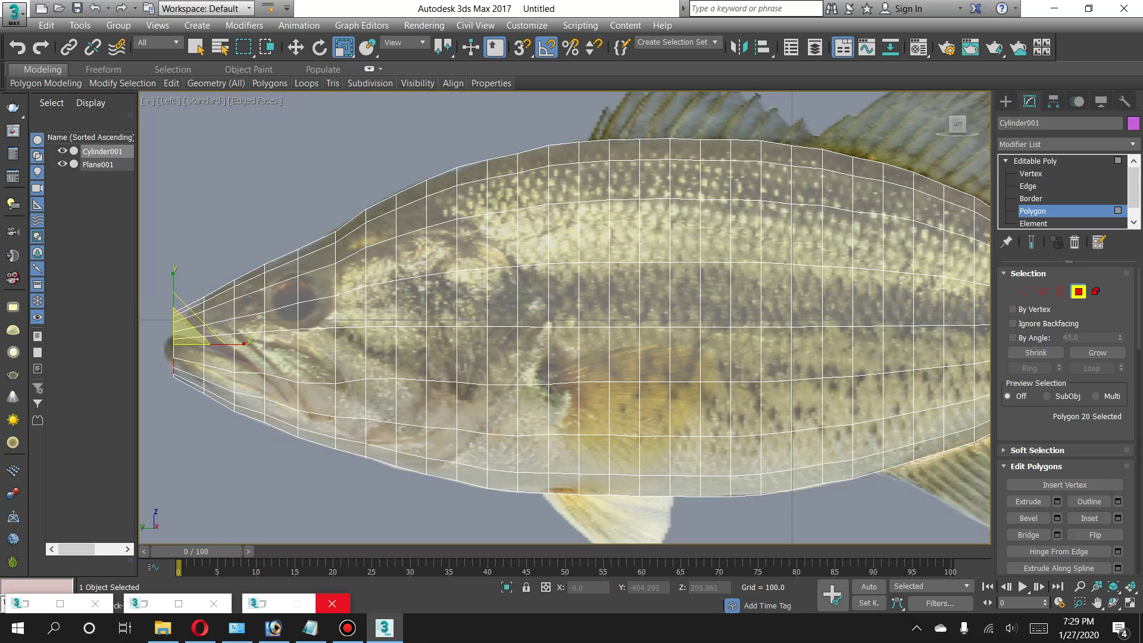
key("1")
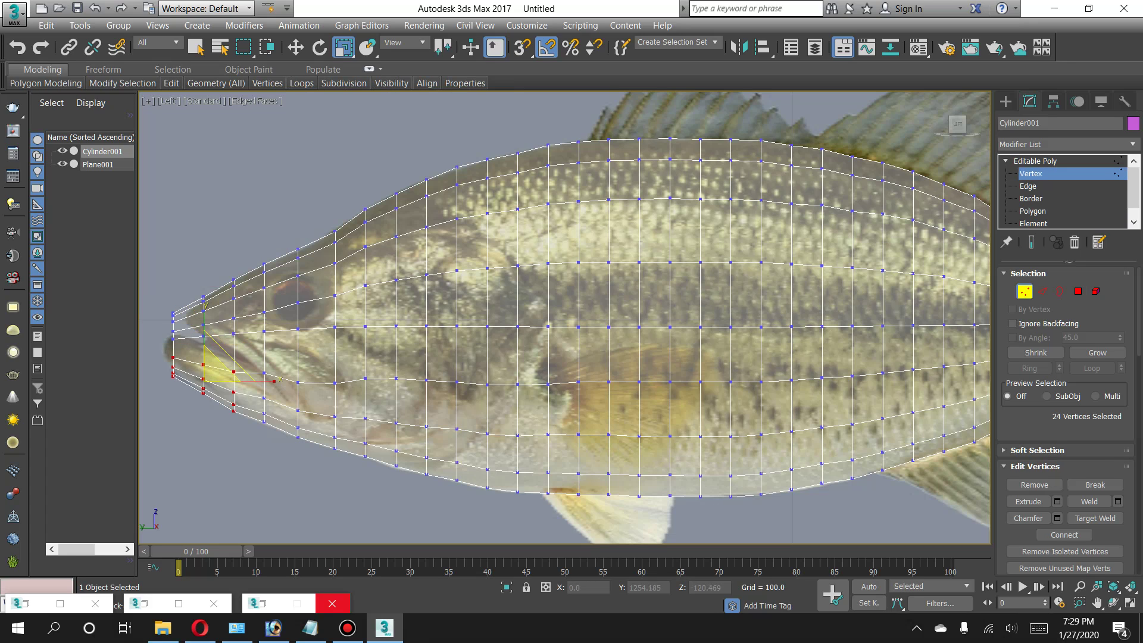
Raise the snout's mouth vertices slightly and pull the front vertex column forward to the tip.
left_click_drag(158, 301, 187, 384)
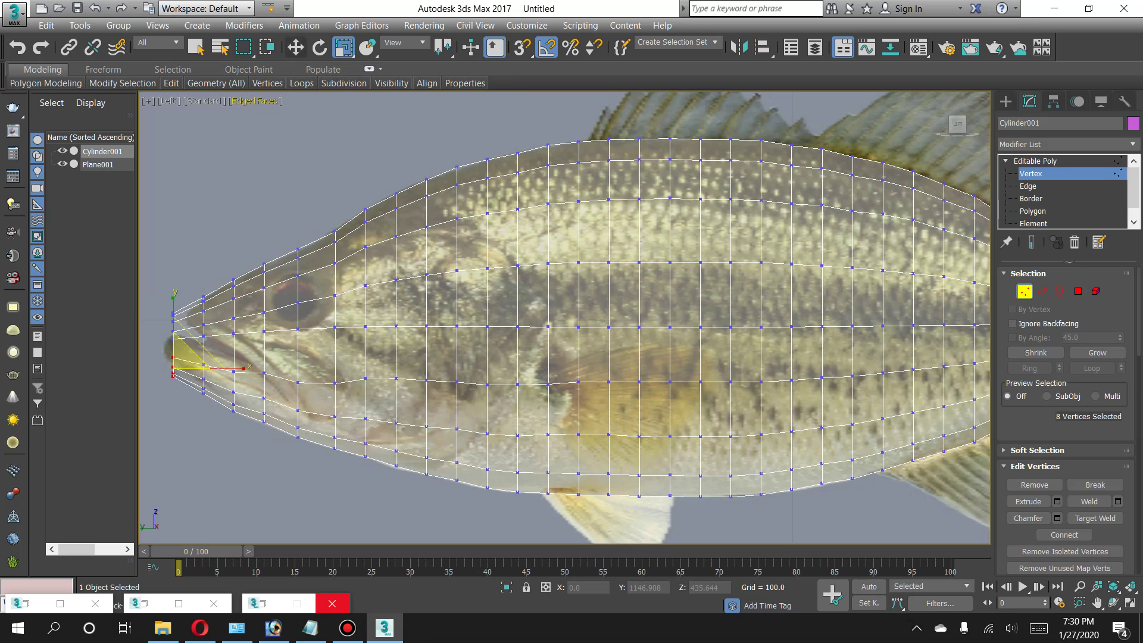
left_click(296, 48)
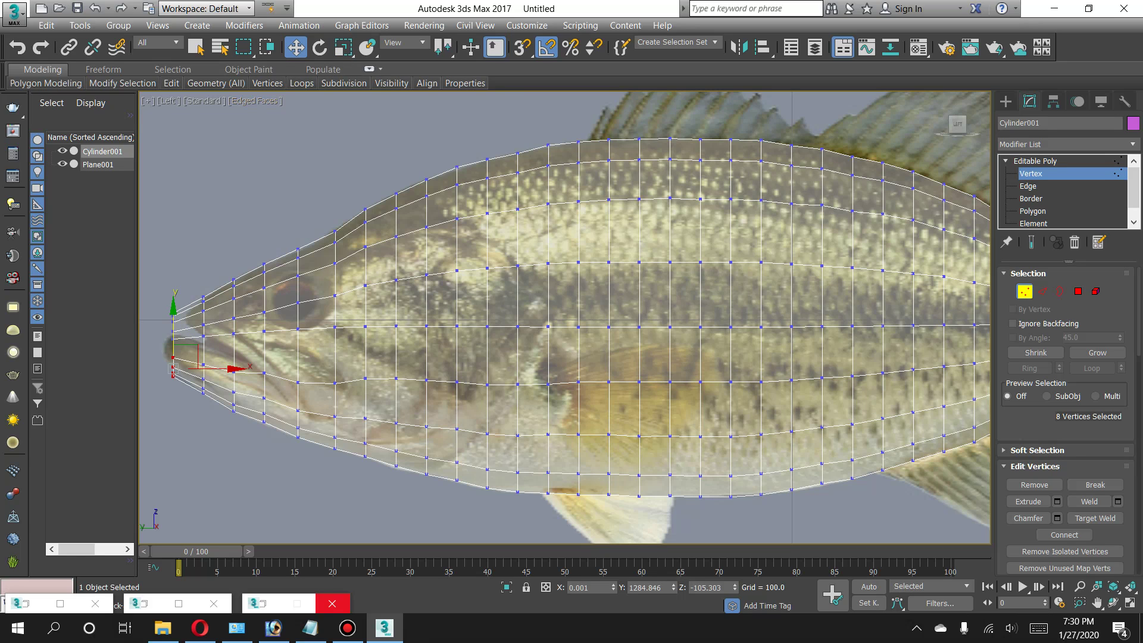
left_click_drag(173, 367, 174, 359)
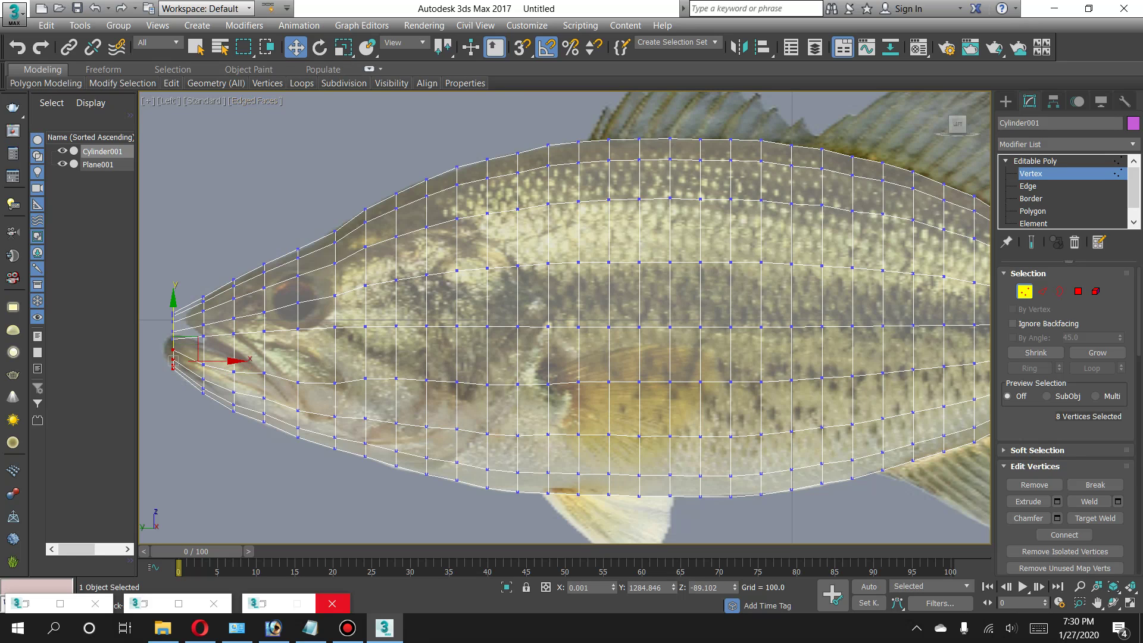
left_click_drag(188, 408, 189, 409)
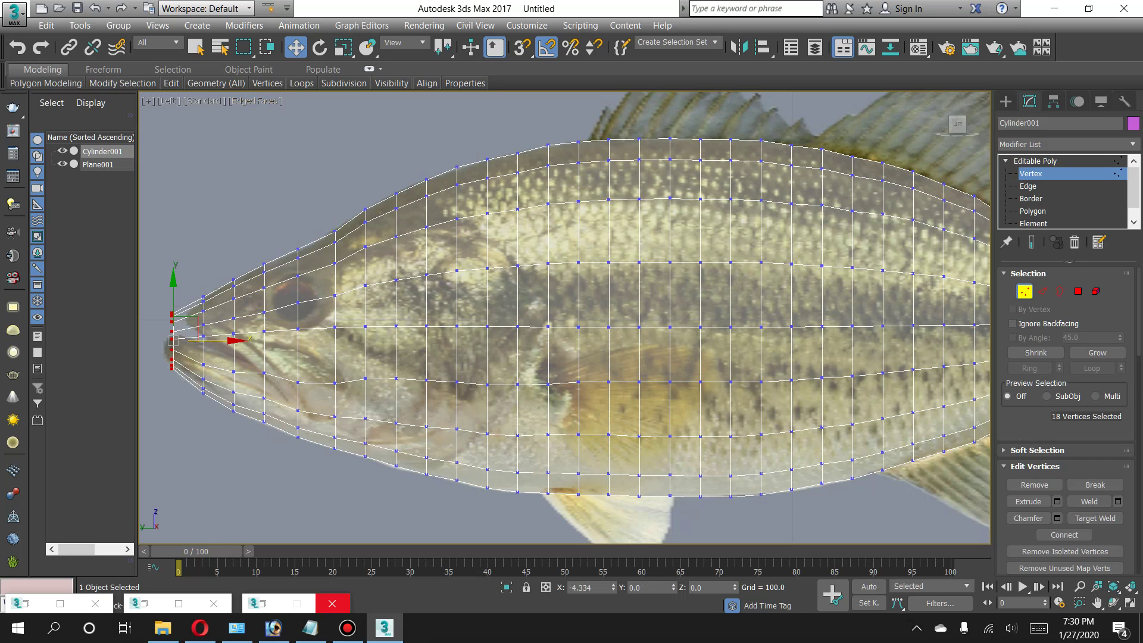
left_click_drag(196, 341, 187, 340)
key("ctrl+d")
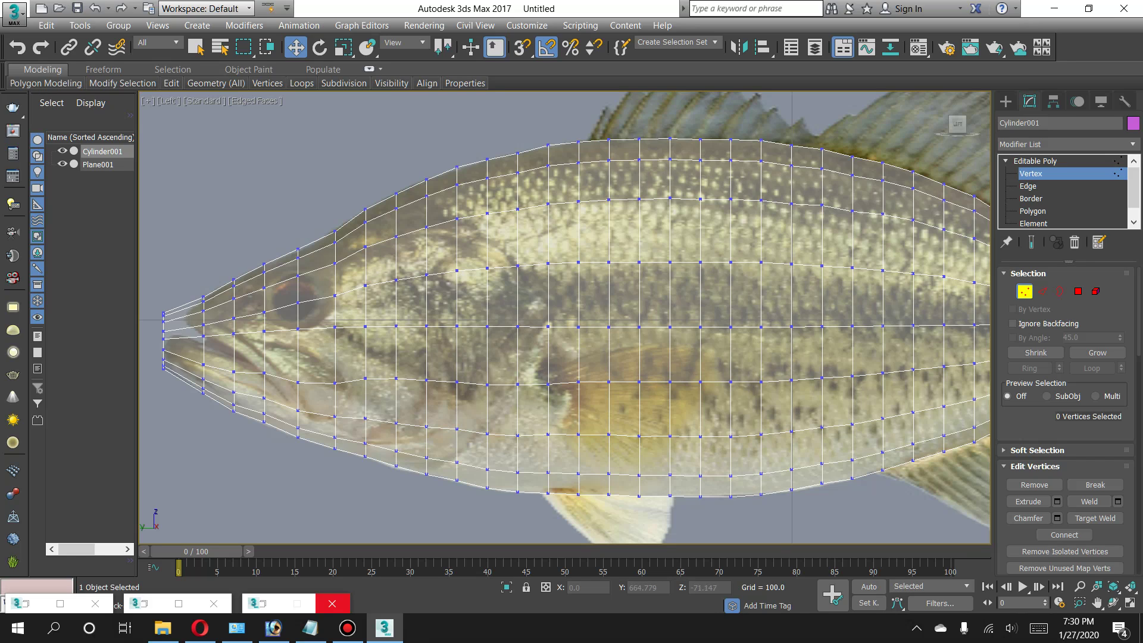
key("1")
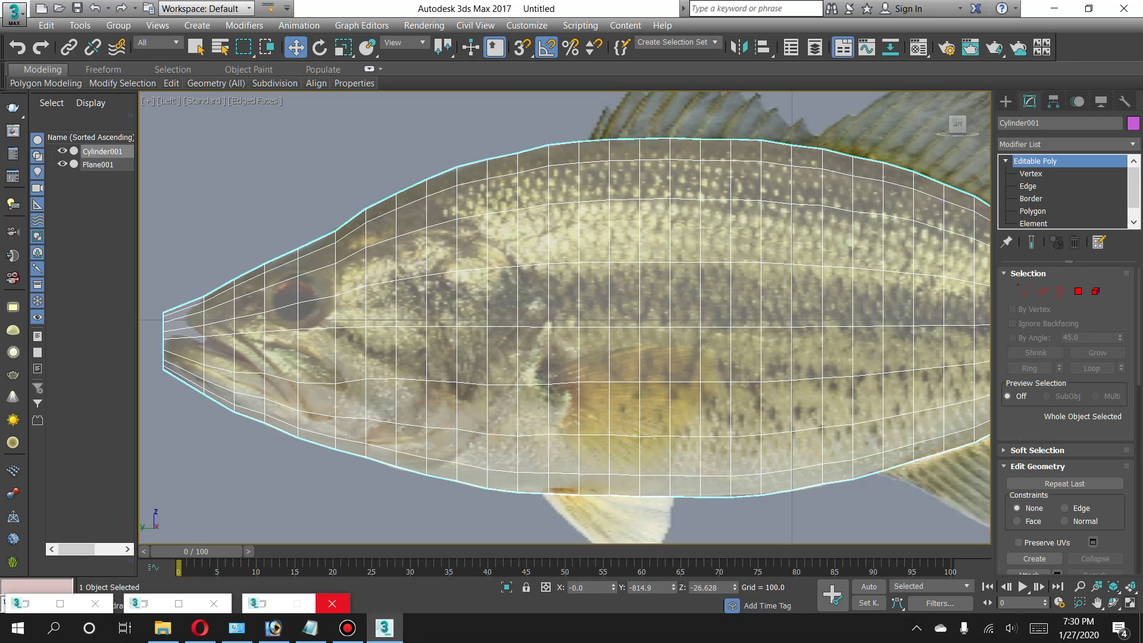
Maximize the Perspective view, orbit to an angled view of the fish, and open the Material Editor.
left_click(1130, 603)
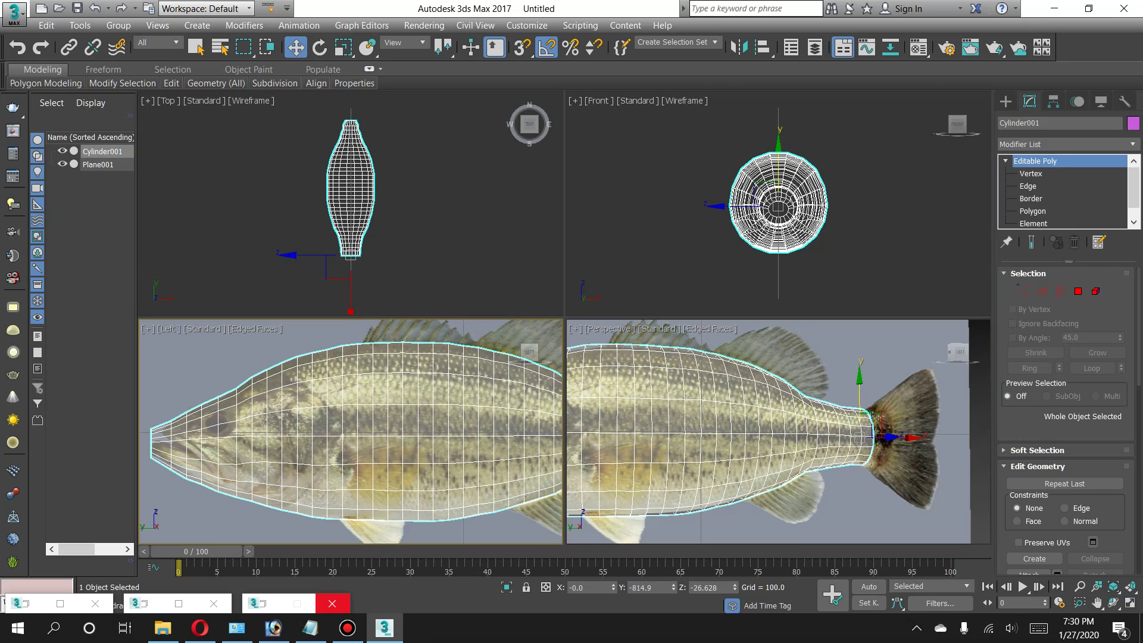
scroll(833, 469, "down", 3)
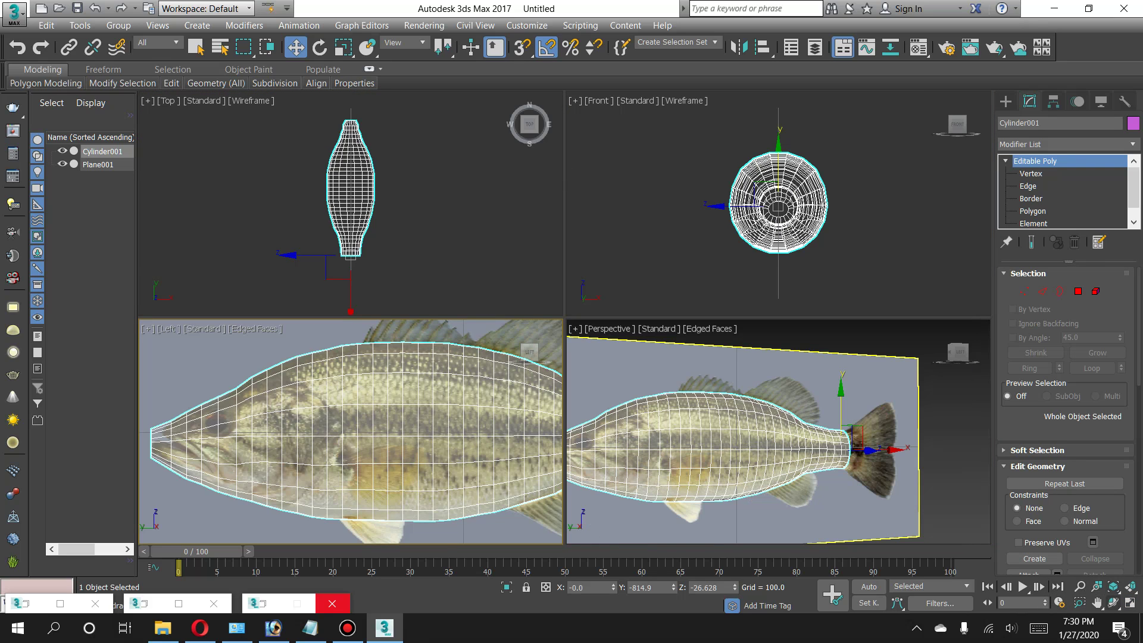
left_click(1113, 602)
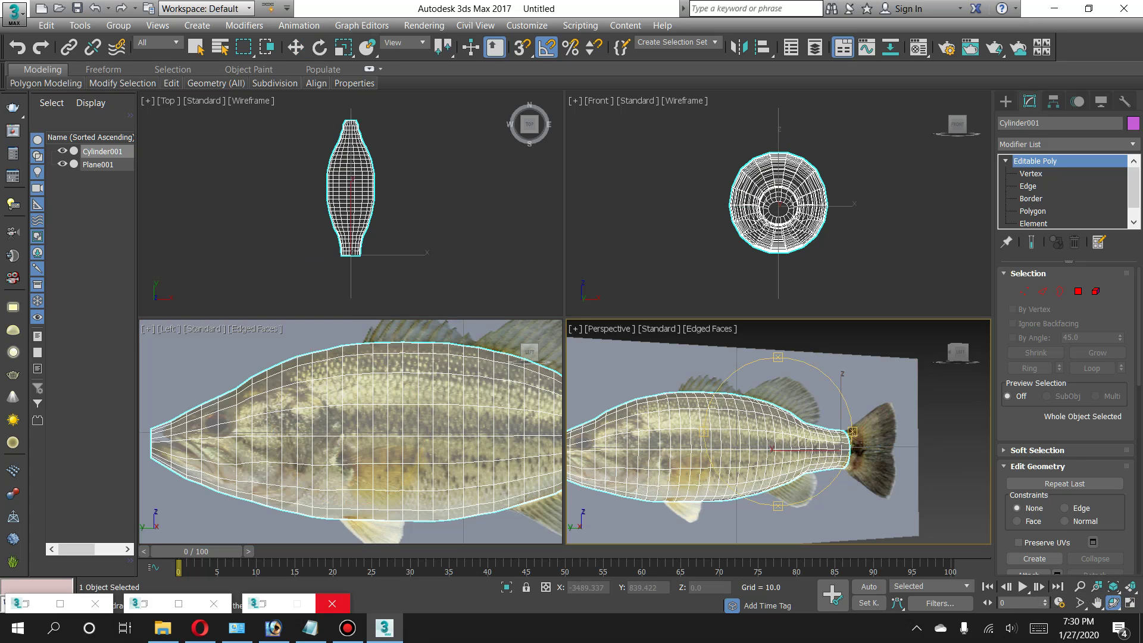
left_click(1097, 602)
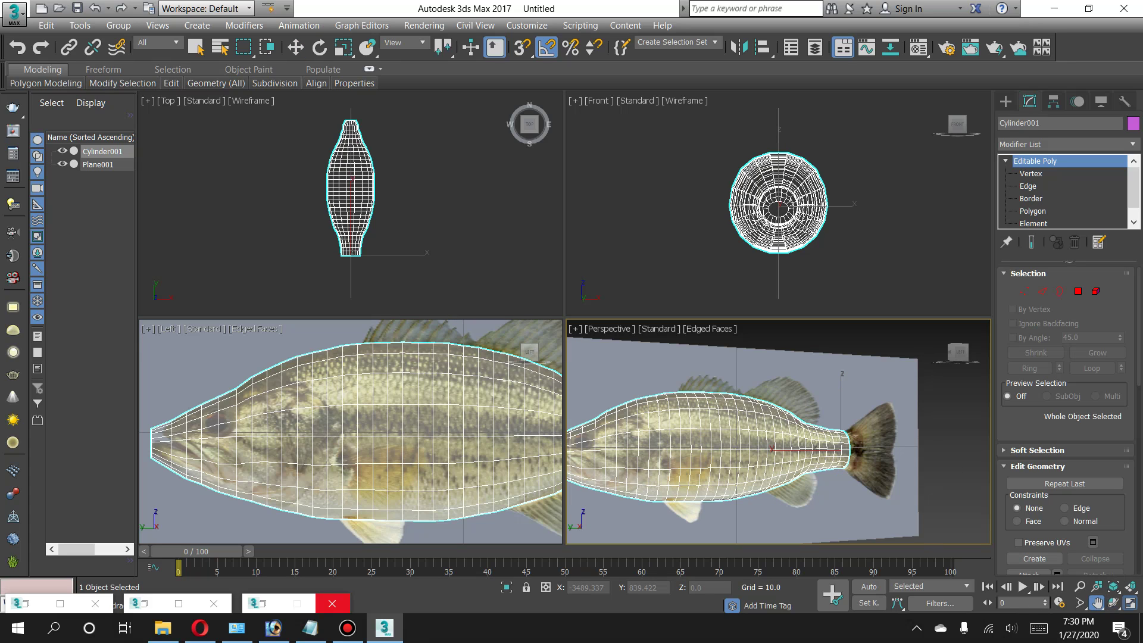
left_click(1131, 602)
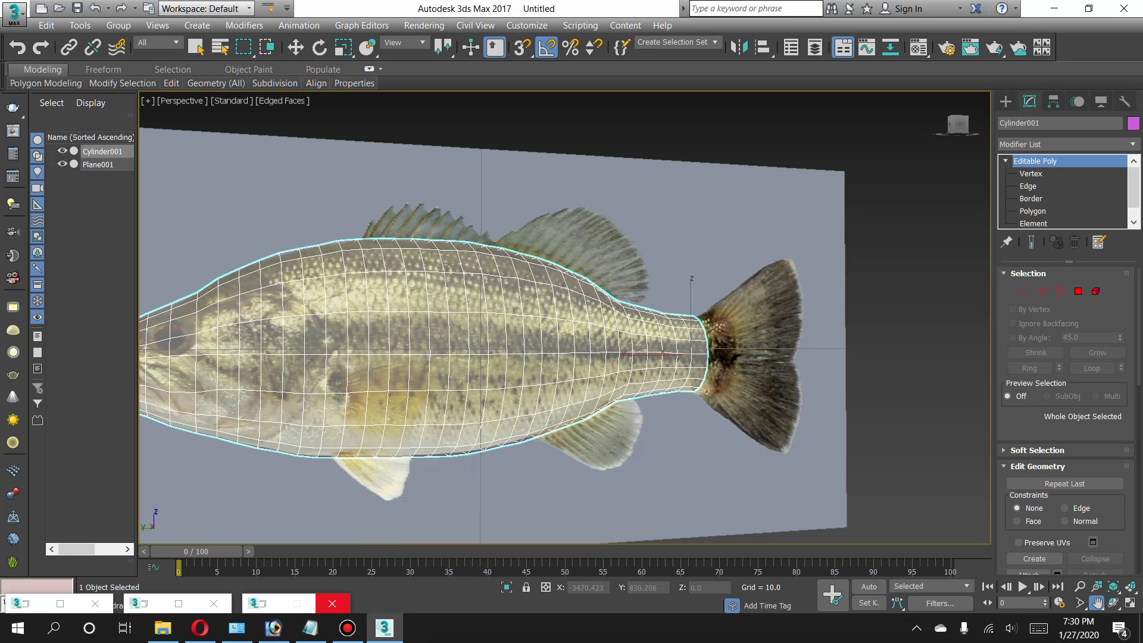
left_click_drag(536, 333, 661, 325)
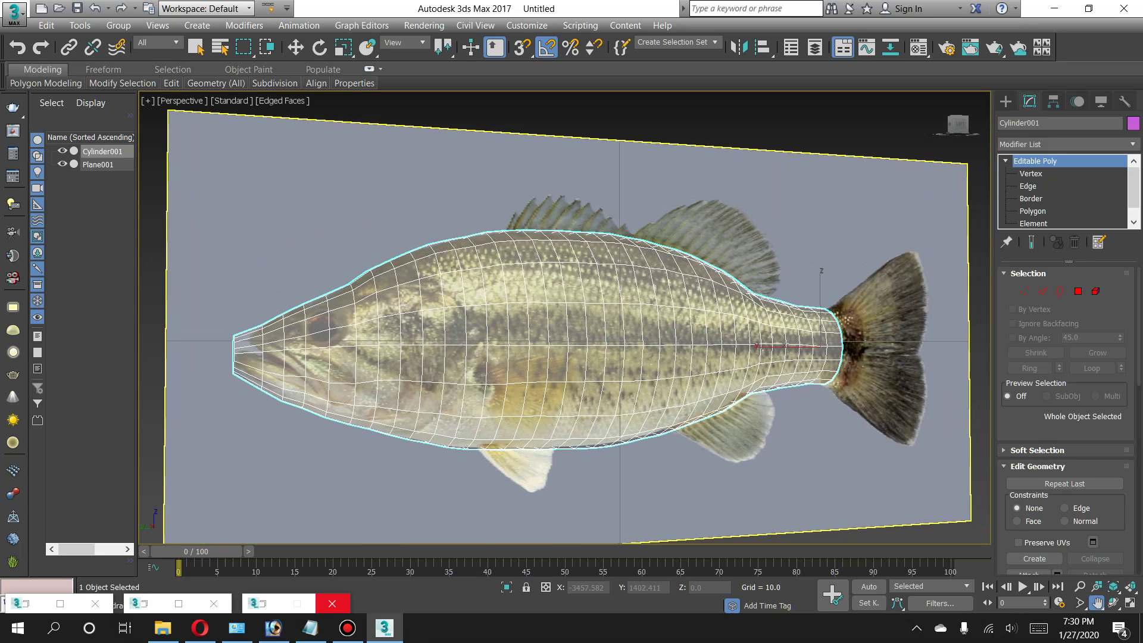
left_click(1114, 603)
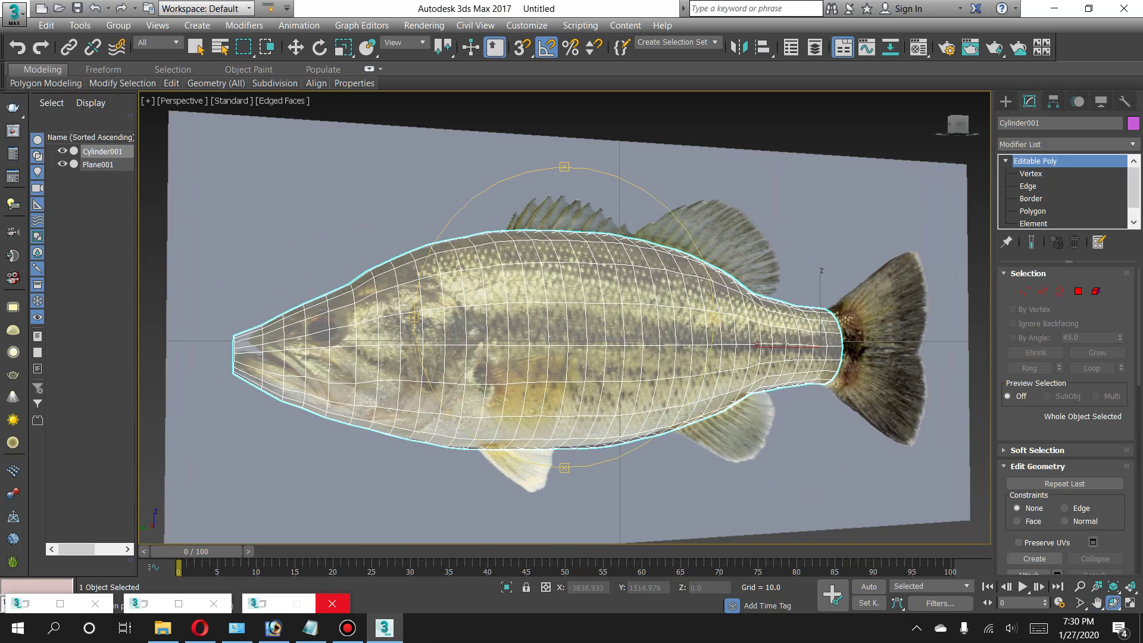
mouse_move(565, 316)
left_mouse_down()
mouse_move(684, 286)
mouse_move(536, 298)
left_mouse_up()
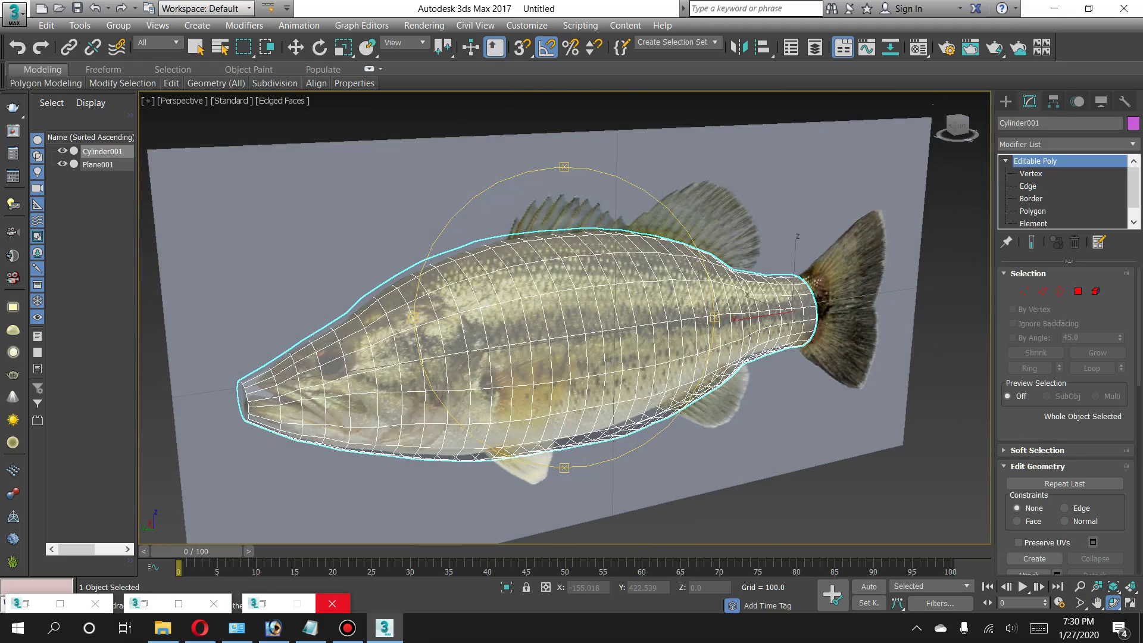
left_click(918, 48)
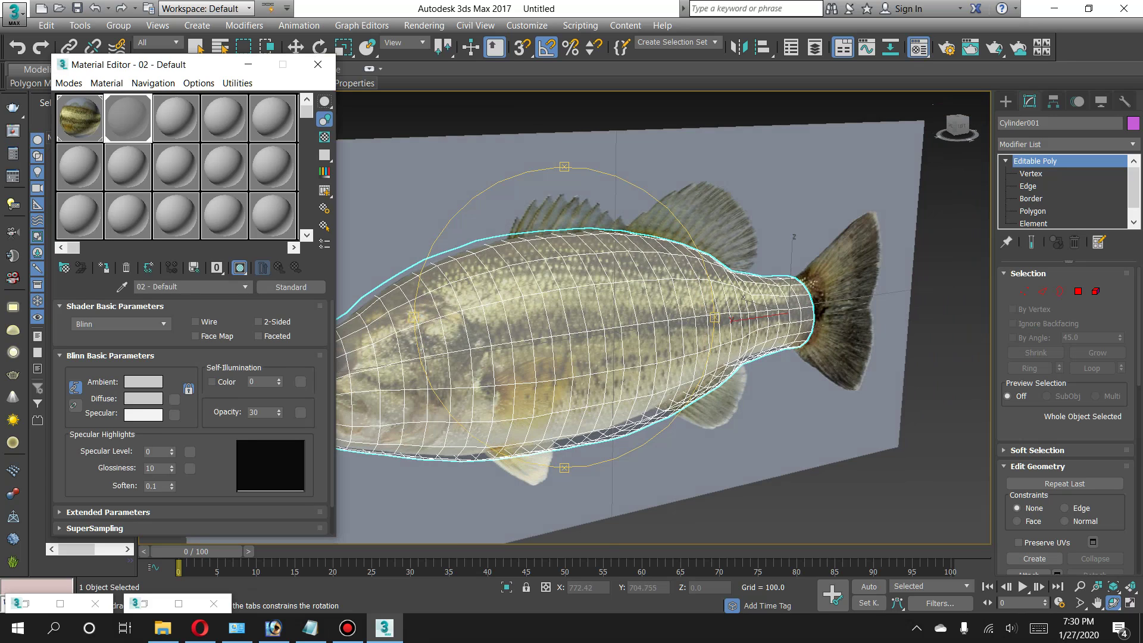
Make the fish material fully opaque, hide Plane001, and orbit around the fish body.
left_click_drag(279, 412, 279, 381)
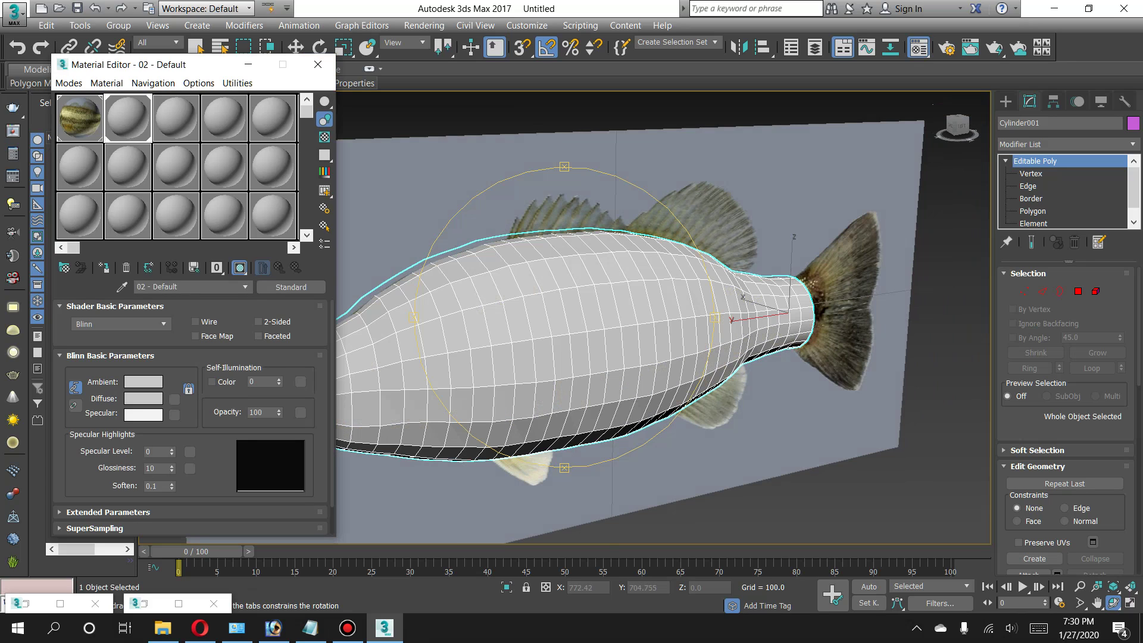
left_click(248, 65)
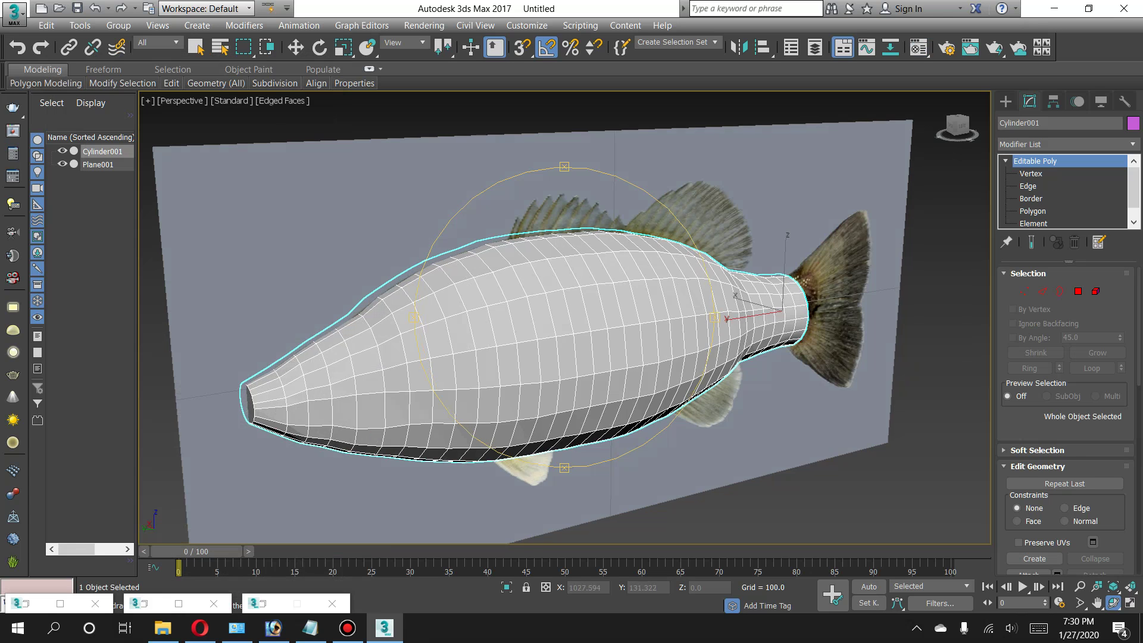
mouse_move(566, 316)
middle_mouse_down("alt")
mouse_move(417, 322)
mouse_move(464, 321)
middle_mouse_up("alt")
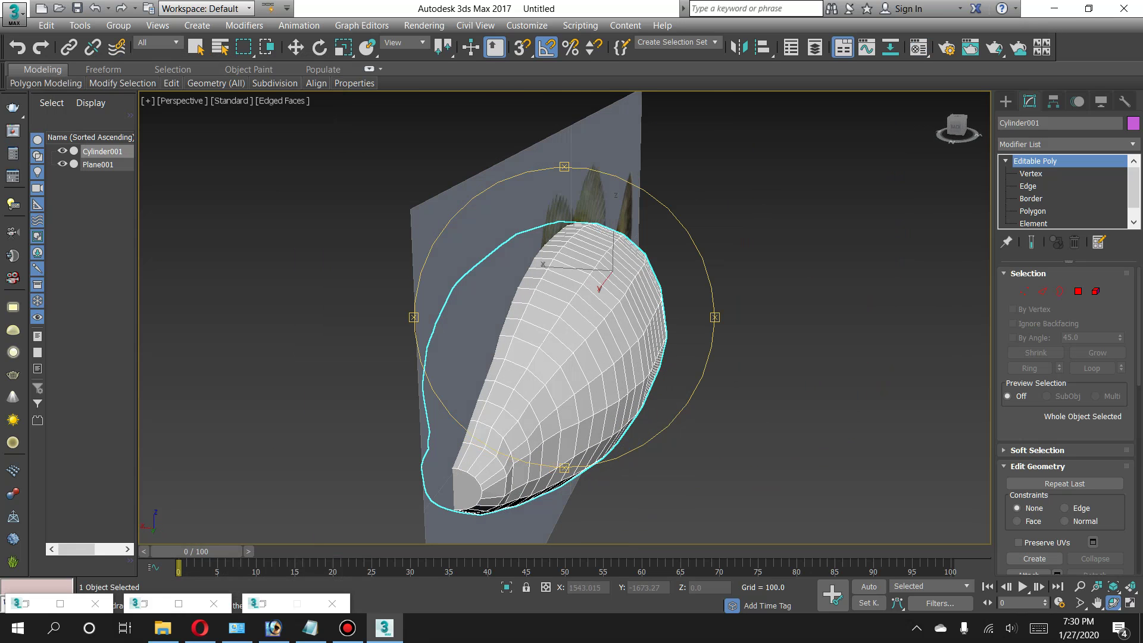
left_click(62, 164)
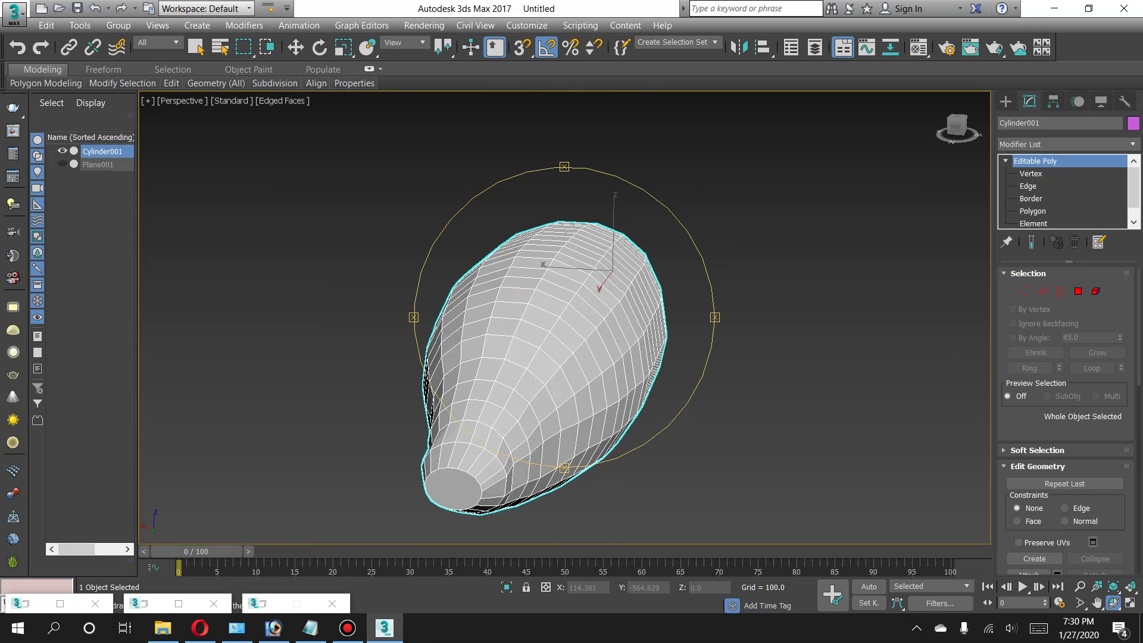
middle_click_drag(565, 316, 655, 322, "alt")
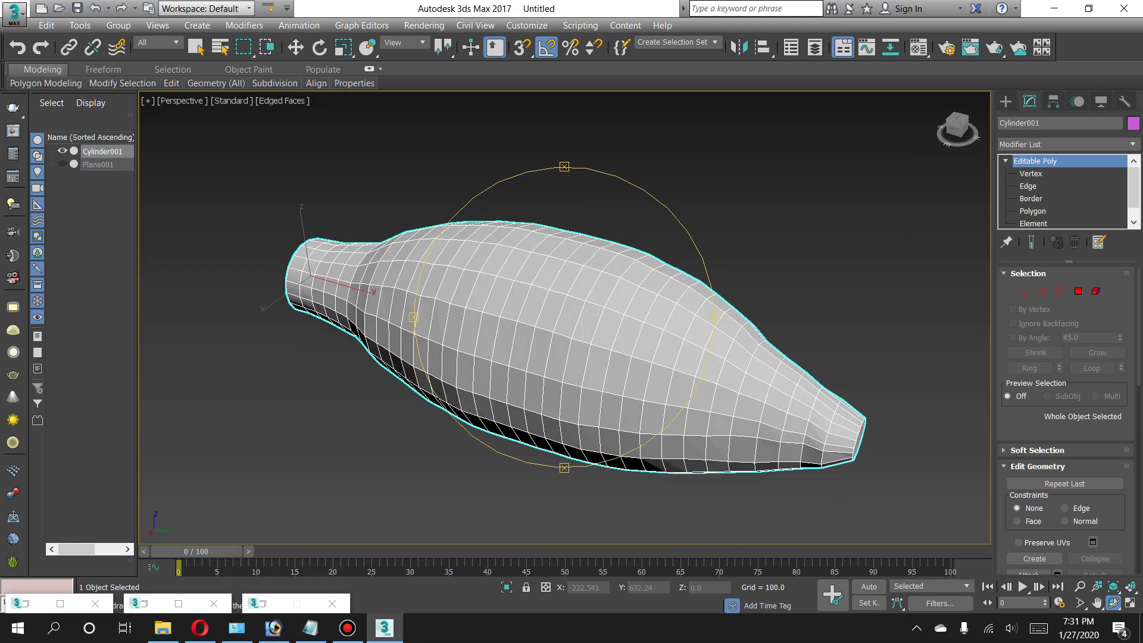
mouse_move(566, 315)
middle_mouse_down("alt")
mouse_move(685, 316)
mouse_move(739, 301)
middle_mouse_up("alt")
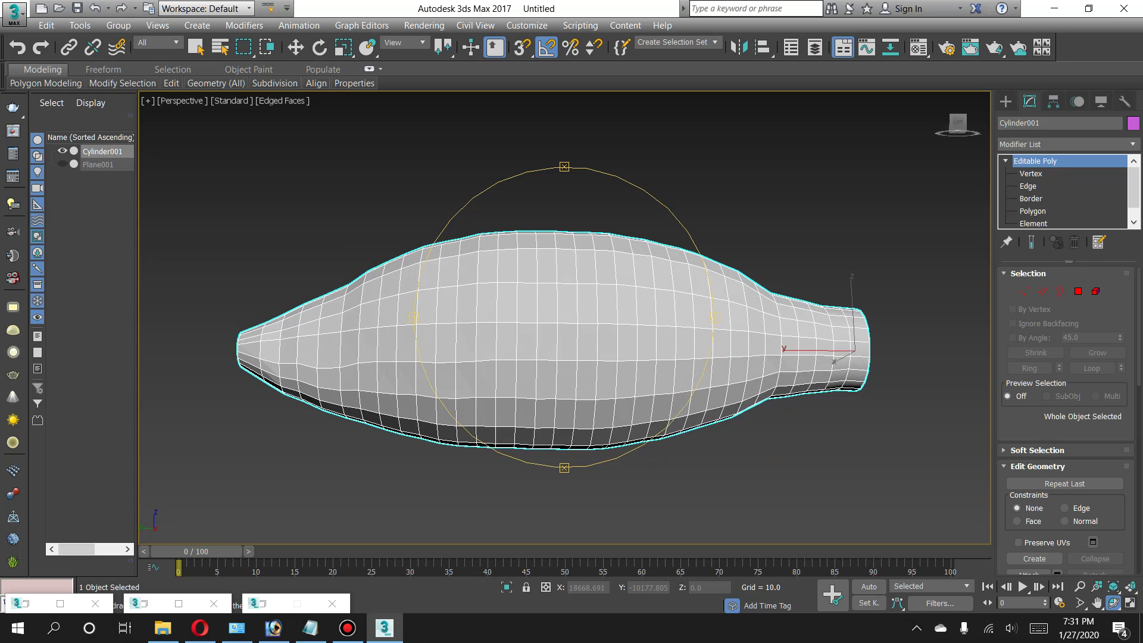
Return to four views with Plane001 unhidden, Select and Scale active, nothing selected.
left_click(1130, 603)
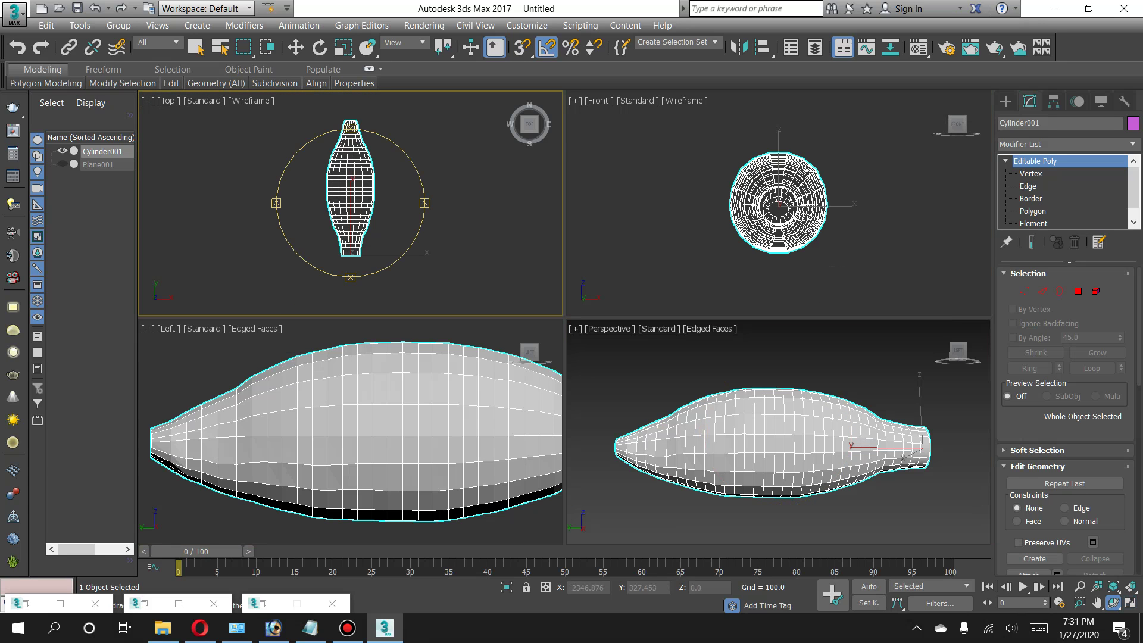
left_click(62, 165)
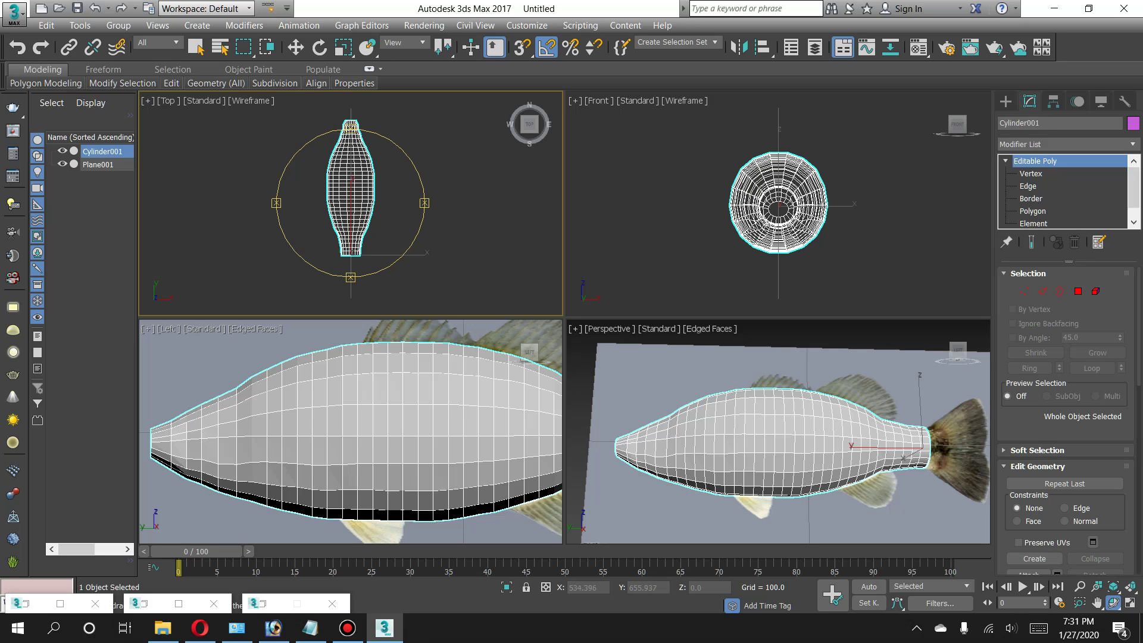
scroll(387, 167, "up", 3)
left_click(343, 47)
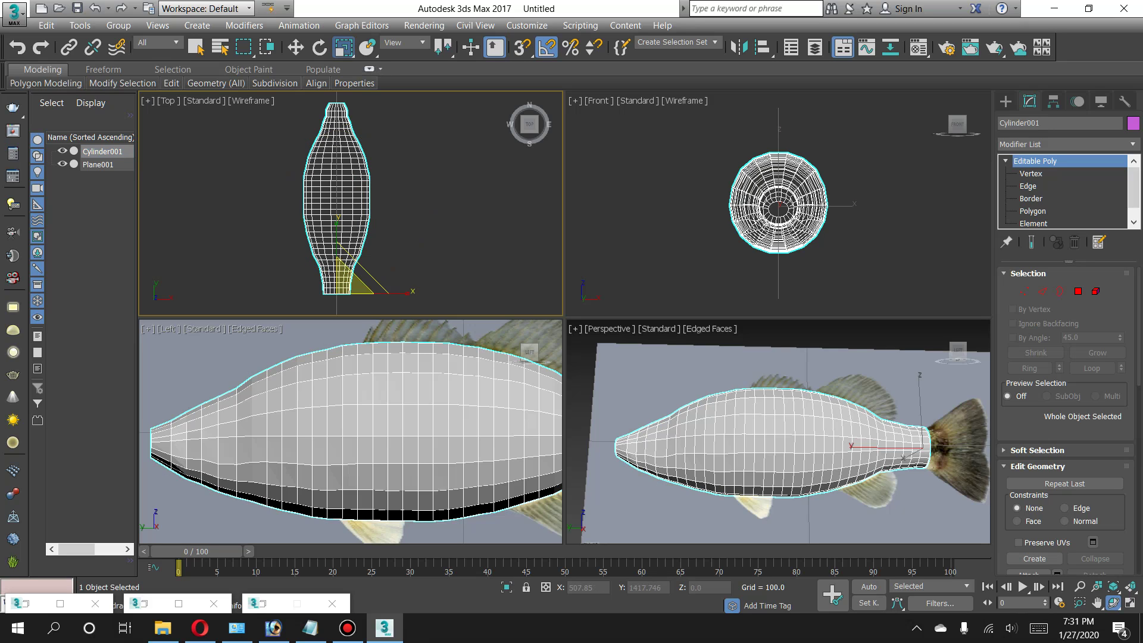
key("ctrl+d")
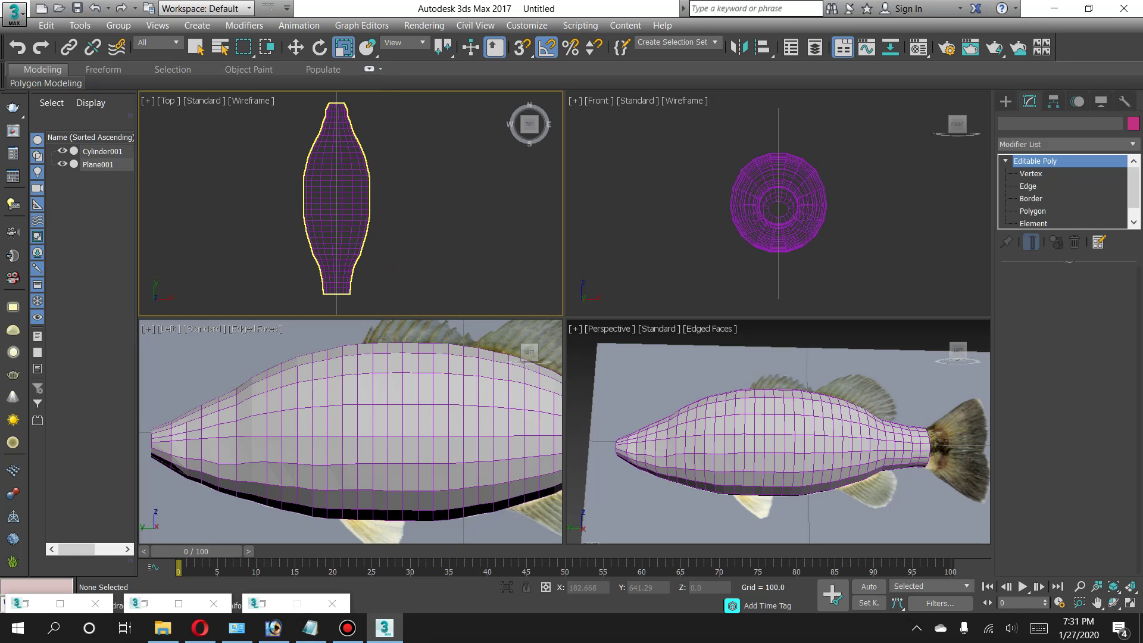
Scale Cylinder001 to about 67% along X, then frame the Top view on the neck end.
key("ctrl+z")
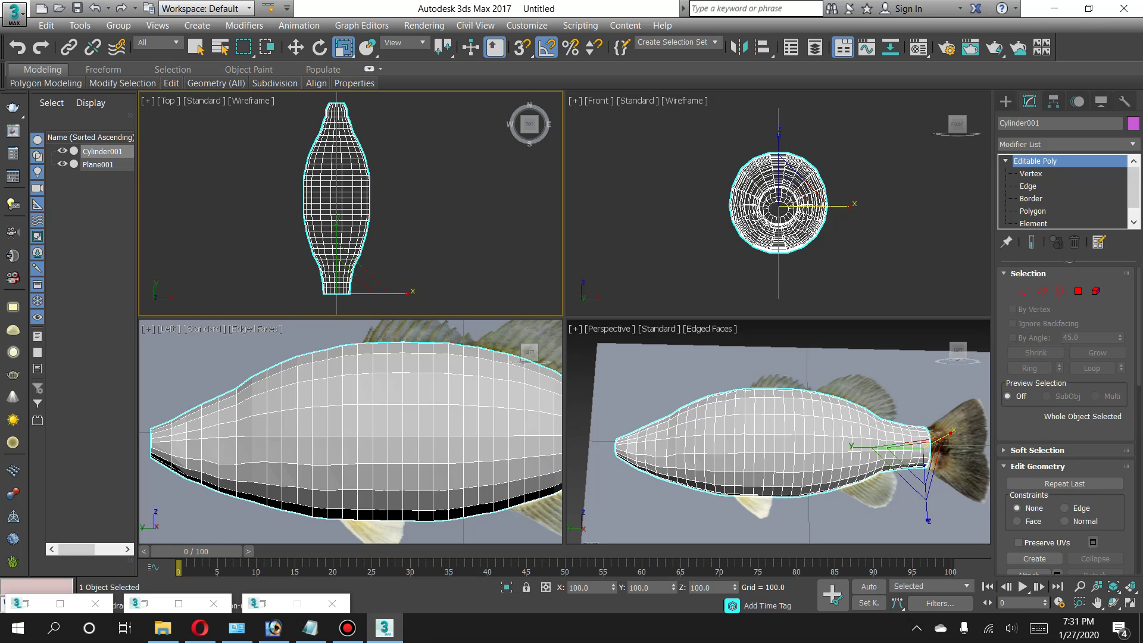
left_click_drag(833, 204, 809, 204)
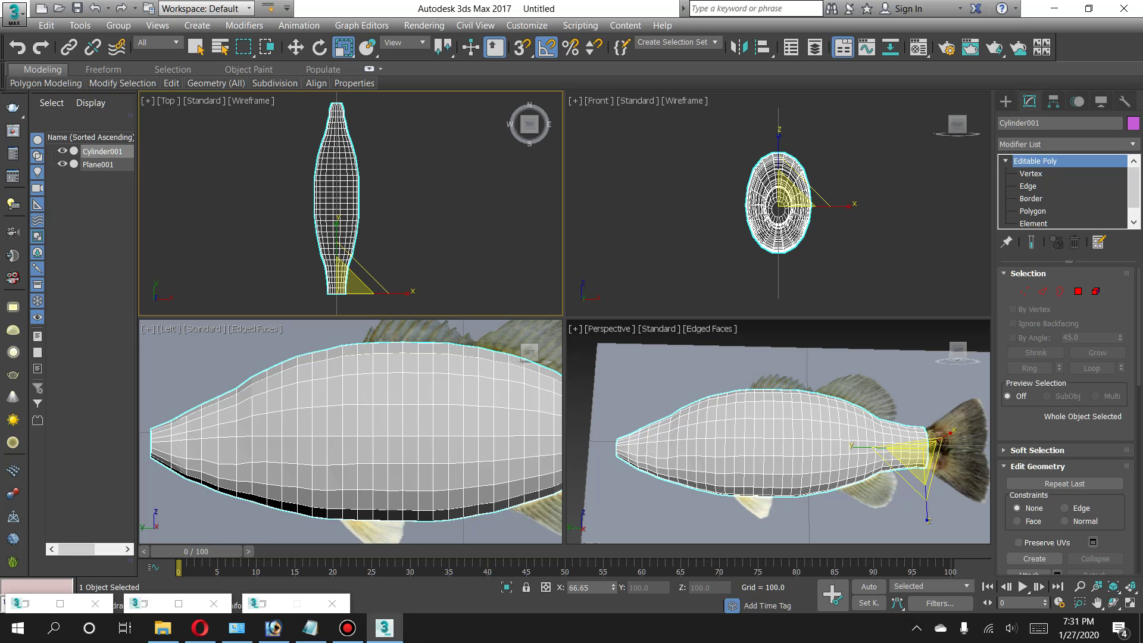
left_click(1098, 603)
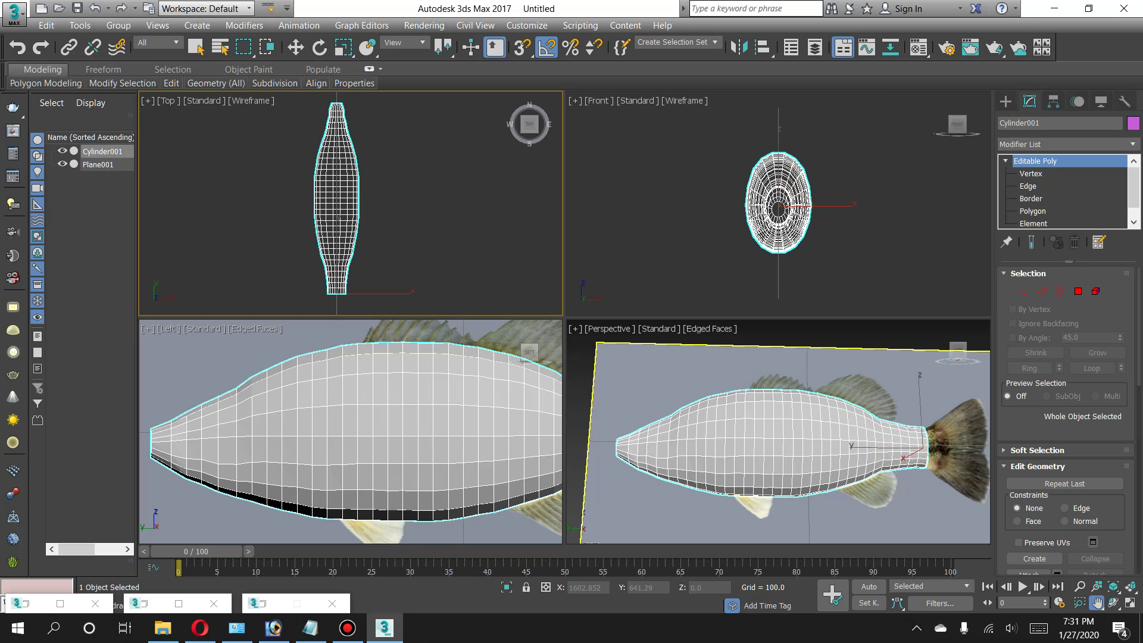
left_click_drag(336, 179, 334, 232)
scroll(340, 166, "up", 1)
scroll(340, 166, "up", 1)
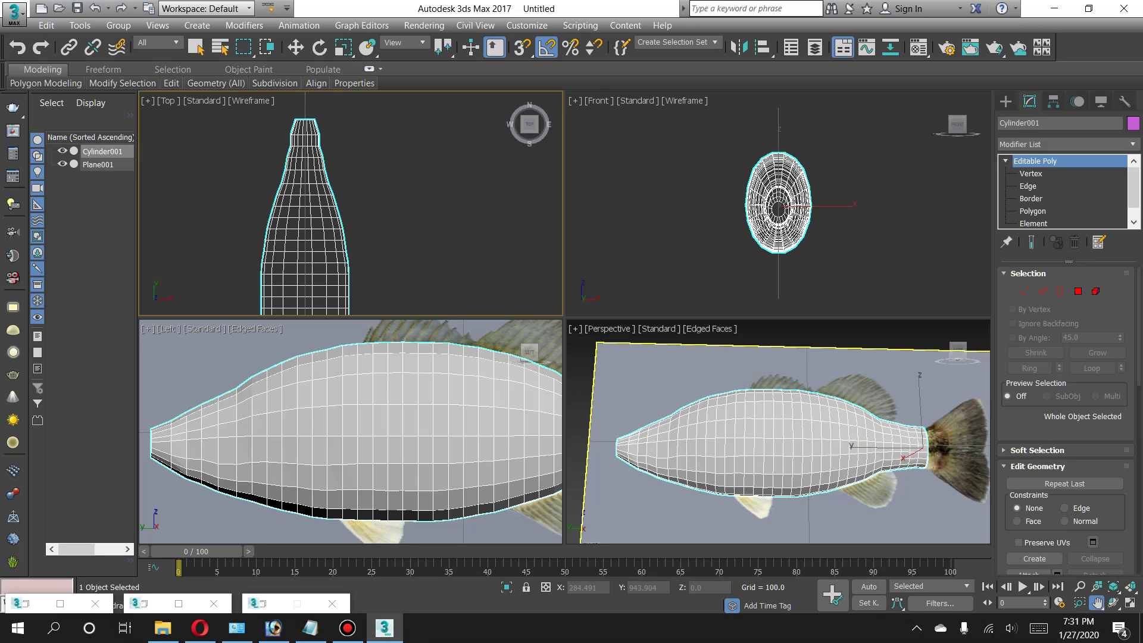
scroll(339, 167, "up", 2)
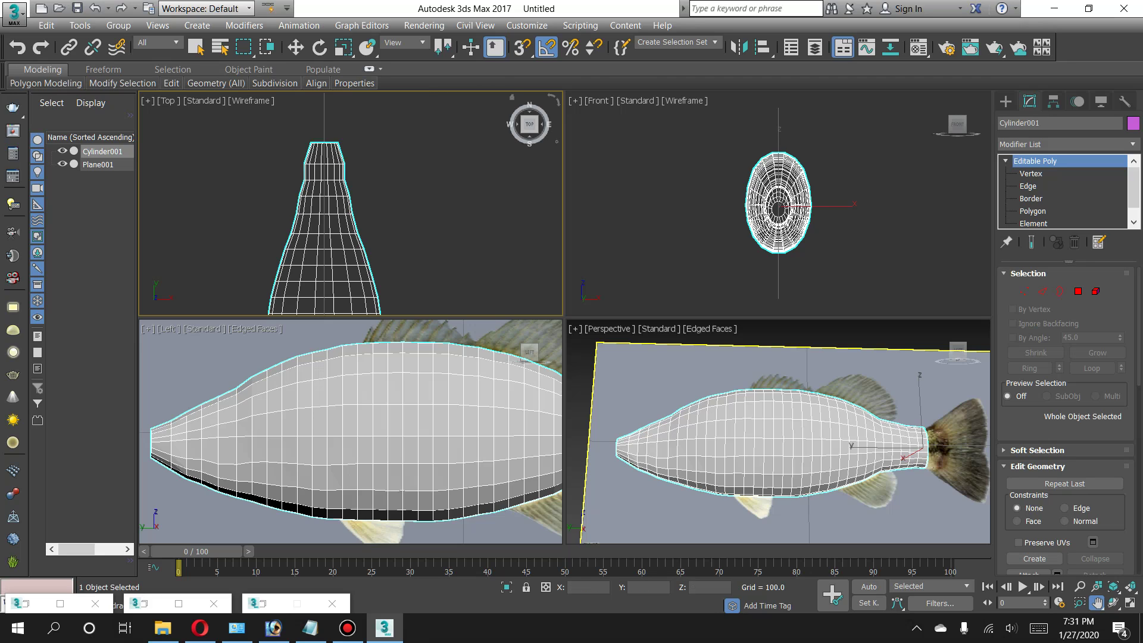
In Vertex mode, widen the vertex rows near the neck slightly along X.
key("1")
key("r")
scroll(233, 217, "up", 1)
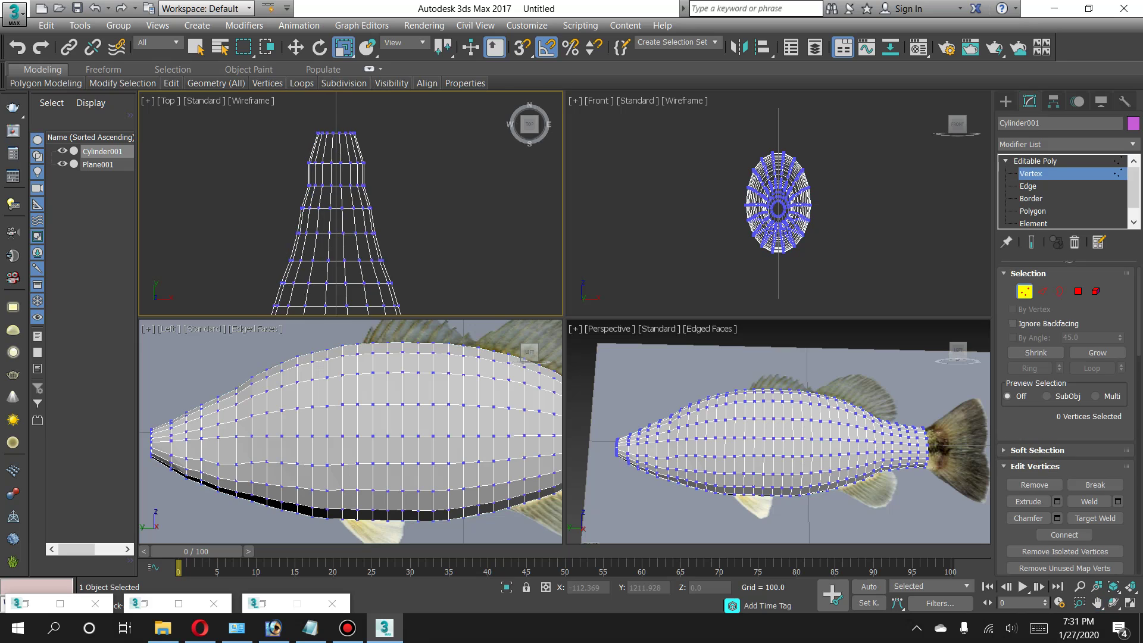
scroll(233, 218, "up", 1)
left_click_drag(288, 182, 405, 206)
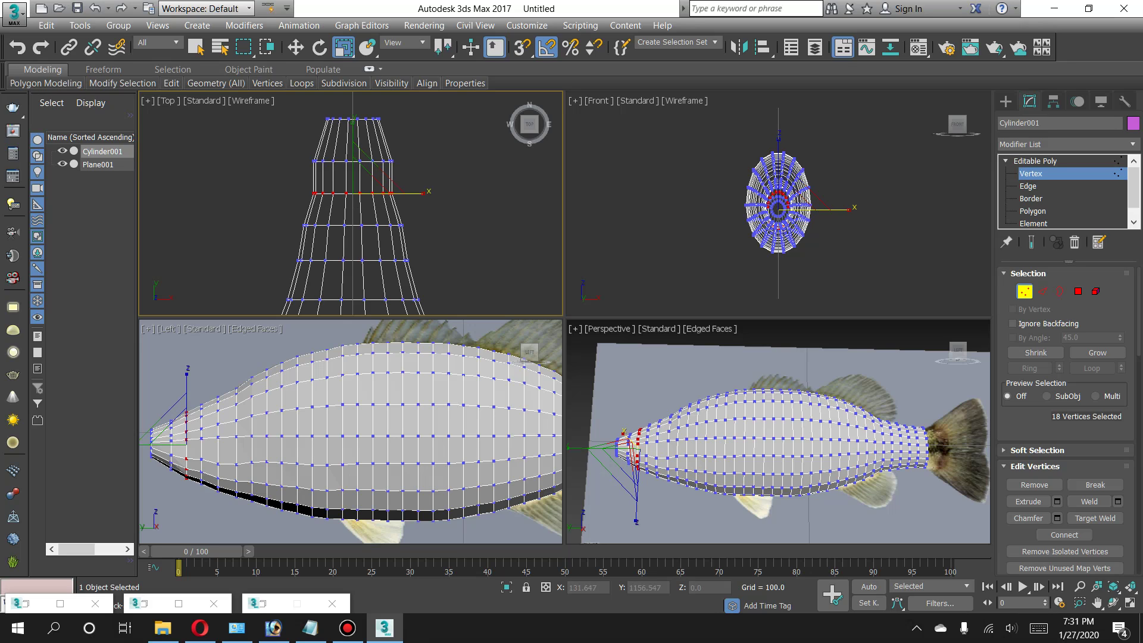
left_click_drag(405, 194, 414, 194)
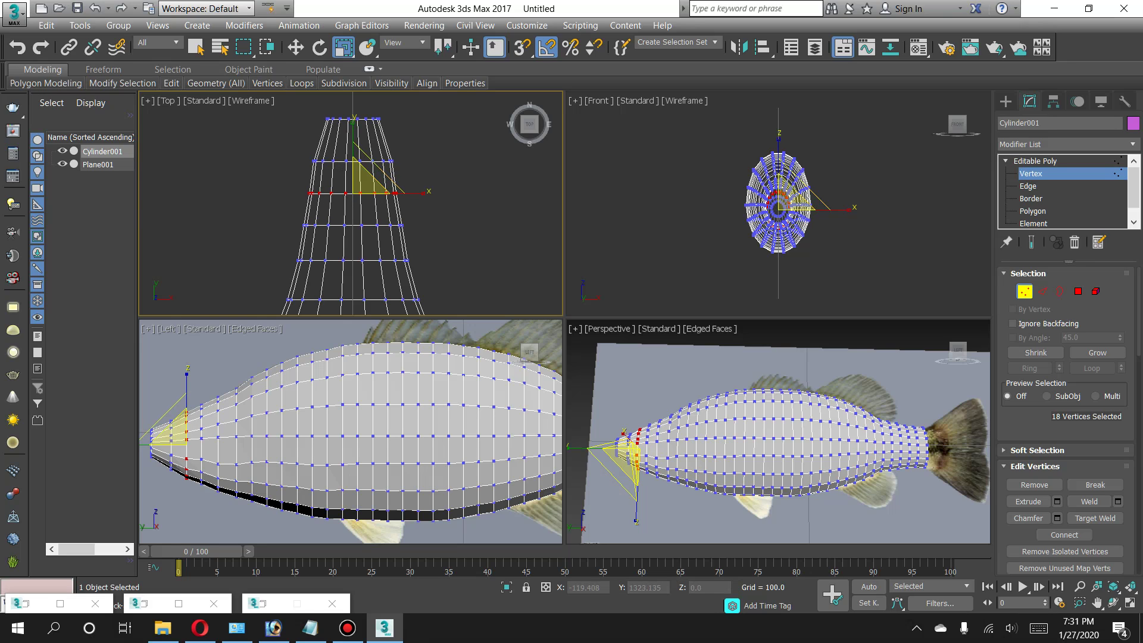
left_click_drag(412, 236, 412, 279)
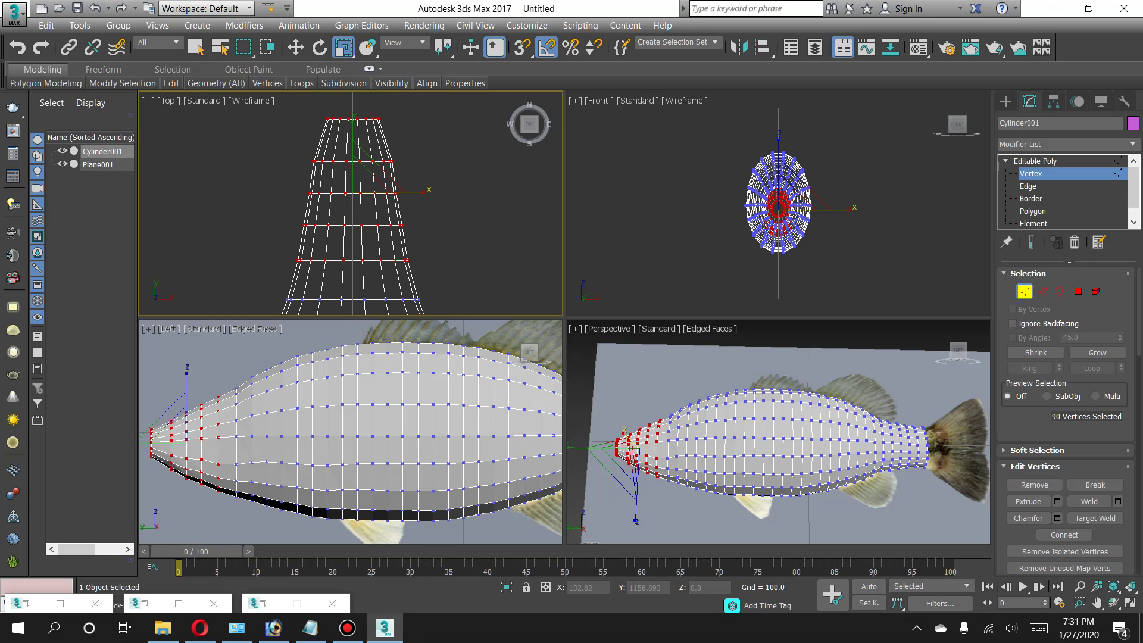
left_click_drag(405, 192, 422, 192)
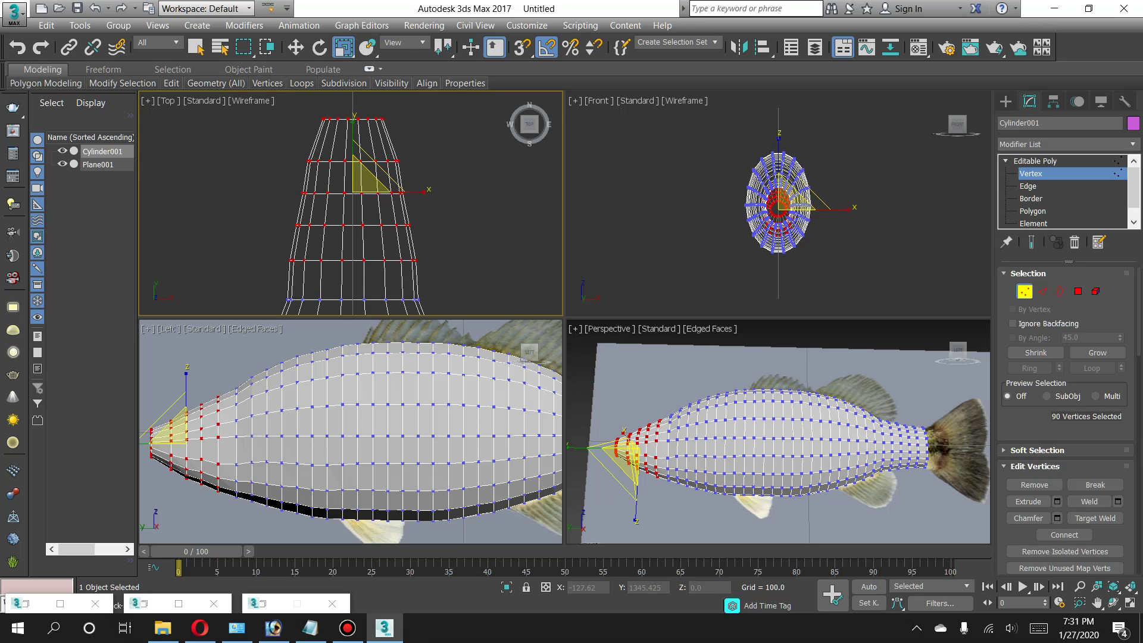
Widen the top three vertex rows at the narrow end, then select the middle and lower rows.
left_click_drag(282, 101, 375, 143)
left_click_drag(443, 197, 444, 198)
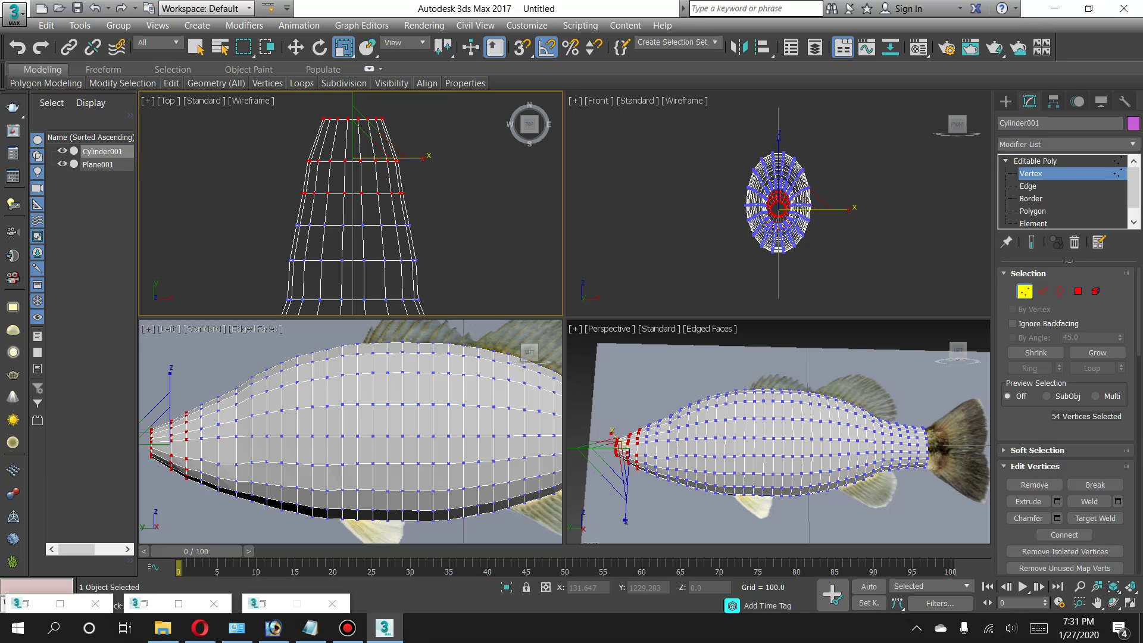
left_click_drag(357, 156, 357, 139)
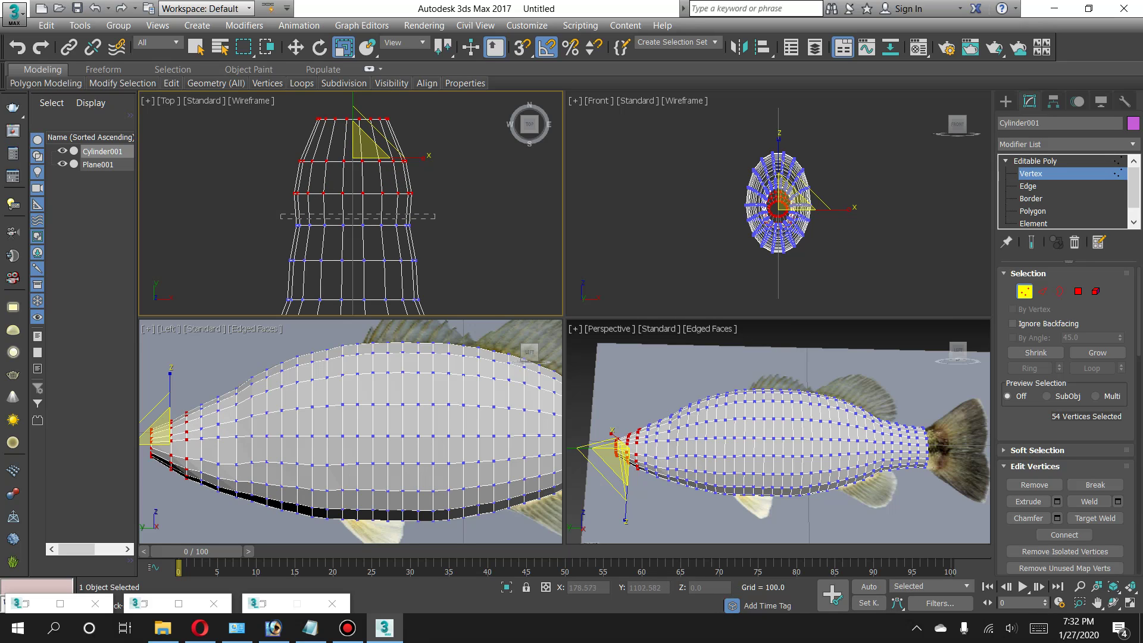
left_click_drag(454, 233, 408, 225)
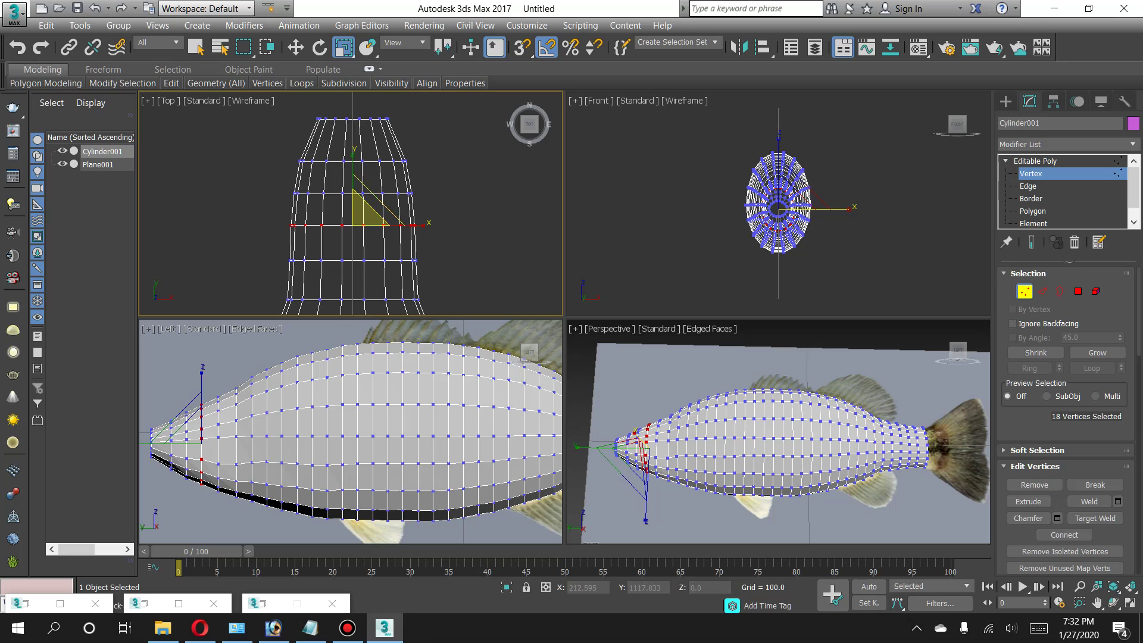
scroll(431, 214, "down", 3)
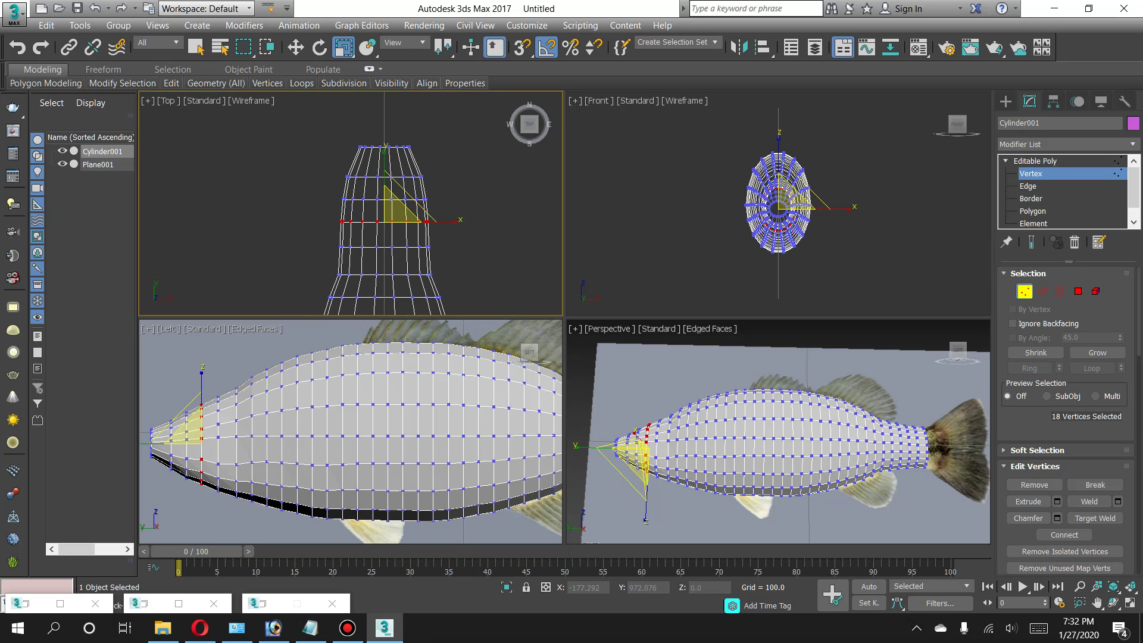
left_click_drag(320, 264, 459, 282)
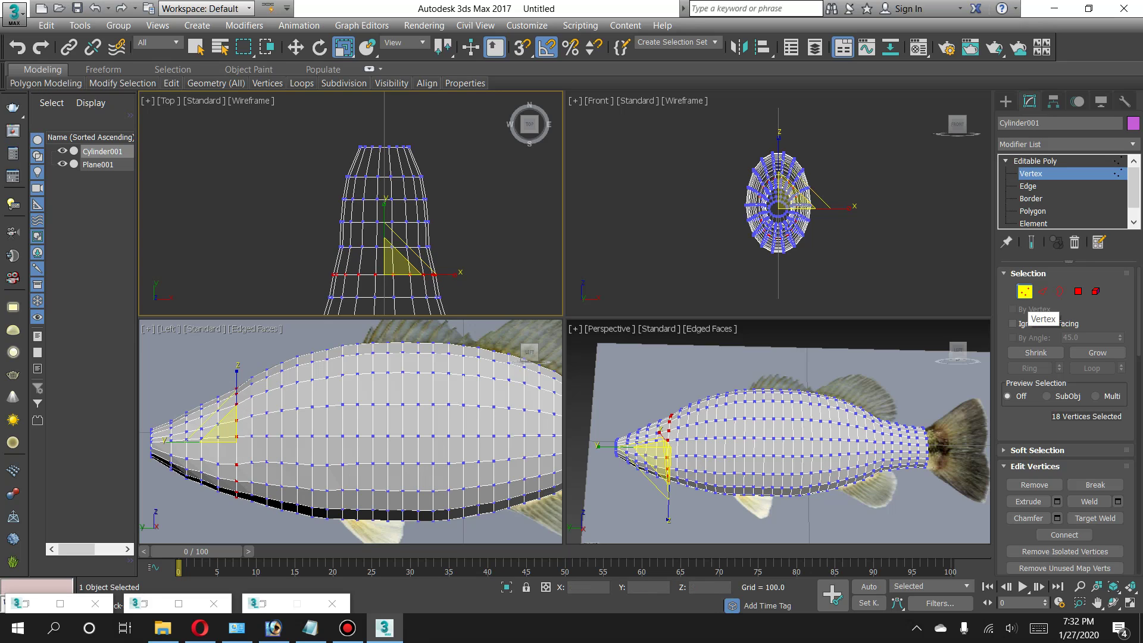
Exit Vertex mode, maximize the Perspective view, and hide the Plane001 reference.
left_click(1025, 291)
left_click(929, 369)
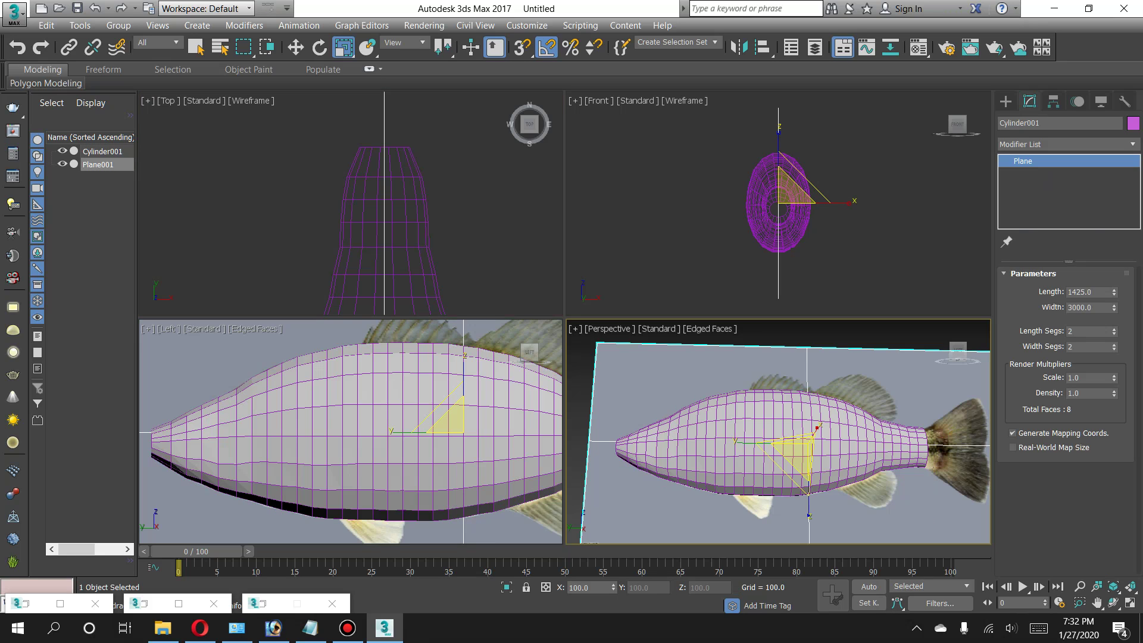
key("alt+w")
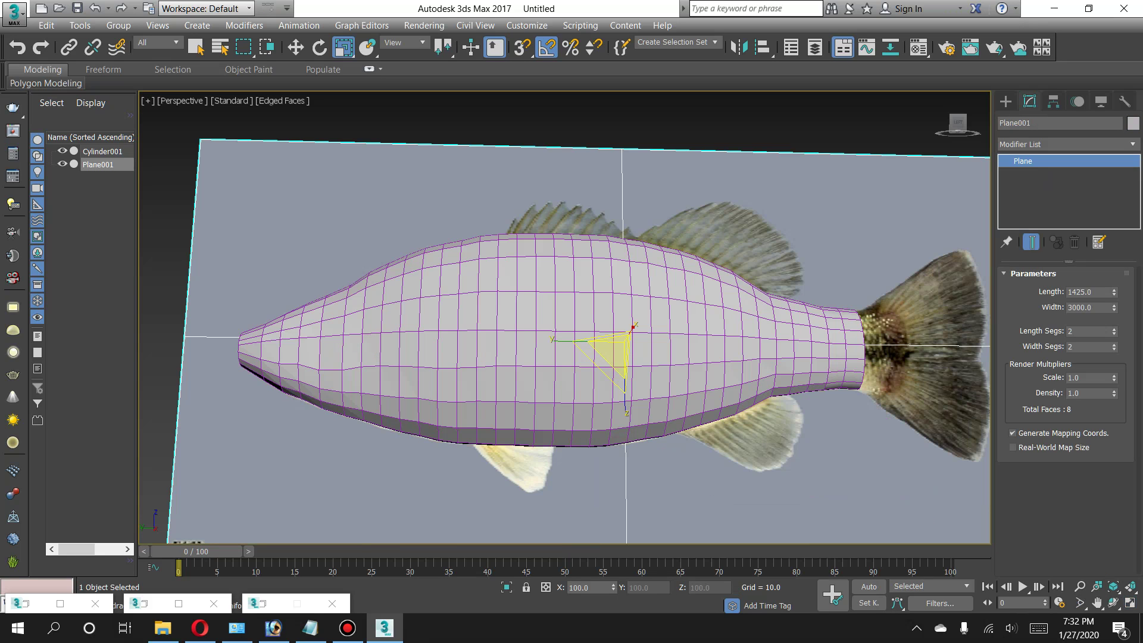
left_click(62, 164)
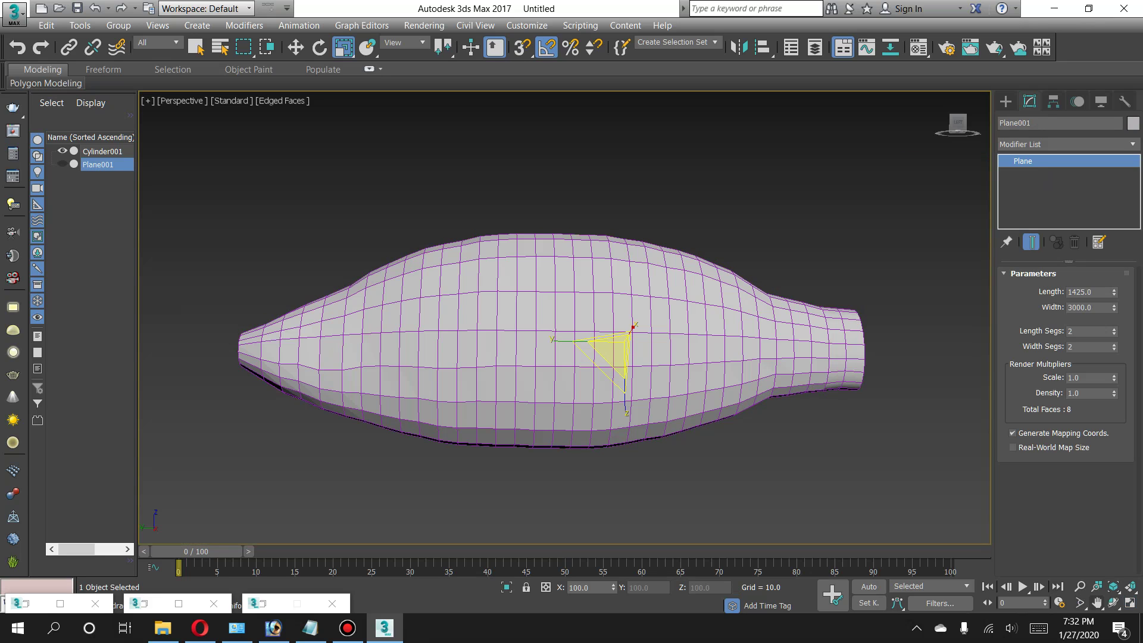
Orbit around the body mesh to inspect it from several angles, then clear the selection.
left_click(1113, 602)
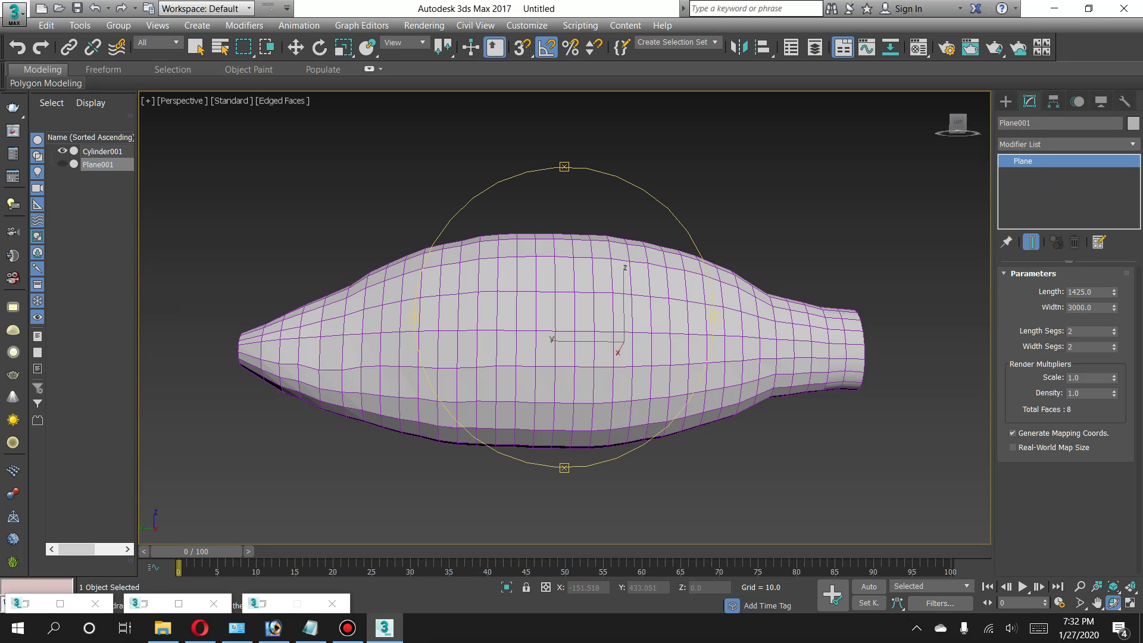
left_click_drag(536, 333, 655, 357)
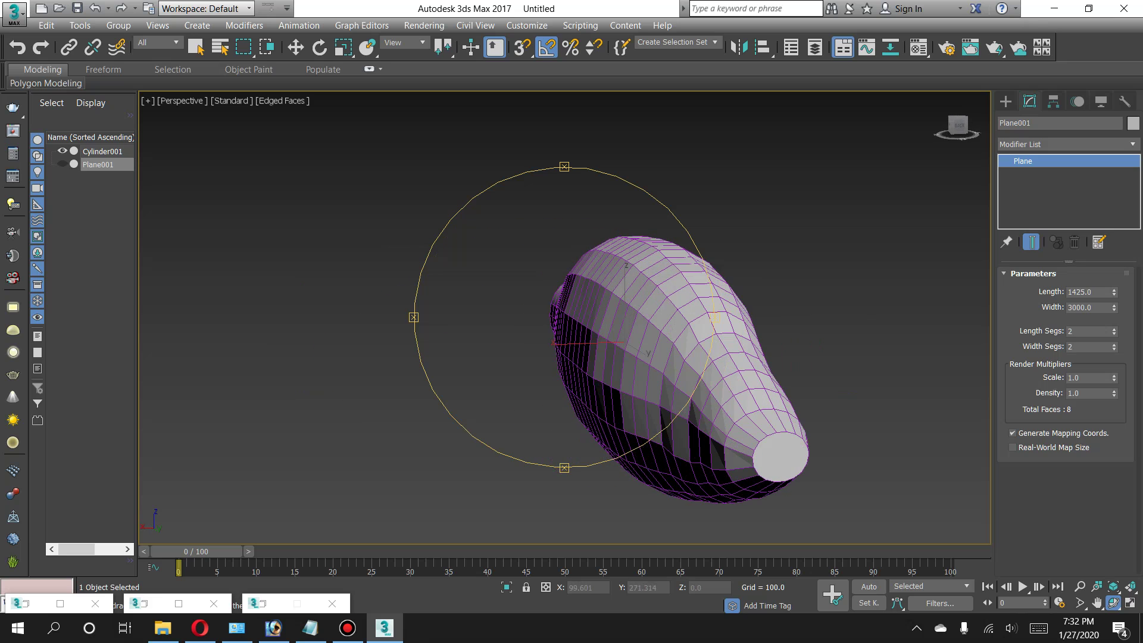
left_click_drag(566, 316, 685, 321)
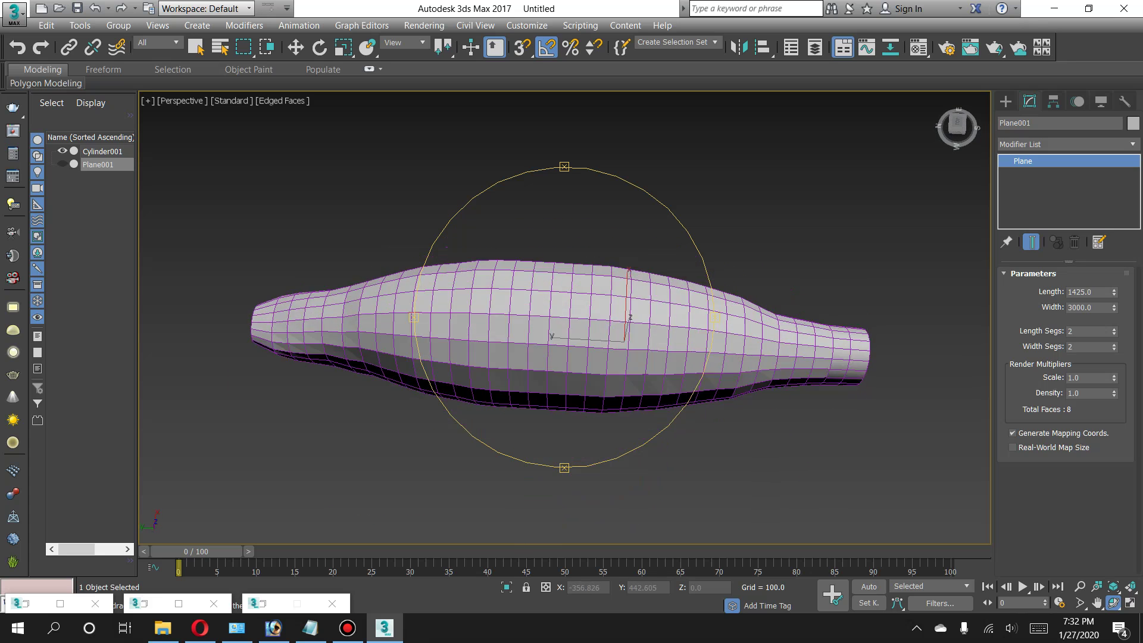
mouse_move(566, 322)
left_mouse_down()
mouse_move(565, 310)
mouse_move(625, 286)
left_mouse_up()
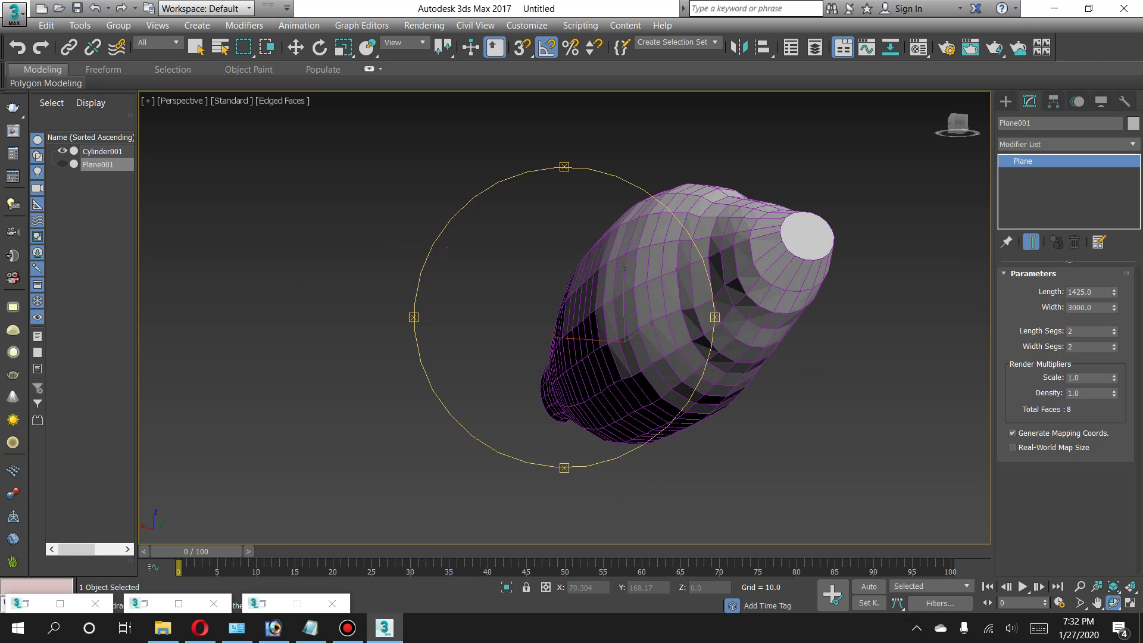
left_click_drag(565, 315, 495, 328)
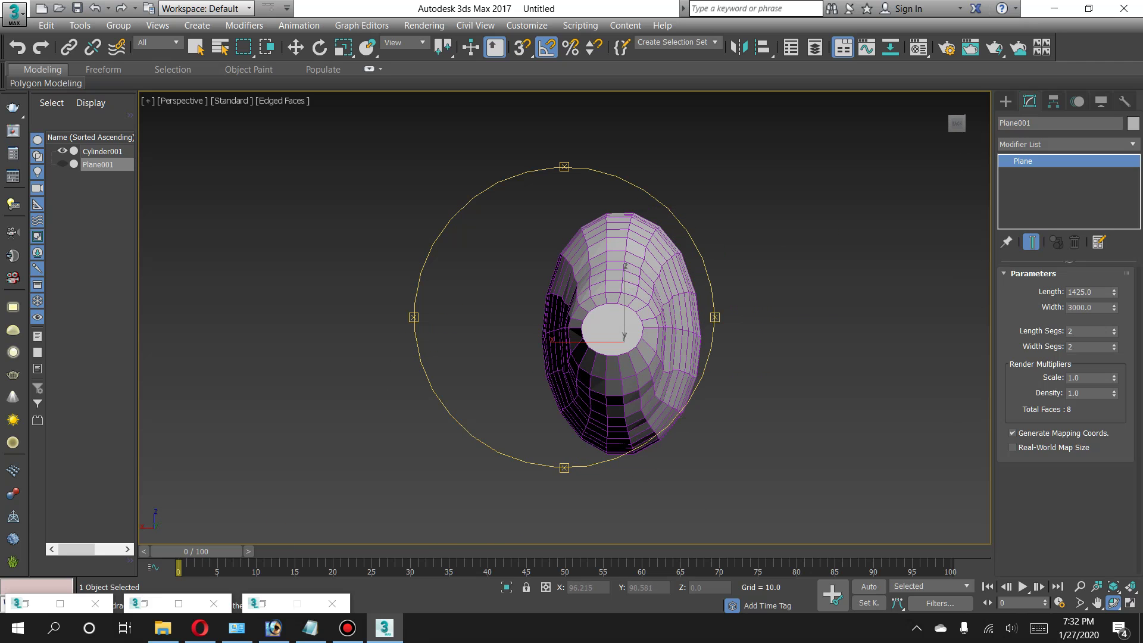
mouse_move(565, 316)
left_mouse_down()
mouse_move(524, 321)
mouse_move(619, 316)
mouse_move(536, 309)
left_mouse_up()
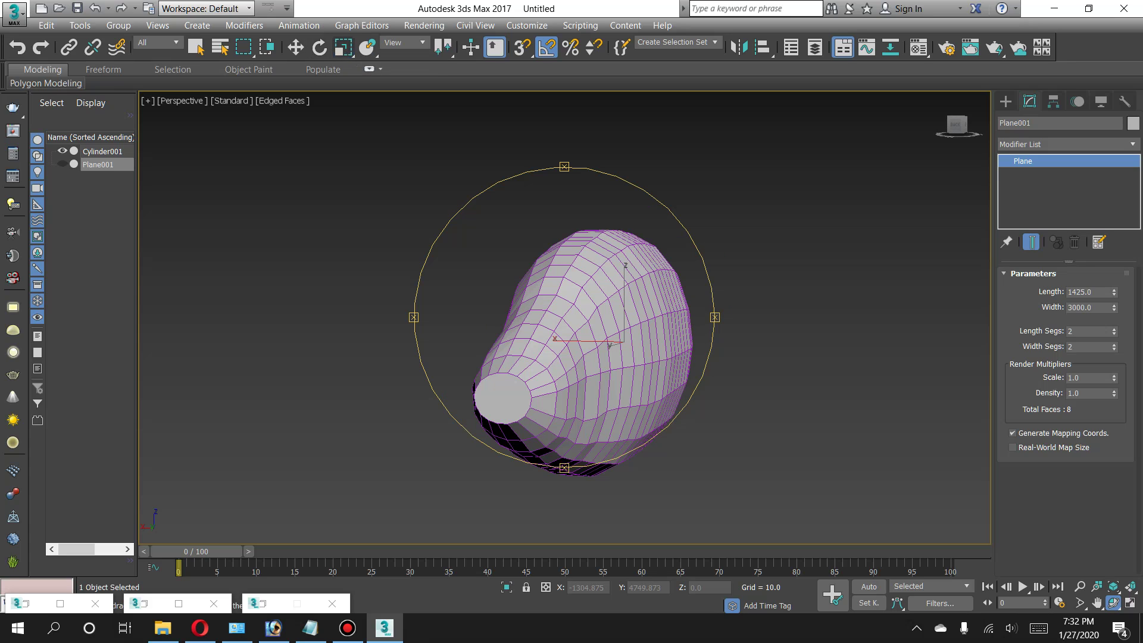
left_click(343, 47)
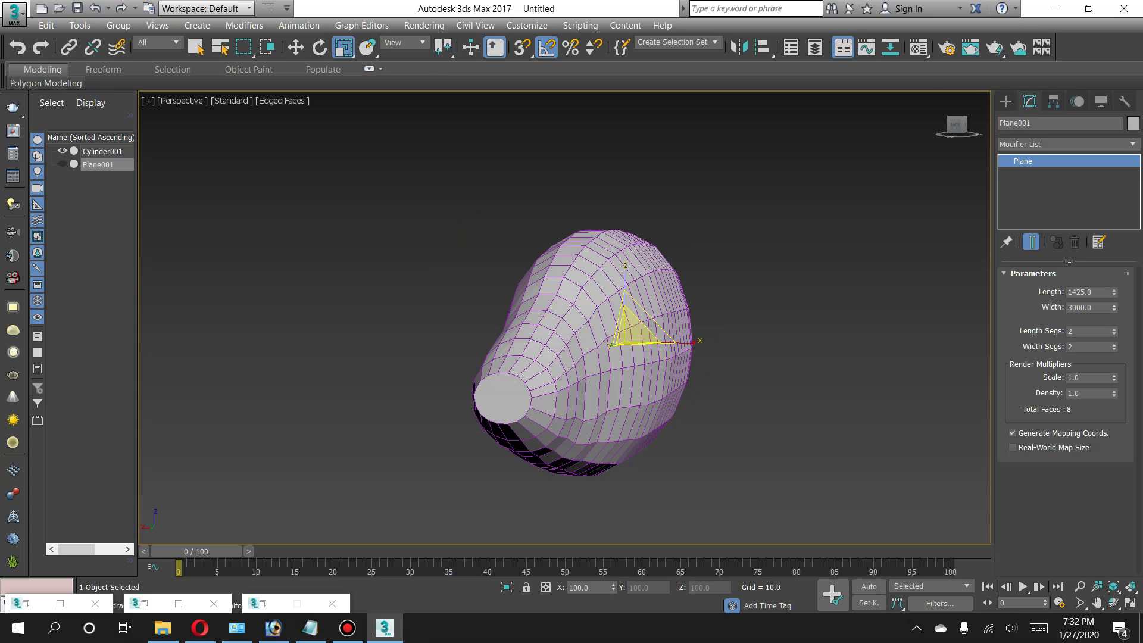
key("ctrl+d")
Set Cylinder001's object colour to gray.
left_click(583, 333)
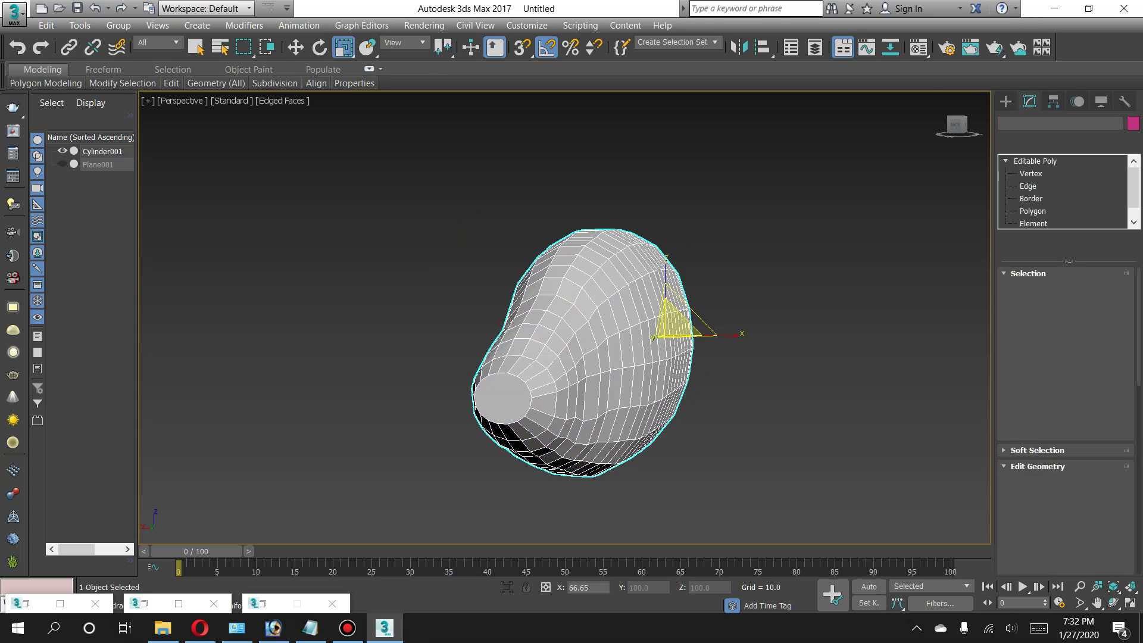
left_click(1133, 123)
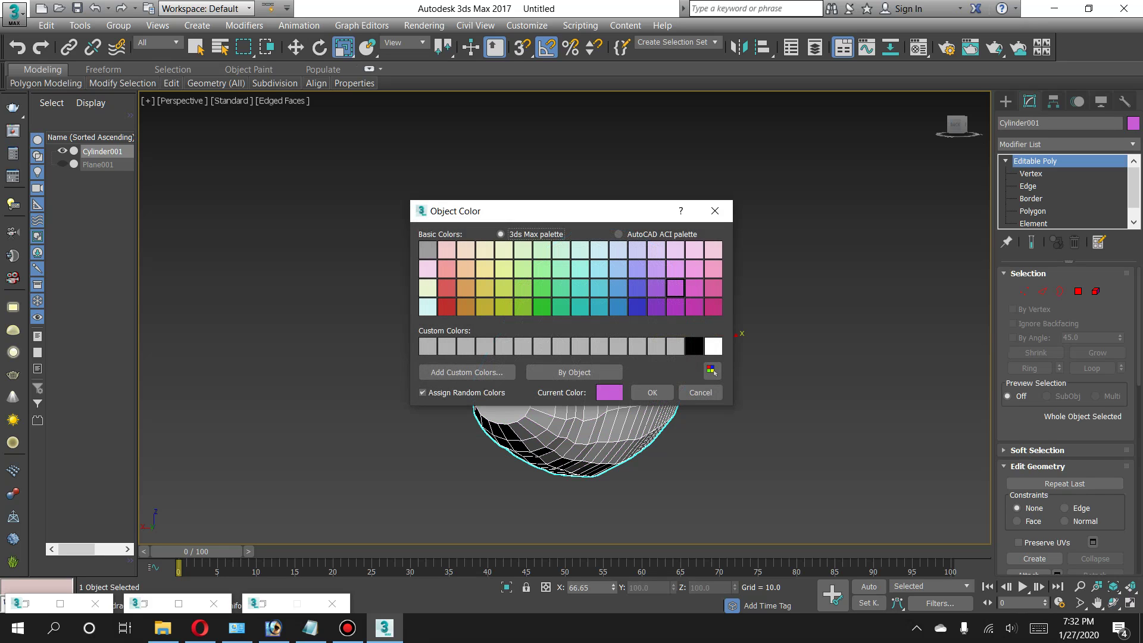
left_click(713, 346)
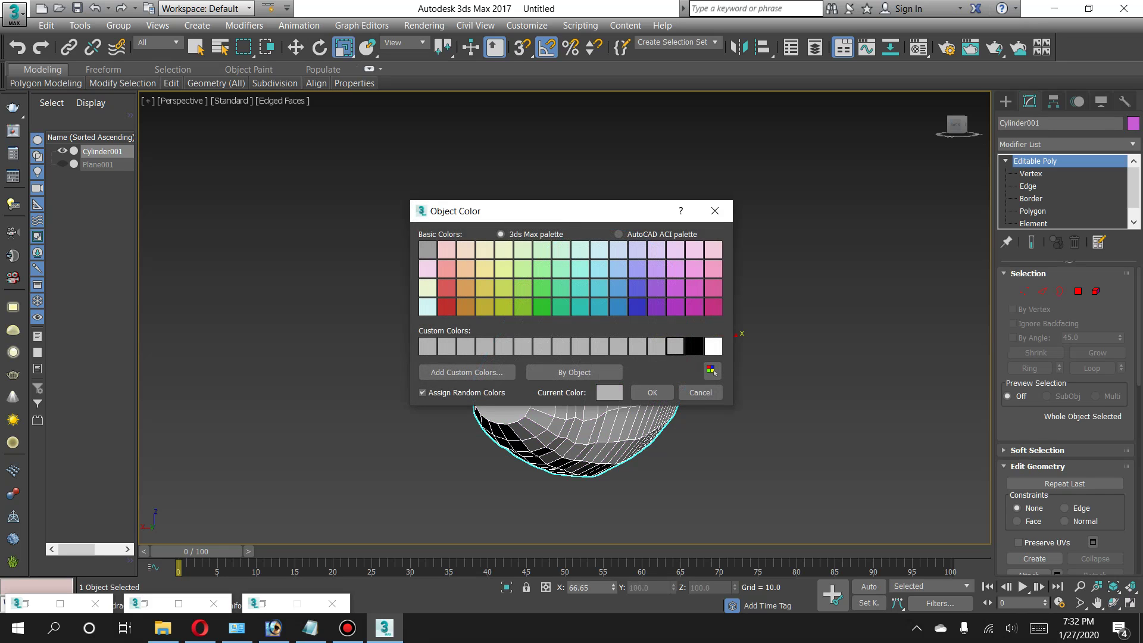
left_click(653, 393)
left_click(774, 416)
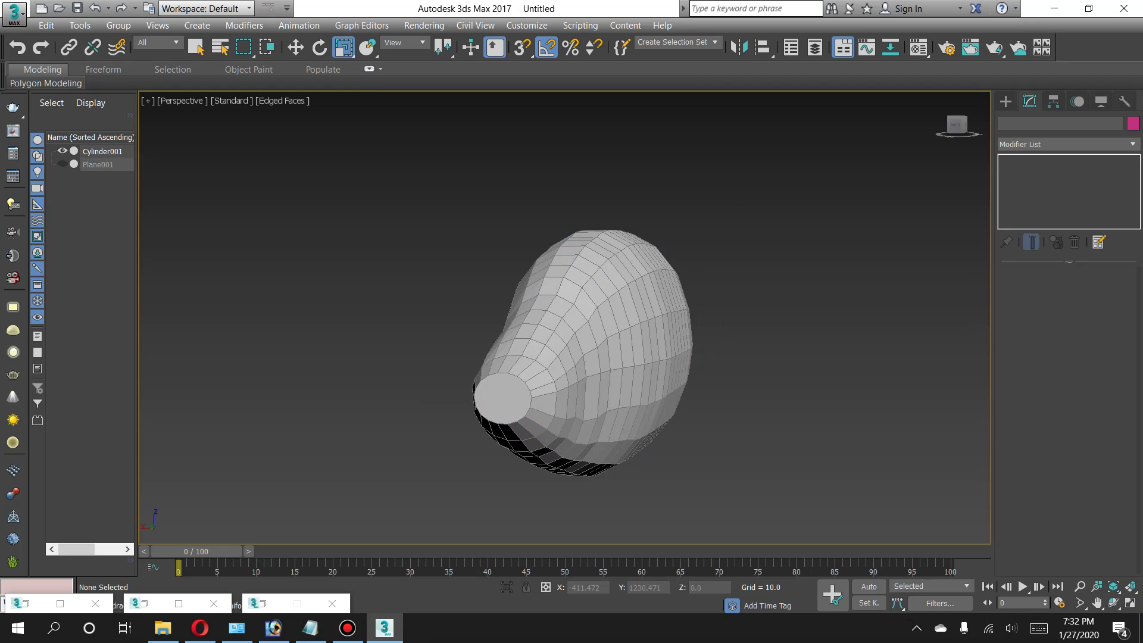
Stretch Cylinder001 slightly wider along X with the Scale gizmo.
left_click(596, 327)
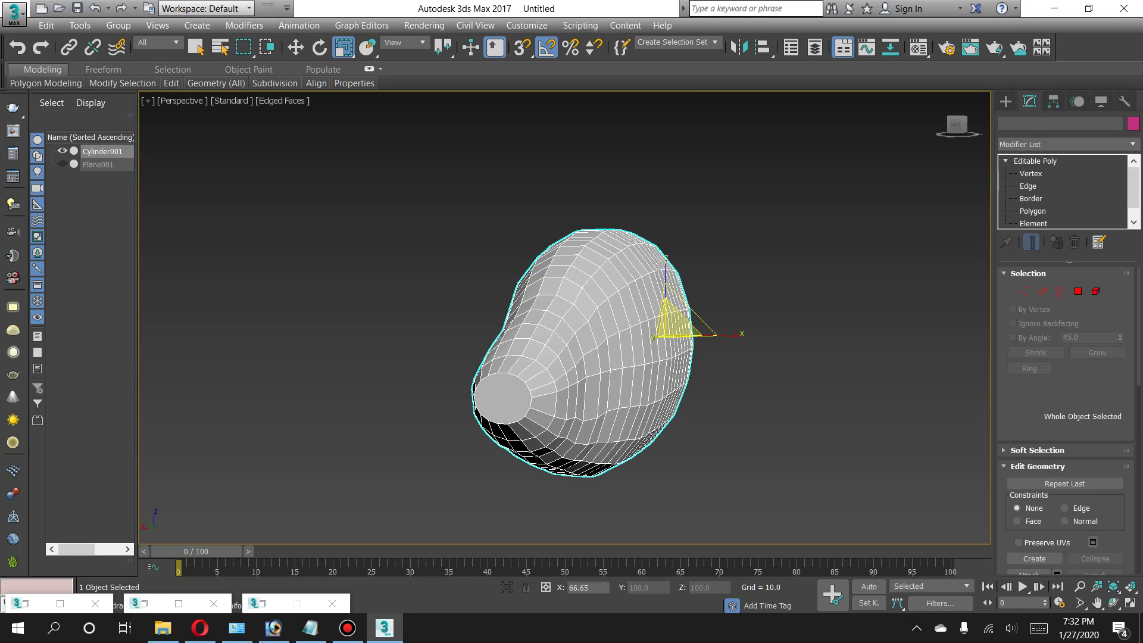
left_click_drag(730, 335, 752, 335)
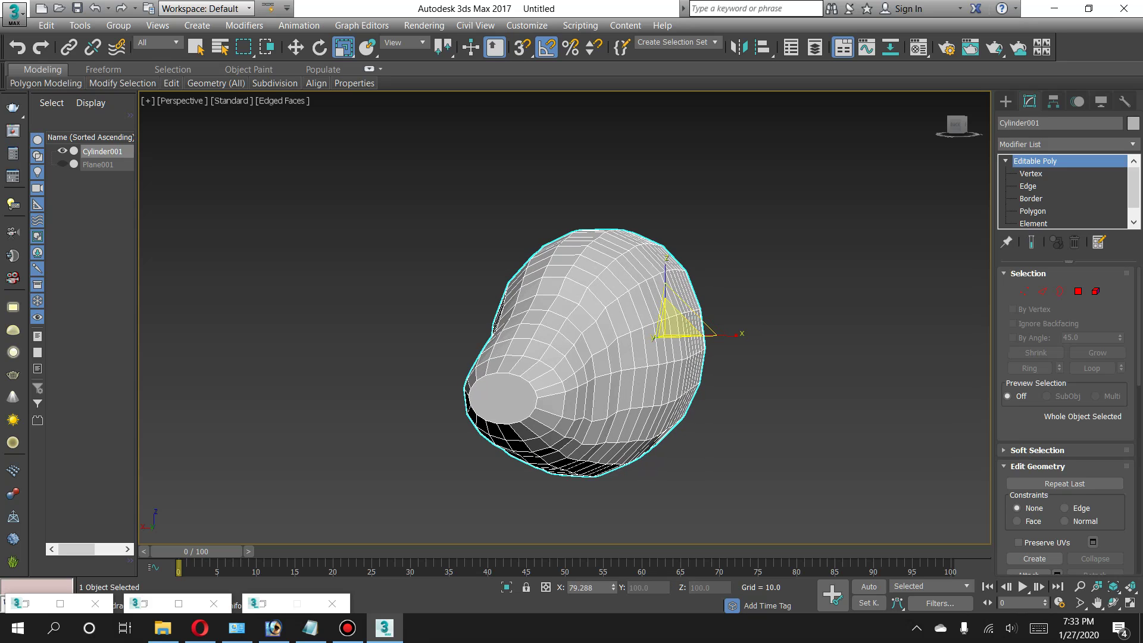
key("ctrl+d")
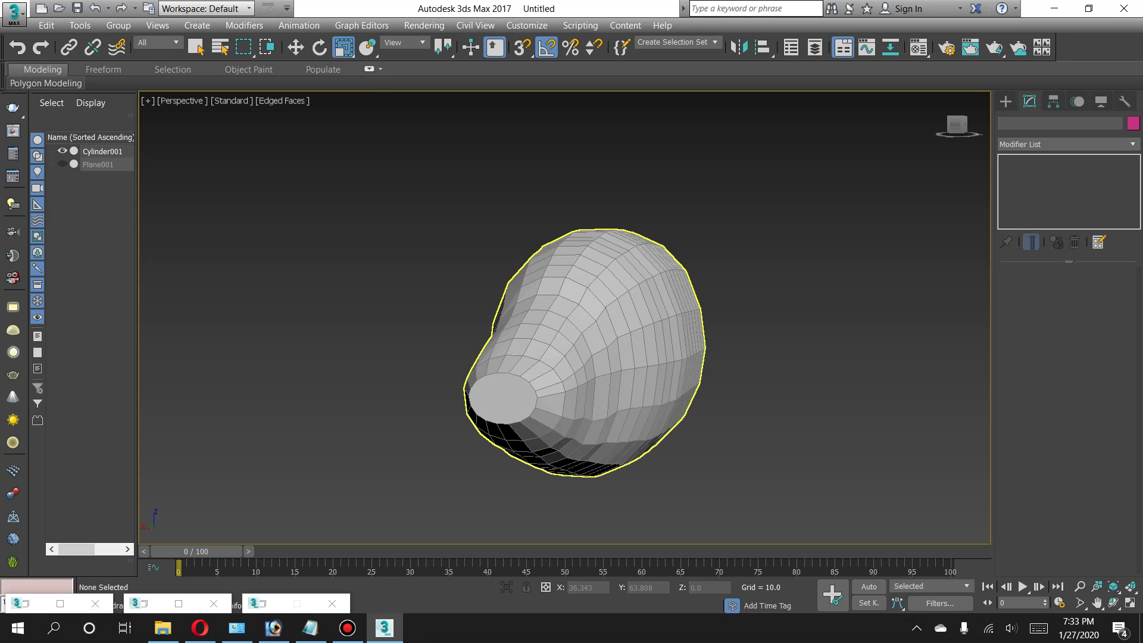
left_click(596, 333)
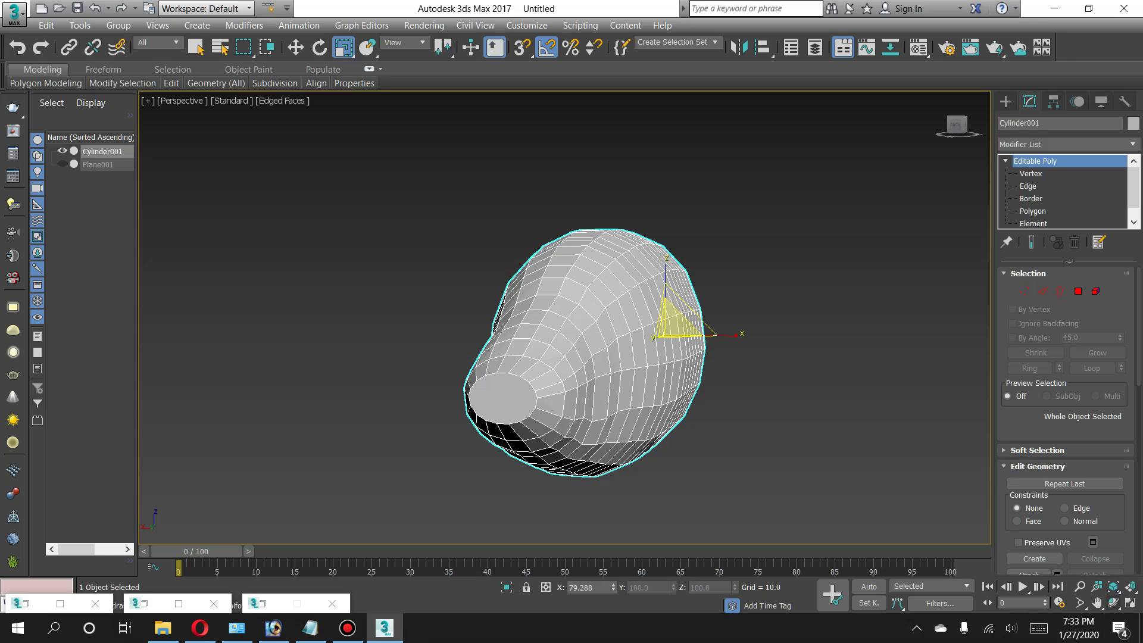
Restore the four-view layout and frame the body mesh in the Top view.
key("e")
mouse_move(566, 358)
middle_mouse_down("alt")
mouse_move(507, 357)
mouse_move(622, 318)
middle_mouse_up("alt")
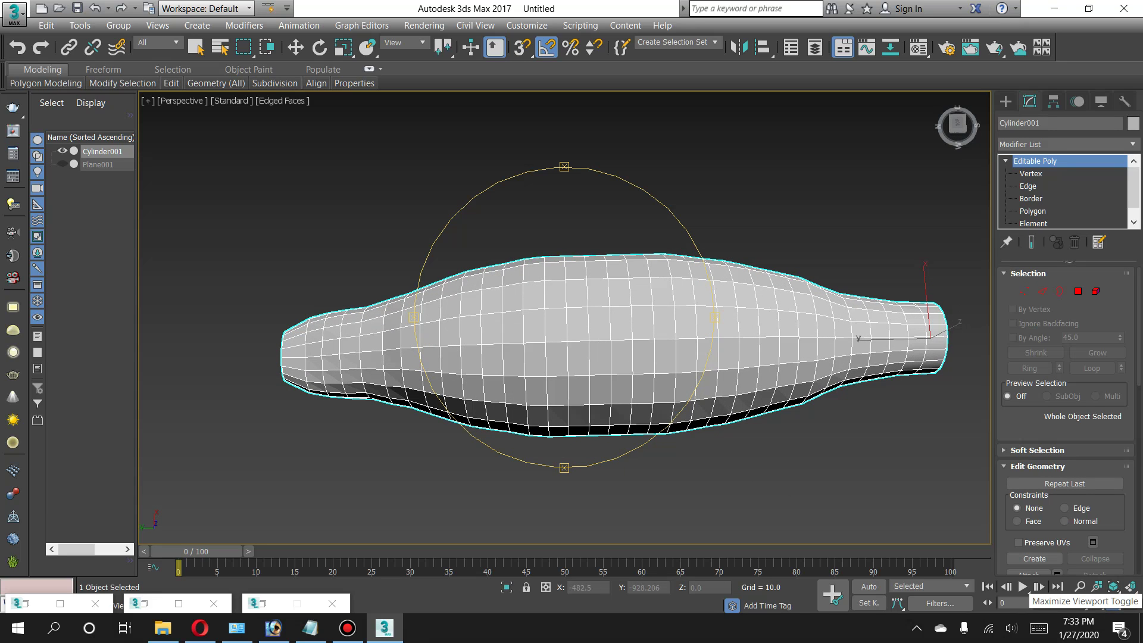
key("alt+w")
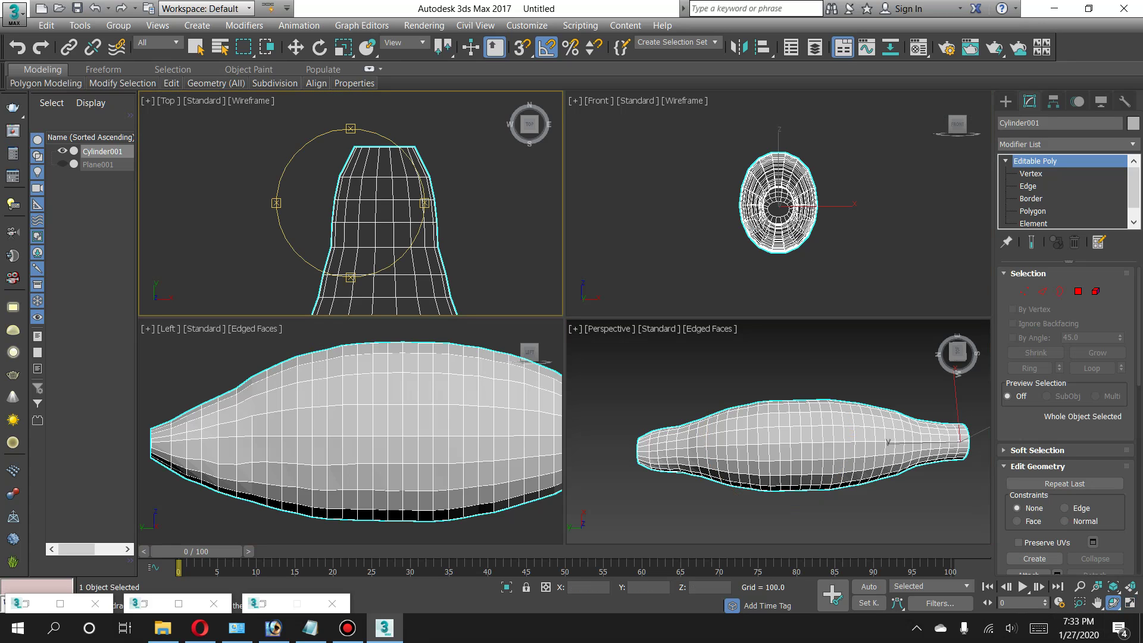
scroll(756, 182, "up", 1)
scroll(756, 182, "up", 1)
scroll(756, 181, "up", 2)
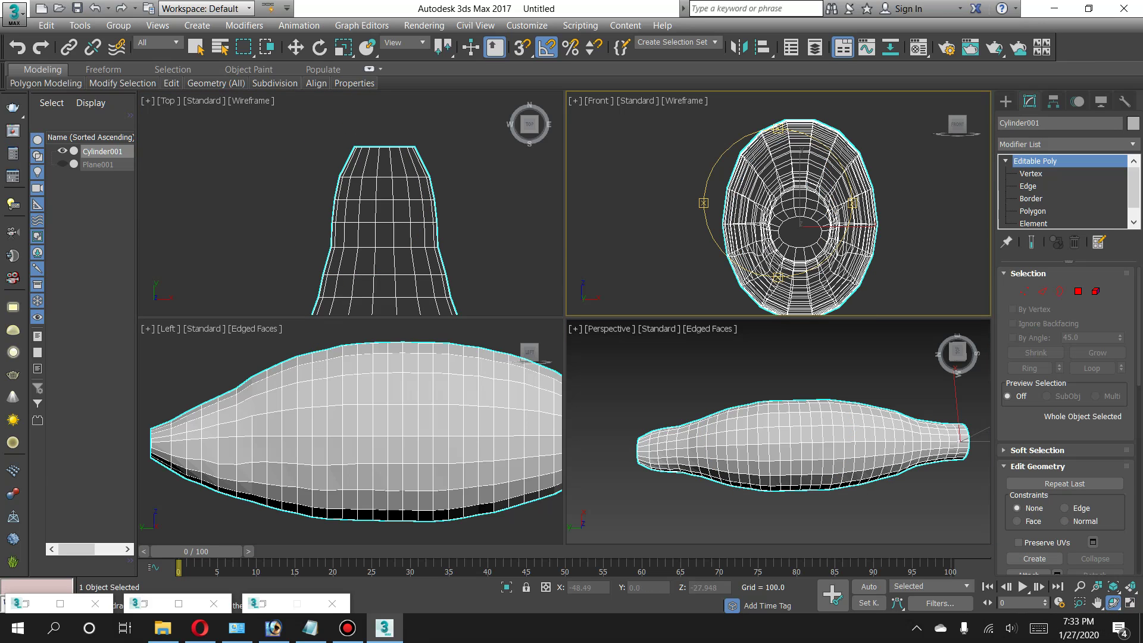
scroll(787, 229, "down", 1)
scroll(787, 230, "down", 2)
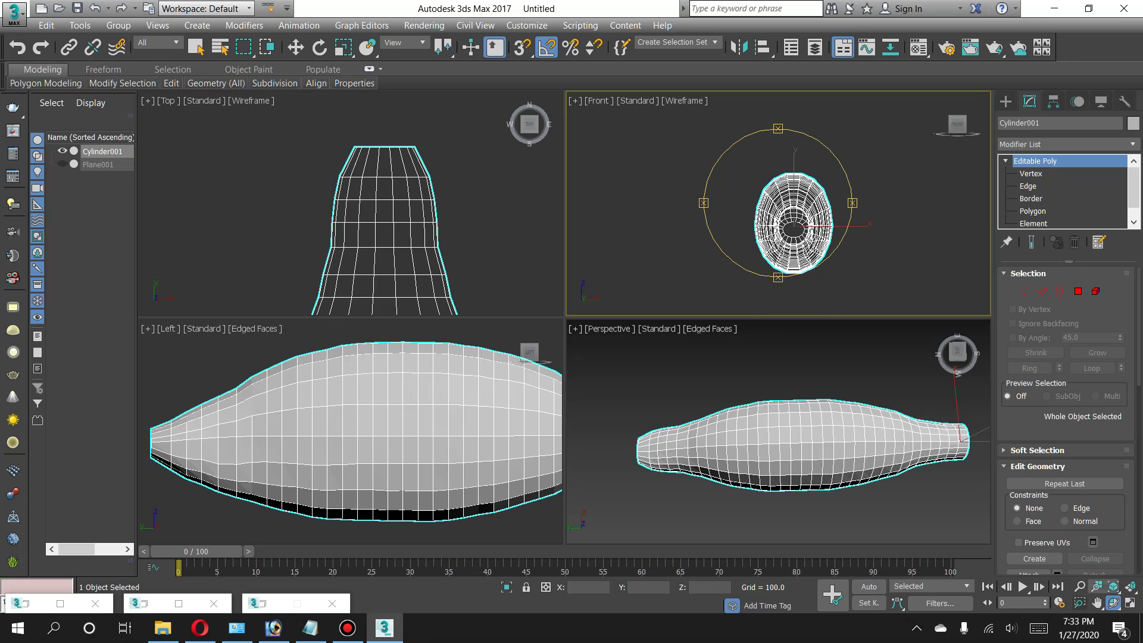
middle_click_drag(381, 238, 375, 232)
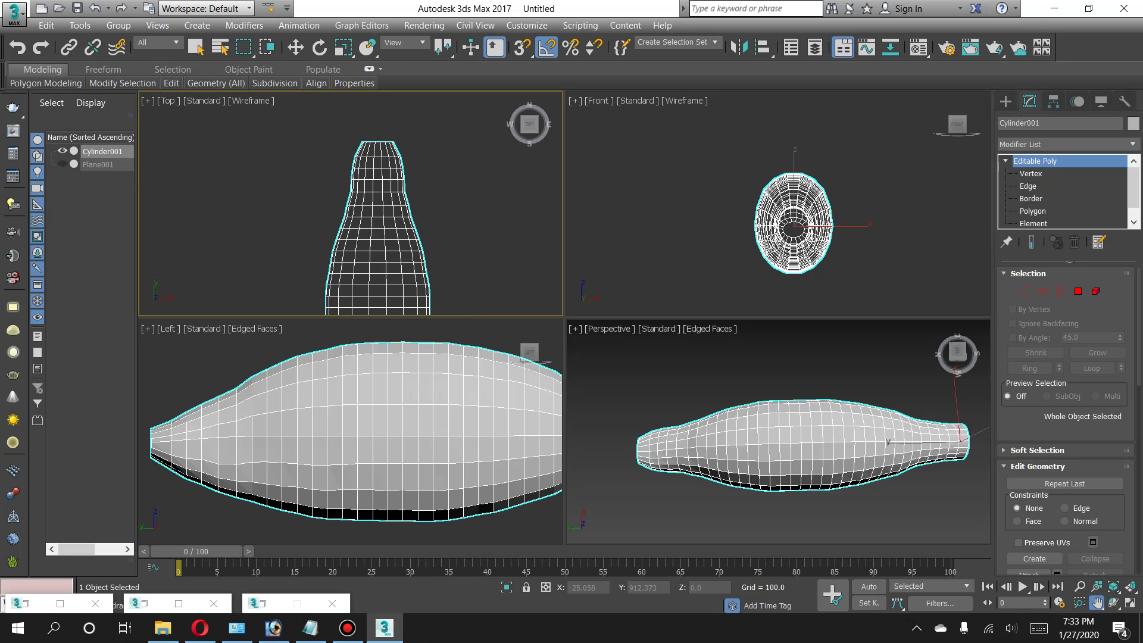
scroll(375, 204, "down", 2)
scroll(375, 204, "down", 1)
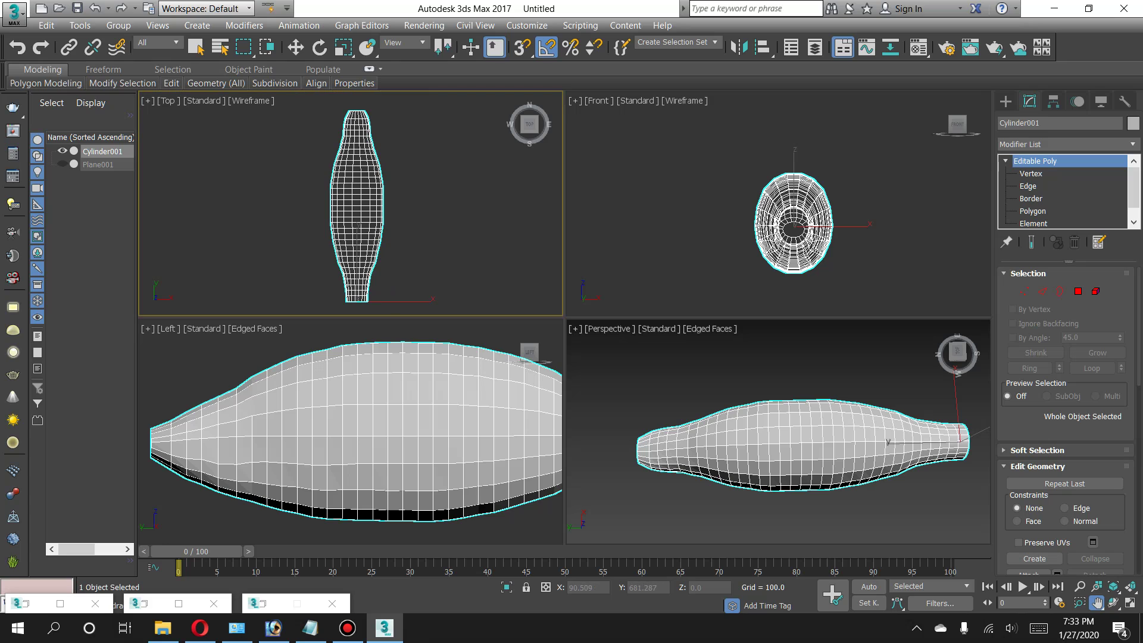
Scale Cylinder001 along X by entering 96, 89, then 86 percent.
left_click(344, 48)
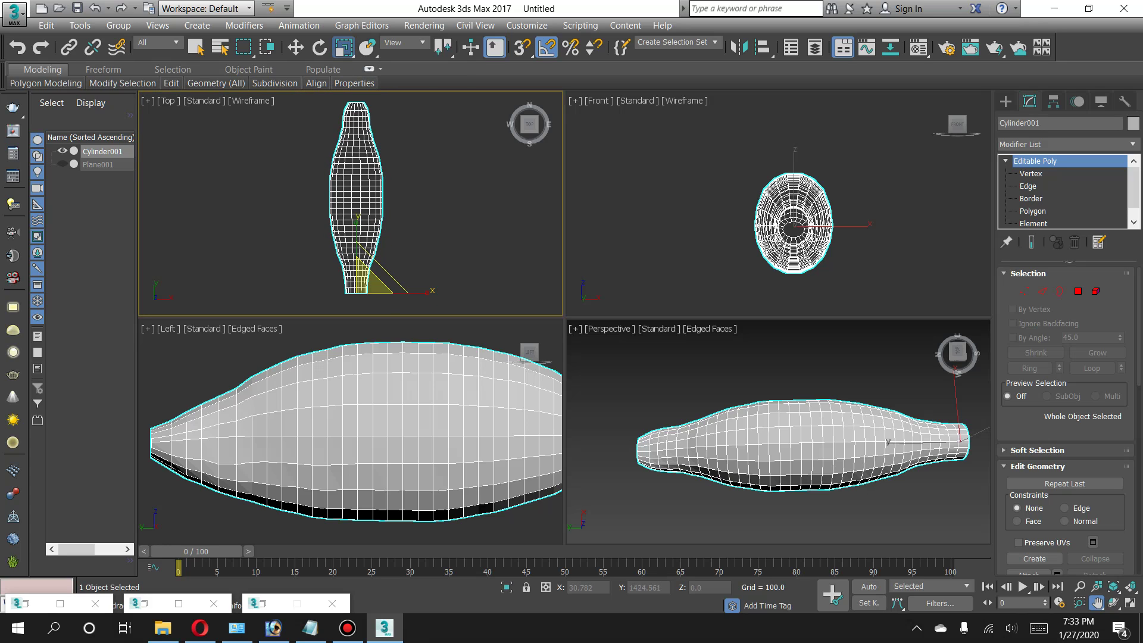
type("96")
key("Return")
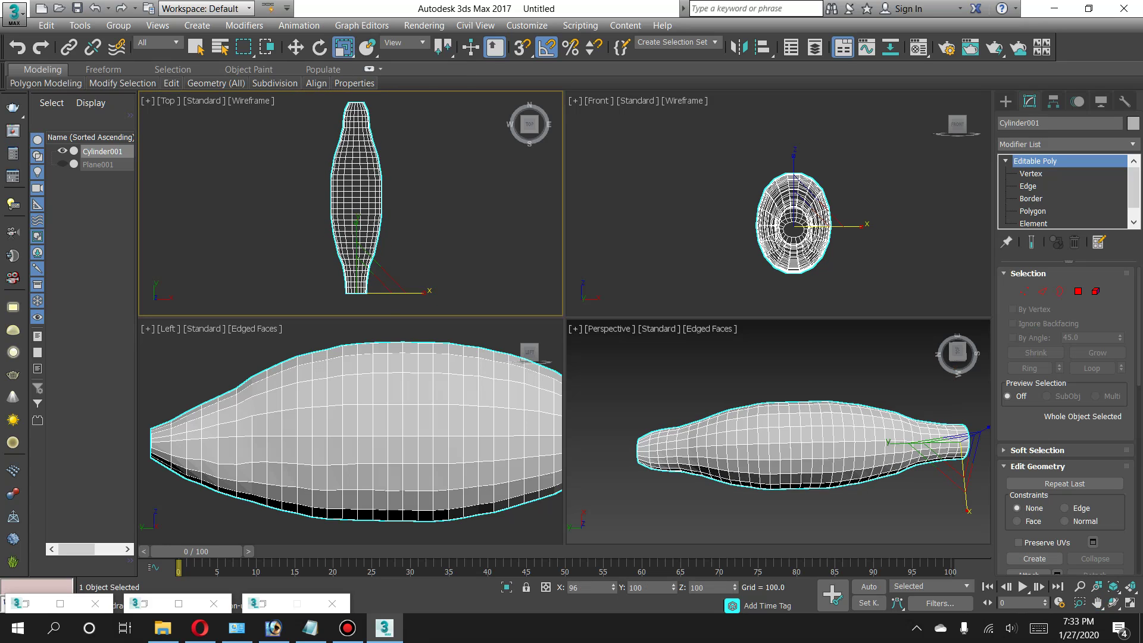
type("89")
key("Return")
type("86")
key("Return")
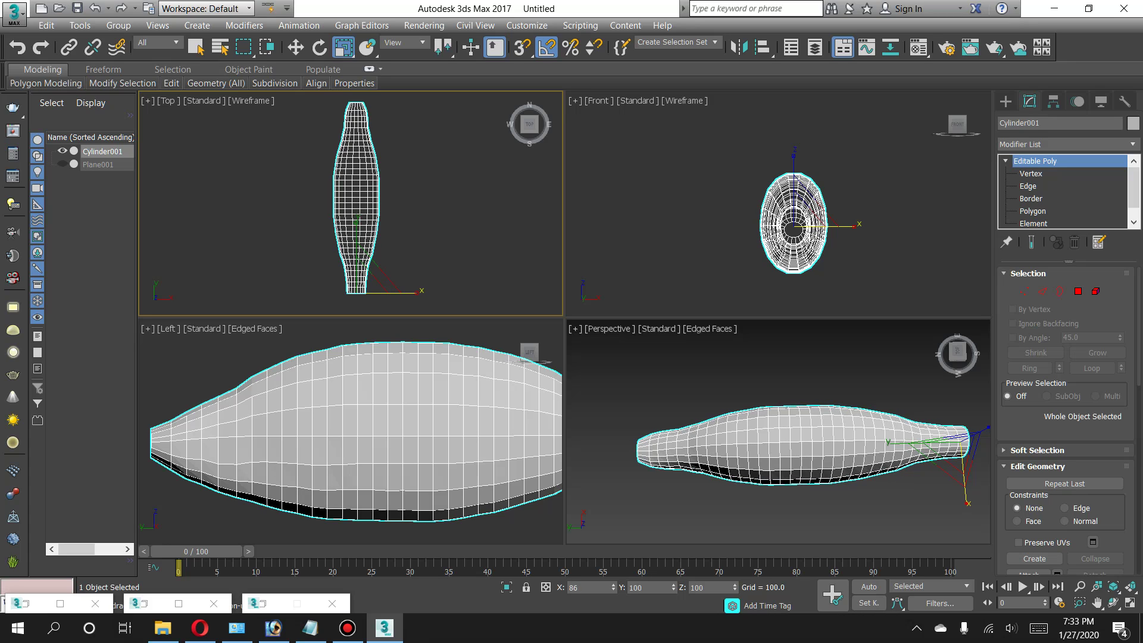
key("equal")
Maximize the Perspective view and orbit to inspect the narrowed body.
left_click(956, 452)
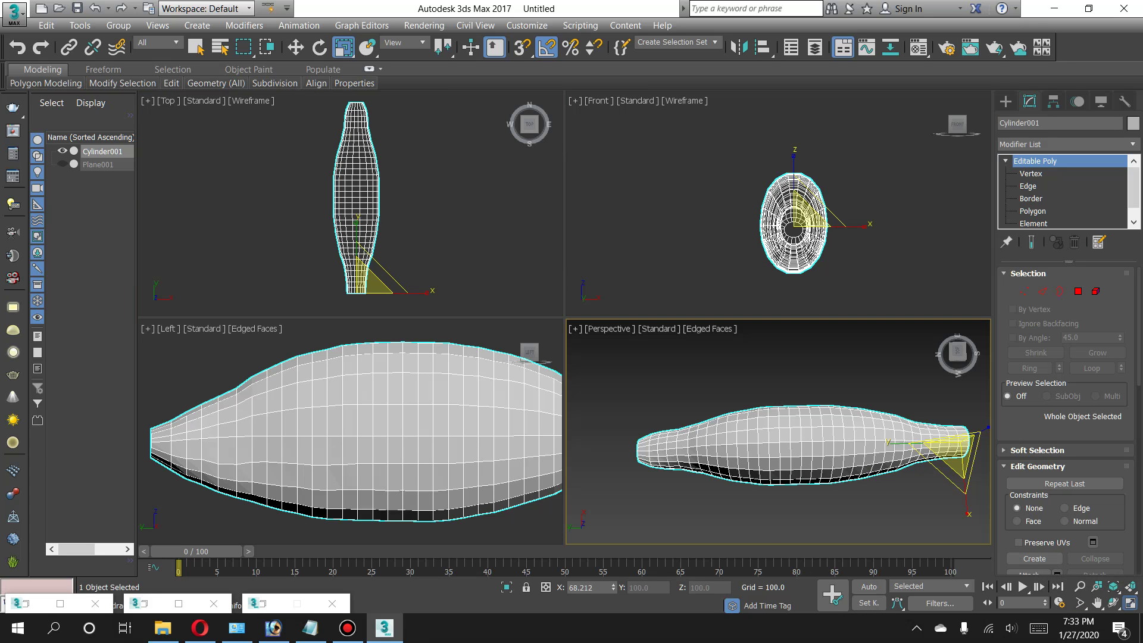
left_click(1129, 603)
left_click(1114, 603)
mouse_move(565, 334)
left_mouse_down()
mouse_move(572, 309)
mouse_move(566, 325)
left_mouse_up()
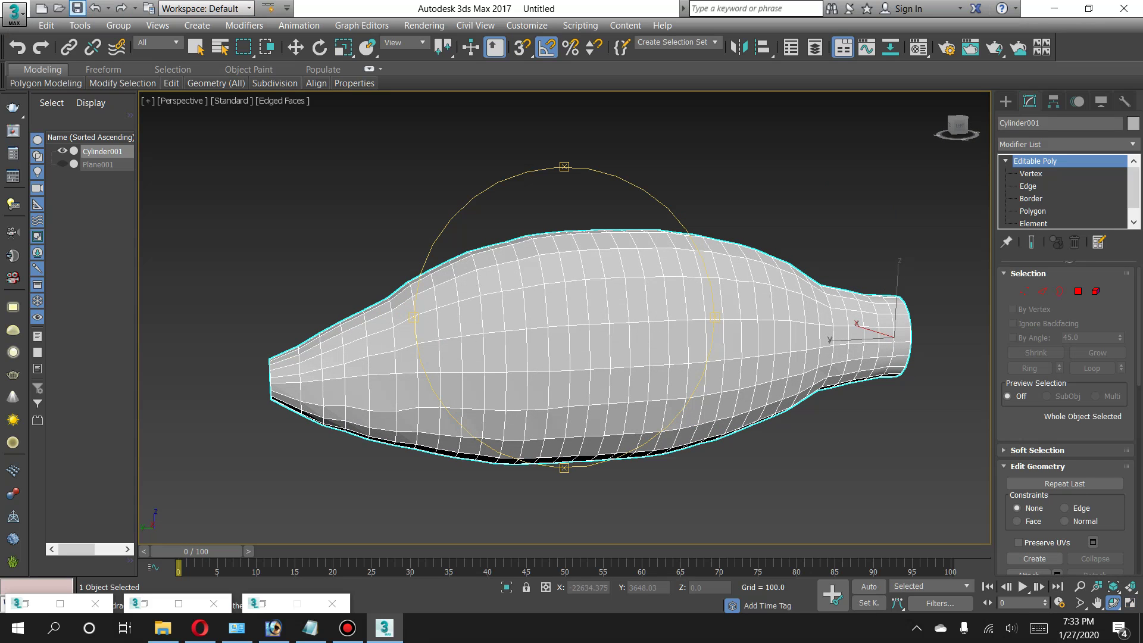
Save the scene as 'real bass_01' inside a new 'real bass' folder.
left_click(78, 8)
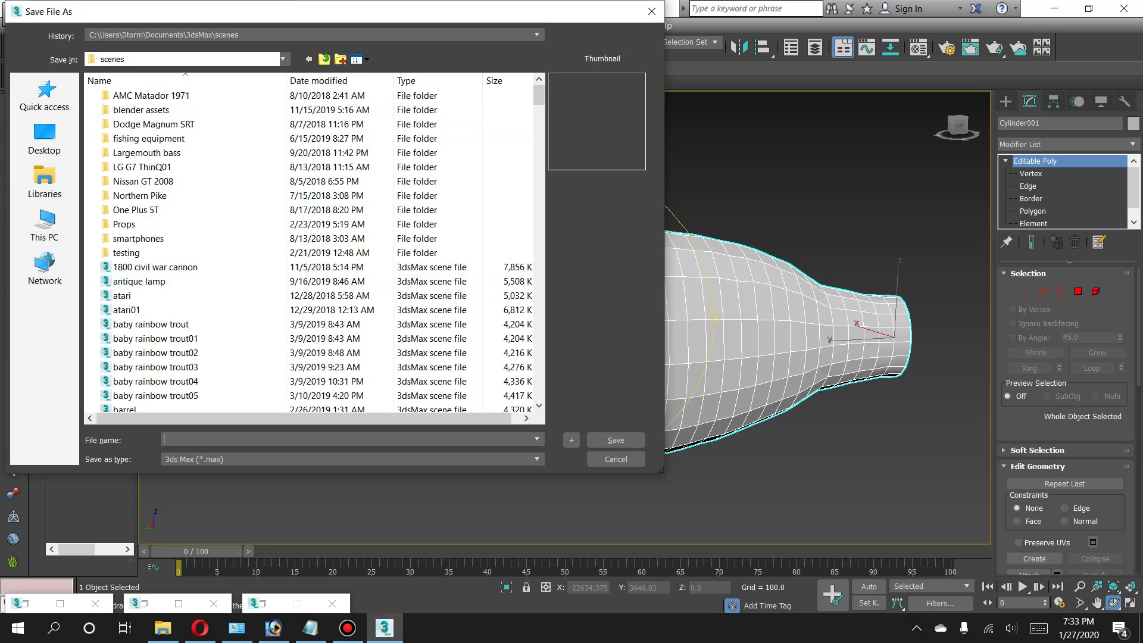
left_click(340, 59)
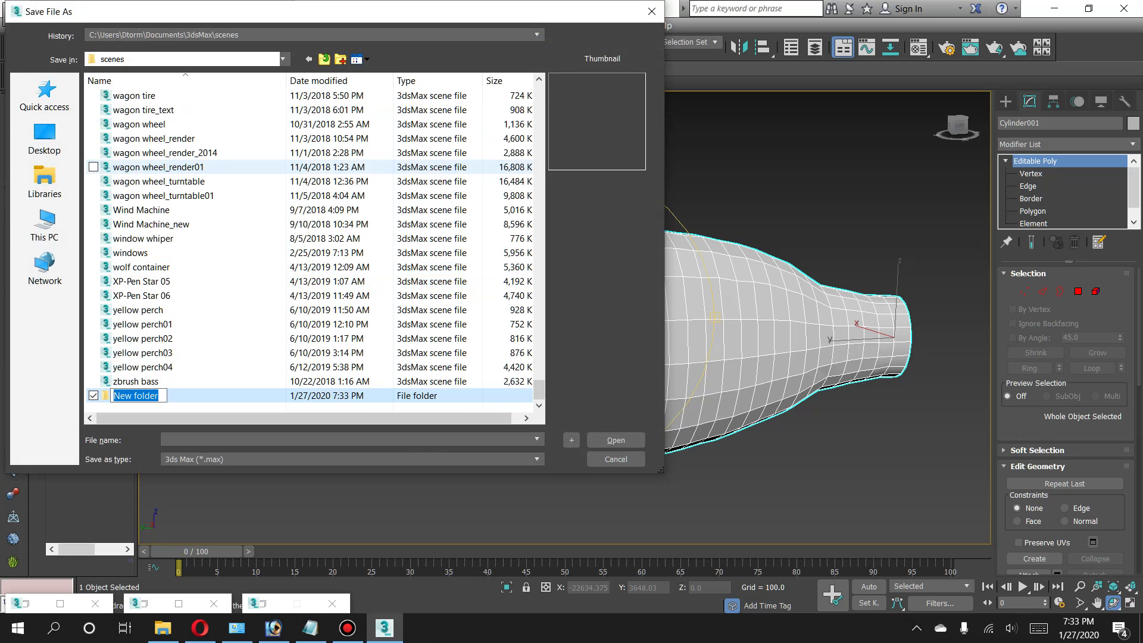
type("real")
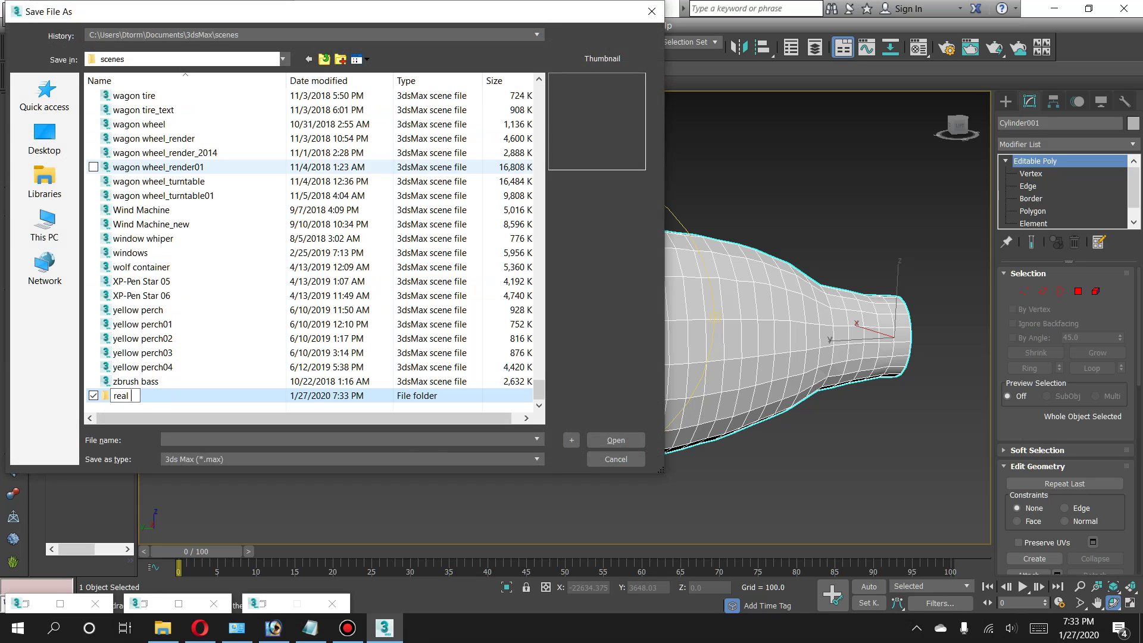
type(" bass")
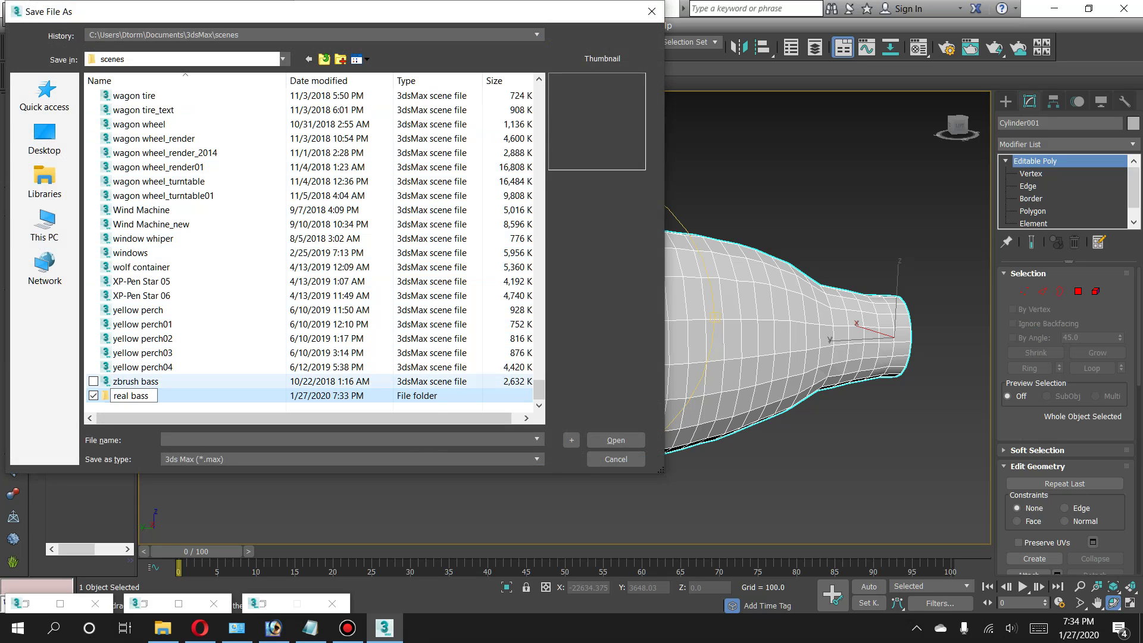
key("Return")
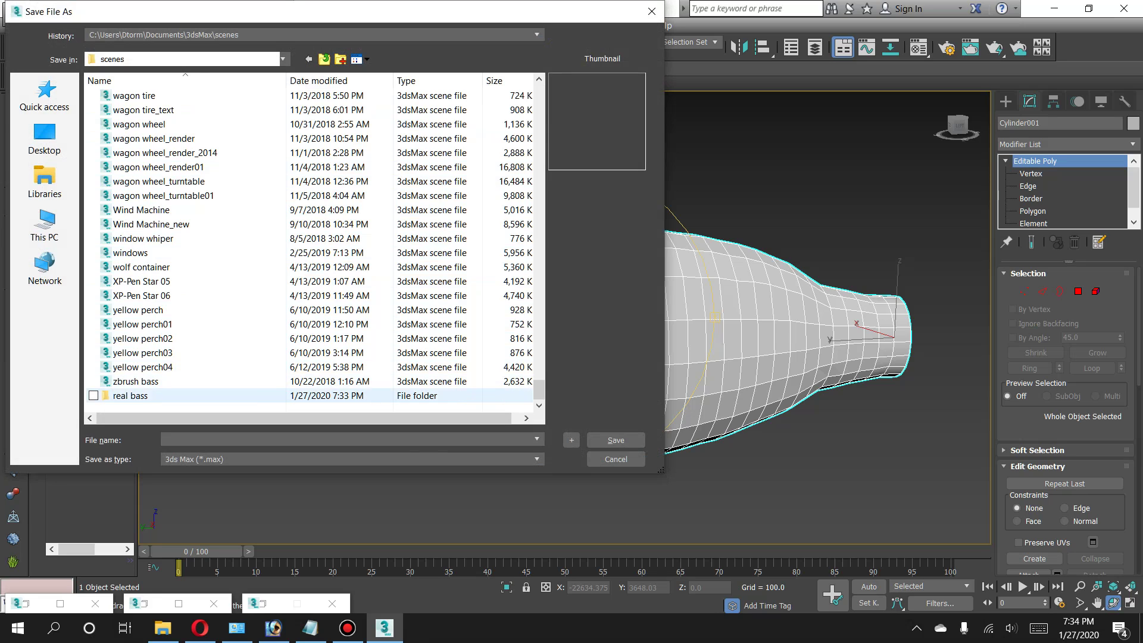
key("Return")
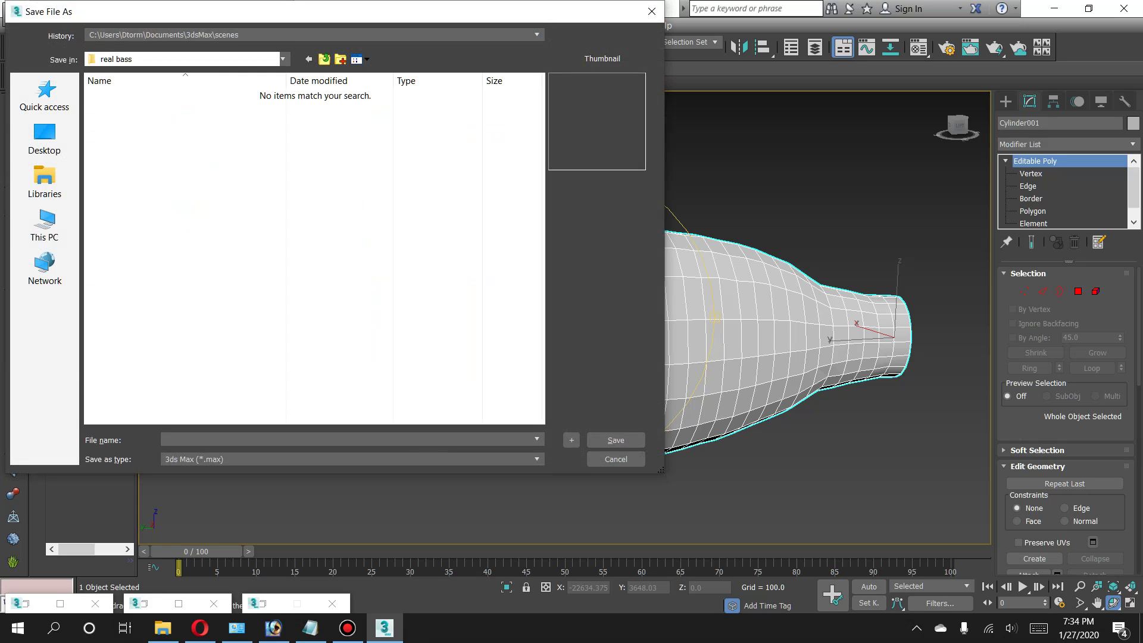
type("real")
type(" bass_")
type("01")
key("Return")
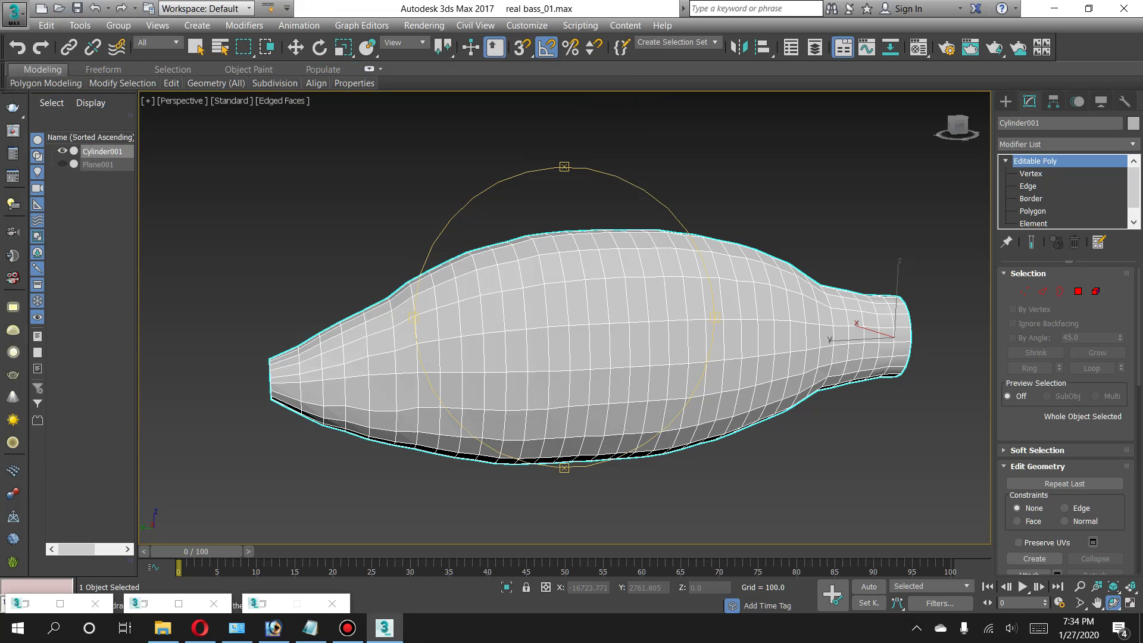
Save an incremented copy of the scene as 'real bass_02'.
left_click(14, 12)
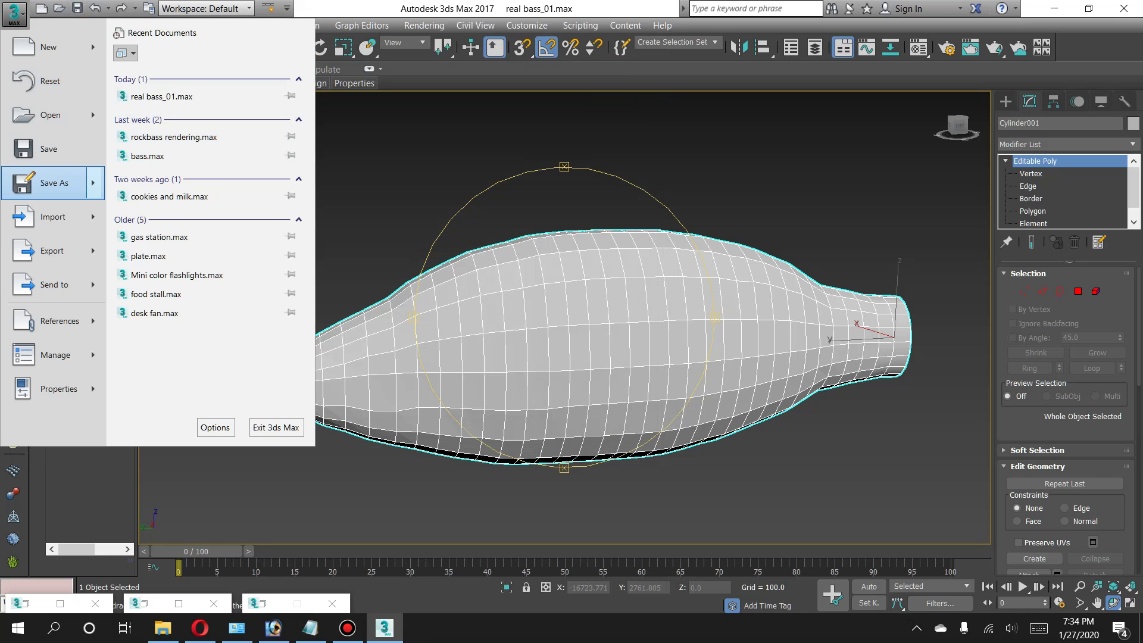
key("Escape")
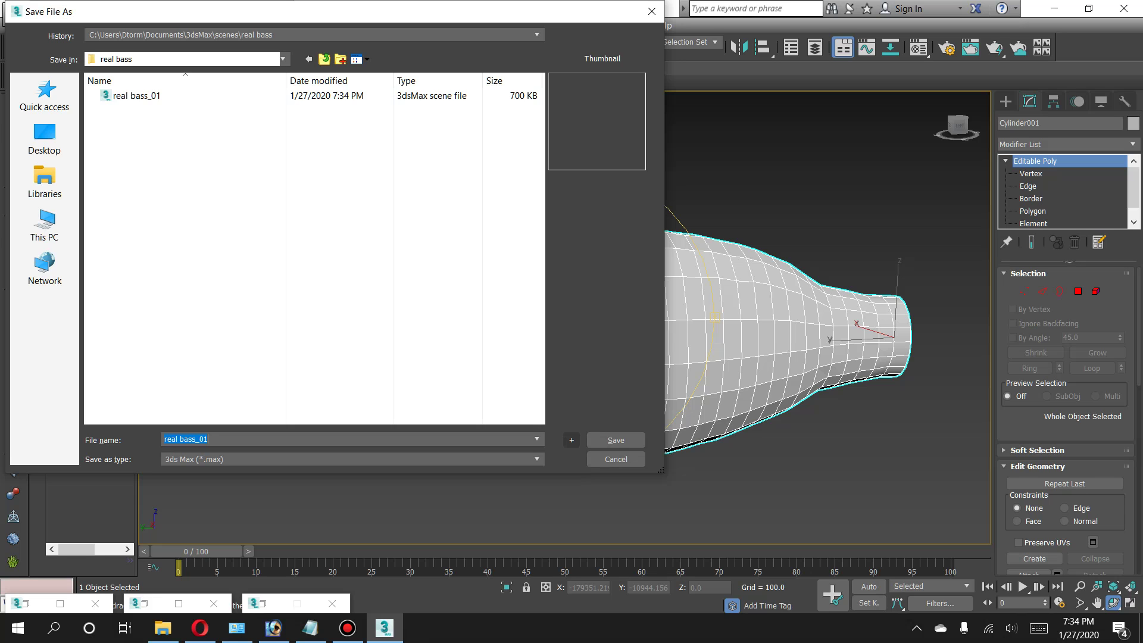
left_click(652, 12)
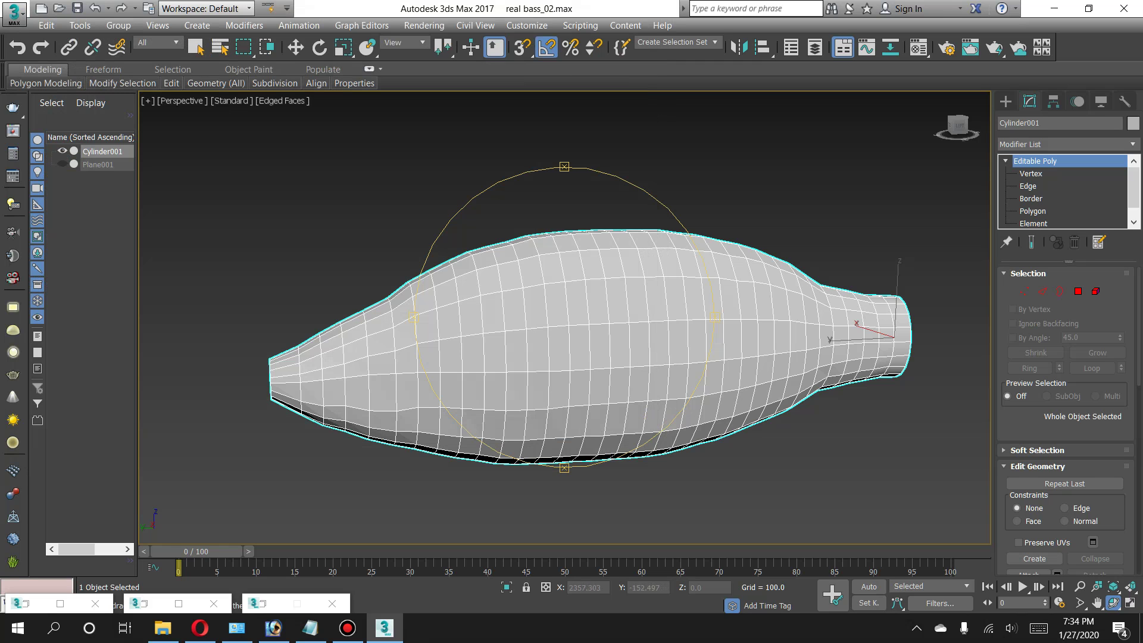
Orbit the Perspective view to a full side view of the bass, then bring up Bandicam.
middle_click_drag(565, 357, 506, 345, "alt")
left_click_drag(565, 357, 613, 357)
middle_click_drag(566, 357, 625, 357, "alt")
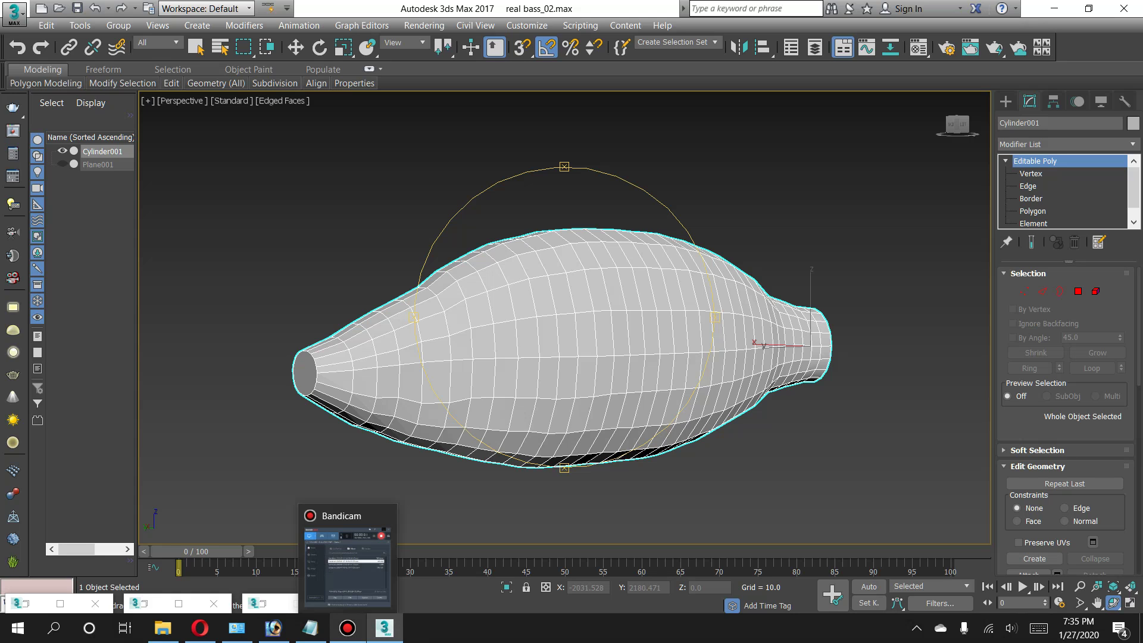
left_click(348, 629)
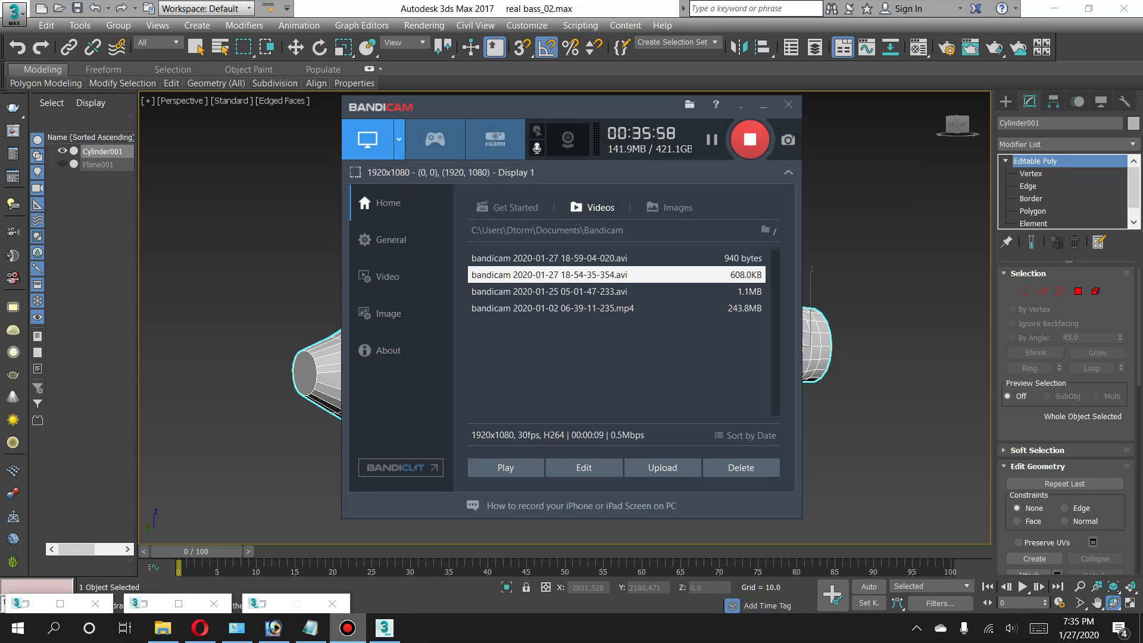
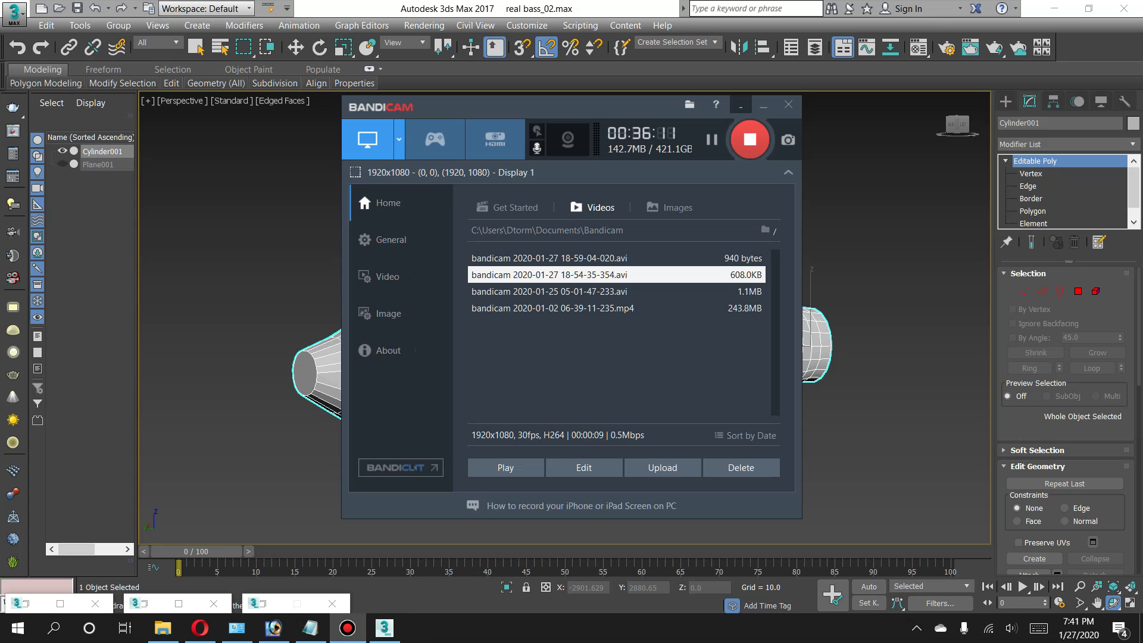
Minimize the Bandicam recorder window out of the way.
left_click(740, 106)
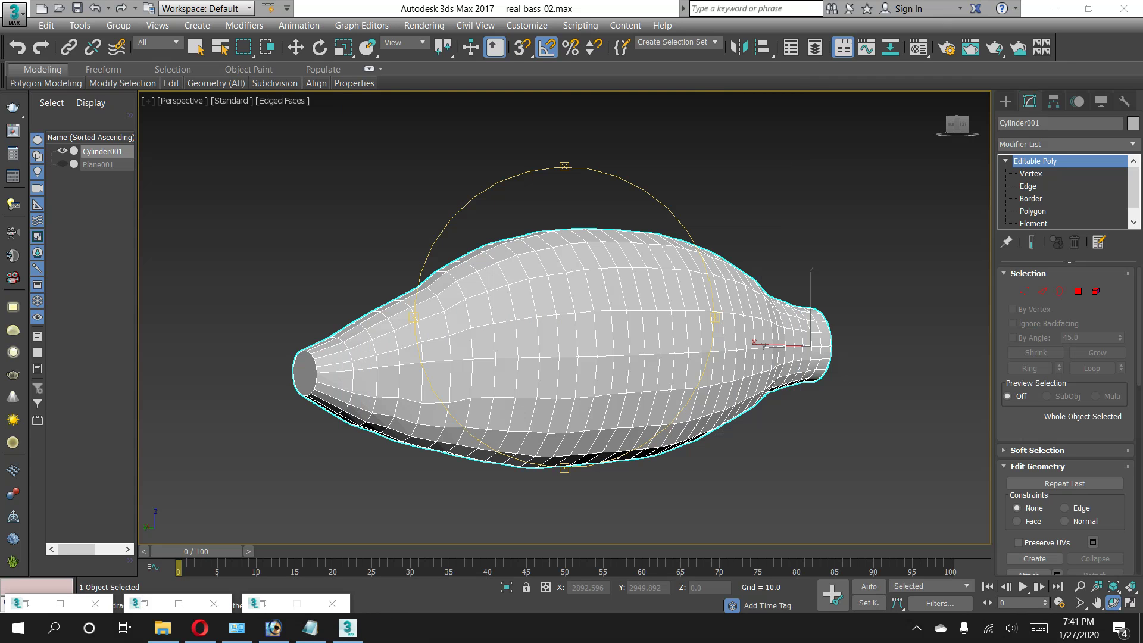
left_click(917, 628)
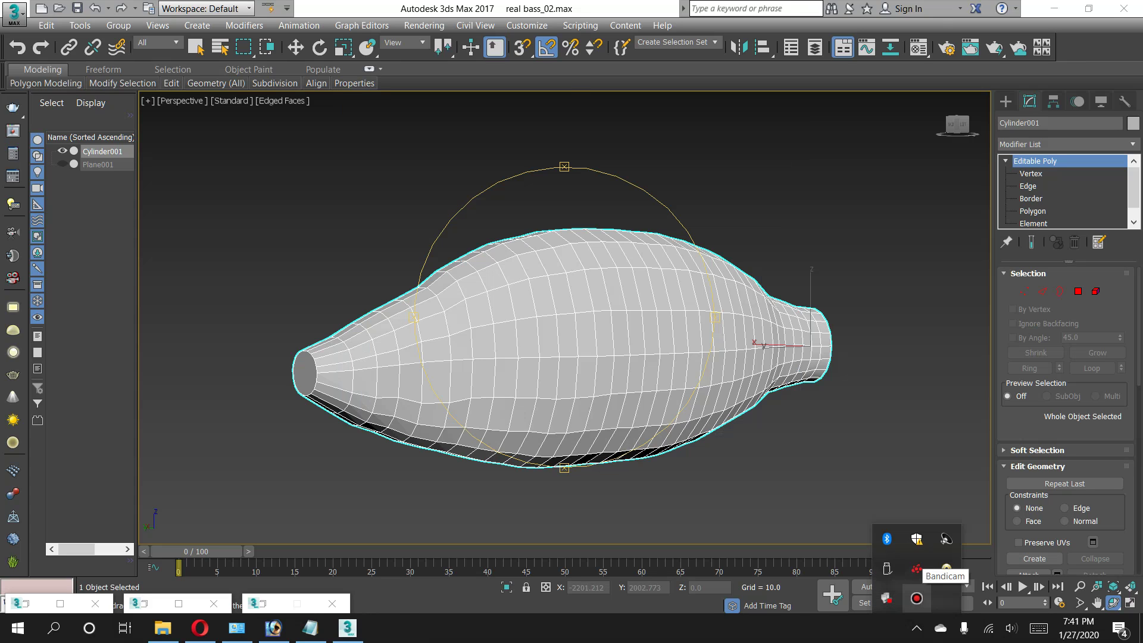
left_click(917, 569)
left_click(917, 569)
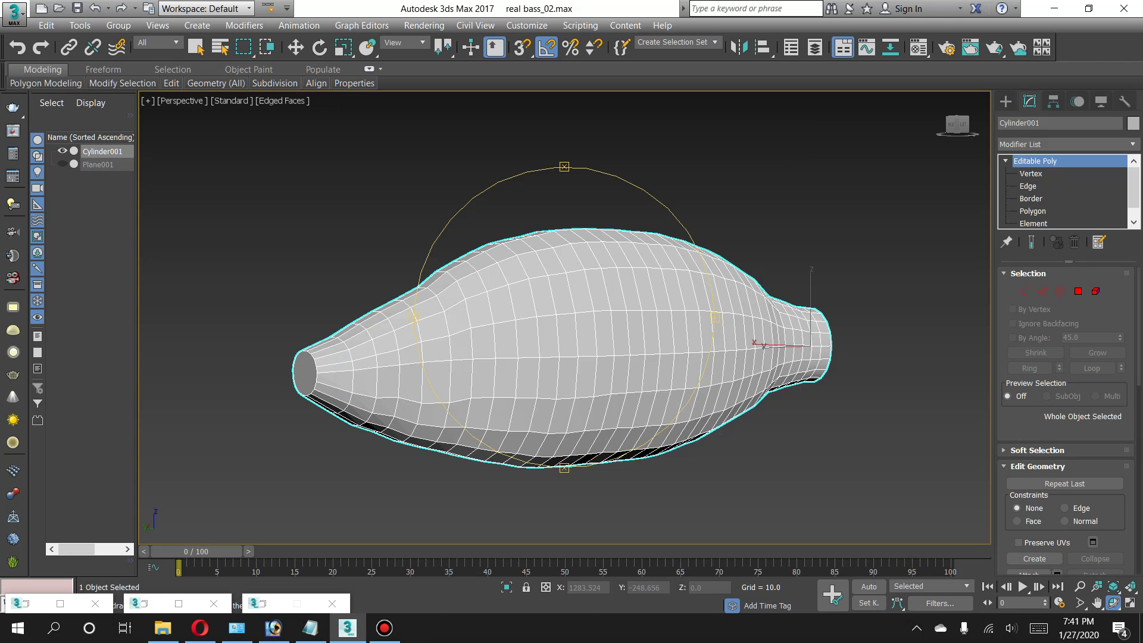
Unhide the Plane001 fish reference image and frame the head in a maximized Left view.
left_click_drag(571, 357, 661, 357)
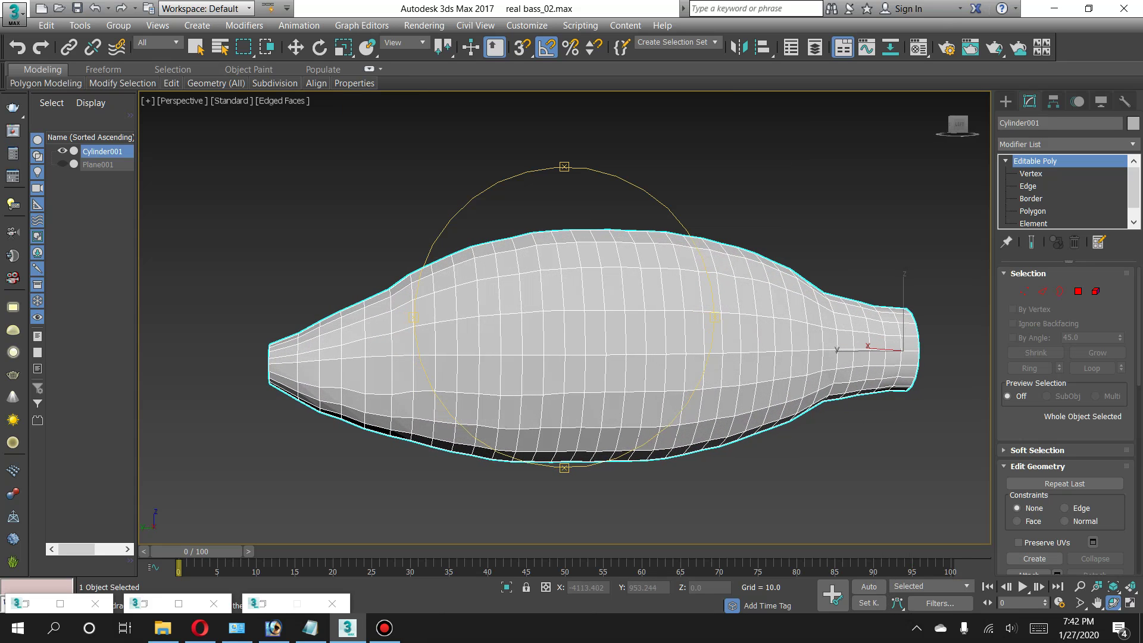
left_click(62, 164)
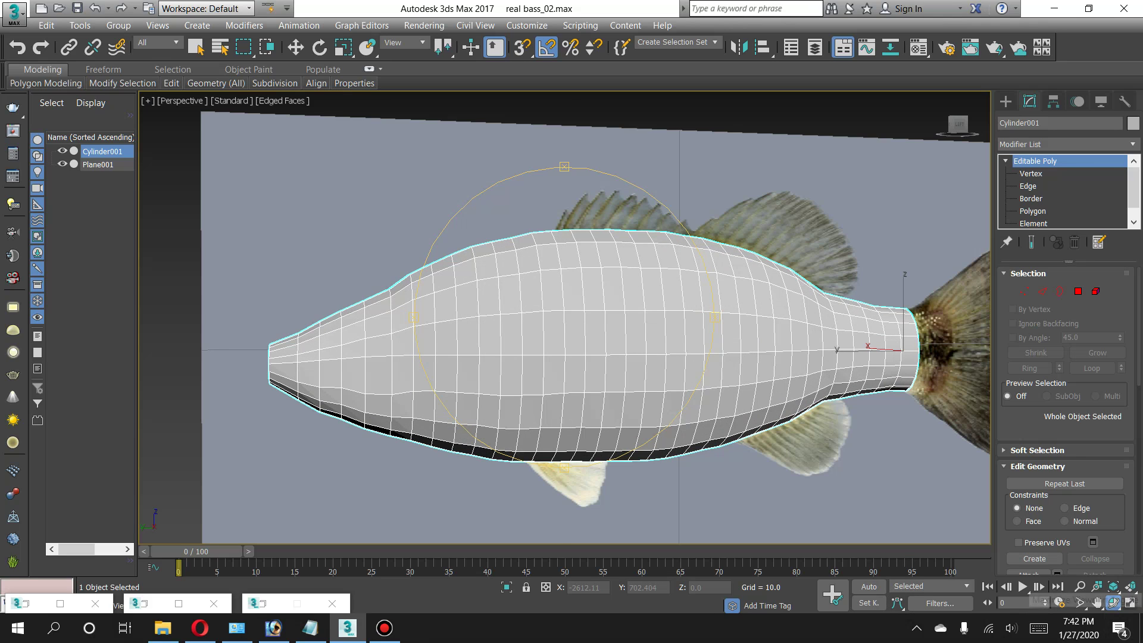
key("alt+w")
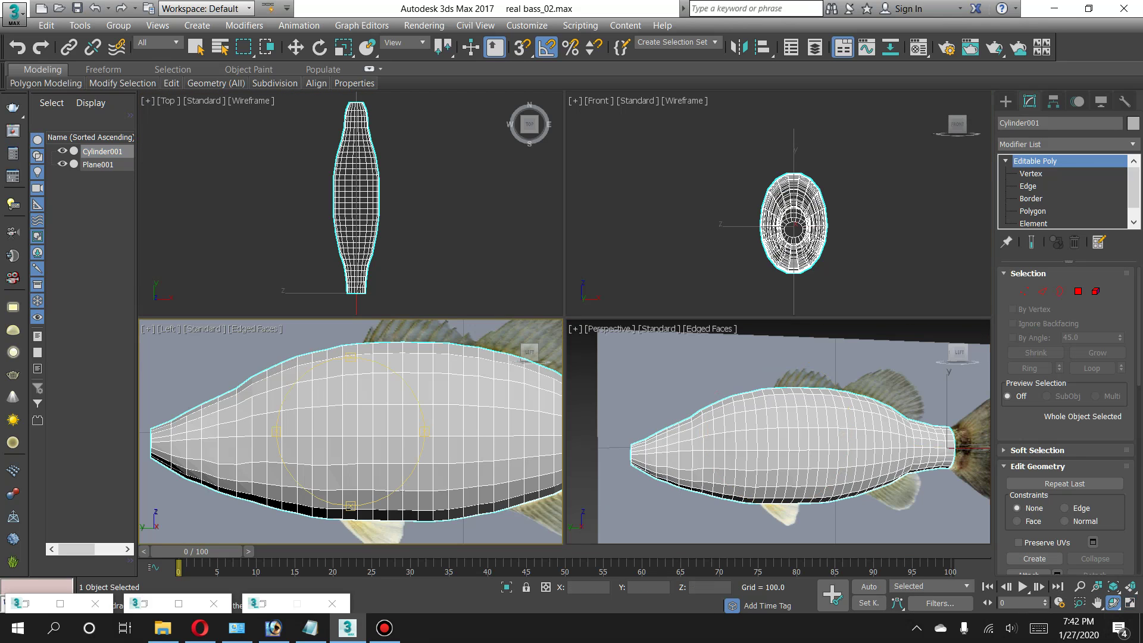
key("alt+w")
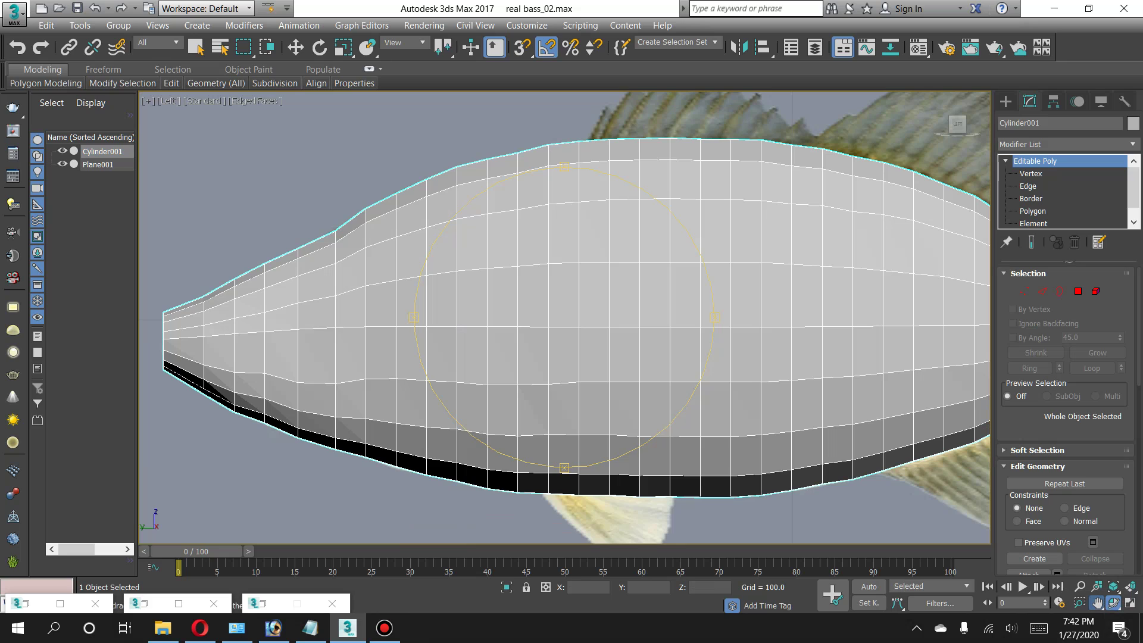
middle_click_drag(565, 315, 652, 315)
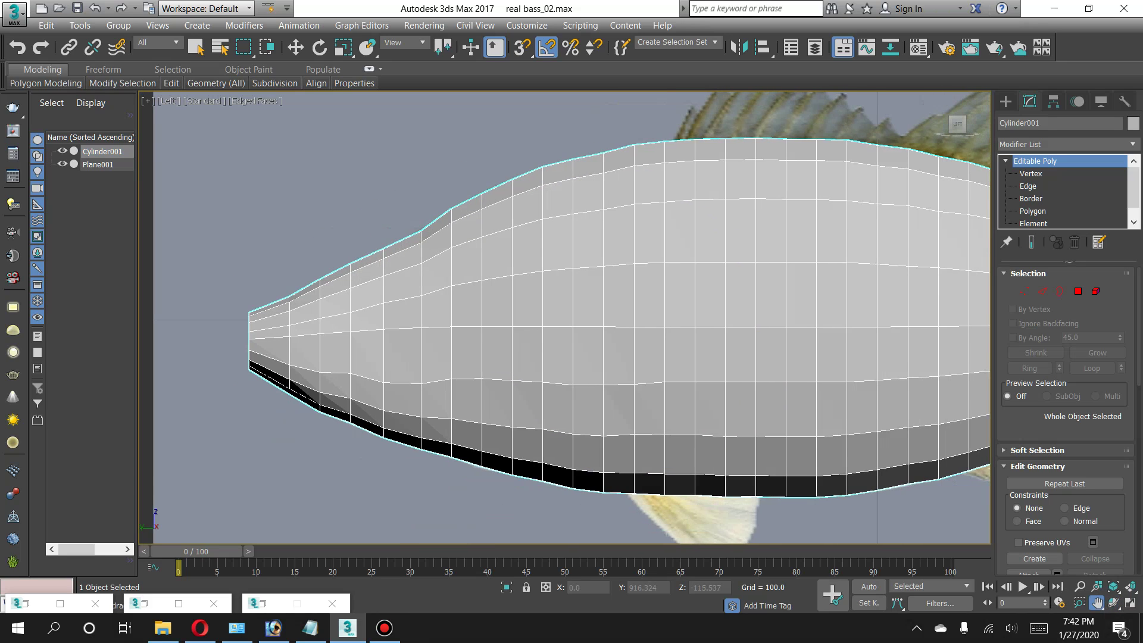
scroll(377, 373, "up", 3)
middle_click_drag(381, 369, 408, 371)
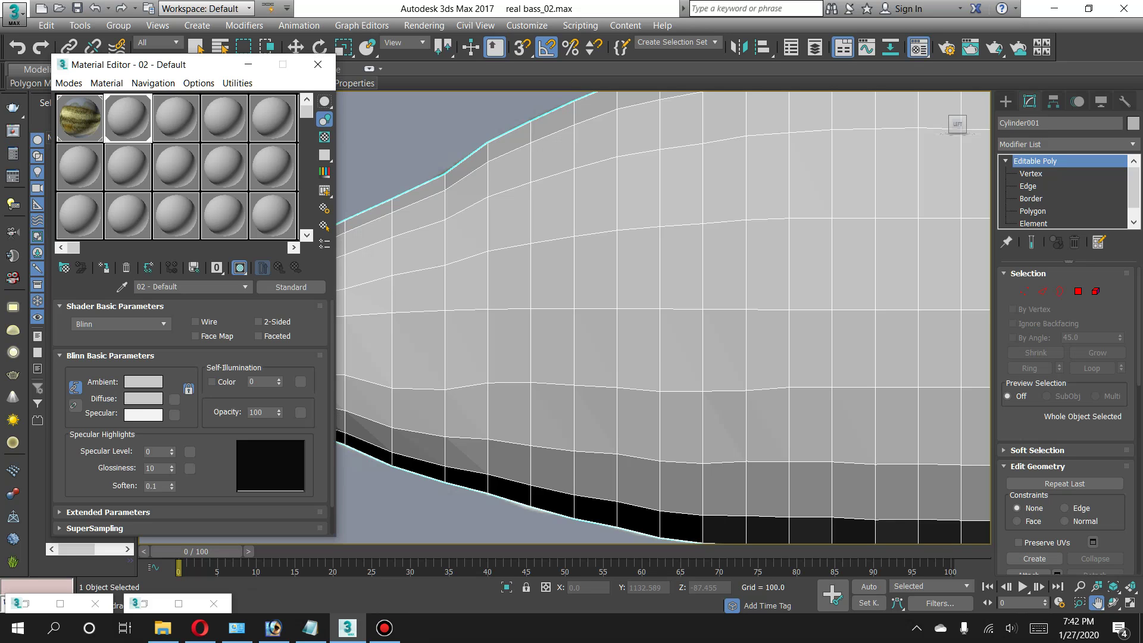
Set the body material's Opacity to 30 in the Material Editor.
double_click(256, 412)
type("30")
key("Return")
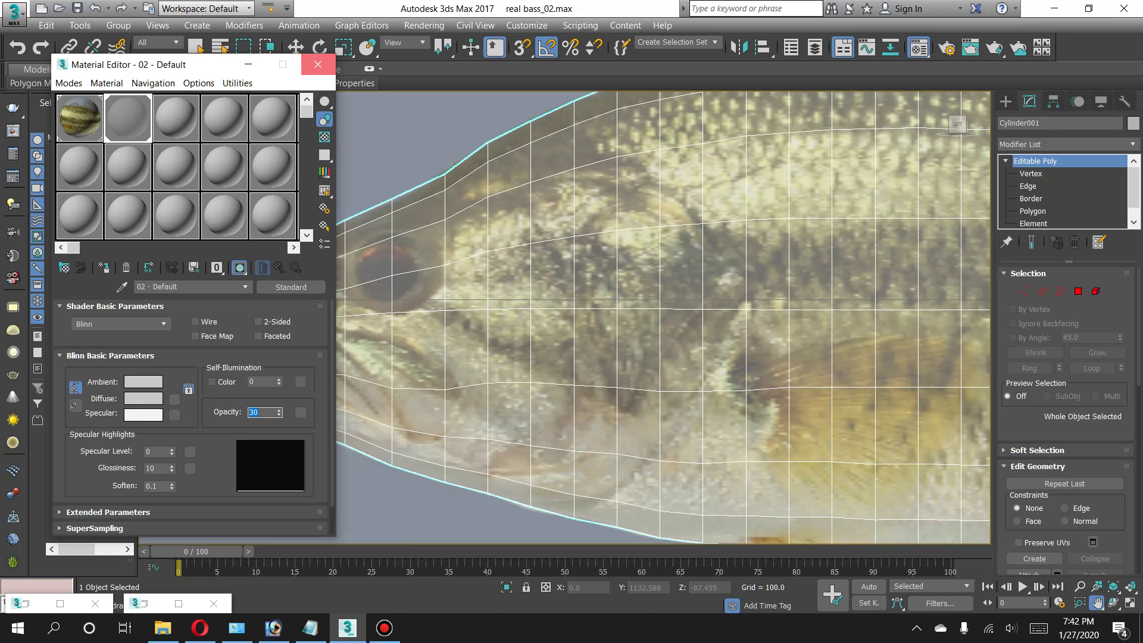
left_click(317, 64)
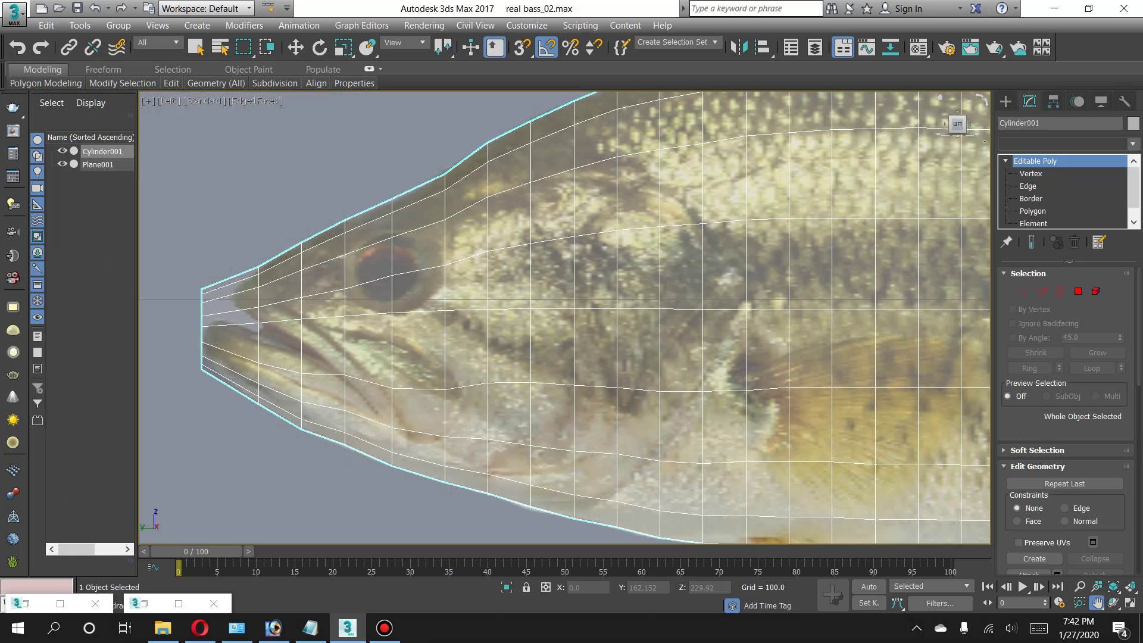
Add a Symmetry modifier, then edit Editable Poly edges with Show End Result on.
left_click(1066, 144)
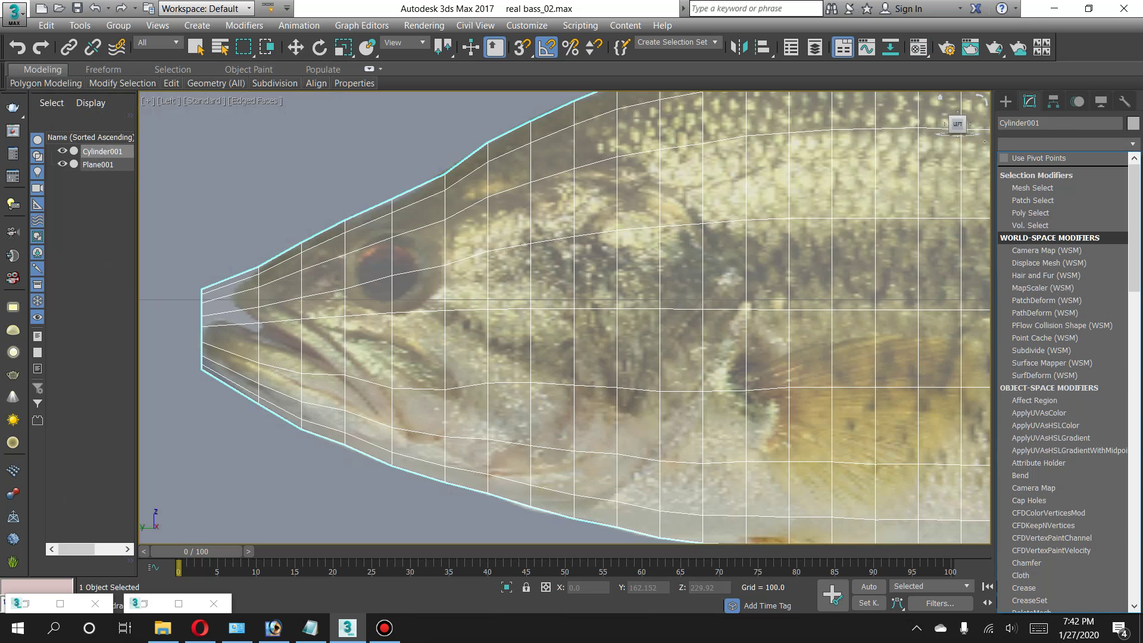
scroll(1040, 255, "down", 2)
key("s")
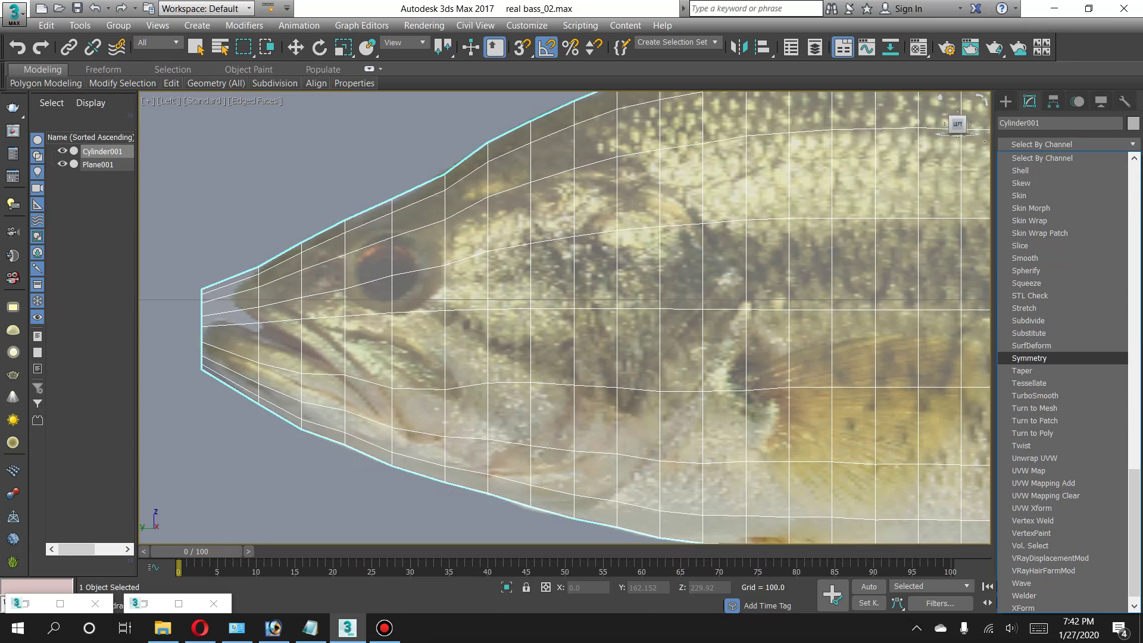
key("Return")
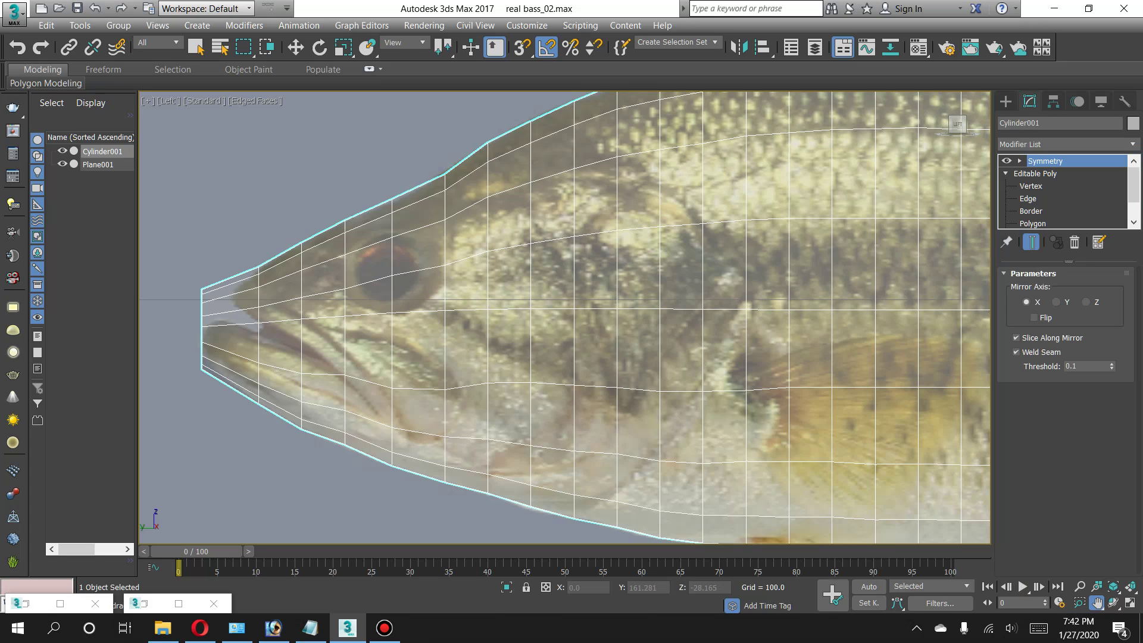
left_click(1035, 173)
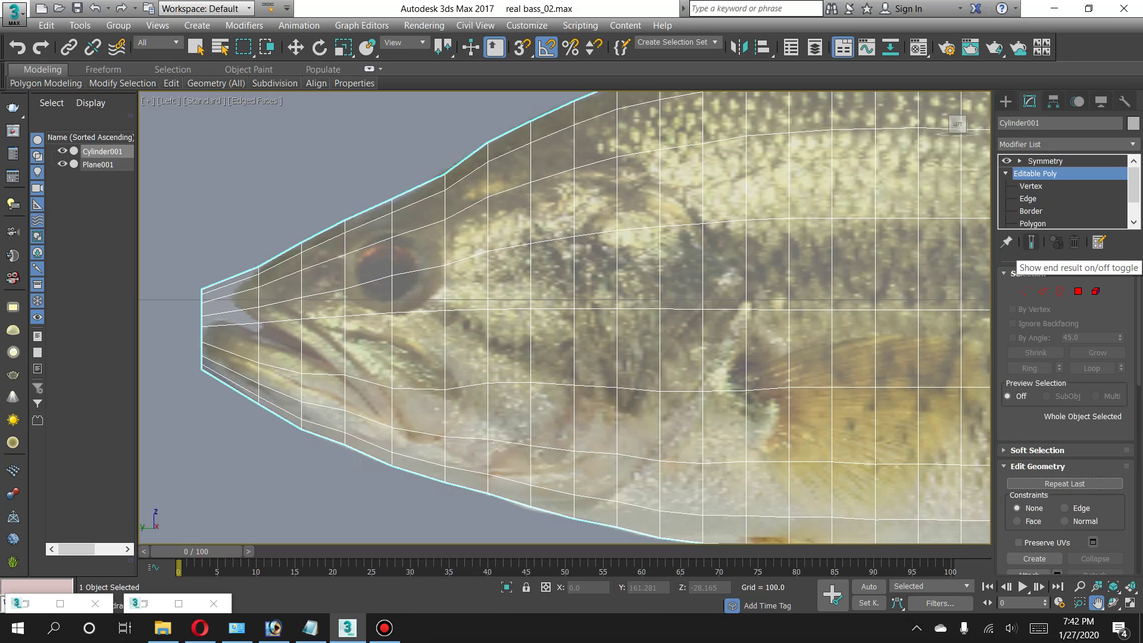
left_click(1031, 242)
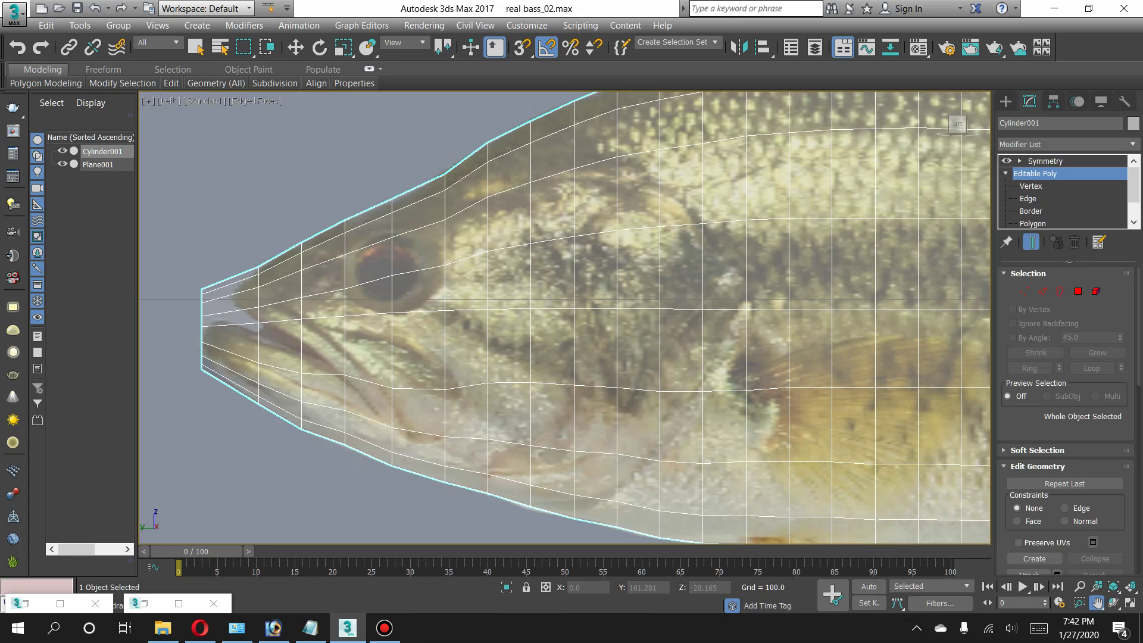
left_click(1029, 198)
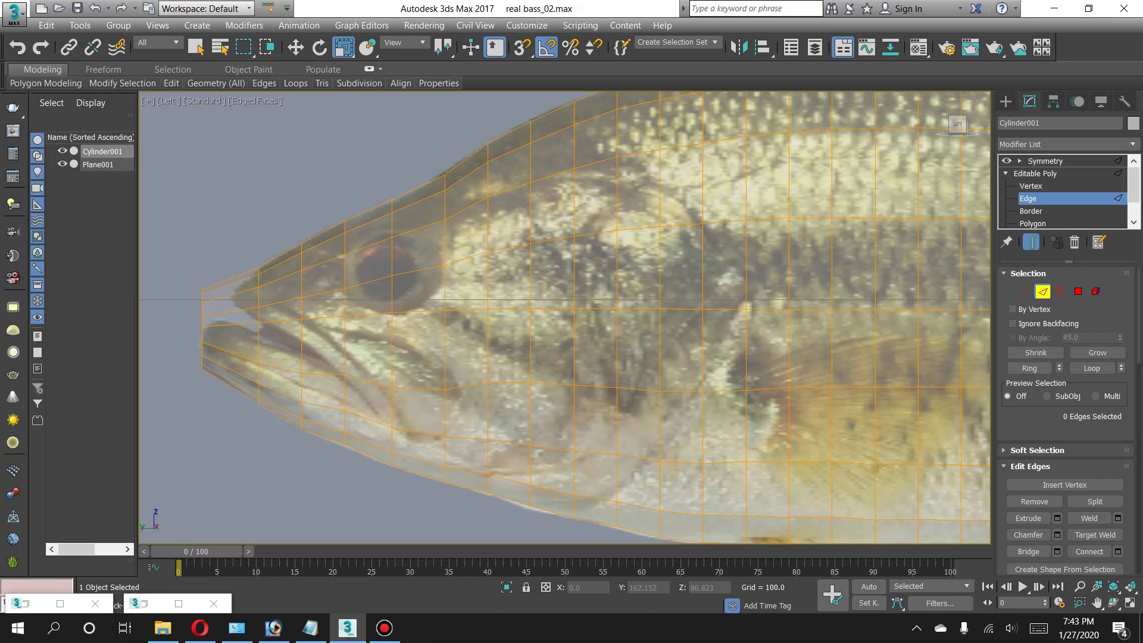
Zoom the Left view onto the fish head and hide the orange cage display.
scroll(1066, 417, "down", 3)
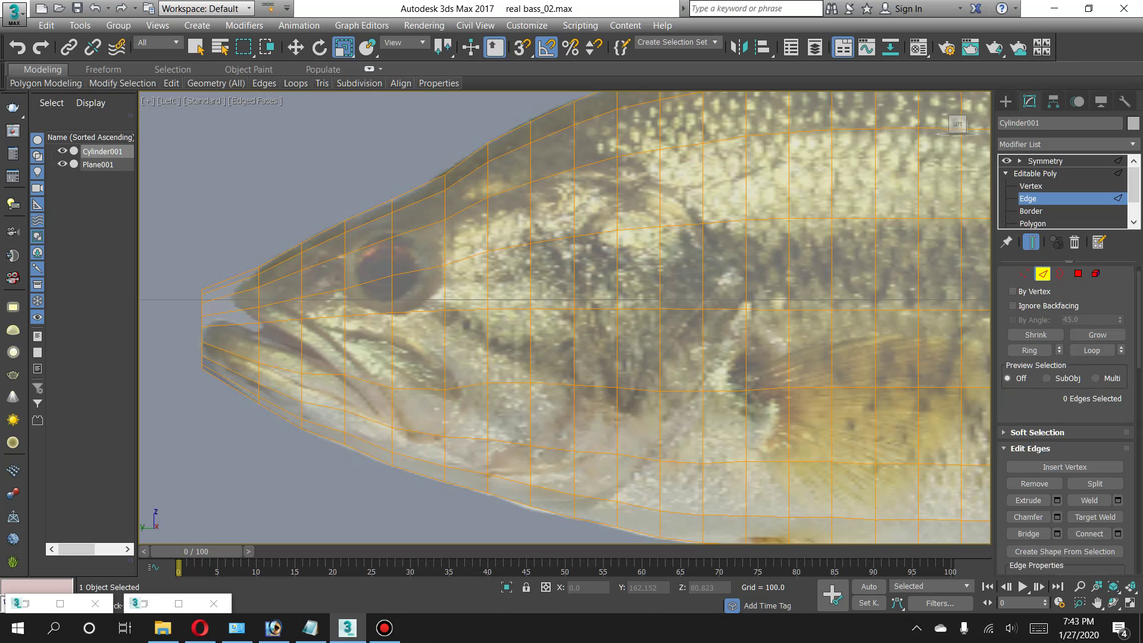
scroll(1066, 417, "down", 2)
scroll(1066, 417, "down", 2)
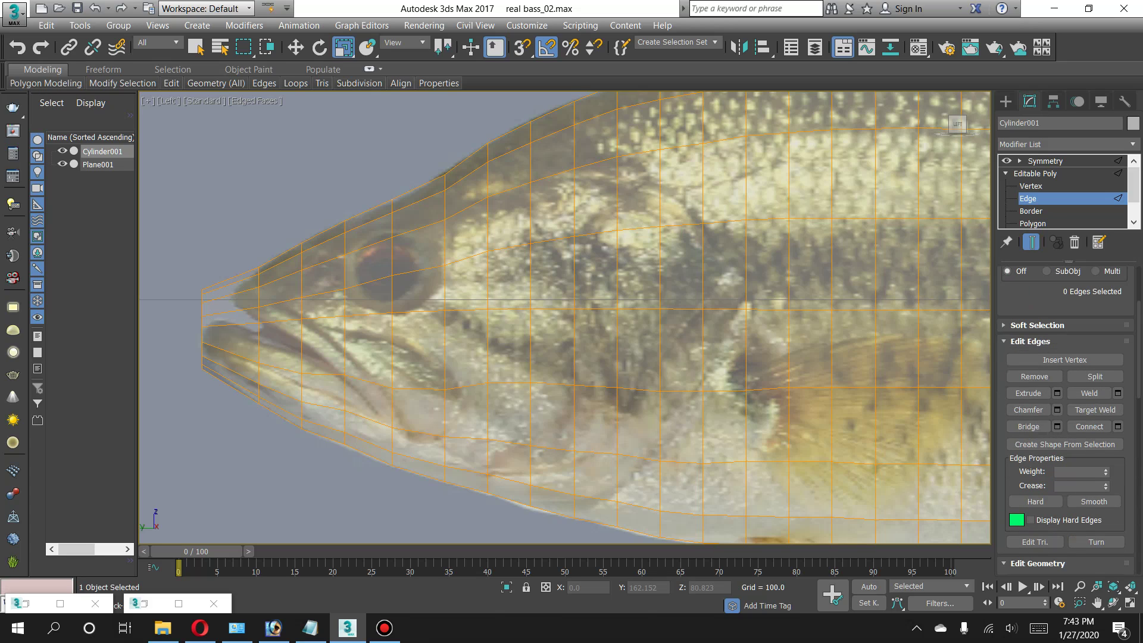
scroll(1066, 417, "down", 2)
scroll(1066, 416, "down", 2)
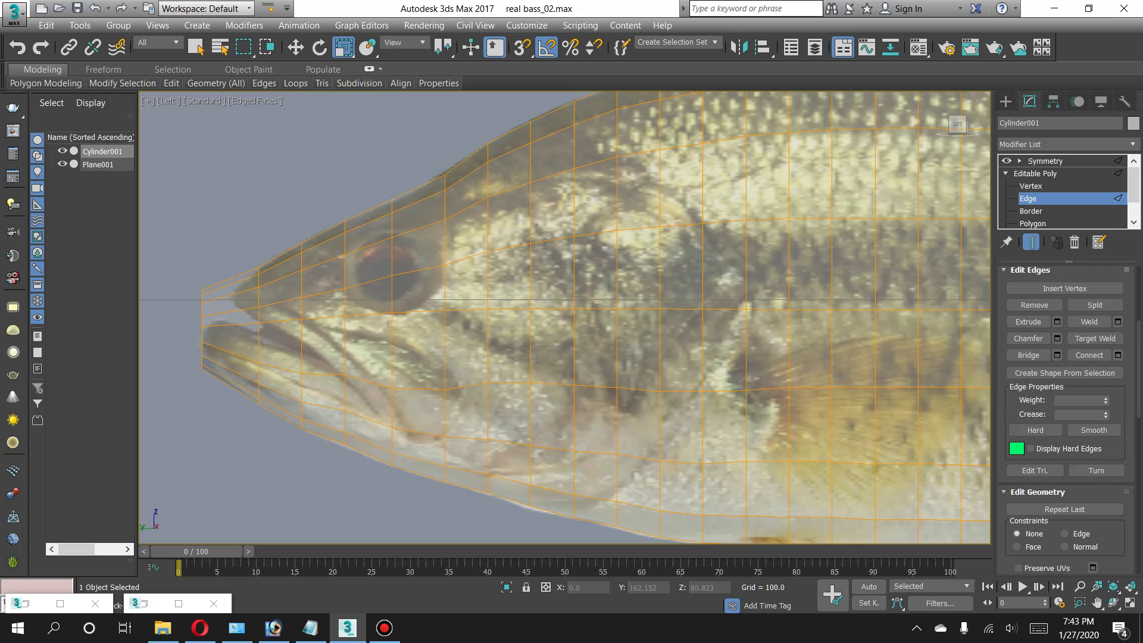
scroll(1066, 417, "down", 3)
scroll(1066, 417, "down", 3)
scroll(1066, 417, "down", 3)
scroll(1066, 417, "down", 3)
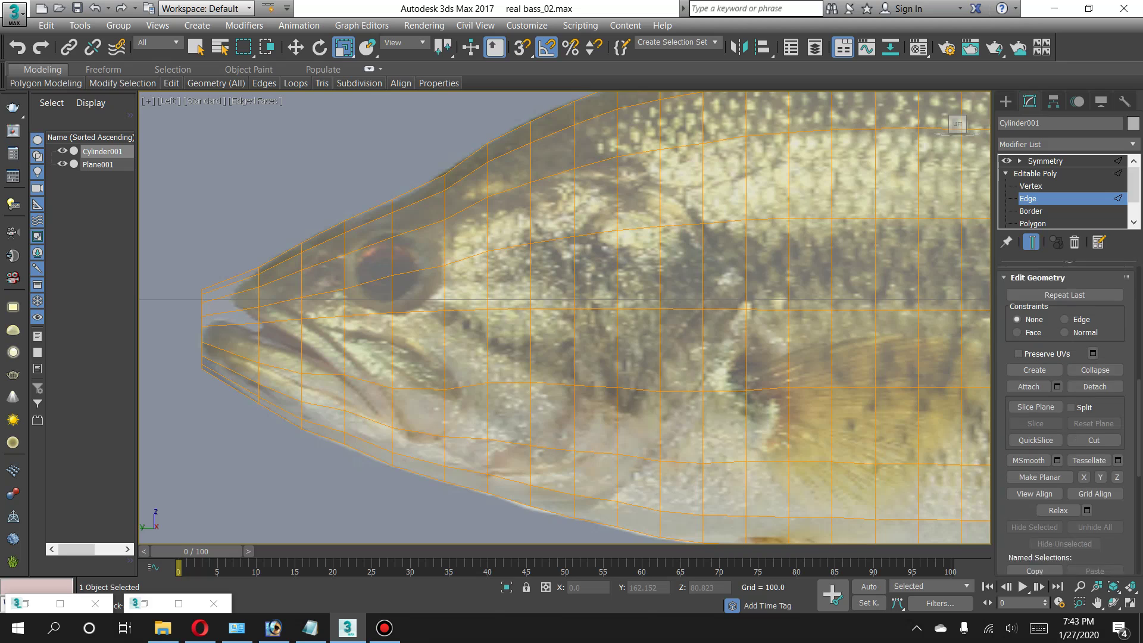
scroll(1066, 416, "down", 3)
scroll(1066, 417, "down", 3)
scroll(1066, 417, "down", 3)
scroll(1066, 417, "down", 3)
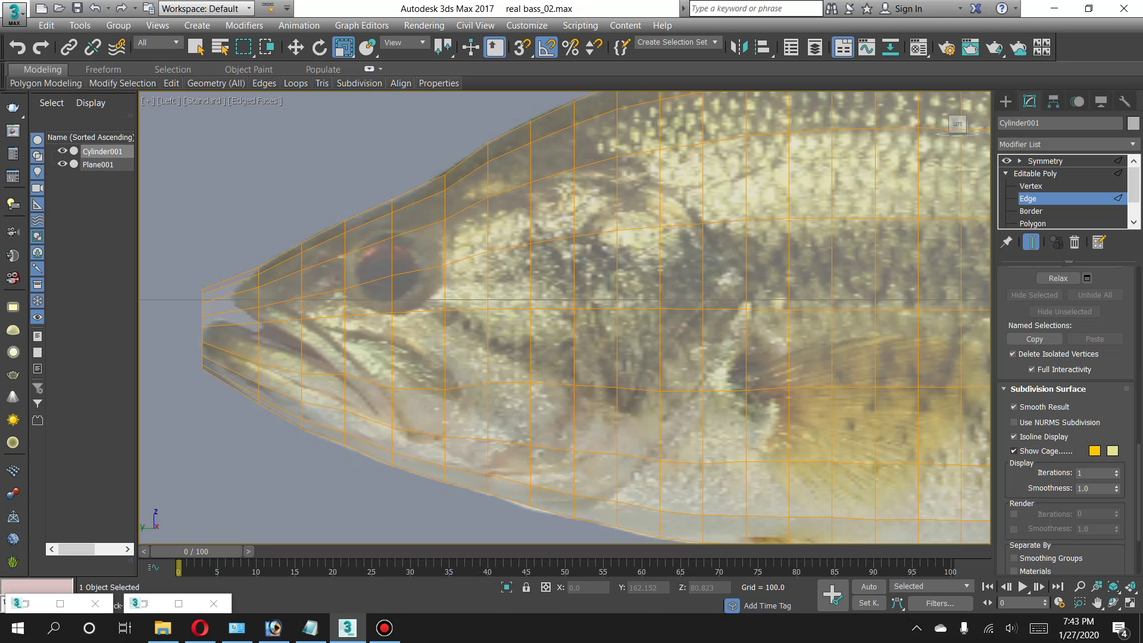
left_click(1015, 451)
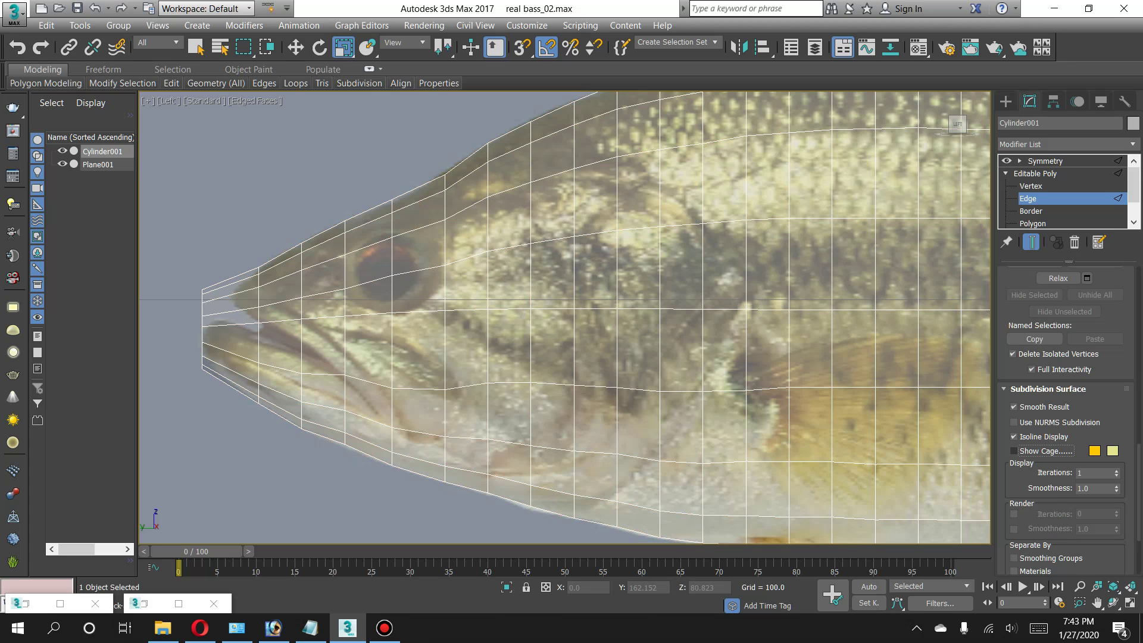
Refine the zoom on the head and activate the Cut tool.
scroll(1066, 417, "up", 2)
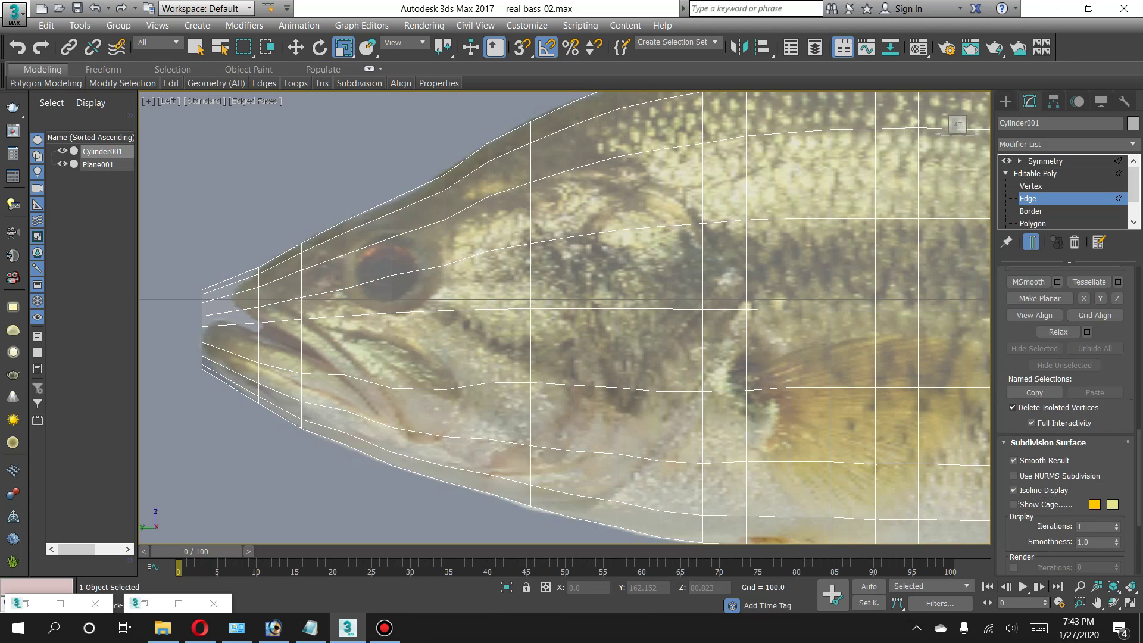
scroll(1066, 417, "up", 2)
scroll(1066, 417, "up", 2)
scroll(1065, 416, "up", 2)
scroll(1066, 417, "up", 2)
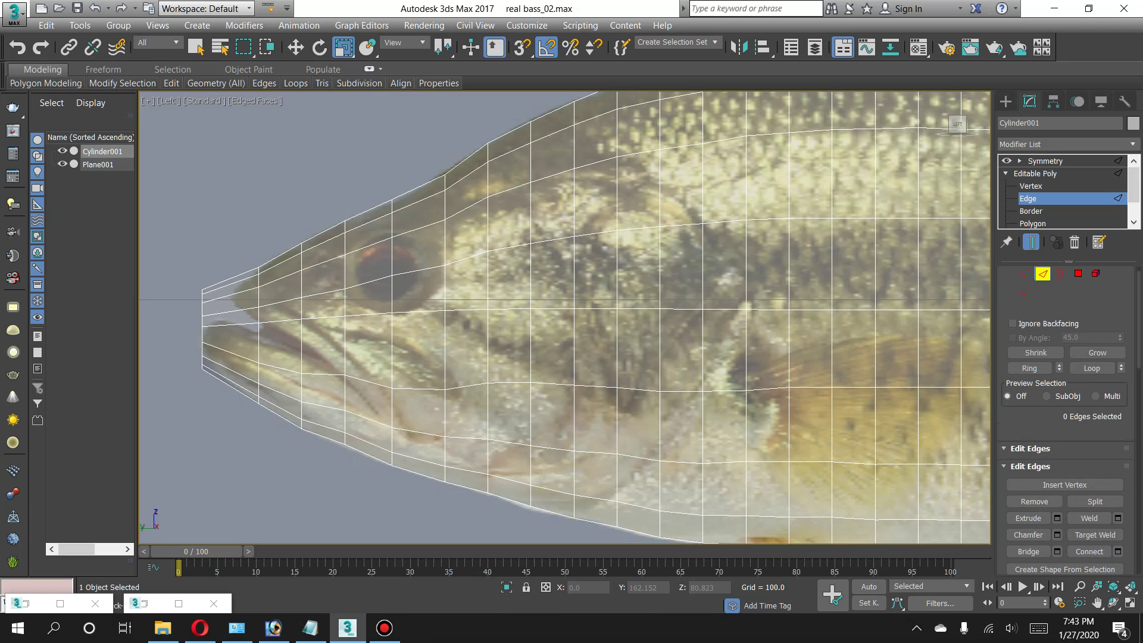
scroll(1066, 416, "up", 2)
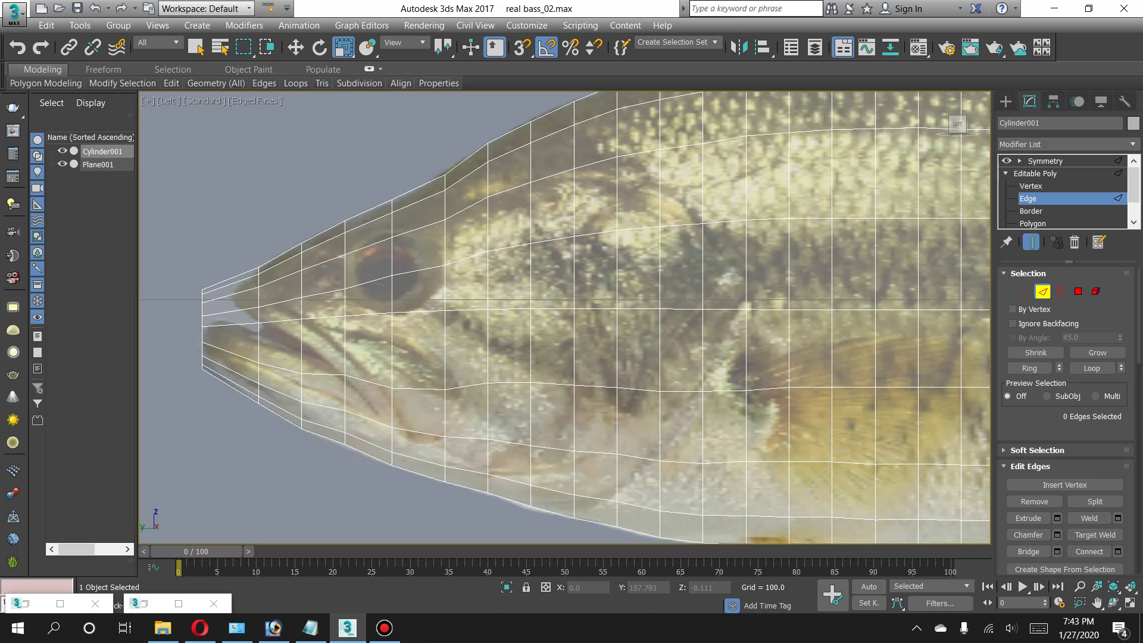
scroll(1066, 417, "down", 2)
scroll(1066, 417, "down", 2)
scroll(1066, 417, "down", 2)
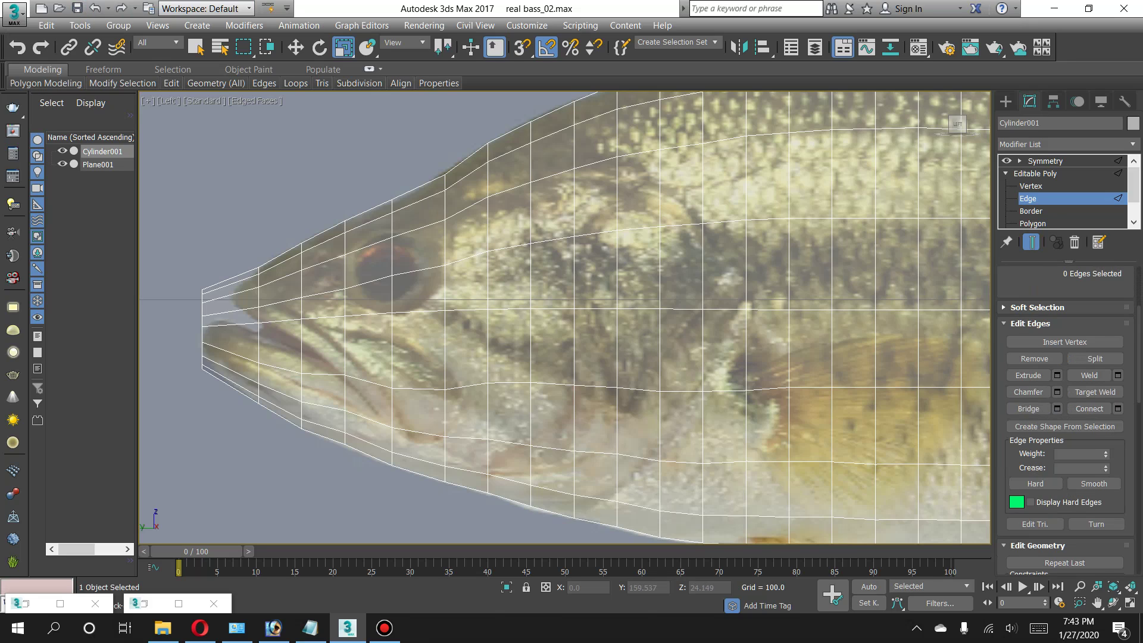
scroll(1070, 422, "down", 1)
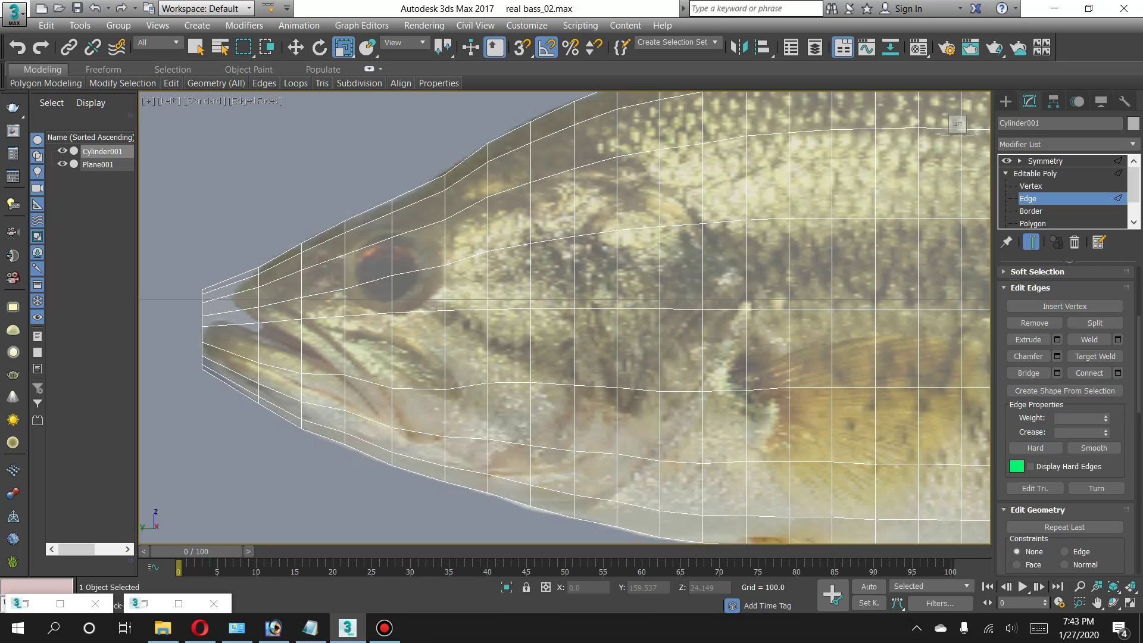
scroll(1096, 417, "down", 2)
scroll(1095, 417, "down", 1)
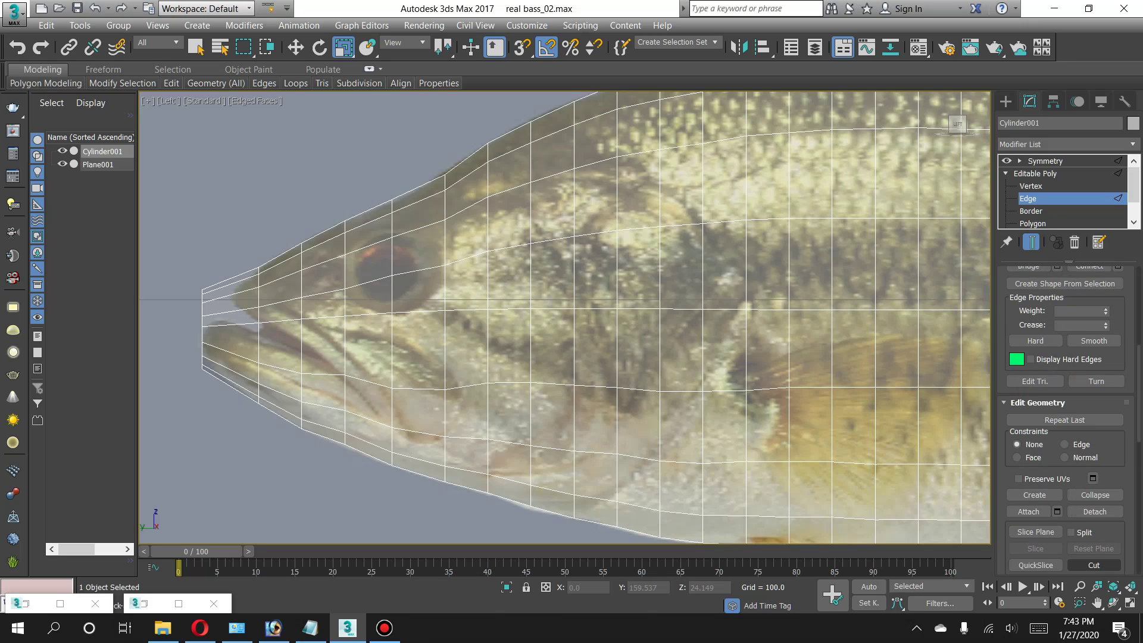
left_click(1094, 565)
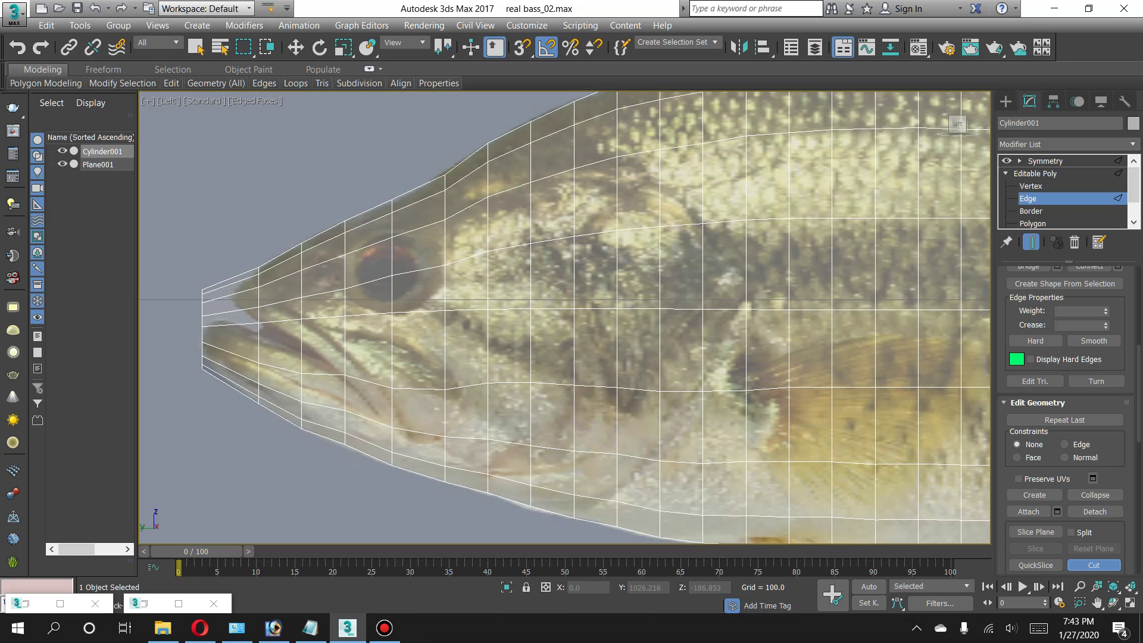
Cut an edge path from below the mouth up to the snout top, then restore four views.
left_click(346, 377)
left_click(391, 427)
left_click(391, 427)
left_click(302, 338)
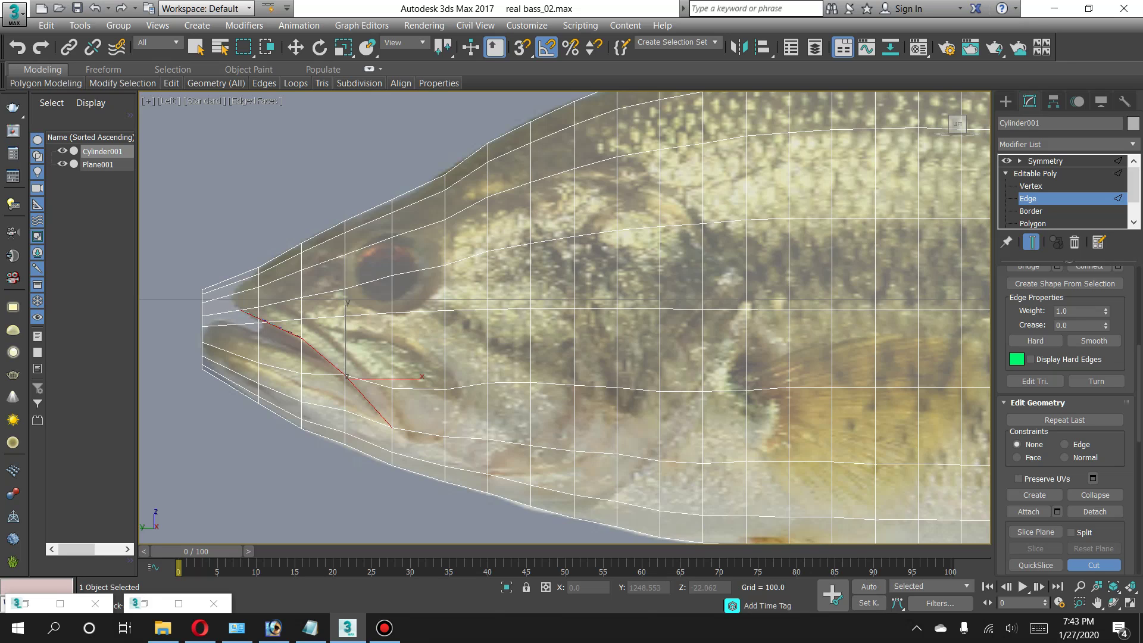
left_click(241, 310)
left_click(232, 294)
left_click(237, 282)
left_click(247, 272)
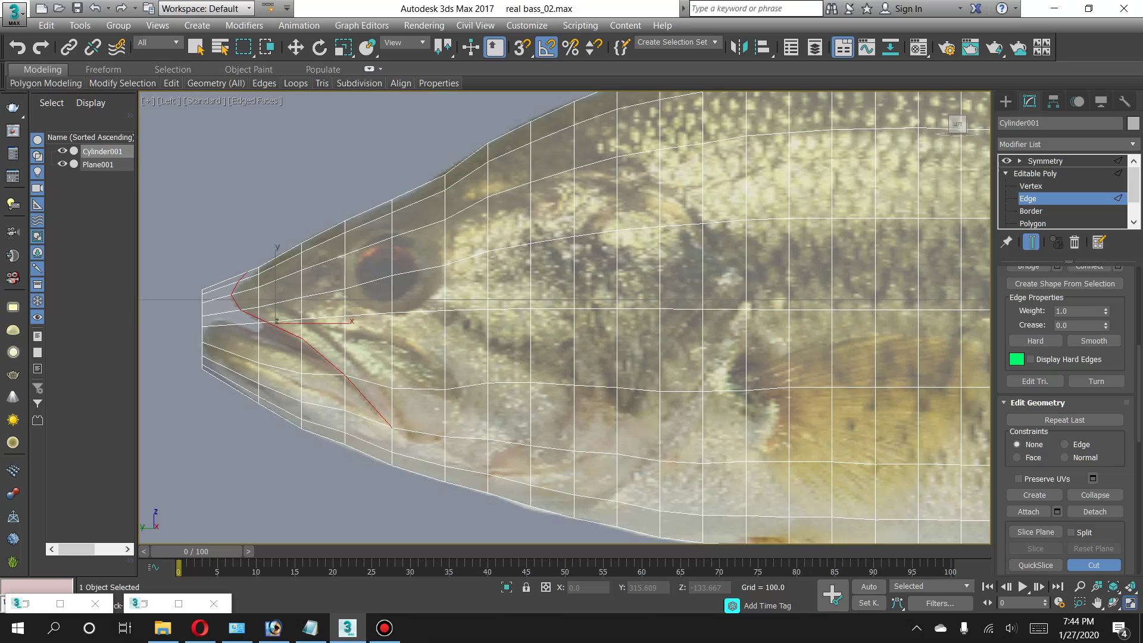
left_click(1130, 604)
left_click(774, 416)
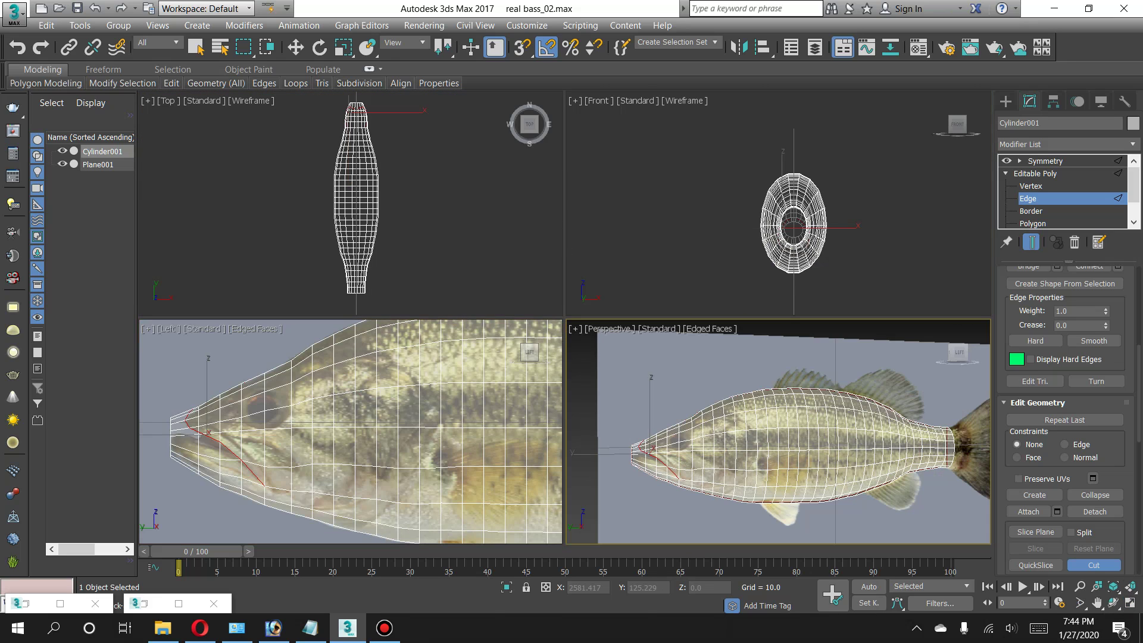
left_click(1130, 603)
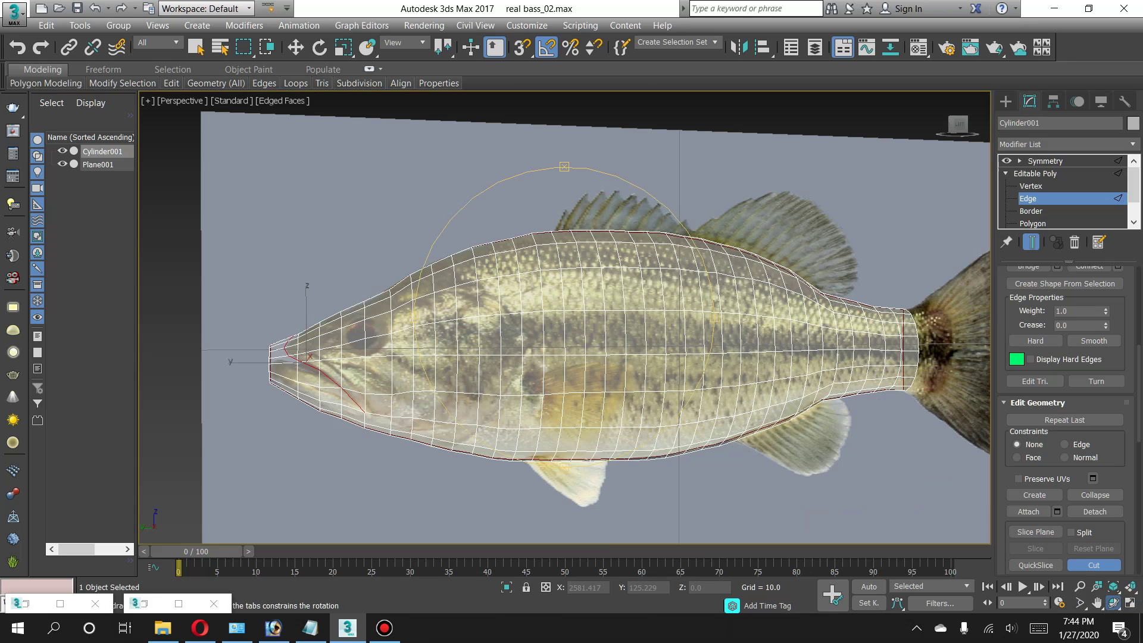
left_click_drag(476, 328, 595, 327)
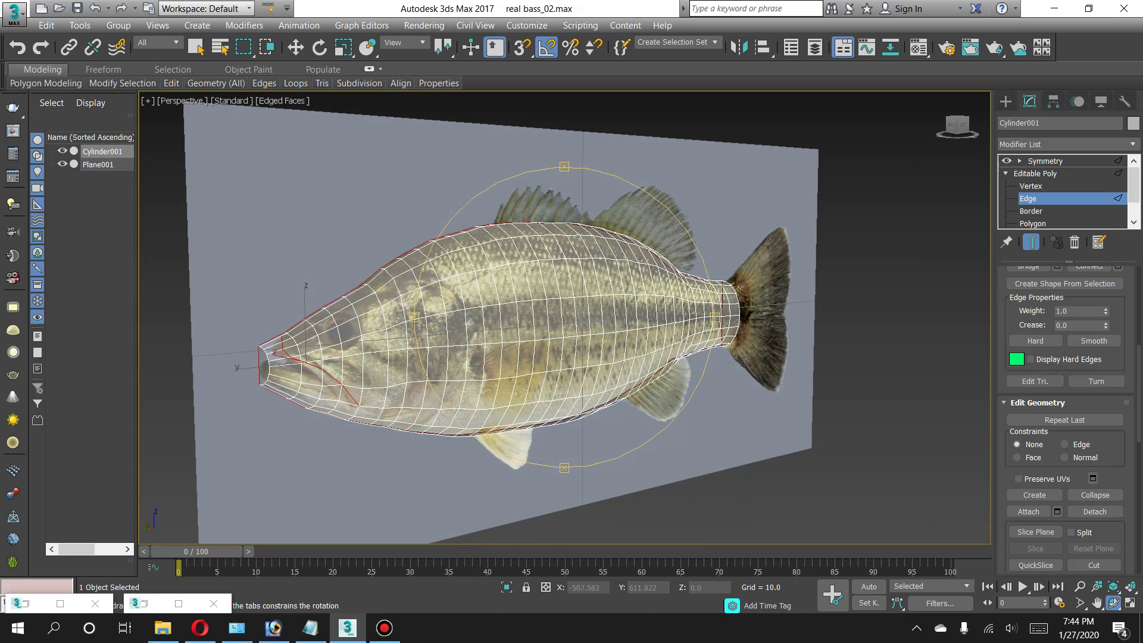
left_click(1097, 603)
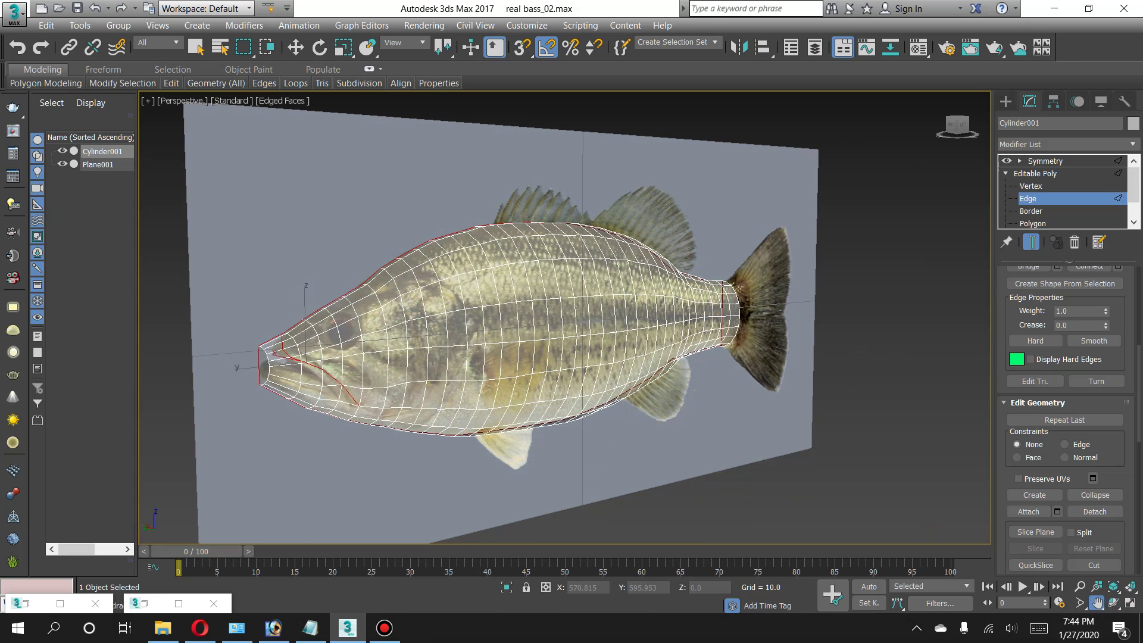
left_click_drag(477, 334, 596, 345)
scroll(458, 221, "up", 2)
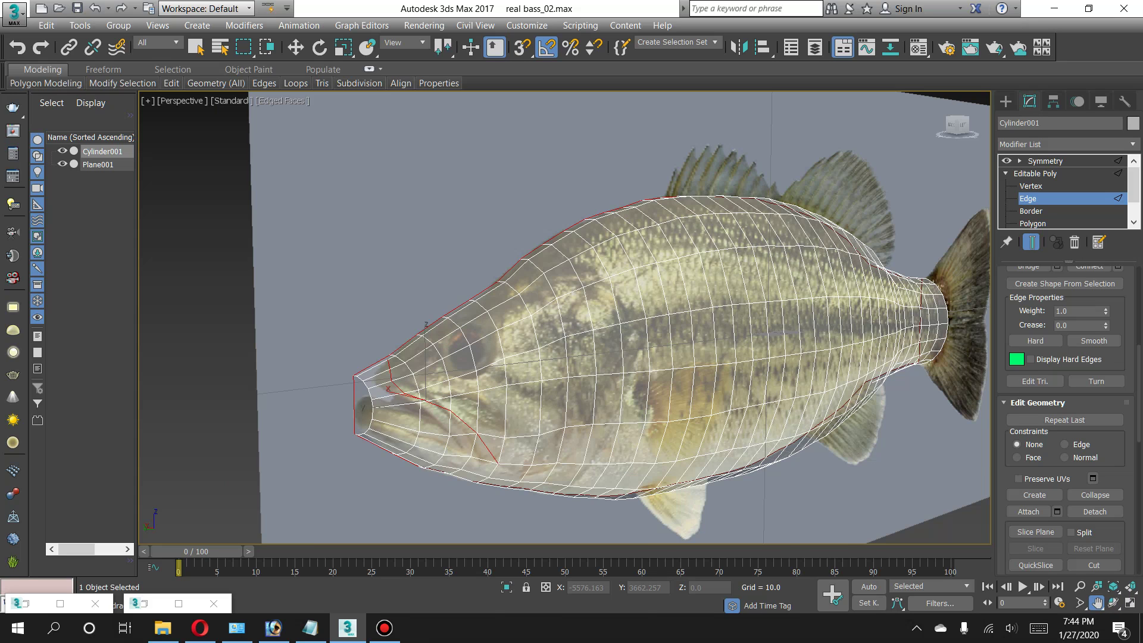
left_click(62, 164)
scroll(566, 328, "up", 2)
scroll(566, 327, "up", 1)
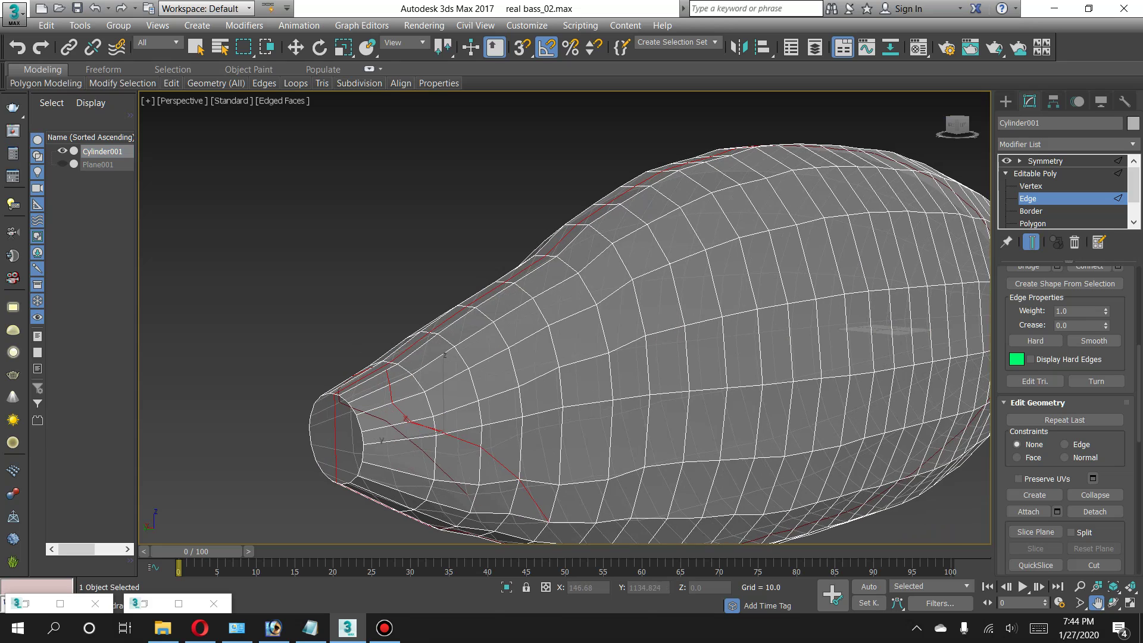
left_click(1114, 603)
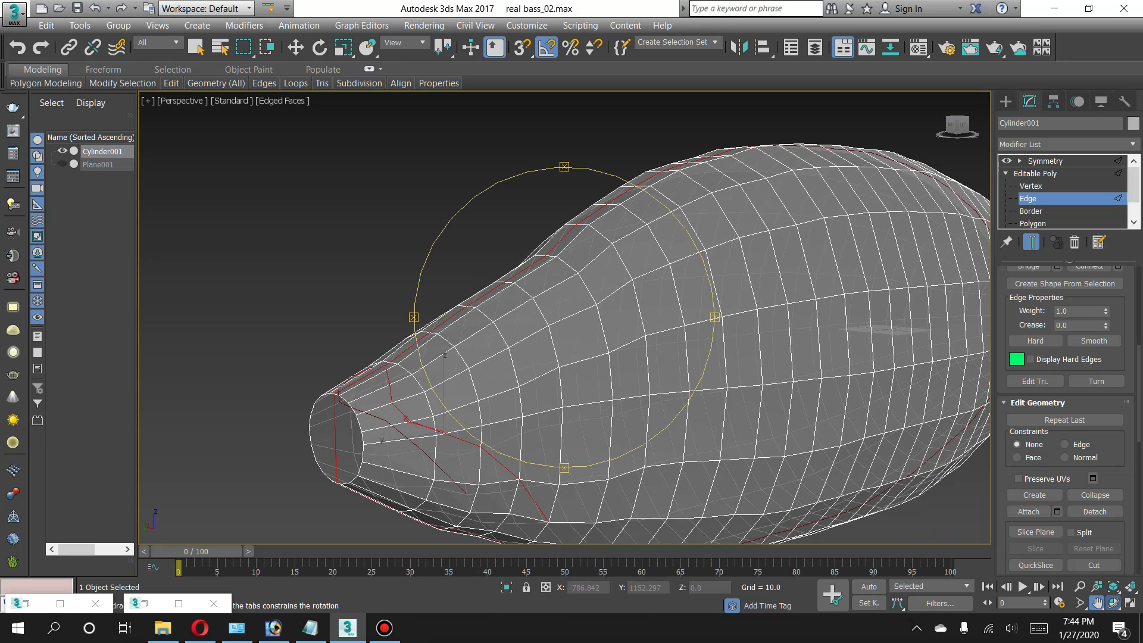
left_click_drag(565, 317, 533, 238)
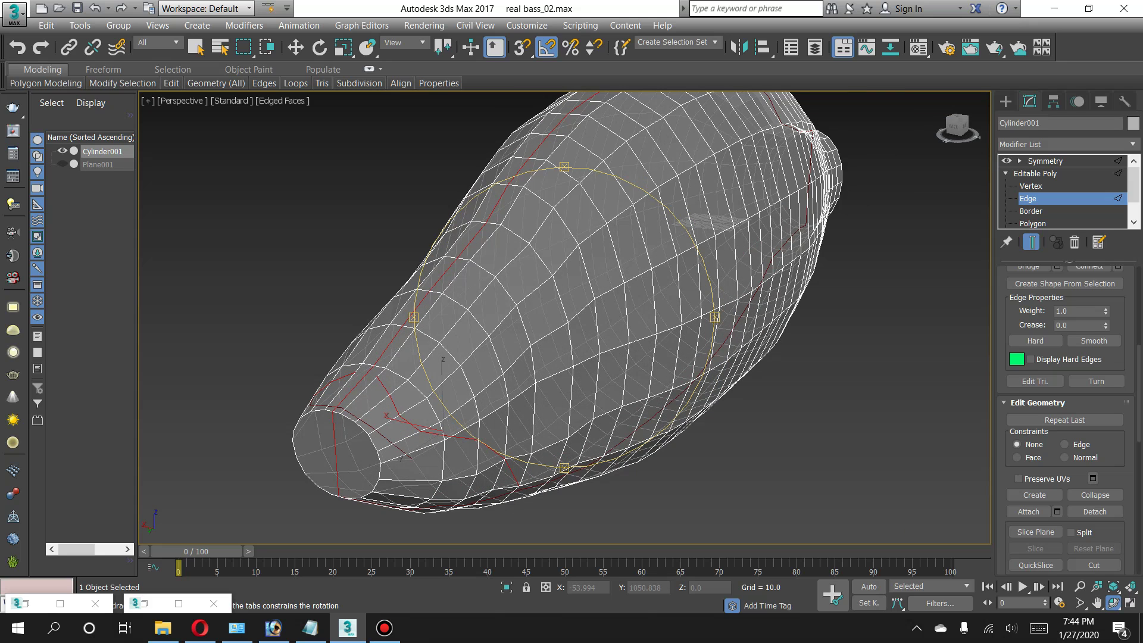
scroll(563, 333, "up", 2)
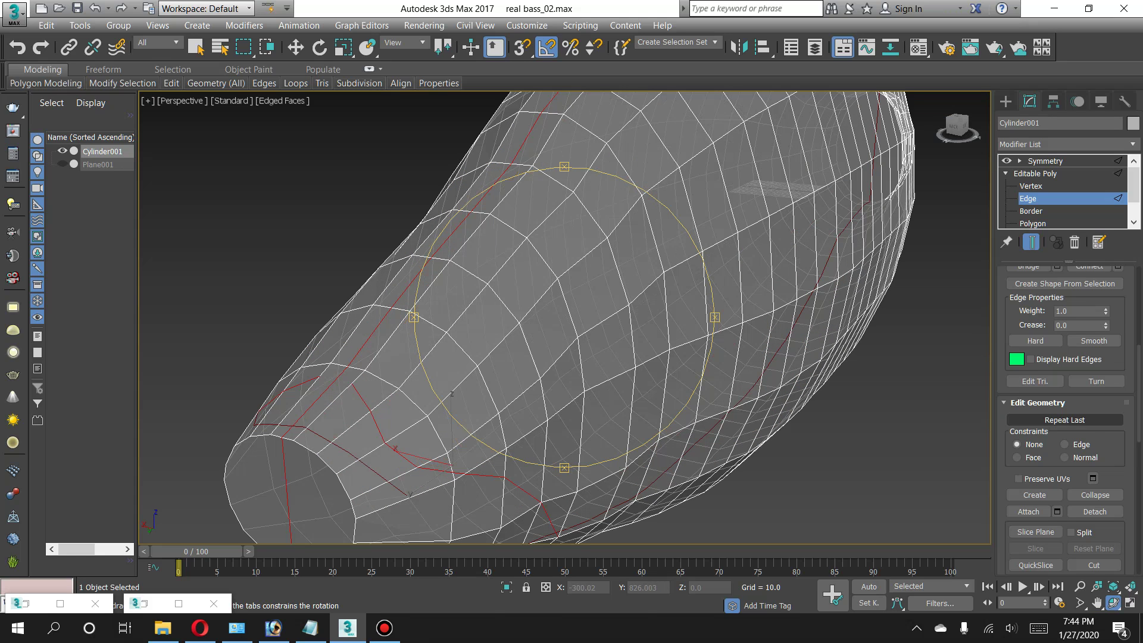
scroll(1094, 459, "down", 3)
left_click(1094, 512)
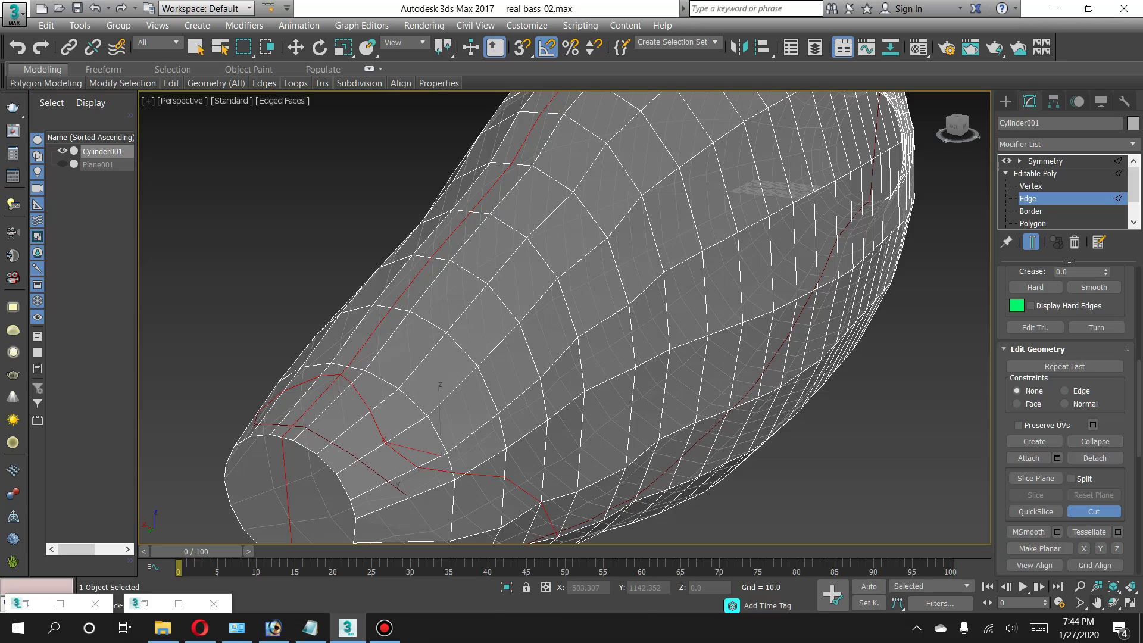
left_click(1113, 603)
mouse_move(565, 315)
left_mouse_down()
mouse_move(462, 231)
mouse_move(493, 285)
mouse_move(611, 302)
left_mouse_up()
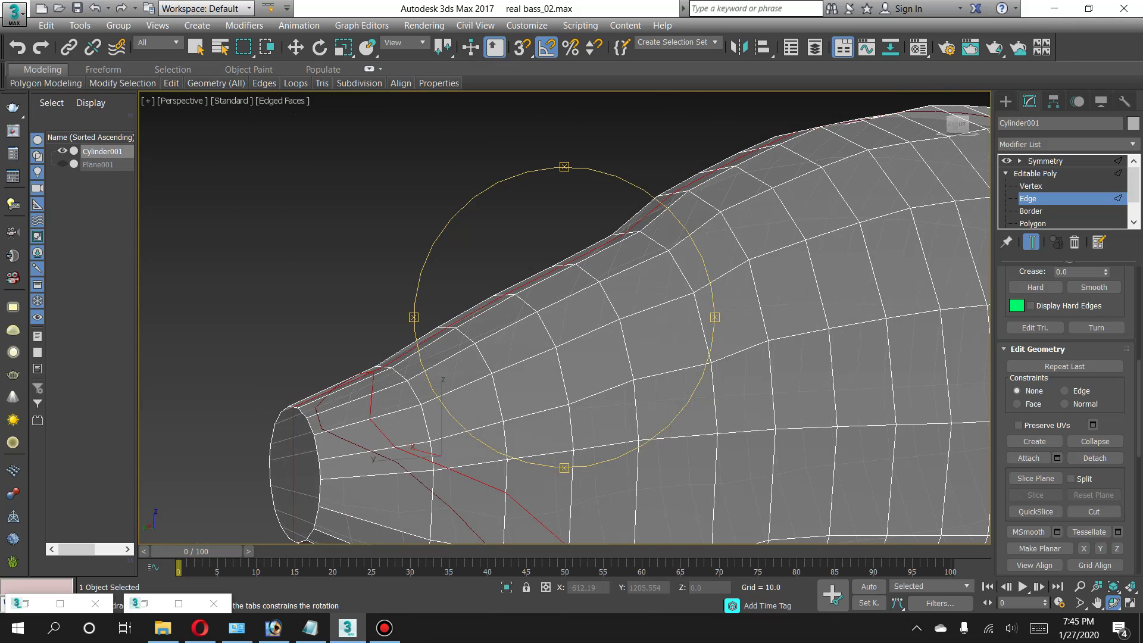
left_click(1097, 603)
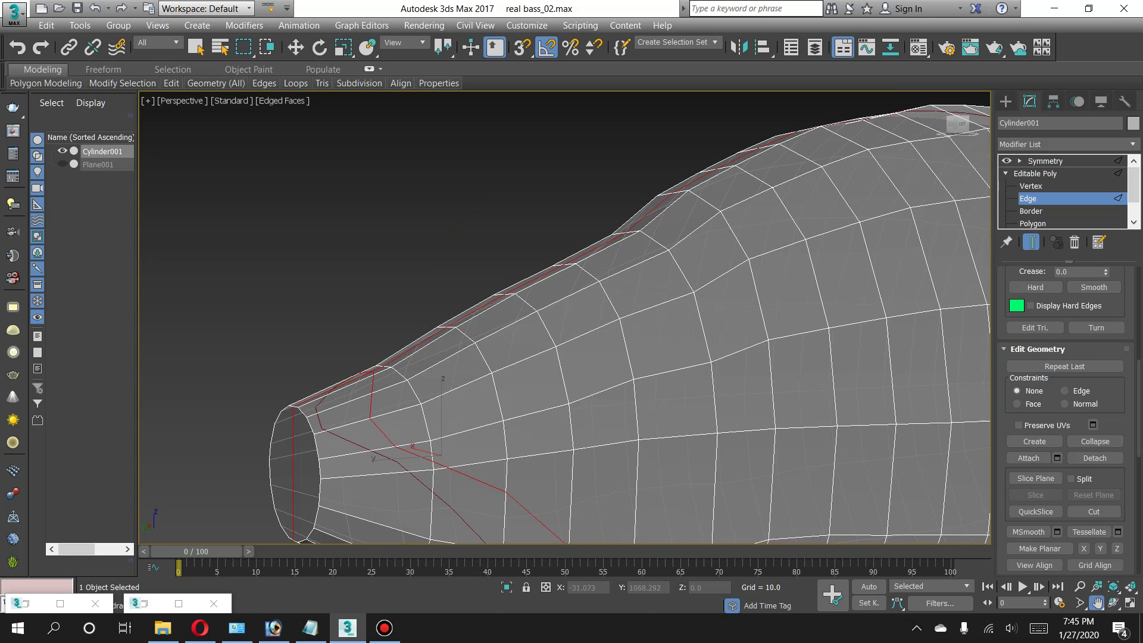
mouse_move(596, 357)
left_mouse_down()
mouse_move(552, 220)
mouse_move(549, 236)
left_mouse_up()
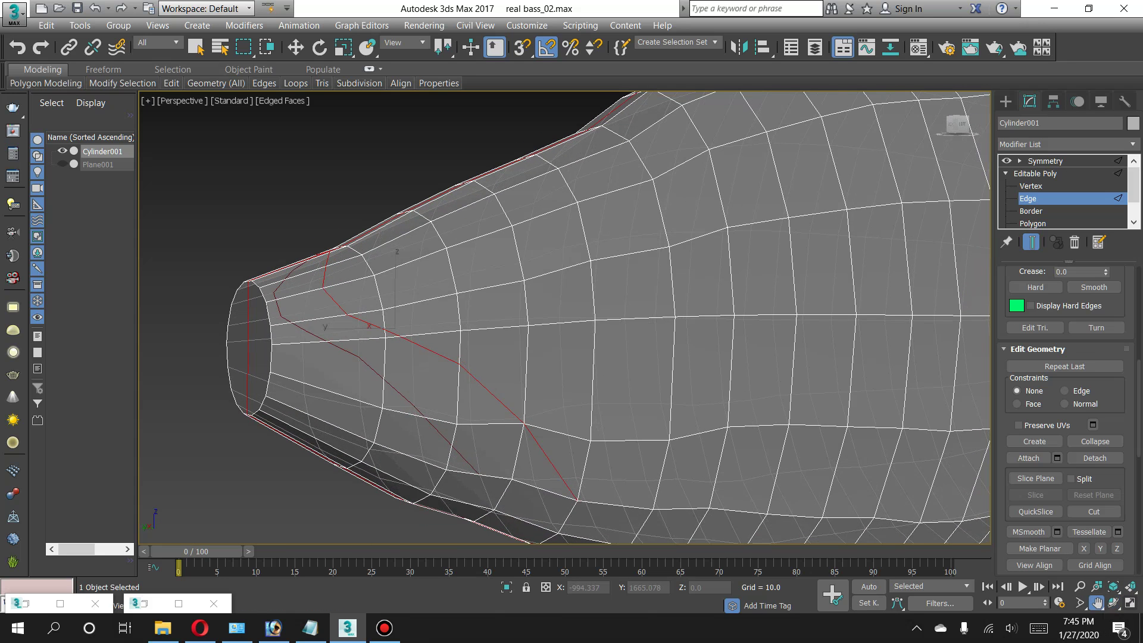
left_click(1130, 602)
Show the reference image, zoom in a maximized Left view, and reactivate Cut.
left_click(62, 165)
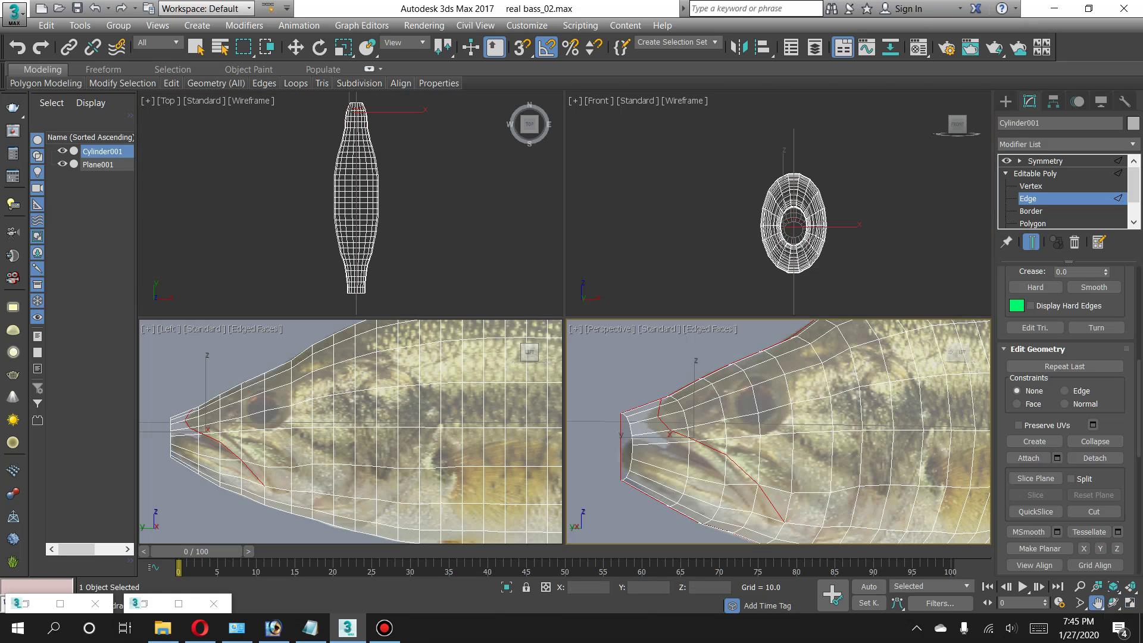
right_click(357, 476)
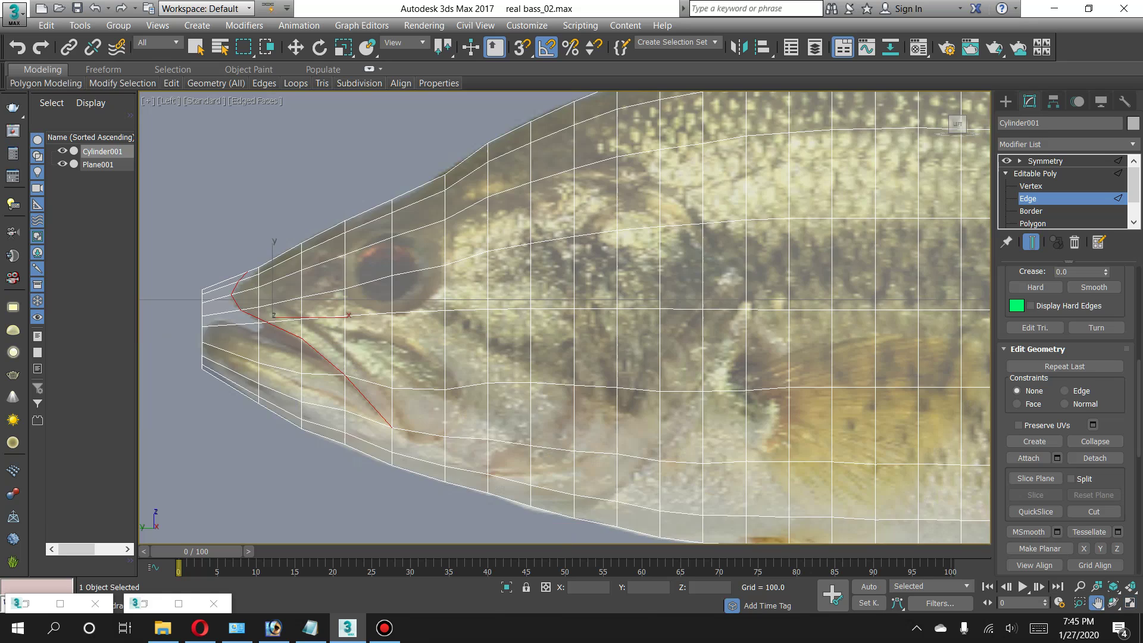
key("alt+w")
scroll(244, 268, "up", 1)
scroll(244, 268, "up", 1)
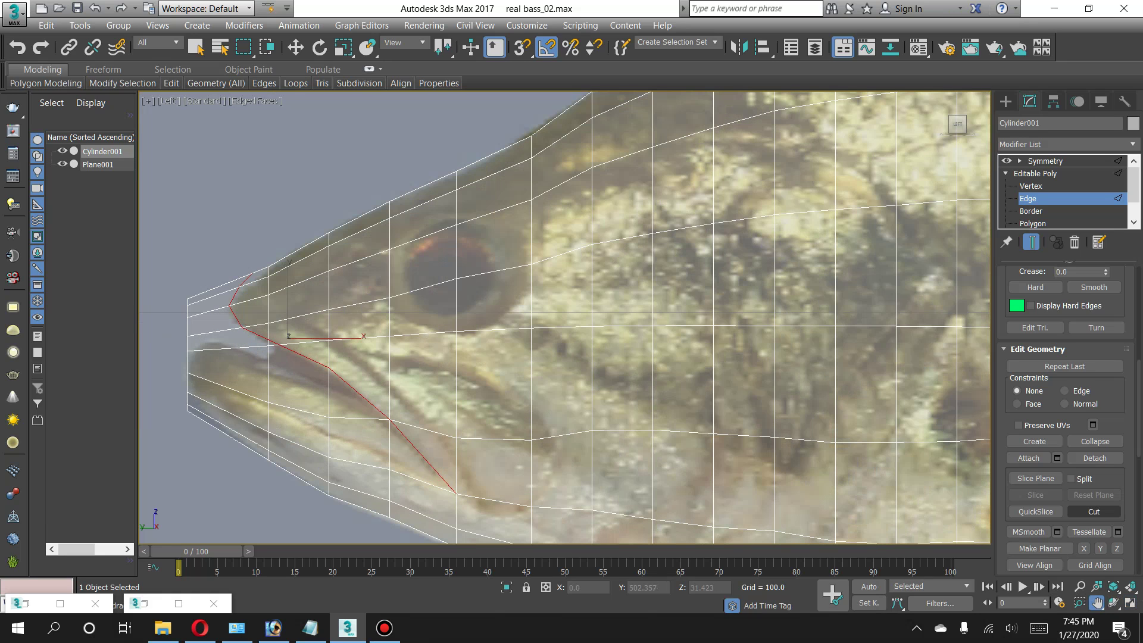
left_click(1094, 511)
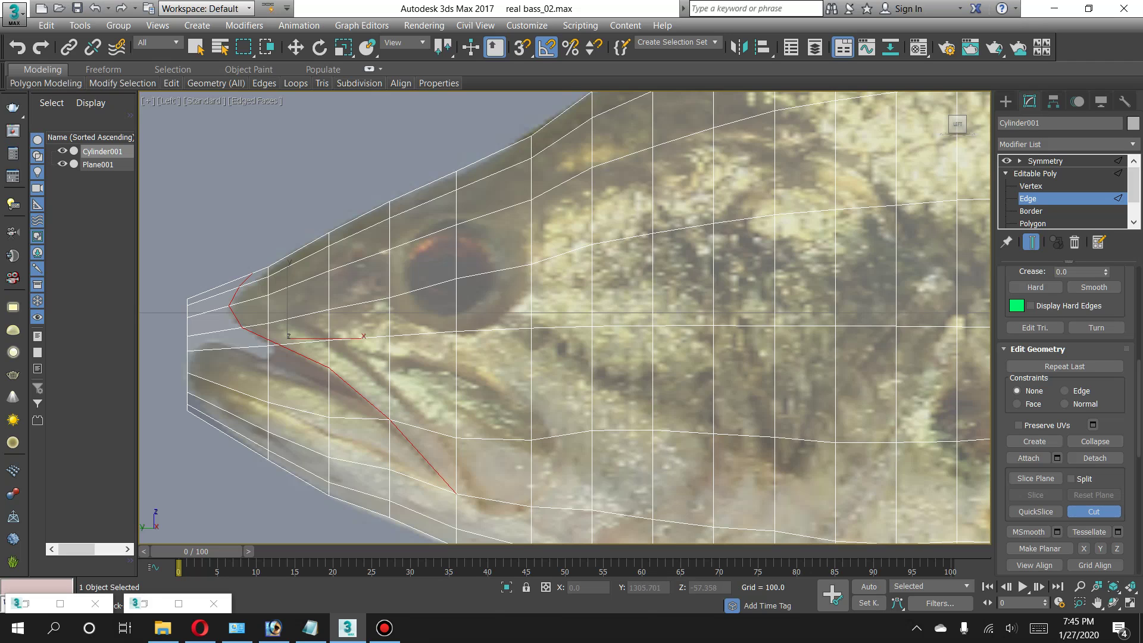
Cut edges along the upper lip from the snout front, cancelling the stray segment.
left_click(189, 362)
left_click(210, 341)
left_click(236, 347)
left_click(324, 390)
left_click(328, 416)
right_click(328, 416)
left_click(329, 392)
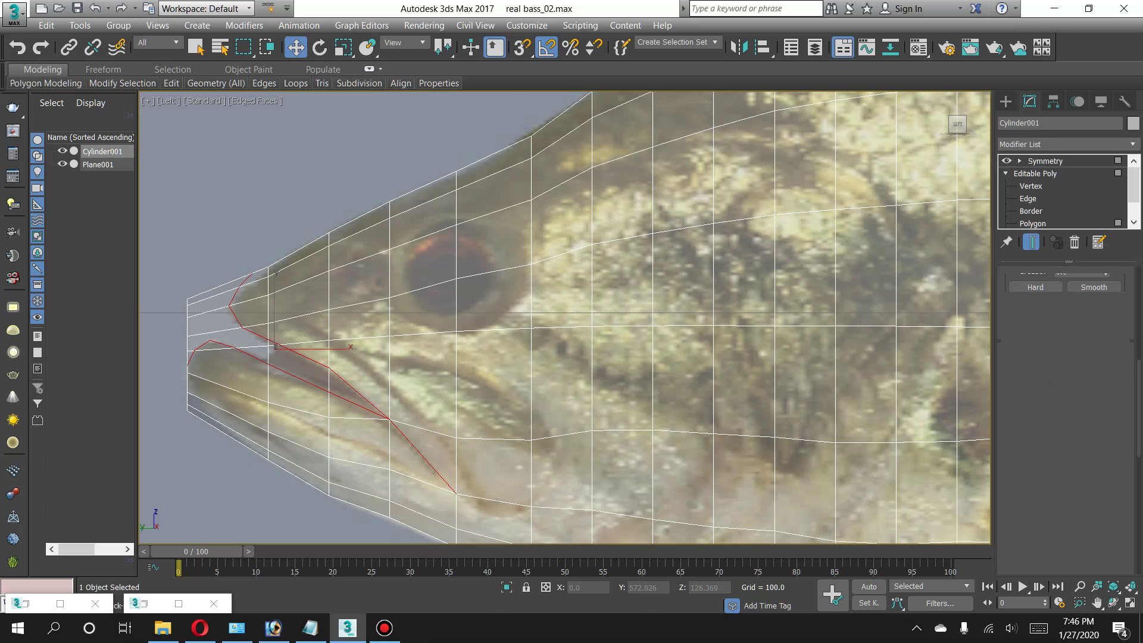
At Polygon level, orbit a maximized Perspective view and hide the reference plane.
key("4")
key("alt+w")
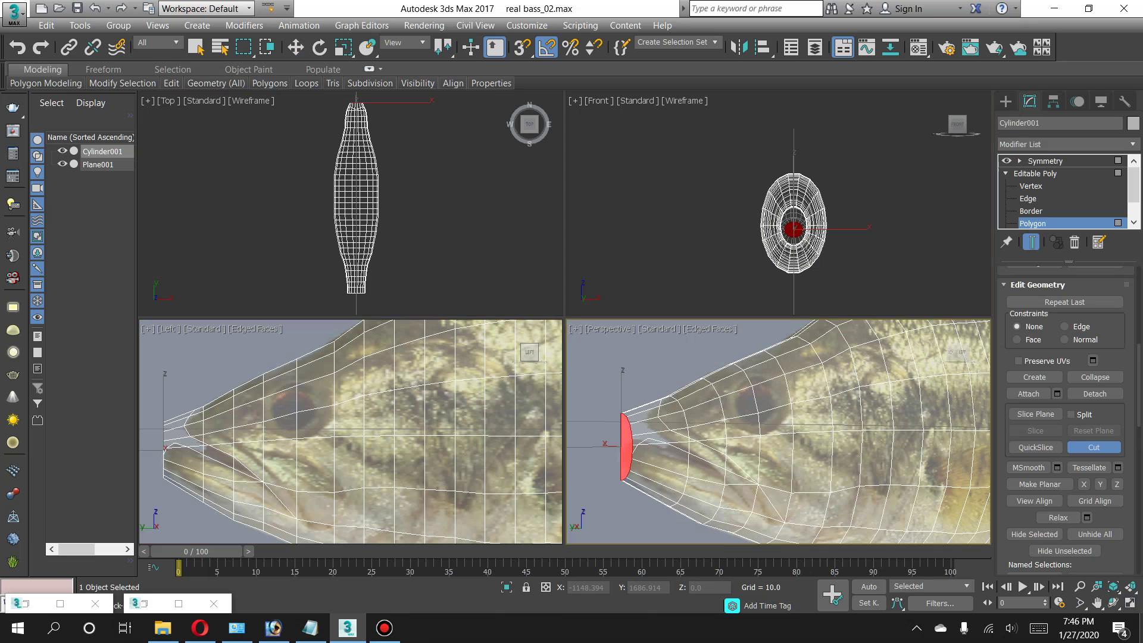
key("alt+w")
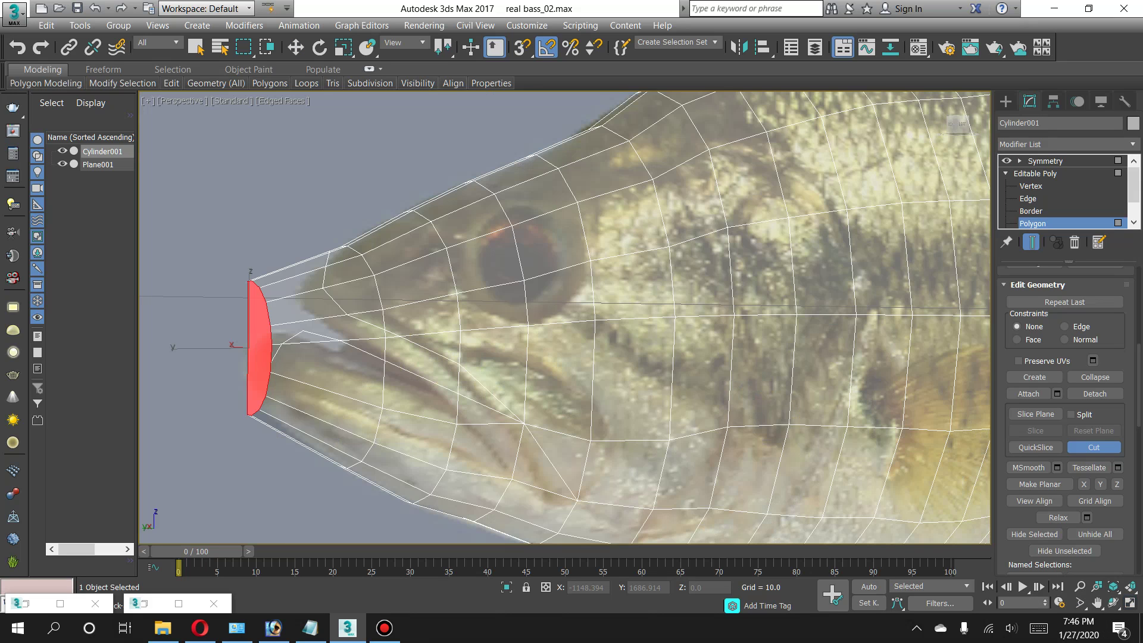
key("ctrl+r")
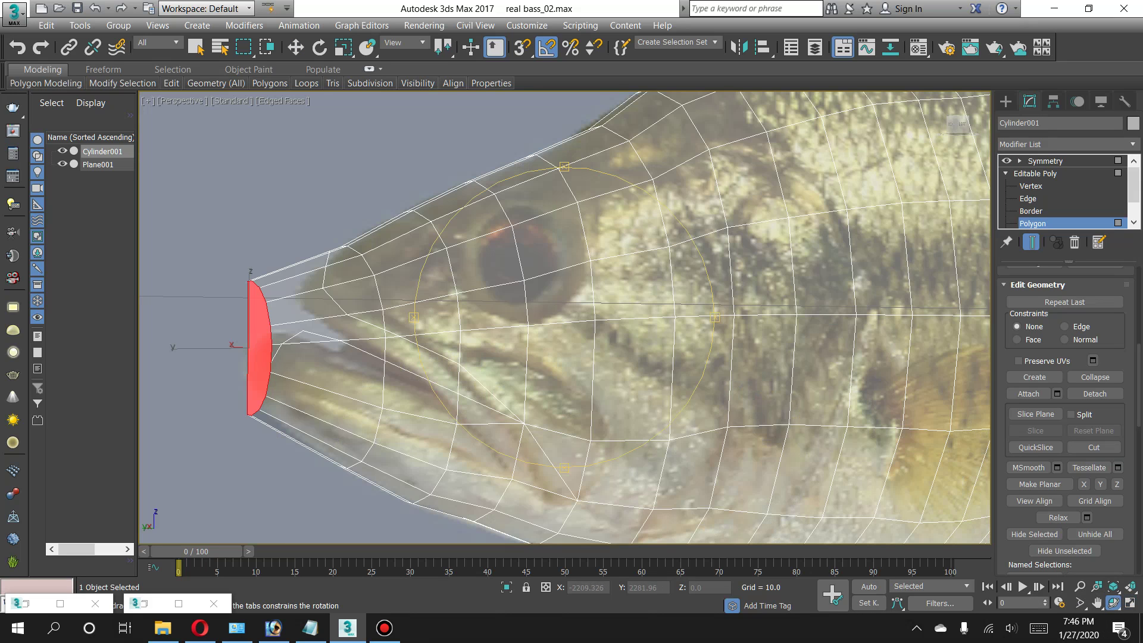
left_click_drag(625, 315, 548, 316)
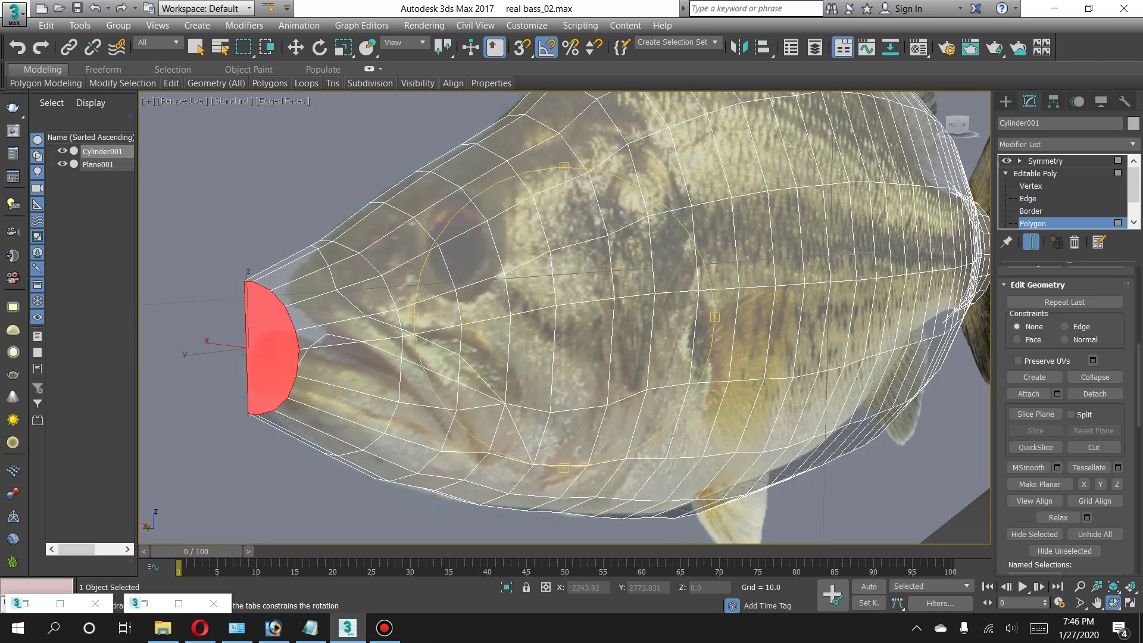
left_click(62, 165)
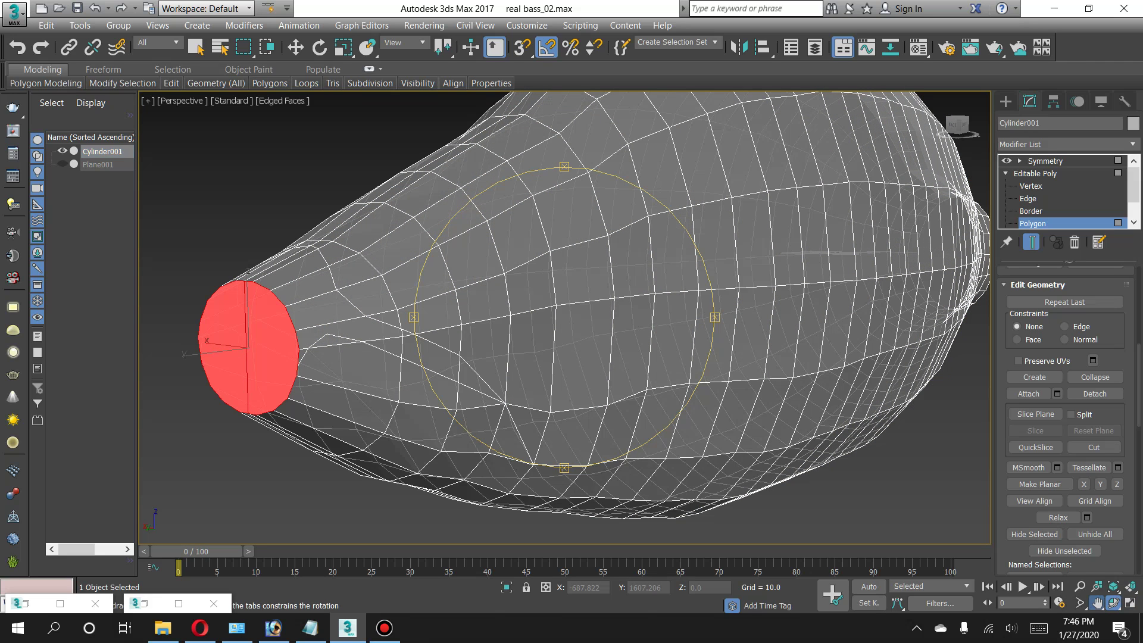
Pan to frame the nose cap polygon, clear the selection, and reactivate Cut.
left_click(1097, 602)
left_click_drag(536, 298, 646, 301)
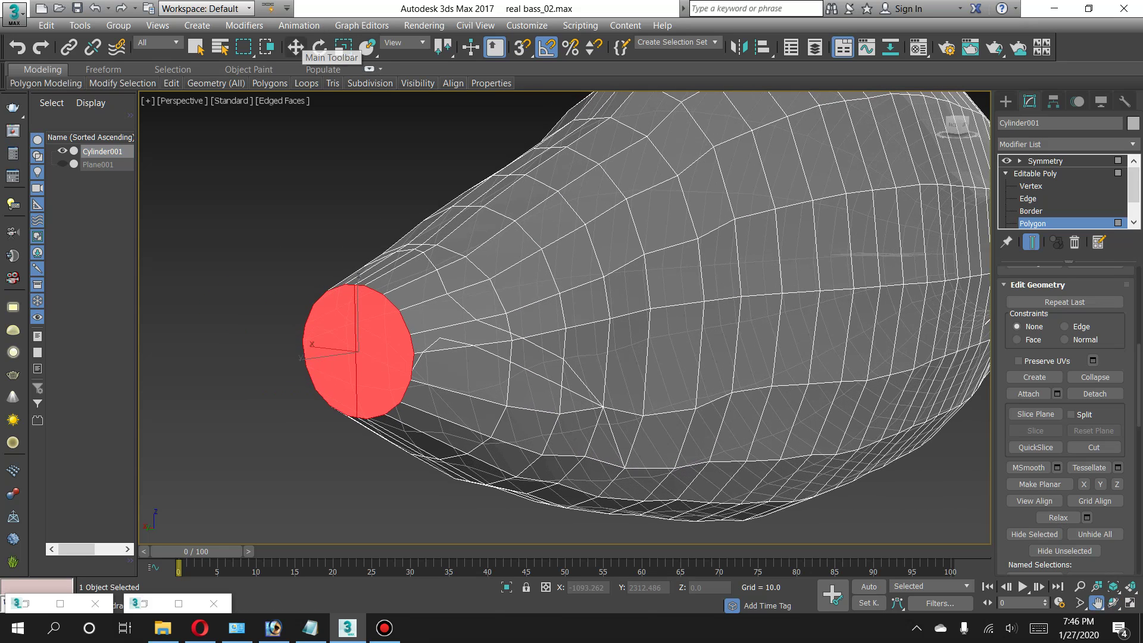
left_click(295, 47)
key("ctrl+d")
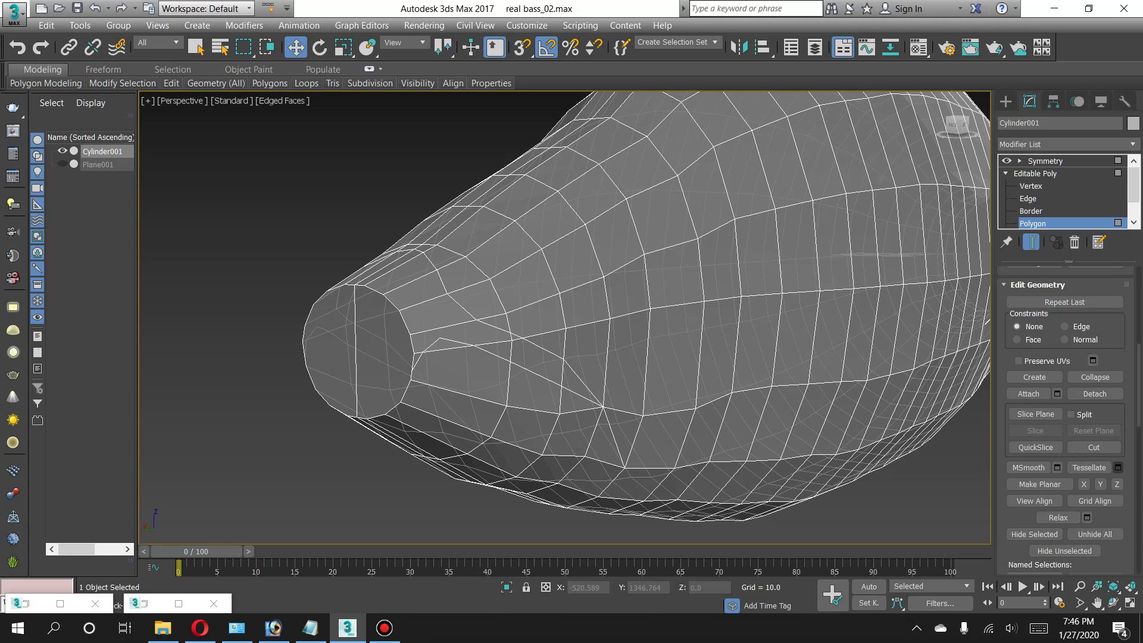
left_click(1095, 447)
scroll(381, 361, "up", 3)
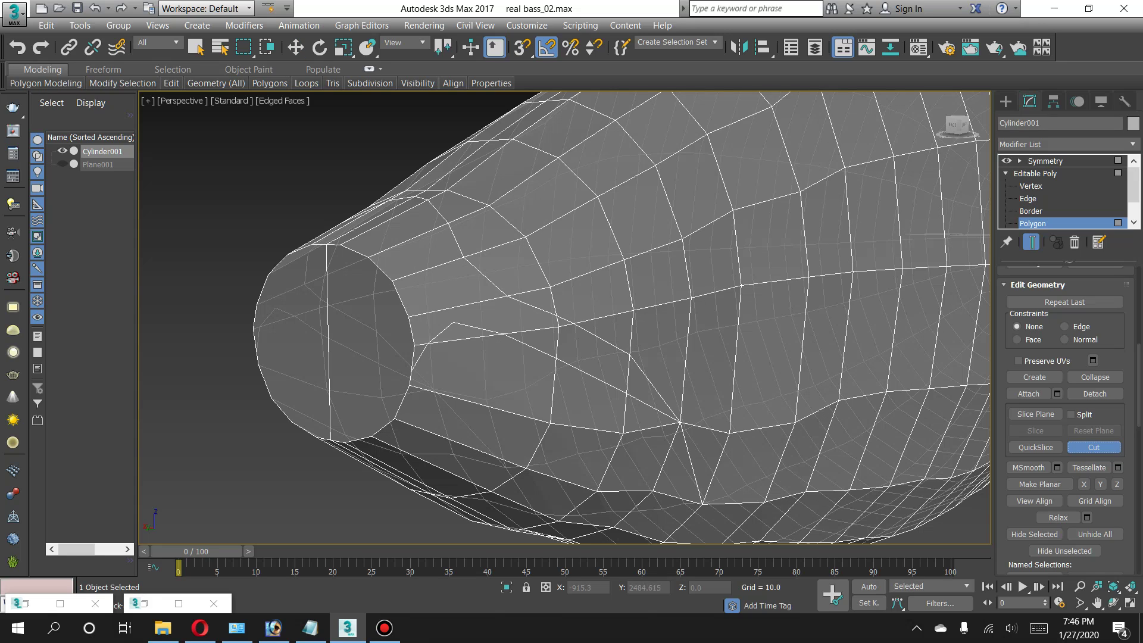
At Vertex level, cut new edges across the end cap, then return to object level.
key("1")
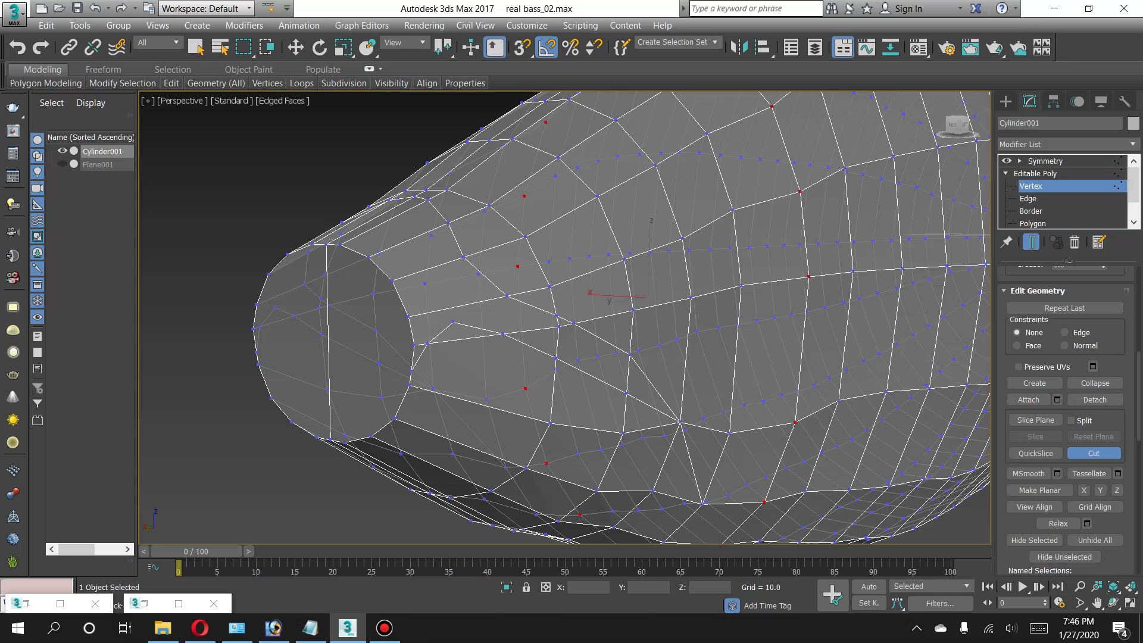
left_click(1035, 420)
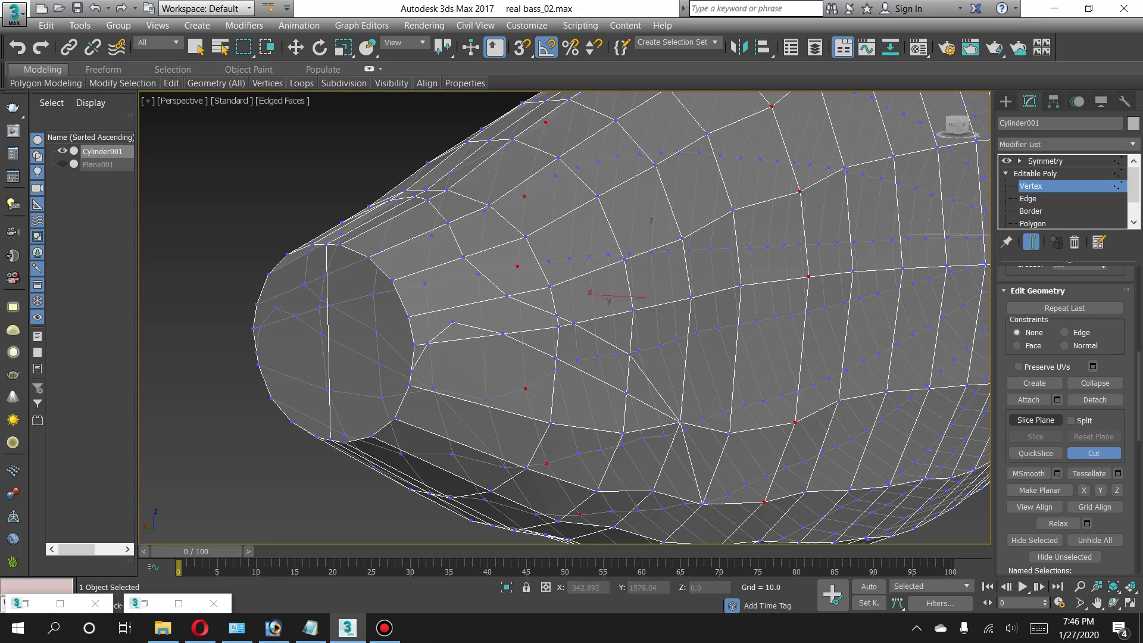
left_click(1036, 419)
left_click(257, 362)
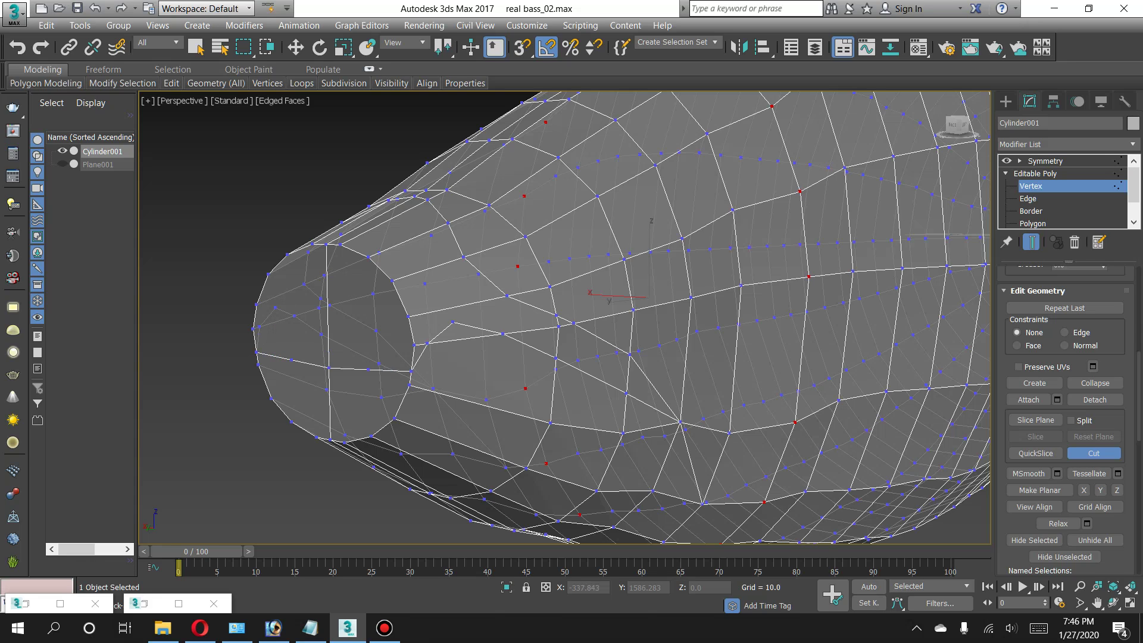
left_click(411, 371)
left_click(329, 378)
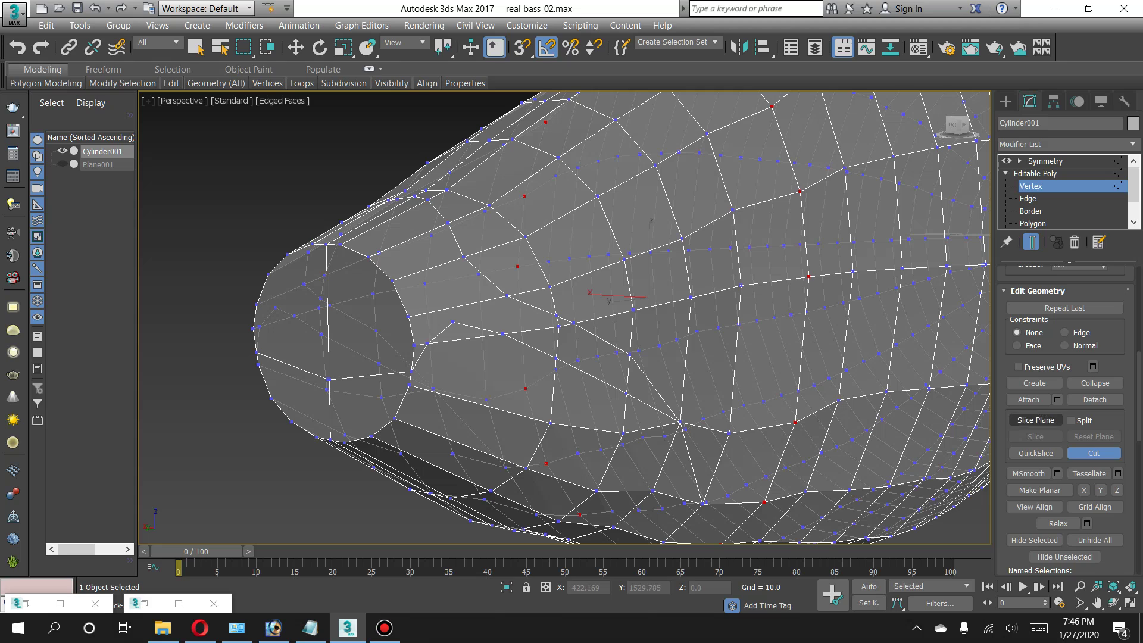
key("w")
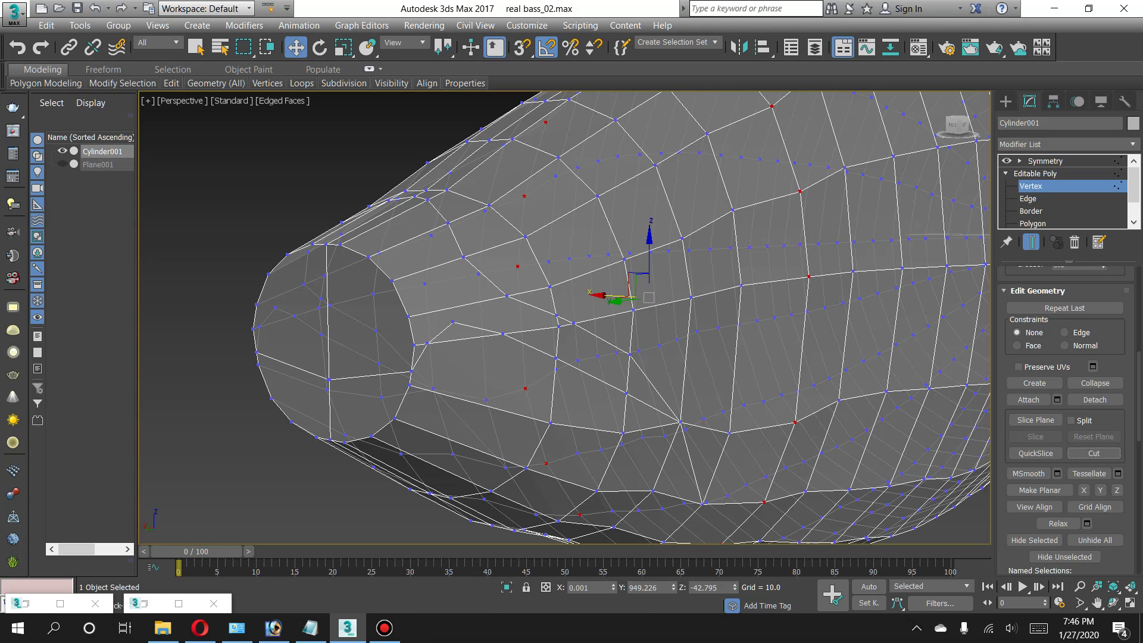
key("1")
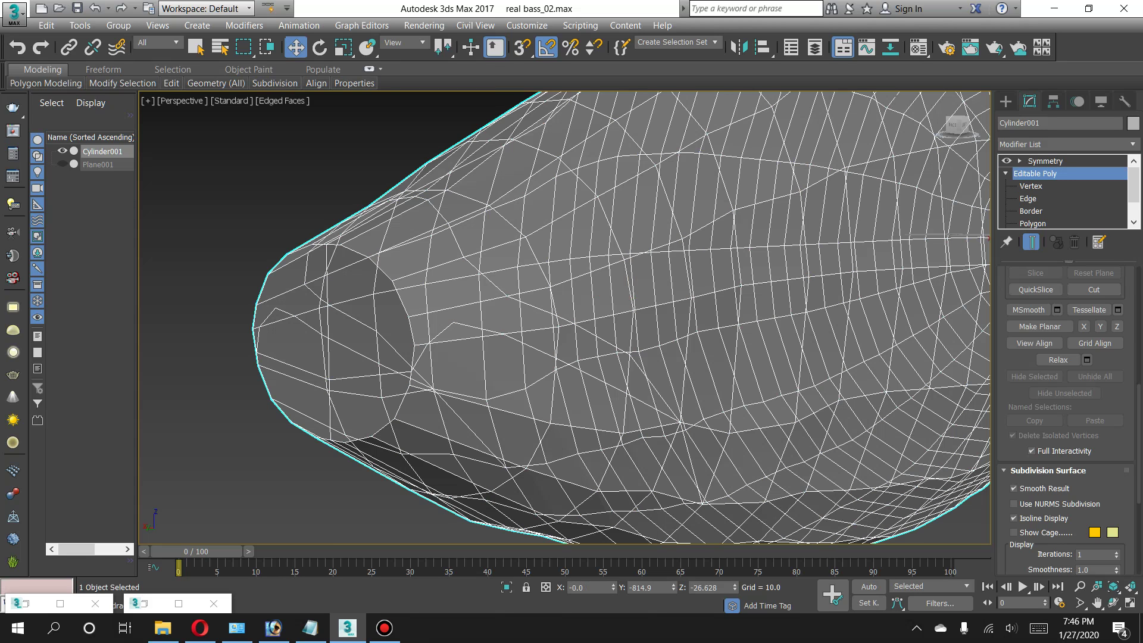
Show four viewports and raise the body material's Opacity from 30 to 100.
key("alt+w")
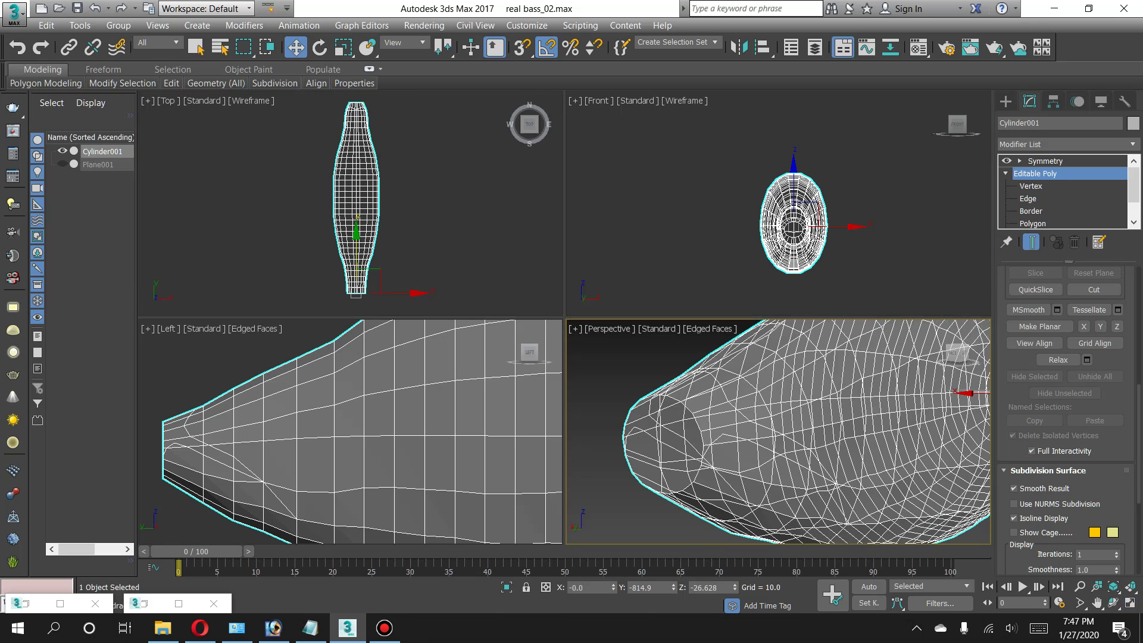
key("m")
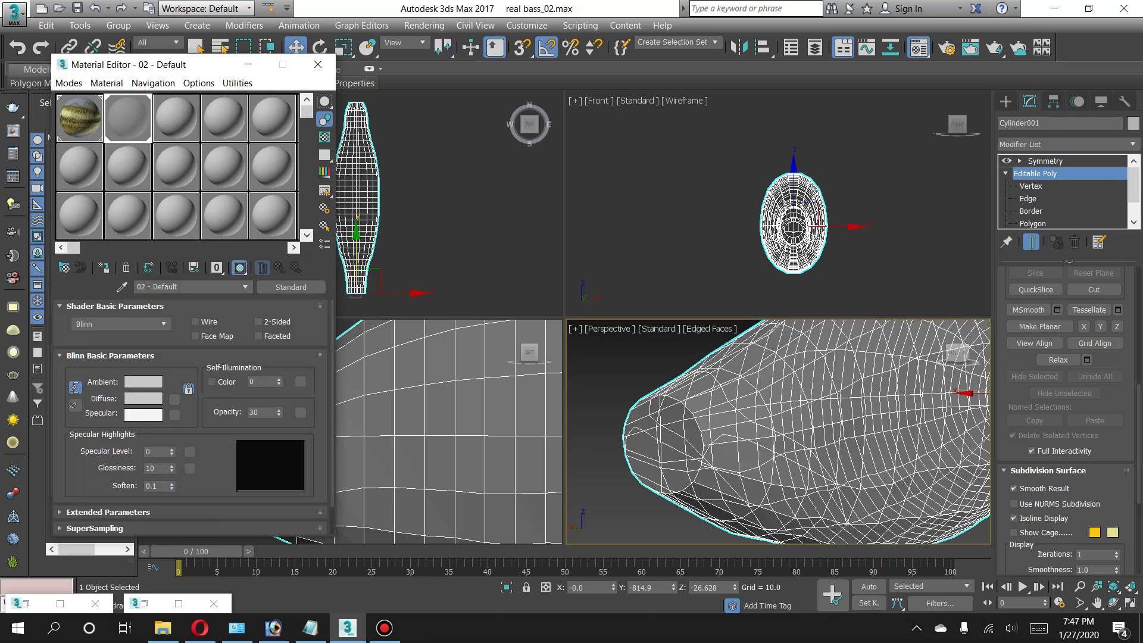
left_click_drag(279, 413, 278, 381)
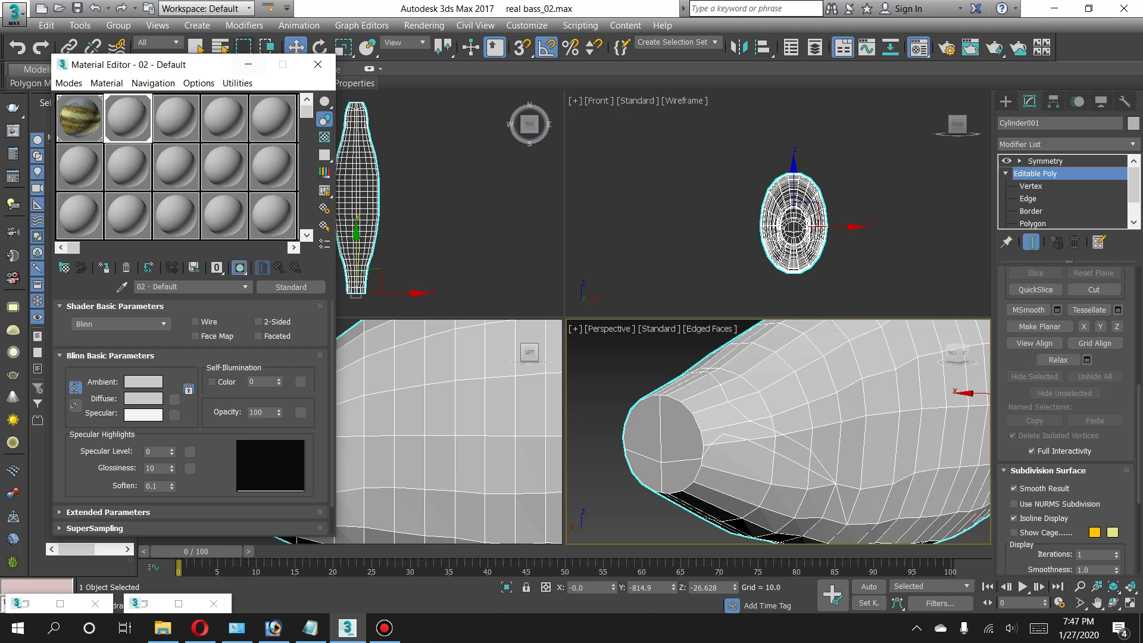
left_click(248, 65)
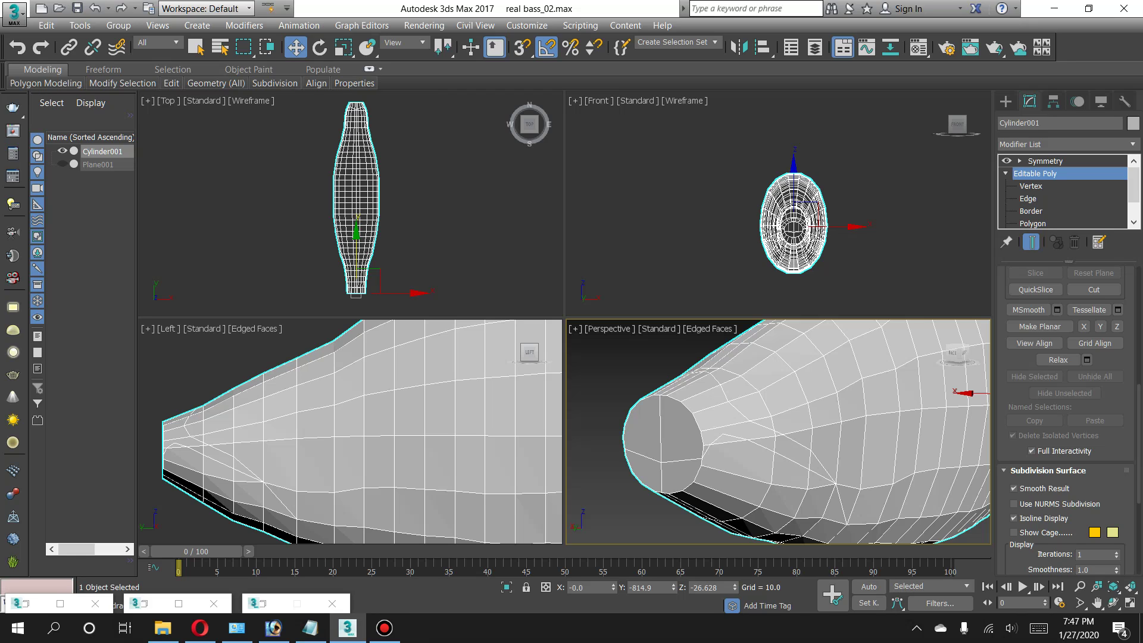
At Polygon level, select the upper cap and side strip polygons, 11 in total.
key("4")
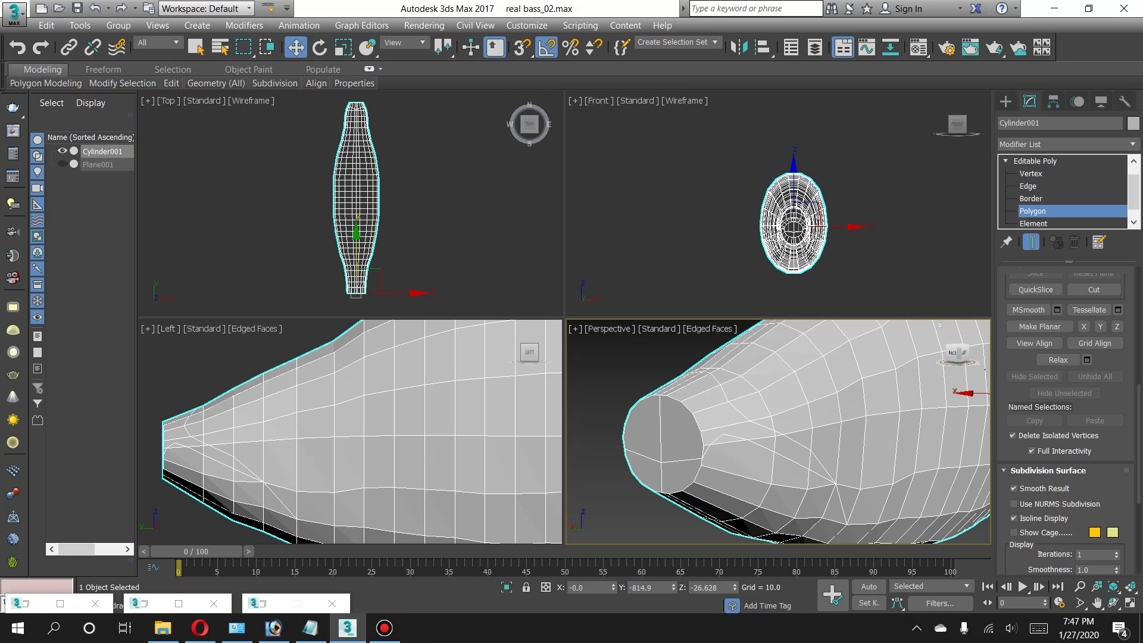
left_click(661, 424)
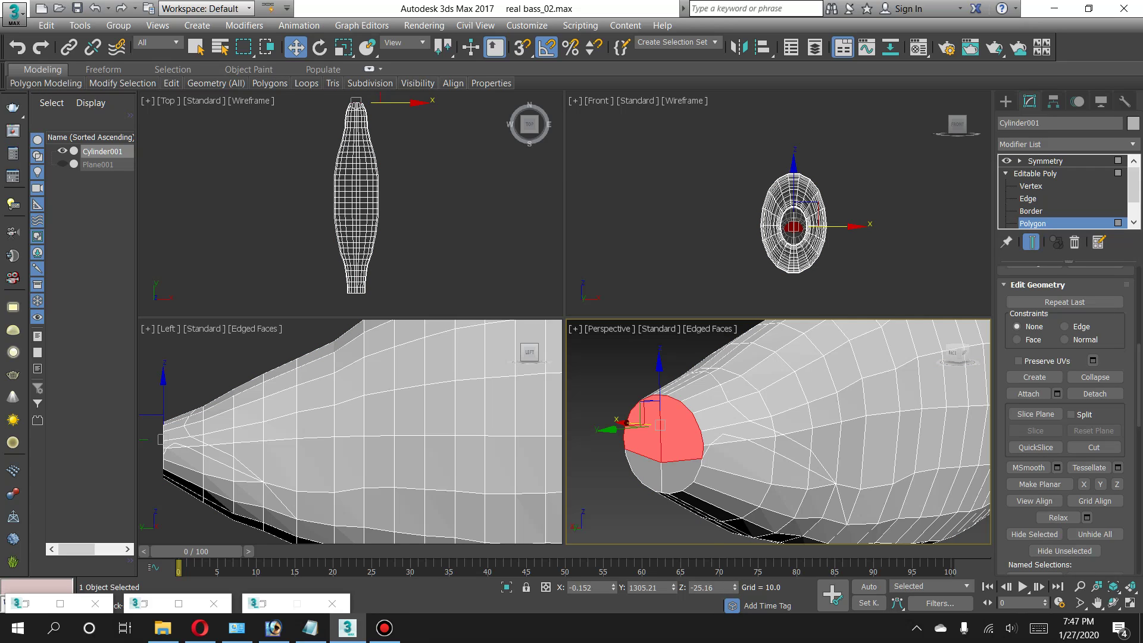
scroll(703, 459, "up", 2)
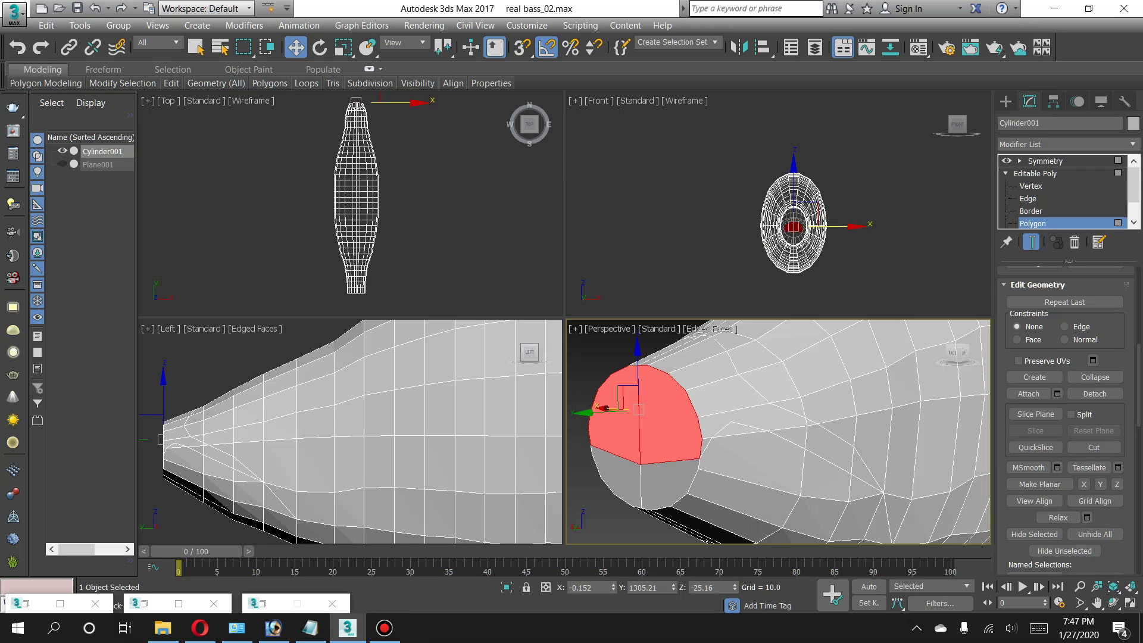
left_click(774, 417, "ctrl")
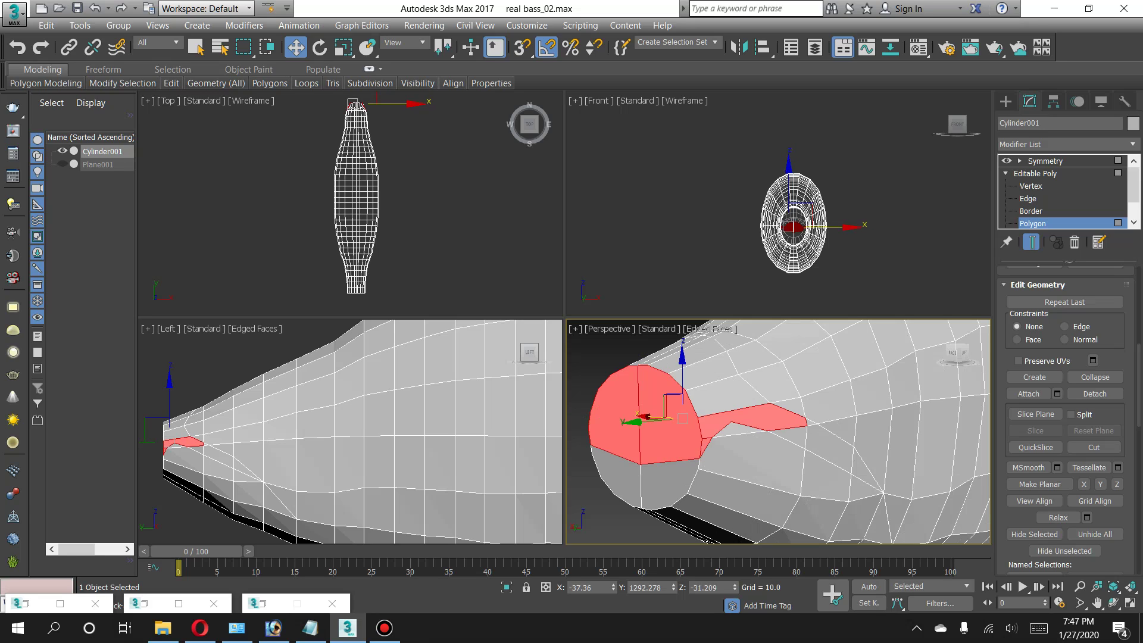
left_click(789, 437, "ctrl")
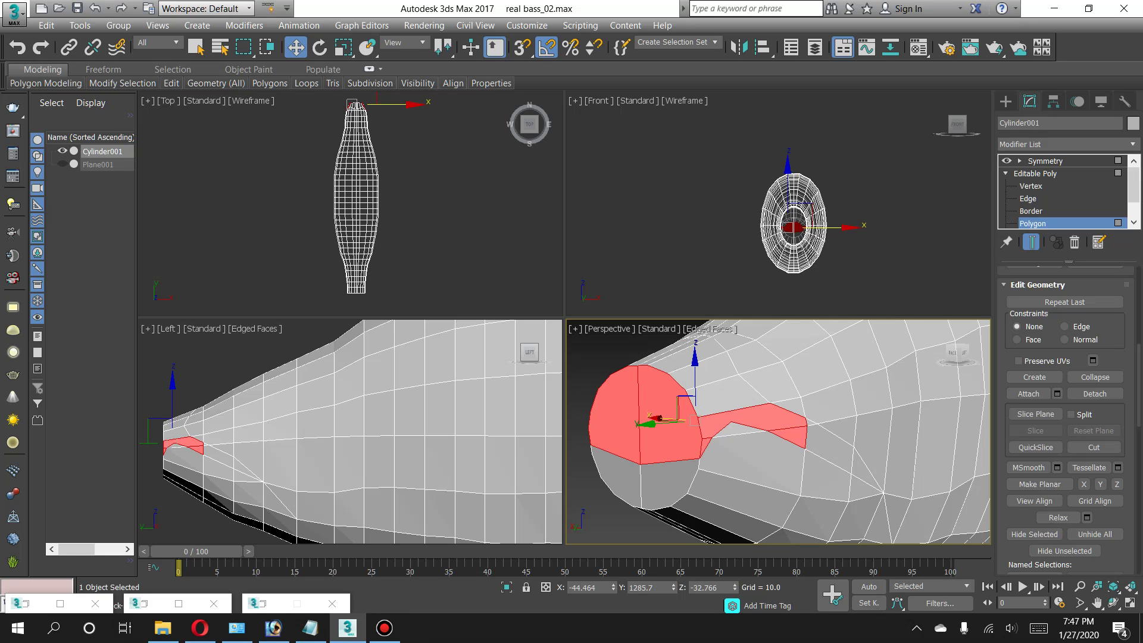
left_click(831, 446, "ctrl")
left_click(866, 473, "ctrl")
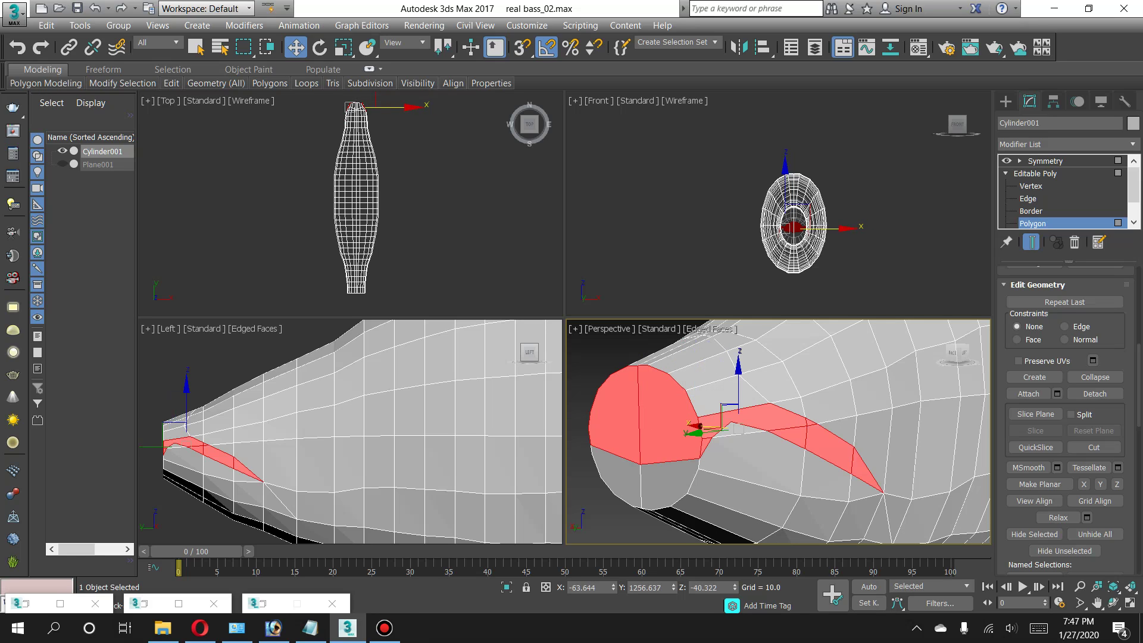
left_click(729, 396, "ctrl")
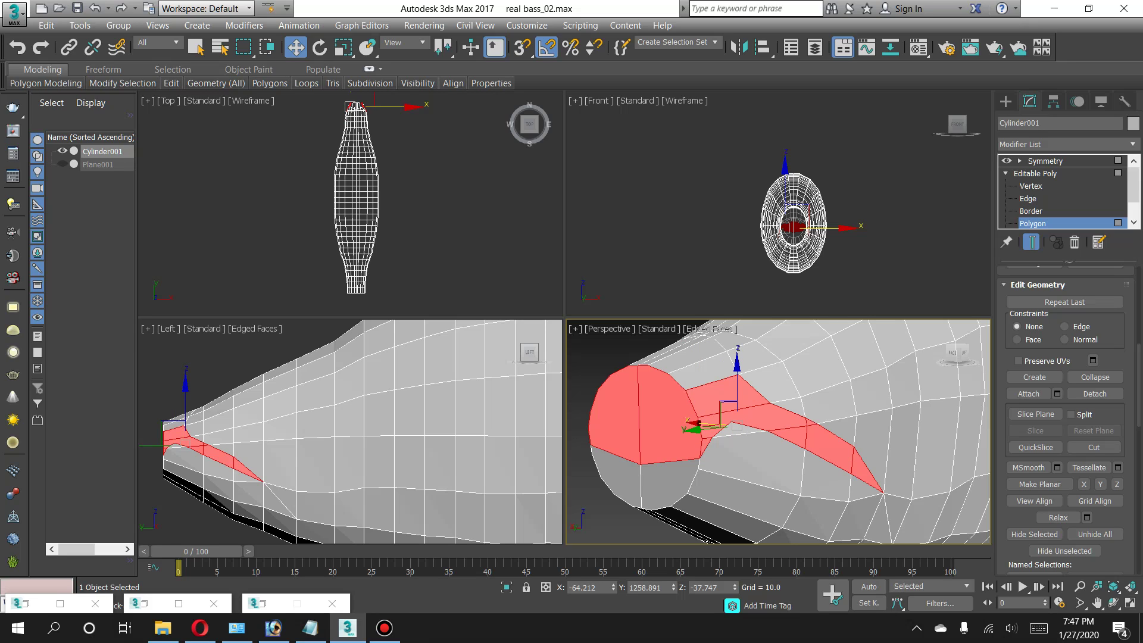
left_click_drag(736, 427, 726, 408)
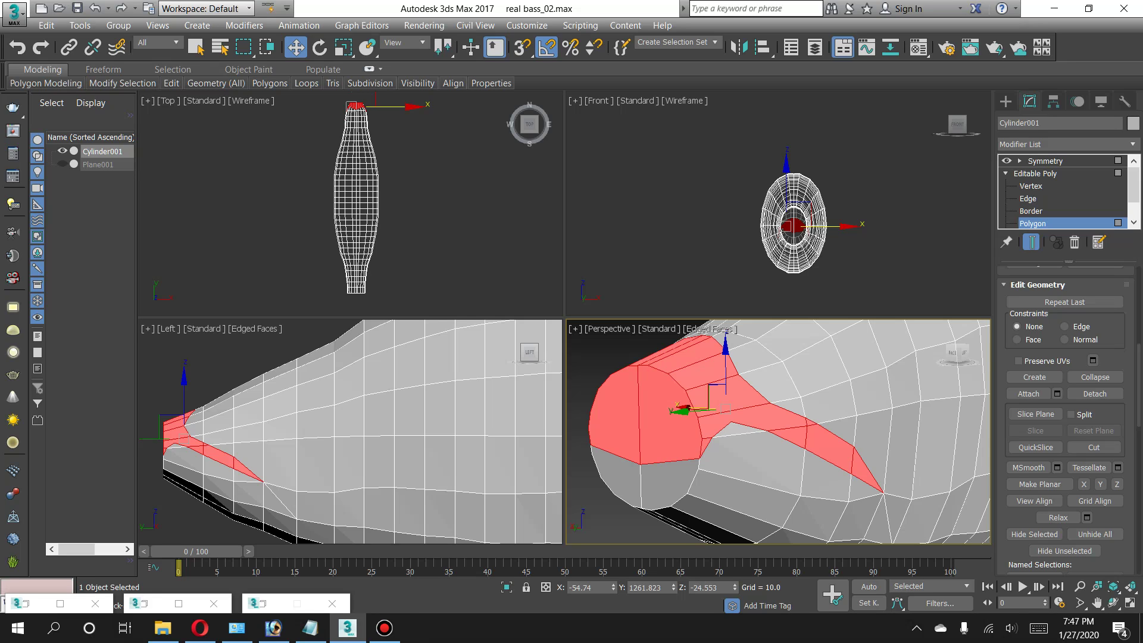
Scroll the command panel to the Edit Polygons rollout.
scroll(1039, 484, "up", 1)
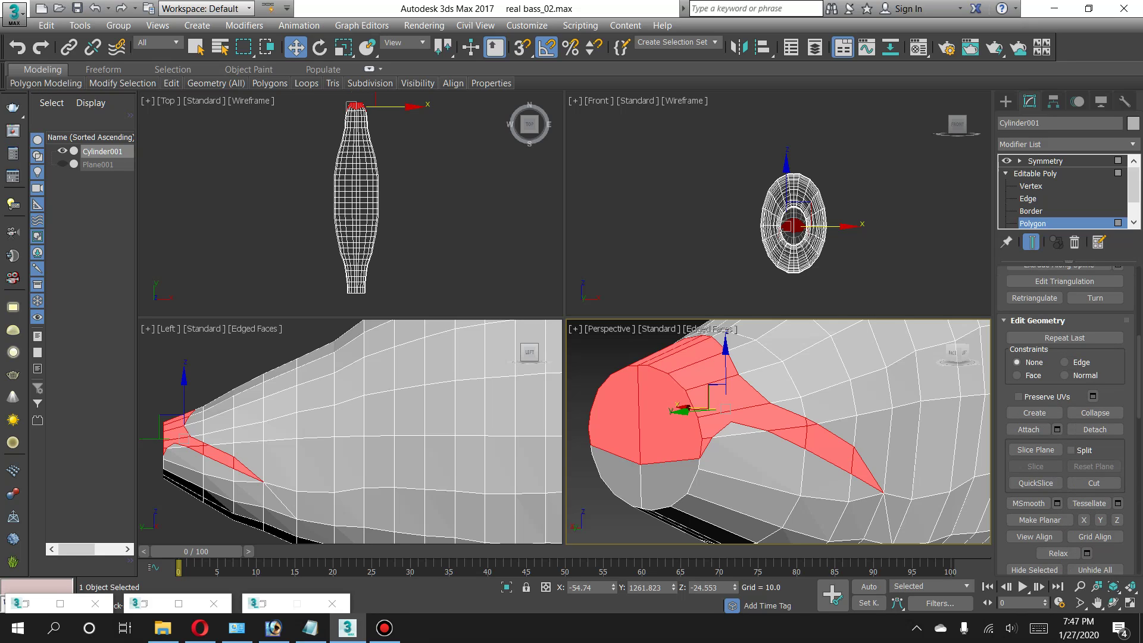
scroll(1060, 417, "up", 2)
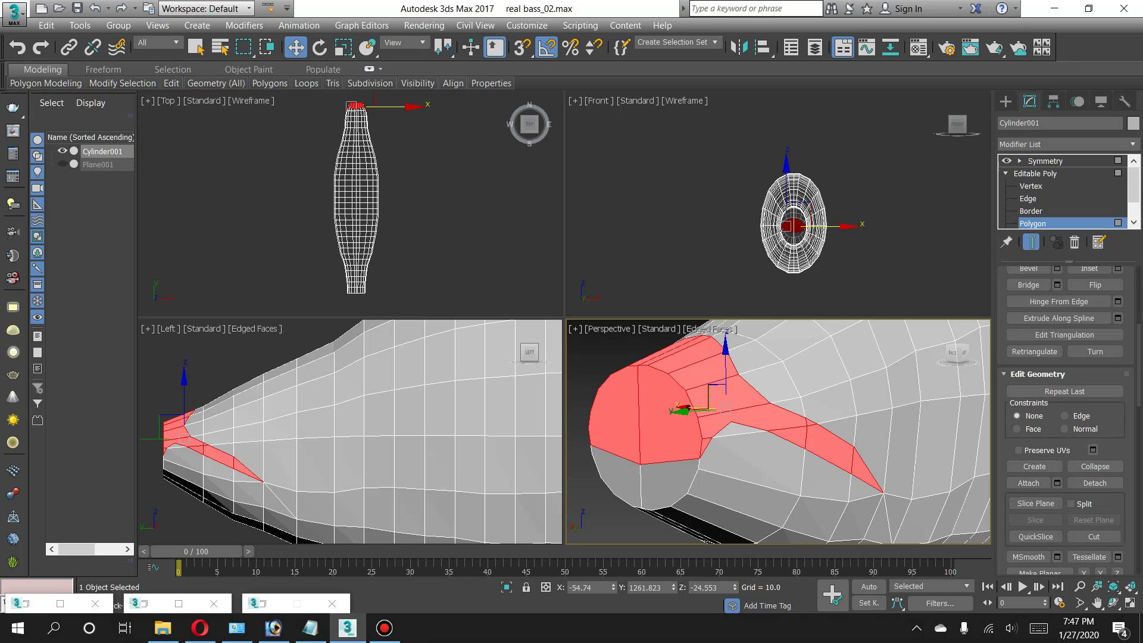
scroll(1066, 417, "up", 1)
scroll(1066, 417, "up", 1)
scroll(1066, 417, "up", 1)
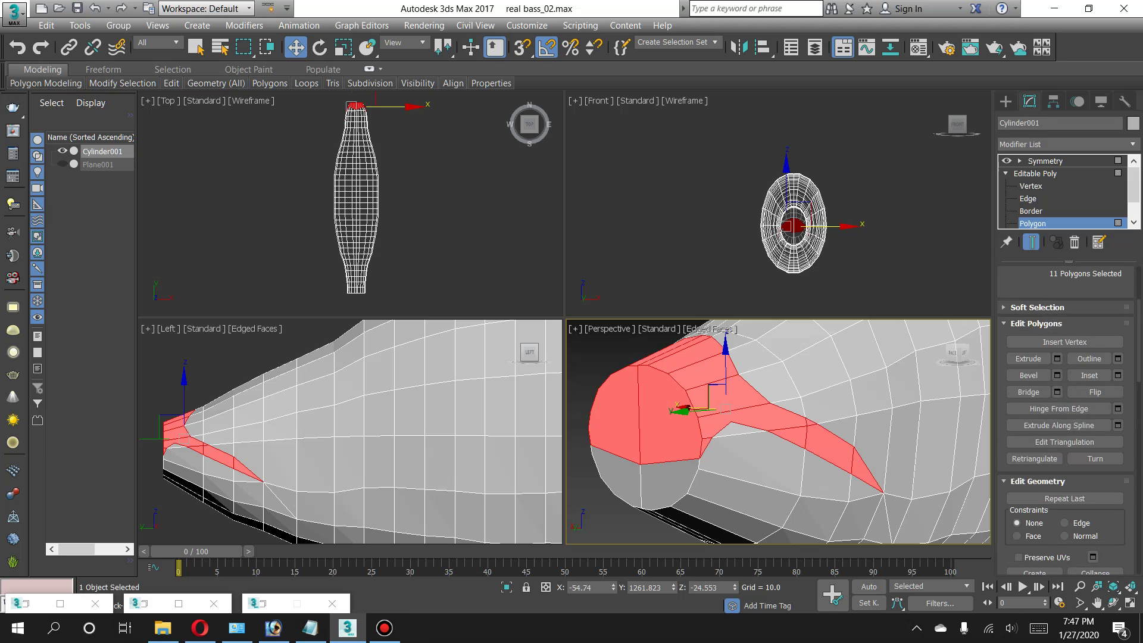
scroll(1066, 417, "up", 1)
scroll(1066, 417, "up", 1)
scroll(1066, 417, "up", 1)
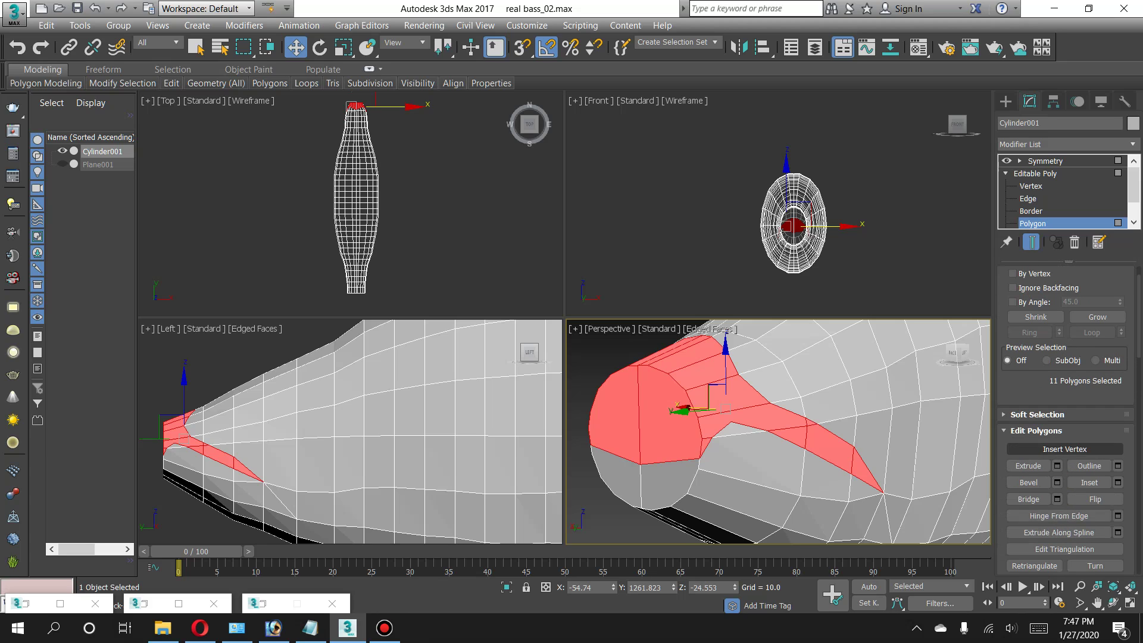
Extrude the 11 mouth polygons inward by -12.713.
left_click(1058, 466)
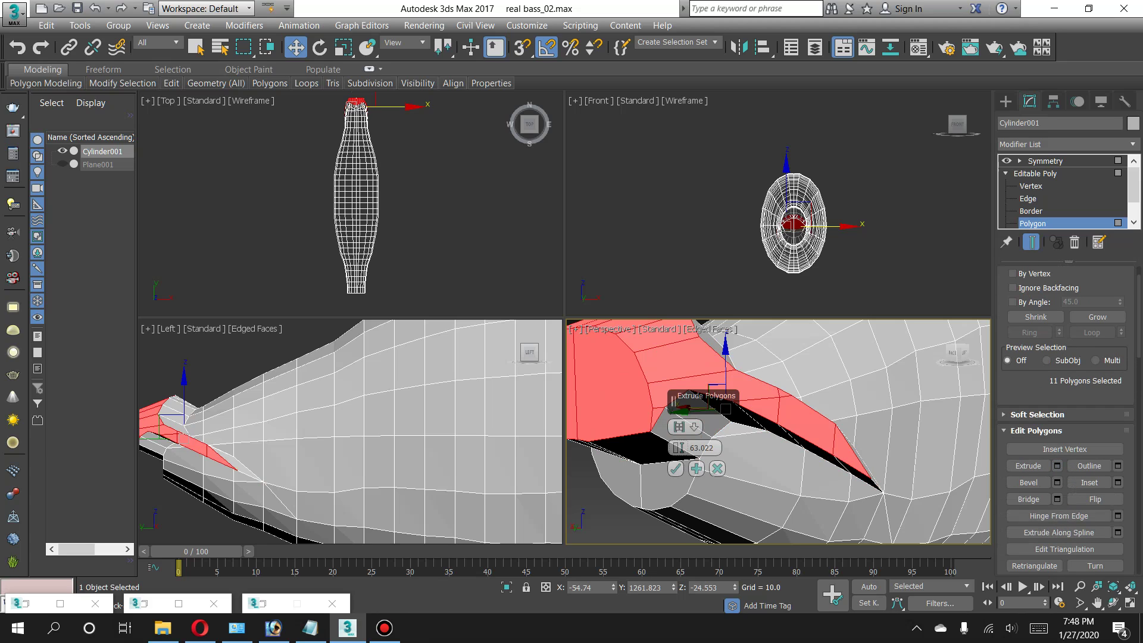
mouse_move(696, 447)
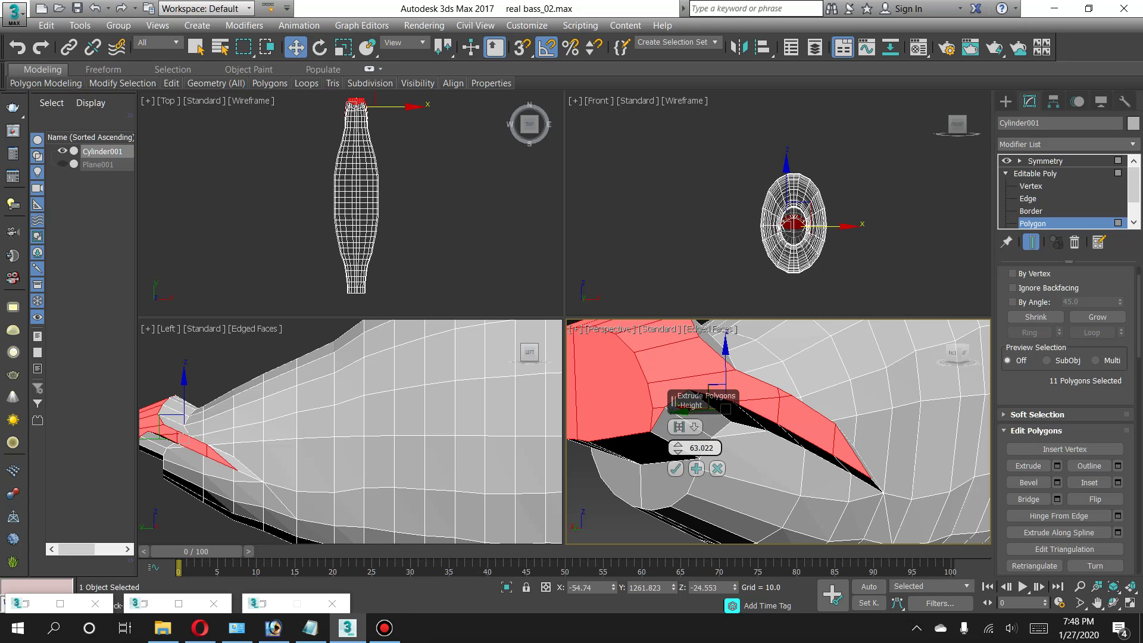
left_click_drag(679, 448, 679, 510)
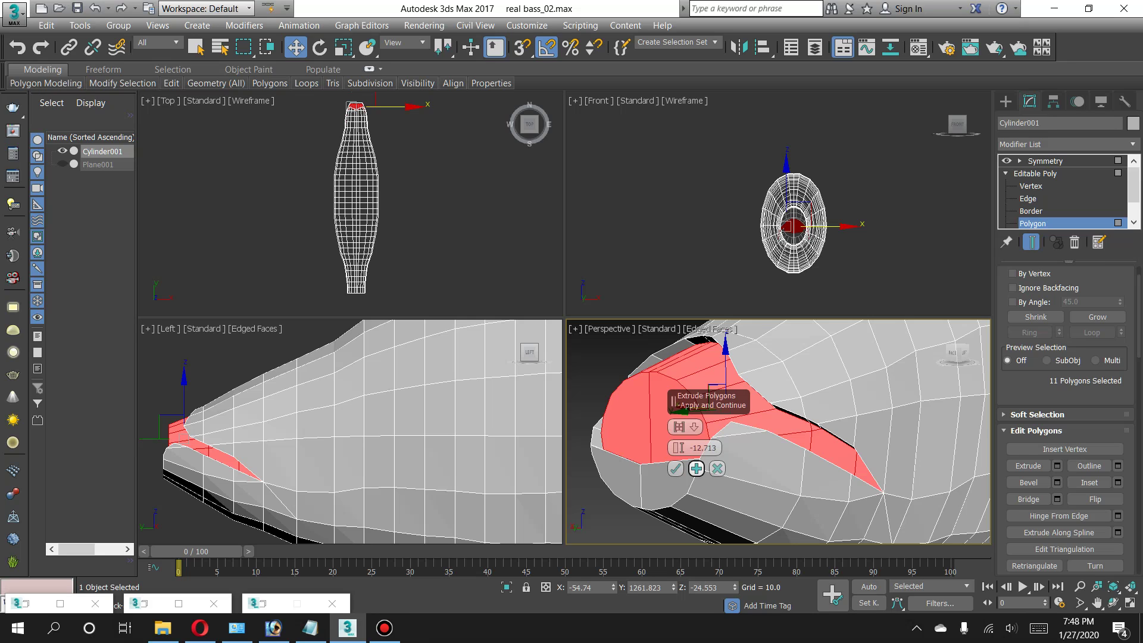
left_click(697, 469)
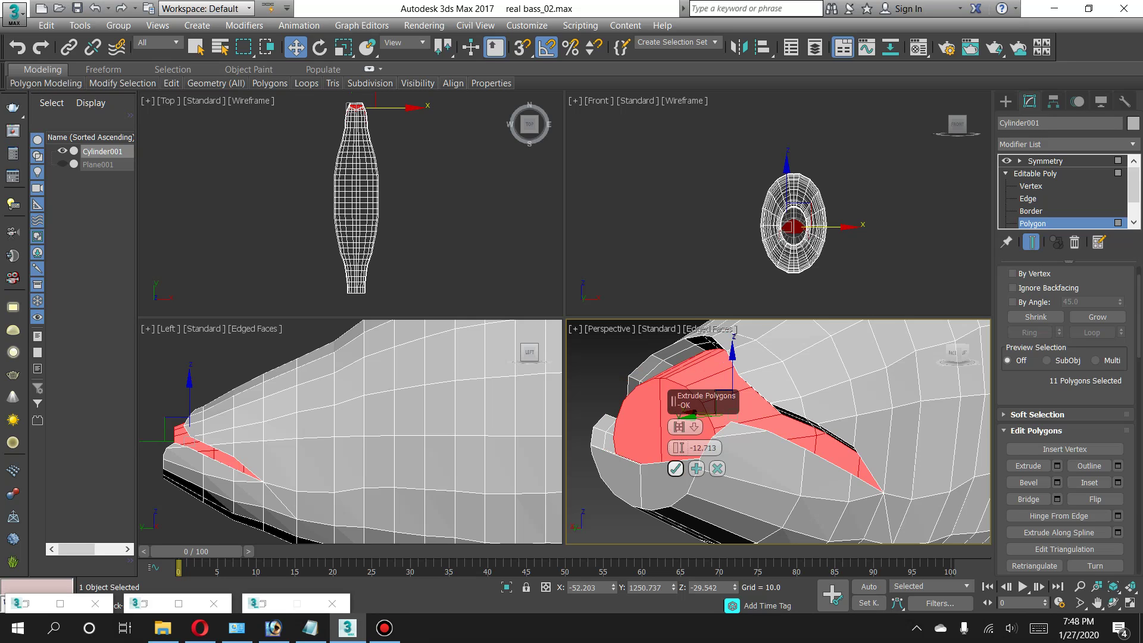
left_click(675, 469)
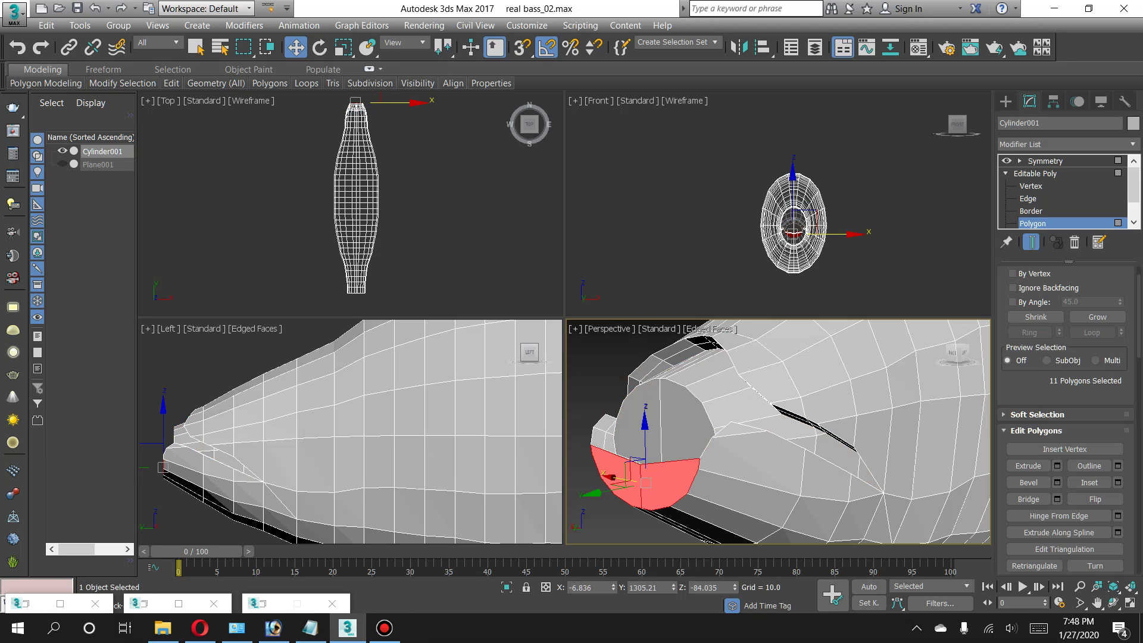
In a maximized Top view, move the mouth polygons inward along Y.
left_click_drag(342, 95, 369, 113)
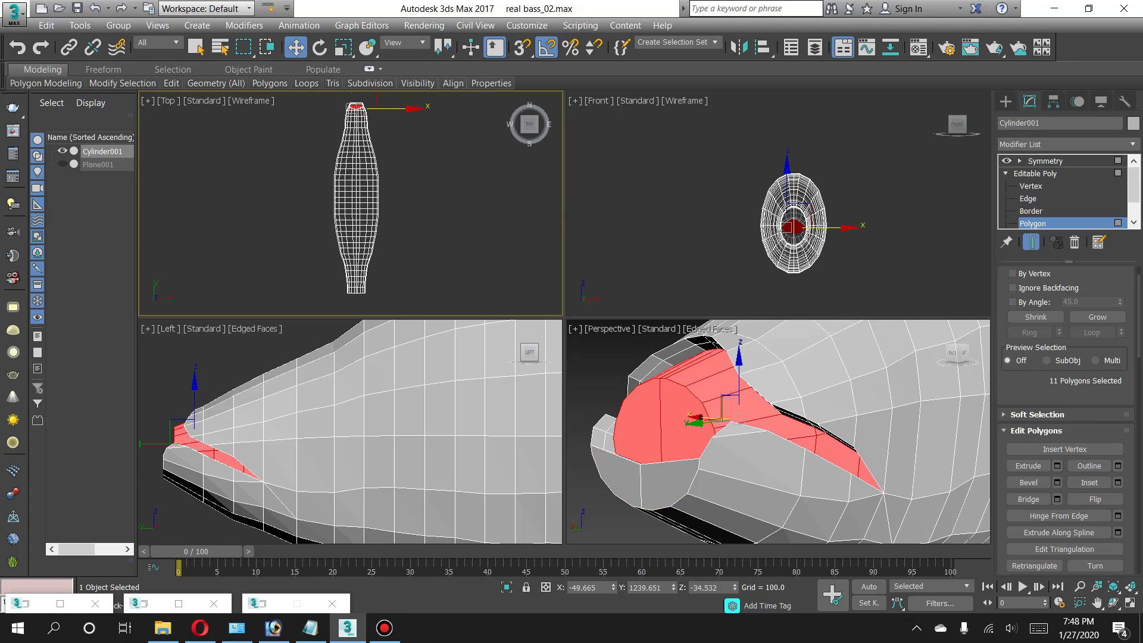
right_click(419, 214)
key("alt+w")
scroll(580, 109, "up", 2)
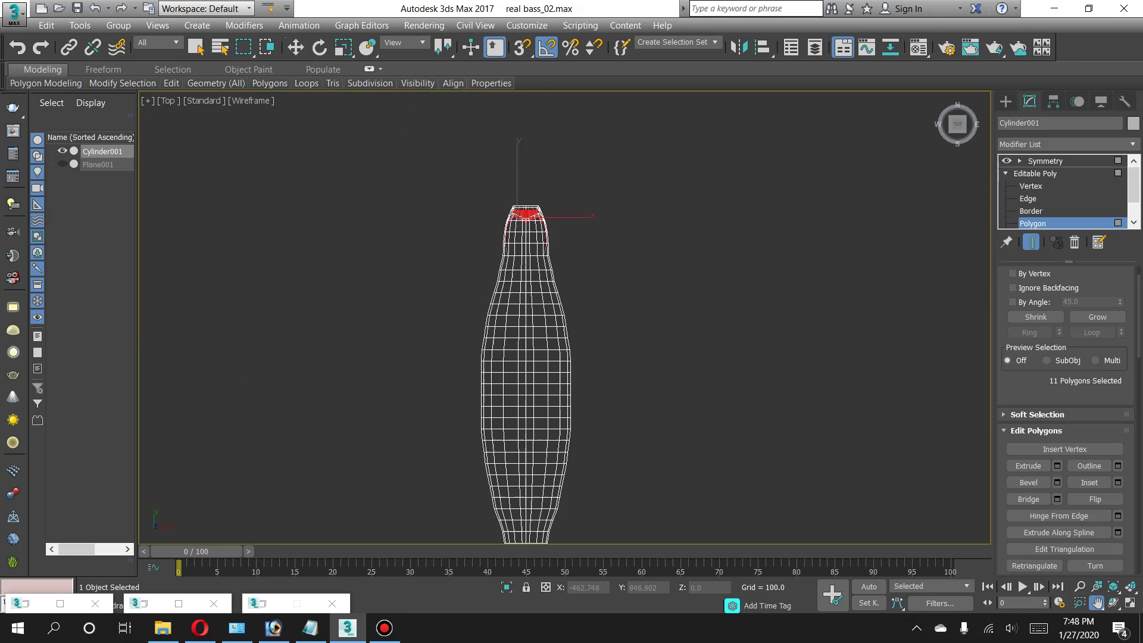
scroll(580, 108, "up", 3)
scroll(581, 109, "up", 3)
scroll(580, 108, "up", 3)
scroll(502, 265, "down", 2)
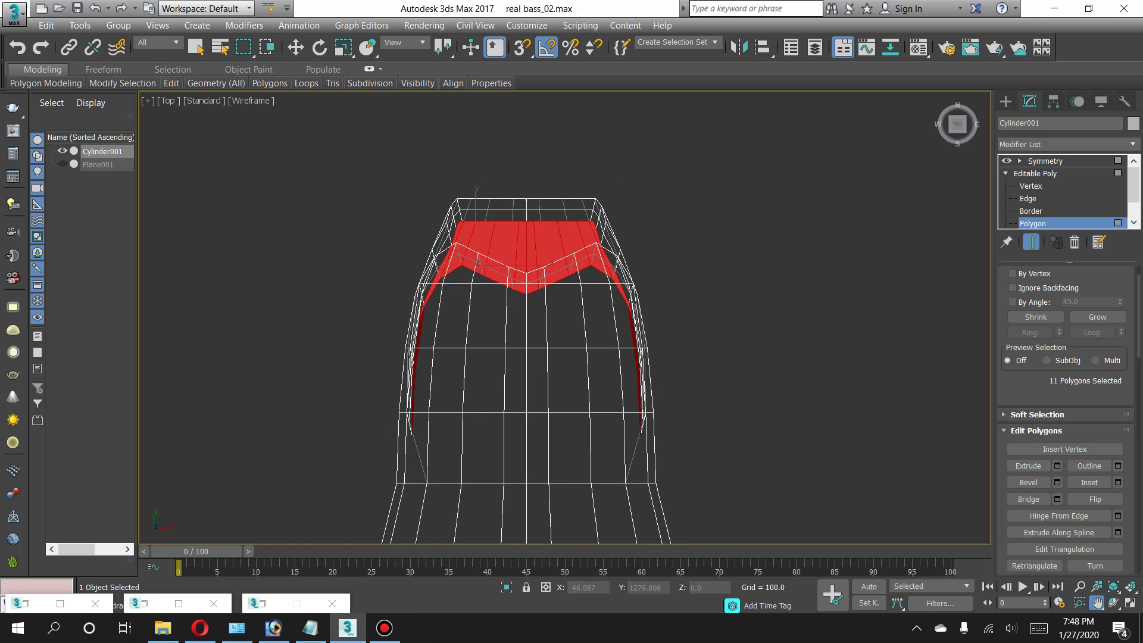
key("w")
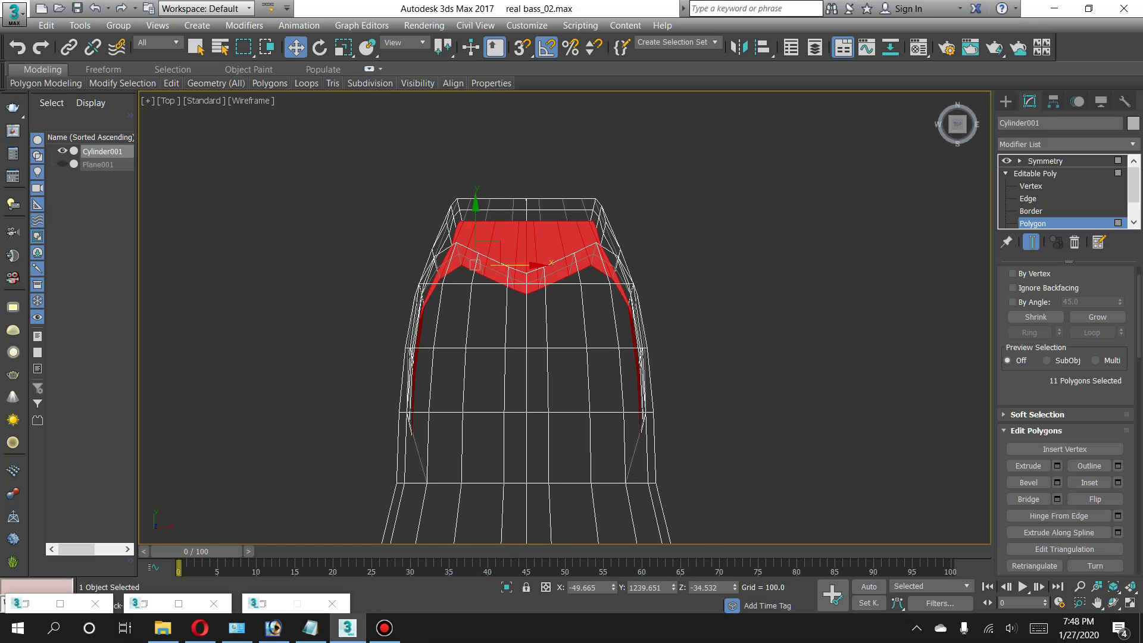
left_click_drag(477, 220, 476, 280)
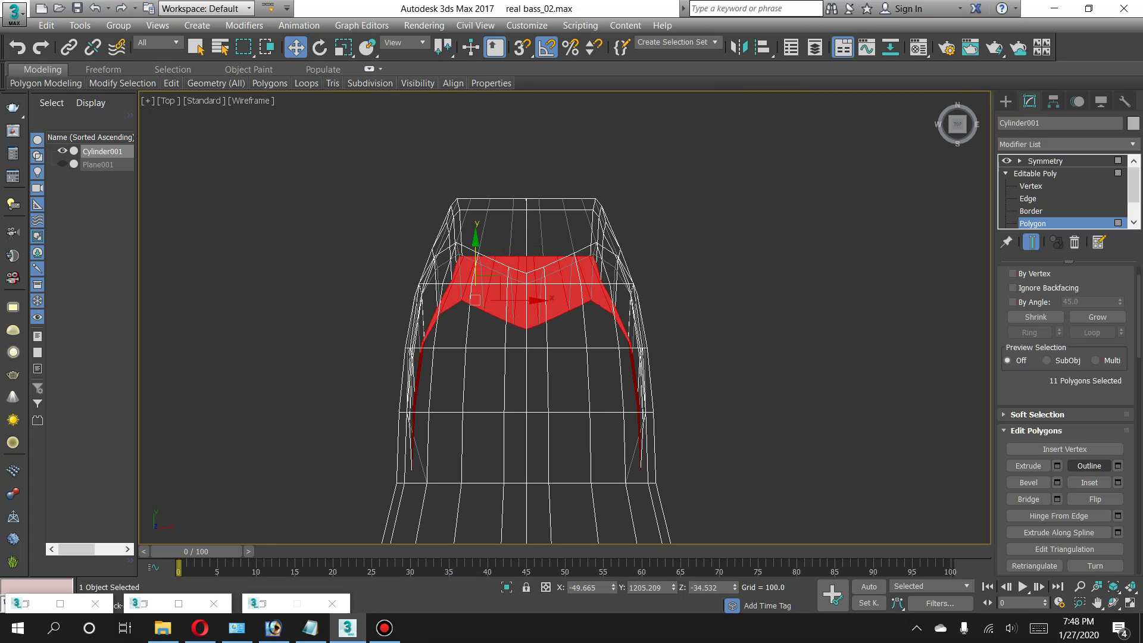
Apply another inward extrusion and shift the mouth polygons further along the head.
left_click(1057, 466)
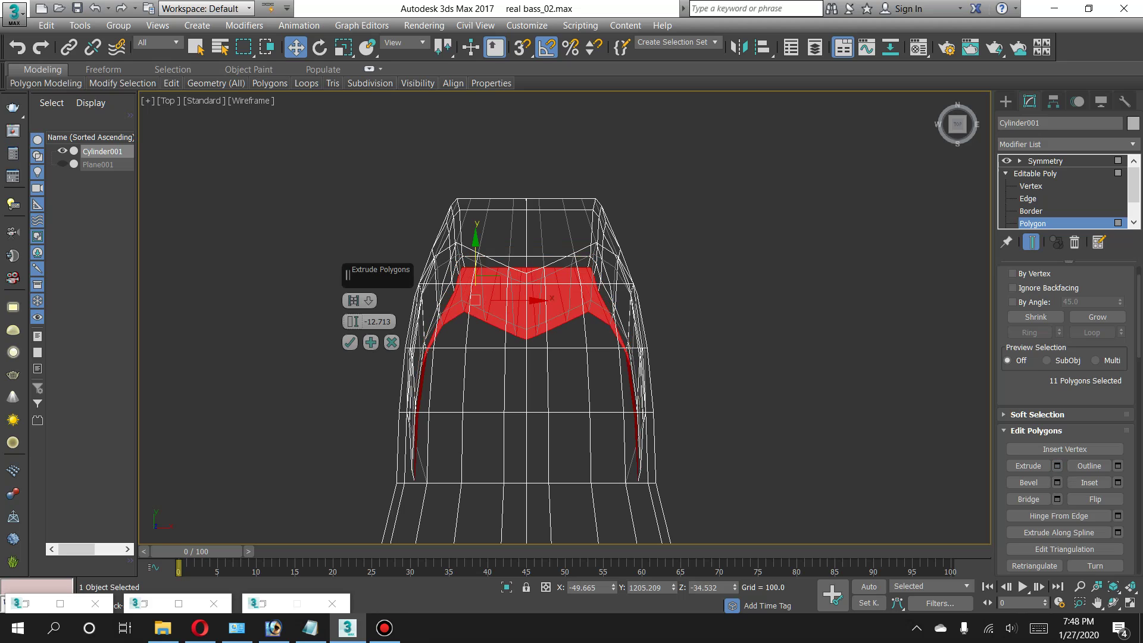
left_click(350, 342)
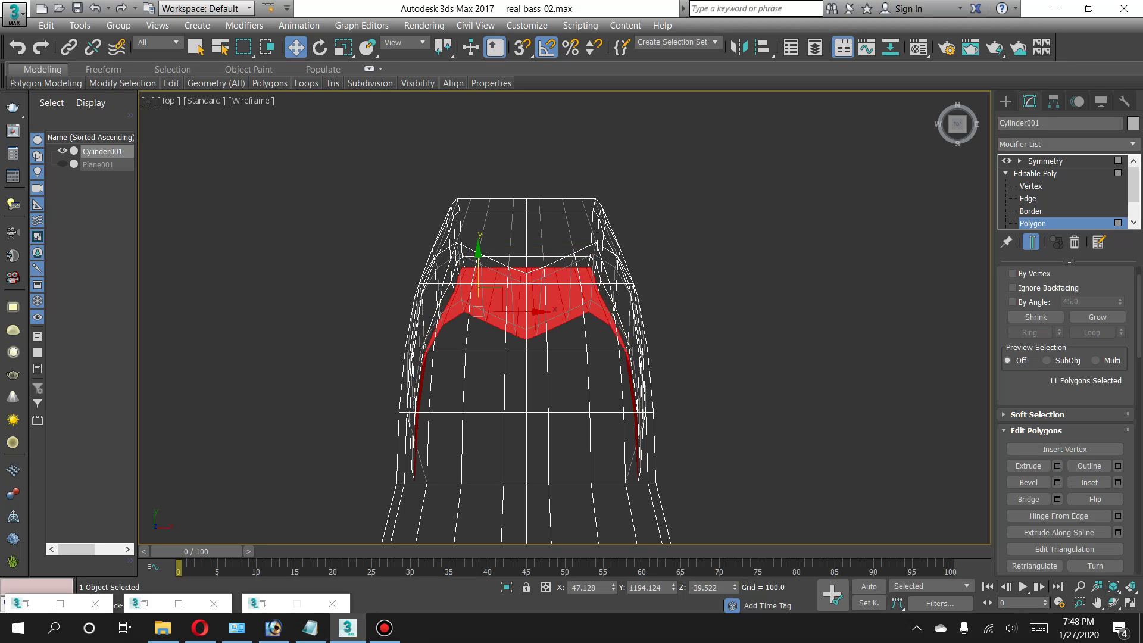
left_click_drag(478, 253, 478, 307)
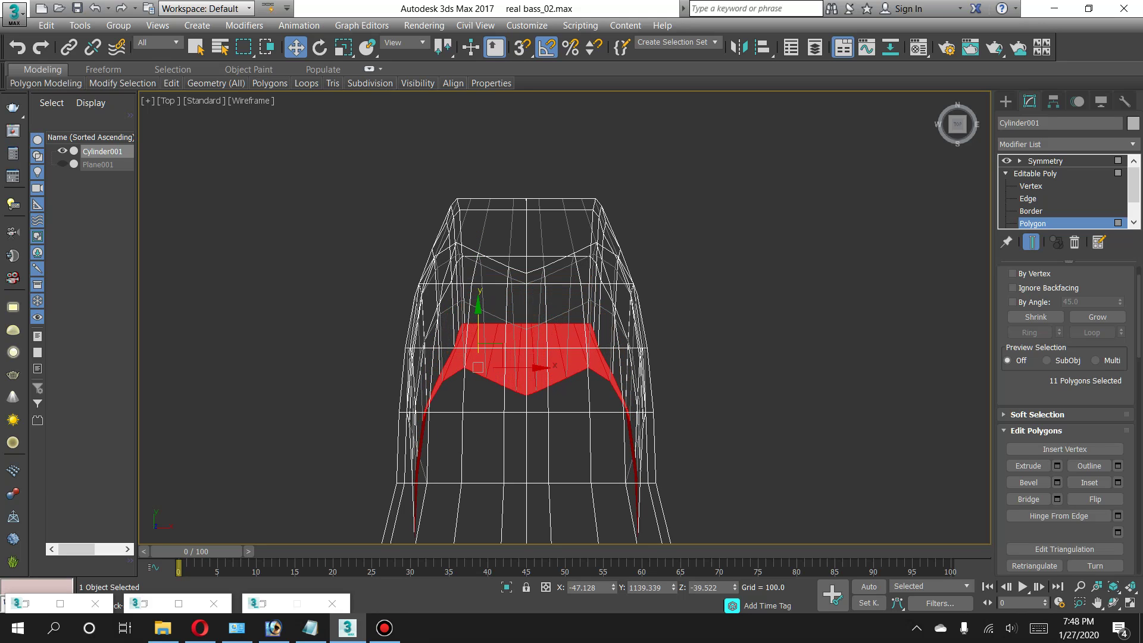
Maximize the Perspective view, orbit around the head, and nudge the mouth polygons sideways.
key("alt+w")
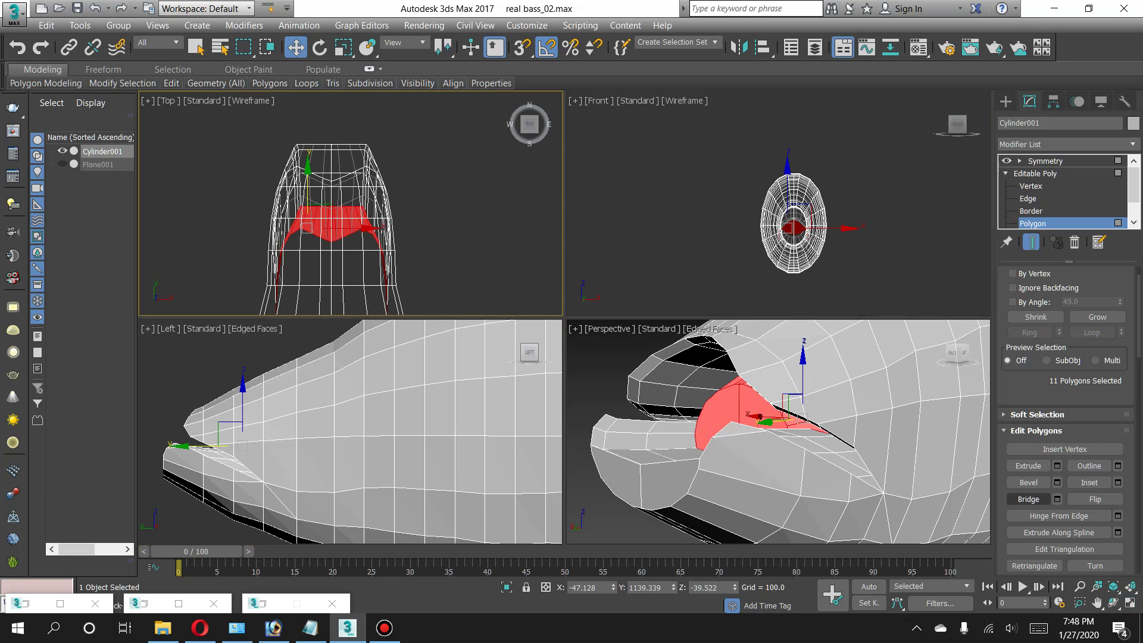
scroll(881, 441, "down", 3)
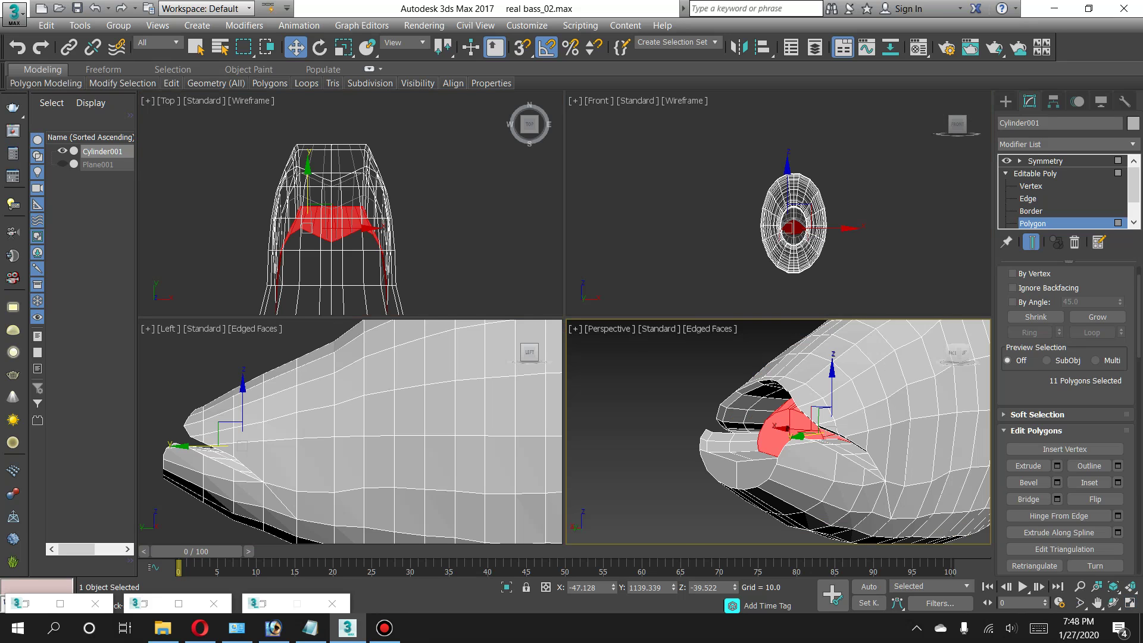
key("alt+w")
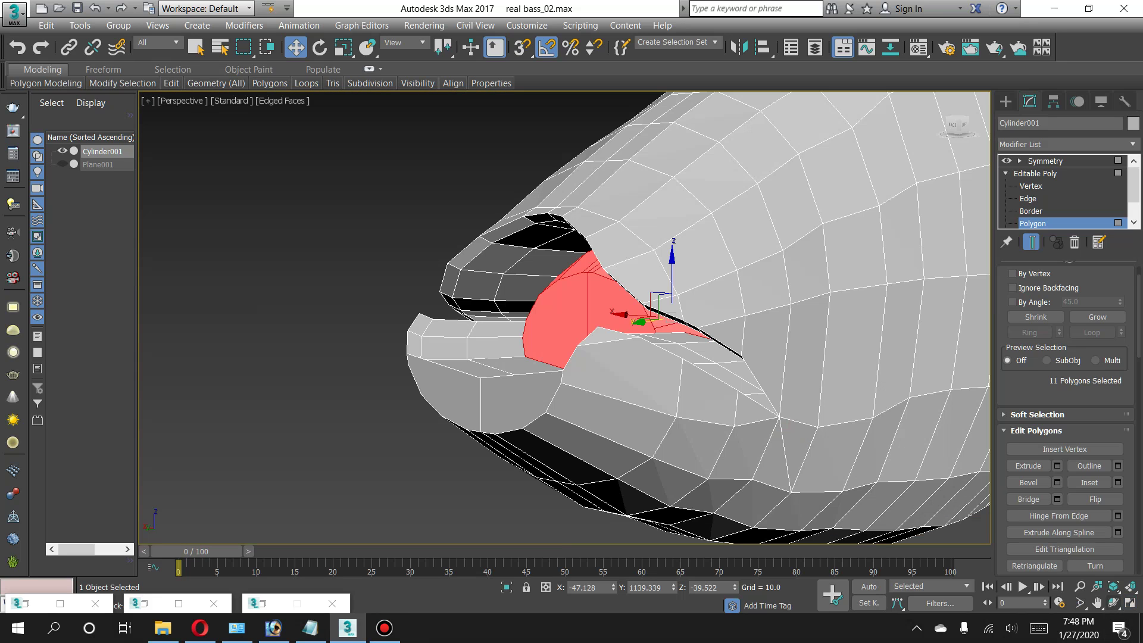
key("ctrl+r")
mouse_move(690, 453)
left_mouse_down()
mouse_move(560, 439)
mouse_move(596, 416)
mouse_move(661, 411)
left_mouse_up()
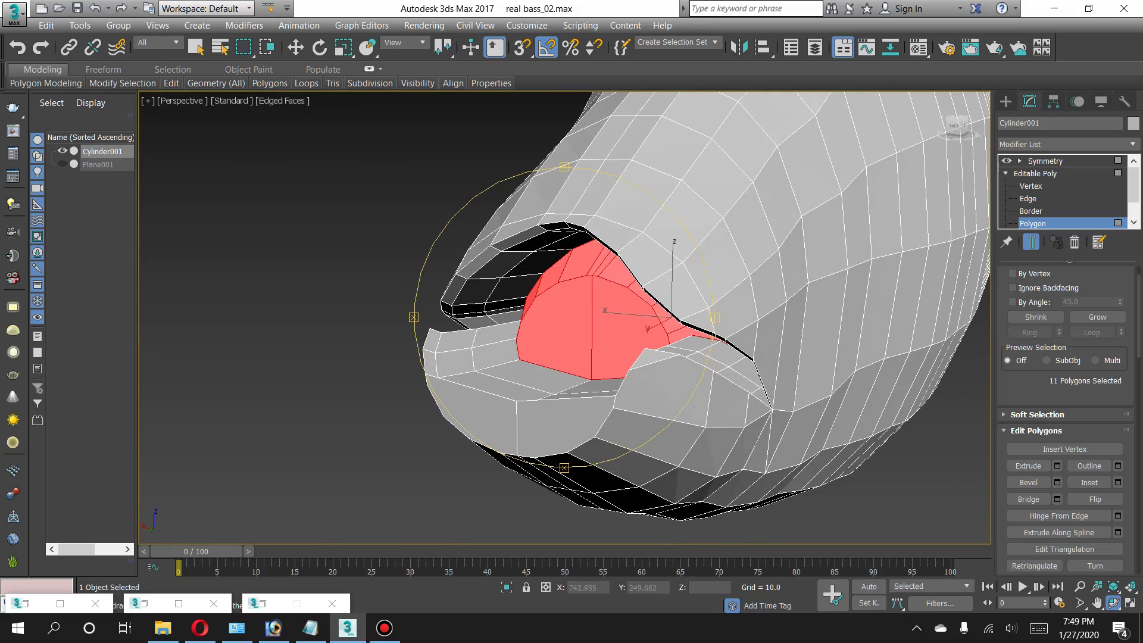
left_click(296, 47)
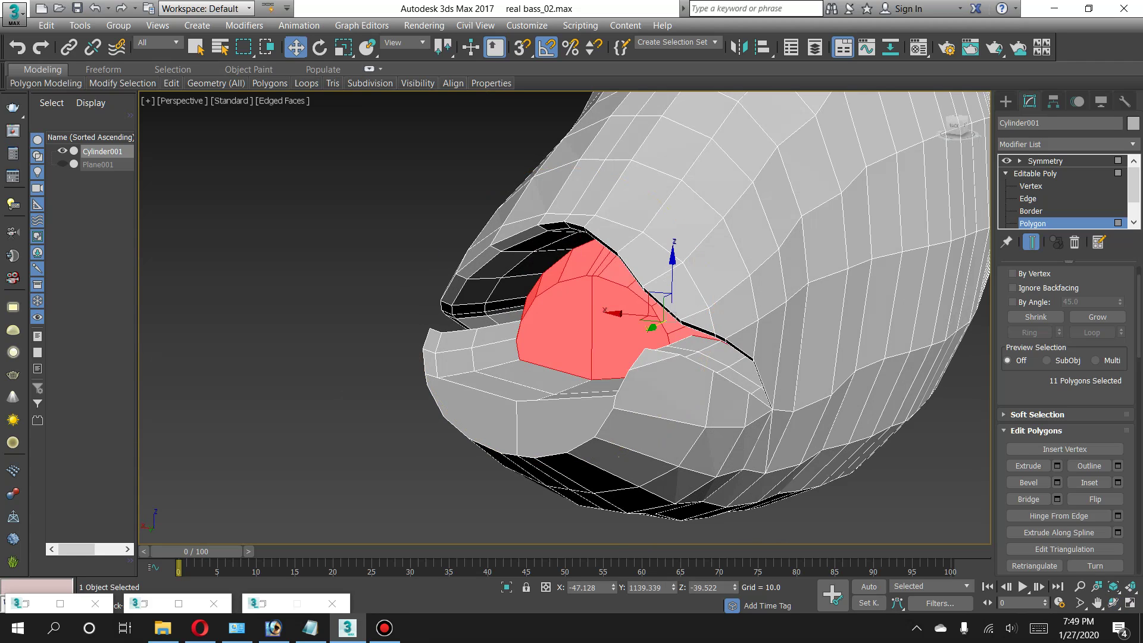
mouse_move(661, 319)
left_mouse_down()
mouse_move(680, 309)
mouse_move(680, 327)
left_mouse_up()
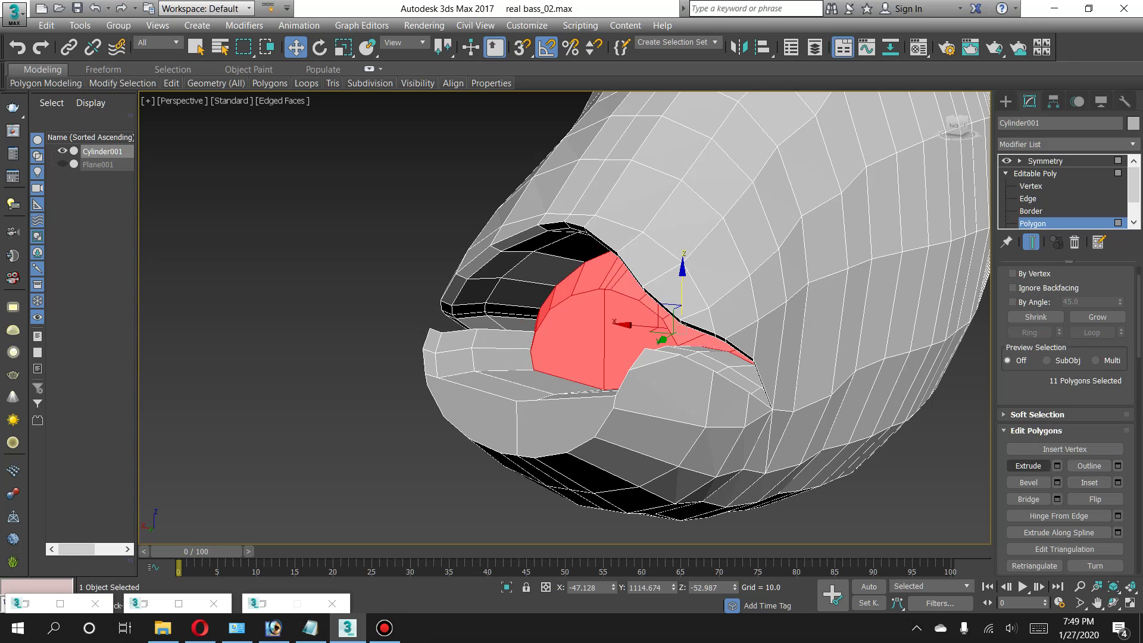
Extrude the mouth polygons by -12.713 and push them deeper along Y and Z.
left_click(1058, 466)
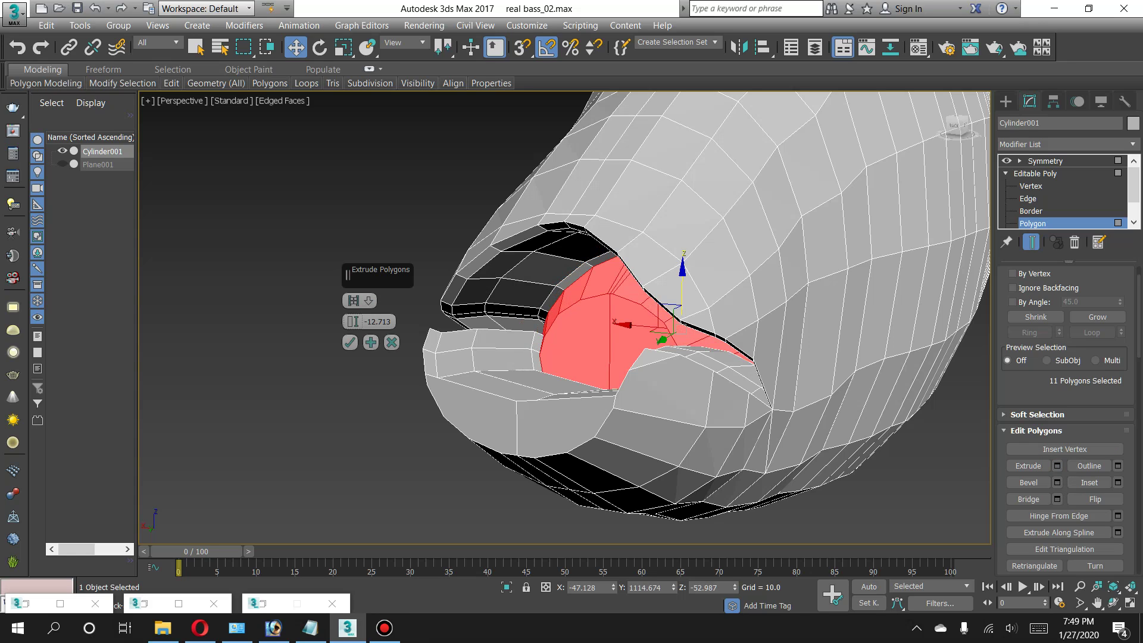
left_click(349, 342)
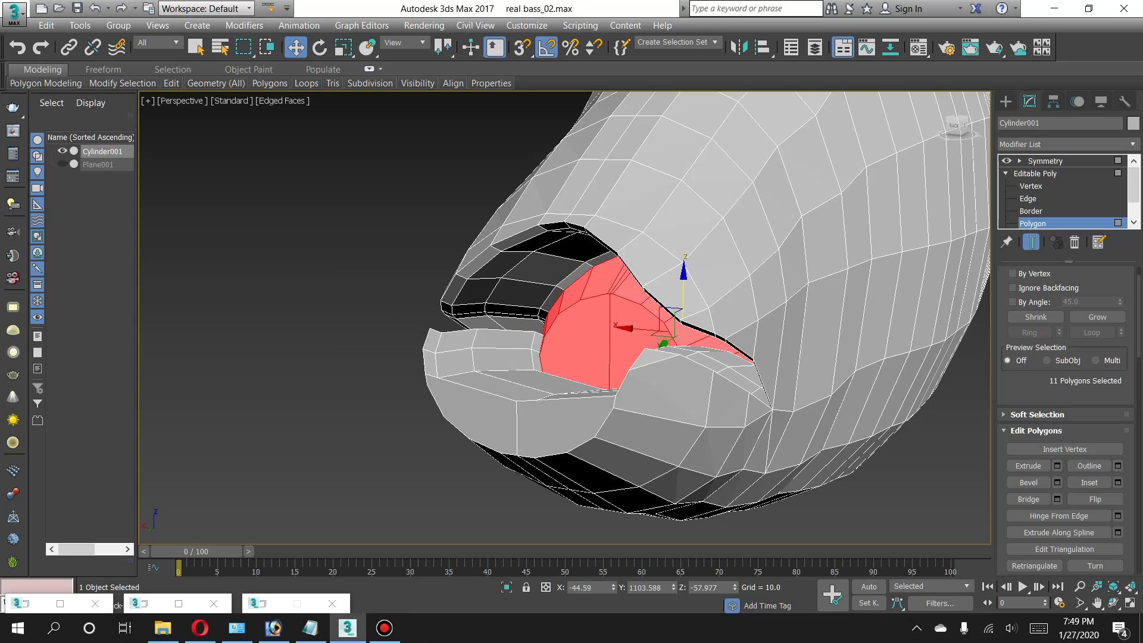
mouse_move(663, 343)
left_mouse_down()
mouse_move(662, 357)
mouse_move(683, 332)
left_mouse_up()
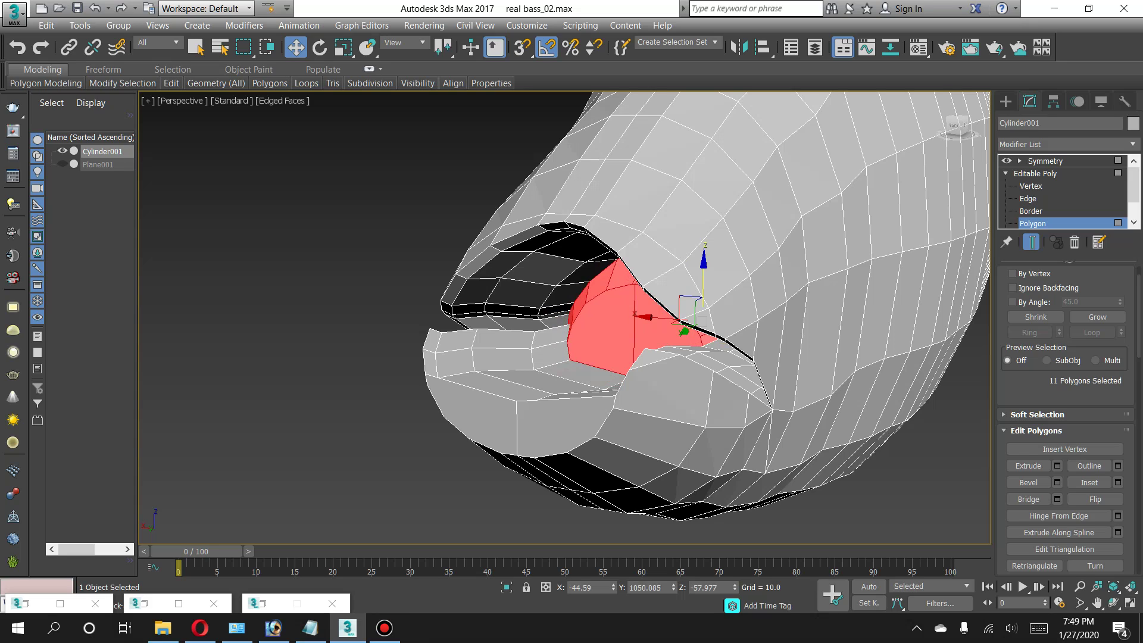
left_click_drag(683, 332, 684, 348)
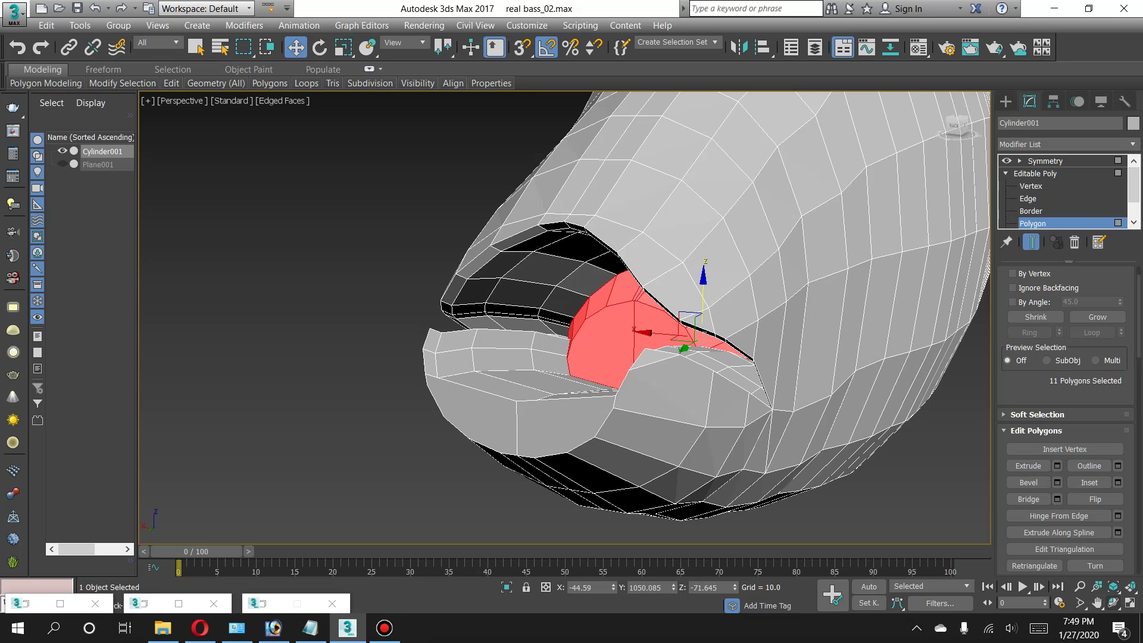
left_click(1114, 603)
mouse_move(595, 357)
left_mouse_down()
mouse_move(536, 310)
mouse_move(536, 387)
mouse_move(572, 382)
left_mouse_up()
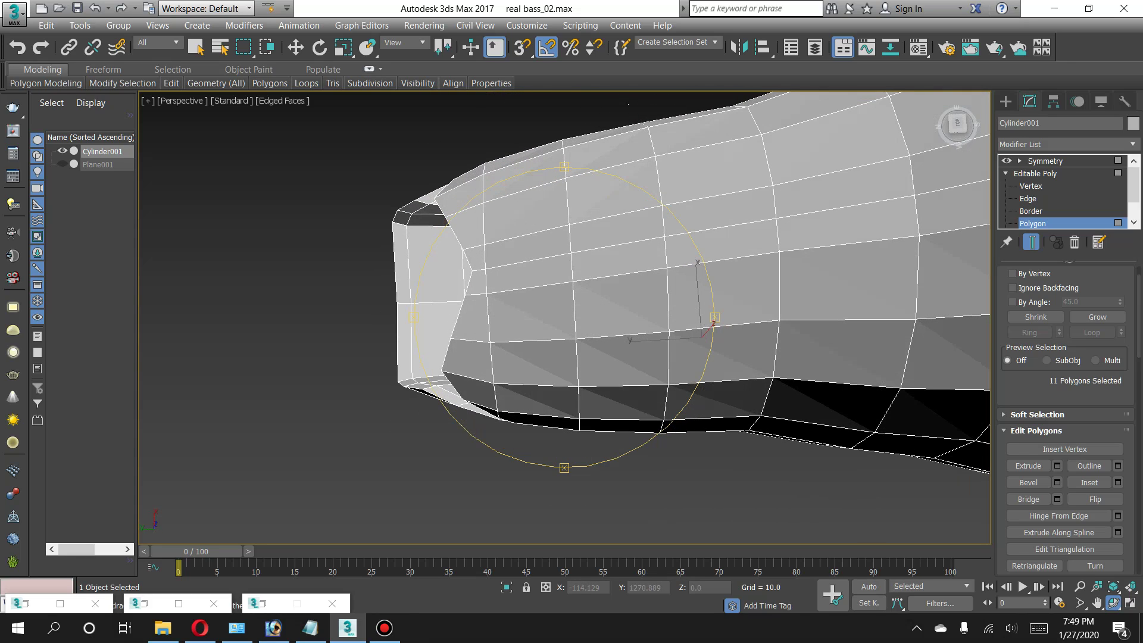
At Vertex level, select the snout vertices and pull them forward toward the tip.
left_click_drag(571, 381, 575, 380)
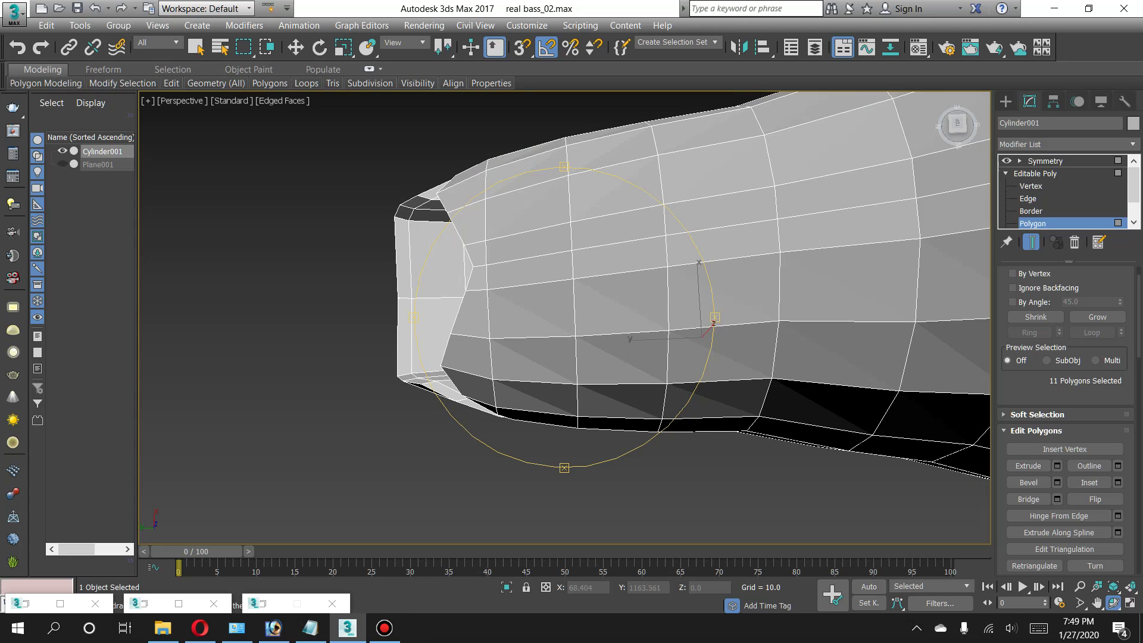
key("1")
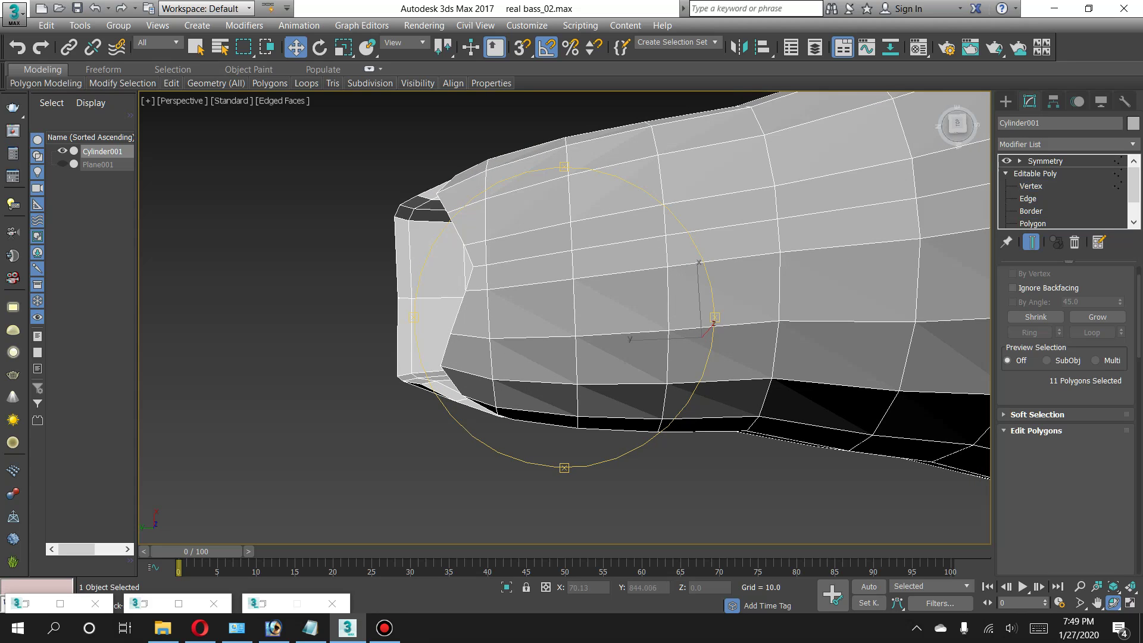
key("w")
mouse_move(438, 196)
left_mouse_down()
mouse_move(461, 345)
mouse_move(404, 335)
mouse_move(465, 290)
mouse_move(438, 291)
mouse_move(424, 266)
left_mouse_up()
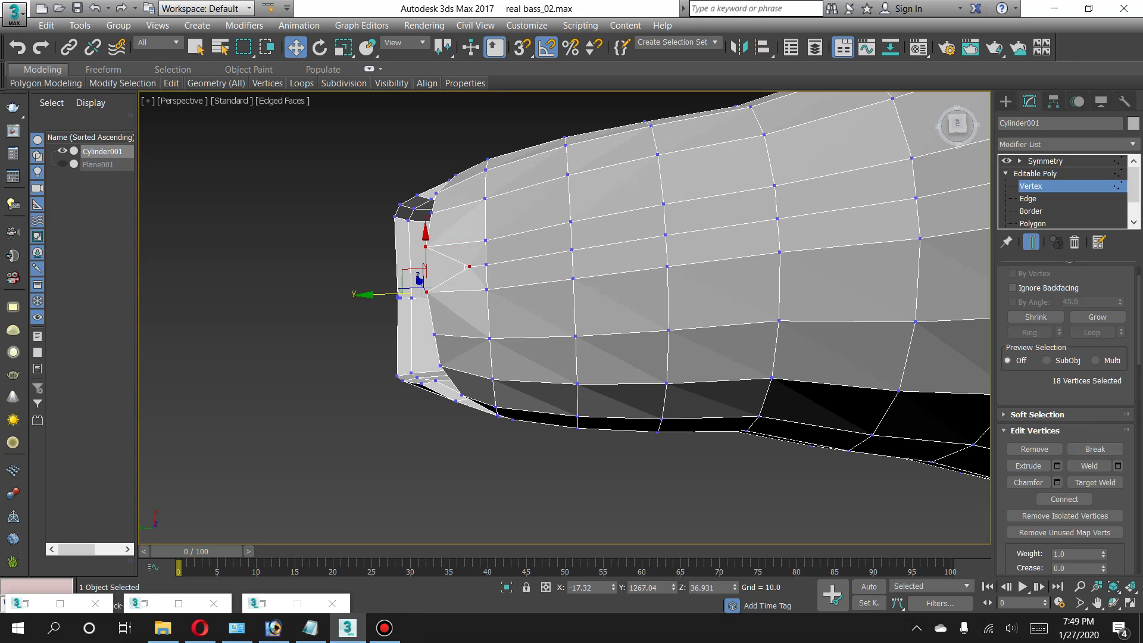
left_click(469, 267)
left_click_drag(470, 267, 426, 268)
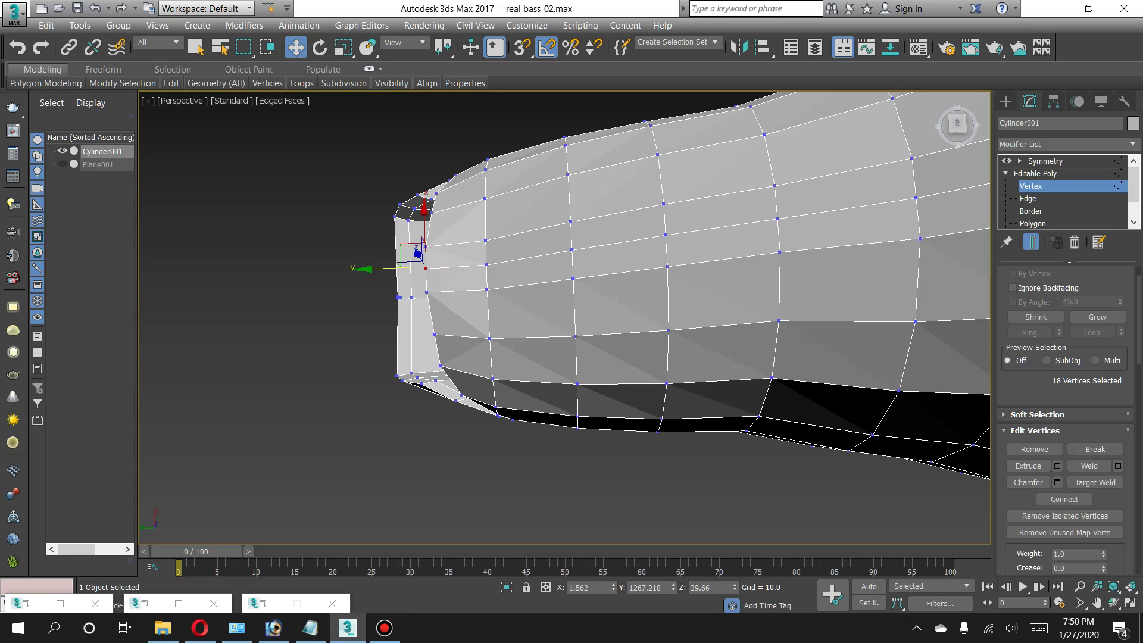
key("ctrl+d")
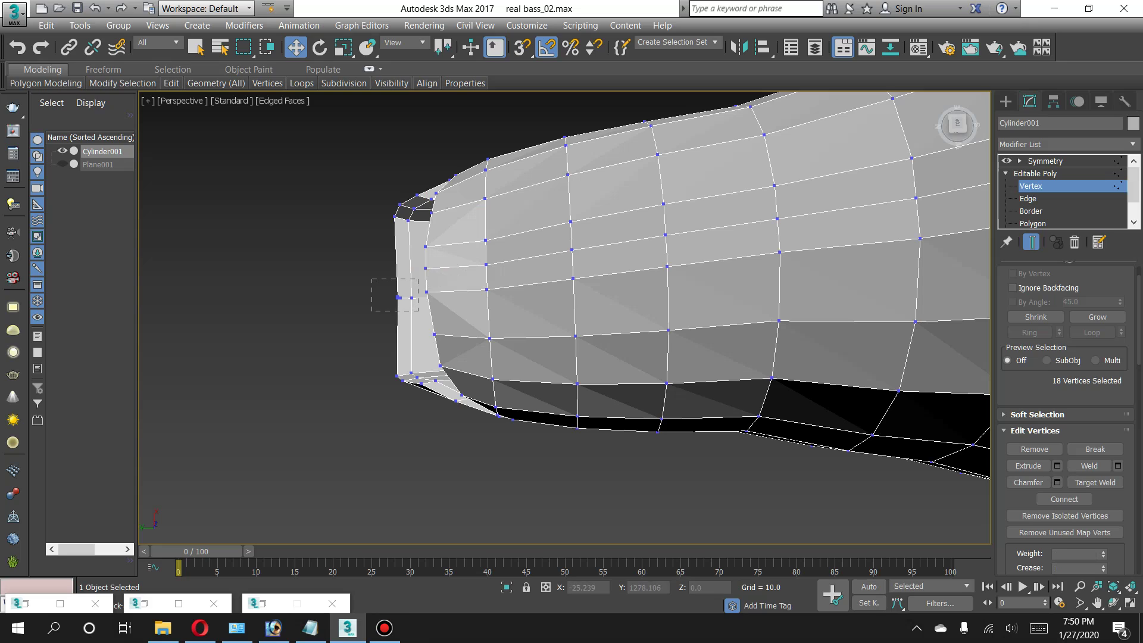
mouse_move(371, 279)
left_mouse_down()
mouse_move(418, 310)
mouse_move(382, 298)
left_mouse_up()
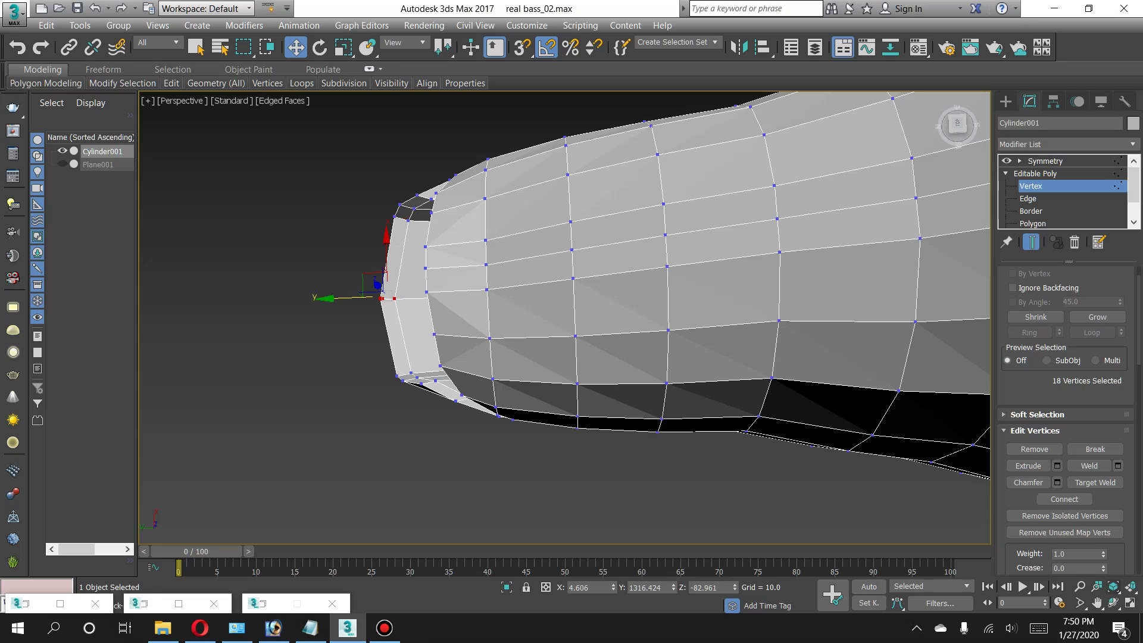
Orbit and pan to check the head from below, then return to Polygon level.
left_click(1114, 603)
mouse_move(536, 387)
left_mouse_down()
mouse_move(595, 297)
mouse_move(685, 286)
mouse_move(530, 293)
left_mouse_up()
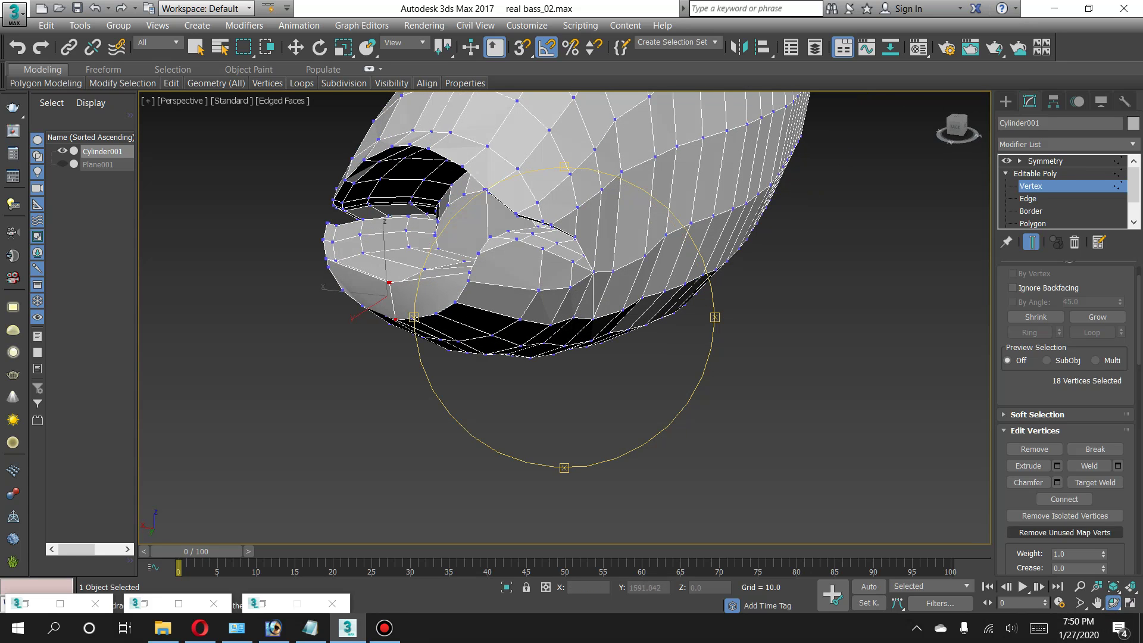
left_click(1096, 603)
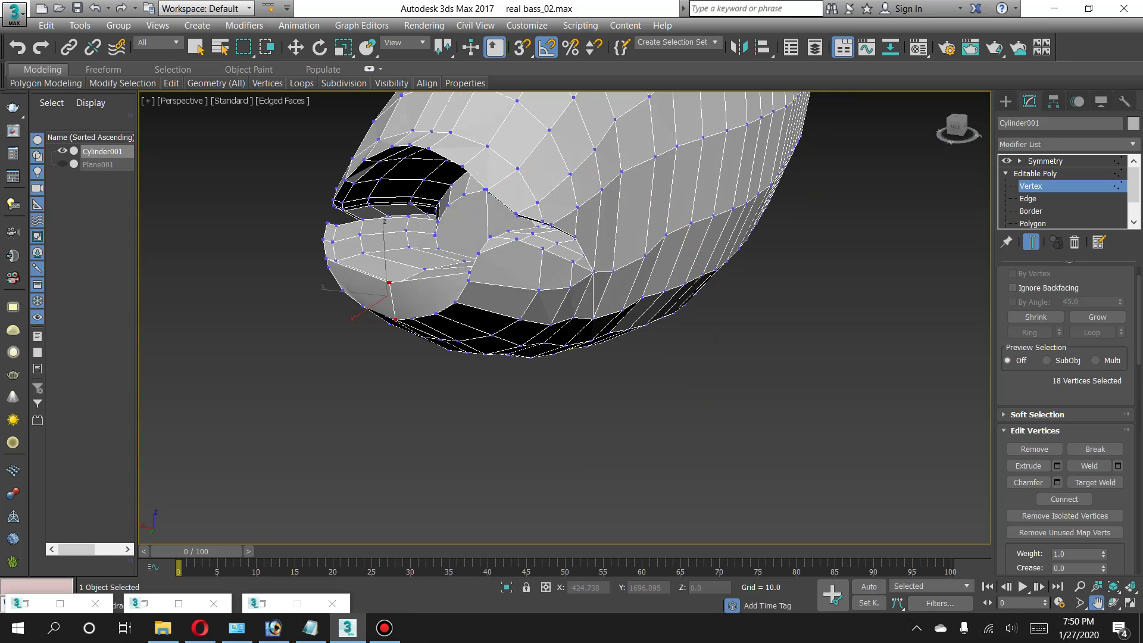
middle_click_drag(566, 298, 577, 363, "alt")
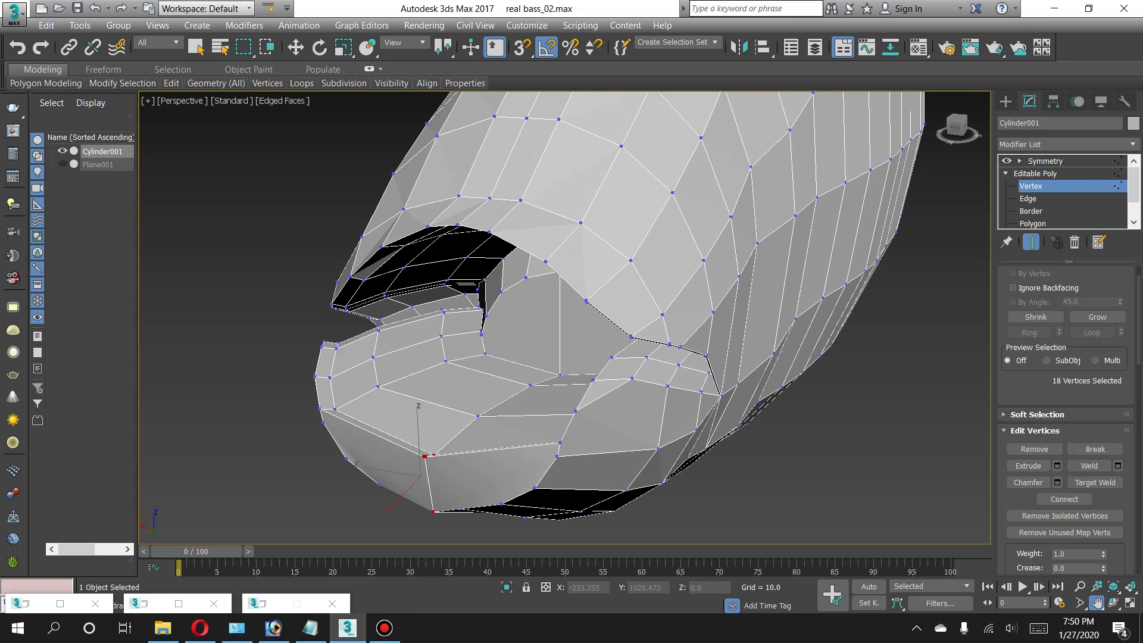
key("4")
key("w")
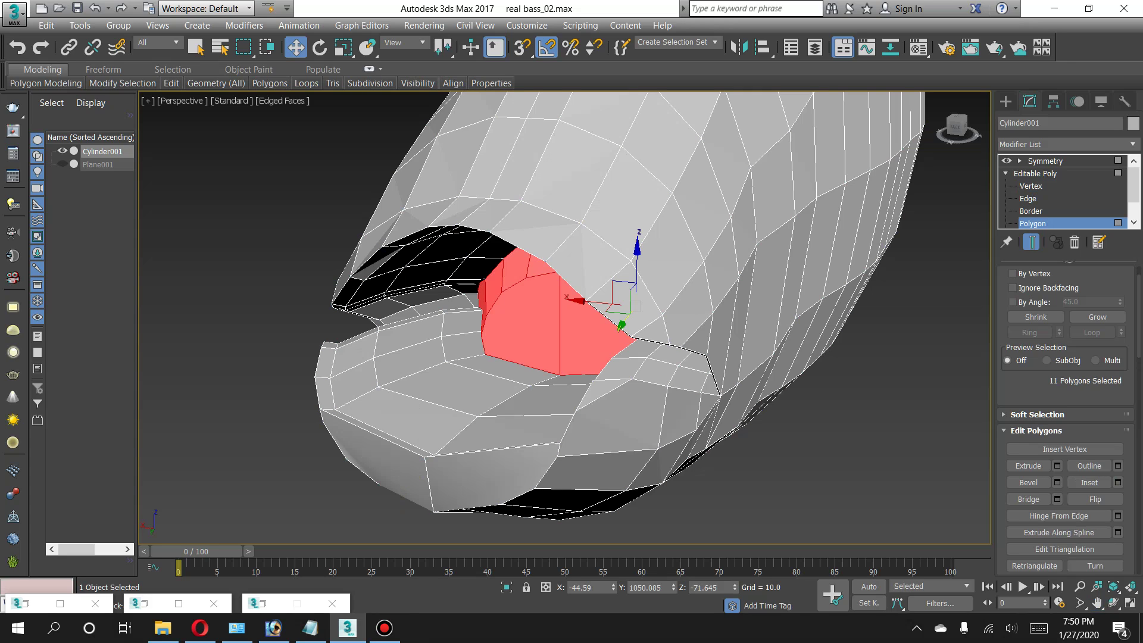
Extrude the mouth polygons by -12.713 again and slide them back in the maximized Top view.
left_click_drag(637, 265, 637, 268)
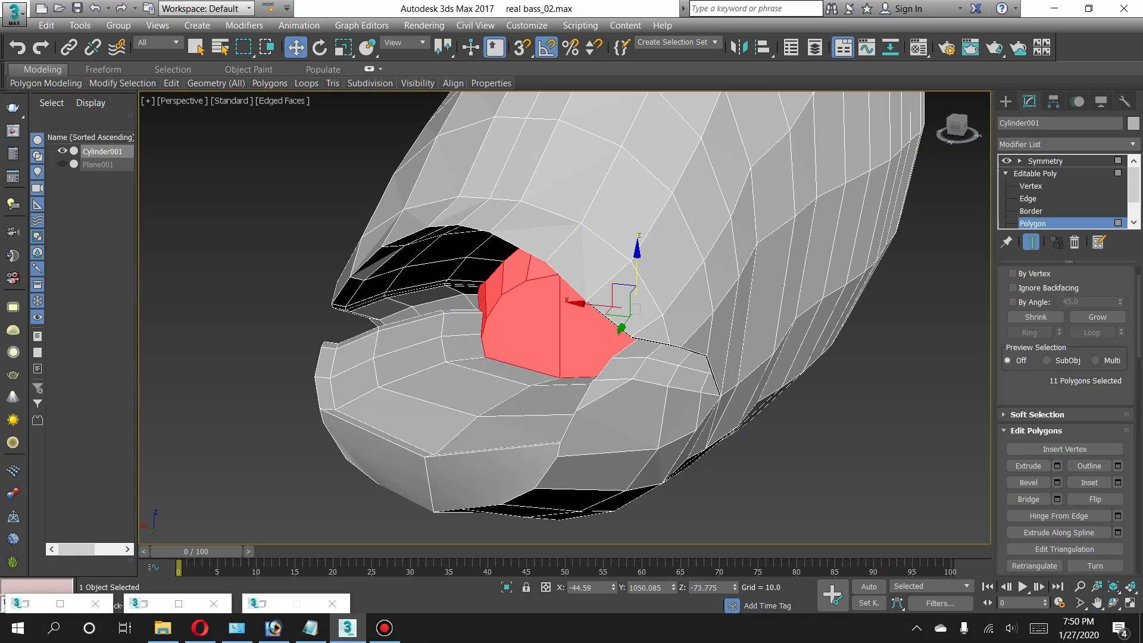
left_click(1058, 466)
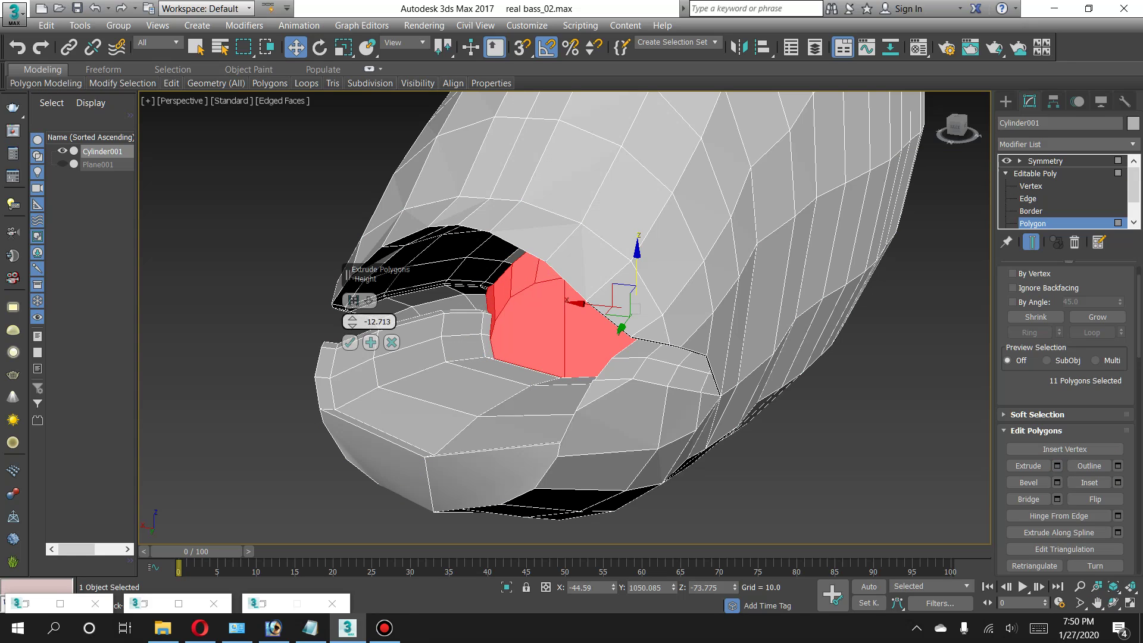
left_click(350, 342)
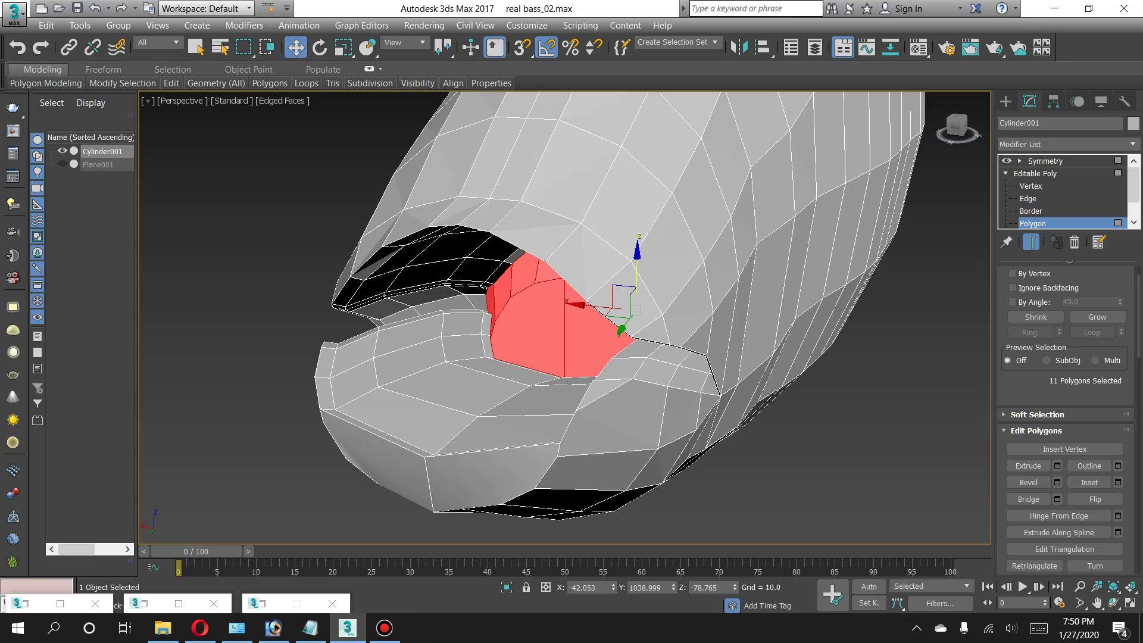
left_click(1131, 602)
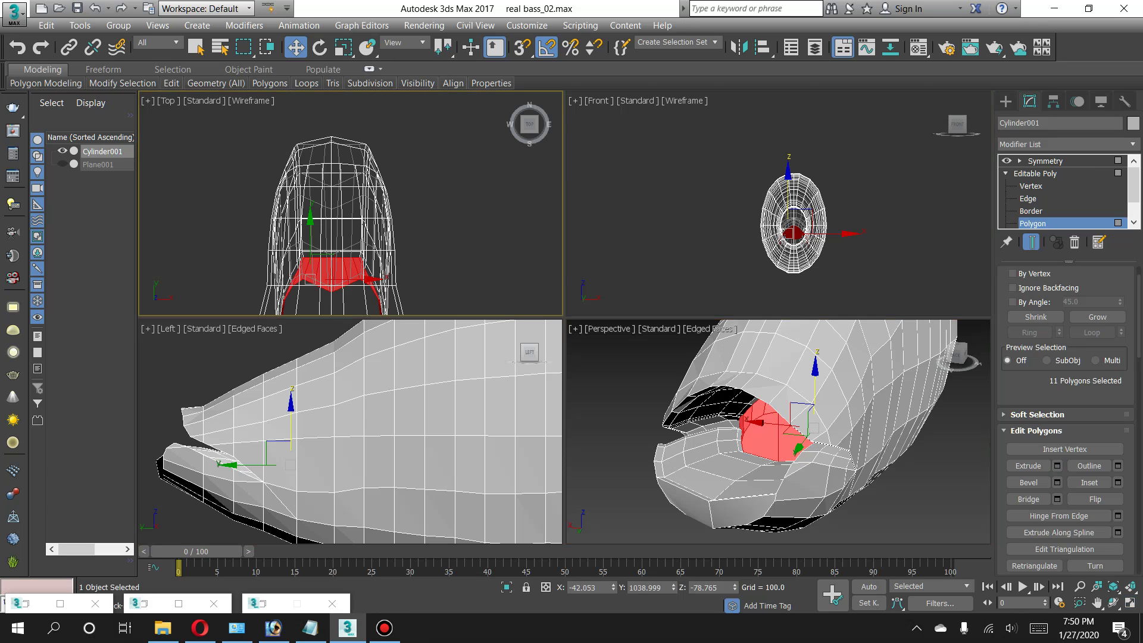
left_click(1130, 603)
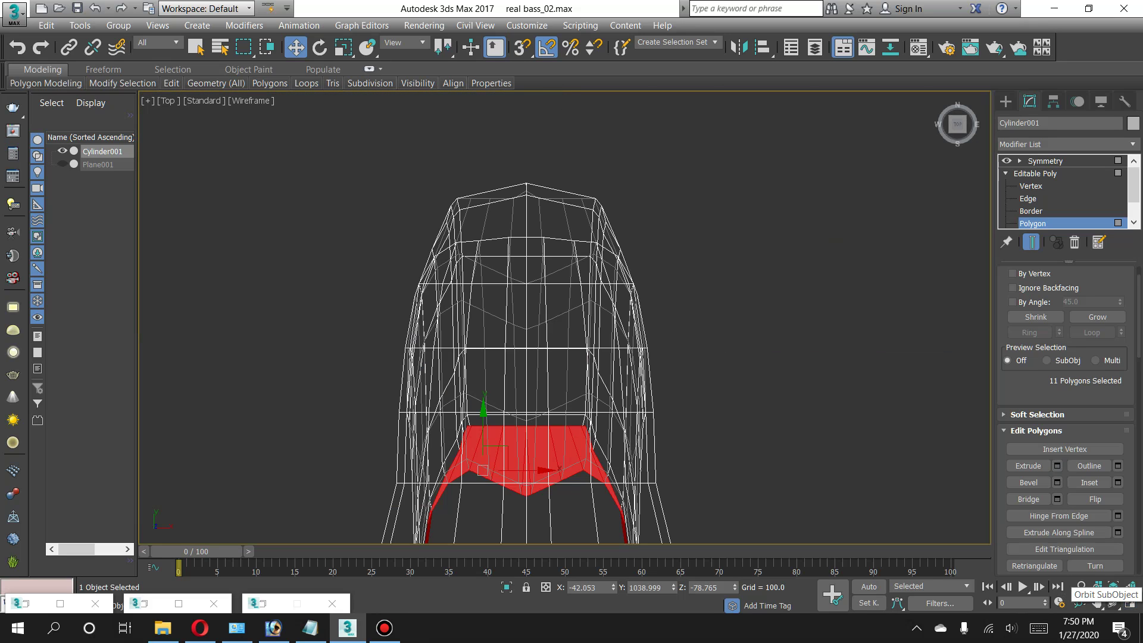
left_click(1097, 602)
mouse_move(527, 476)
left_mouse_down()
mouse_move(494, 360)
mouse_move(475, 358)
left_mouse_up()
left_click(296, 47)
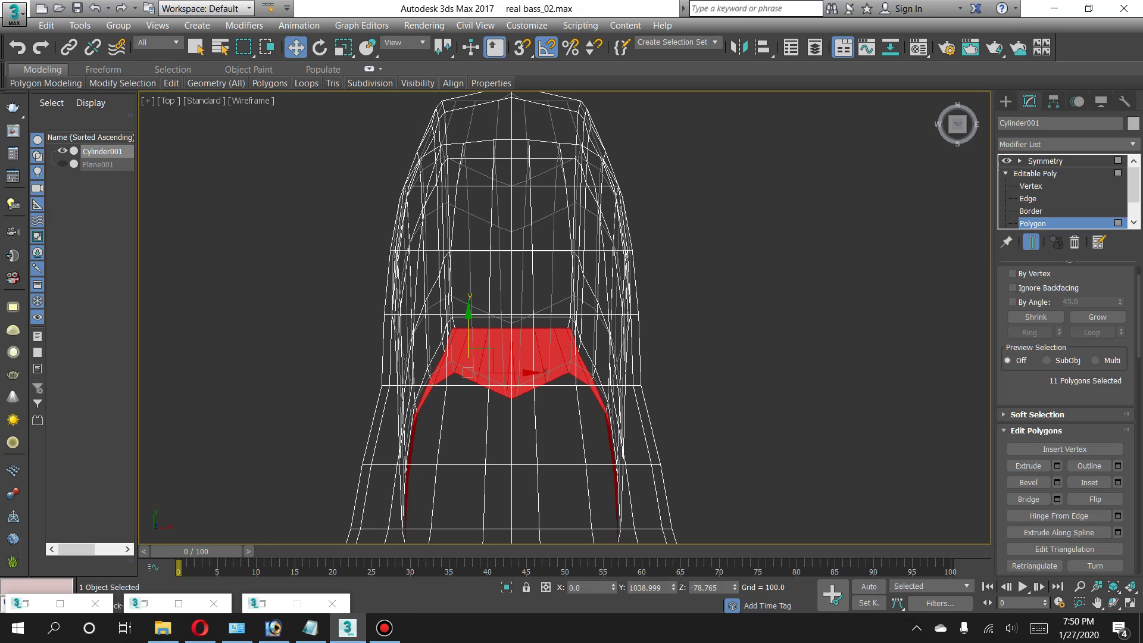
left_click_drag(468, 316, 468, 364)
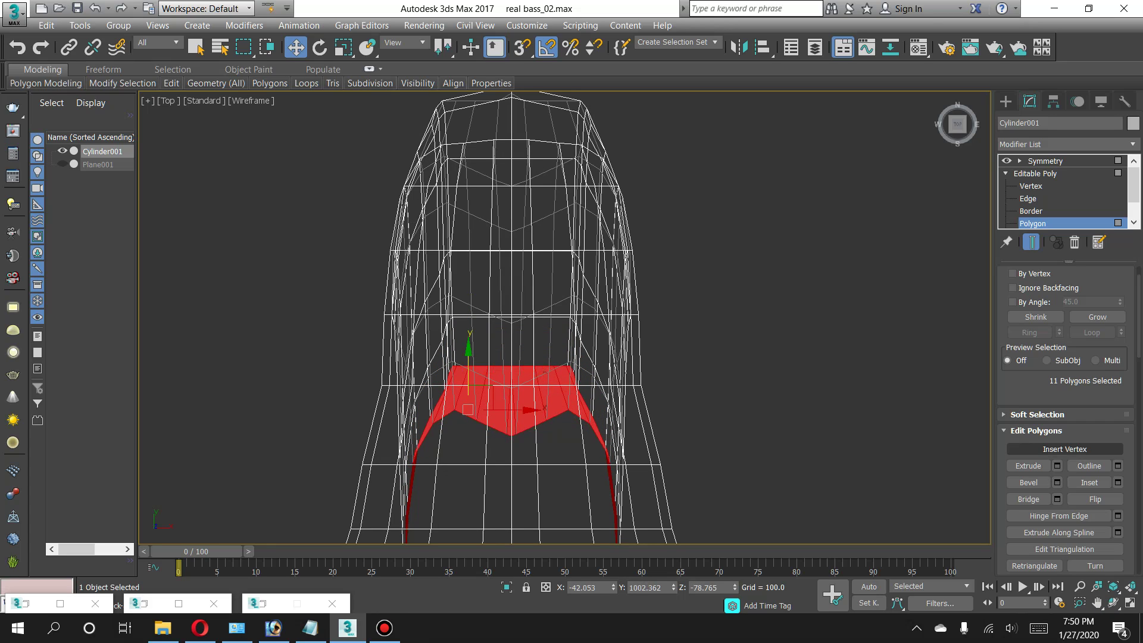
Extrude by -12.713 once more, move the polygons down, and scale them vertically to 42%.
left_click(1058, 466)
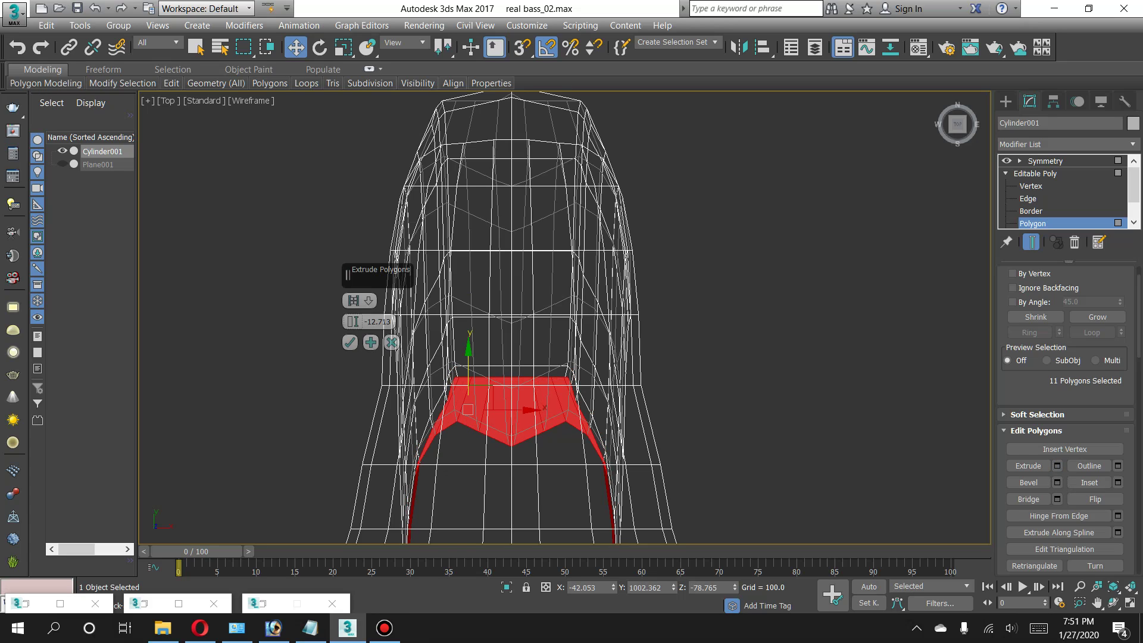
left_click(349, 343)
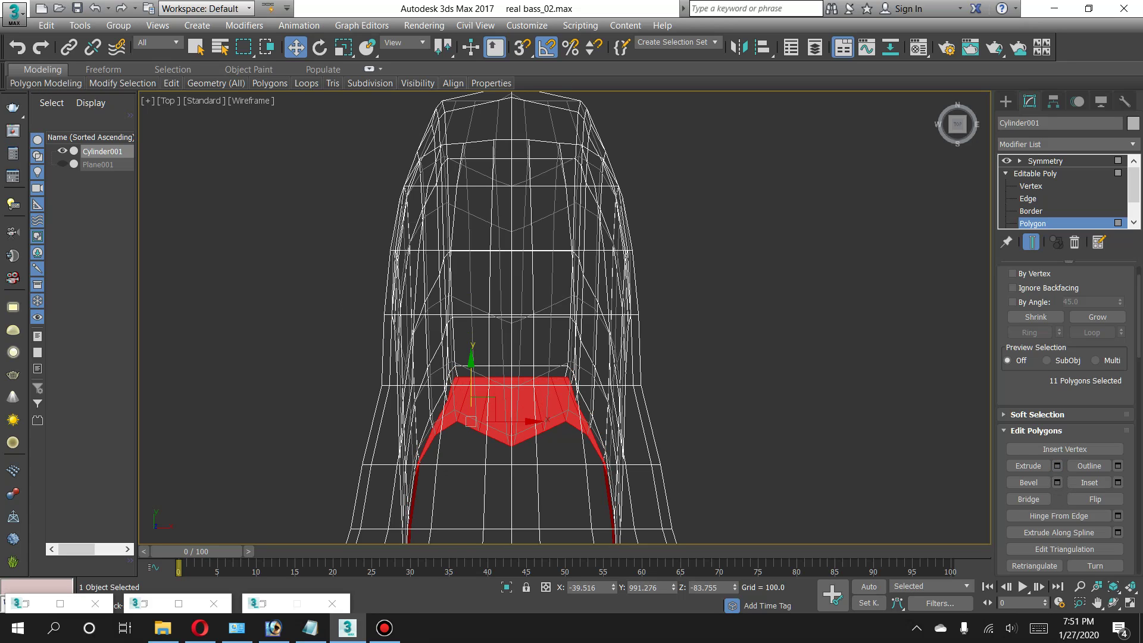
left_click(1097, 603)
left_click_drag(512, 417, 505, 342)
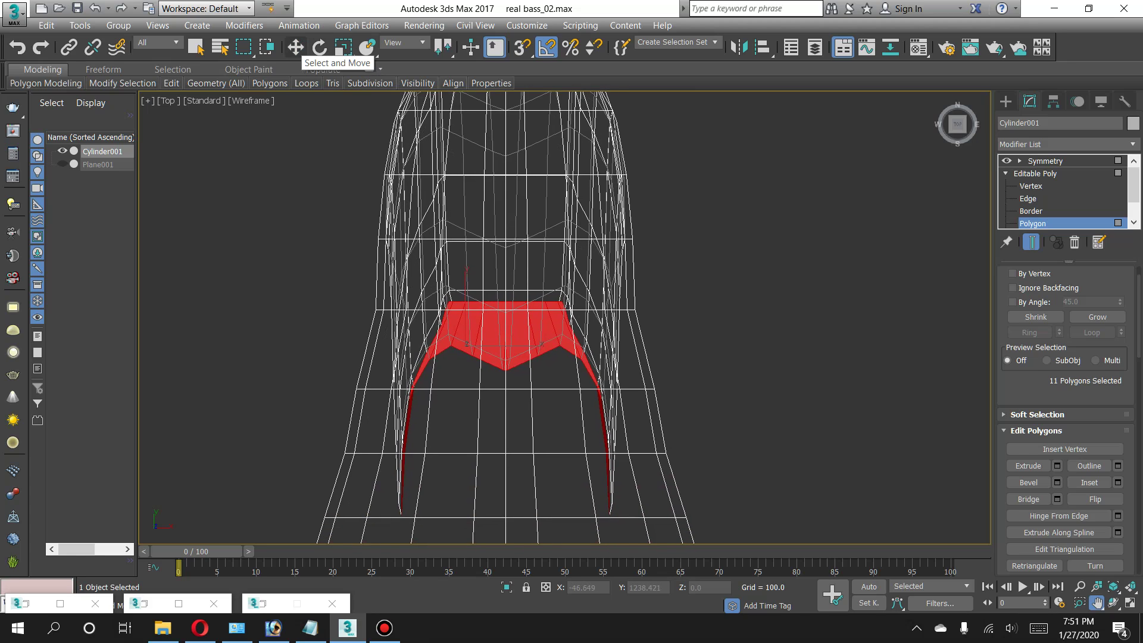
left_click(295, 48)
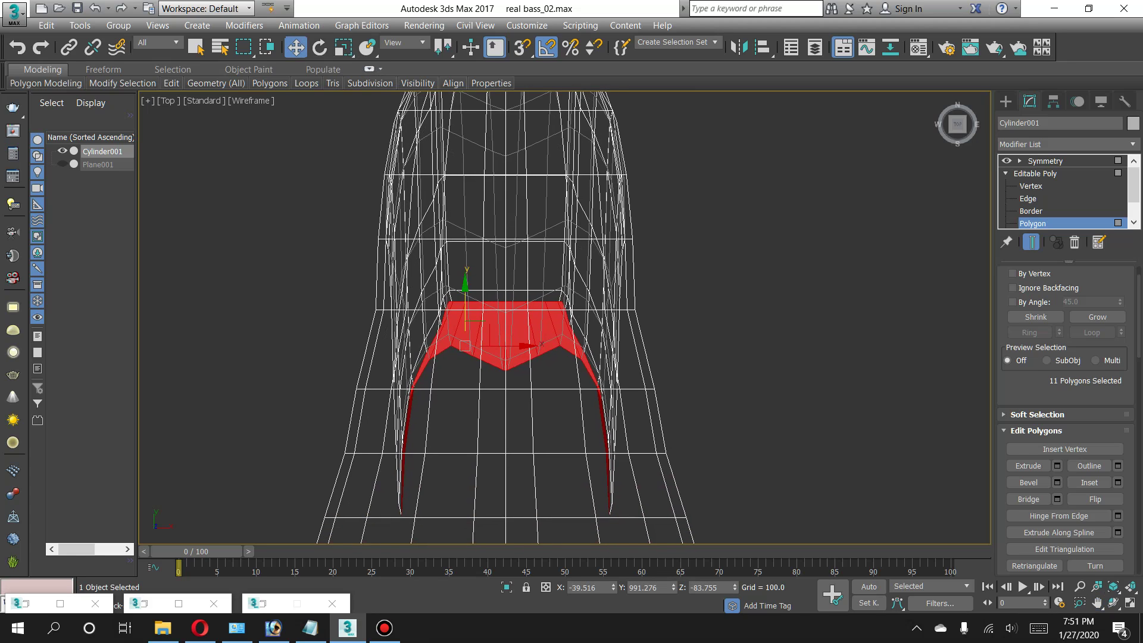
left_click_drag(465, 309, 465, 351)
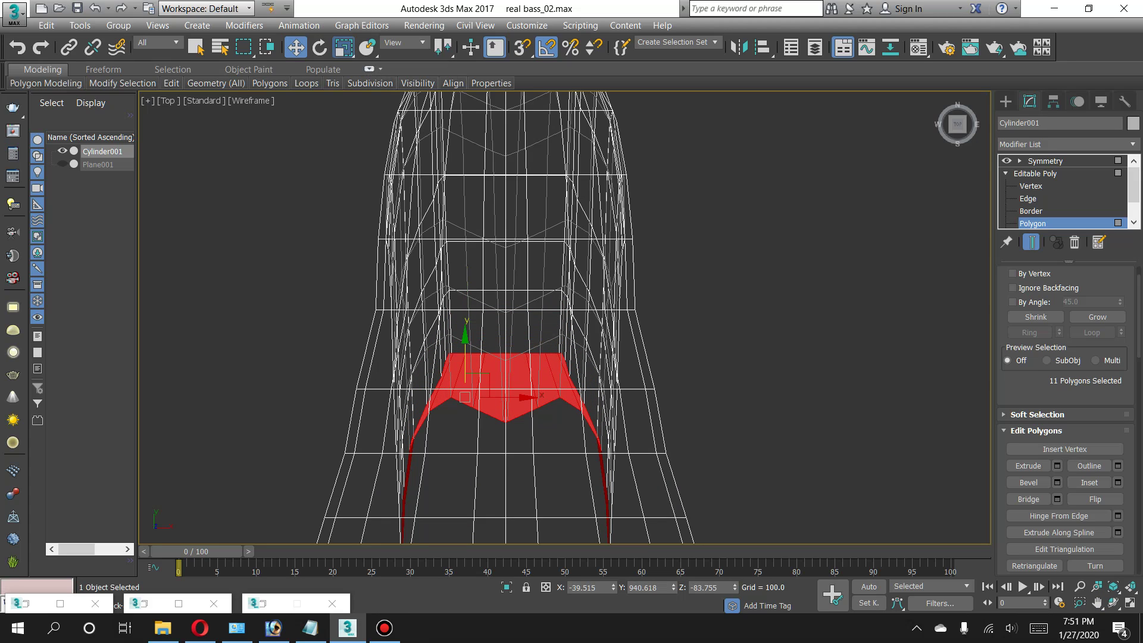
key("r")
mouse_move(465, 334)
left_mouse_down()
mouse_move(465, 393)
mouse_move(466, 372)
left_mouse_up()
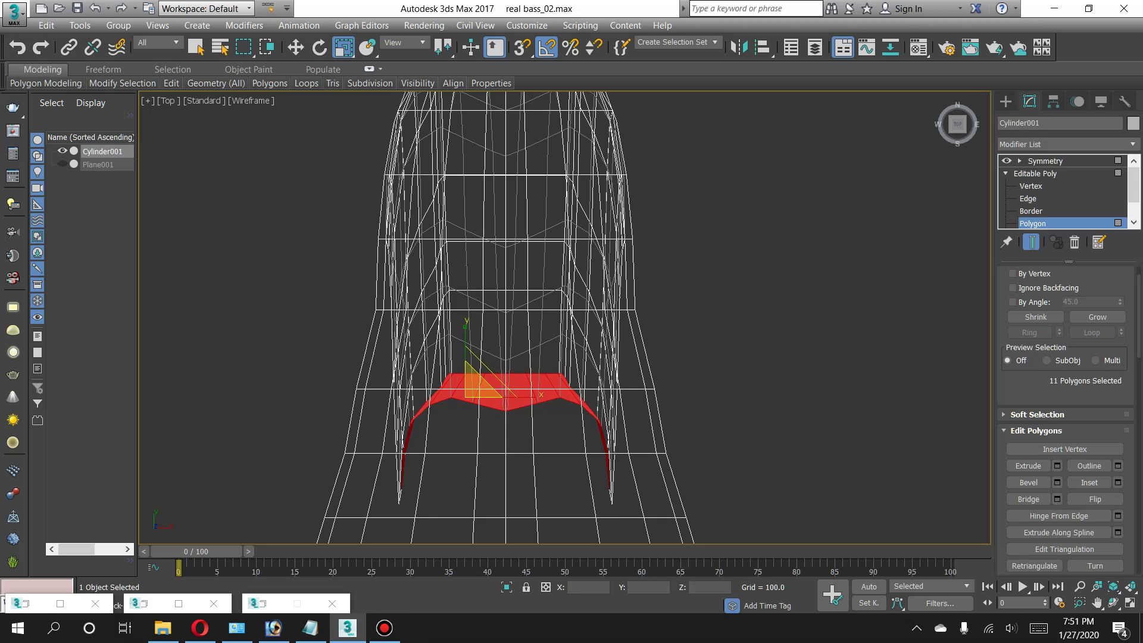
Restore the four viewports, orbit Perspective to view the mouth, and reopen the Material Editor.
left_click(1129, 602)
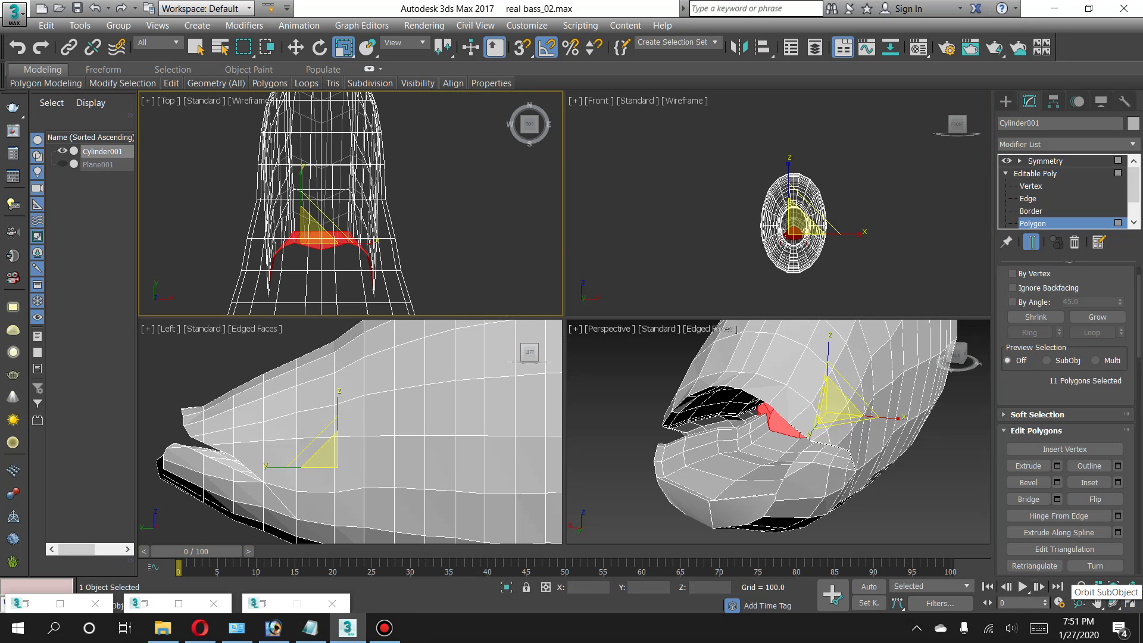
mouse_move(774, 429)
middle_mouse_down("alt")
mouse_move(964, 437)
mouse_move(780, 433)
mouse_move(813, 433)
middle_mouse_up("alt")
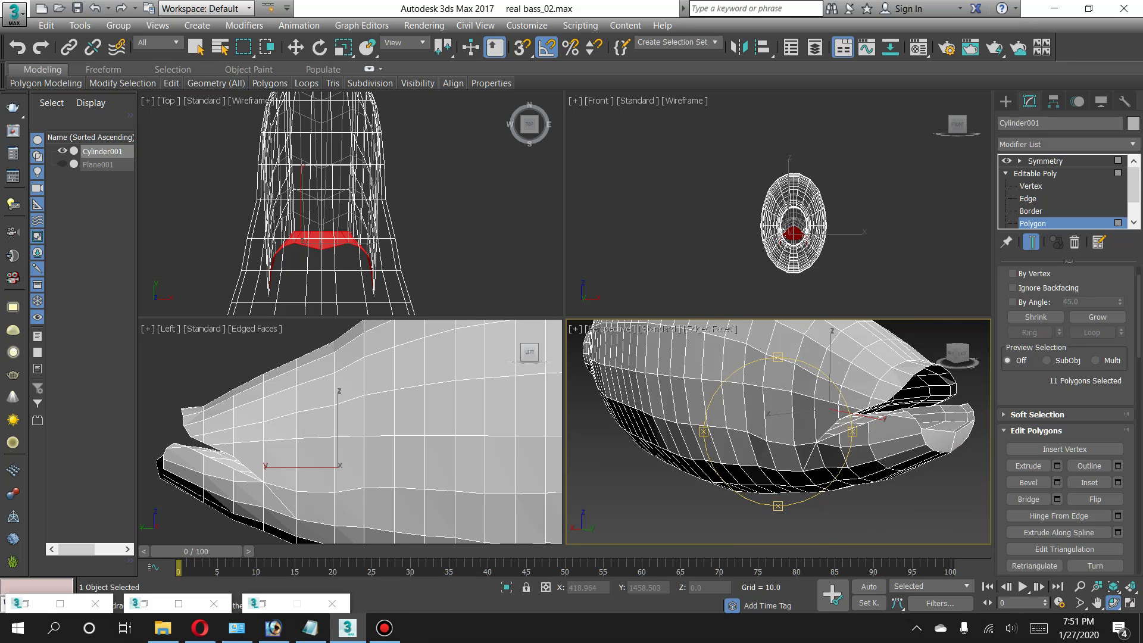
middle_click_drag(774, 429, 846, 429, "alt")
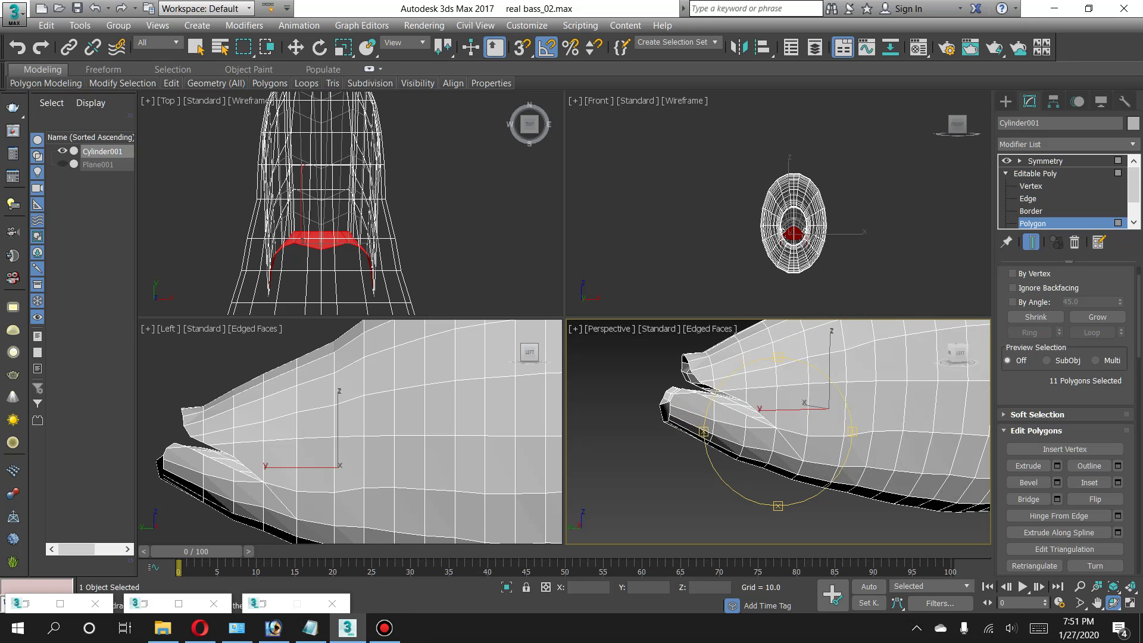
left_click(262, 603)
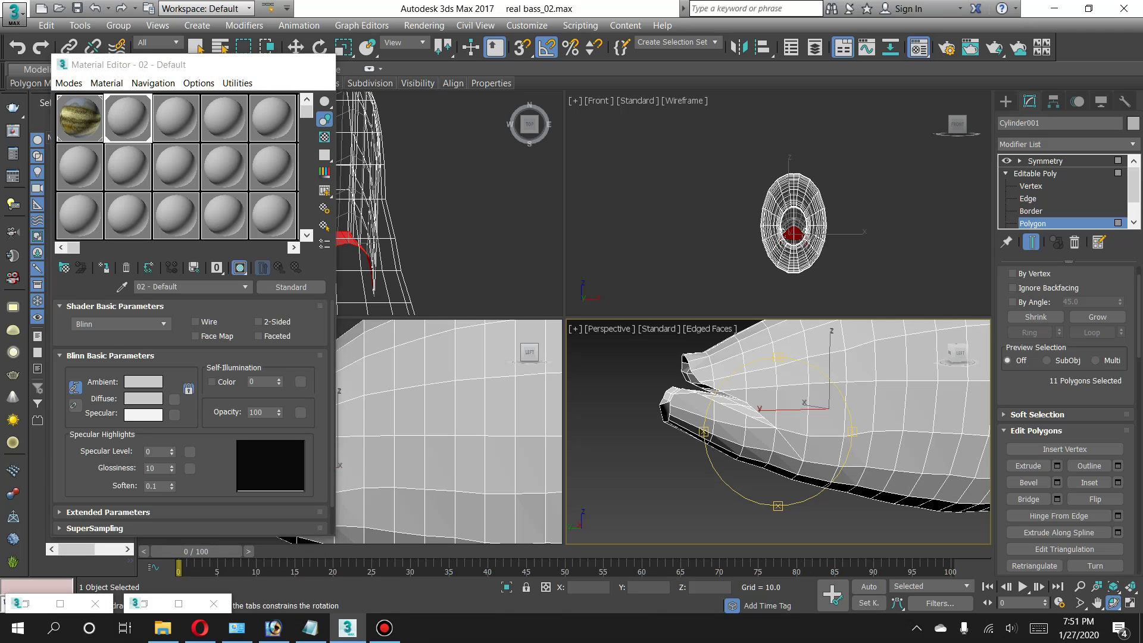
Hide the Material Editor, view Largemouth Bass Reference.jpg's mouth at 1:1, then minimize the photo.
left_click(249, 64)
left_click(144, 603)
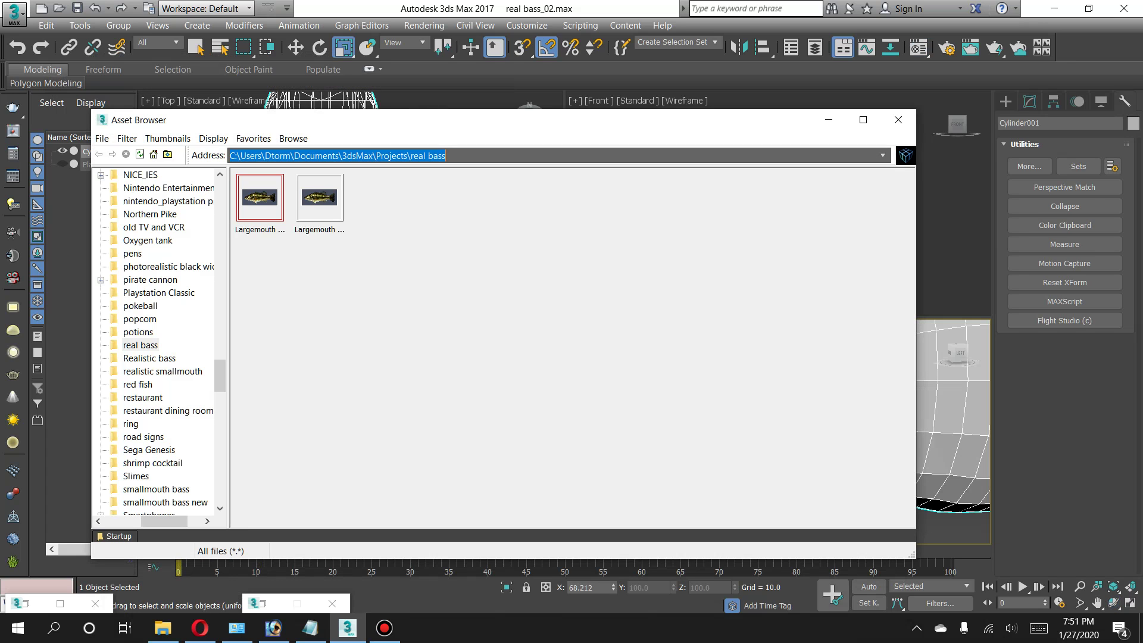
left_click(898, 120)
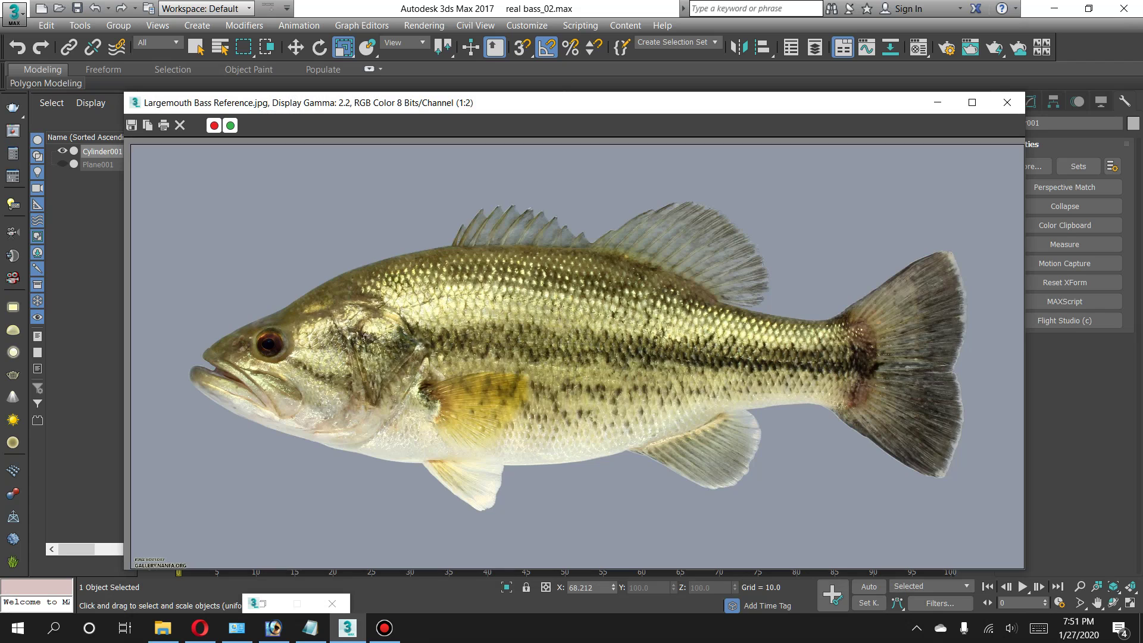
left_click_drag(512, 103, 898, 95)
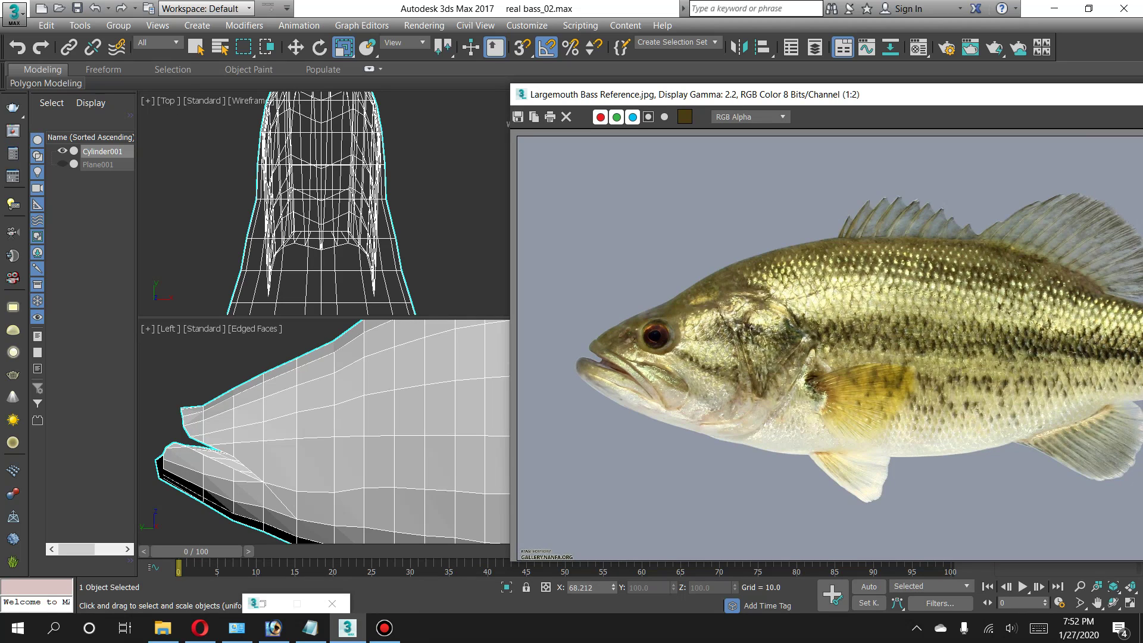
scroll(610, 392, "up", 1)
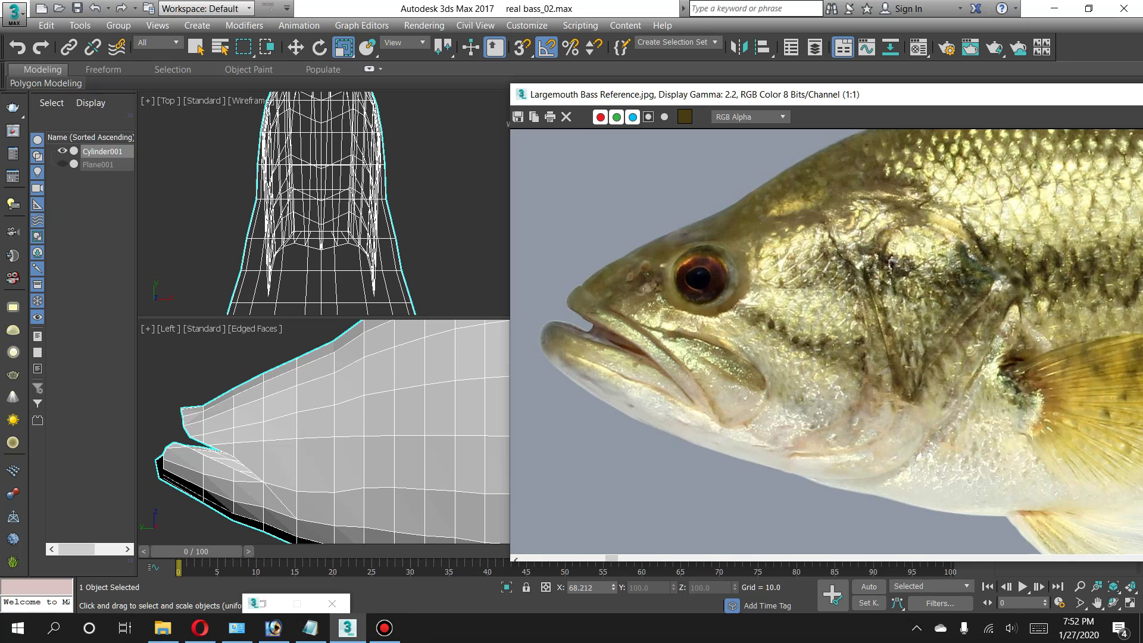
left_click_drag(908, 99, 672, 91)
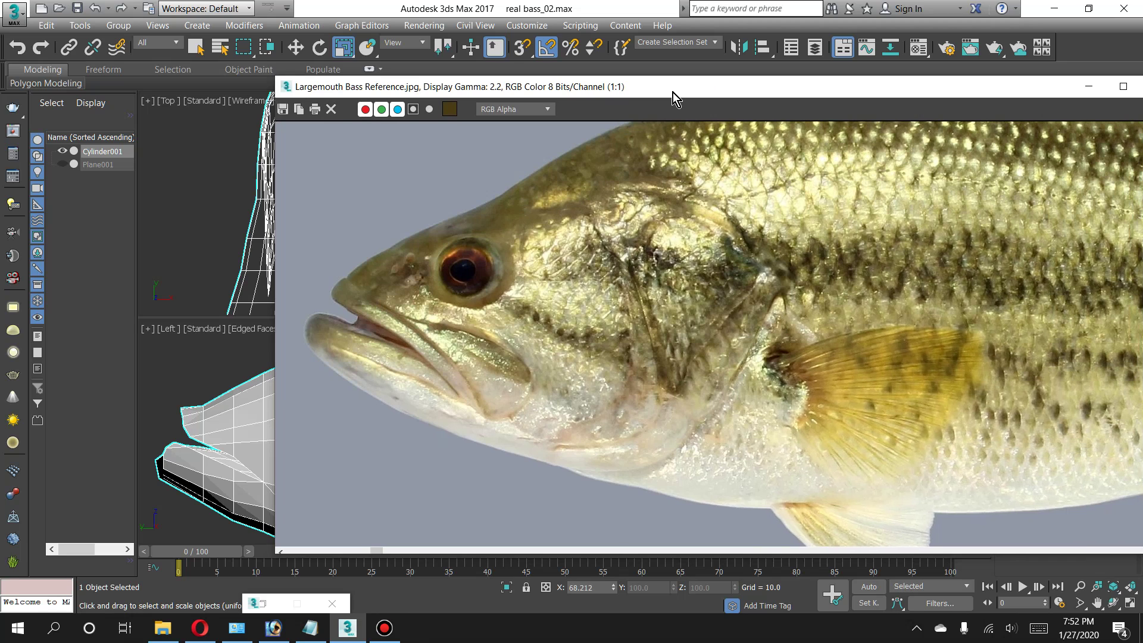
left_click_drag(673, 91, 446, 90)
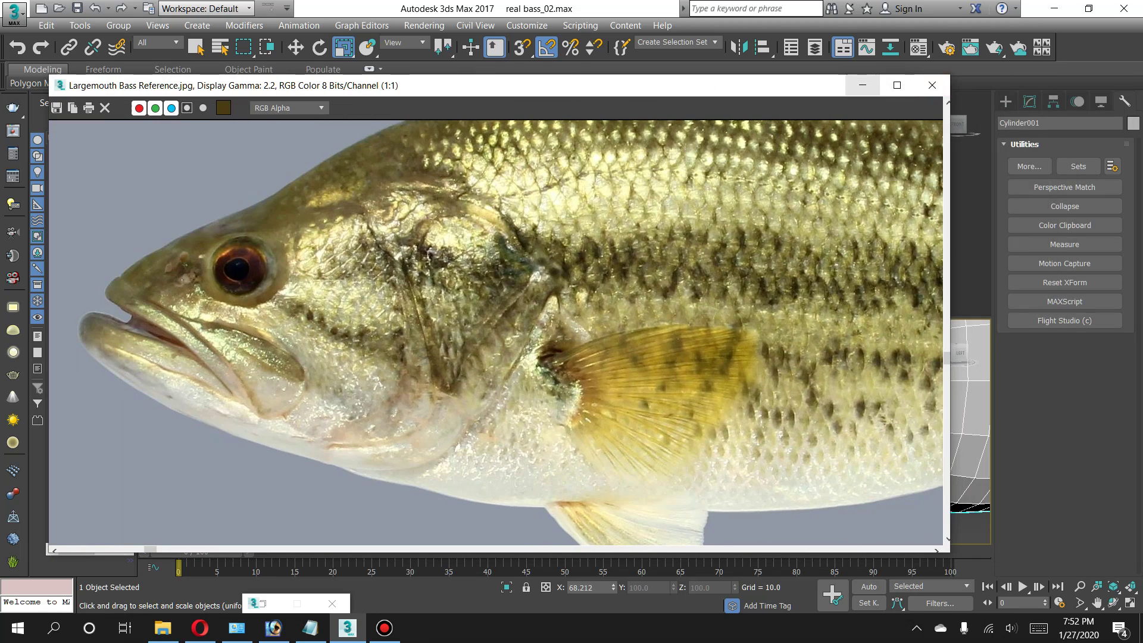
left_click(862, 85)
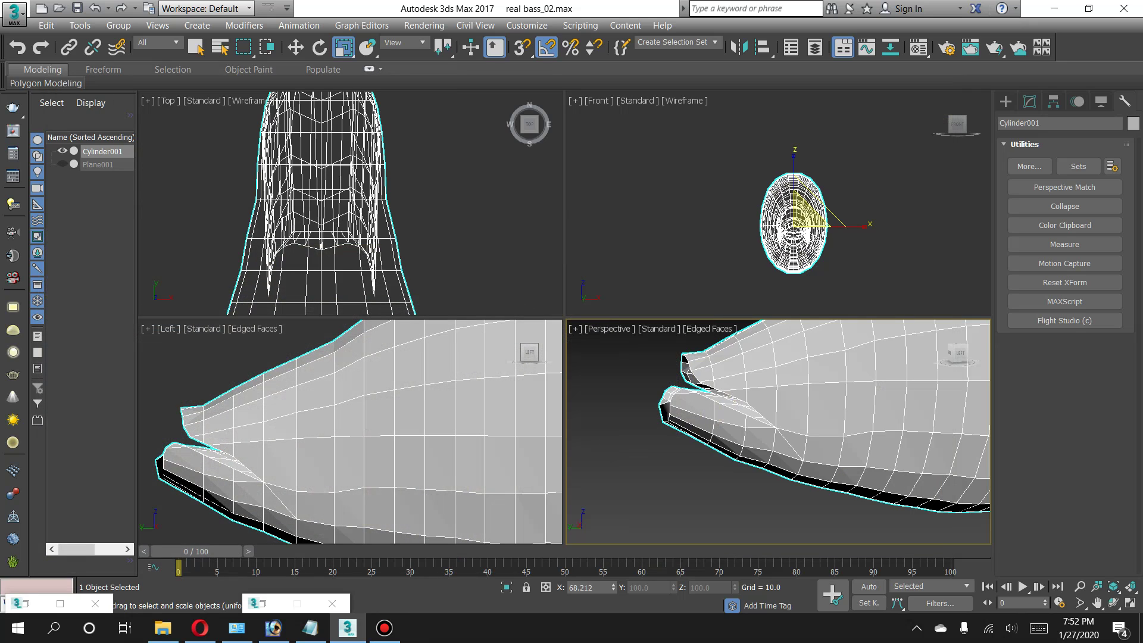
Maximize the Perspective view, centre the fish head, and return to Editable Poly Polygon level.
left_click(357, 429)
key("alt+w")
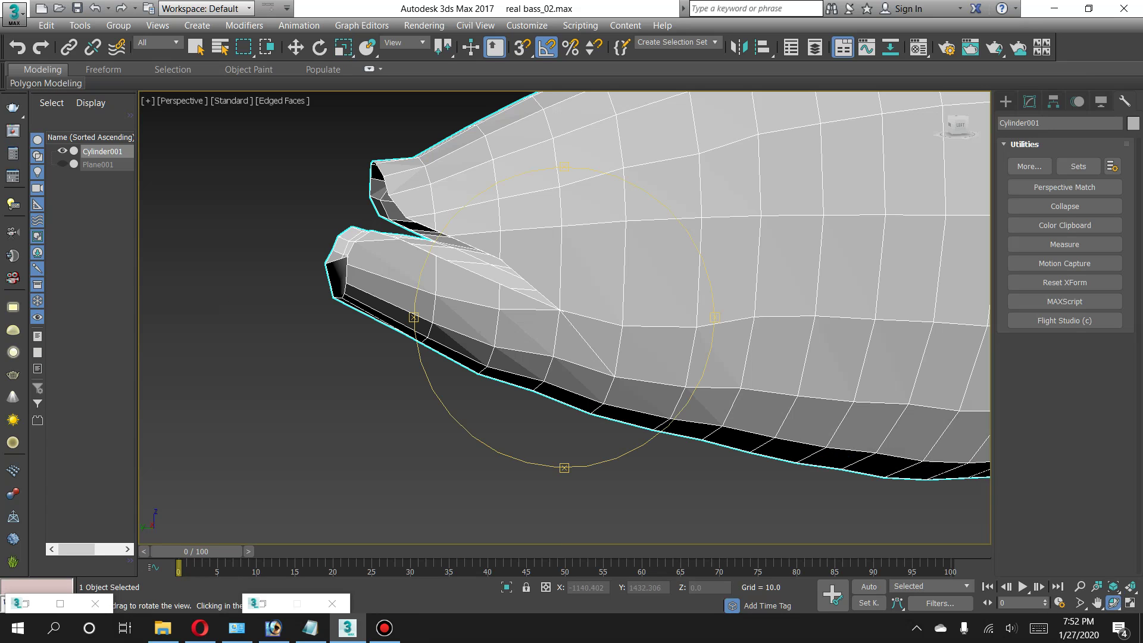
middle_click_drag(565, 358, 452, 357, "alt")
left_click_drag(564, 318, 477, 322)
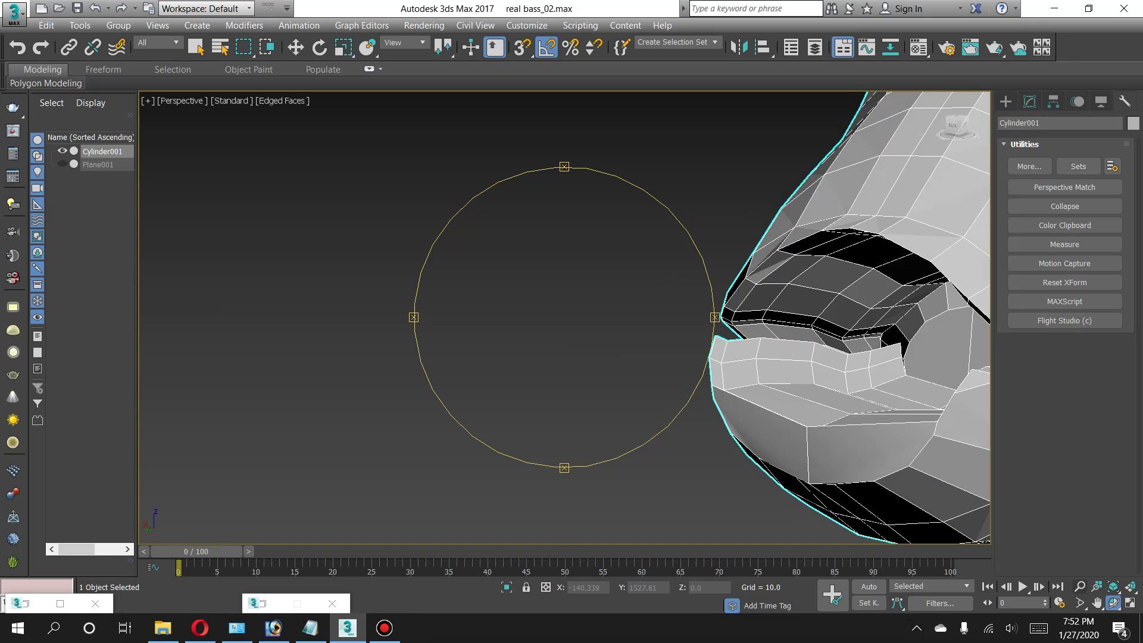
left_click(1096, 603)
left_click_drag(715, 321, 279, 324)
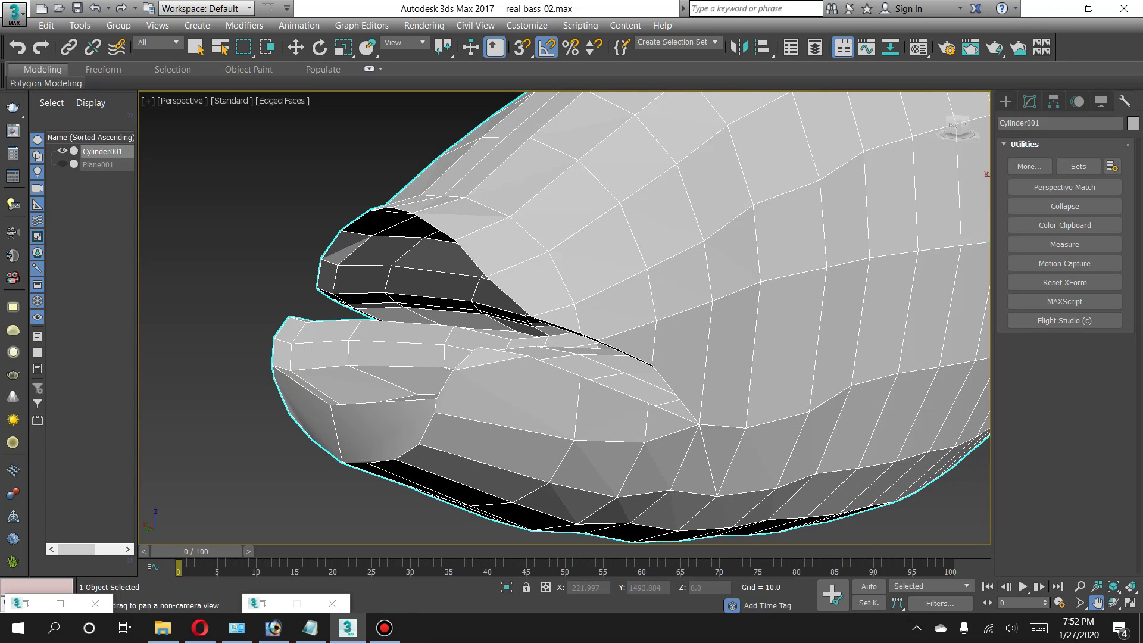
left_click(1030, 101)
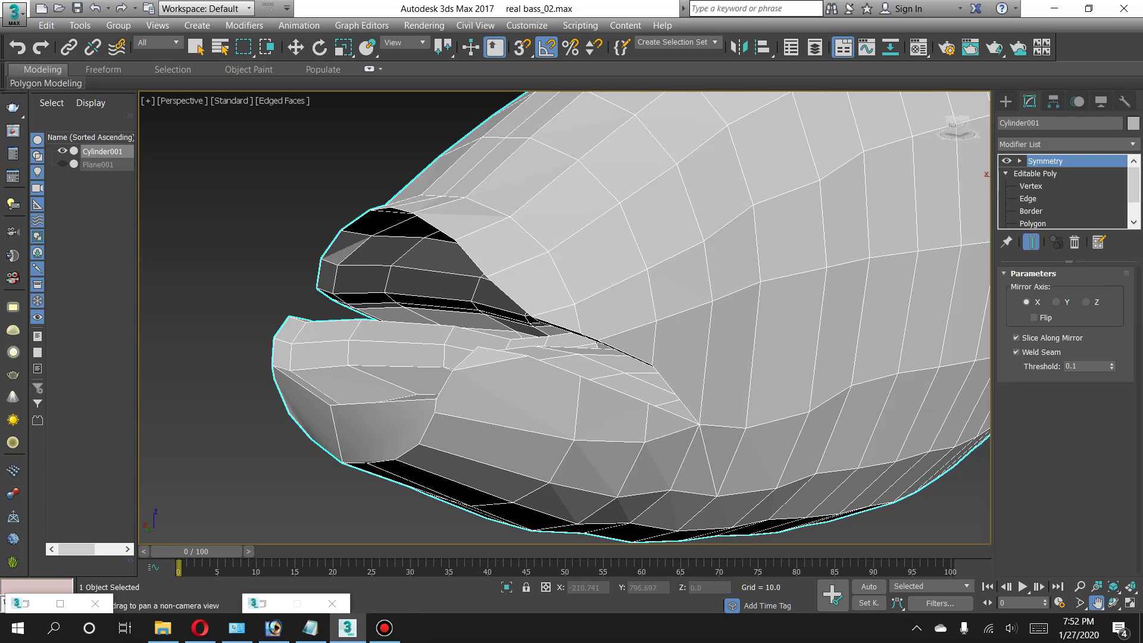
left_click(1033, 223)
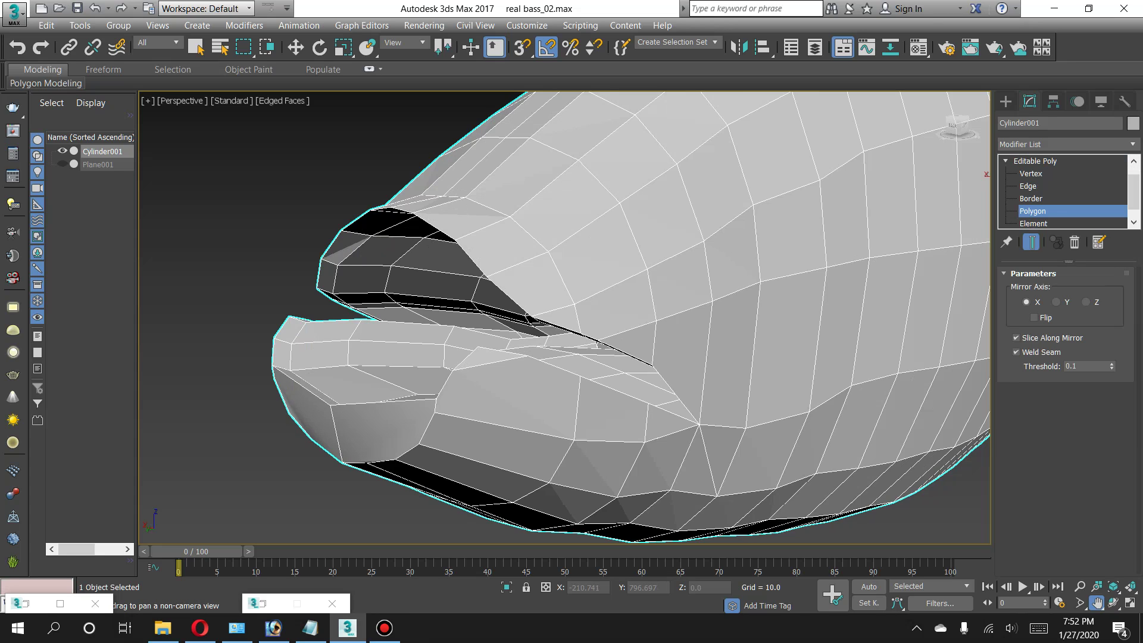
Orbit and pan around the open mouth to inspect the cavity, then exit to object level.
key("r")
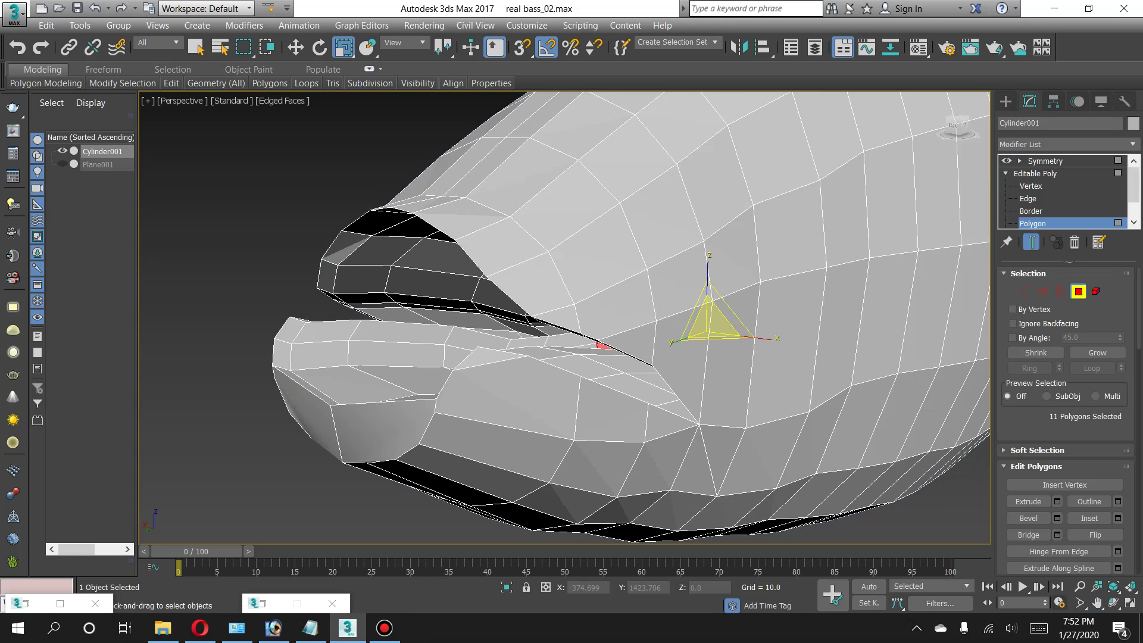
key("ctrl+r")
left_click_drag(565, 315, 565, 416)
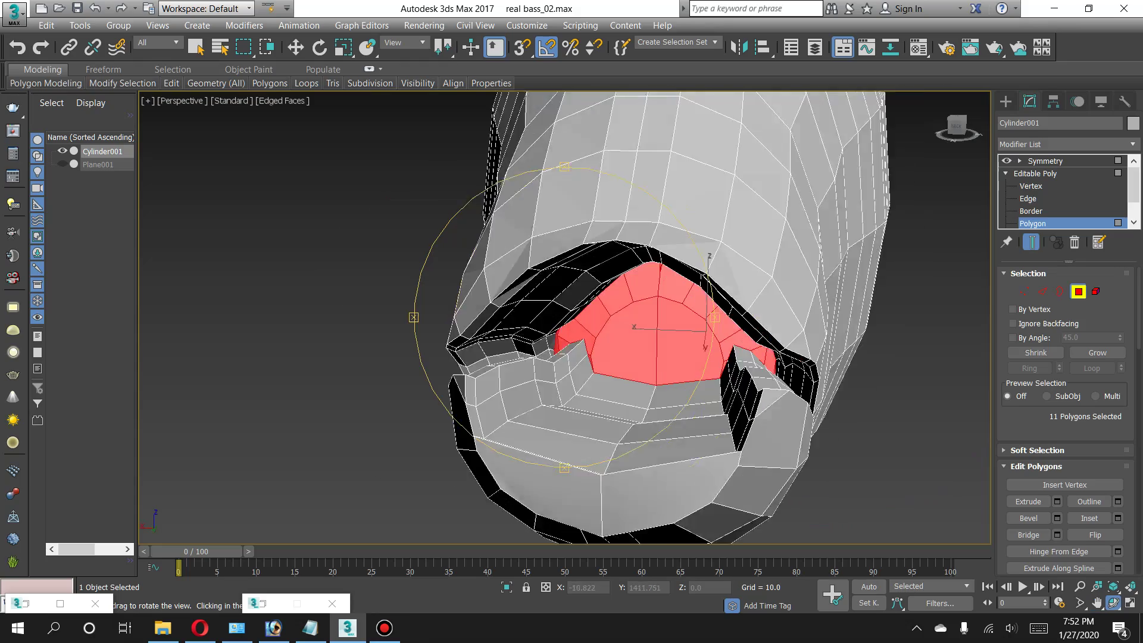
mouse_move(566, 357)
left_mouse_down()
mouse_move(554, 339)
mouse_move(631, 340)
mouse_move(524, 339)
mouse_move(572, 339)
mouse_move(589, 357)
mouse_move(548, 346)
mouse_move(625, 342)
mouse_move(565, 357)
mouse_move(565, 372)
left_mouse_up()
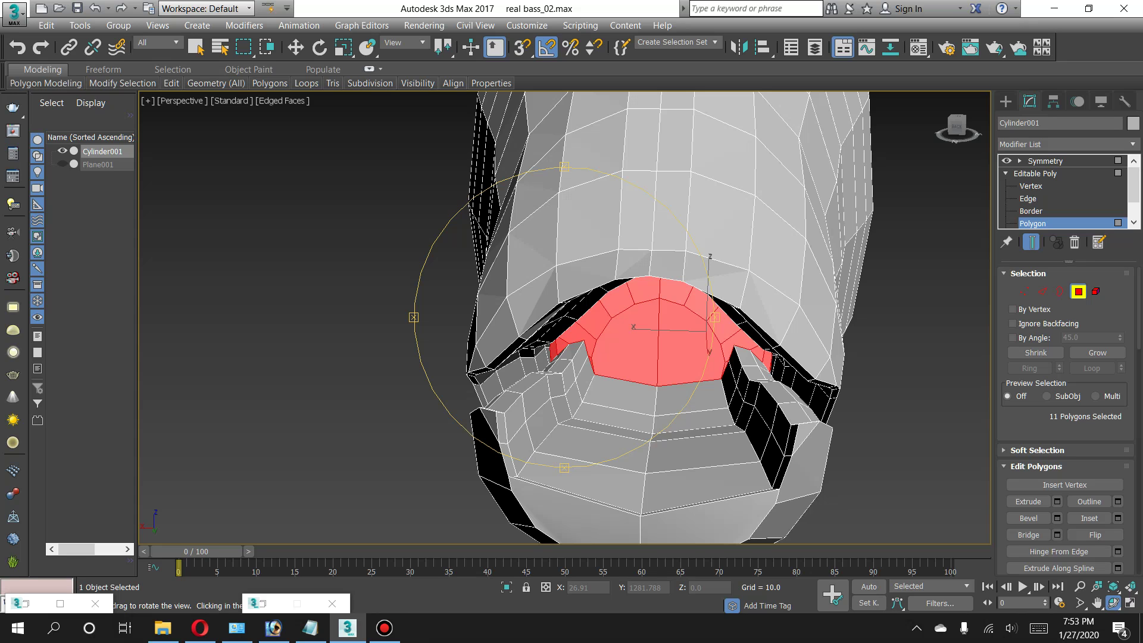
mouse_move(565, 316)
left_mouse_down()
mouse_move(471, 323)
mouse_move(602, 316)
left_mouse_up()
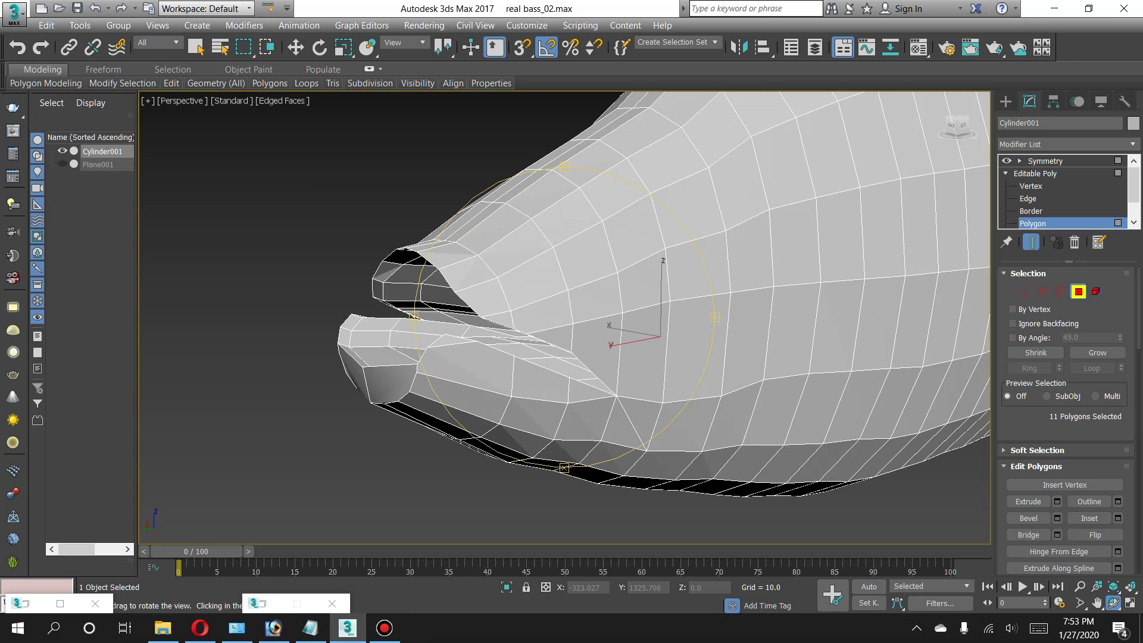
mouse_move(601, 317)
left_mouse_down()
mouse_move(573, 317)
mouse_move(613, 317)
left_mouse_up()
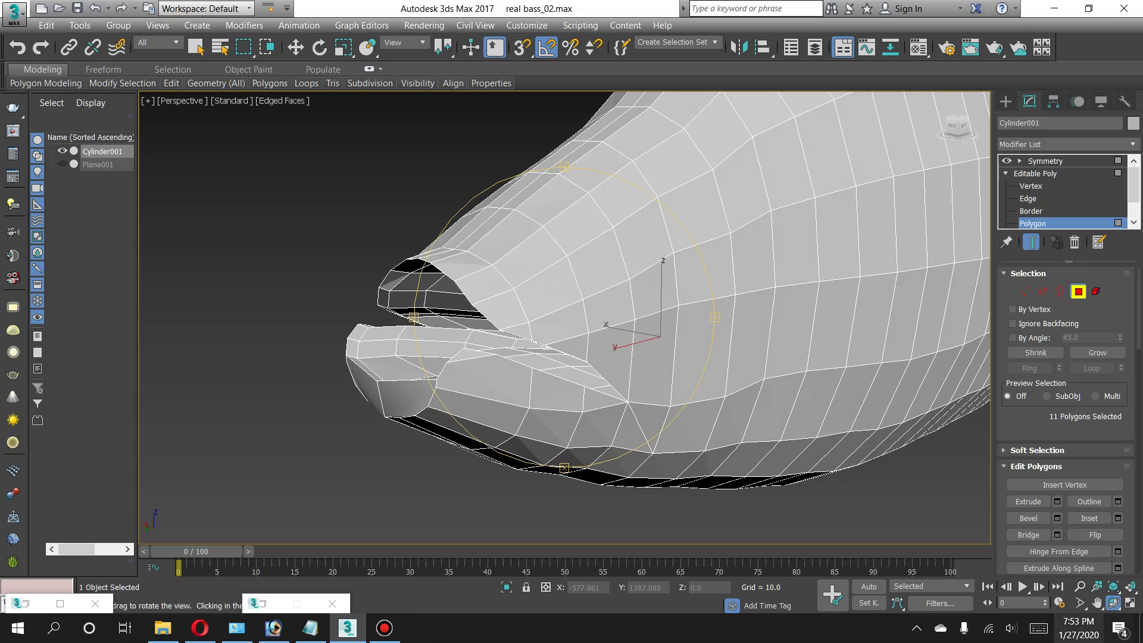
left_click(1098, 603)
mouse_move(595, 417)
left_mouse_down()
mouse_move(482, 432)
mouse_move(351, 336)
mouse_move(390, 387)
mouse_move(517, 405)
left_mouse_up()
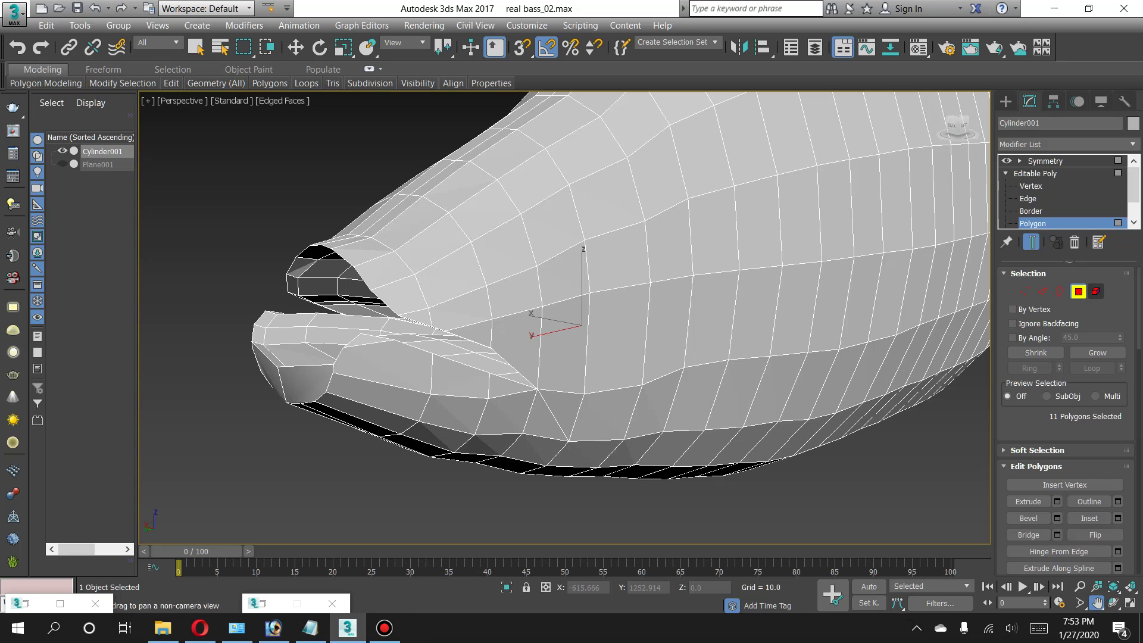
left_click(1079, 291)
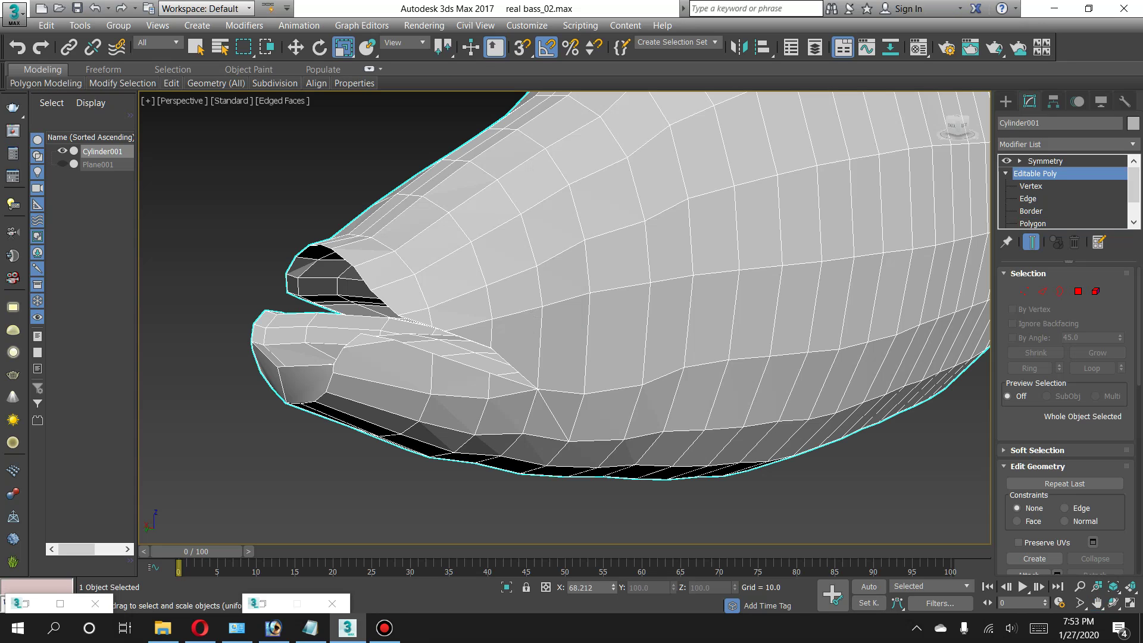
Add an OpenSubdiv modifier above Symmetry and turn off Edged Faces.
left_click(1045, 161)
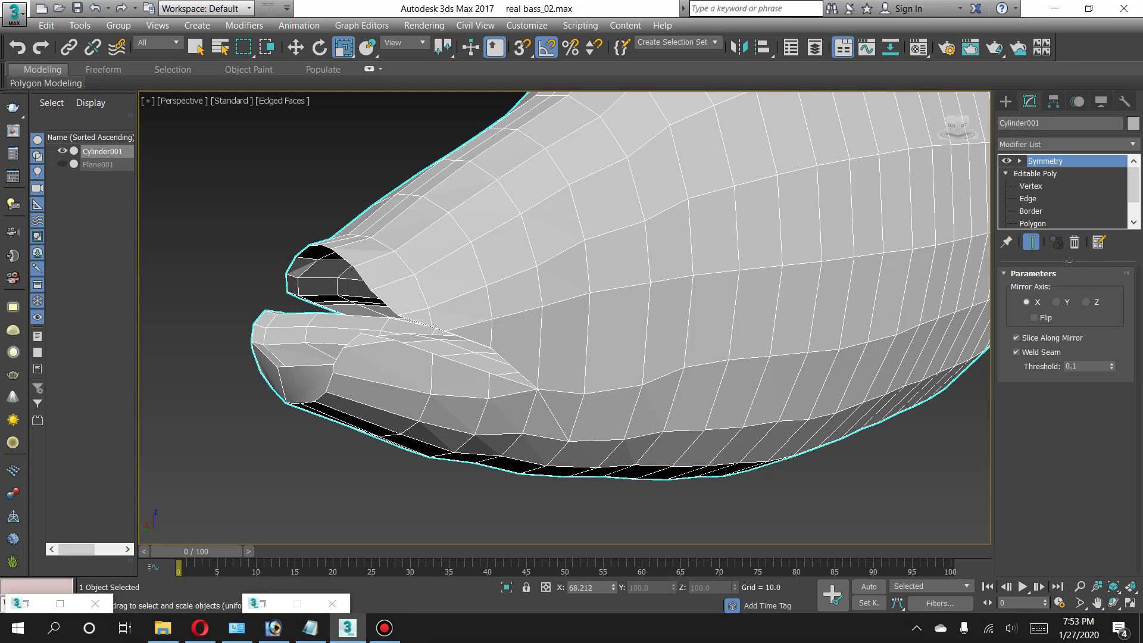
left_click(1066, 144)
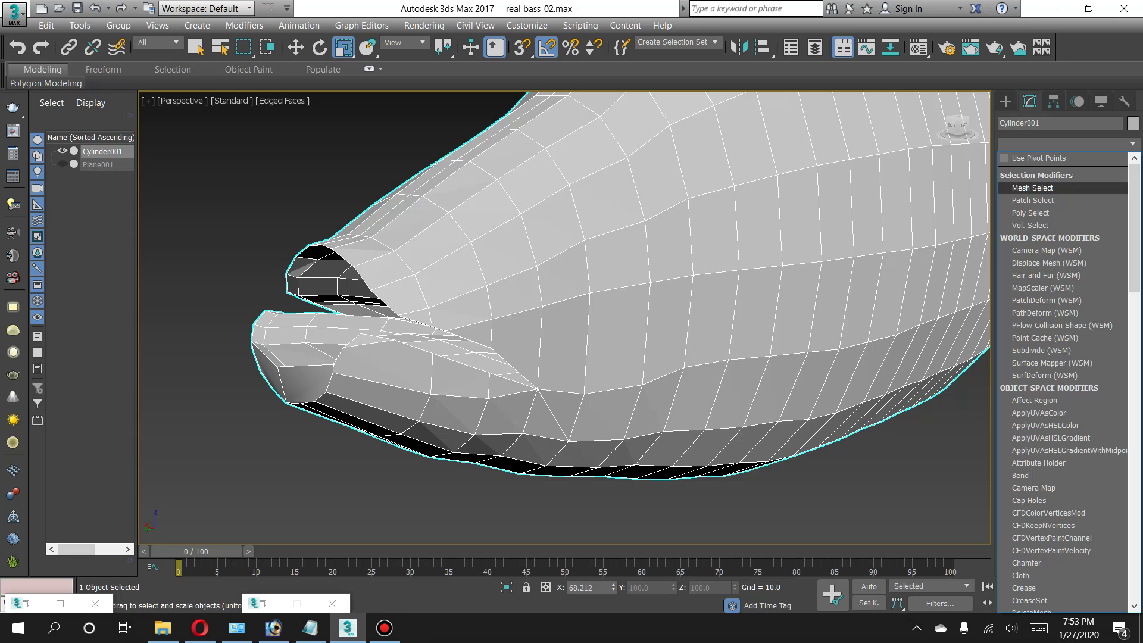
key("o")
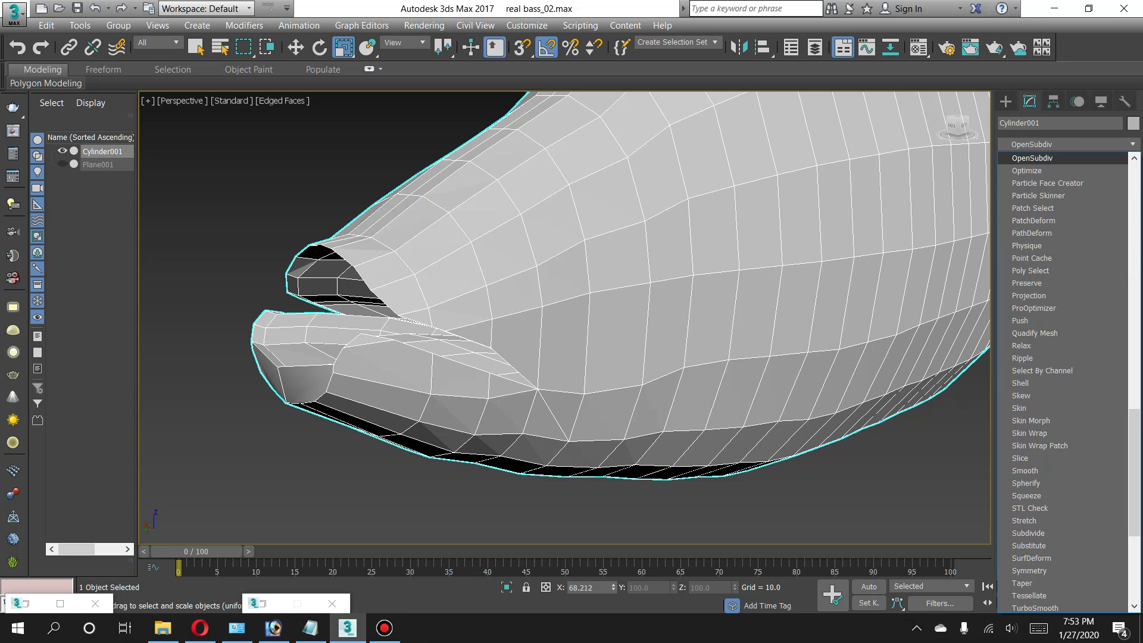
key("Return")
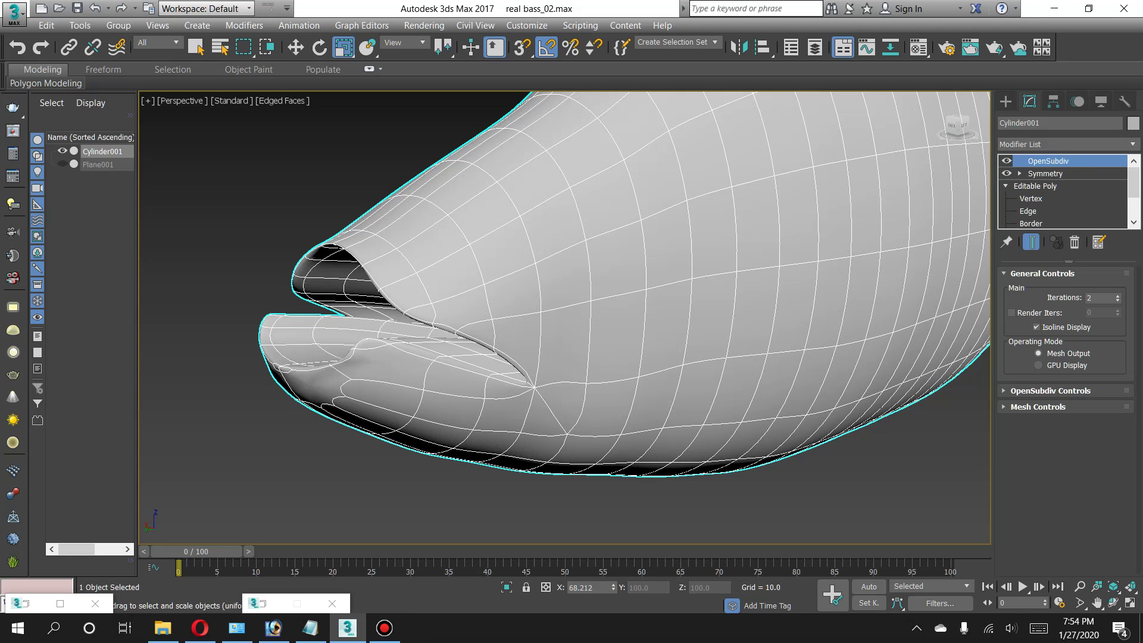
left_click(282, 101)
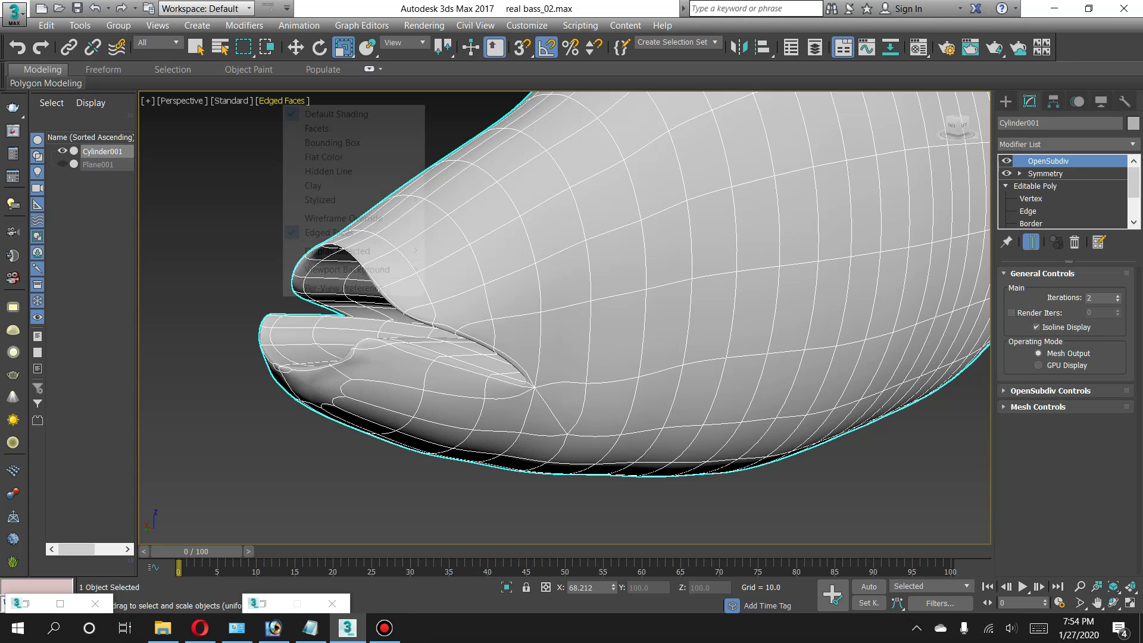
left_click(330, 233)
key("F4")
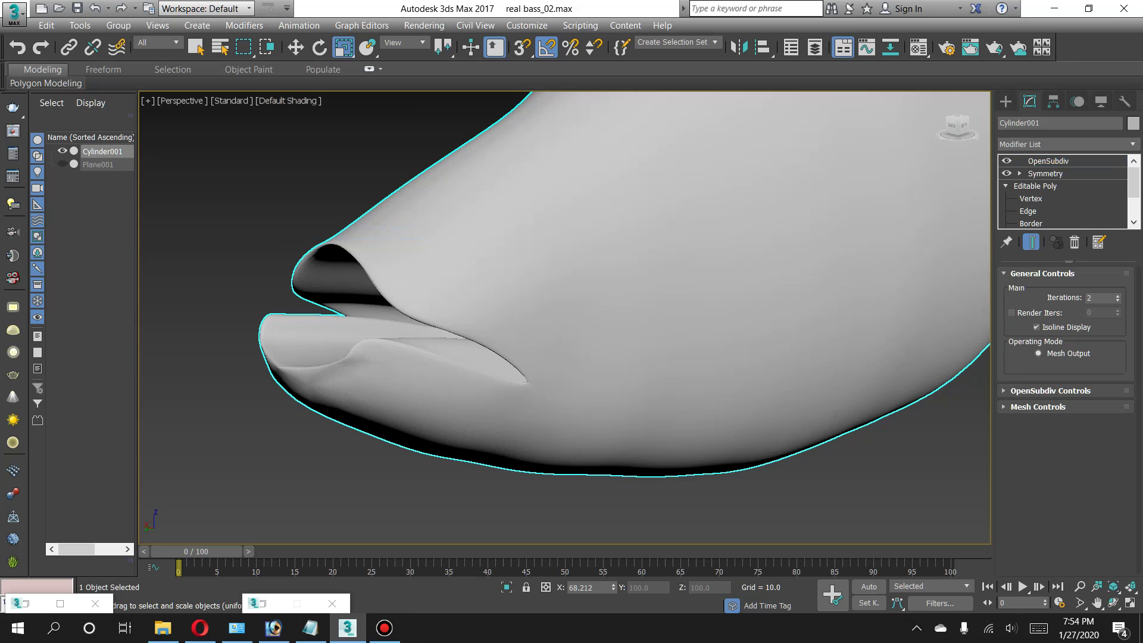
Orbit and pan around the smoothed mouth, then delete the OpenSubdiv modifier.
left_click(1113, 603)
mouse_move(566, 357)
left_mouse_down()
mouse_move(566, 280)
mouse_move(690, 268)
mouse_move(661, 268)
mouse_move(649, 298)
mouse_move(661, 262)
mouse_move(601, 268)
mouse_move(602, 258)
left_mouse_up()
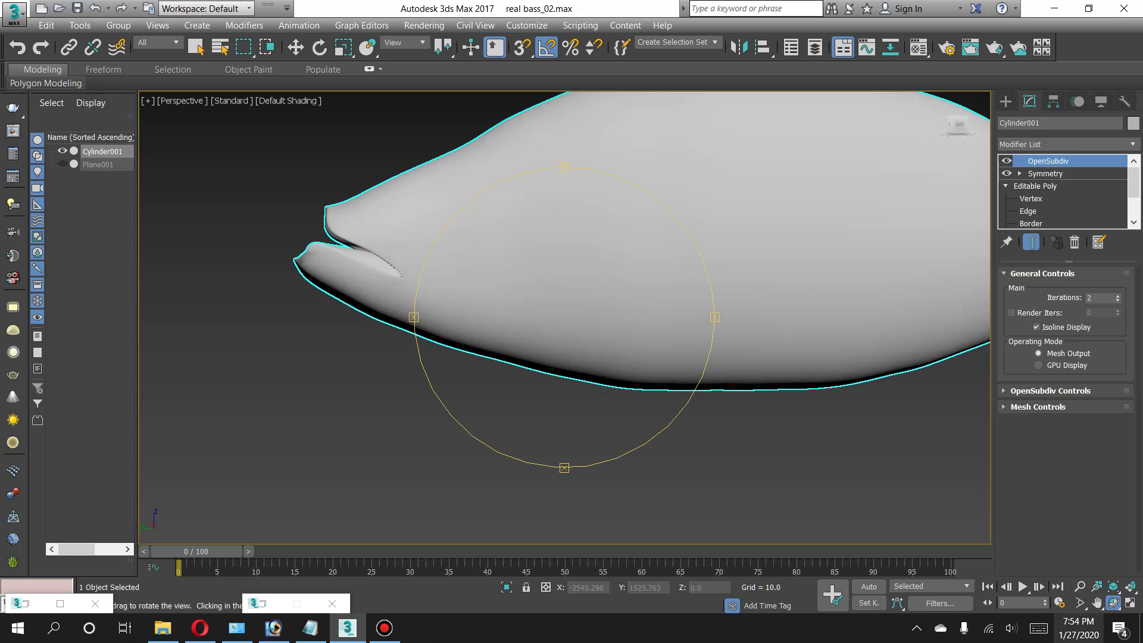
left_click(1097, 603)
left_click_drag(601, 262, 475, 328)
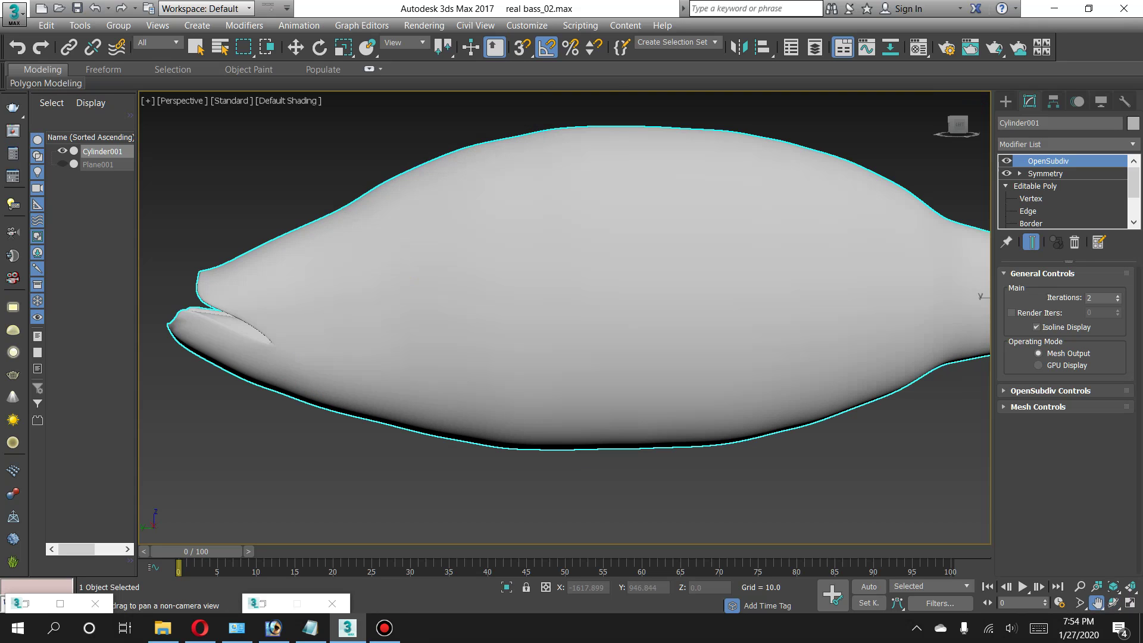
scroll(468, 345, "down", 3)
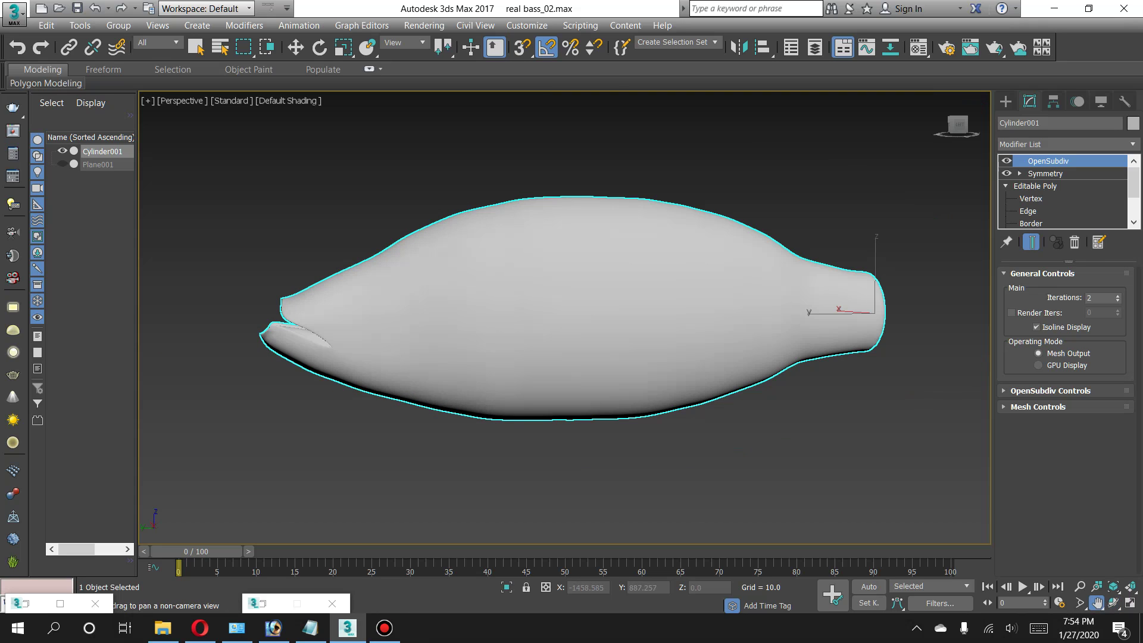
left_click_drag(572, 309, 566, 315)
scroll(264, 325, "up", 3)
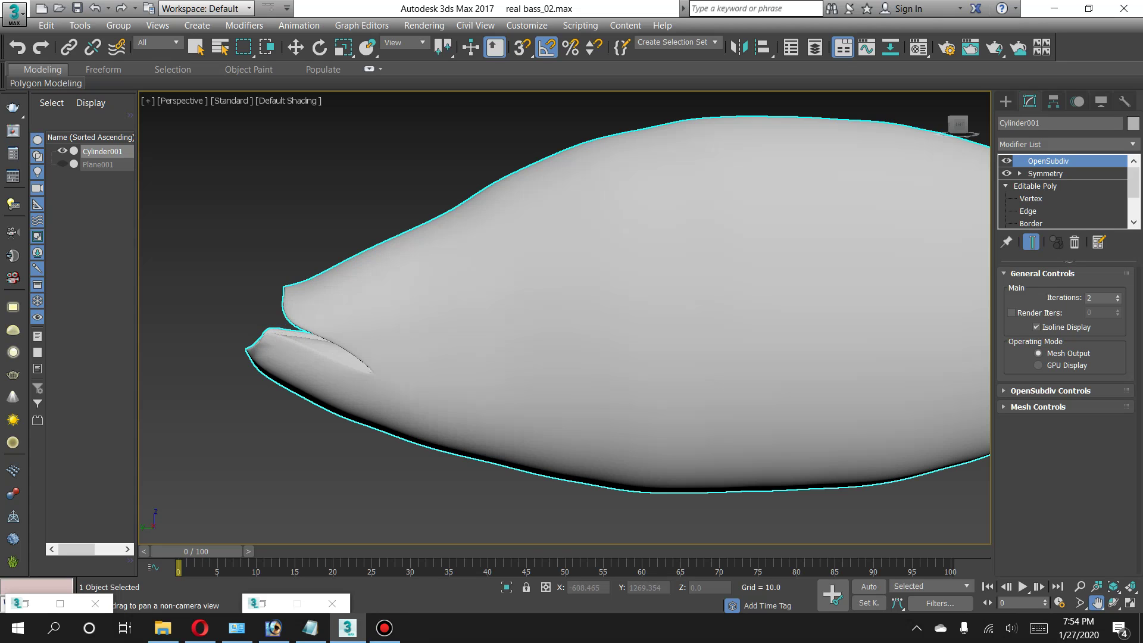
scroll(263, 326, "up", 4)
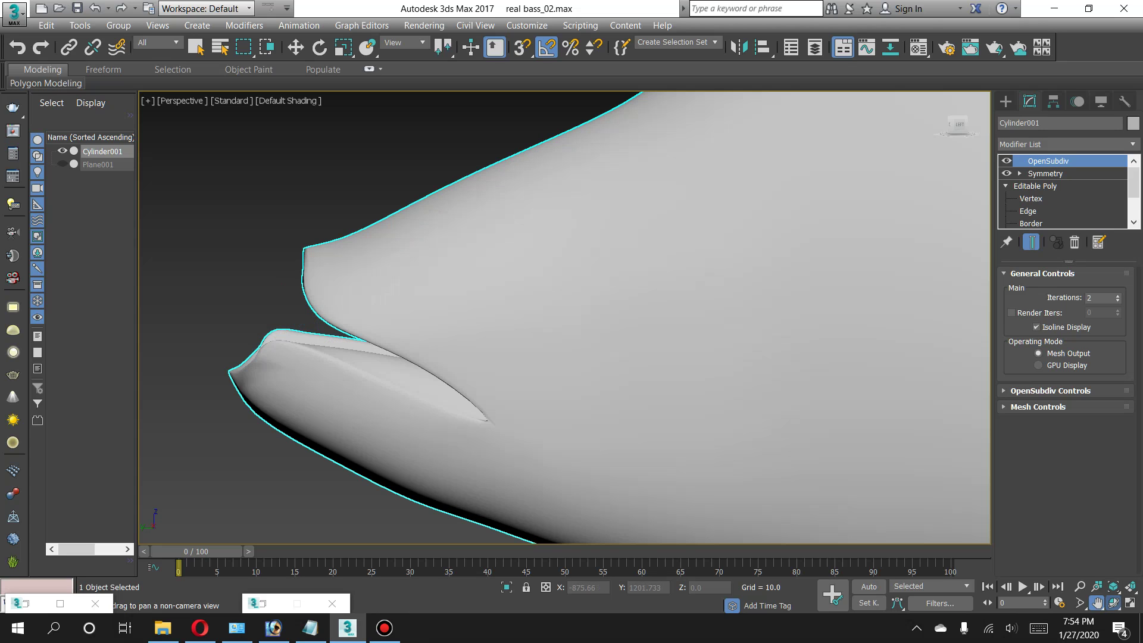
left_click(1113, 602)
left_click_drag(536, 297, 685, 310)
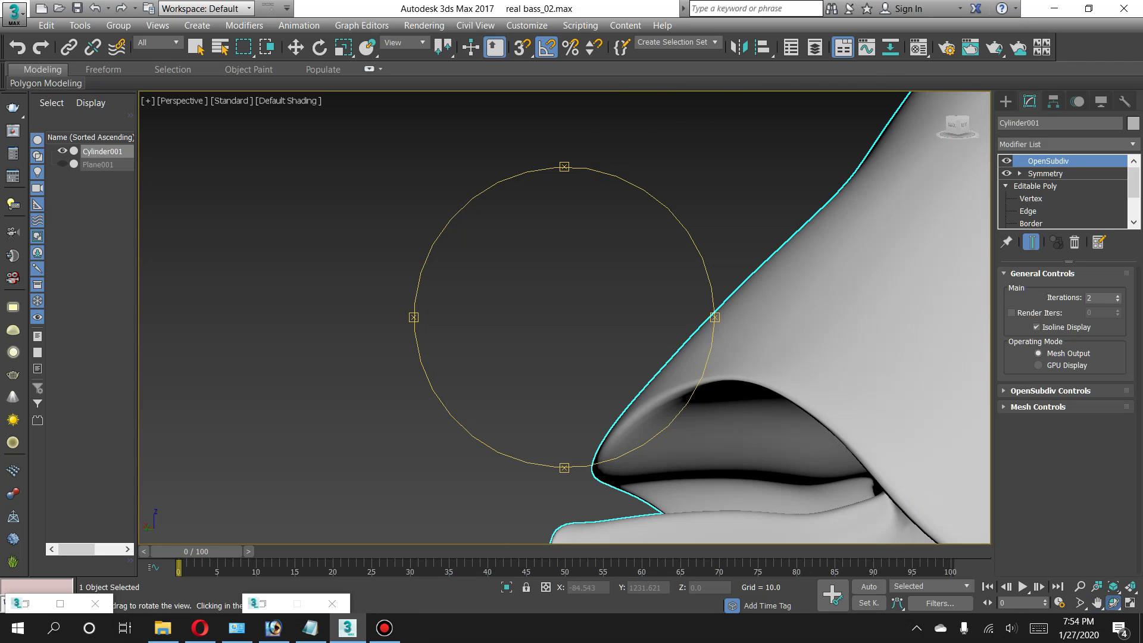
left_click(1097, 603)
left_click_drag(715, 417, 504, 292)
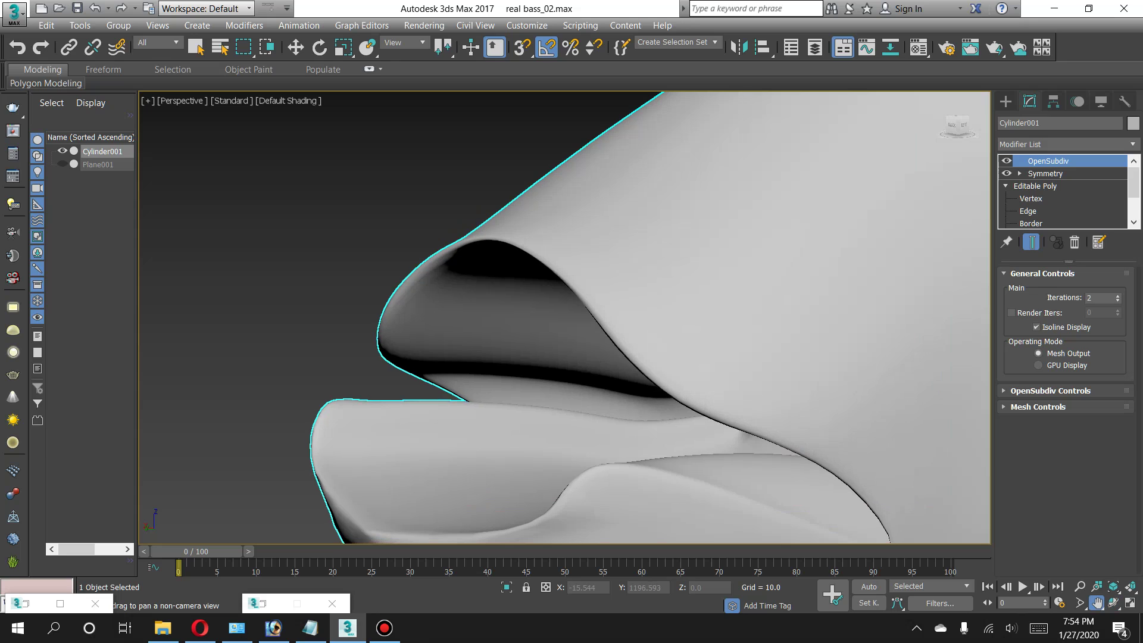
left_click_drag(536, 328, 602, 310)
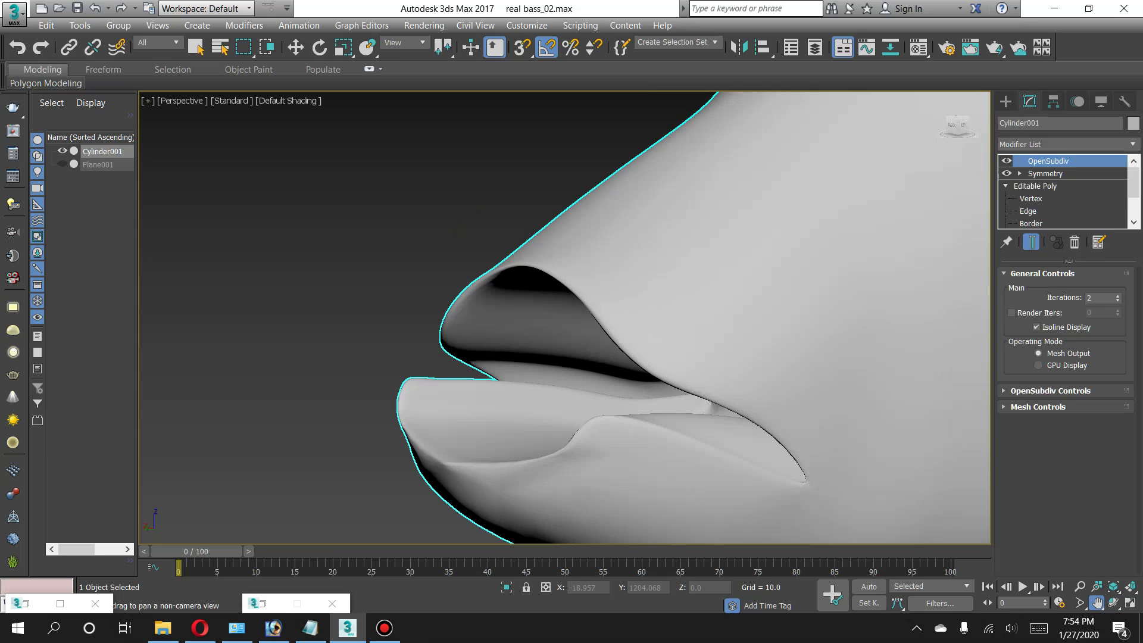
key("Delete")
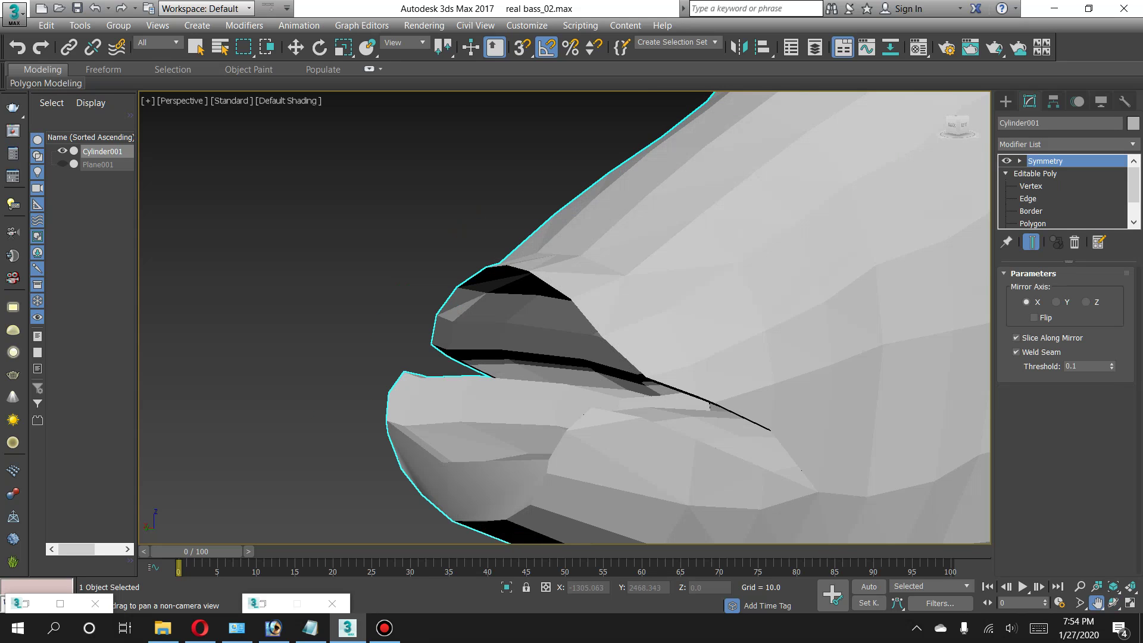
Turn Edged Faces back on and bring the snout into view.
left_click(288, 100)
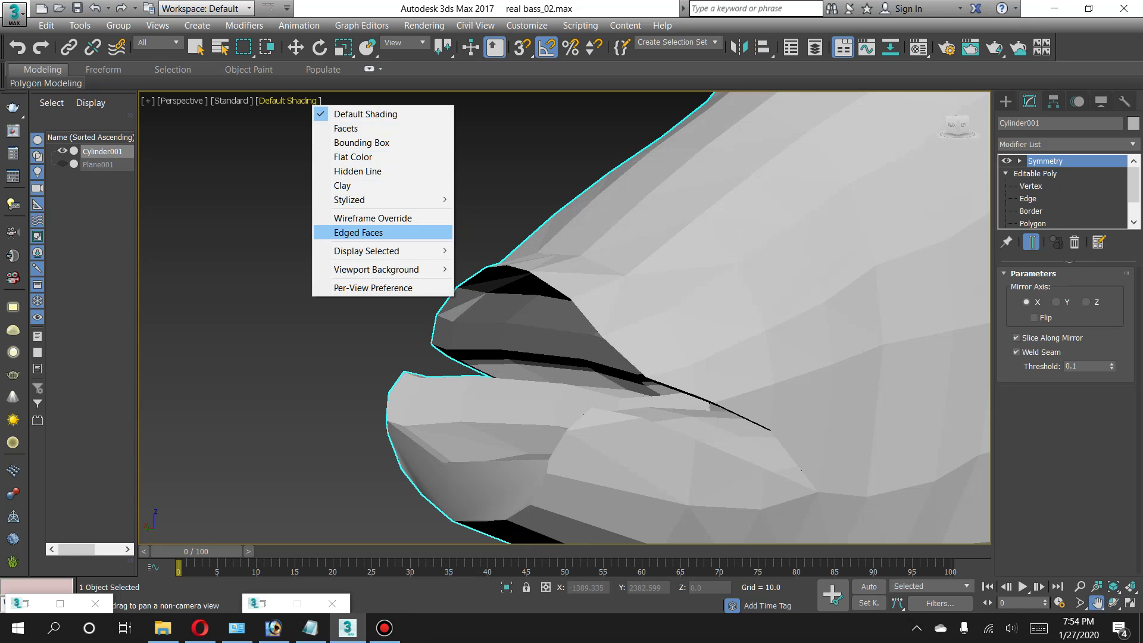
left_click(358, 232)
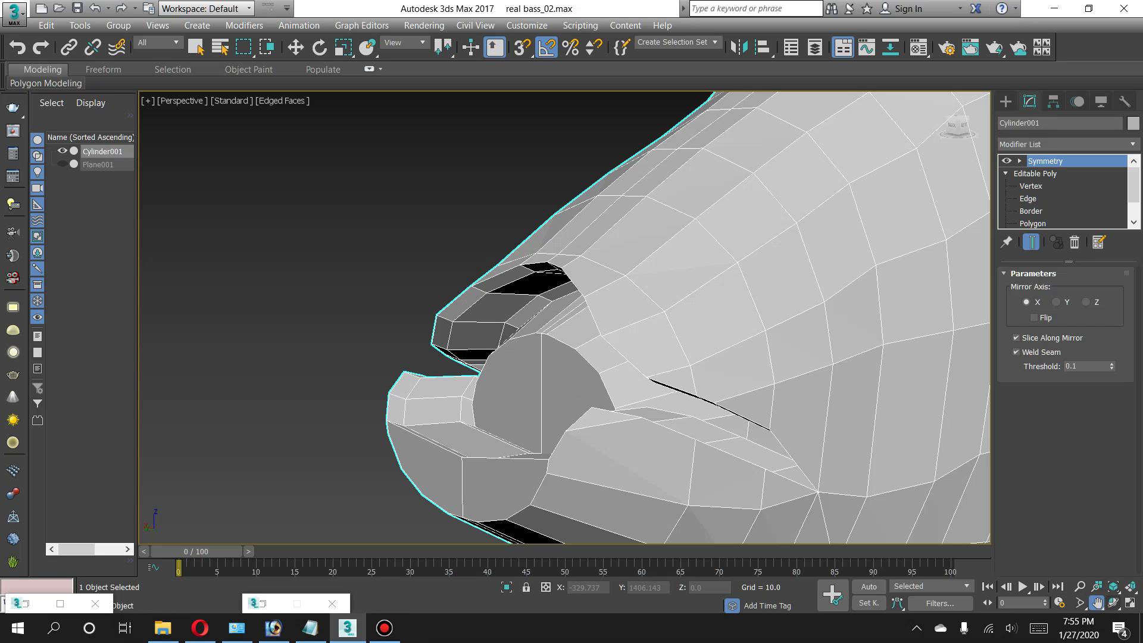
key("ctrl+r")
mouse_move(536, 322)
left_mouse_down()
mouse_move(685, 321)
mouse_move(566, 322)
left_mouse_up()
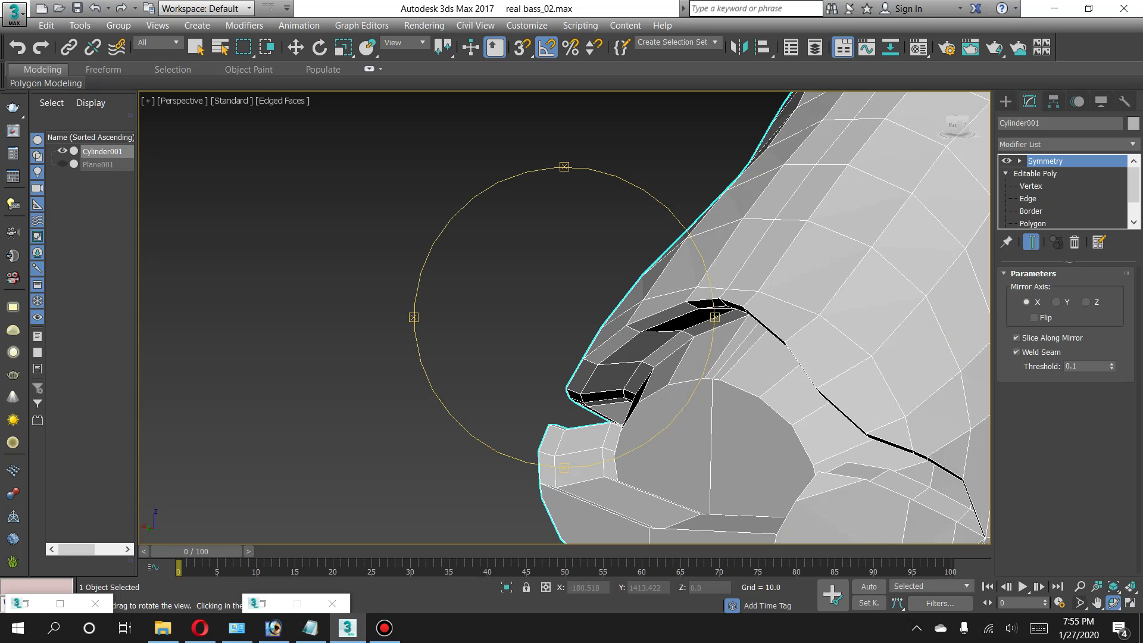
left_click(1097, 603)
mouse_move(715, 358)
left_mouse_down()
mouse_move(560, 315)
mouse_move(547, 280)
left_mouse_up()
Undo the last two slit edits on the snout and bring up the Bandicam recorder.
key("ctrl+z")
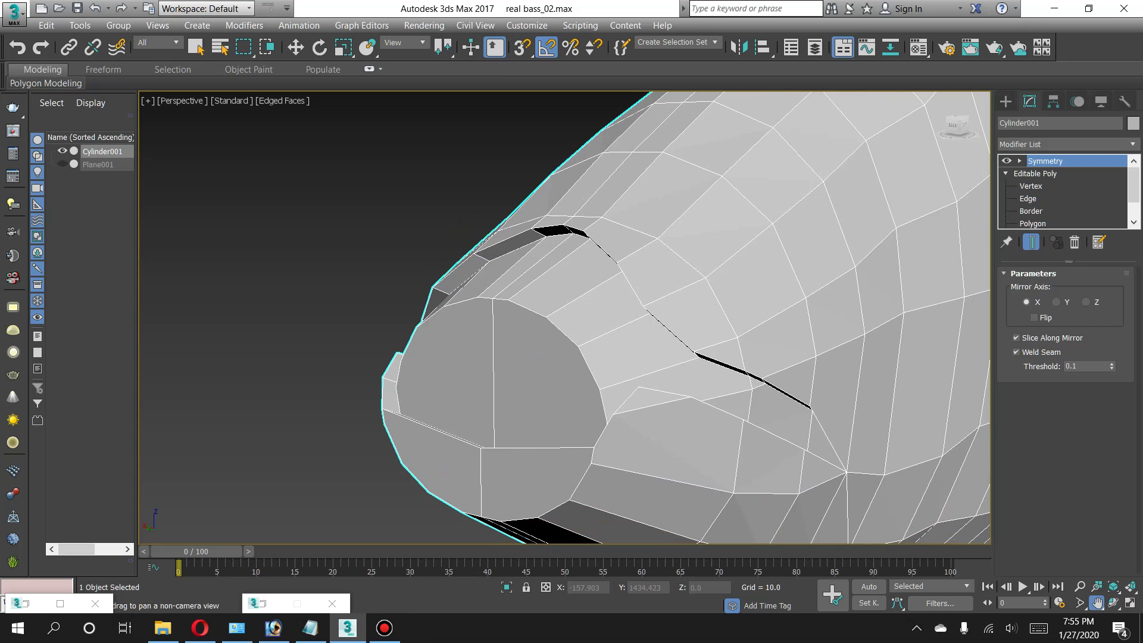
key("ctrl+z")
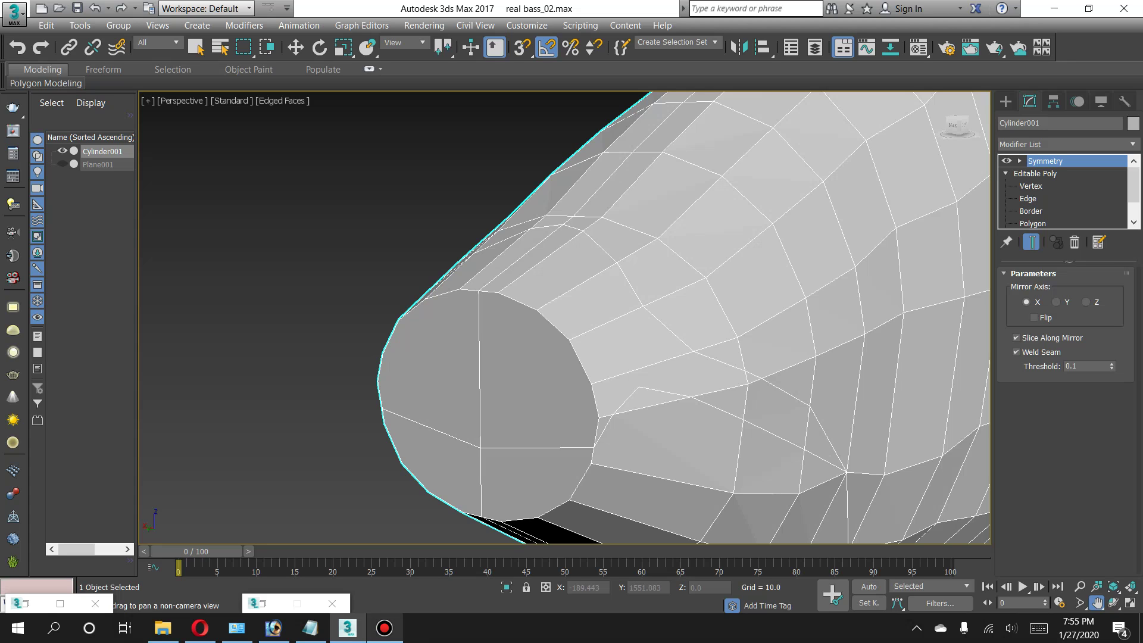
left_click(384, 628)
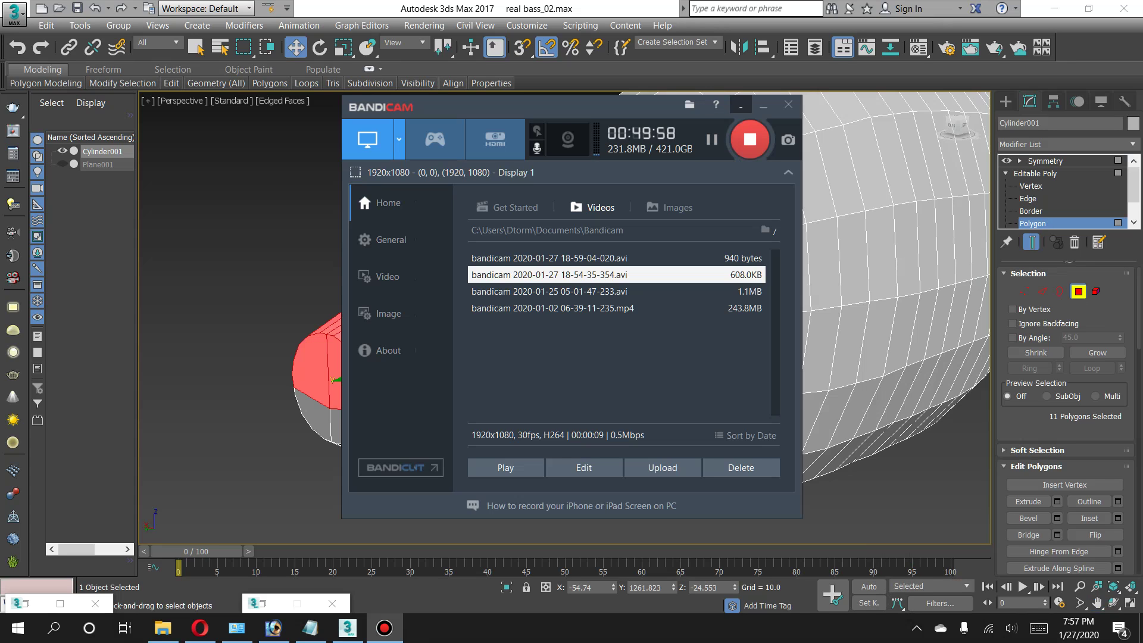
Select the 11 mouth polygons and delete them to open a hole in the snout.
key("ctrl+d")
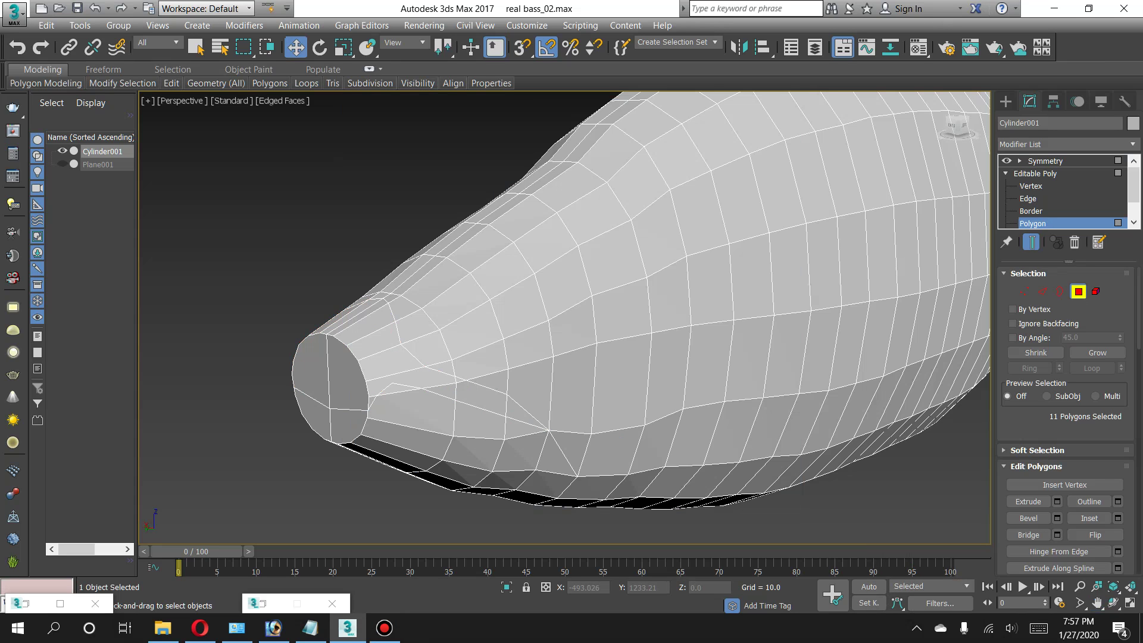
key("ctrl+z")
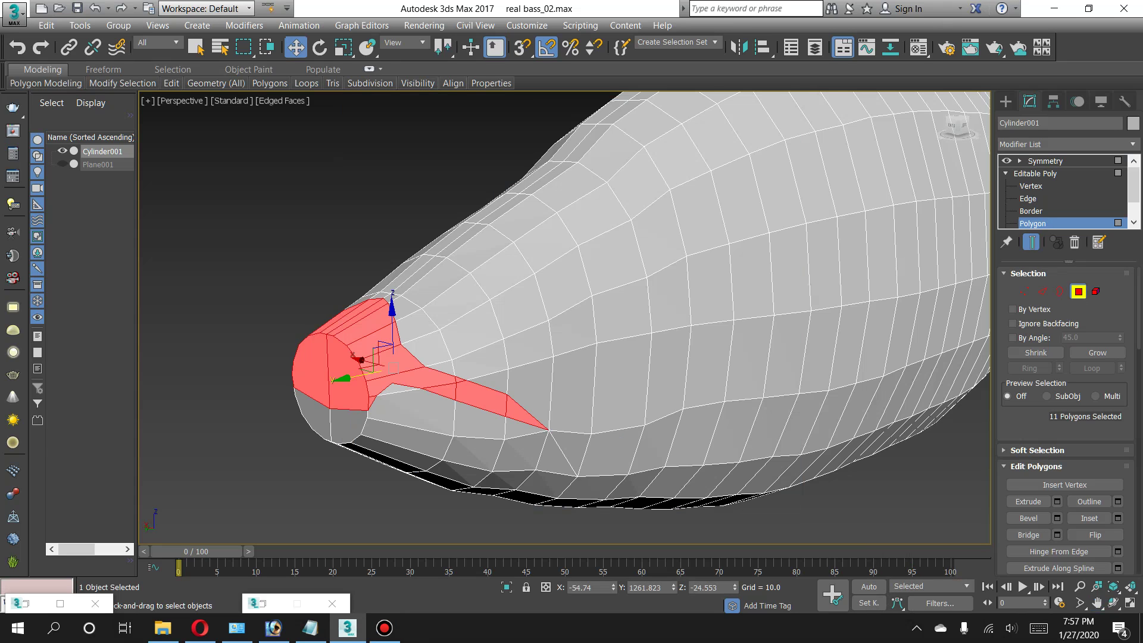
key("alt+h")
key("ctrl+d")
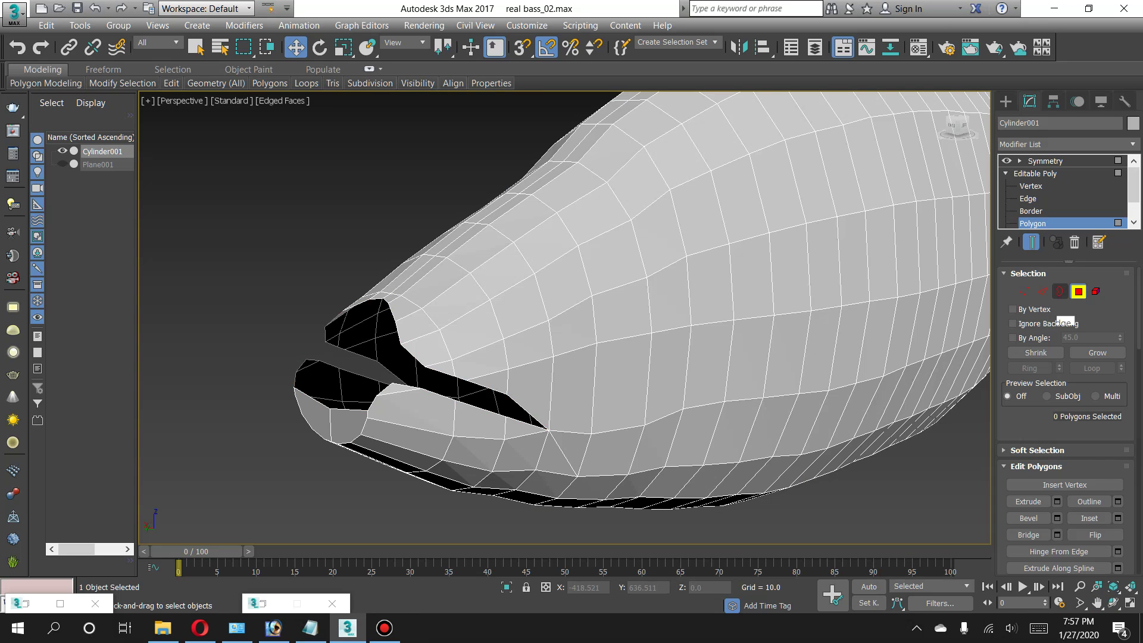
At Border level, select both open mouth borders and show all four viewports.
left_click(1061, 292)
left_click(441, 383)
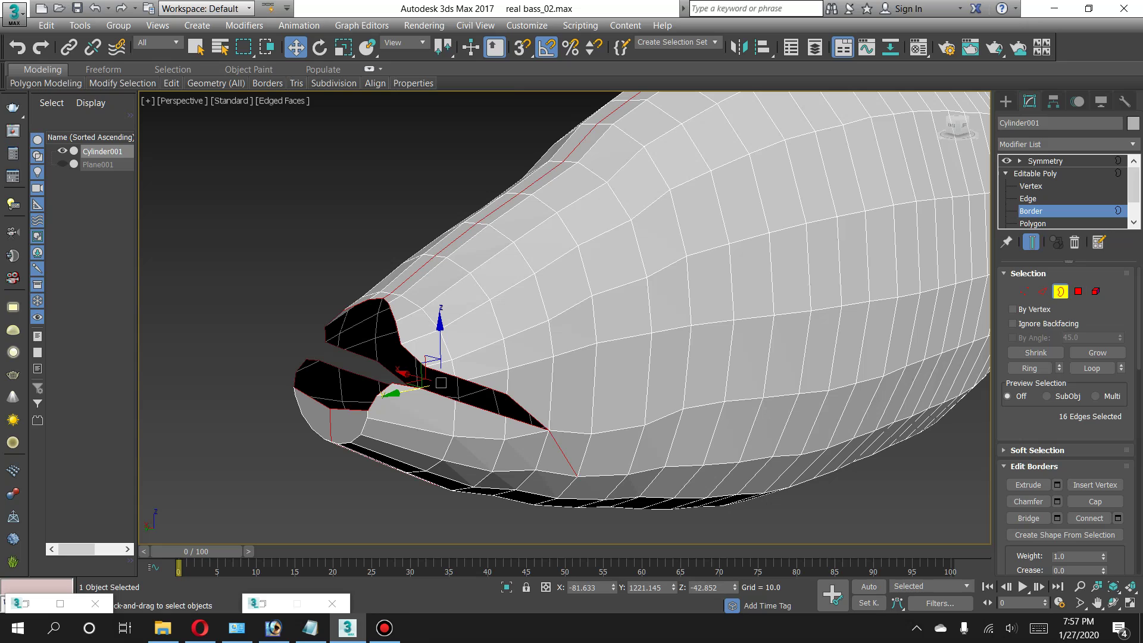
left_click(391, 366, "ctrl")
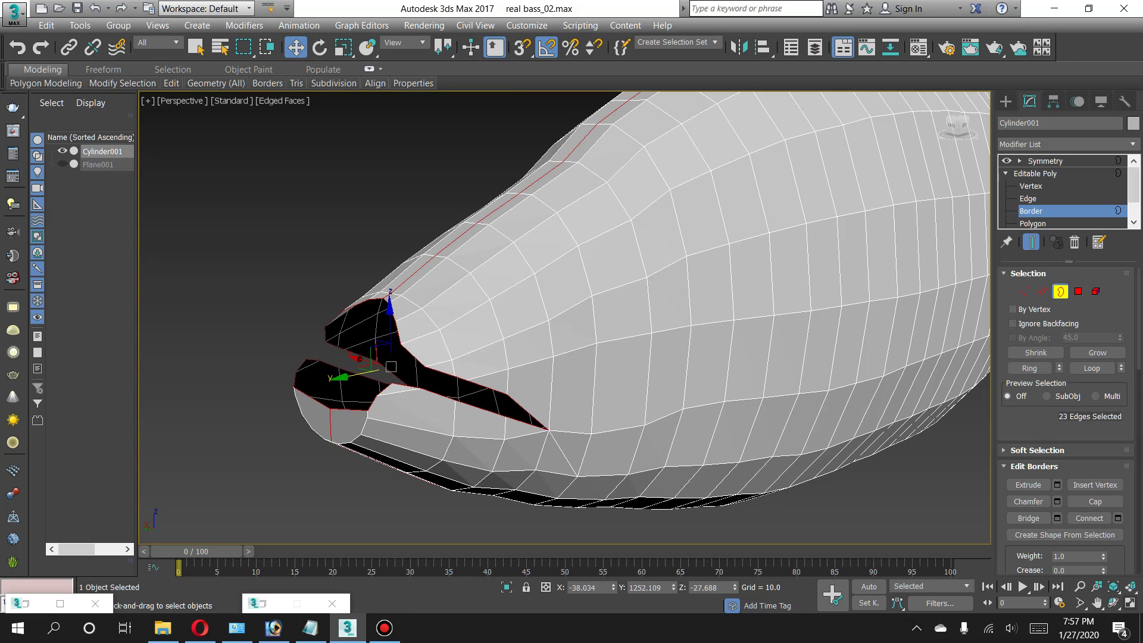
left_click(1131, 603)
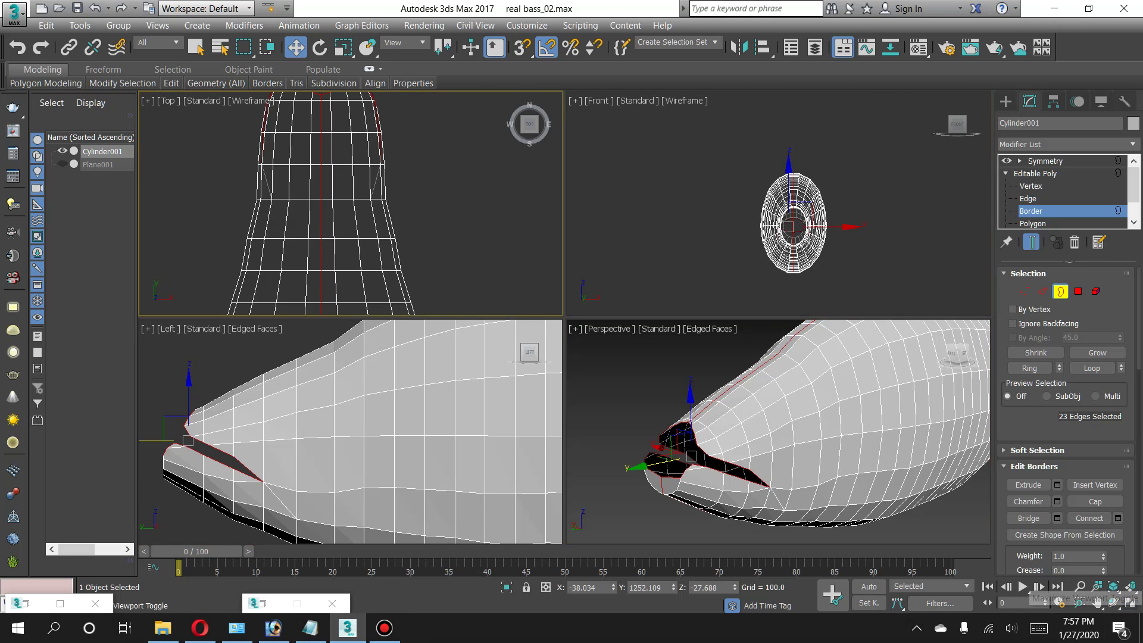
In the maximized Top view, drag the mouth border inward to create a ring of lining faces.
left_click(1131, 603)
left_click(1096, 602)
left_click_drag(506, 268, 495, 394)
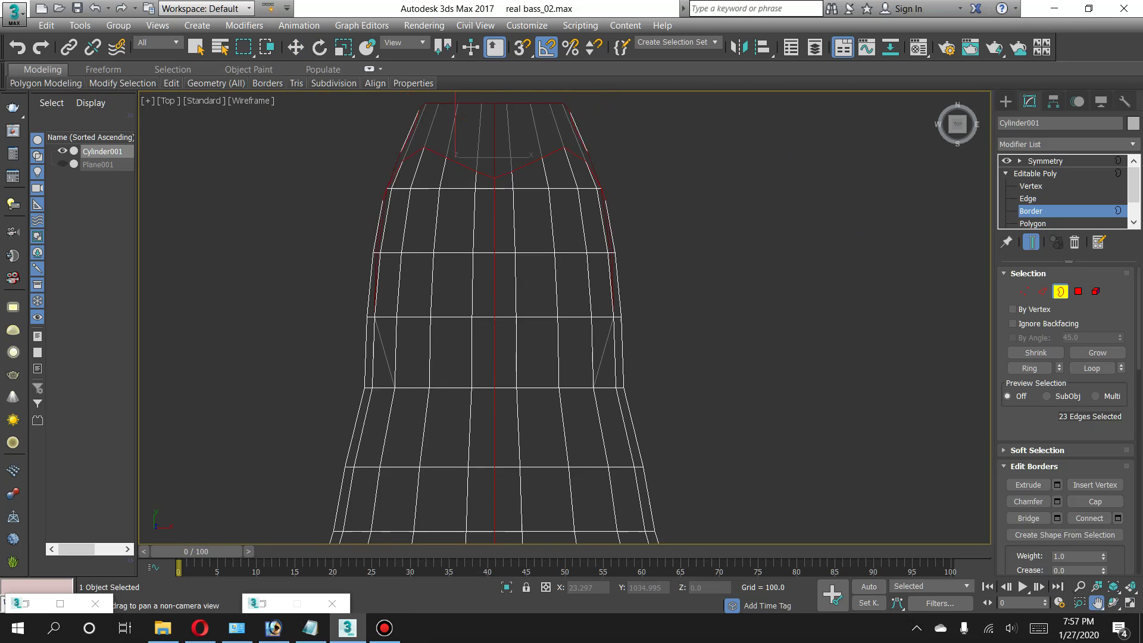
scroll(509, 421, "down", 2)
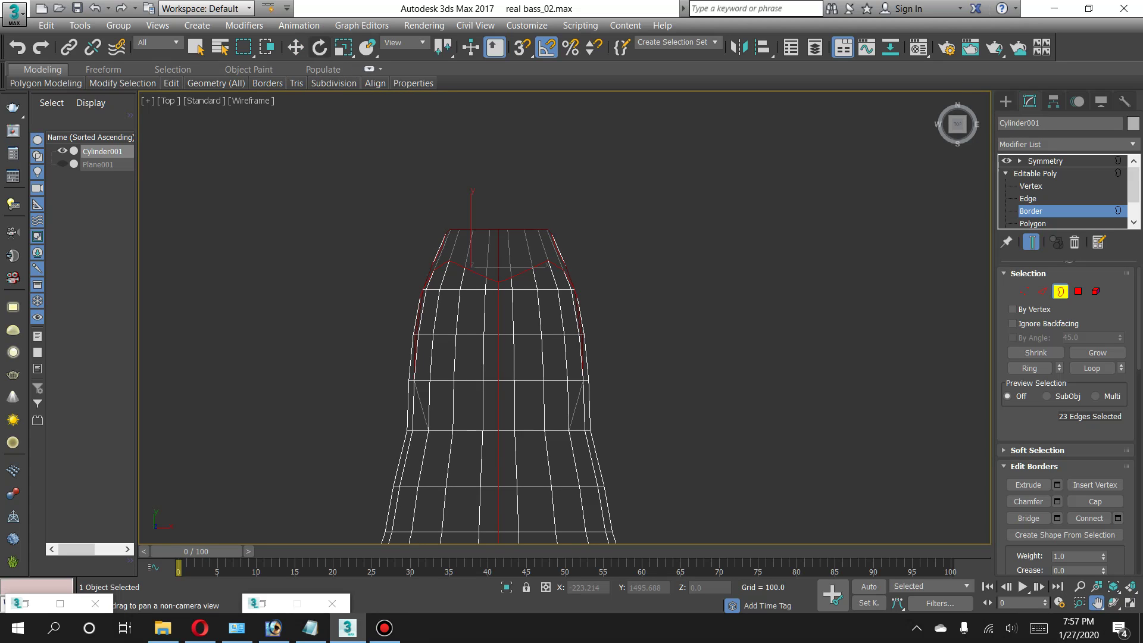
left_click(295, 47)
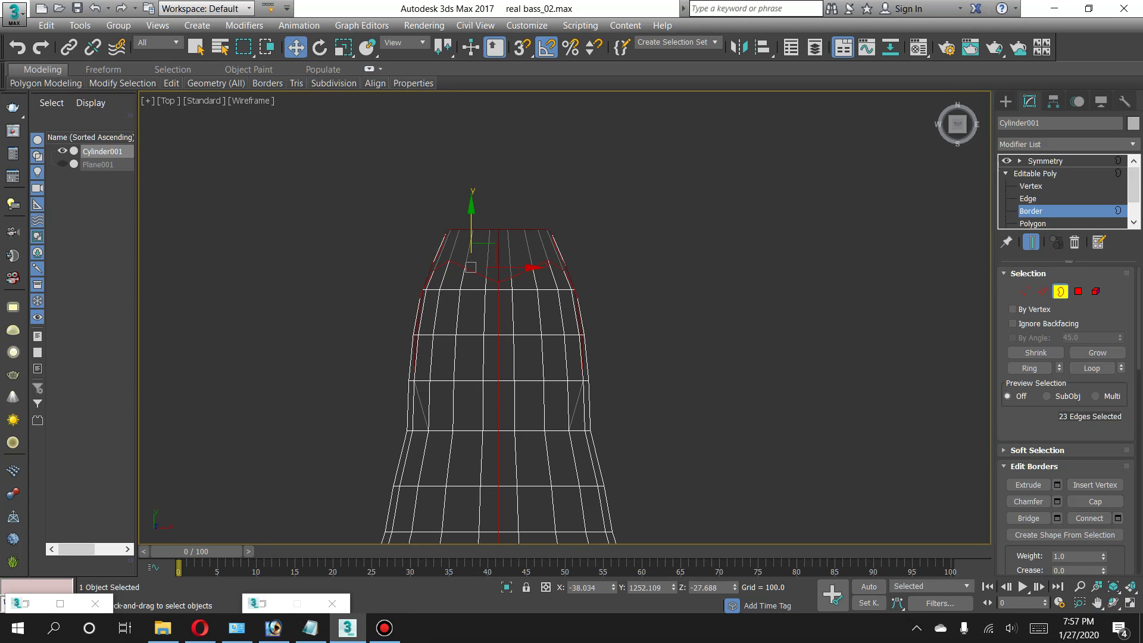
left_click_drag(471, 226, 471, 278, "shift")
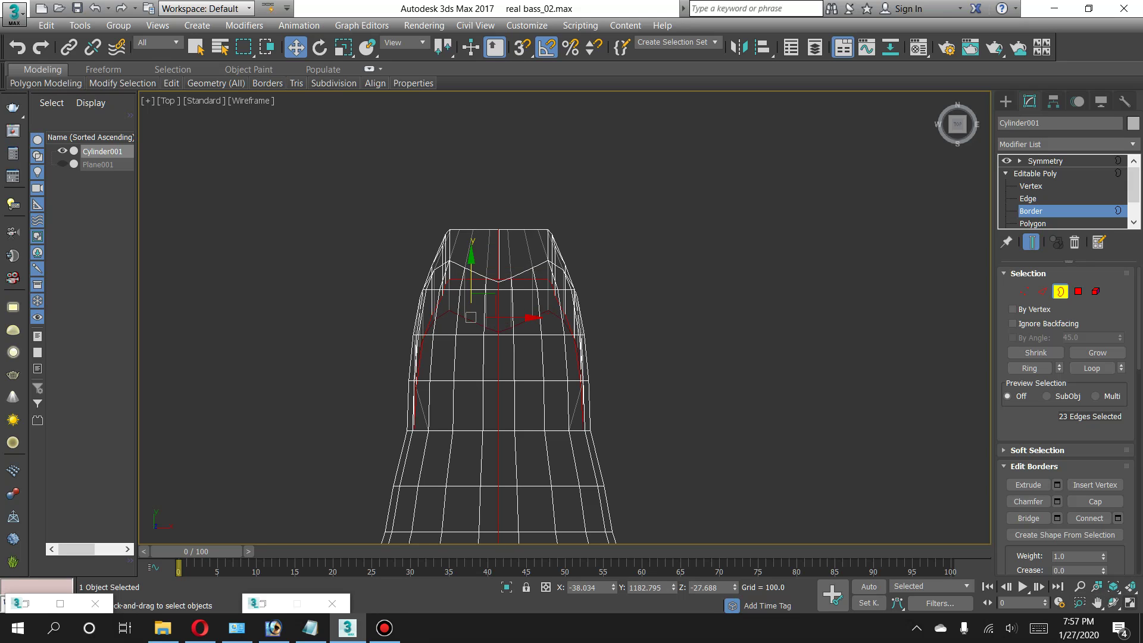
Make the Perspective view active and maximized, with Orbit enabled.
key("alt+w")
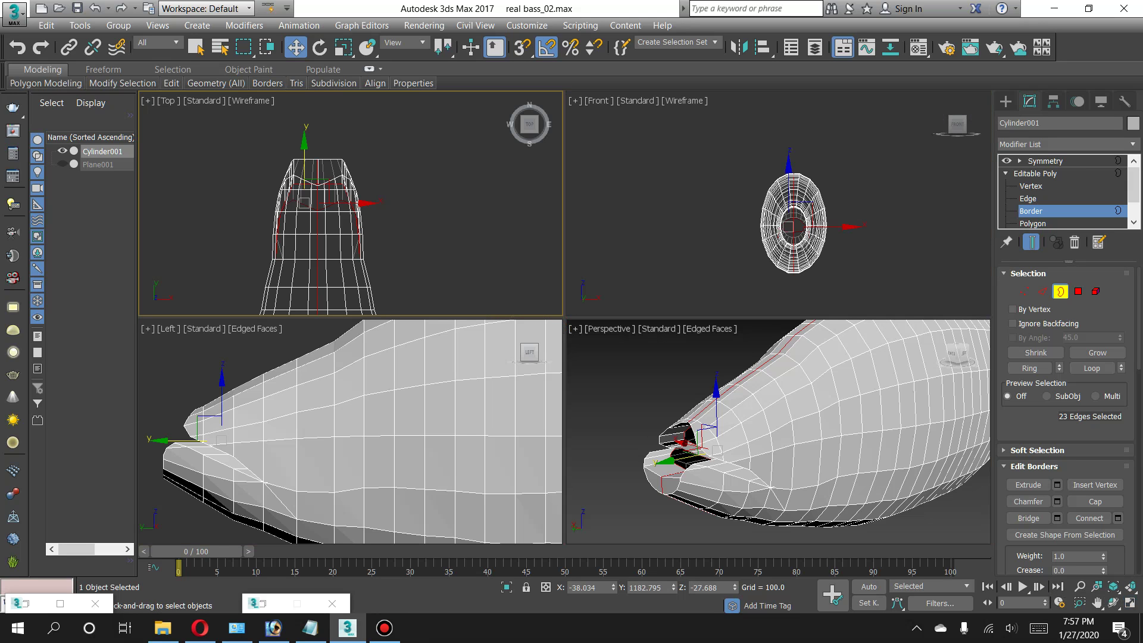
middle_click(774, 369)
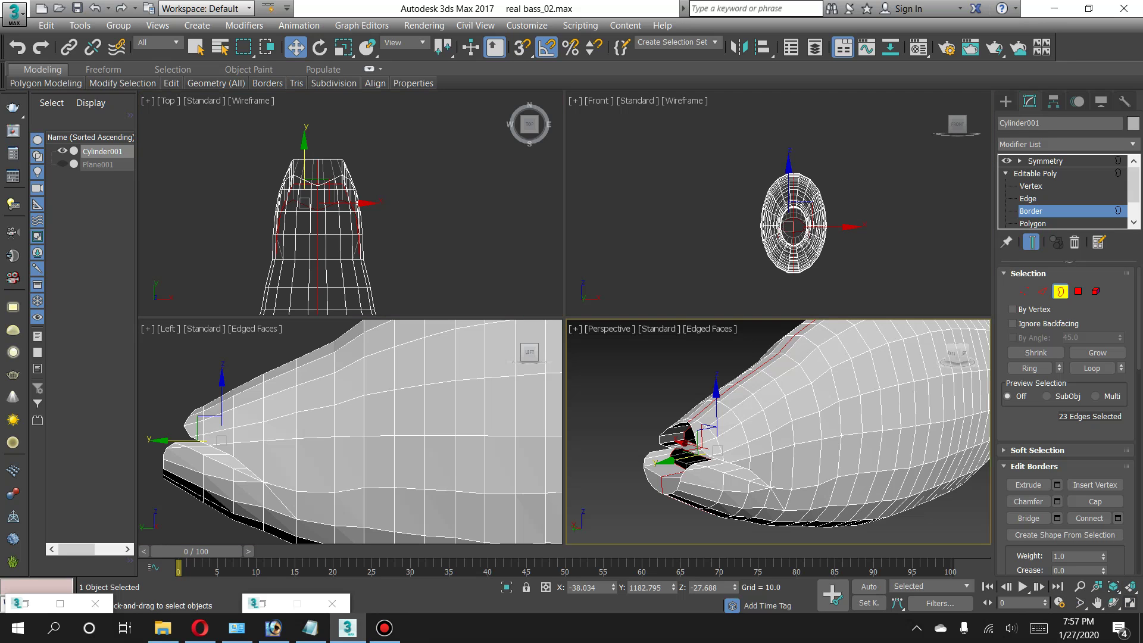
key("alt+w")
key("ctrl+r")
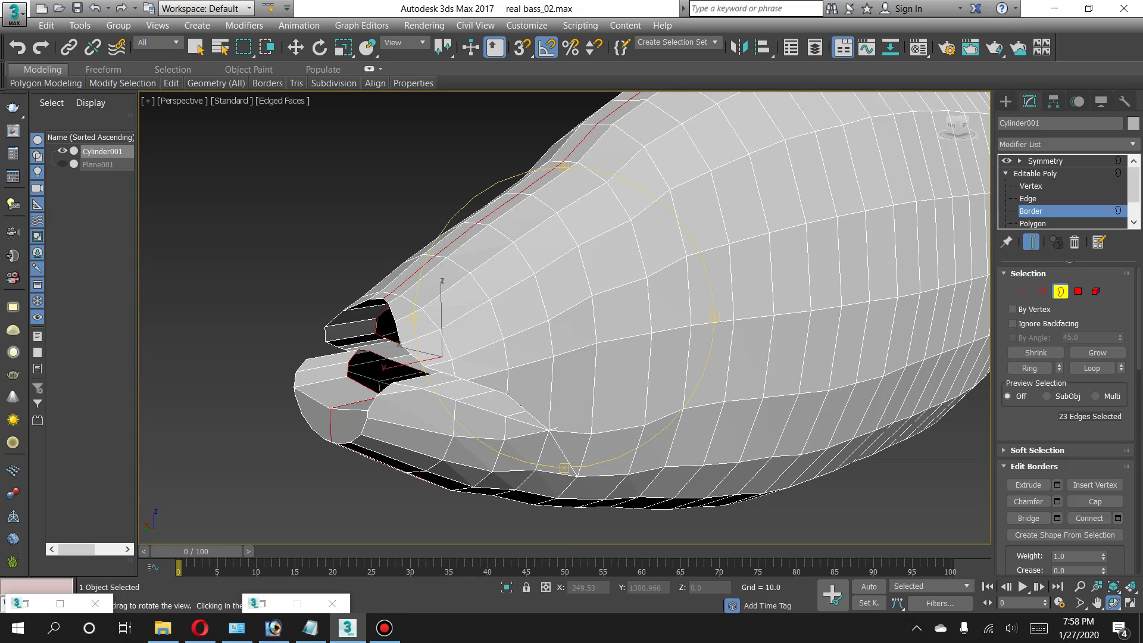
Push the 23-edge mouth border down along Z into the head, checking it from front and side.
mouse_move(536, 357)
left_mouse_down()
mouse_move(726, 357)
mouse_move(774, 310)
mouse_move(751, 357)
mouse_move(643, 328)
left_mouse_up()
left_click_drag(391, 350, 369, 359)
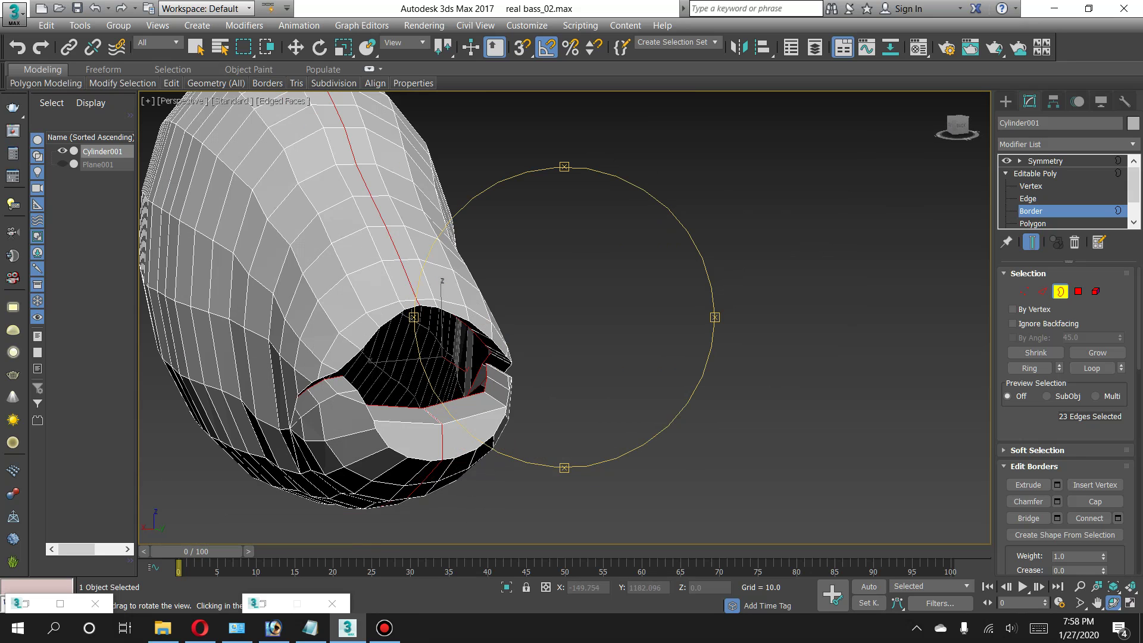
left_click(296, 47)
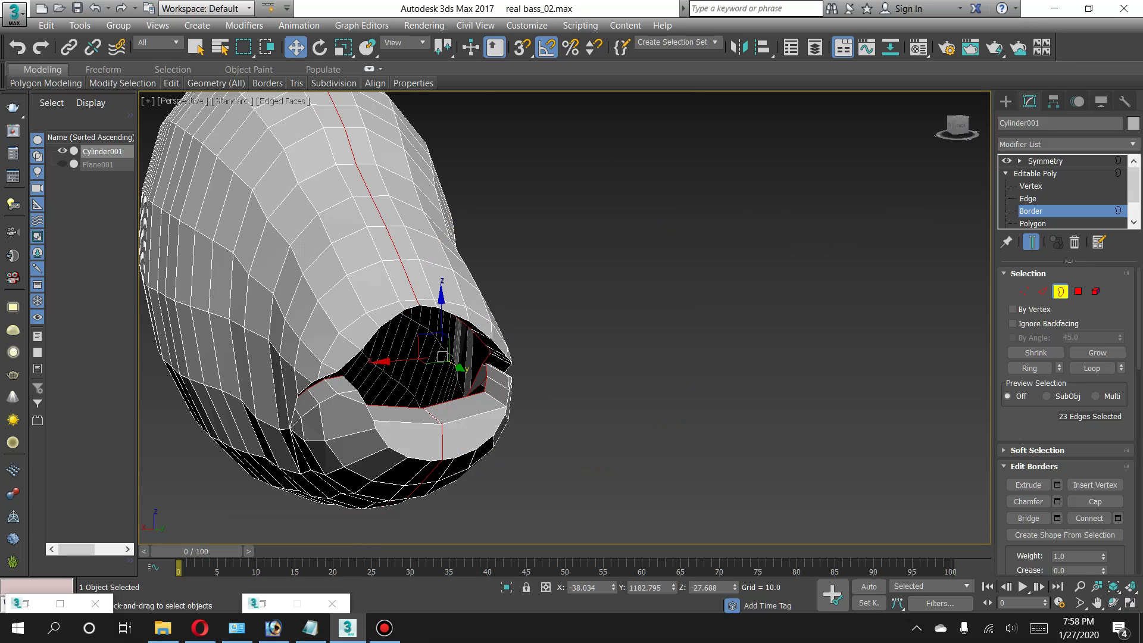
left_click_drag(442, 298, 441, 344, "shift")
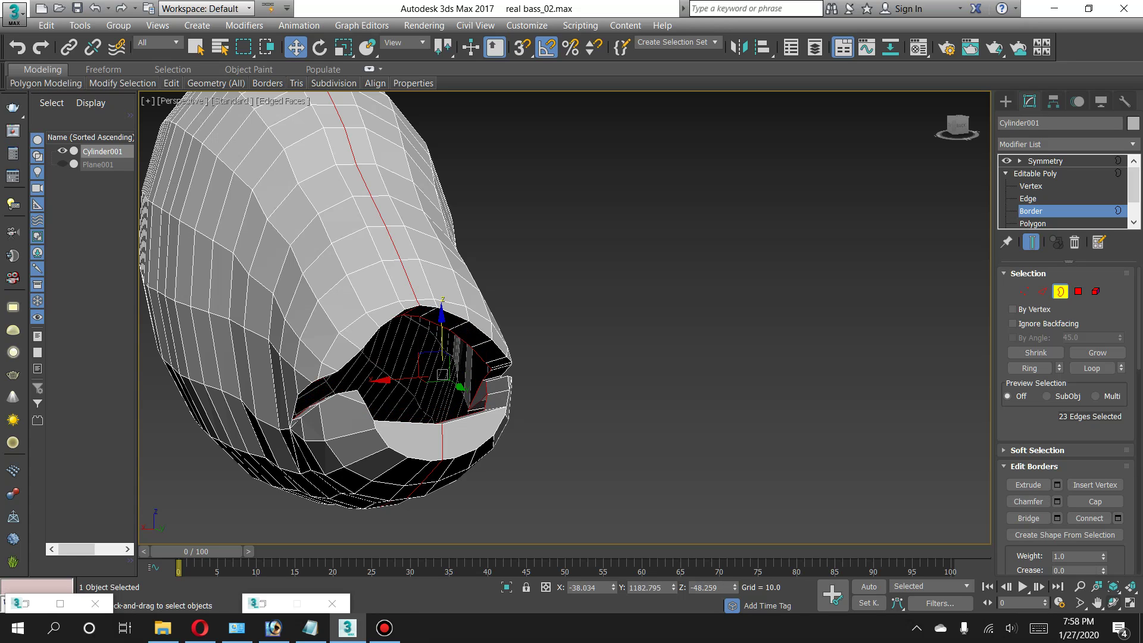
key("ctrl+r")
mouse_move(655, 297)
left_mouse_down()
mouse_move(381, 298)
mouse_move(381, 274)
mouse_move(405, 256)
mouse_move(346, 271)
left_mouse_up()
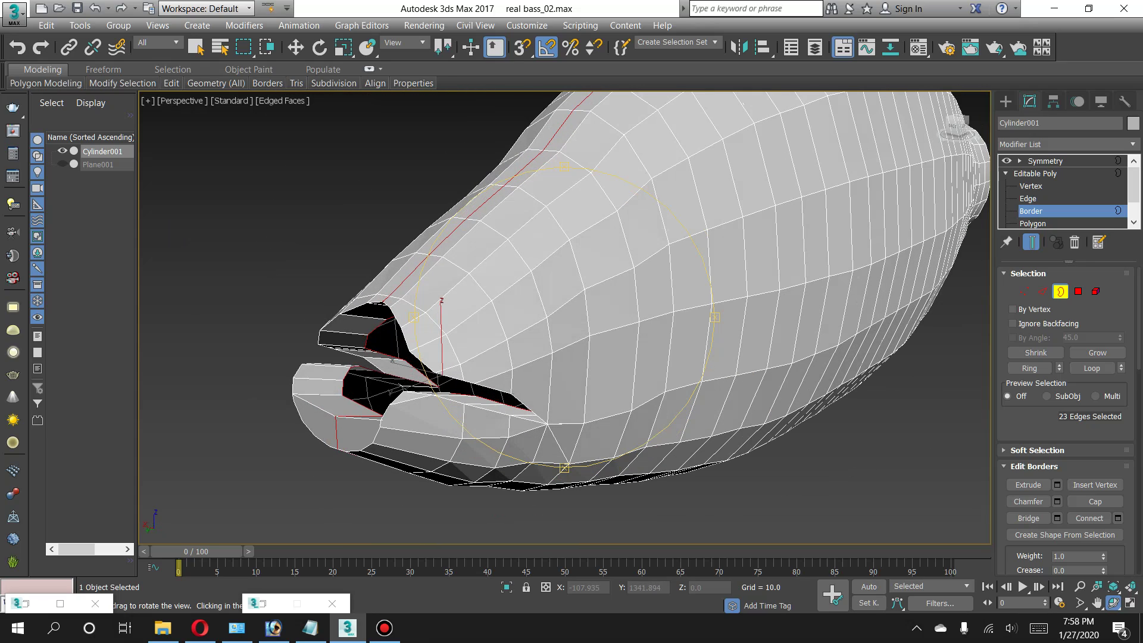
Back in the four-viewport layout, push the mouth border back along Y and down along Z.
key("Escape")
key("alt+w")
key("w")
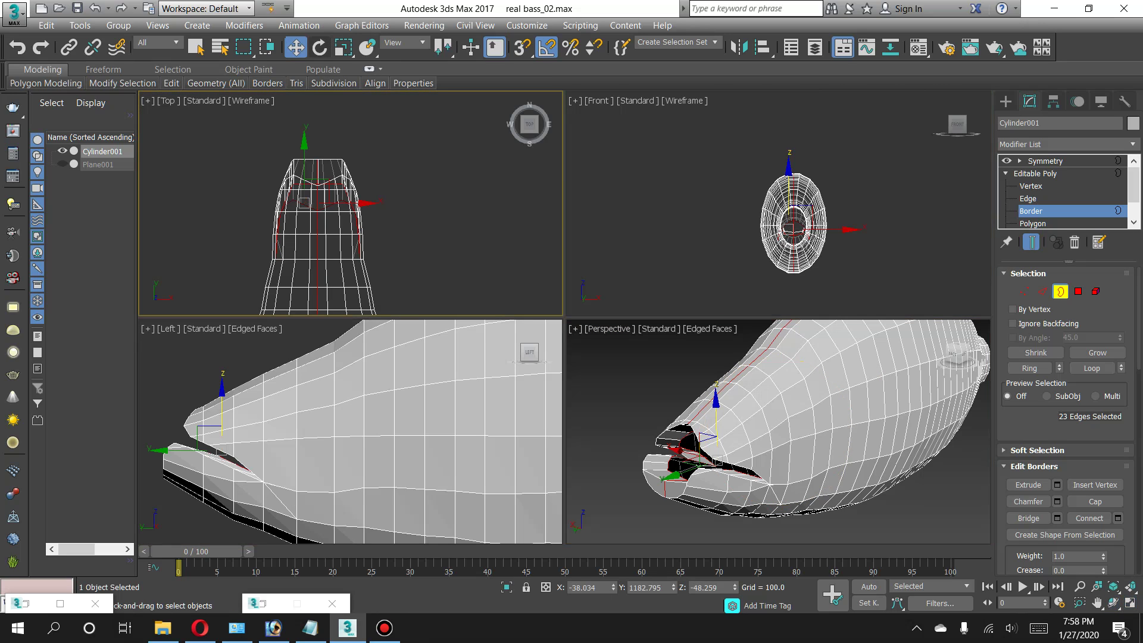
scroll(305, 151, "up", 2)
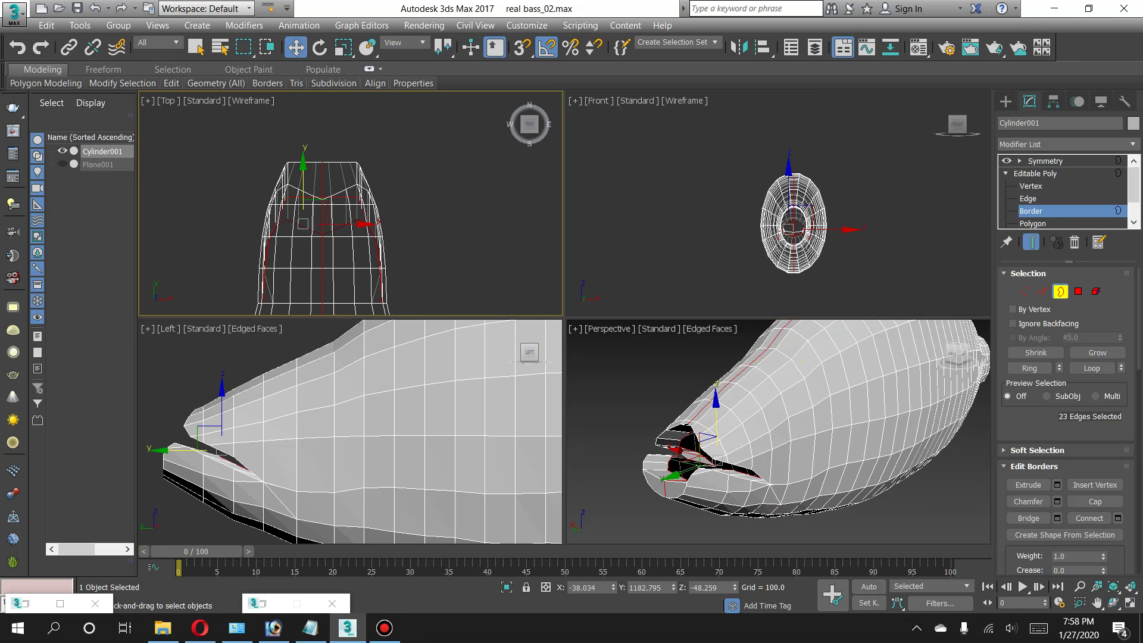
left_click_drag(303, 179, 303, 220)
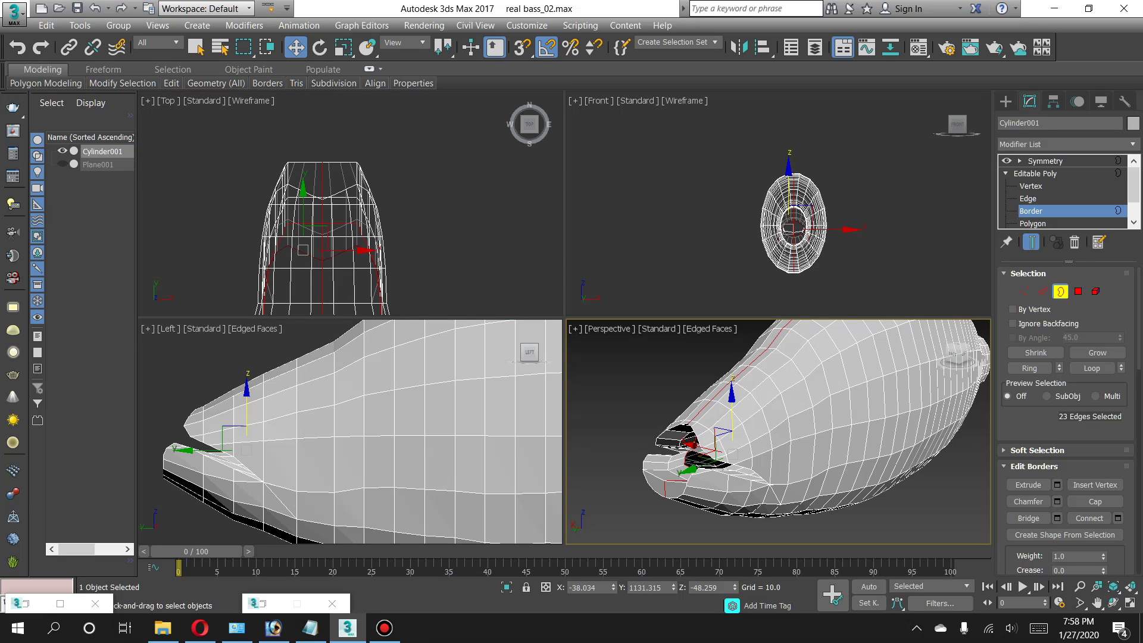
left_click_drag(732, 416, 732, 453)
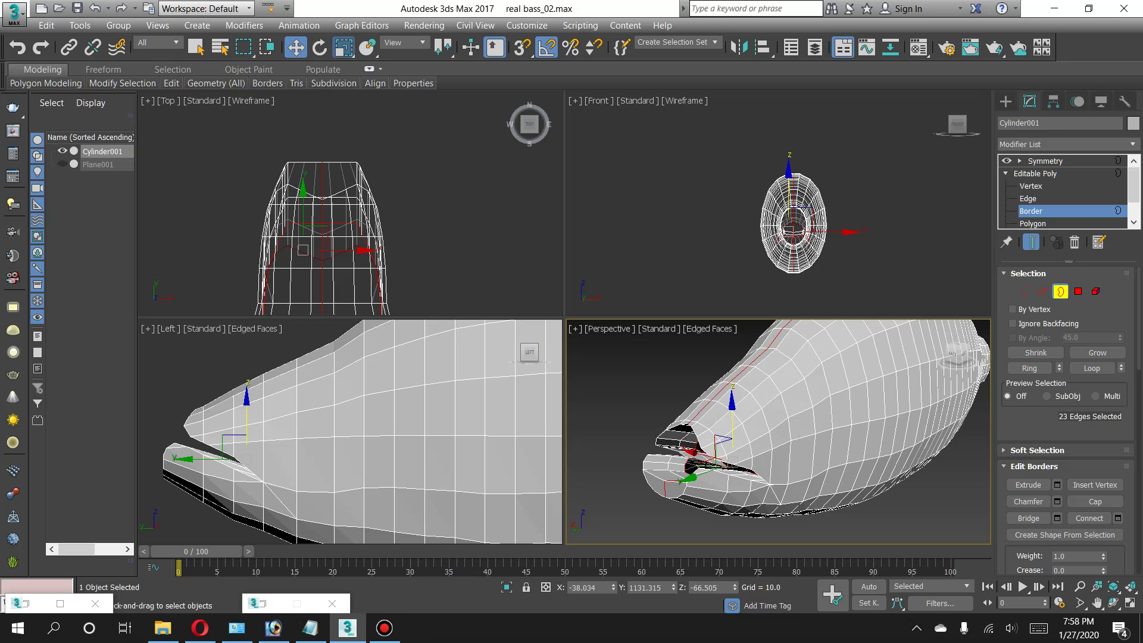
Scale the mouth border to 62% in Y and 64% in X, lower it, and inspect the cavity.
left_click(344, 47)
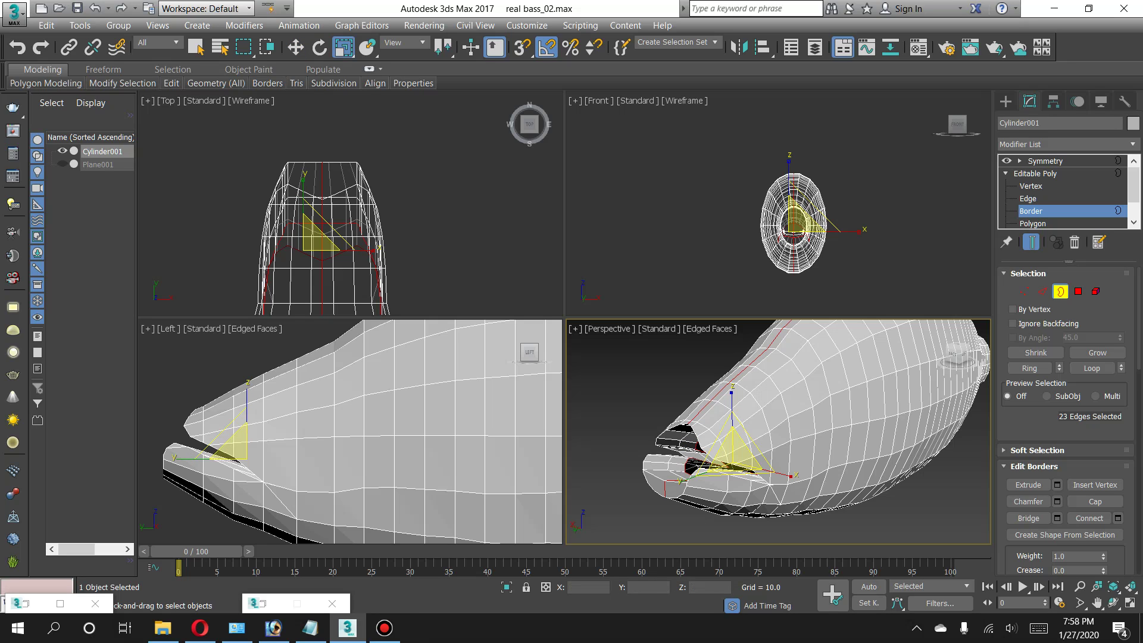
mouse_move(304, 197)
left_mouse_down()
mouse_move(304, 260)
mouse_move(351, 252)
left_mouse_up()
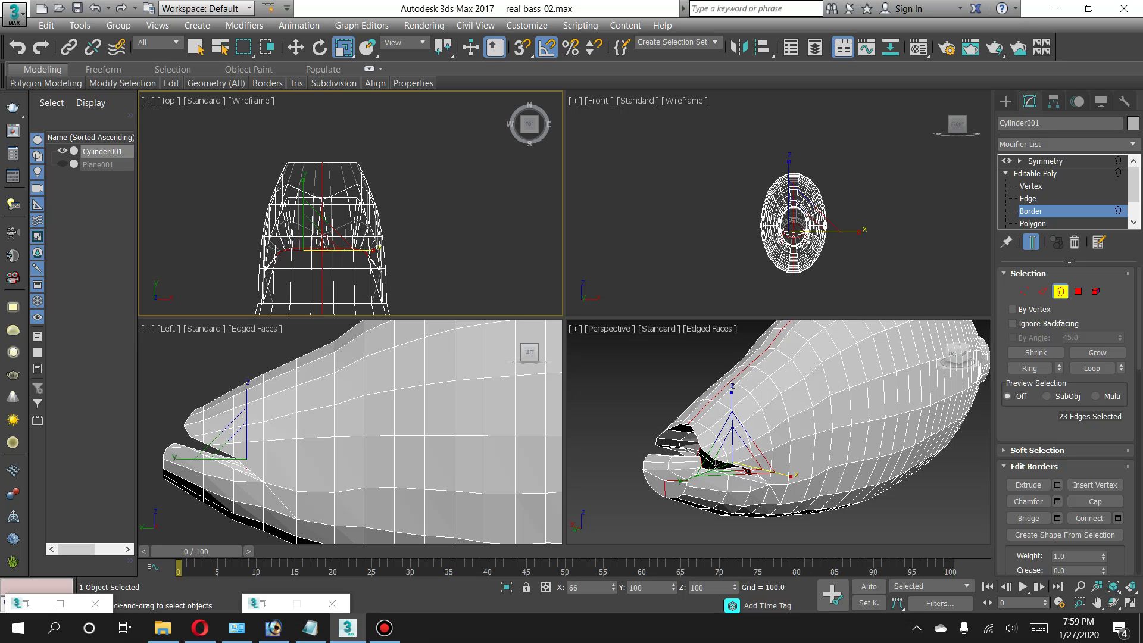
left_click_drag(369, 255, 368, 256)
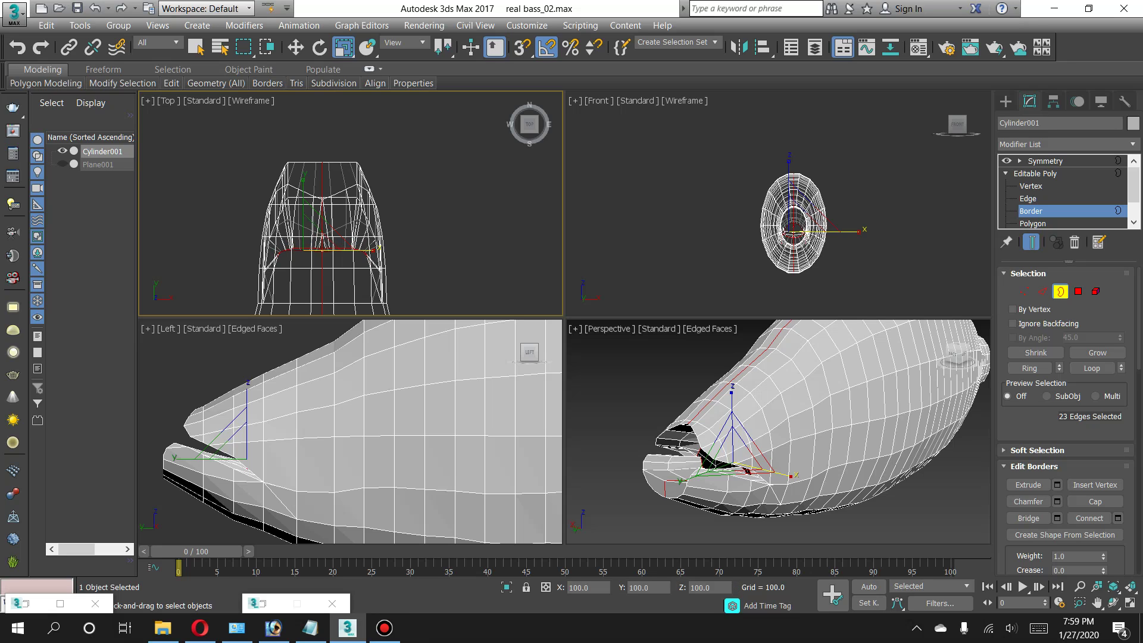
left_click(322, 238)
key("w")
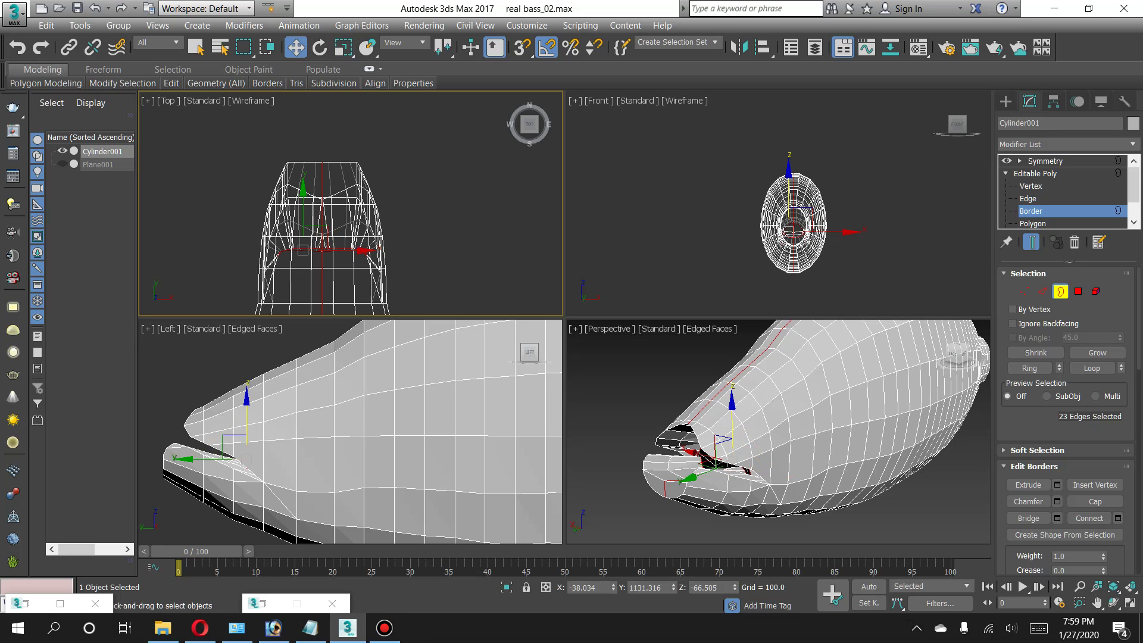
left_click_drag(732, 417, 732, 441)
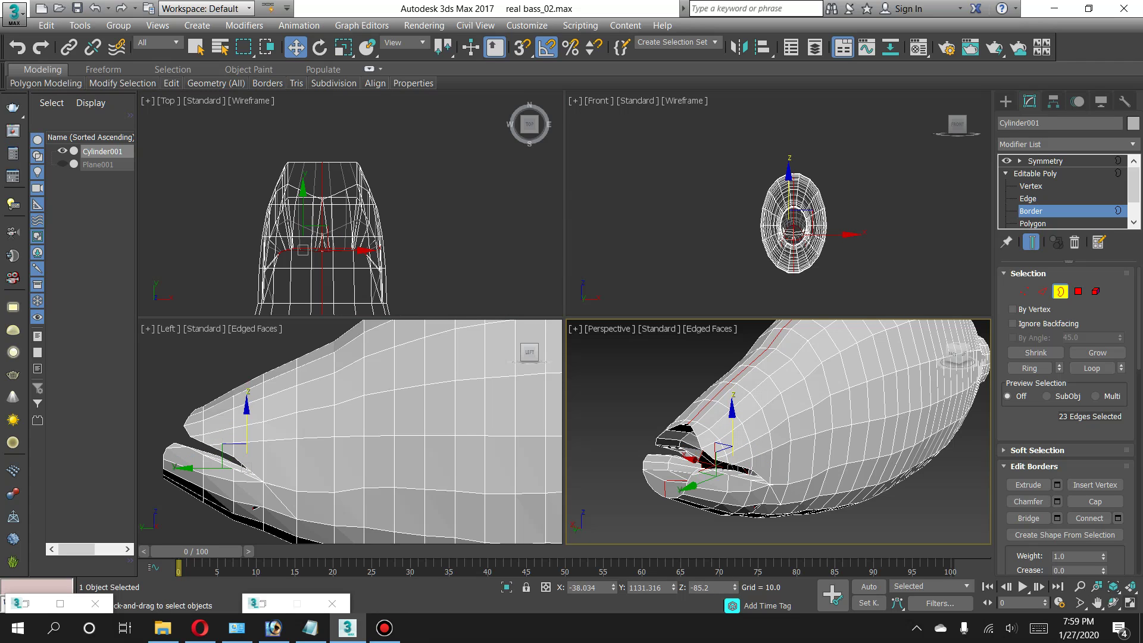
left_click(1130, 602)
mouse_move(565, 316)
left_mouse_down()
mouse_move(596, 286)
mouse_move(524, 298)
mouse_move(632, 310)
left_mouse_up()
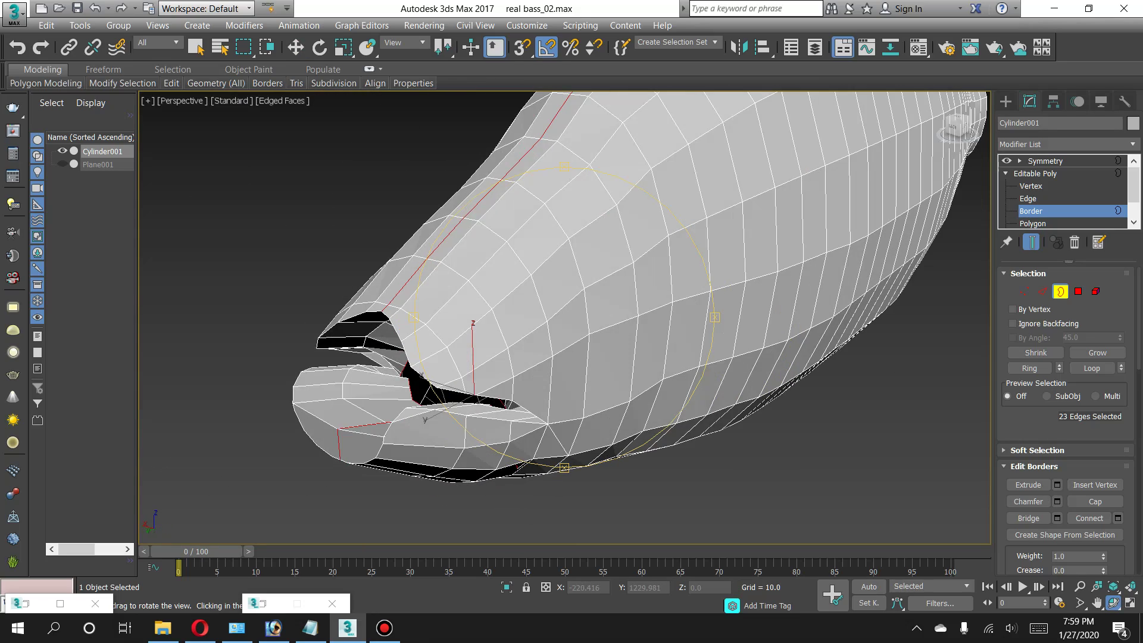
Push the mouth border deeper along Y, shrink it to 70% in Z, and orbit to check.
left_click(295, 47)
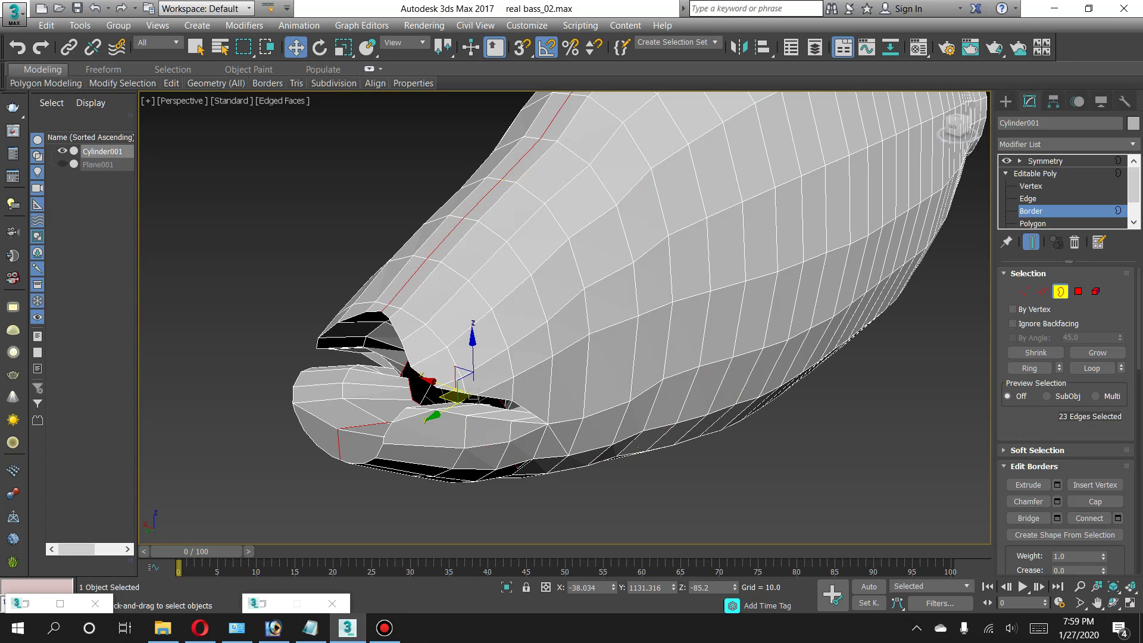
left_click_drag(444, 404, 473, 394, "shift")
left_click(343, 47)
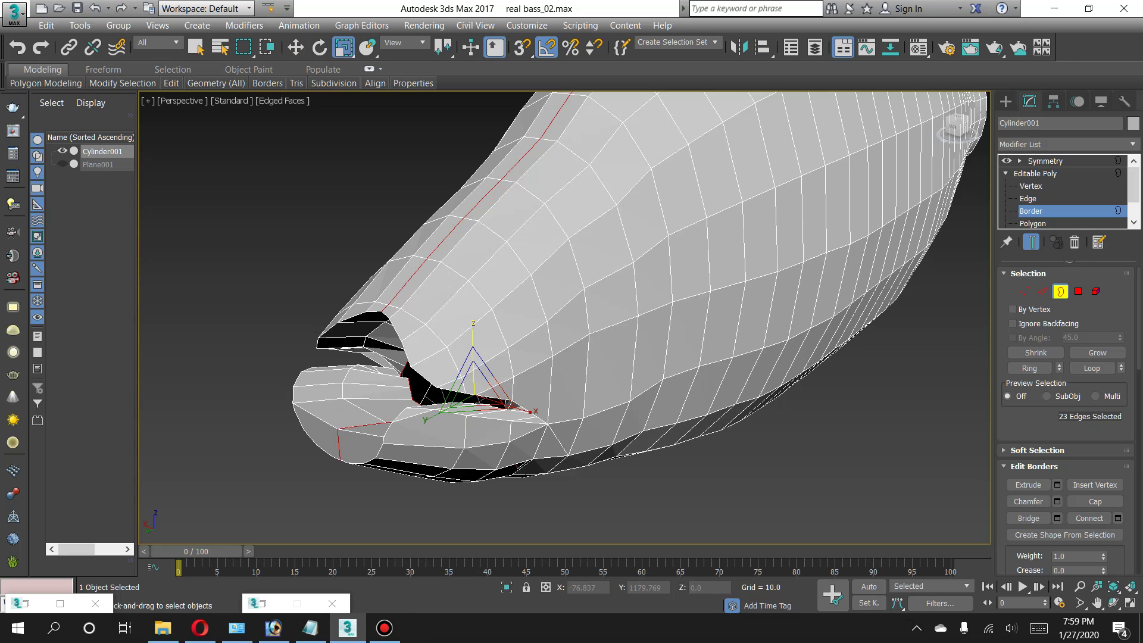
left_click_drag(474, 381, 474, 390)
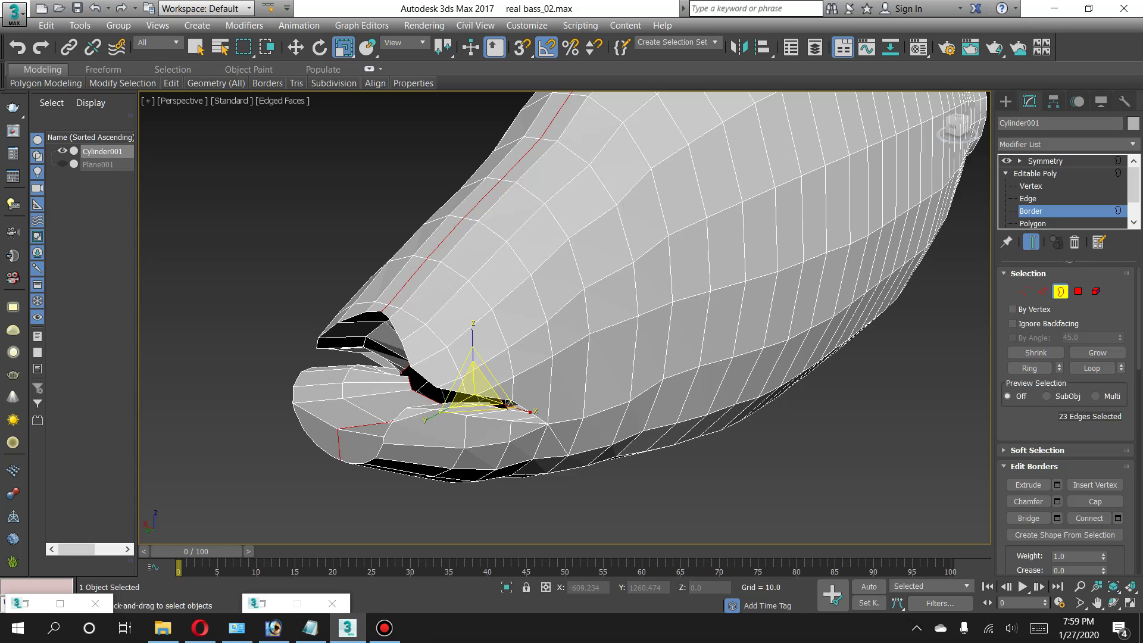
left_click(1113, 603)
mouse_move(524, 280)
left_mouse_down()
mouse_move(498, 298)
mouse_move(649, 298)
left_mouse_up()
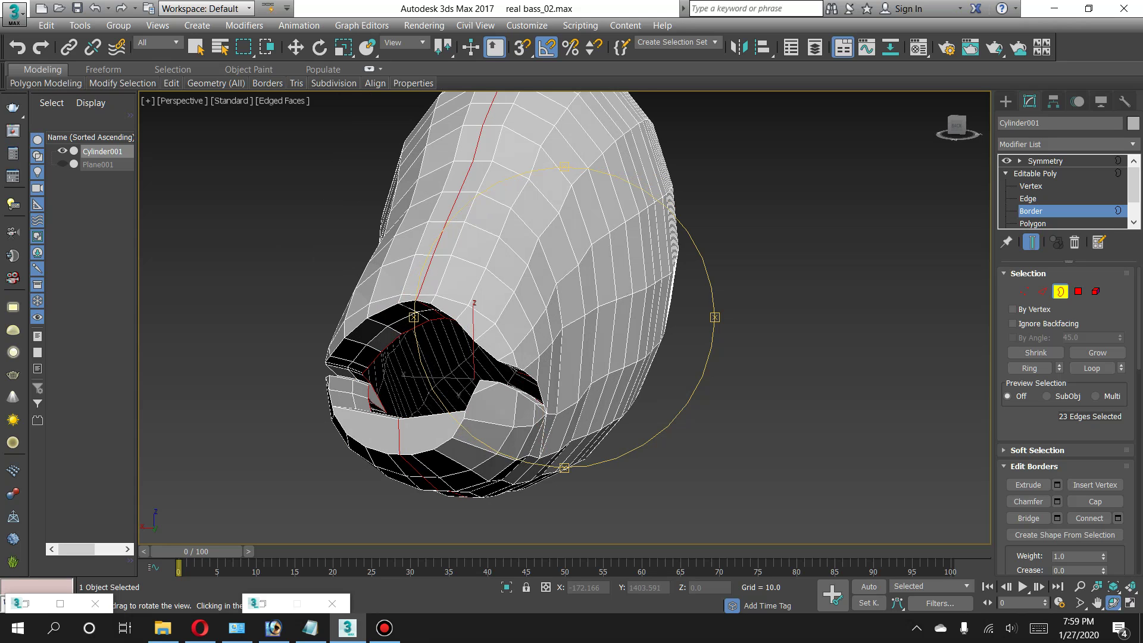
left_click_drag(649, 298, 702, 298)
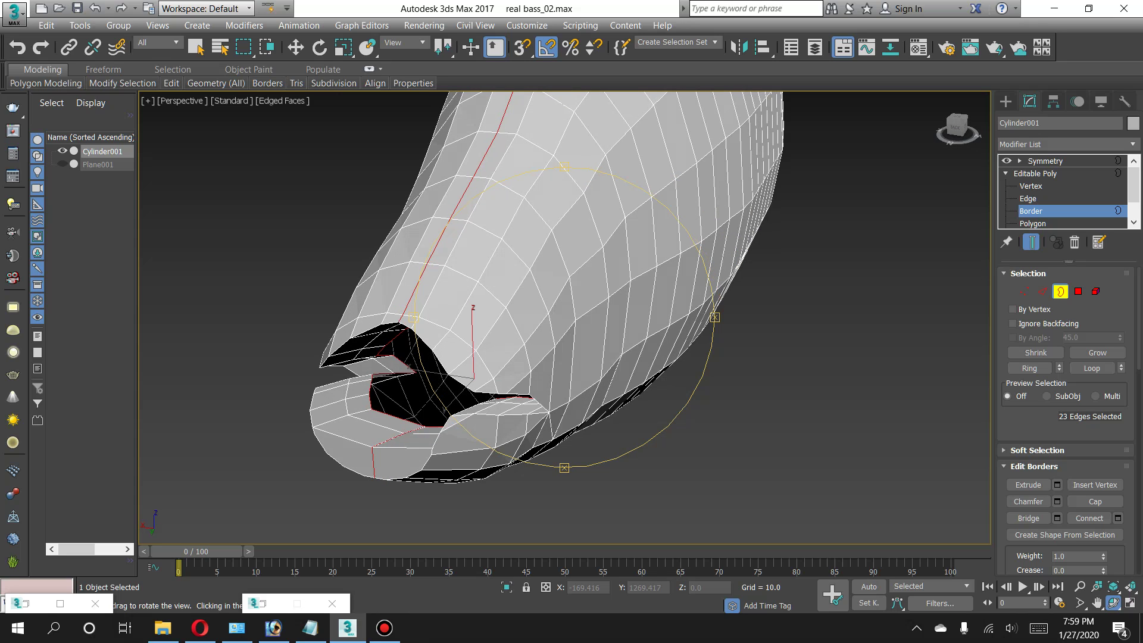
Undo the last two border edits, check the side of the head, and bring up Bandicam.
key("ctrl+z")
key("ctrl+z")
key("ctrl+z")
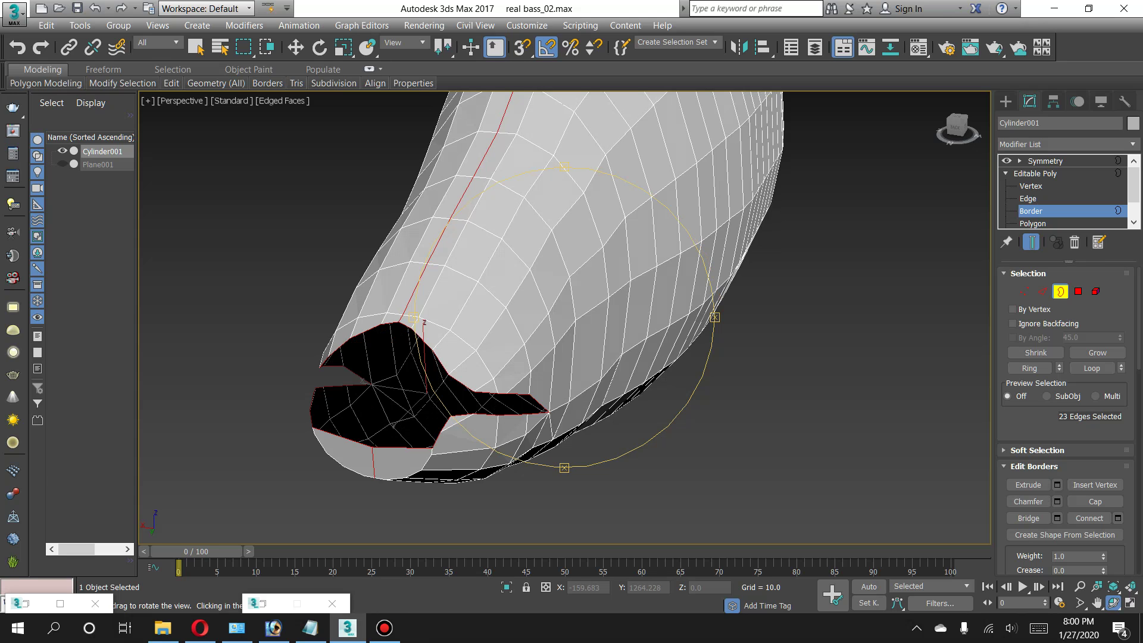
key("ctrl+z")
left_click_drag(566, 316, 566, 250)
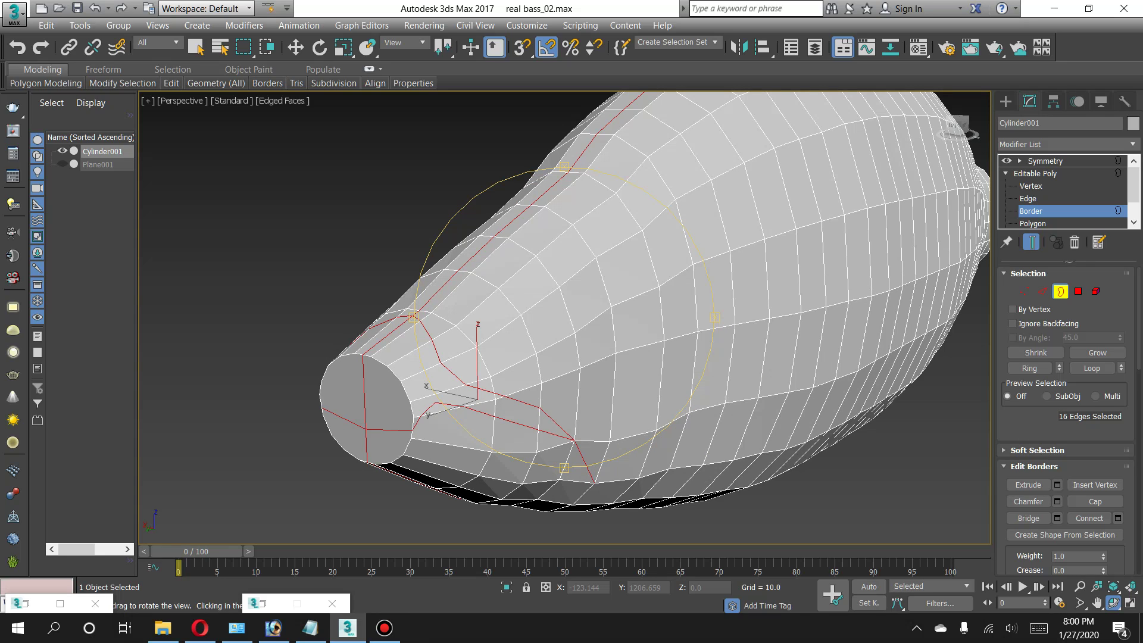
left_click(384, 629)
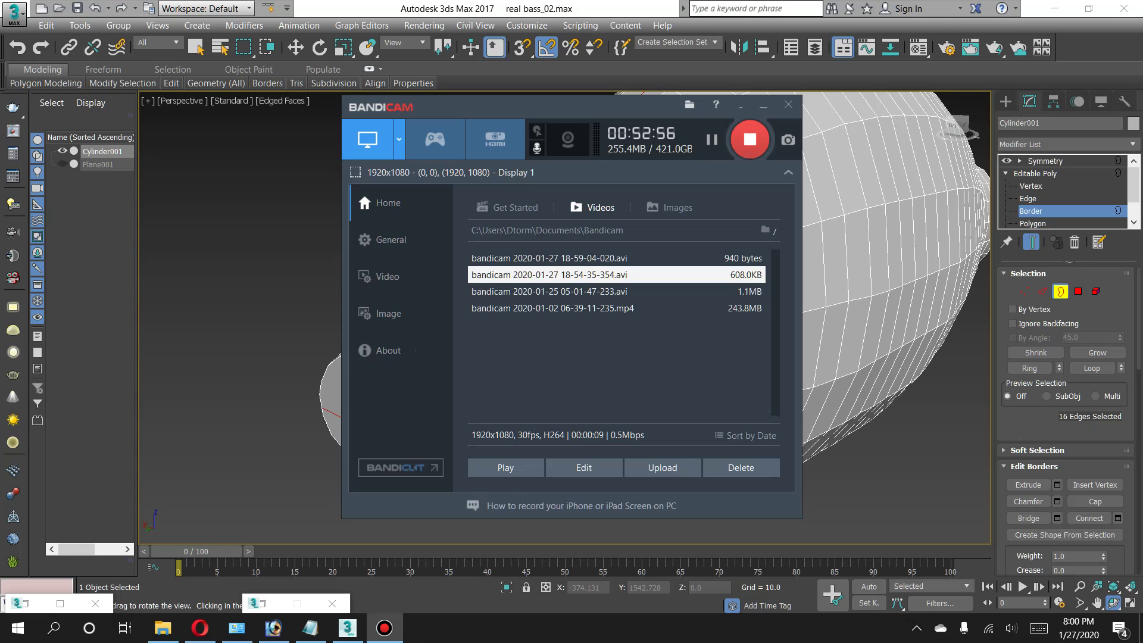
Drag the Bandicam recorder window to the left edge so the bass model is visible.
left_click_drag(601, 110, 569, 116)
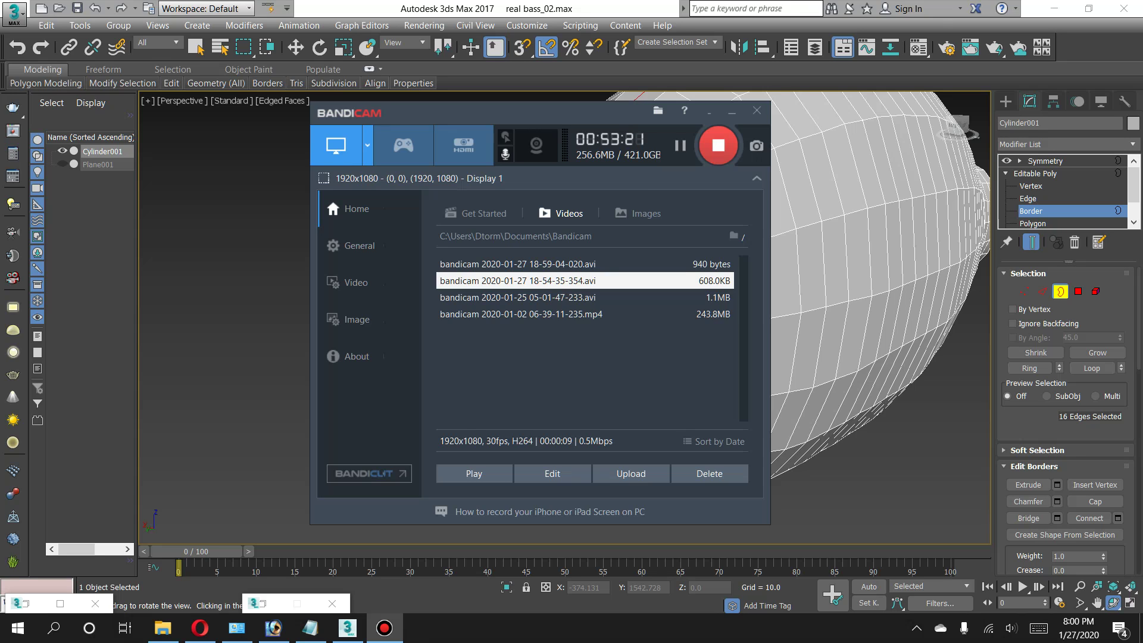
mouse_move(593, 115)
left_mouse_down()
mouse_move(217, 119)
mouse_move(385, 120)
left_mouse_up()
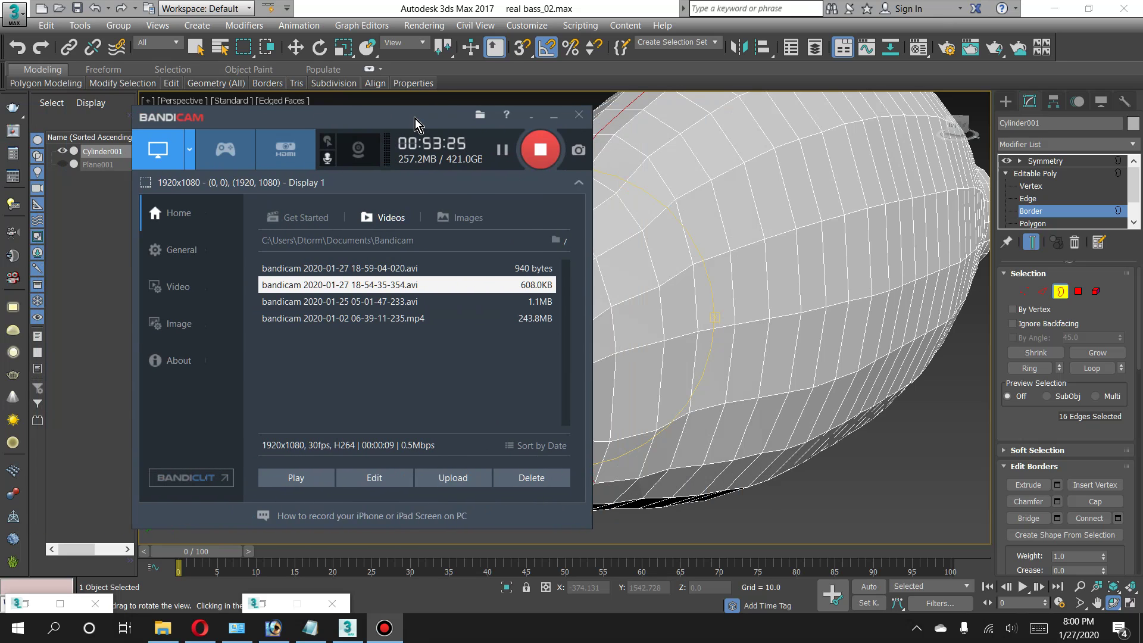